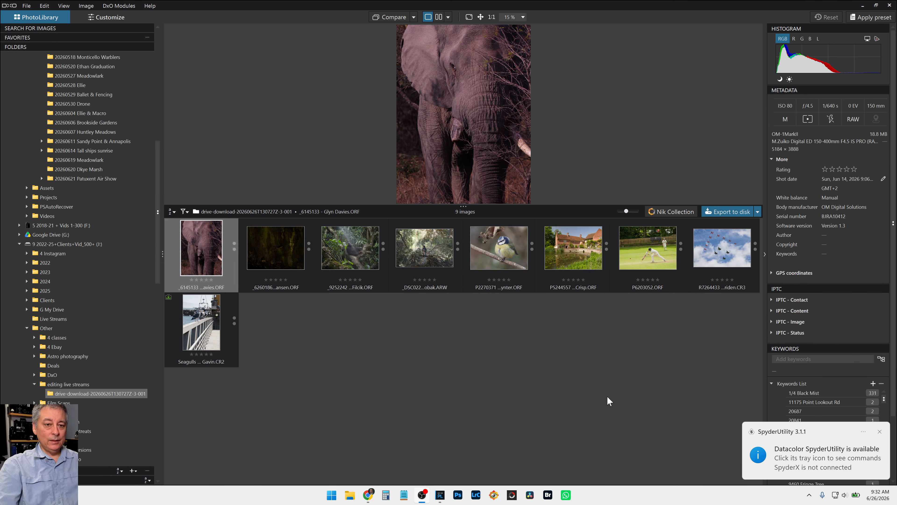
- Open the elephant photo, the first image in the folder, for customizing
left_click(515, 384)
left_click(192, 260)
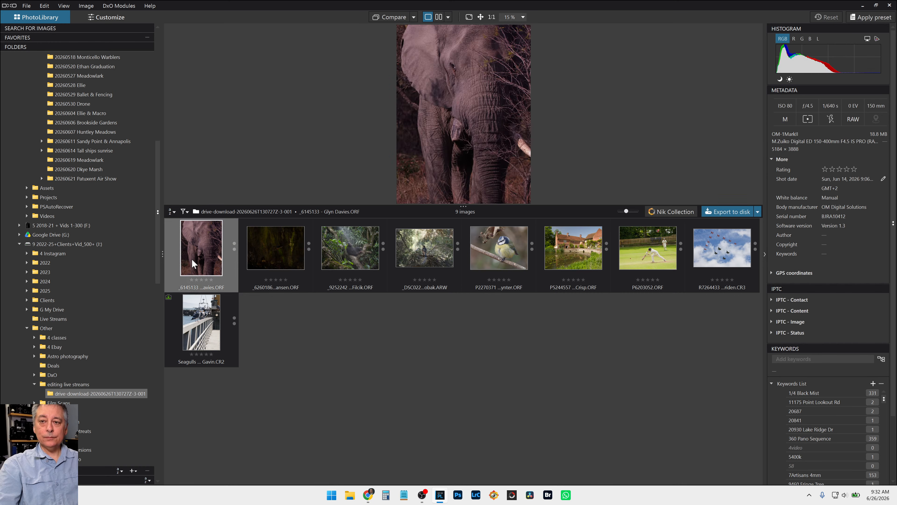
double_click(191, 261)
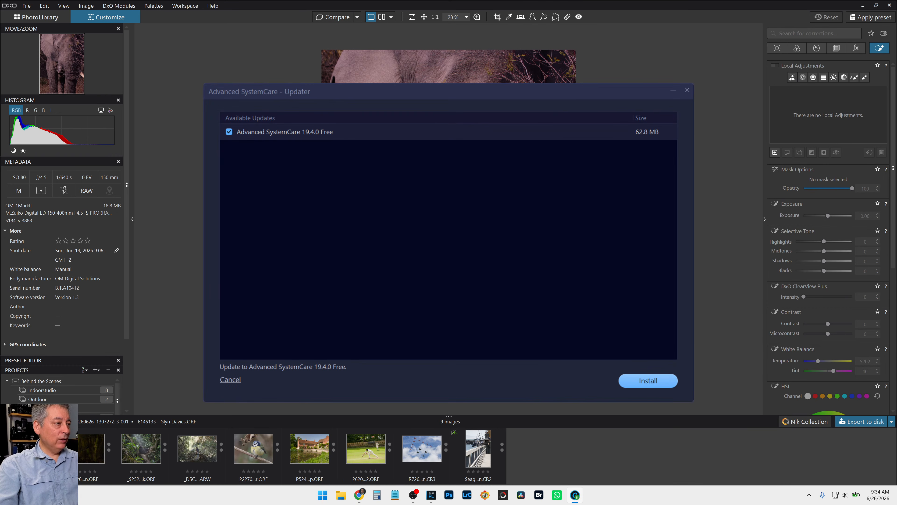
- Close the Advanced SystemCare updater and decline installing the new version at restart
left_click(687, 90)
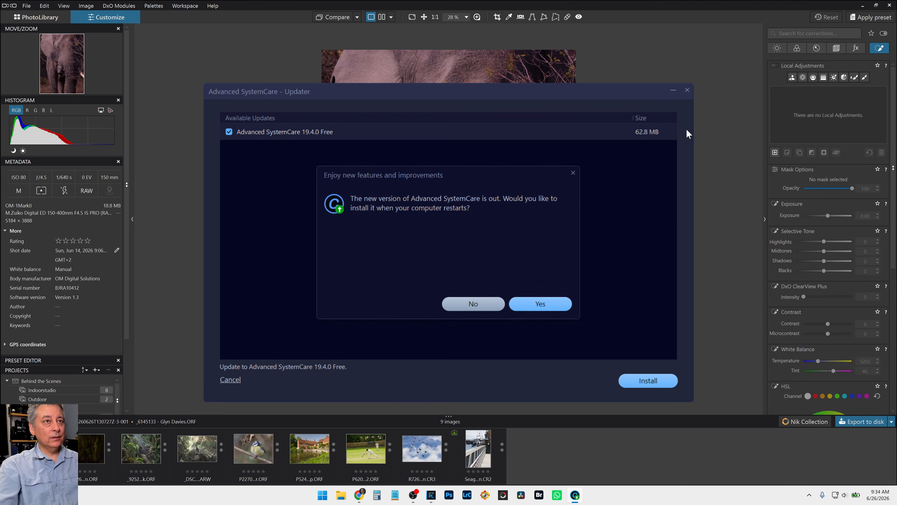
left_click(491, 304)
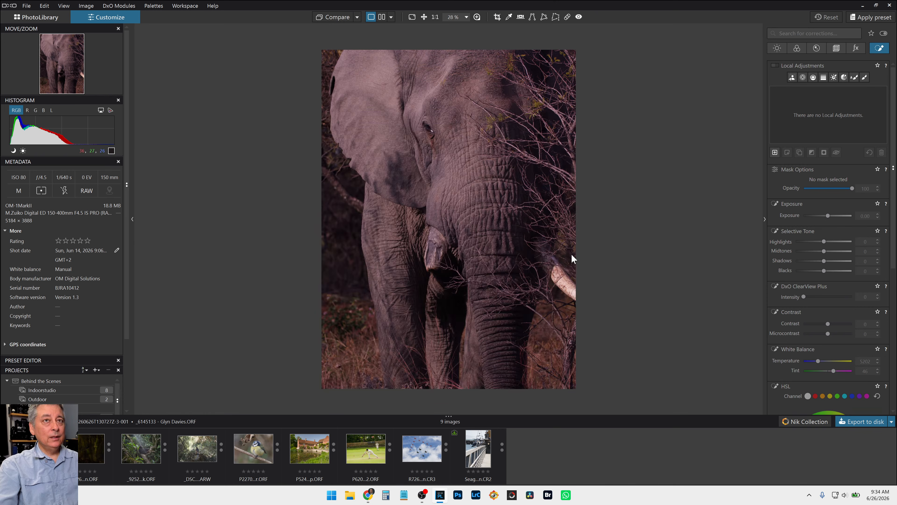
- Apply the general purpose preset 000 RobTrek_Extra_Sharp_v01 to the elephant photo
left_click(871, 17)
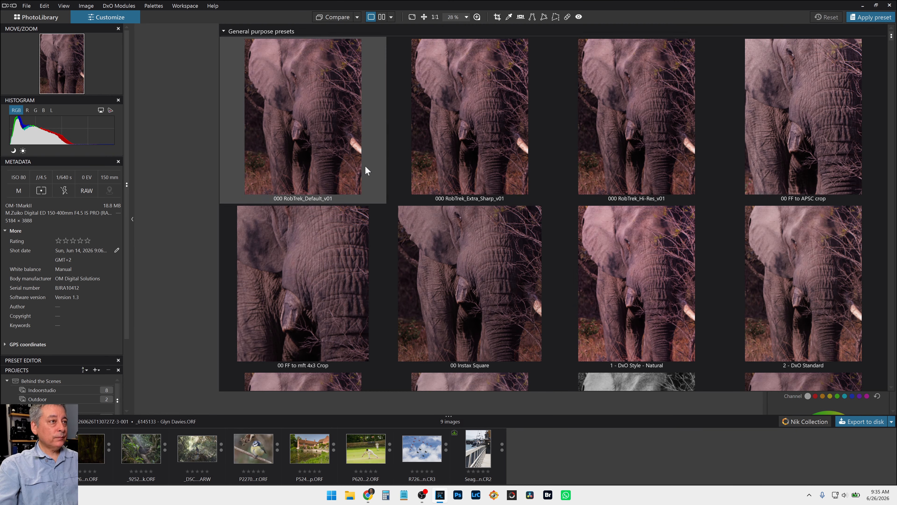
left_click(413, 163)
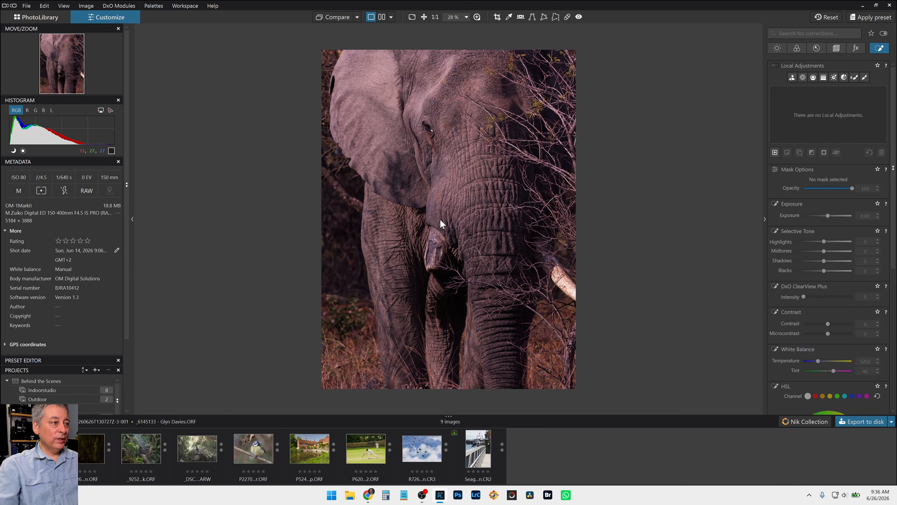
- Examine the sharpness and detail of the elephant's eye, skin, trunk and tusk up close, and check the overall composition
scroll(439, 145, "up", 5)
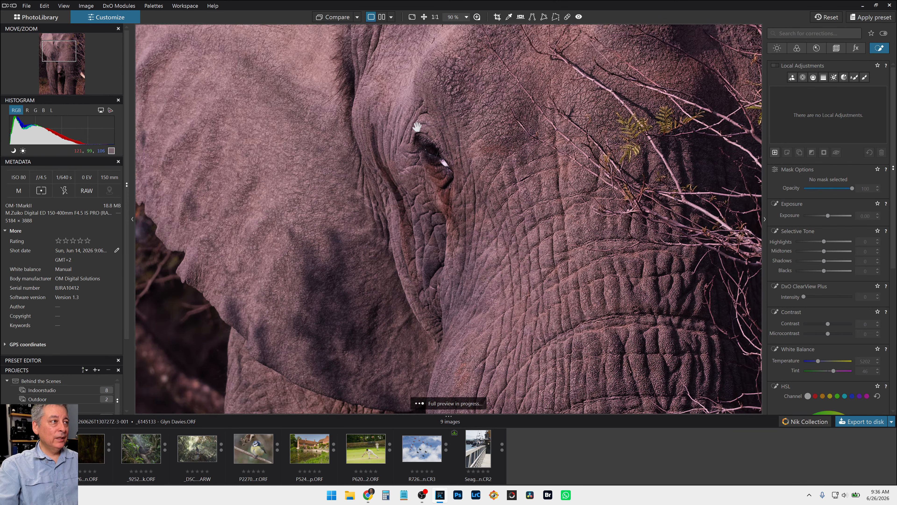
left_click_drag(417, 127, 446, 147)
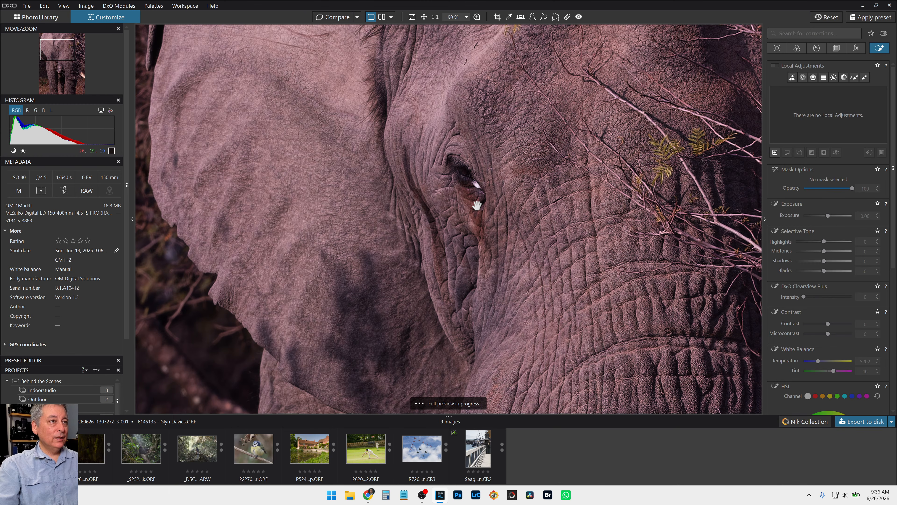
scroll(476, 205, "down", 4)
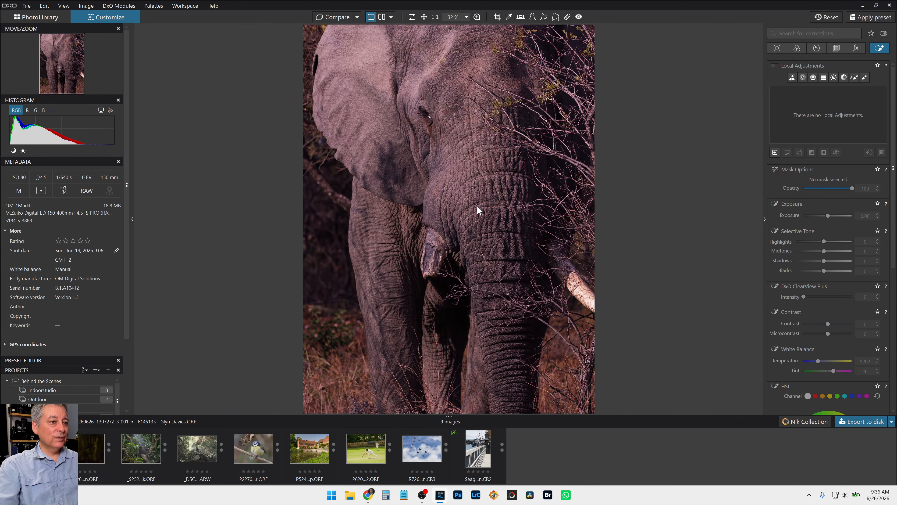
scroll(477, 206, "down", 1)
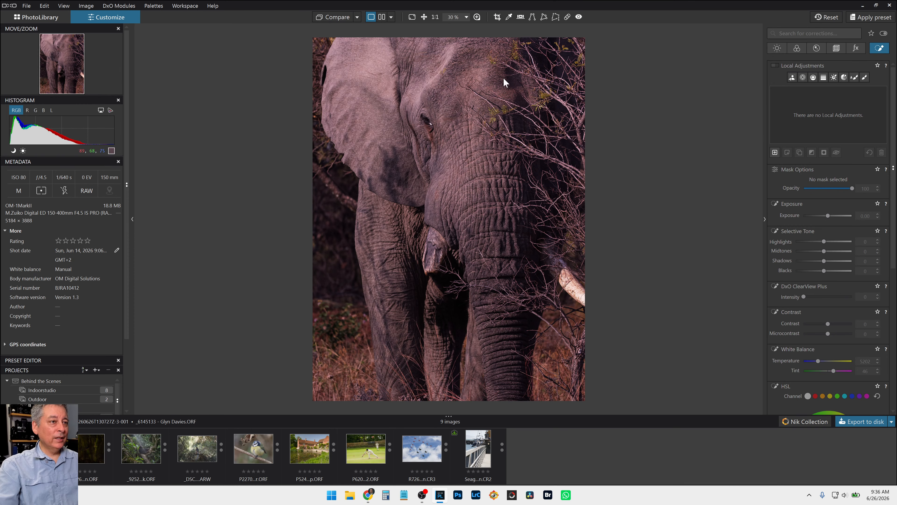
scroll(433, 308, "up", 2)
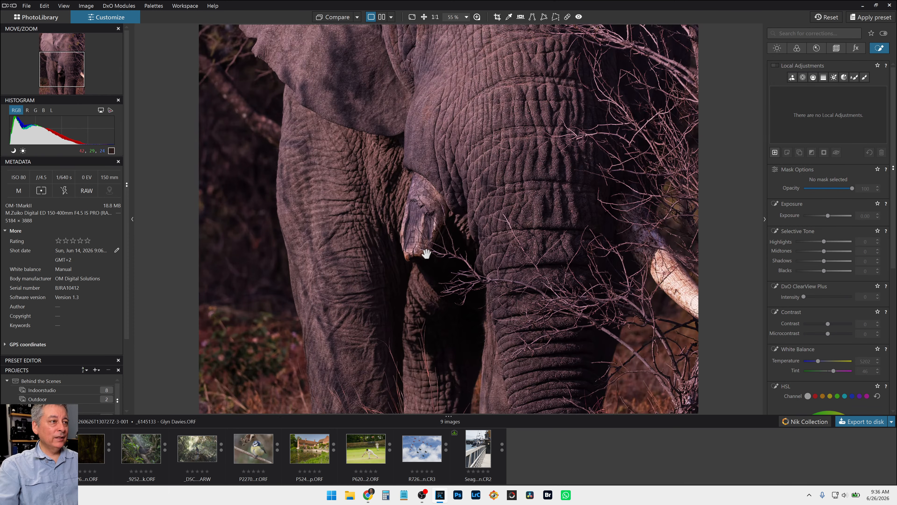
scroll(427, 240, "up", 3)
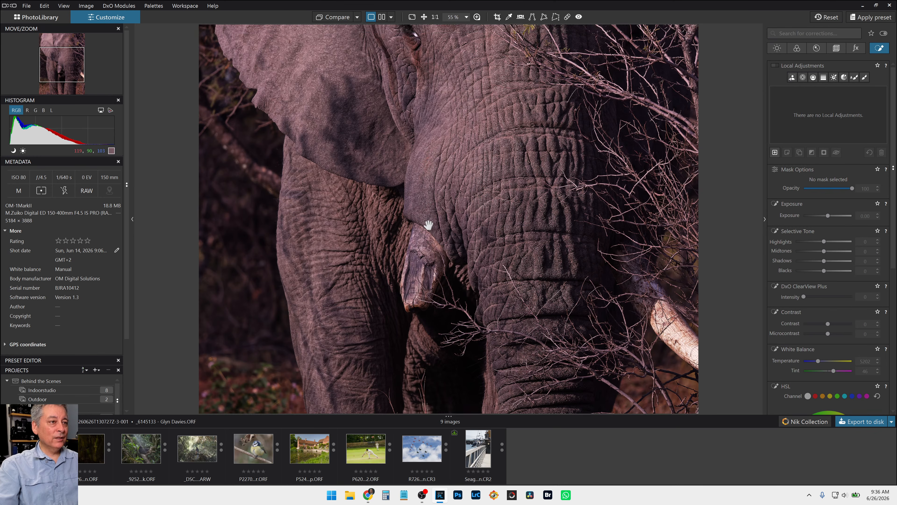
scroll(431, 212, "up", 3)
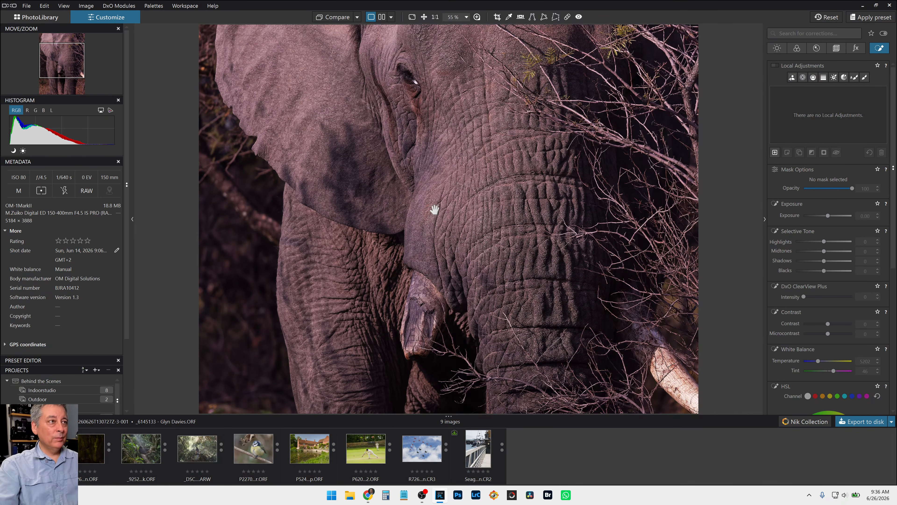
scroll(434, 213, "up", 1)
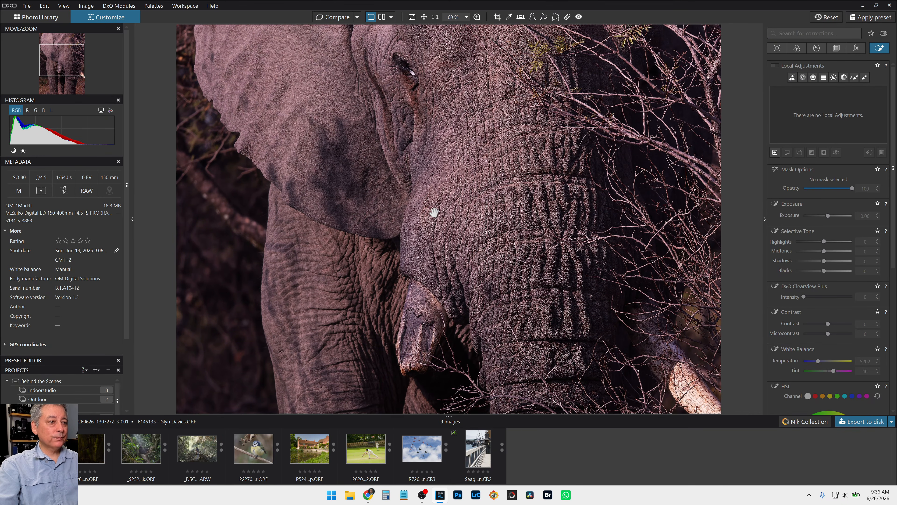
left_click_drag(459, 198, 455, 206)
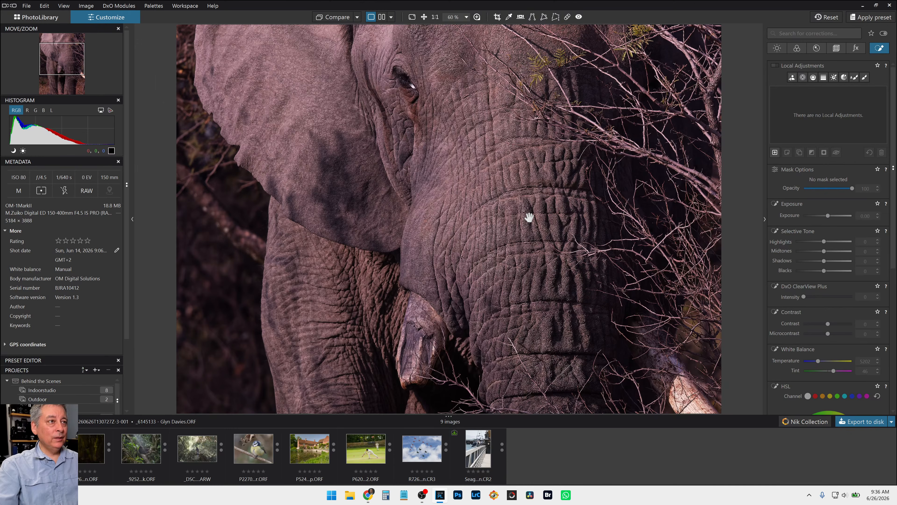
scroll(529, 215, "up", 2)
scroll(505, 234, "up", 2)
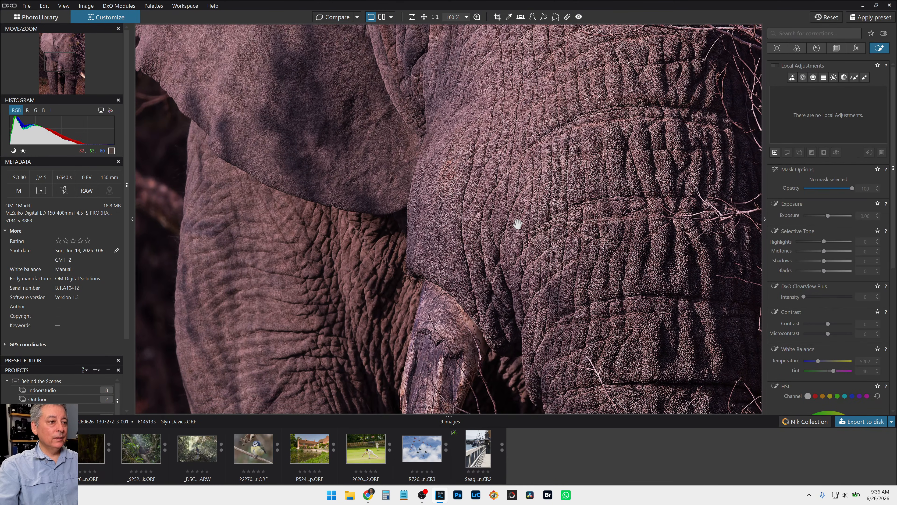
left_click_drag(517, 227, 546, 287)
scroll(547, 287, "down", 2)
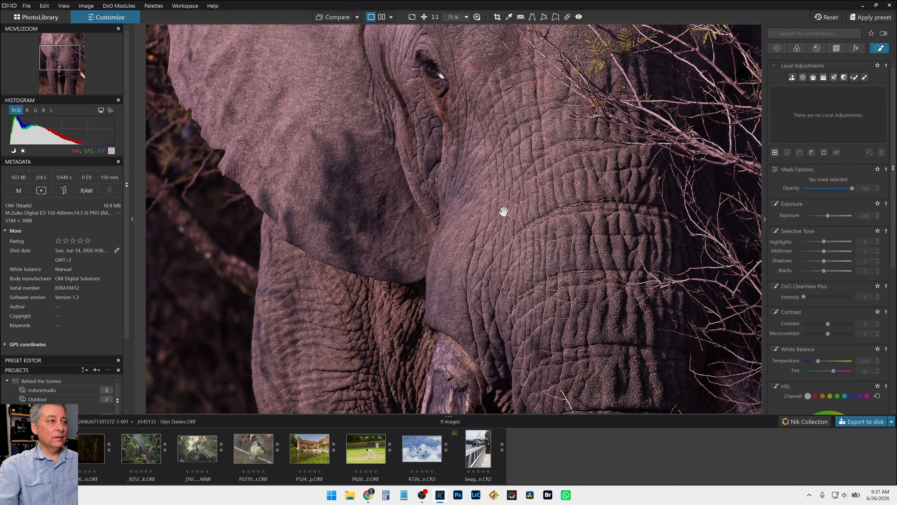
scroll(504, 211, "down", 3)
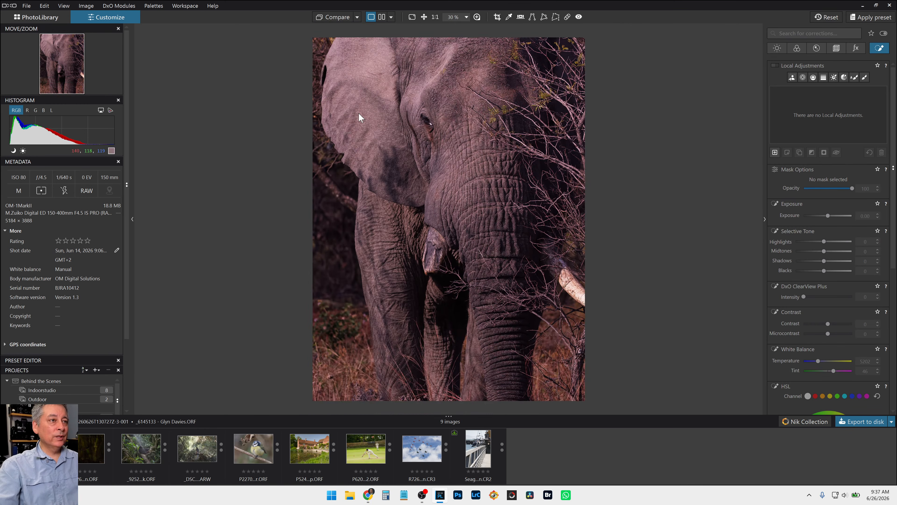
- Crop the photo in its original aspect ratio to about 2850 × 3799 px around the elephant's eye, inner ear and trunk
left_click(498, 17)
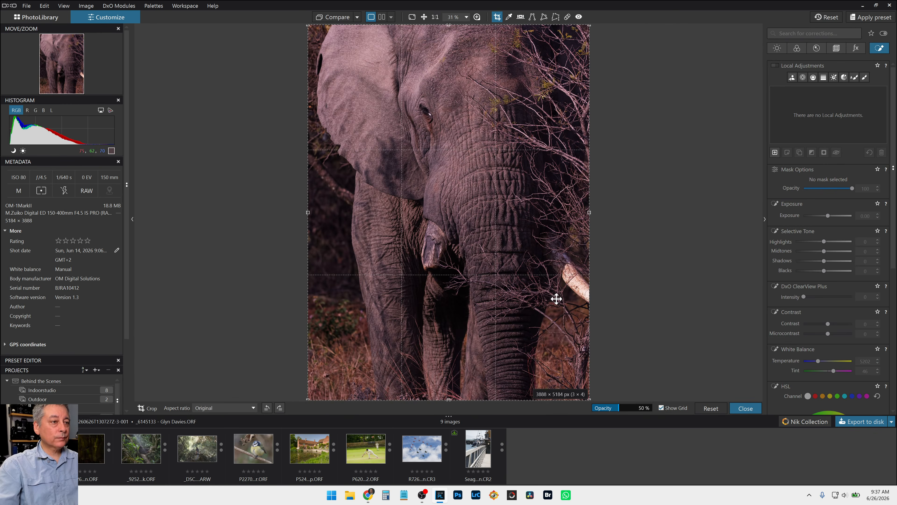
left_click_drag(589, 398, 496, 276)
left_click_drag(430, 190, 488, 213)
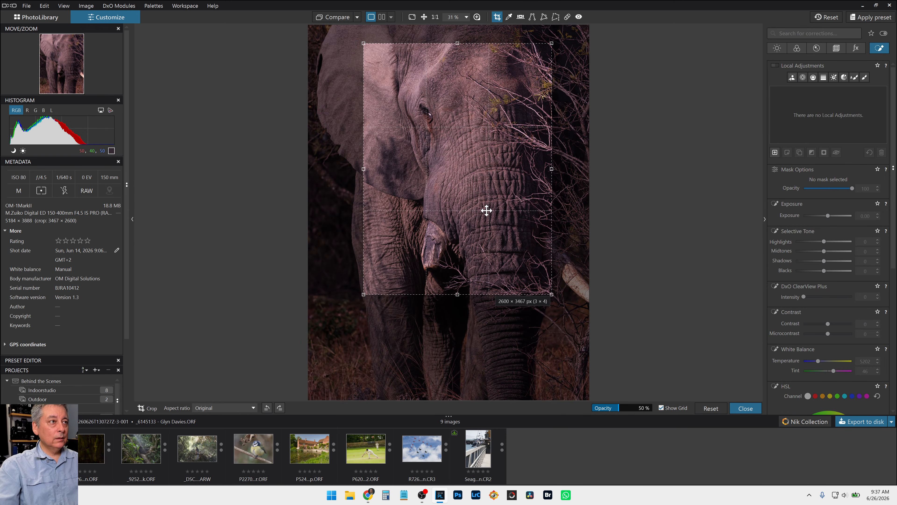
mouse_move(458, 294)
left_mouse_down()
mouse_move(462, 307)
mouse_move(457, 275)
mouse_move(465, 304)
mouse_move(469, 289)
left_mouse_up()
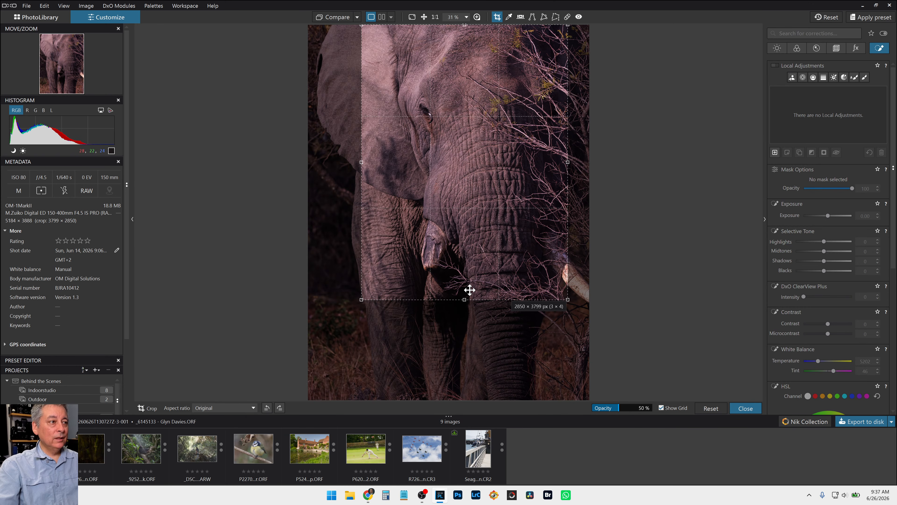
key("Return")
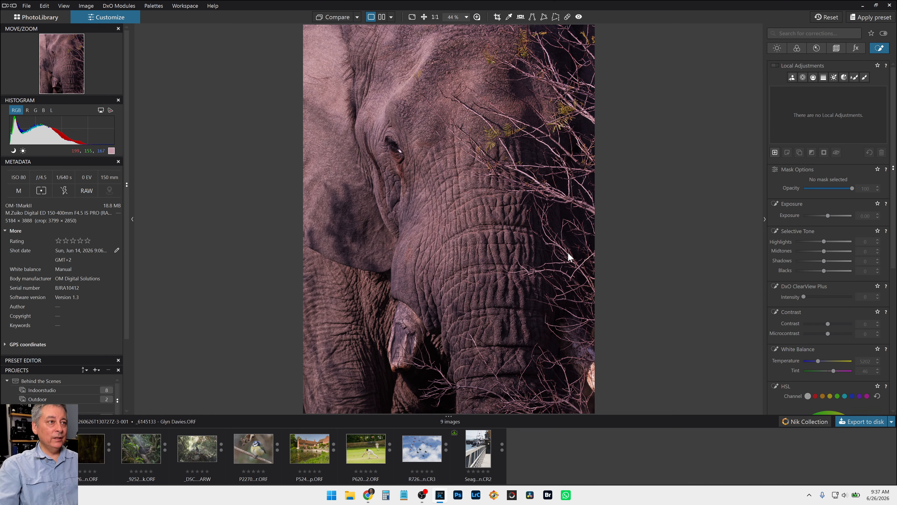
- Tighten the crop to about 2540 × 3386 px, leaving out the tusk and branches beside the trunk
key("c")
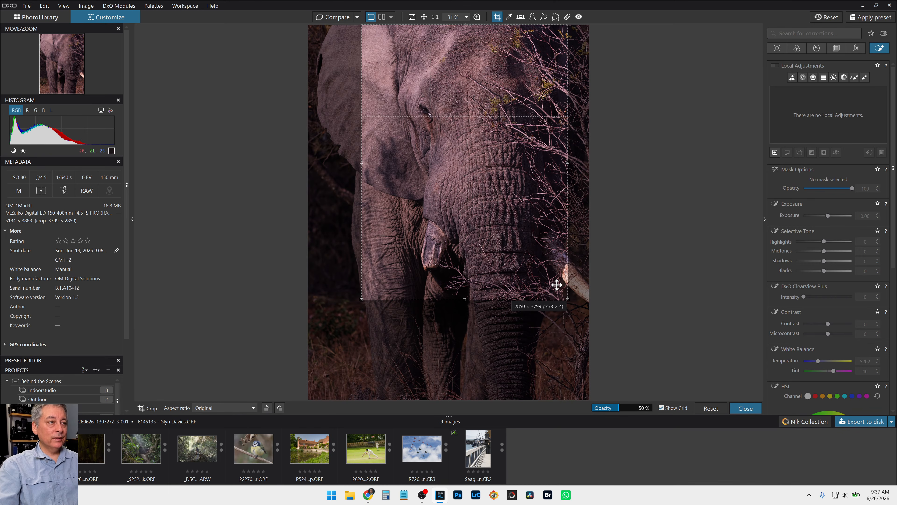
left_click_drag(568, 162, 531, 162)
key("Return")
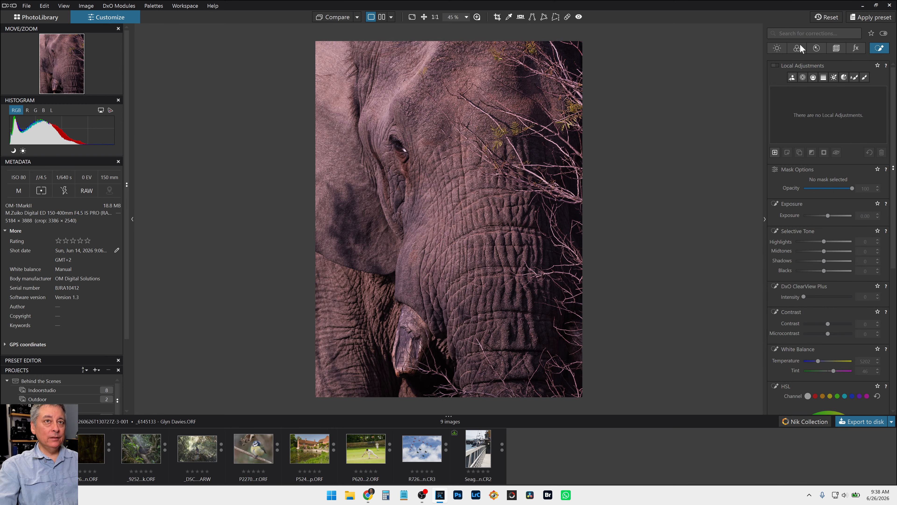
- Try the black-and-white rendering on the photo, and switch it back to color with the Neutral color rendering
left_click(816, 48)
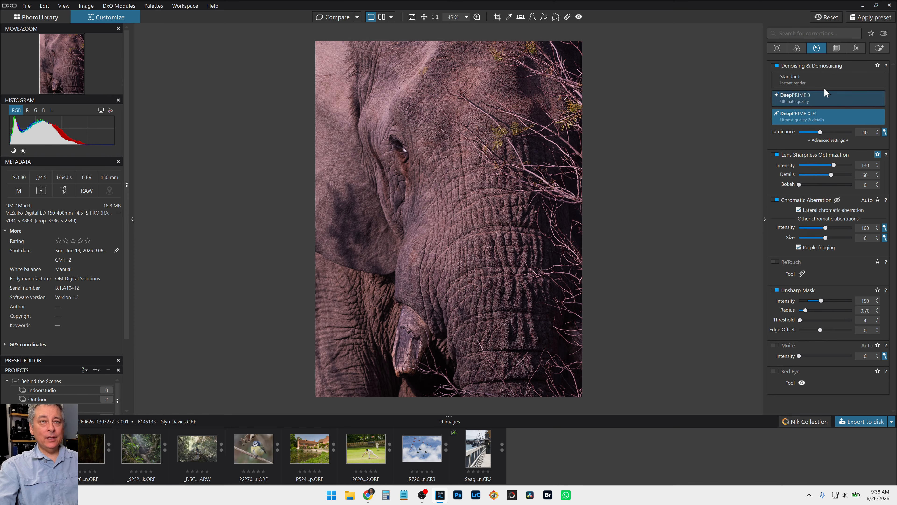
left_click(796, 49)
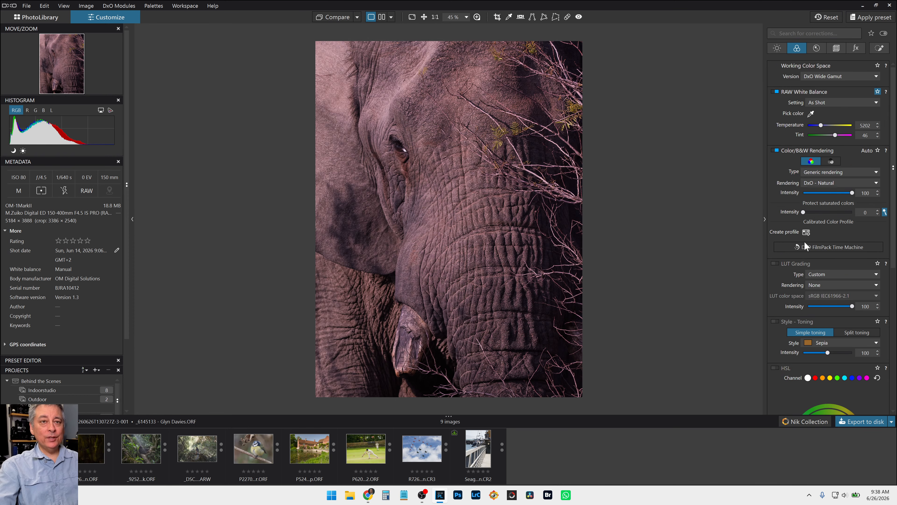
left_click(831, 161)
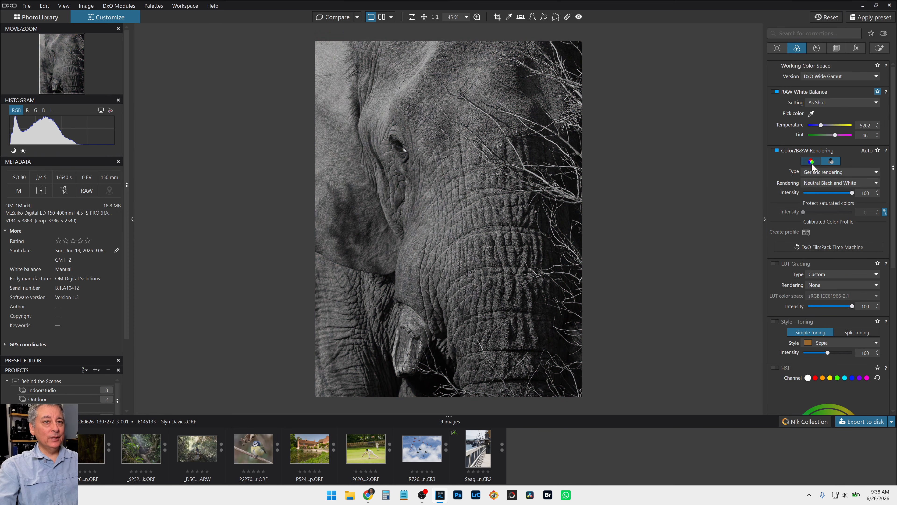
left_click(811, 162)
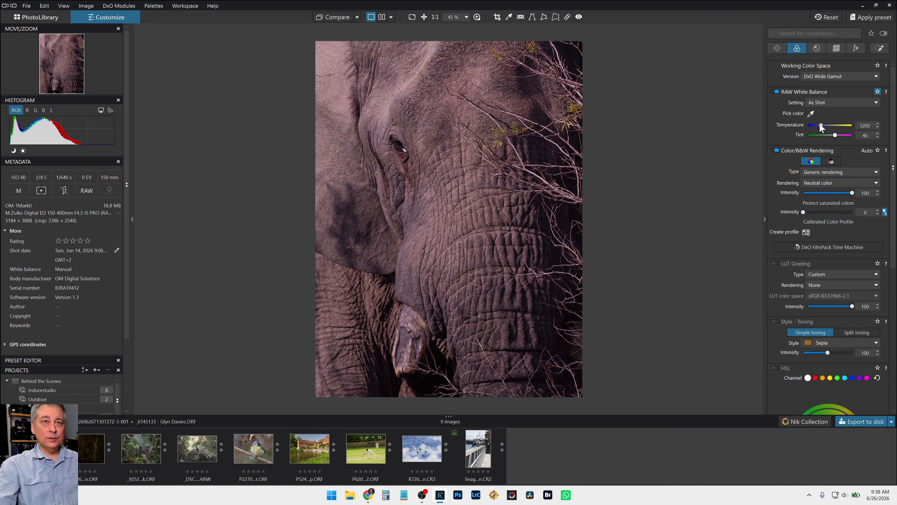
- Try a white balance picked from the elephant's skin above the eye, and restore the As Shot setting
left_click(811, 113)
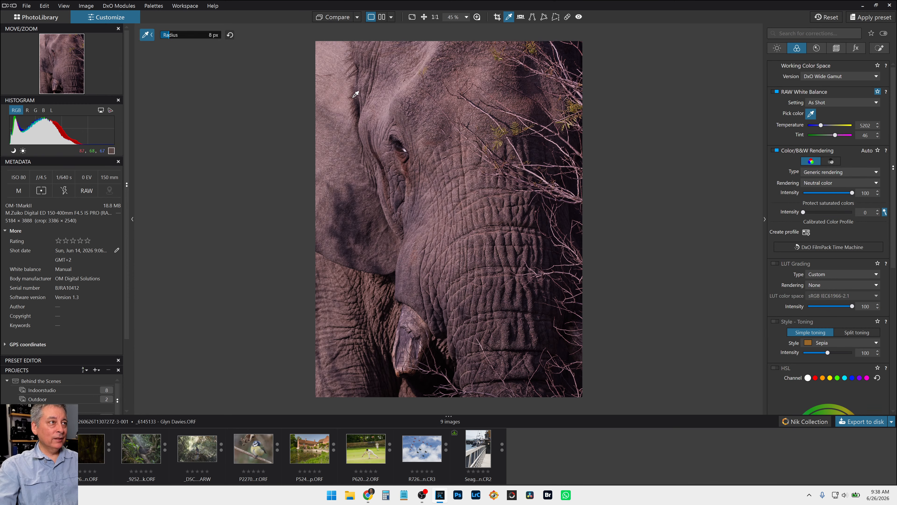
left_click(385, 112)
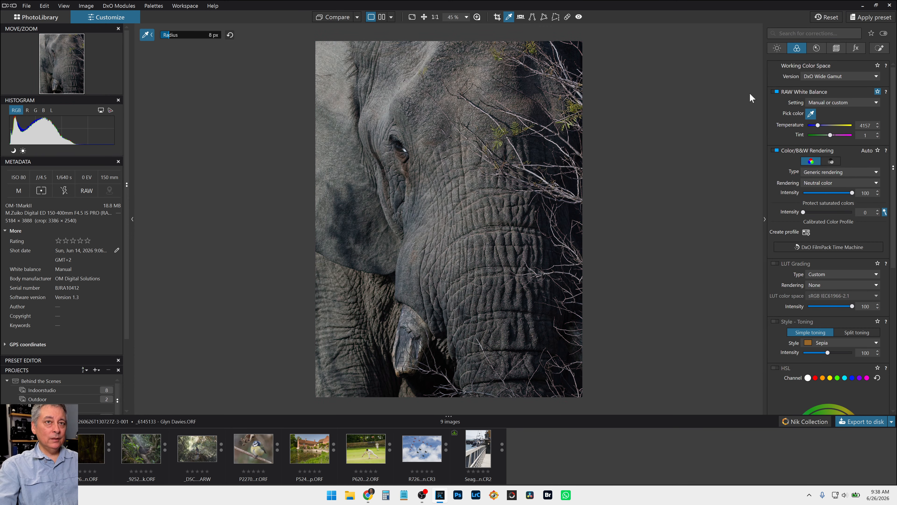
left_click(825, 102)
left_click(824, 111)
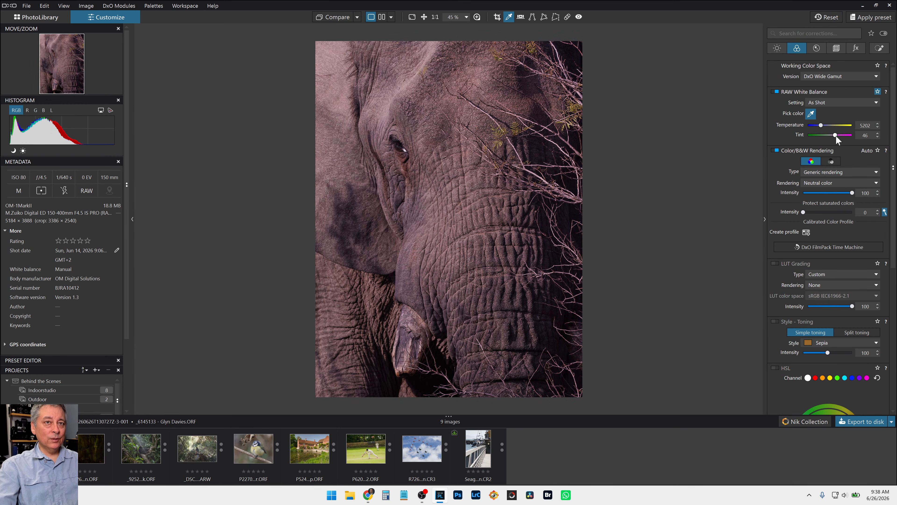
- Set the RAW white balance tint to 21 and the temperature to 5402, and leave the color picker
scroll(836, 137, "down", 4)
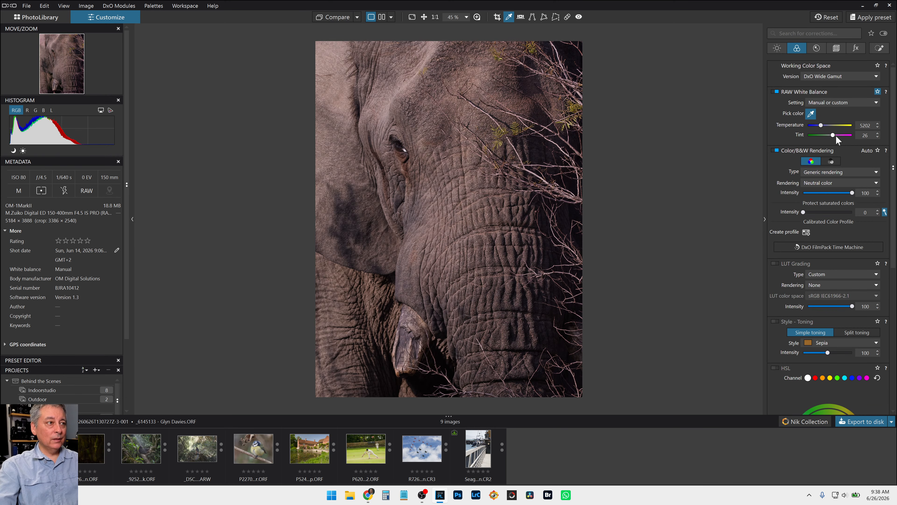
scroll(836, 136, "down", 1)
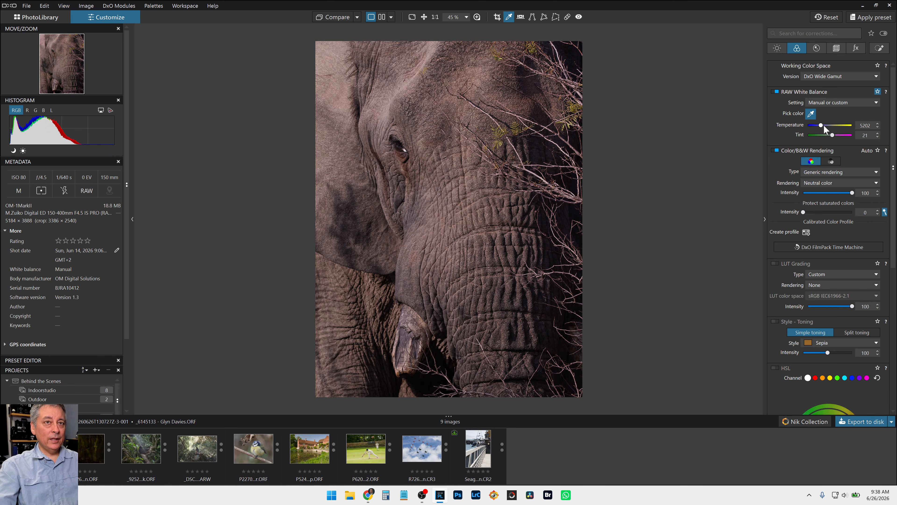
scroll(822, 128, "up", 1)
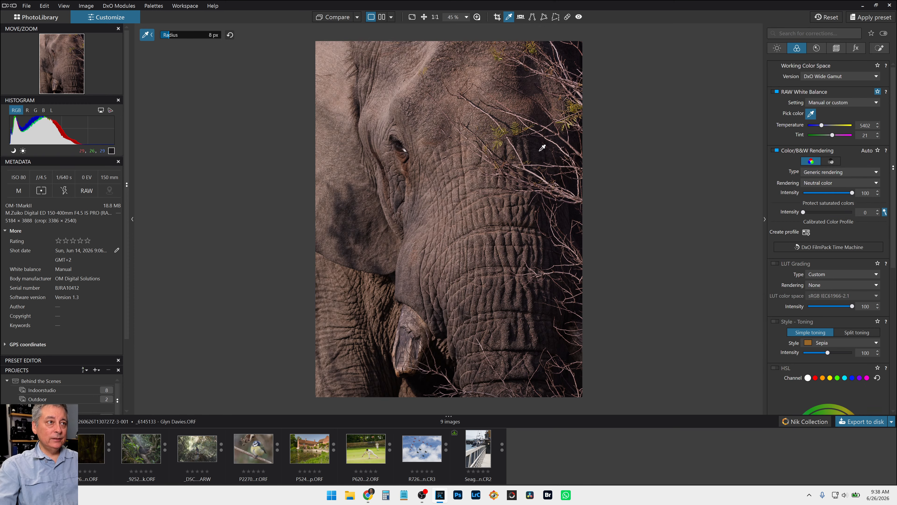
key("Escape")
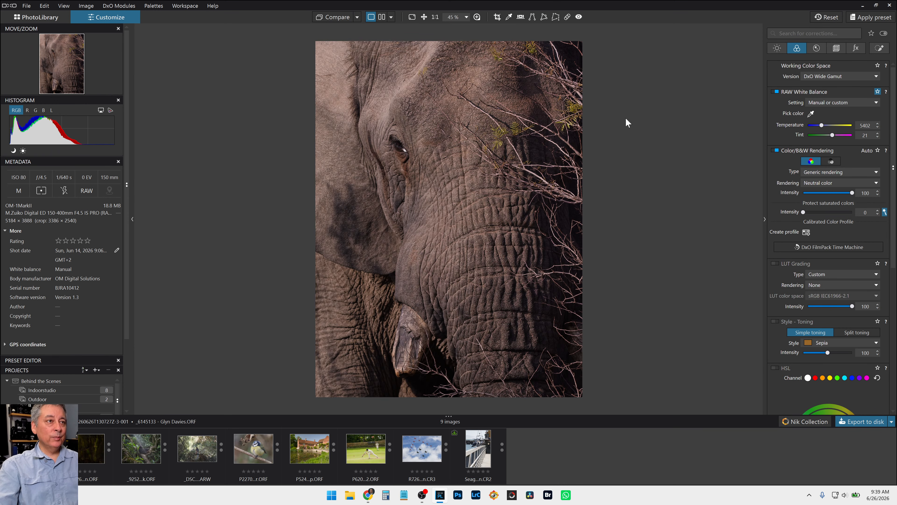
- Try a global exposure correction of -2.55 on the photo and reset it to 0.00
left_click(876, 49)
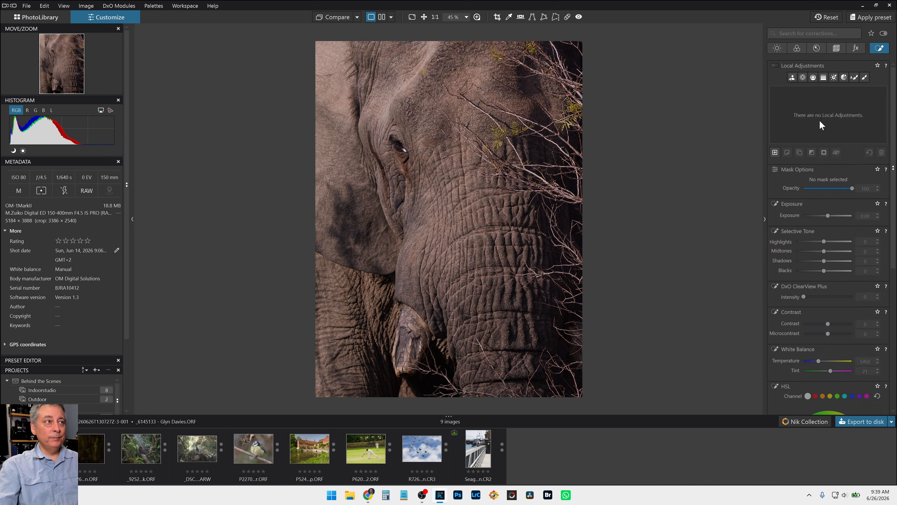
left_click(781, 50)
left_click_drag(825, 87, 808, 87)
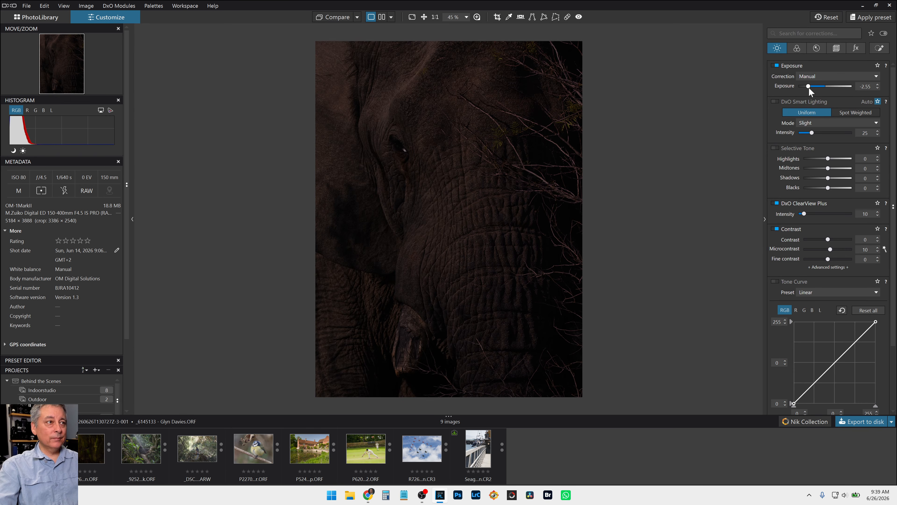
double_click(808, 87)
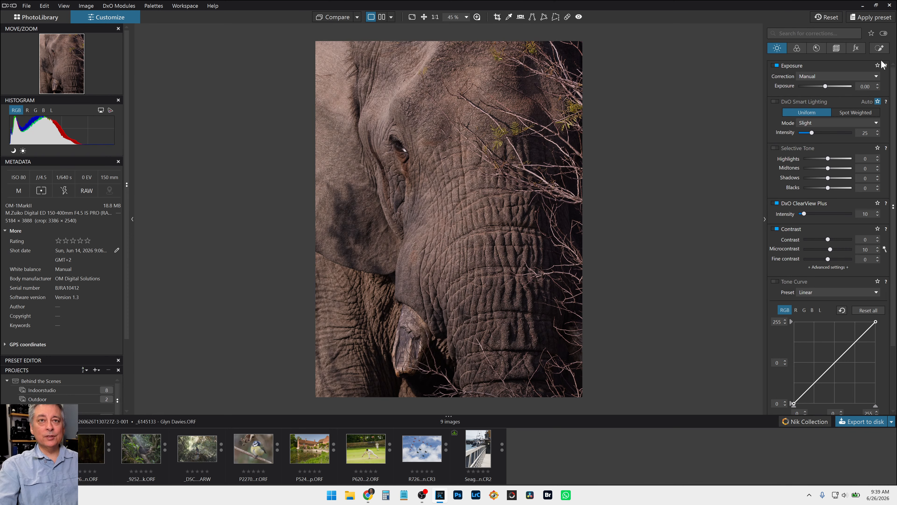
- Add a local adjustment control point on the dark skin folds beside the tusk
left_click(879, 48)
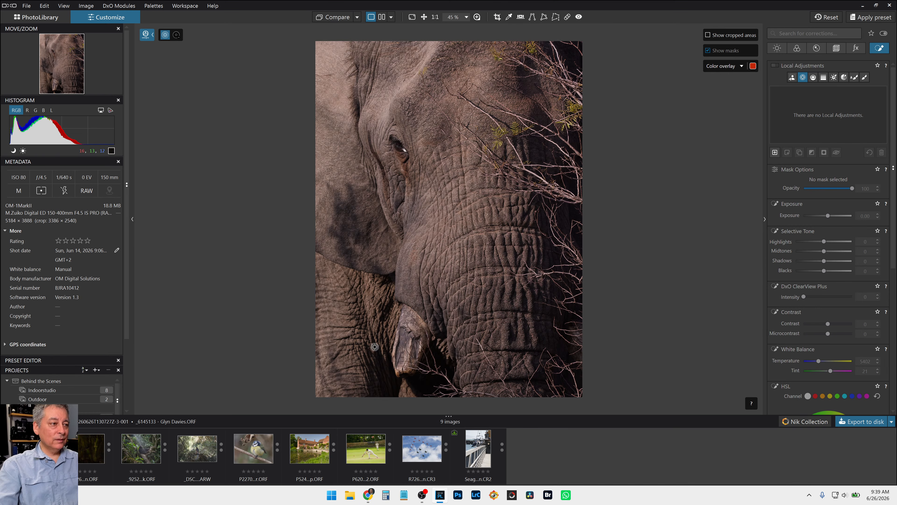
scroll(367, 333, "up", 2)
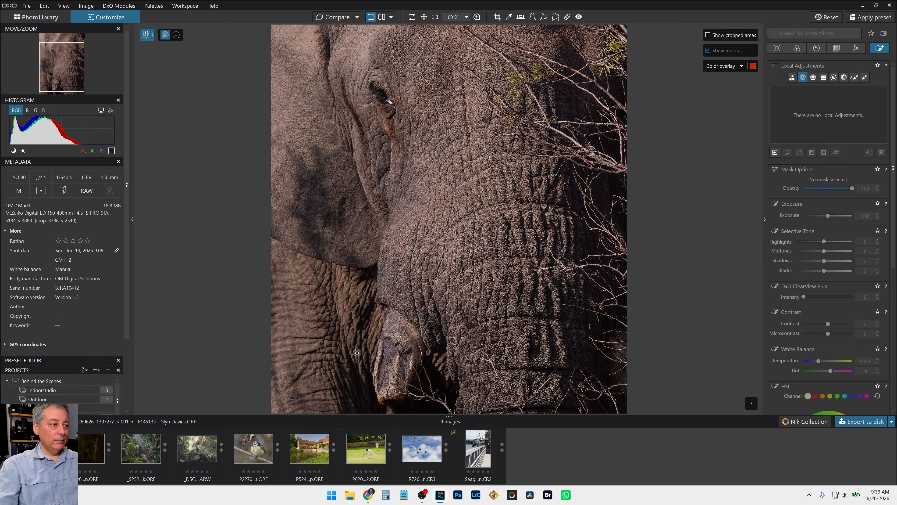
left_click(359, 343)
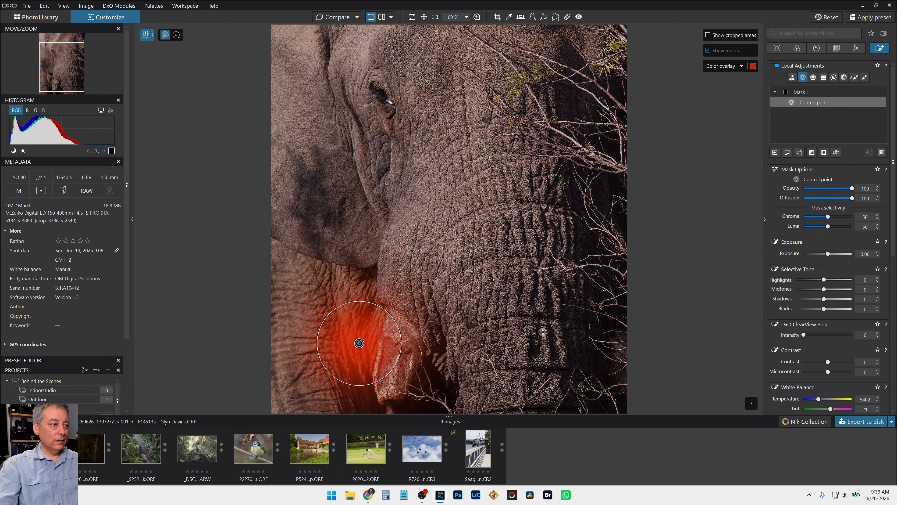
- Darken the masked area with Selective Tone values of -44 for blacks, -29 for shadows and -9 for midtones
scroll(808, 352, "down", 1)
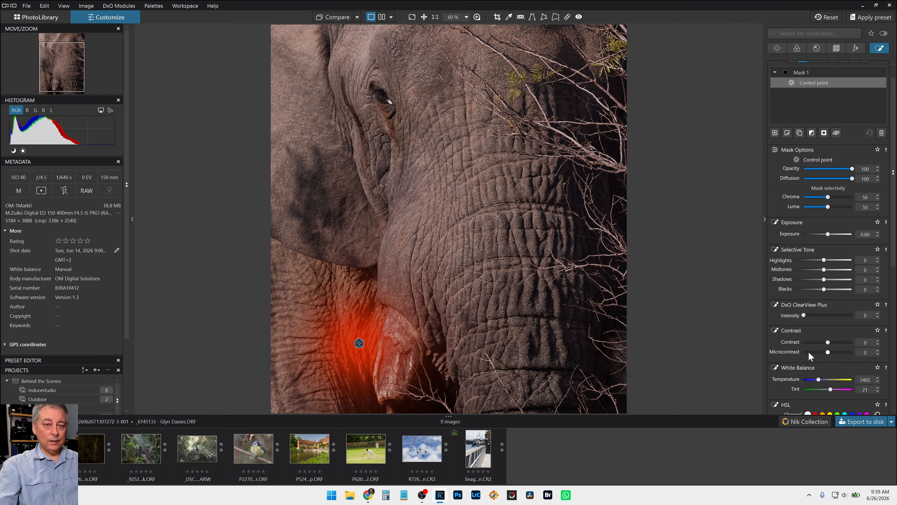
left_click(805, 290)
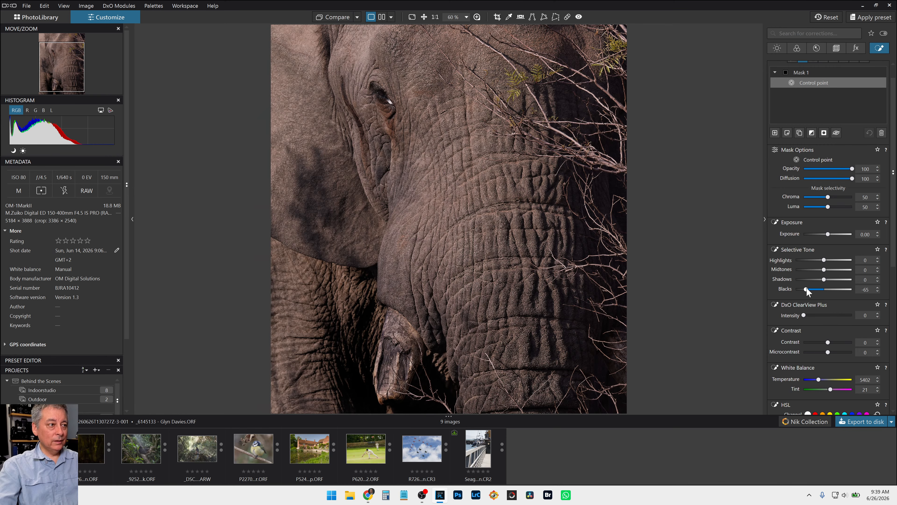
left_click(815, 279)
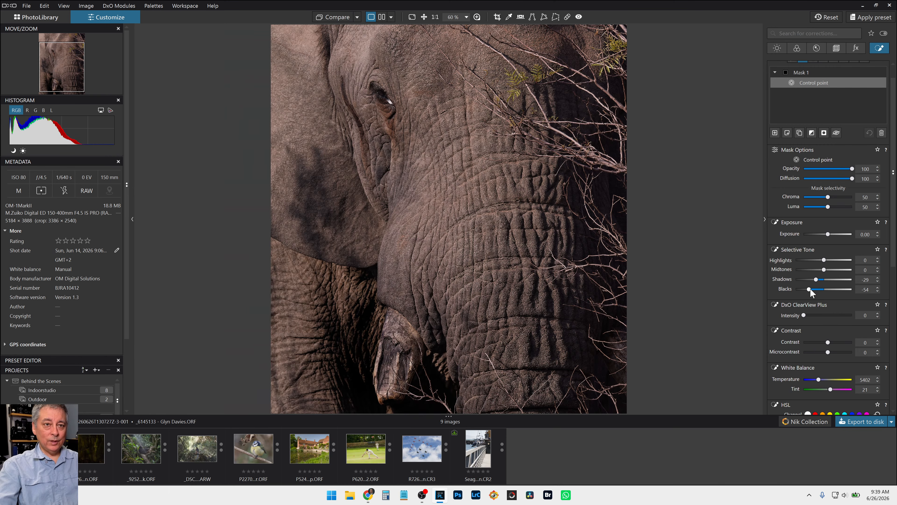
left_click(822, 269)
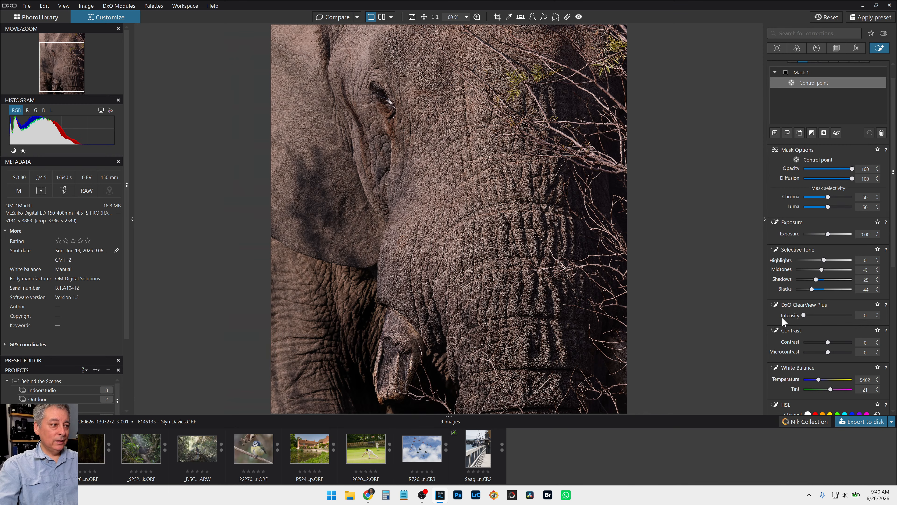
- Enlarge the control point beside the tusk and set its luma selectivity to 60, checking the mask overlay and the before/after view
mouse_move(638, 366)
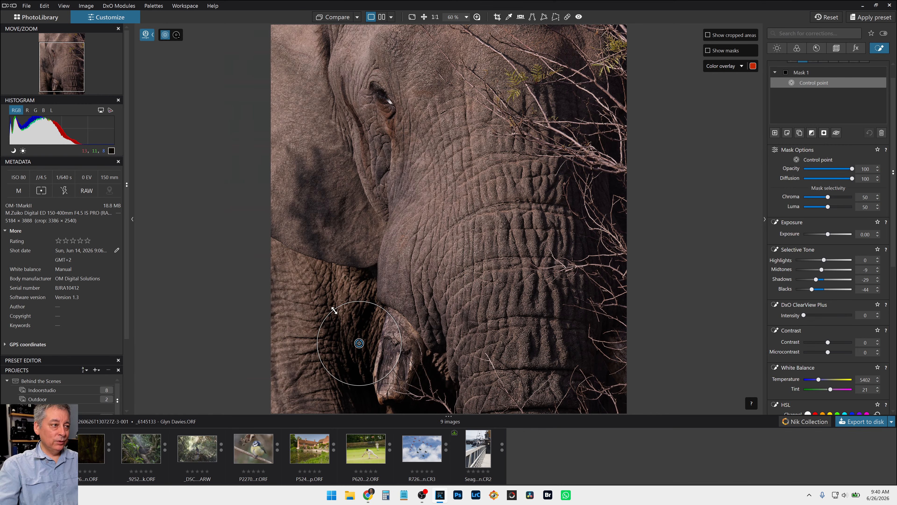
left_click_drag(334, 311, 323, 294)
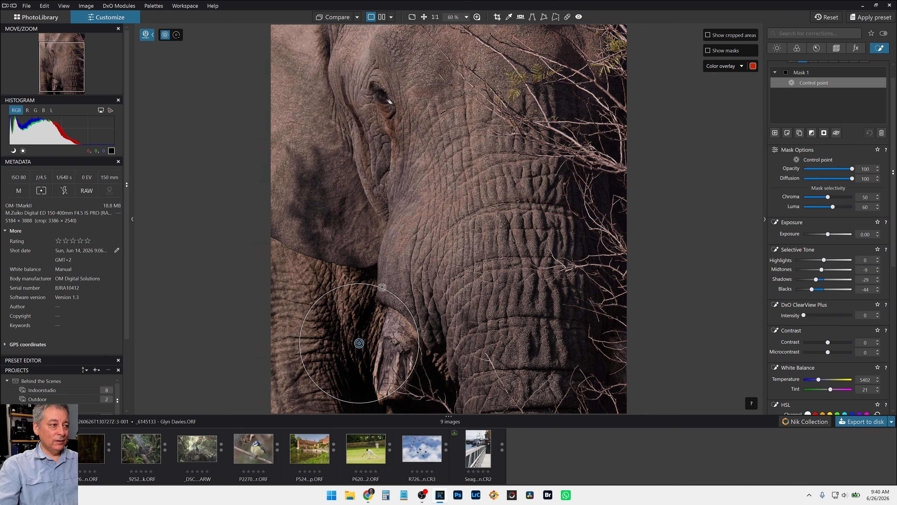
left_click(708, 51)
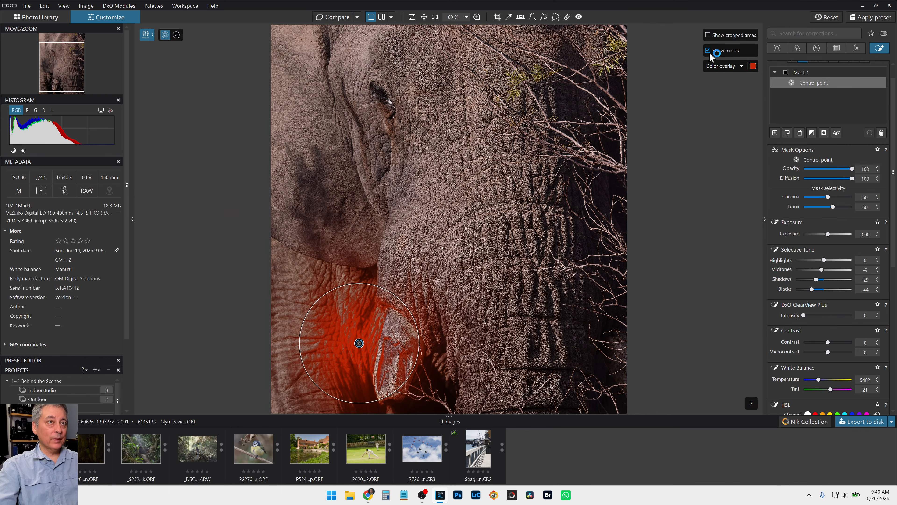
left_click(709, 53)
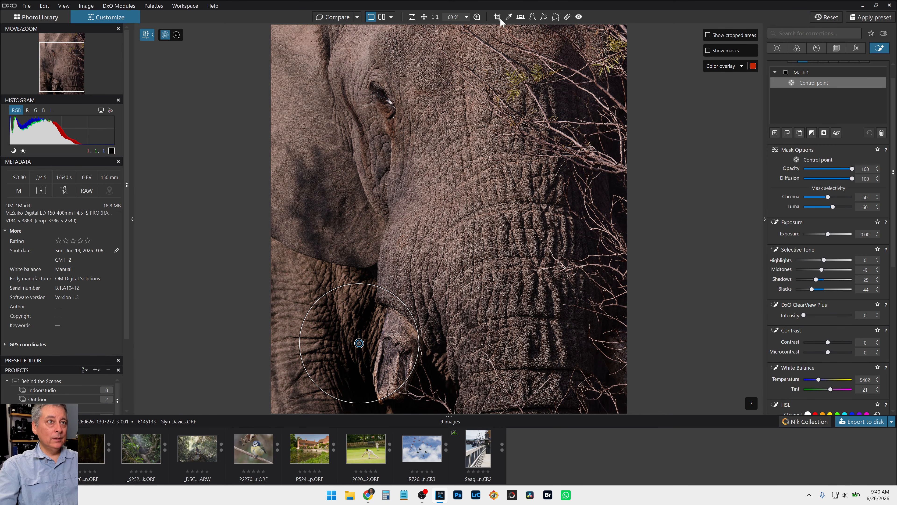
left_click(332, 18)
left_click(332, 17)
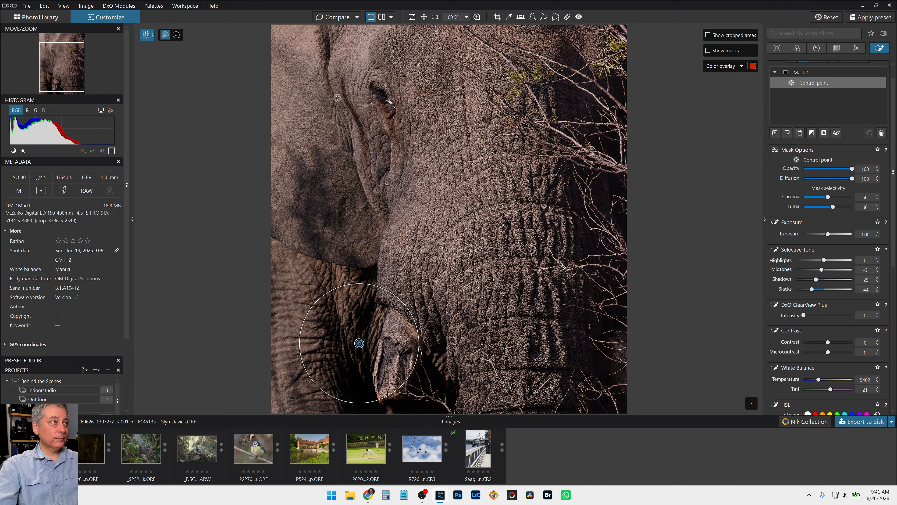
- Extend the mask with control points near the top of the ear and on the body below the ear, shrinking the lower one's area
left_click(330, 38)
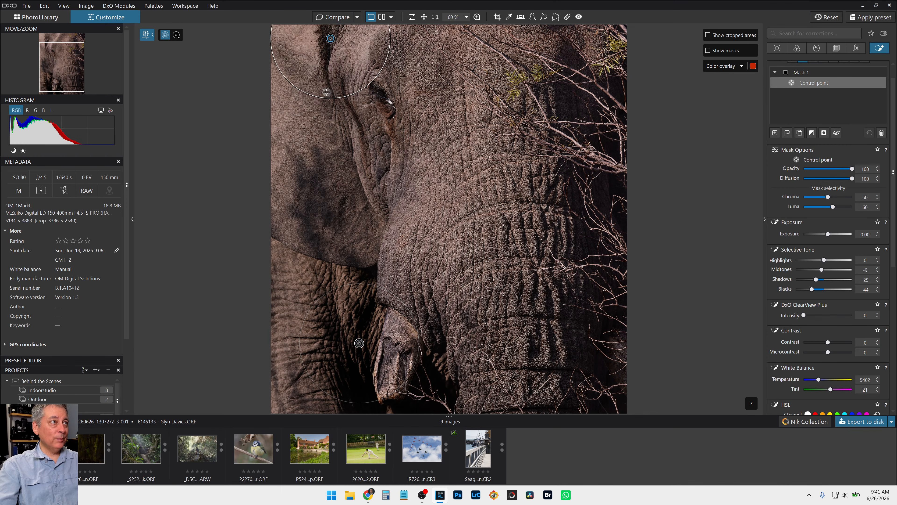
left_click(277, 282)
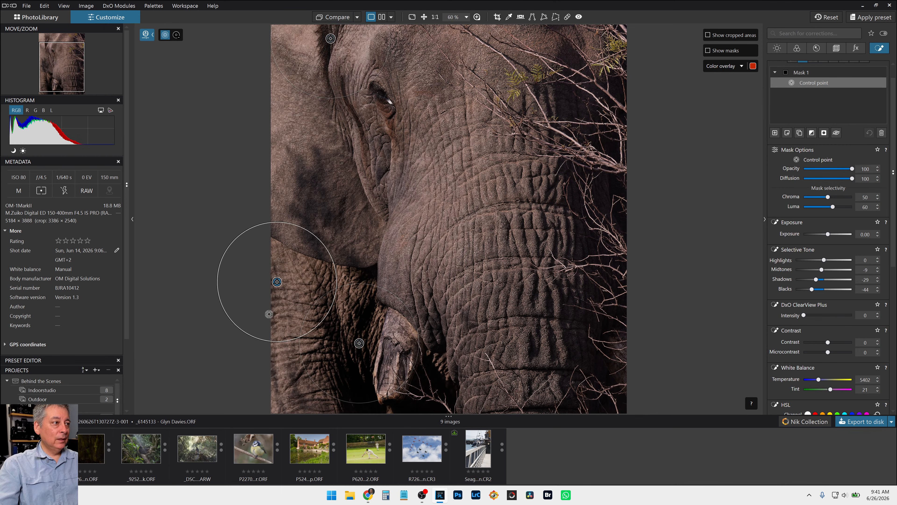
left_click_drag(324, 247, 298, 262)
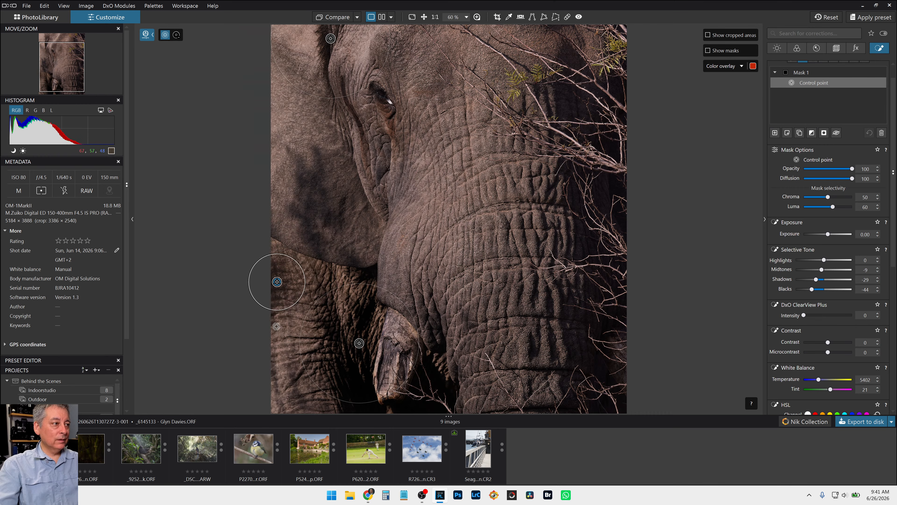
- Add a control point in the photo's lower corner on the elephant's body, shift it to the photo's edge and shrink its area
left_click(285, 404)
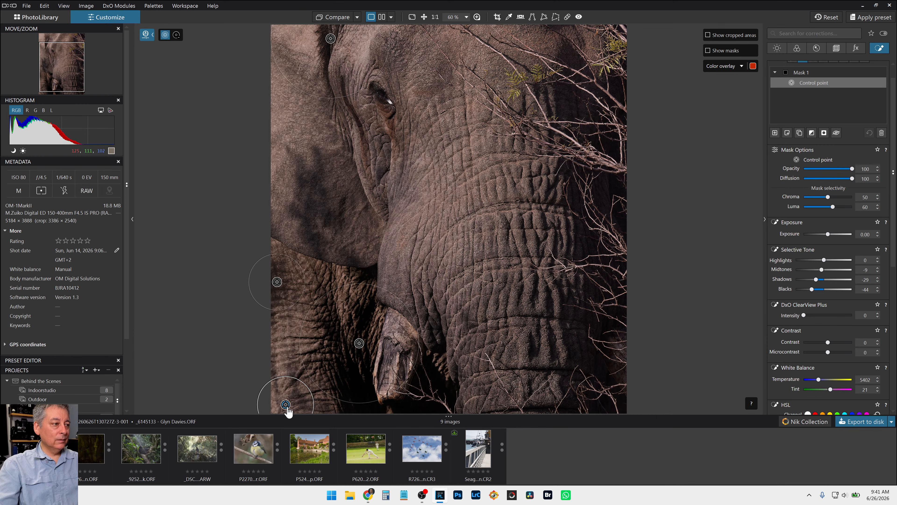
left_click_drag(314, 410, 345, 425)
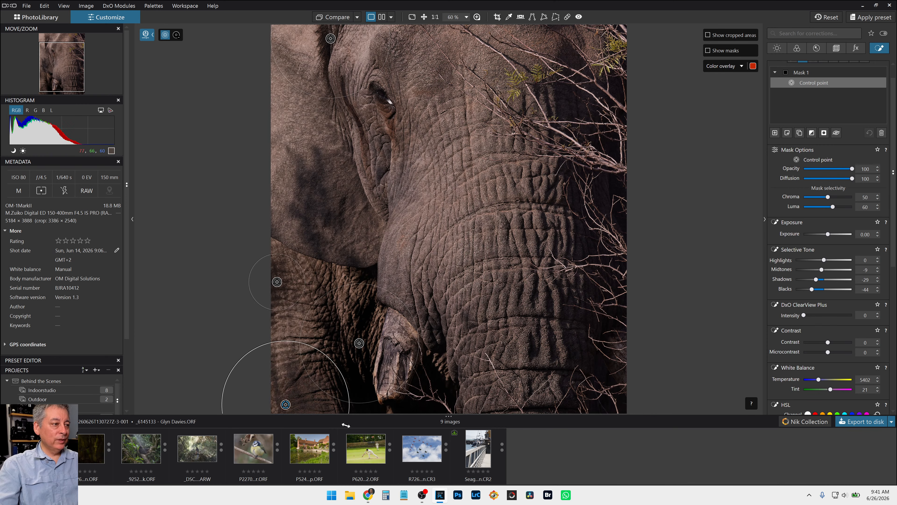
mouse_move(286, 406)
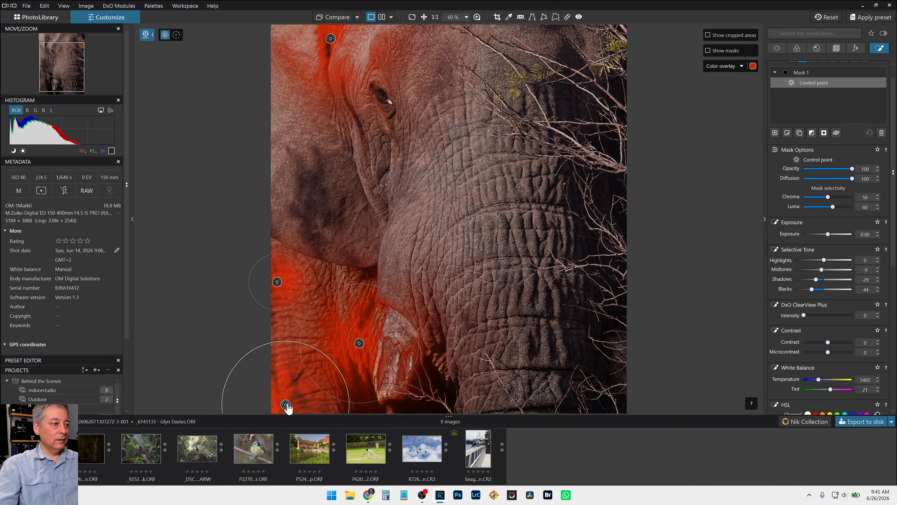
left_click_drag(287, 405, 276, 406)
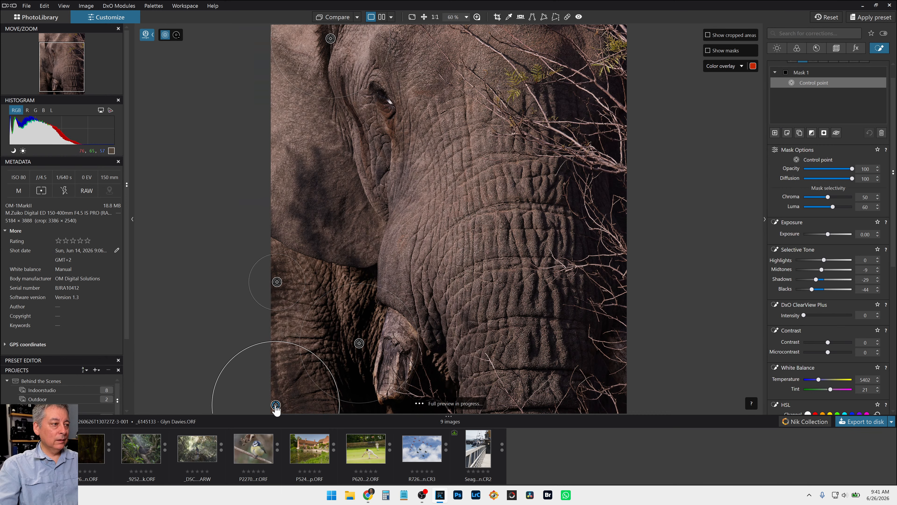
mouse_move(272, 405)
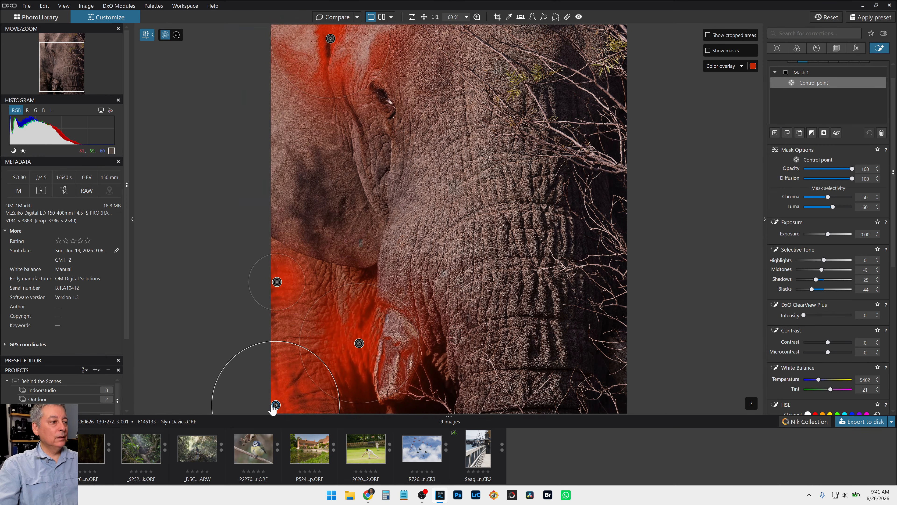
left_click_drag(272, 406, 274, 408)
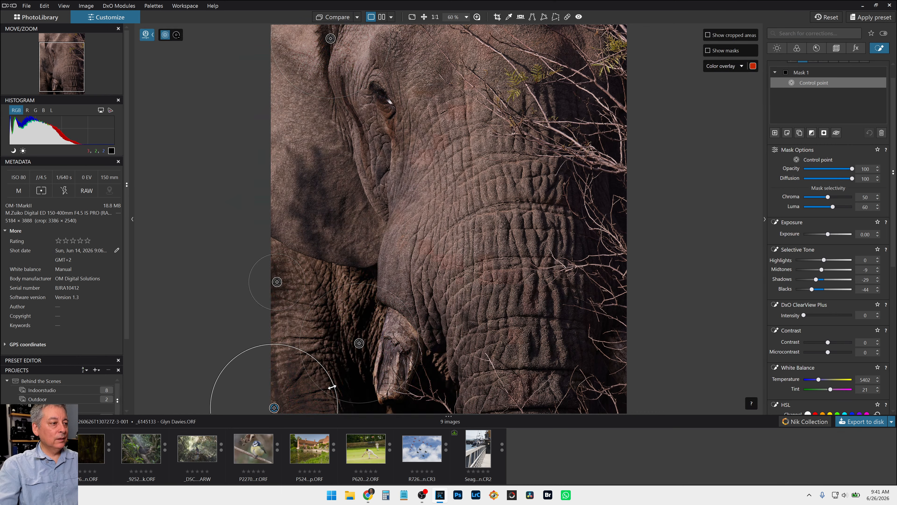
left_click_drag(328, 375, 291, 384)
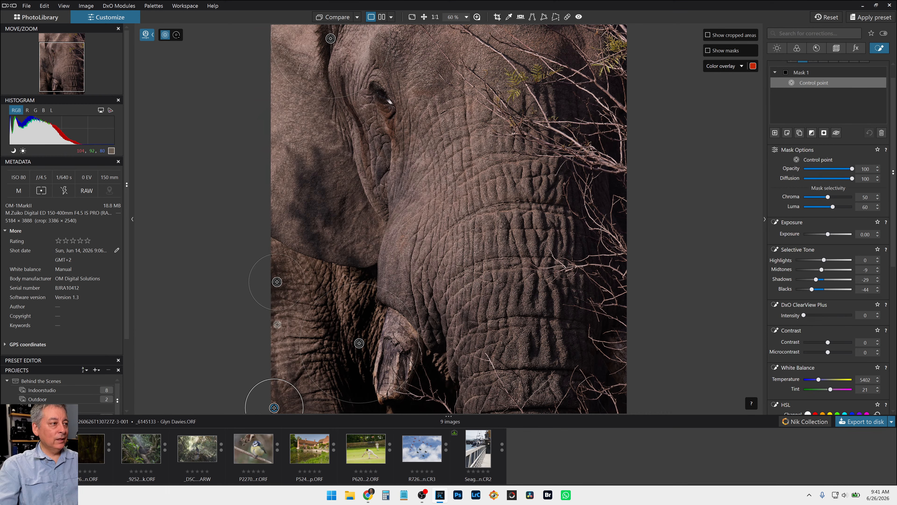
- Shift the control point below the ear down along the body's edge and delete it
left_click_drag(277, 282, 274, 357)
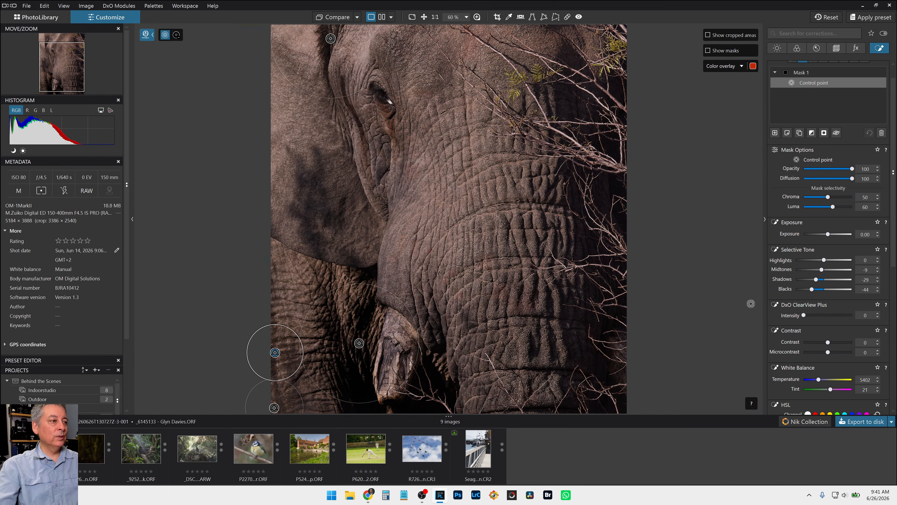
key("Delete")
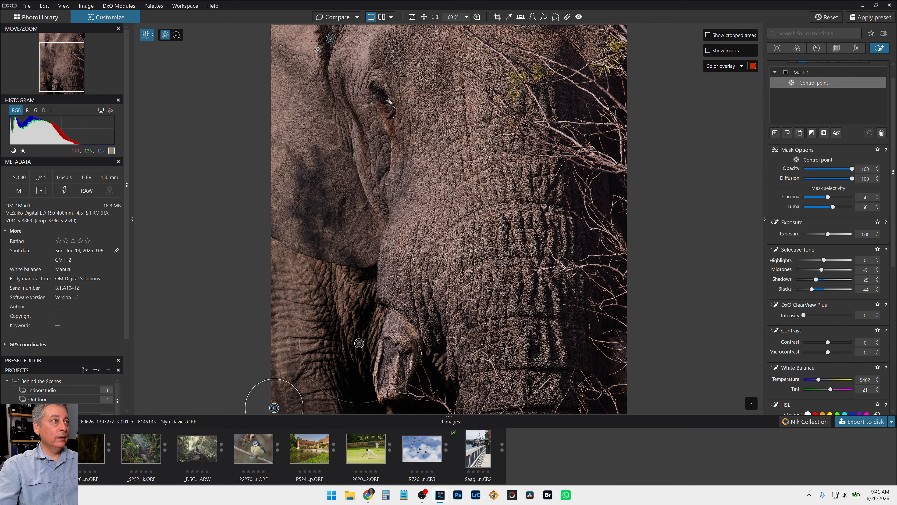
- Reposition the ear control point, enlarge its area and the tusk point's, and add another point among the upper branches beside the forehead
left_click_drag(330, 43, 320, 44)
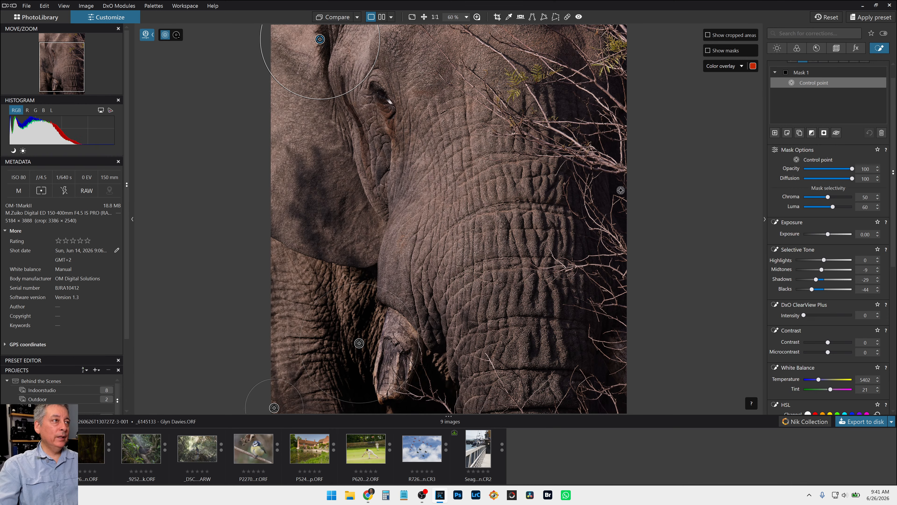
left_click_drag(284, 87, 213, 144)
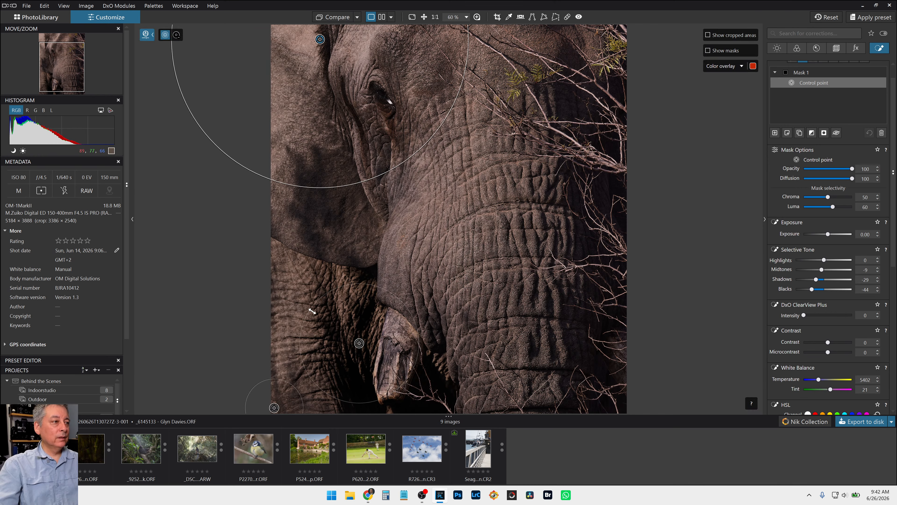
left_click_drag(312, 310, 261, 280)
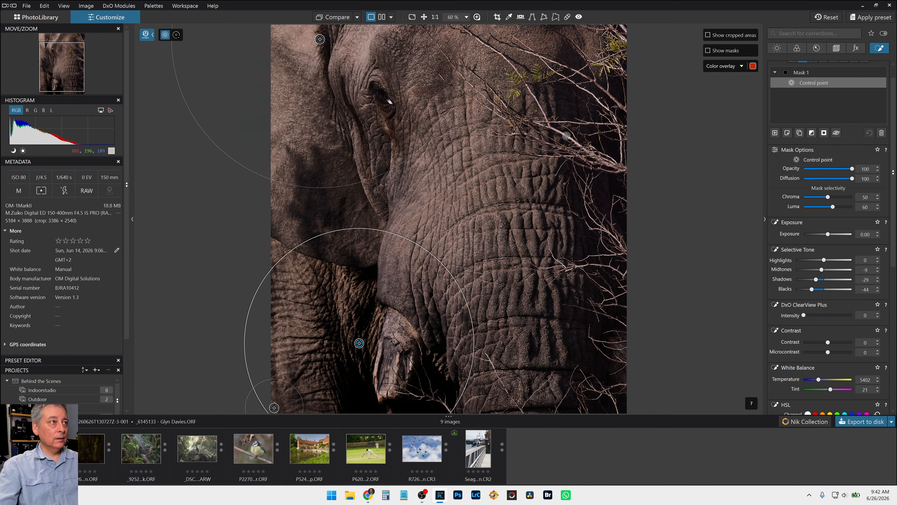
left_click(584, 41)
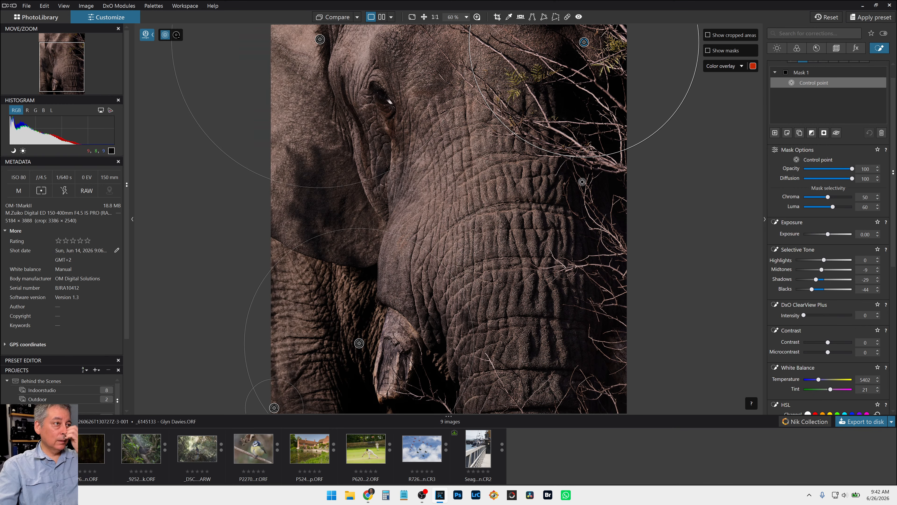
- Create a new mask with a control point on the elephant's eye and shrink its area around the eye
left_click(775, 133)
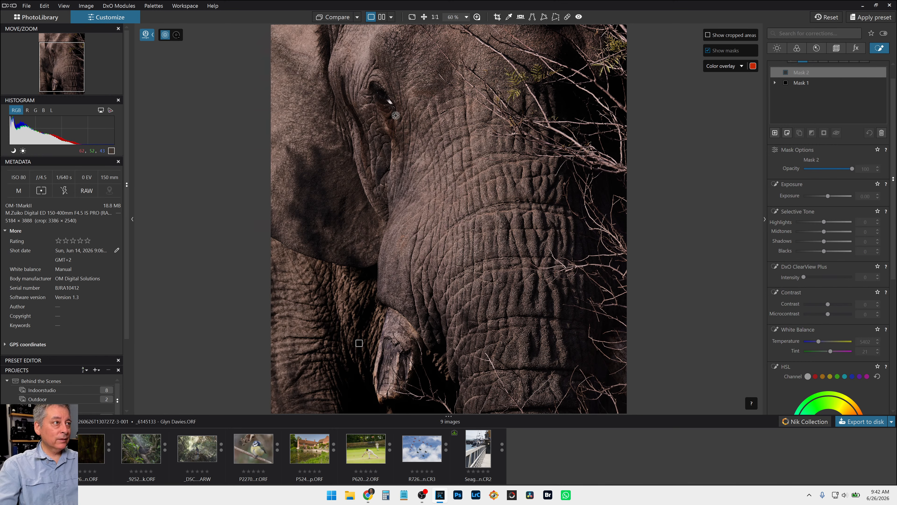
left_click(384, 99)
left_click_drag(488, 57, 416, 89)
- Shift the eye's control point slightly upward and set its luma selectivity to 55
scroll(391, 88, "up", 4)
scroll(346, 69, "up", 4)
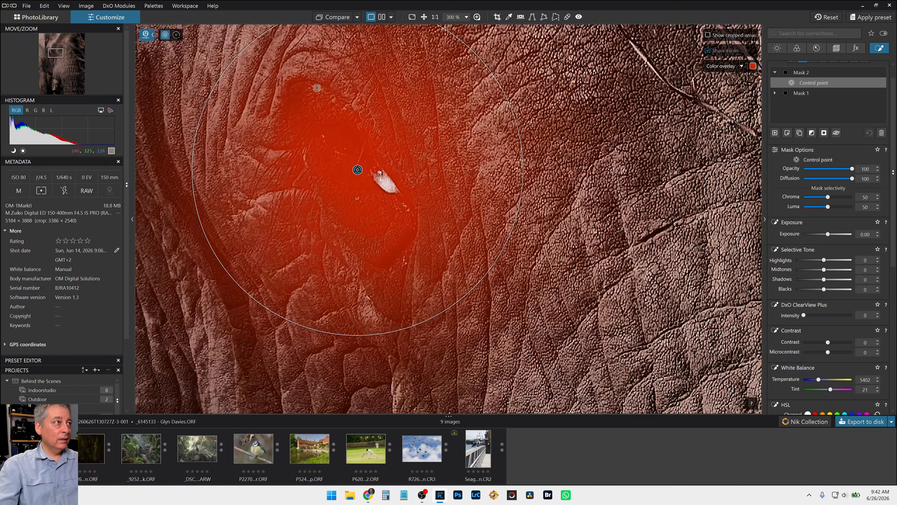
left_click_drag(356, 171, 348, 147)
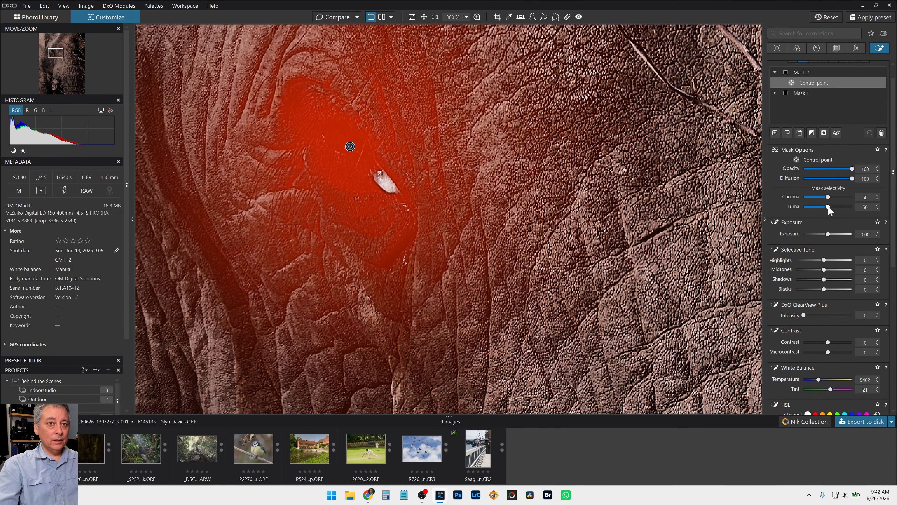
scroll(828, 206, "up", 5)
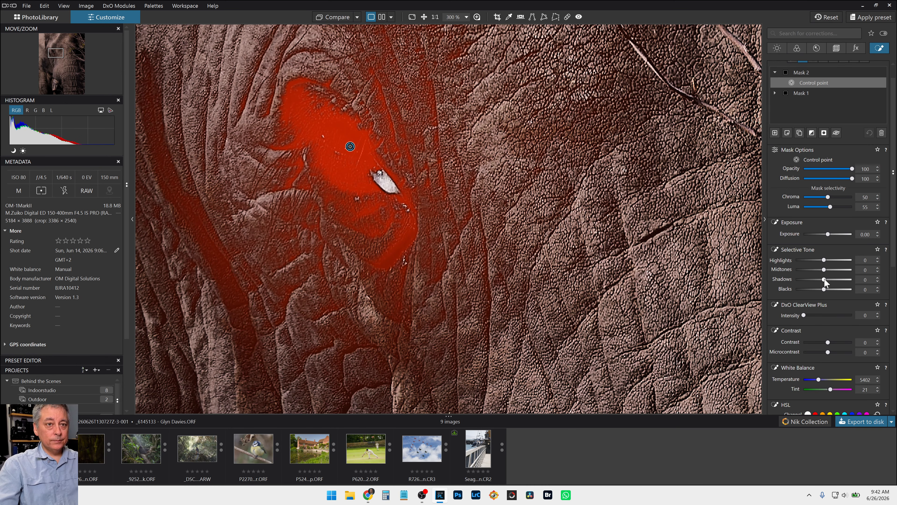
- Set the eye mask's midtones to 45, shadows to 67, ClearView Plus intensity to 34 and microcontrast to 43
mouse_move(824, 279)
left_mouse_down()
mouse_move(843, 280)
mouse_move(836, 269)
left_mouse_up()
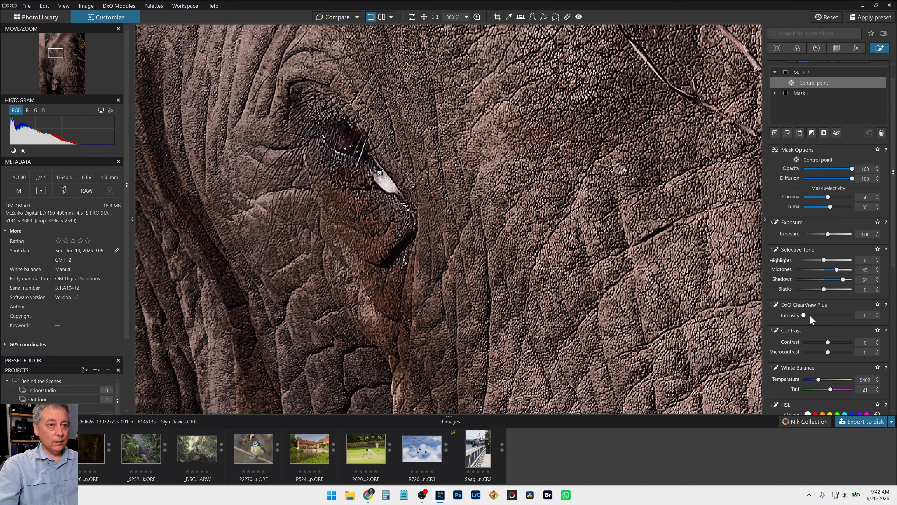
left_click(828, 315)
left_click_drag(828, 315, 820, 315)
left_click(838, 352)
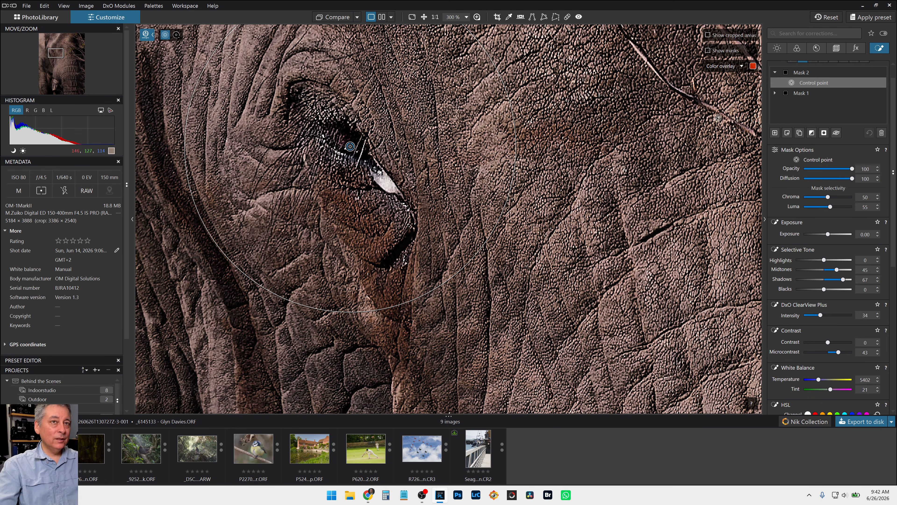
- Toggle the global Unsharp Mask off and on to check its effect, and reduce its intensity to 54
left_click(816, 49)
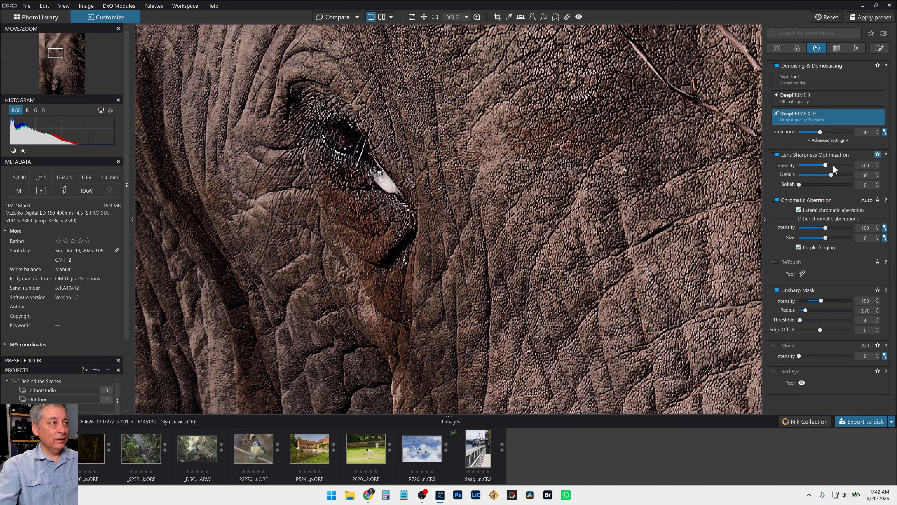
left_click(779, 289)
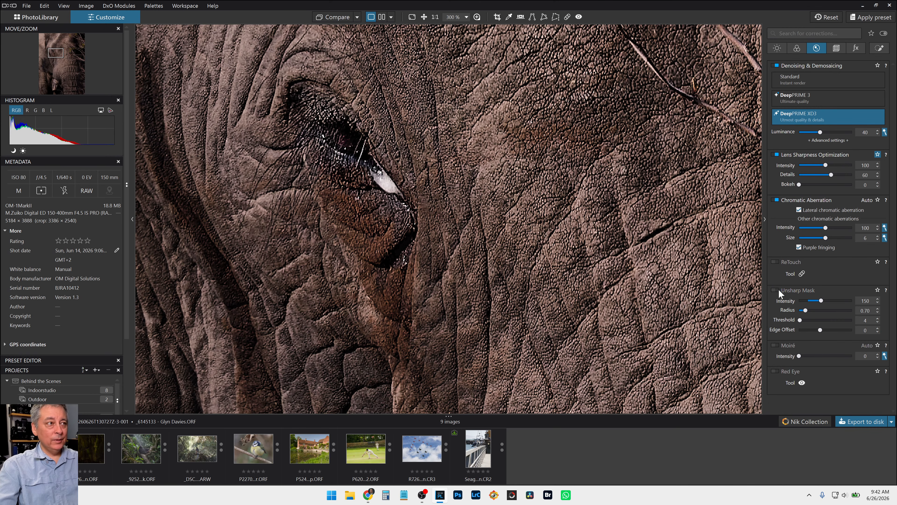
left_click(779, 289)
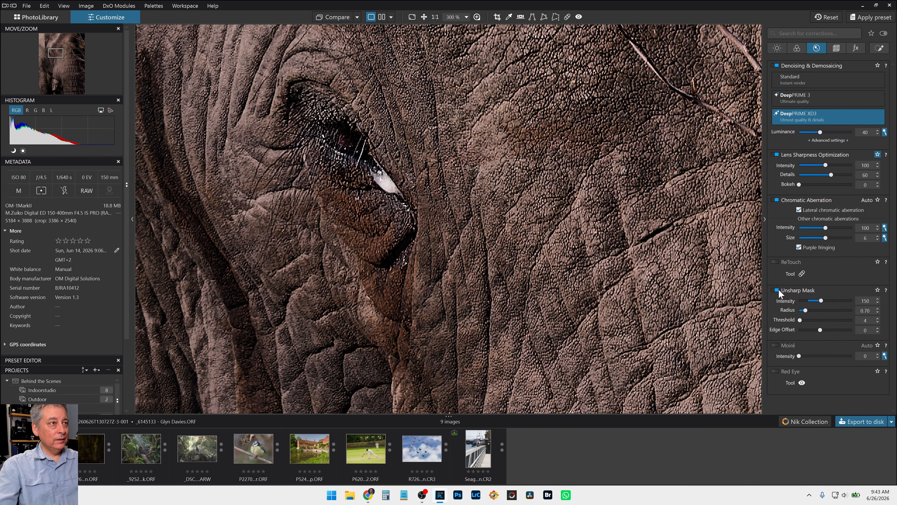
left_click(779, 289)
left_click(779, 289)
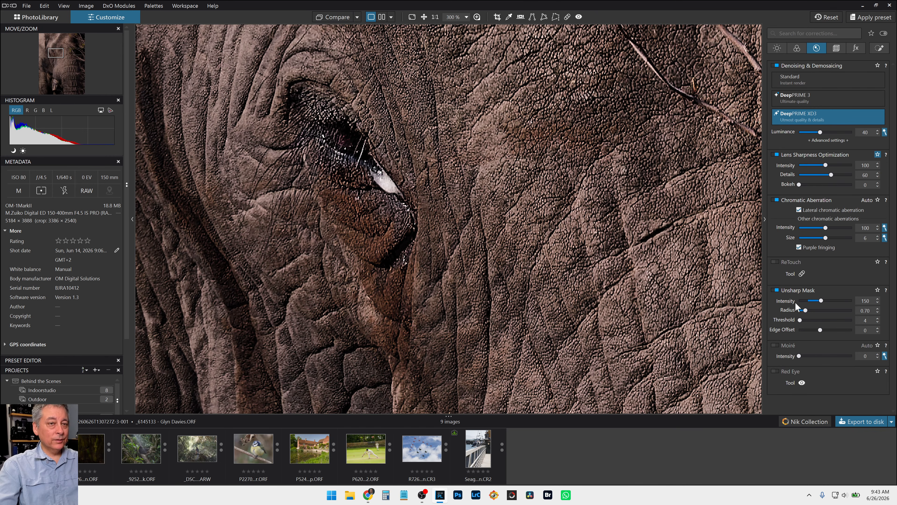
left_click_drag(821, 302, 813, 303)
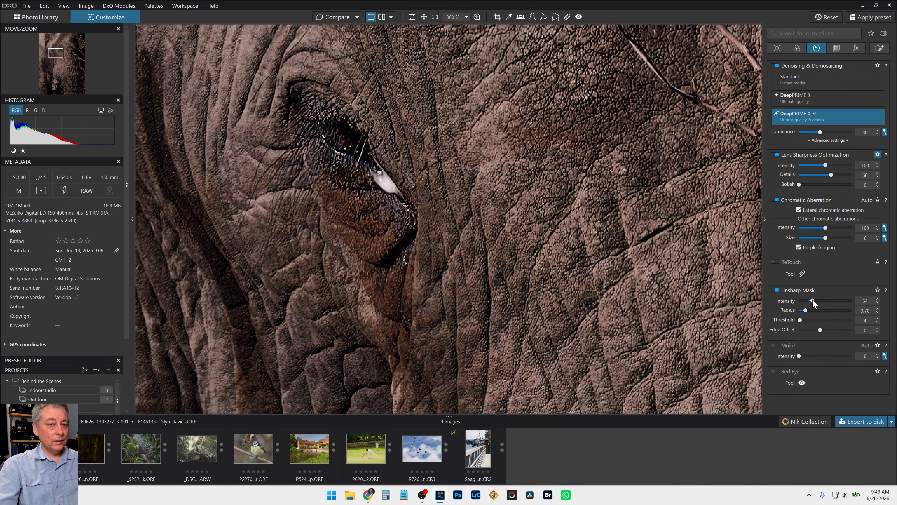
- View the whole elephant photo and compare the edited version with the uncropped original
key("l")
scroll(529, 276, "down", 5)
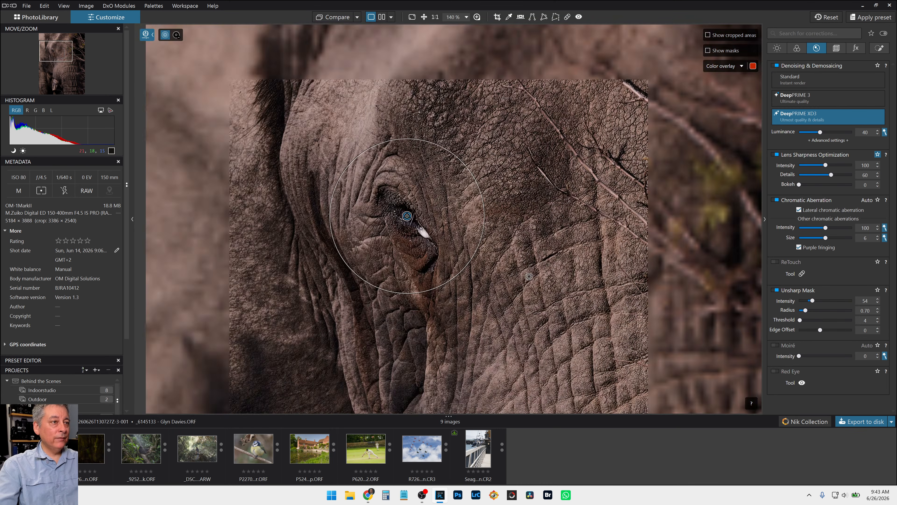
key("l")
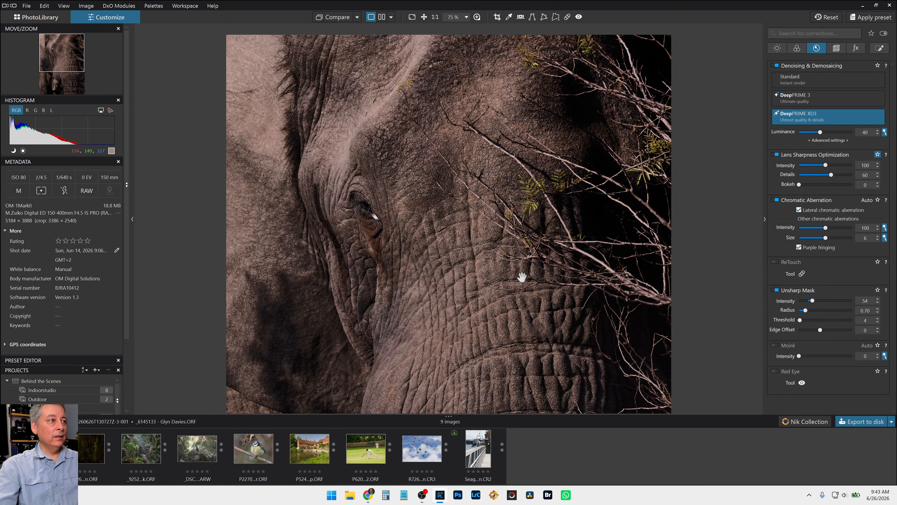
scroll(527, 279, "down", 3)
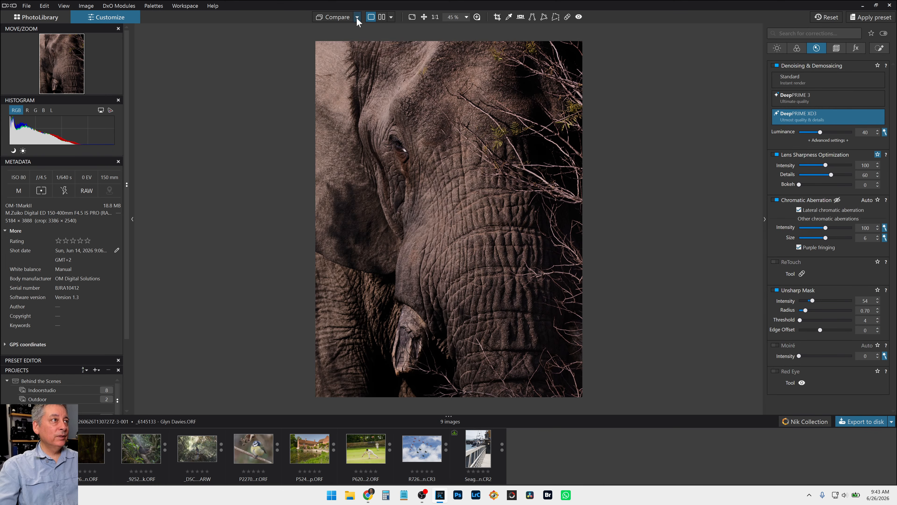
left_click(347, 18)
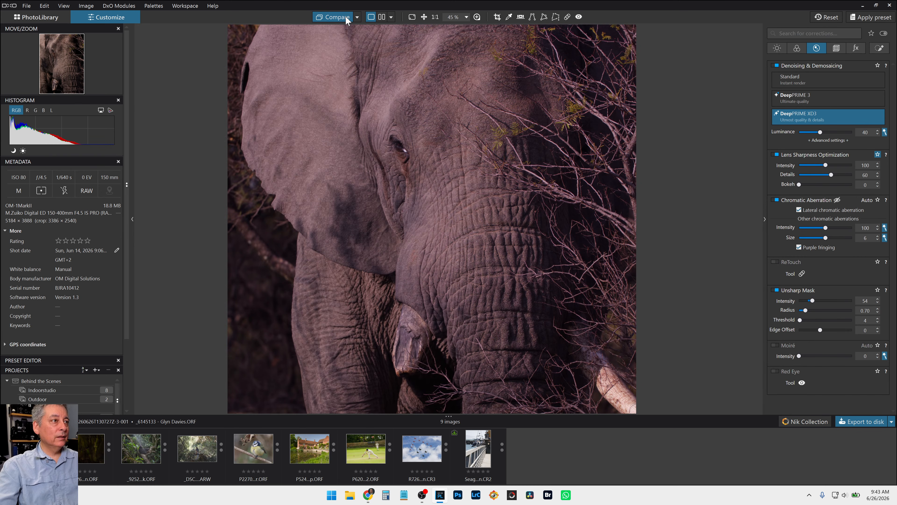
left_click(347, 20)
left_click(347, 20)
left_click(347, 20)
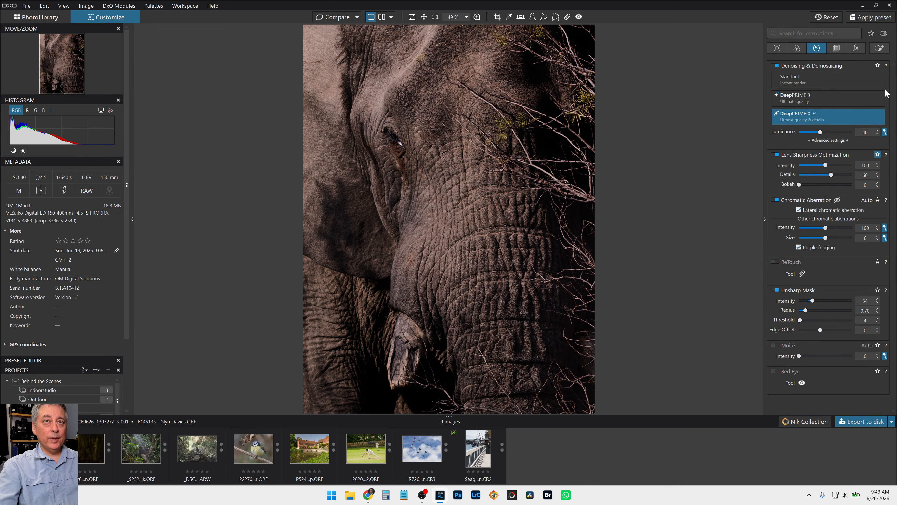
- Return to the local adjustments and select Mask 1, which holds the control points on the shadows
left_click(880, 48)
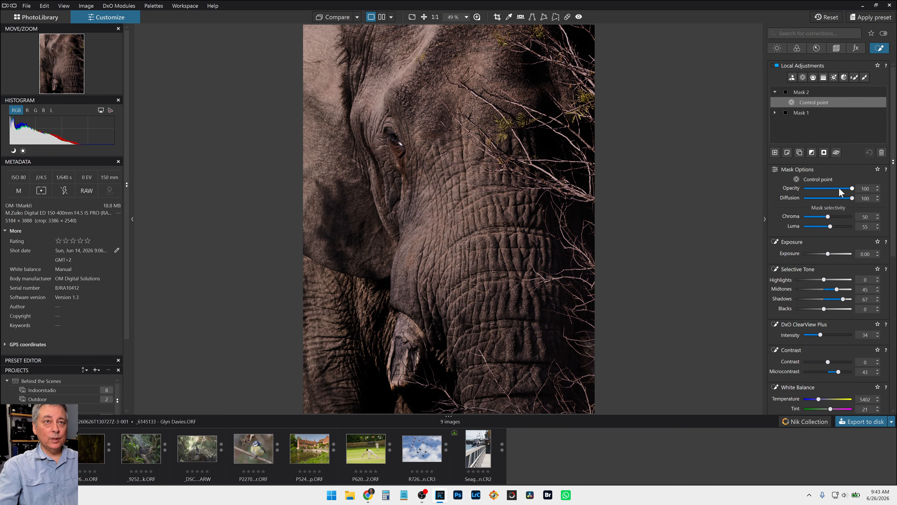
left_click(803, 112)
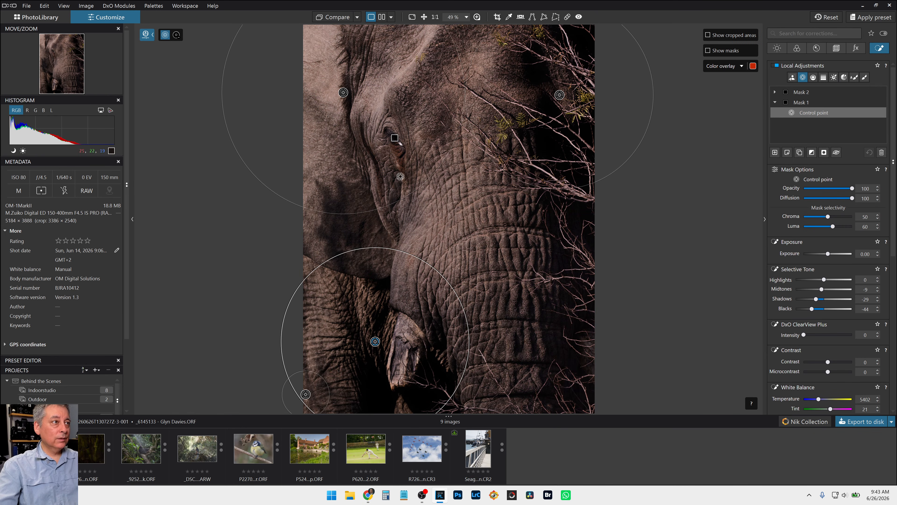
left_click_drag(414, 191, 374, 164)
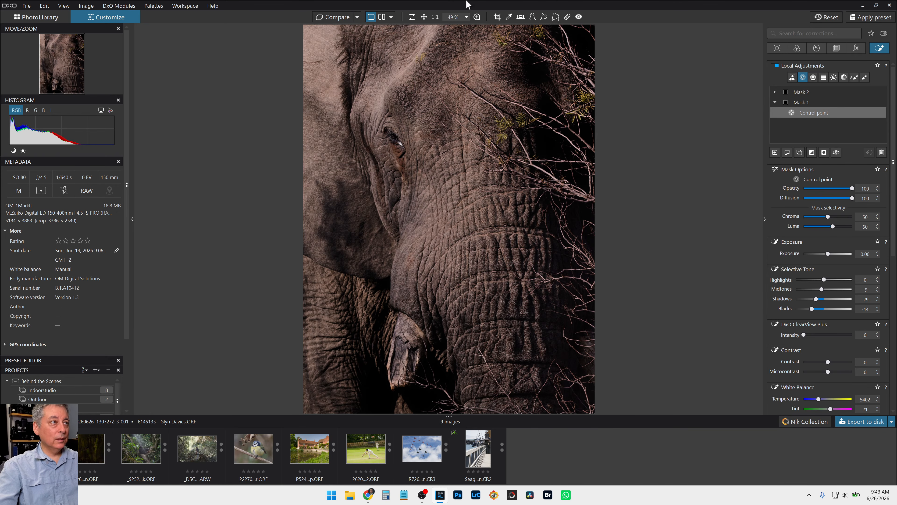
- Compare the edited elephant photo with its uncorrected version at the same crop
left_click(335, 18)
left_click(335, 17)
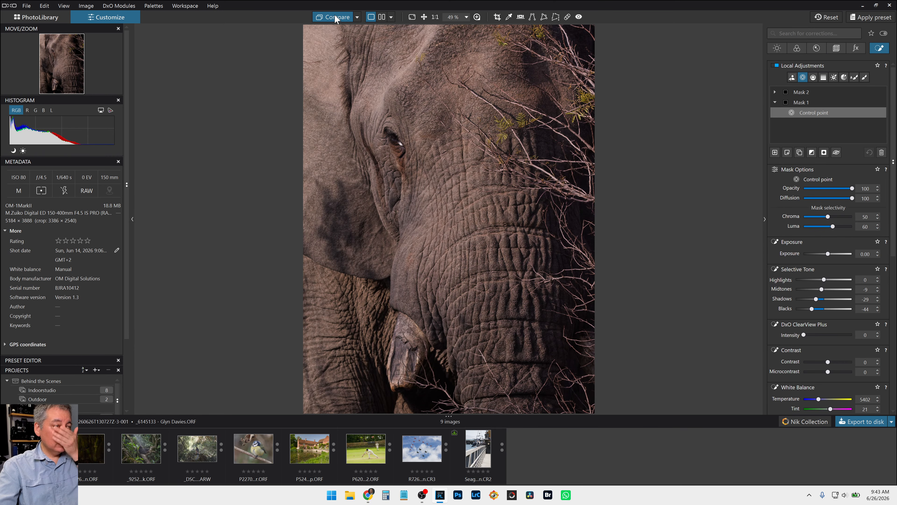
left_click(335, 18)
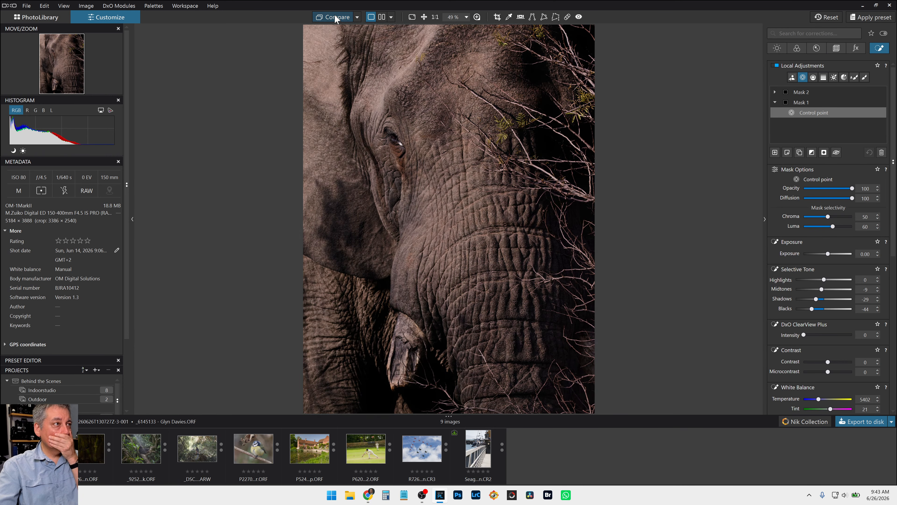
left_click(335, 18)
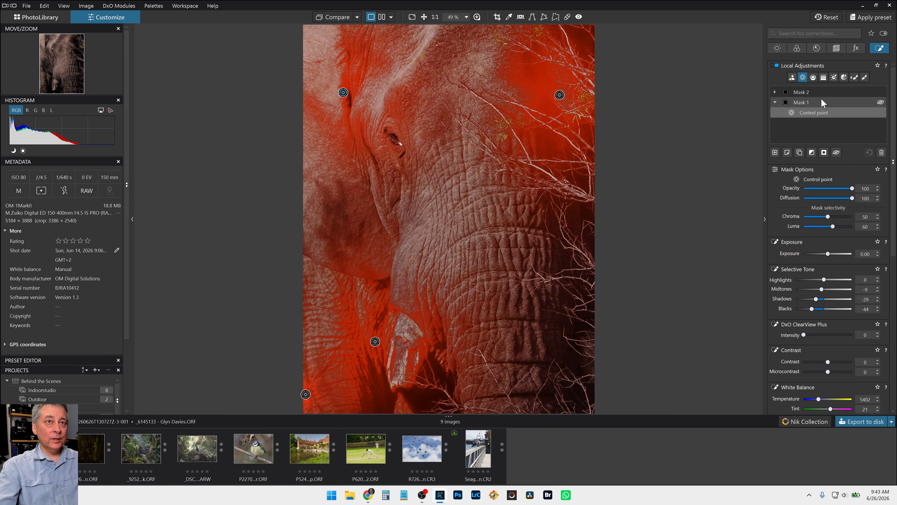
- Set Mask 1's local white balance temperature to 4602
mouse_move(820, 119)
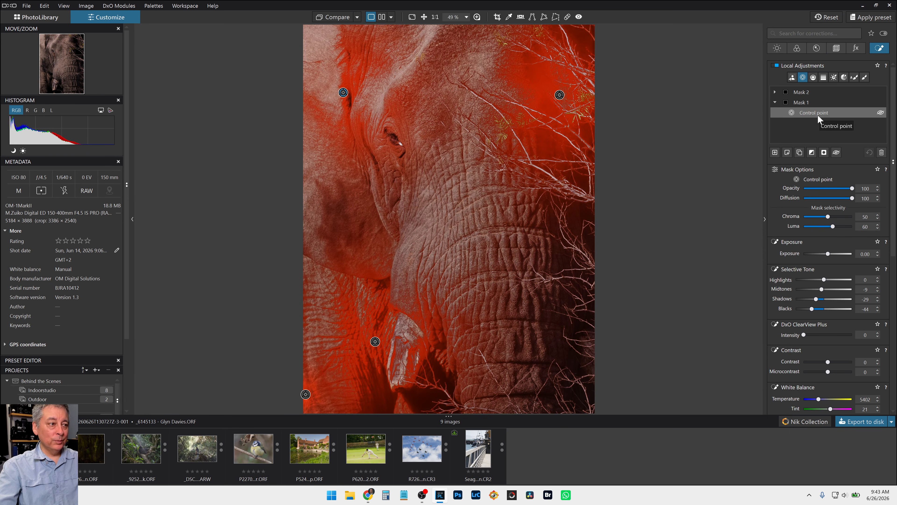
scroll(815, 295, "down", 3)
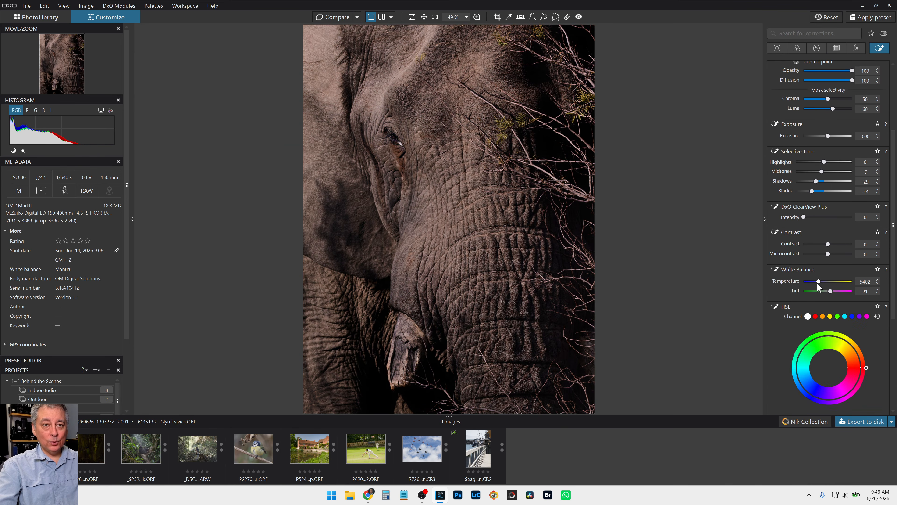
scroll(818, 282, "down", 3)
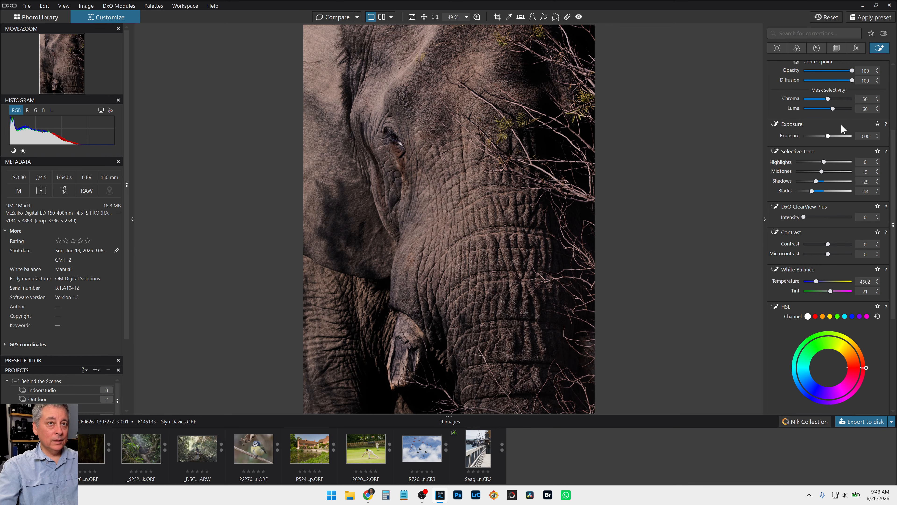
scroll(807, 155, "up", 3)
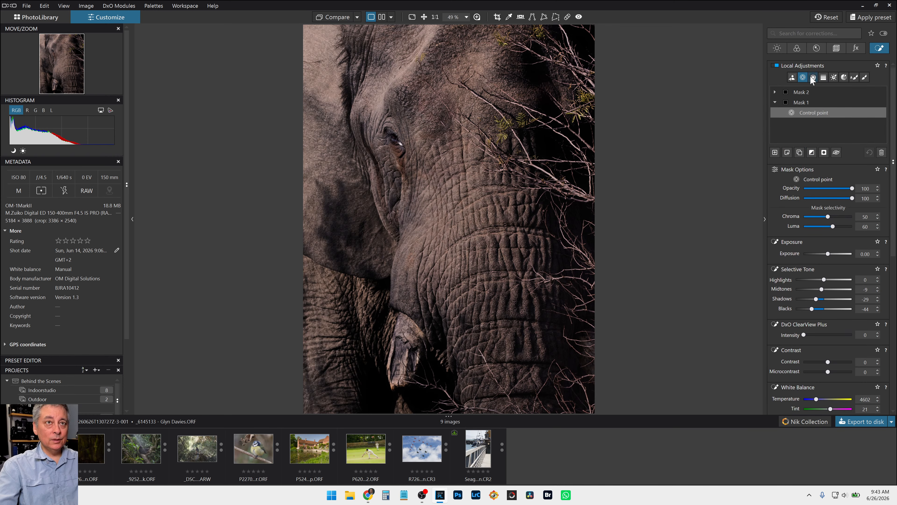
- Set the global RAW white balance temperature to 6002
left_click(797, 47)
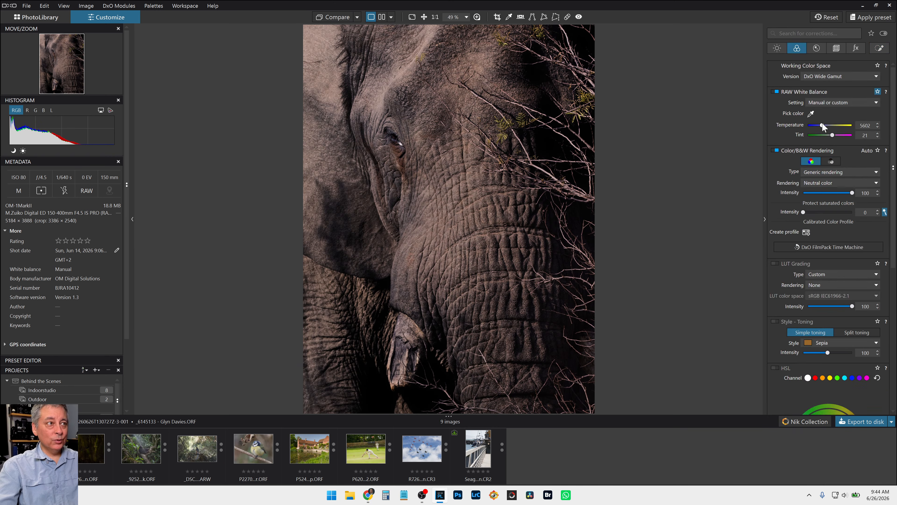
left_click_drag(822, 123, 823, 124)
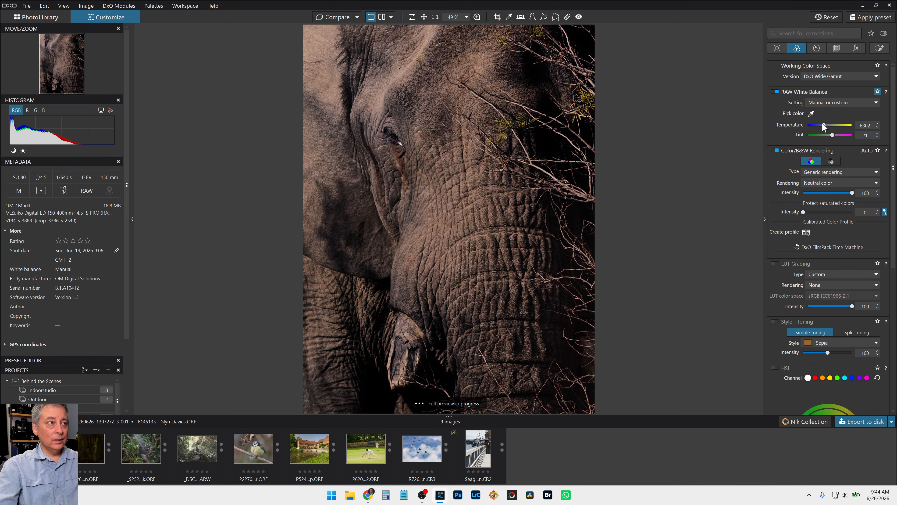
scroll(822, 124, "down", 3)
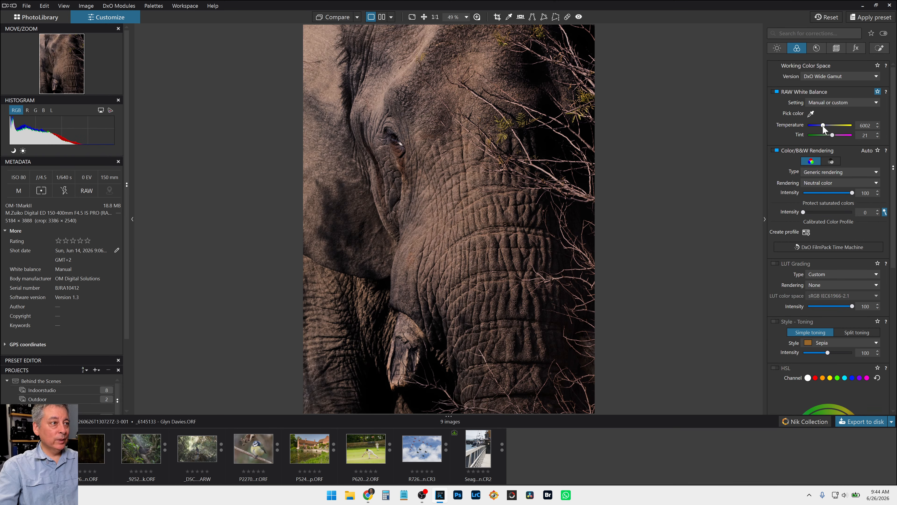
- Lower Mask 1's local temperature to 4402 and the global RAW white balance temperature to 5802
left_click(879, 48)
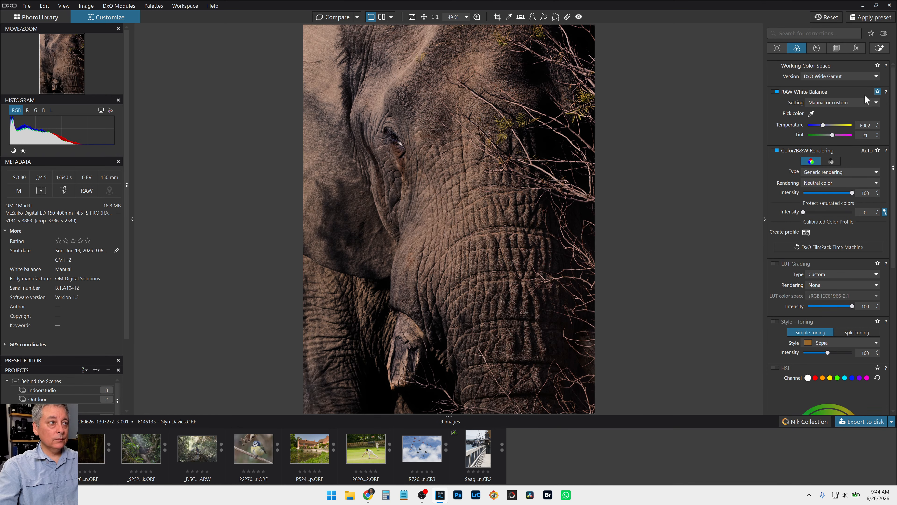
scroll(819, 286, "down", 2)
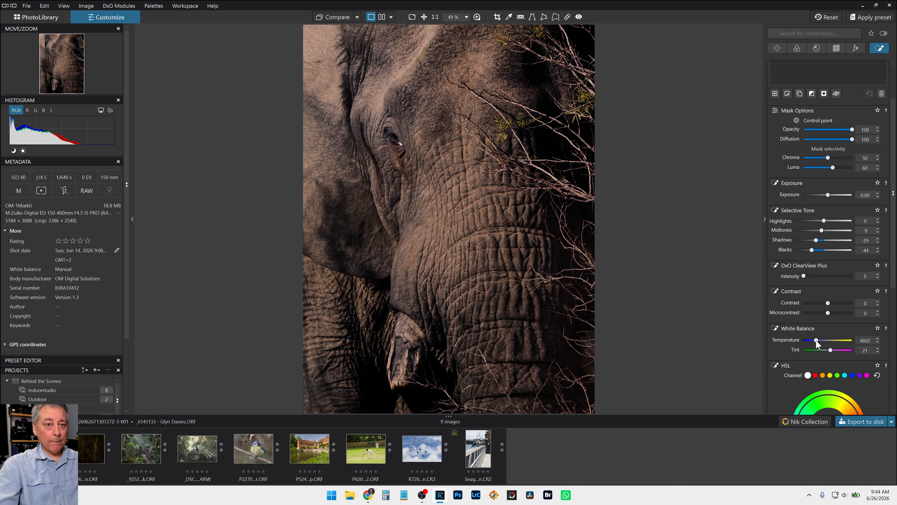
scroll(816, 340, "down", 3)
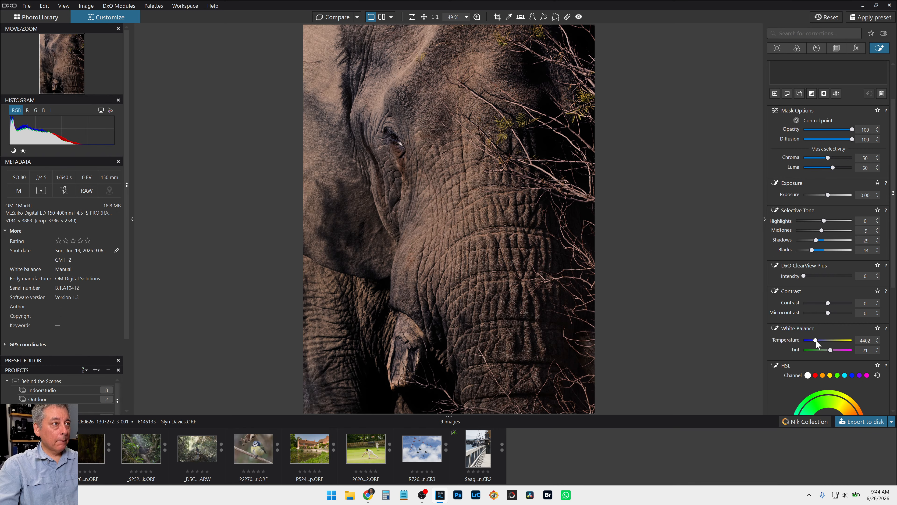
left_click(797, 49)
scroll(834, 118, "up", 2)
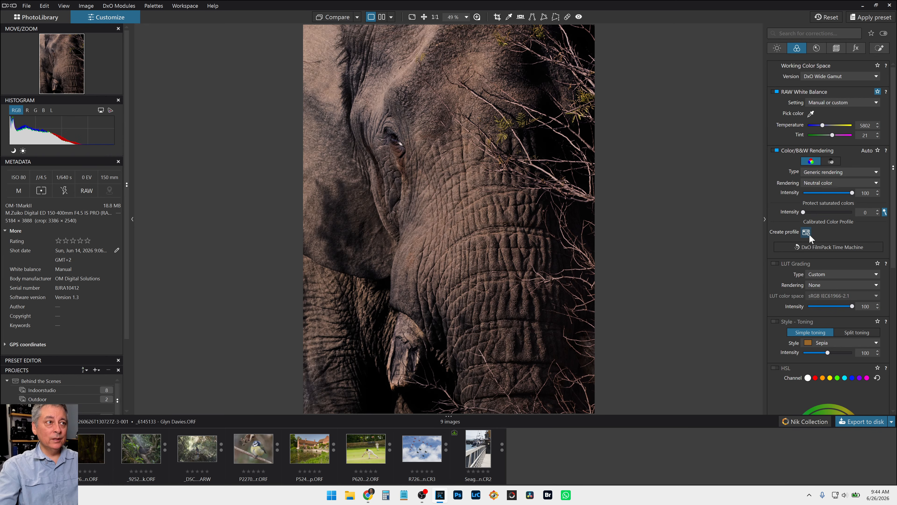
- Add a new local adjustment mask and paint it with the Auto brush over the leaf clusters on the elephant's forehead
left_click(879, 48)
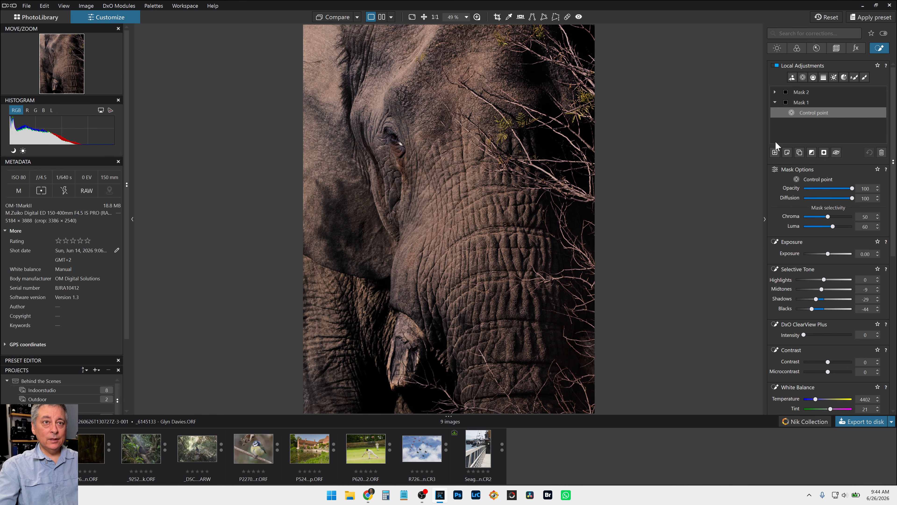
left_click(775, 151)
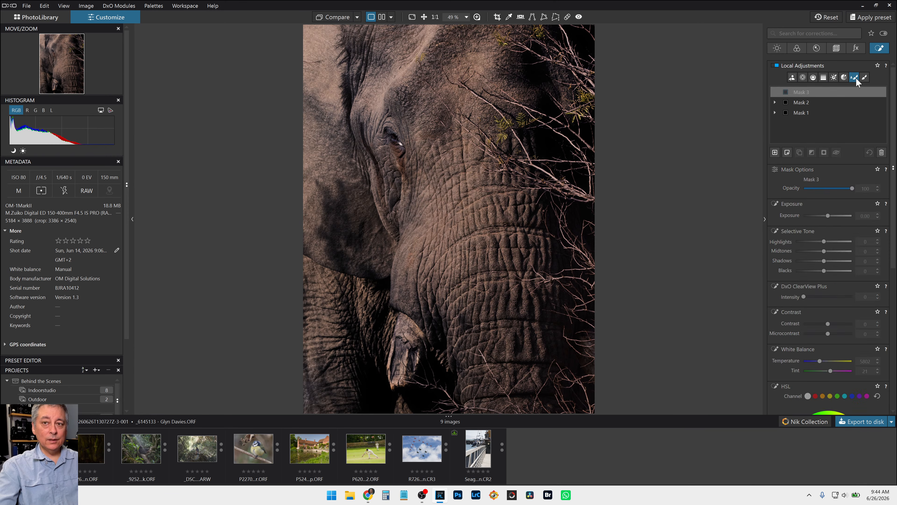
left_click(854, 78)
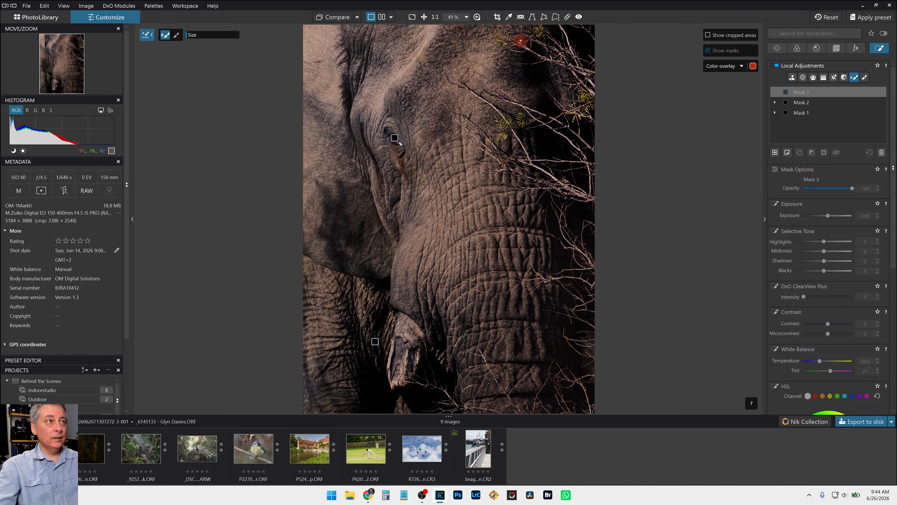
left_click(854, 77)
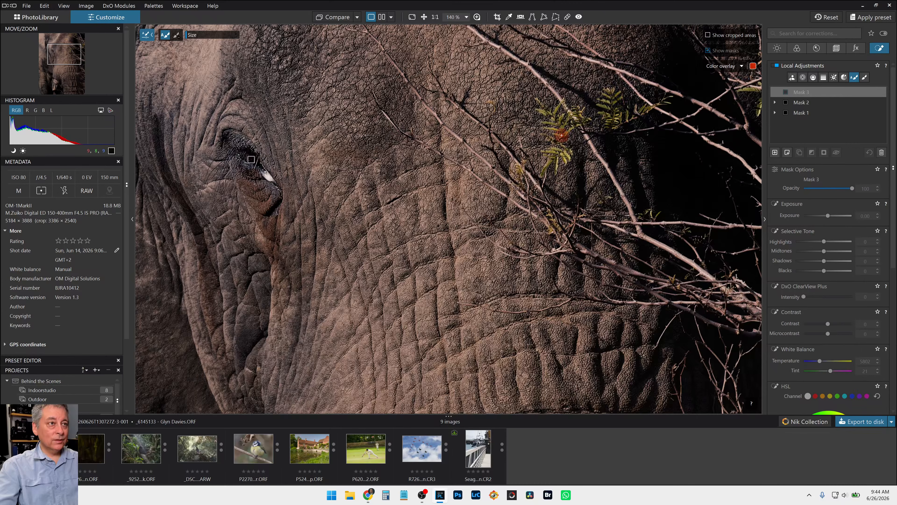
left_click_drag(557, 150, 565, 159)
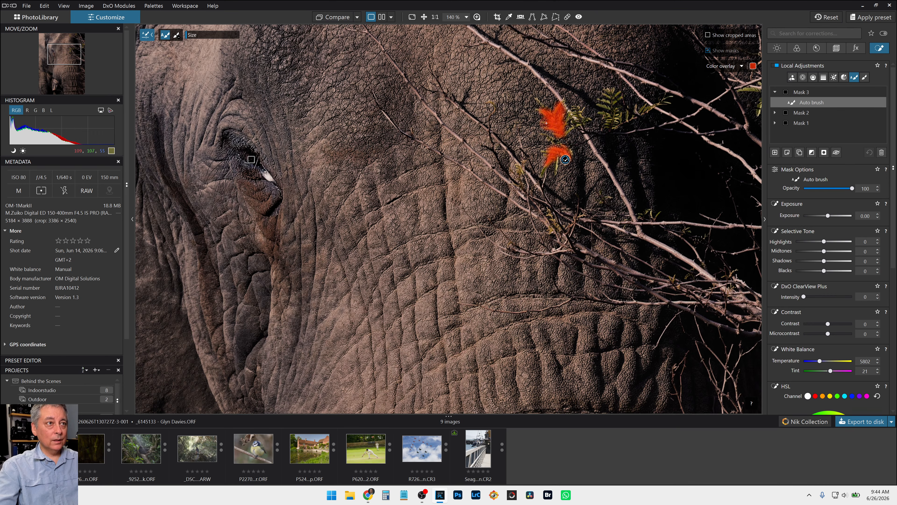
left_click(581, 120)
left_click(616, 121)
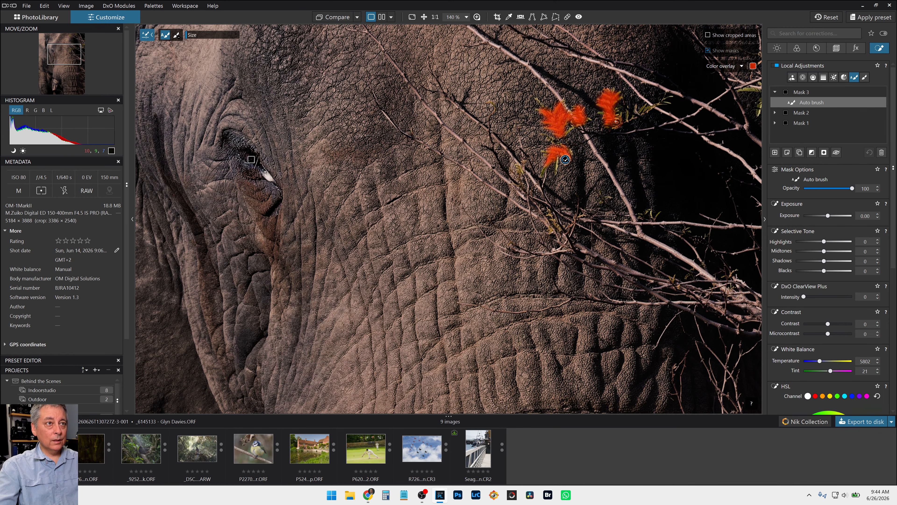
left_click_drag(616, 121, 611, 124)
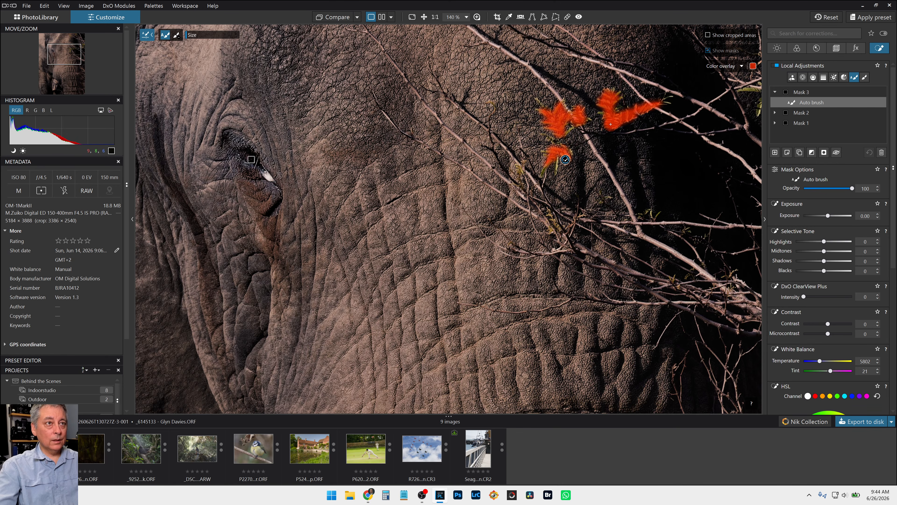
- Extend the Auto brush mask over the remaining leaves near the photo's upper-right edge
scroll(566, 159, "down", 3)
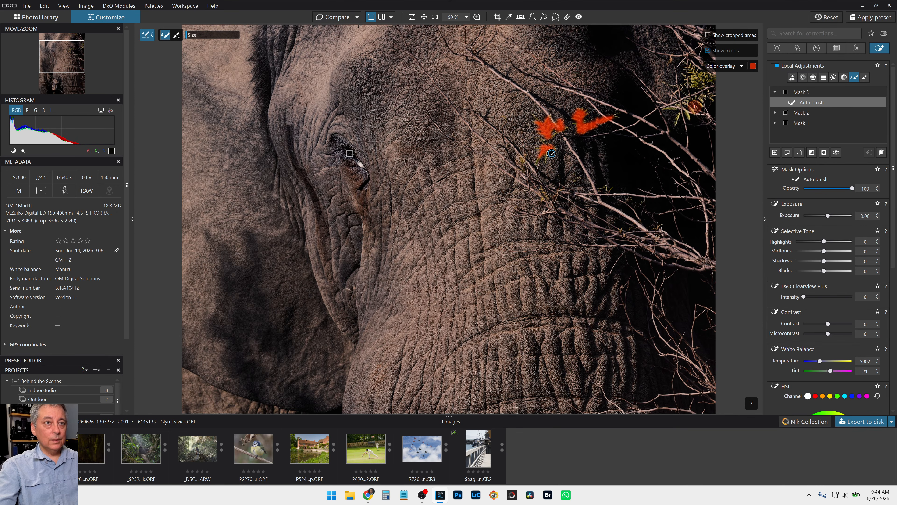
mouse_move(694, 106)
left_mouse_down()
mouse_move(691, 117)
mouse_move(699, 101)
mouse_move(686, 84)
left_mouse_up()
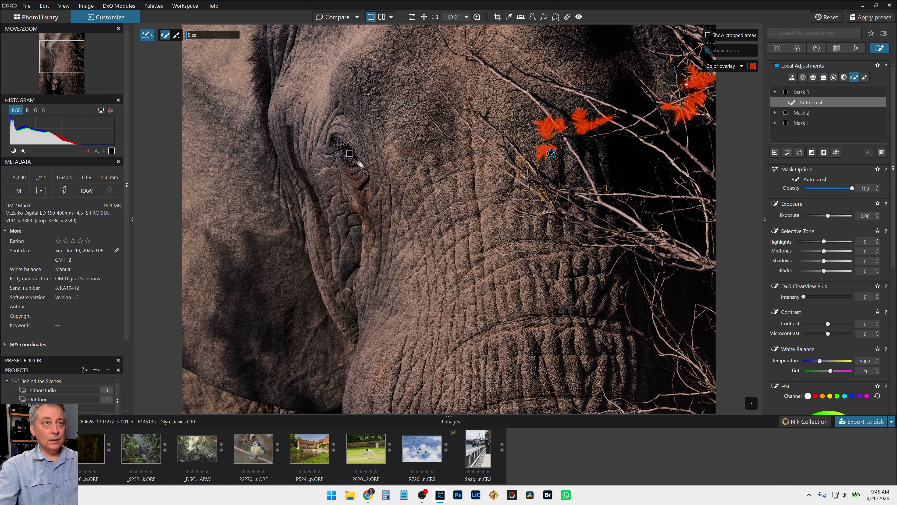
scroll(551, 153, "down", 2)
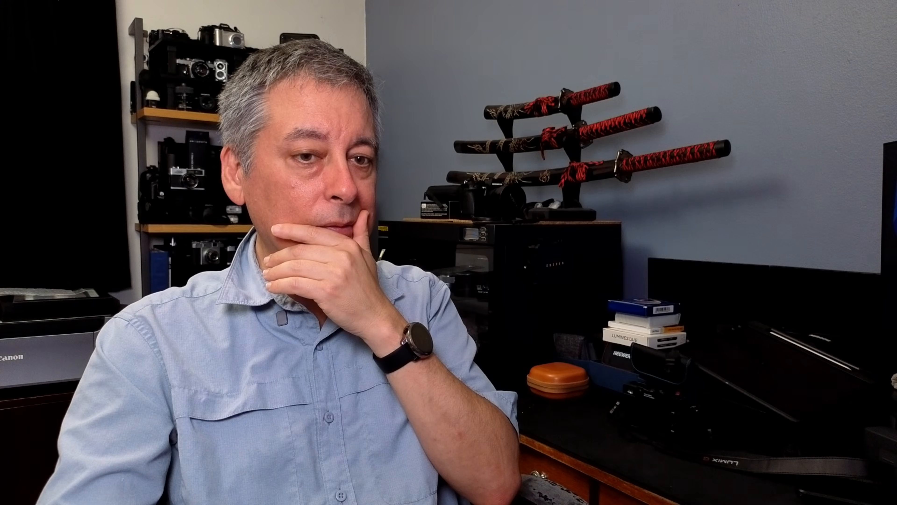
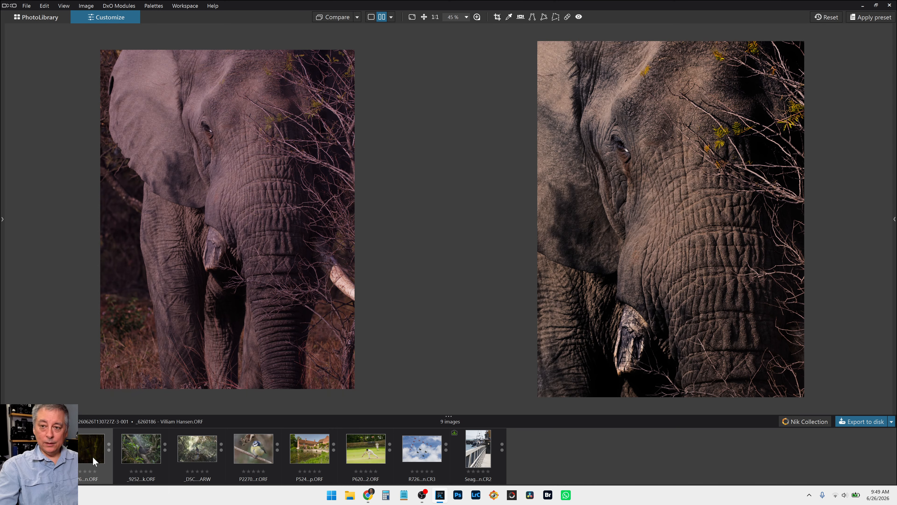
- Open the dark photo of the flying bird in single-image view and show the side palettes
left_click(93, 456)
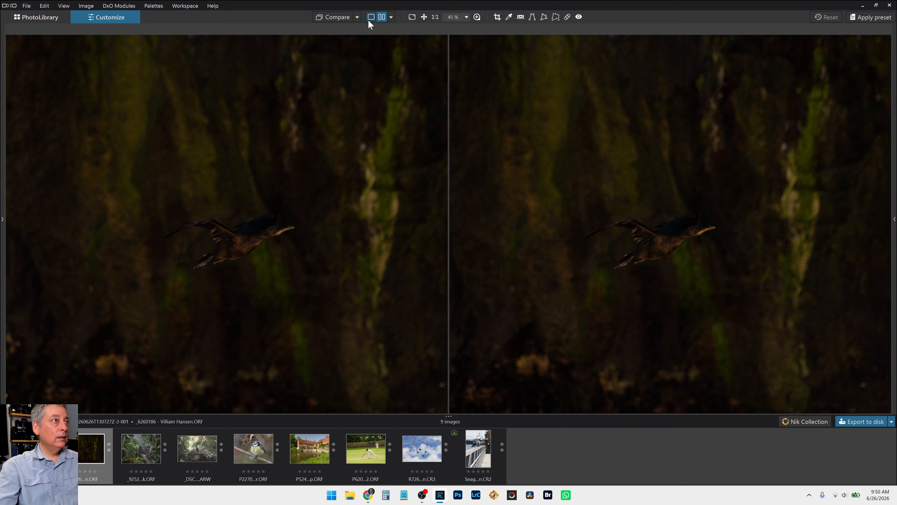
left_click(370, 17)
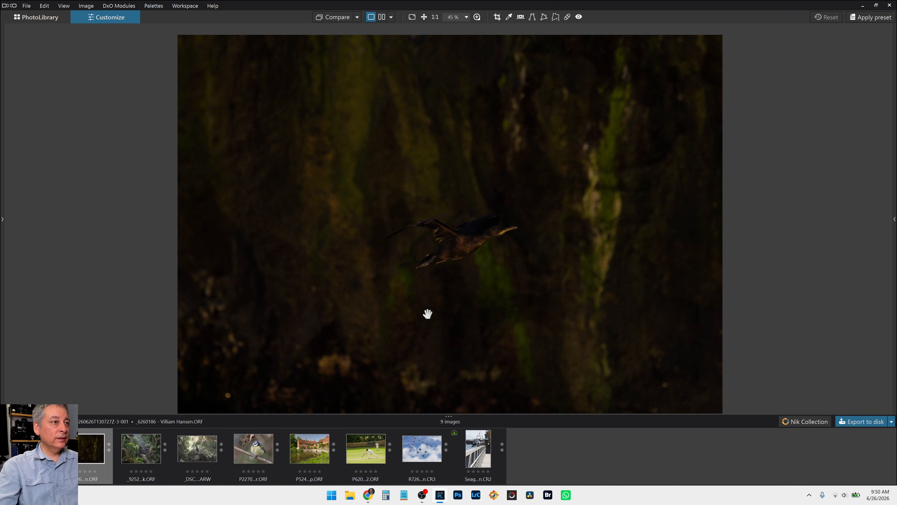
scroll(456, 256, "down", 2)
scroll(453, 267, "up", 2)
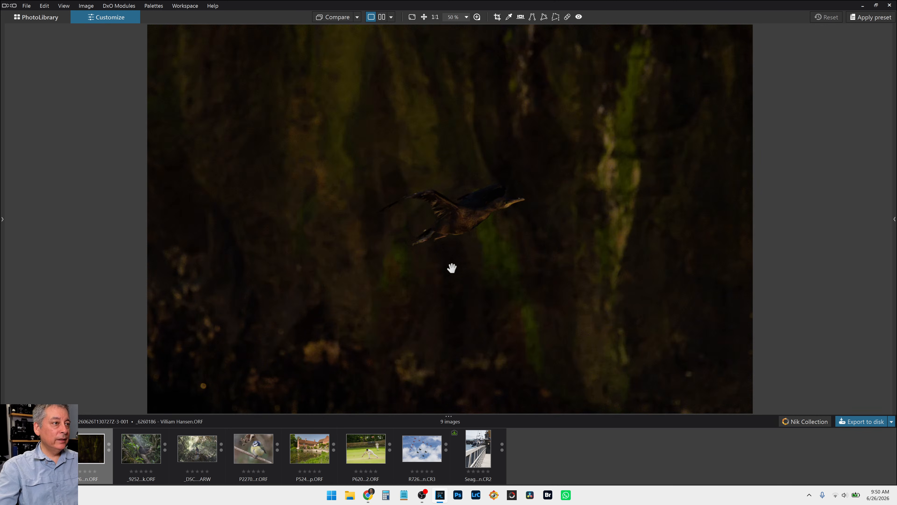
scroll(452, 268, "down", 1)
key("F9")
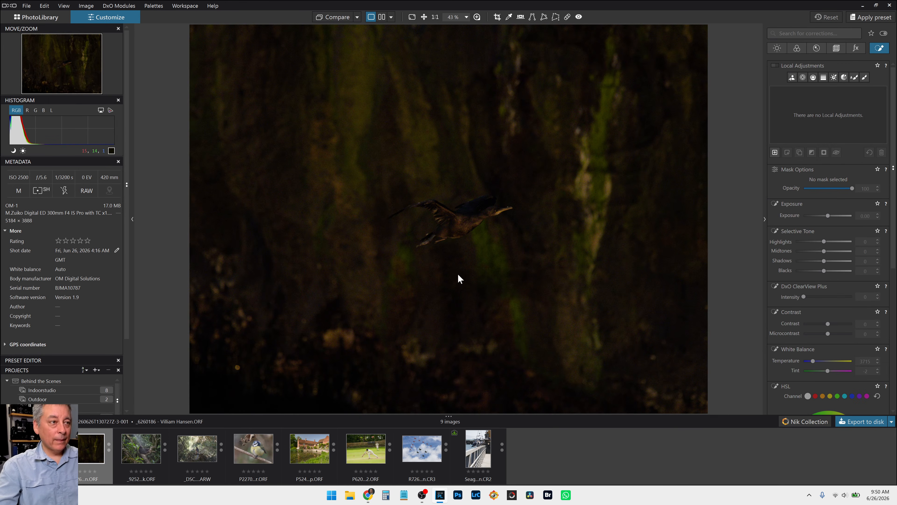
- Apply the 000 RobTrek_Default_v01 preset to the flying-bird photo
scroll(460, 279, "down", 1)
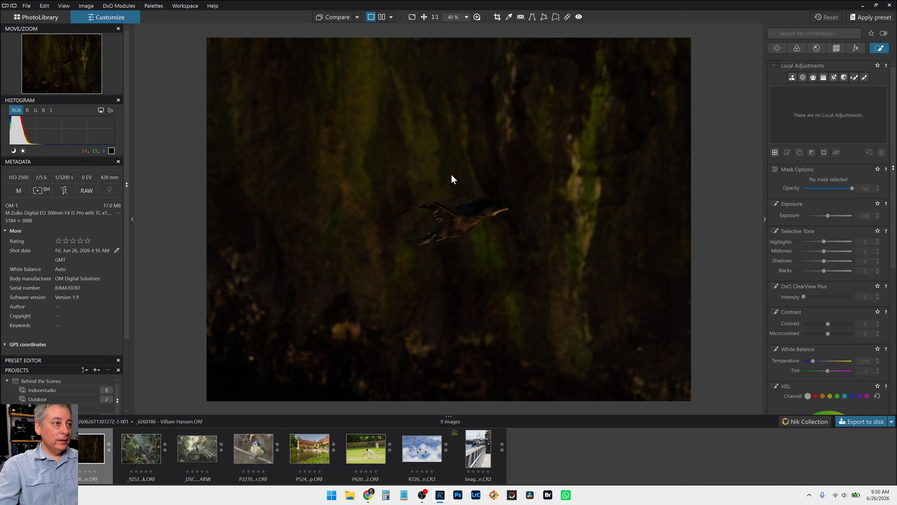
scroll(500, 221, "up", 5)
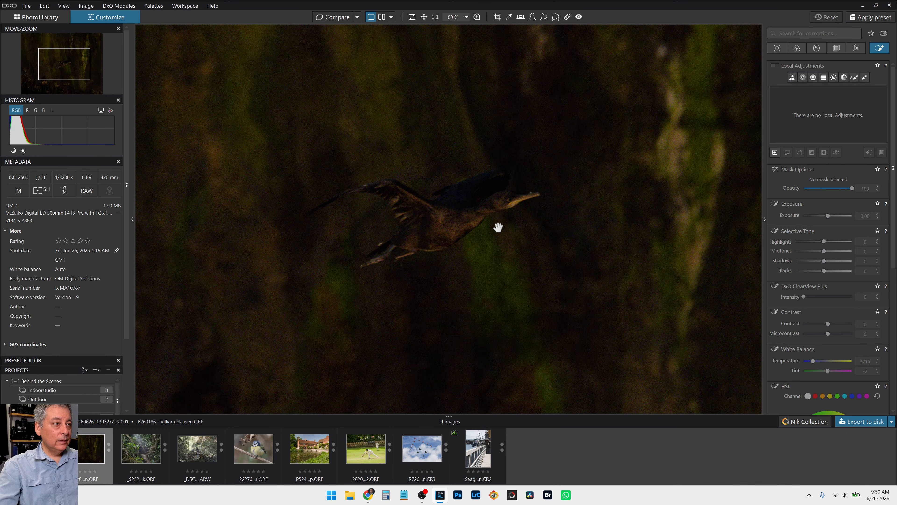
scroll(499, 228, "down", 5)
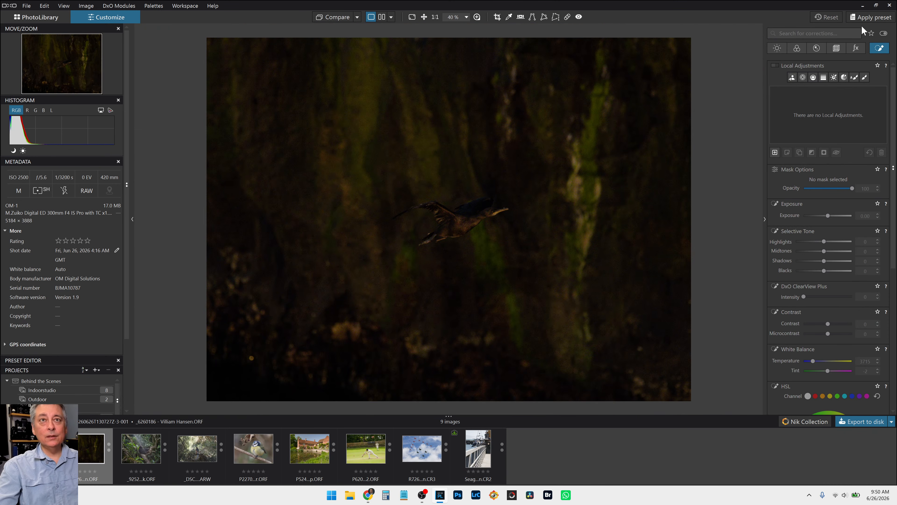
left_click(868, 21)
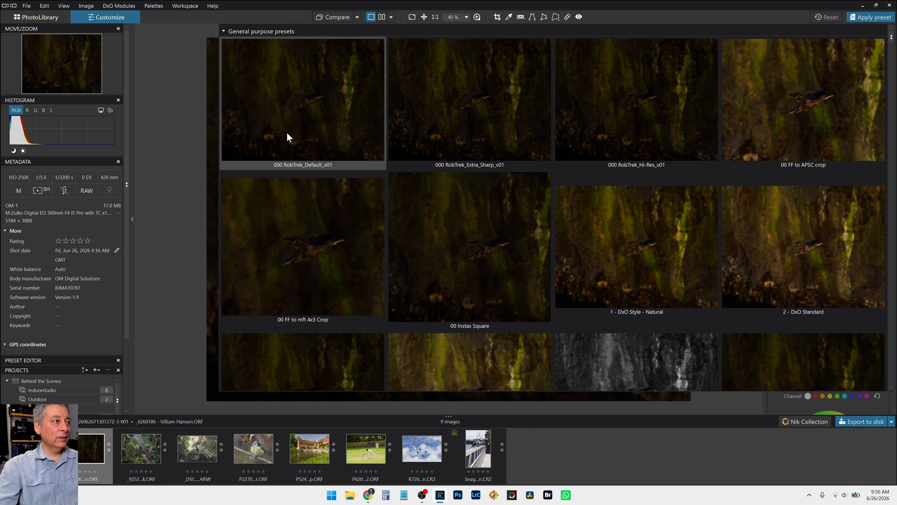
left_click(298, 124)
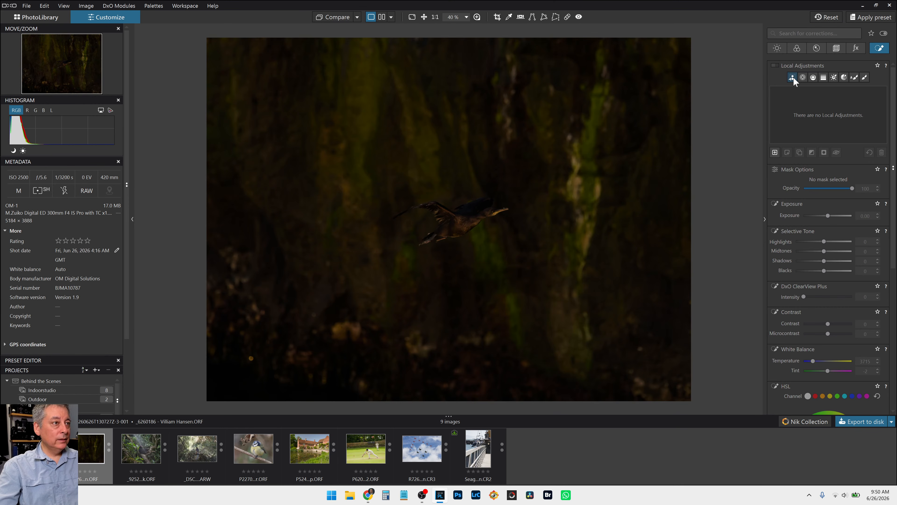
- Raise the bird photo's manual exposure correction to 1.66
left_click(777, 47)
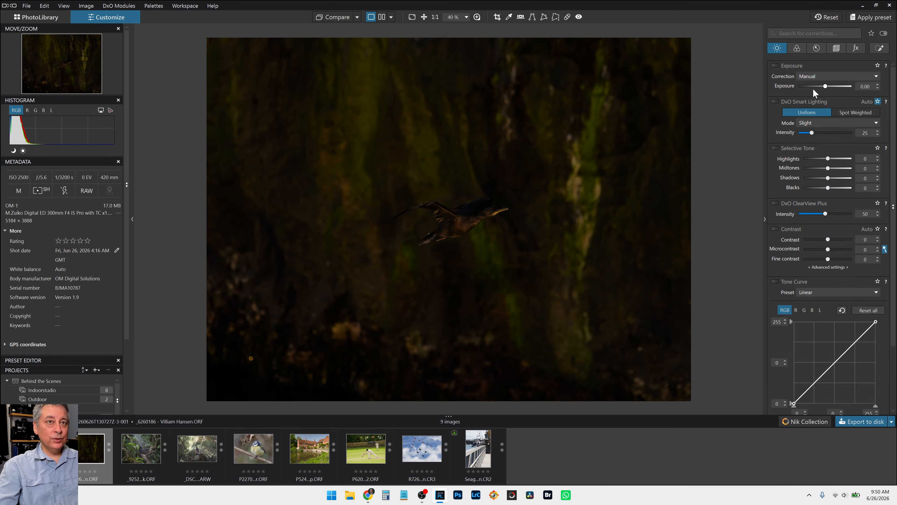
left_click_drag(827, 86, 837, 87)
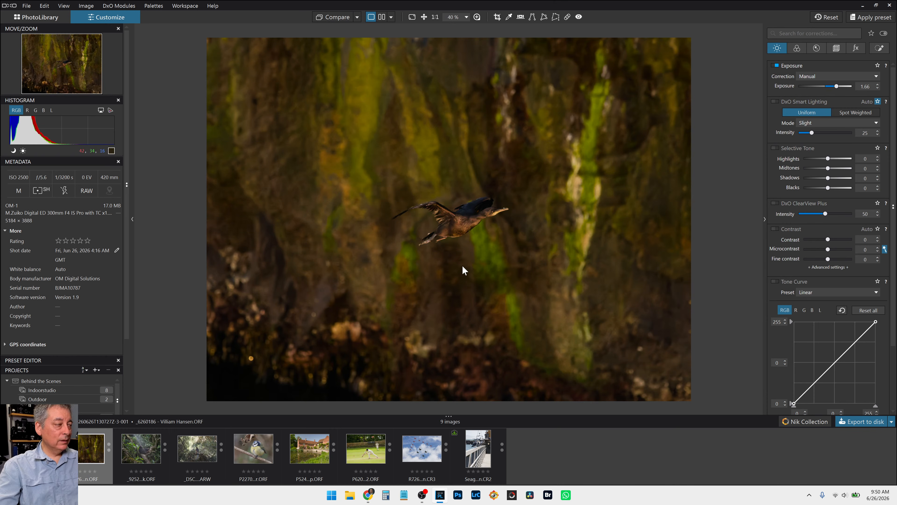
- Examine the brightened bird's feather and head detail up close and its place in the full frame
scroll(462, 265, "up", 1)
scroll(463, 266, "up", 1)
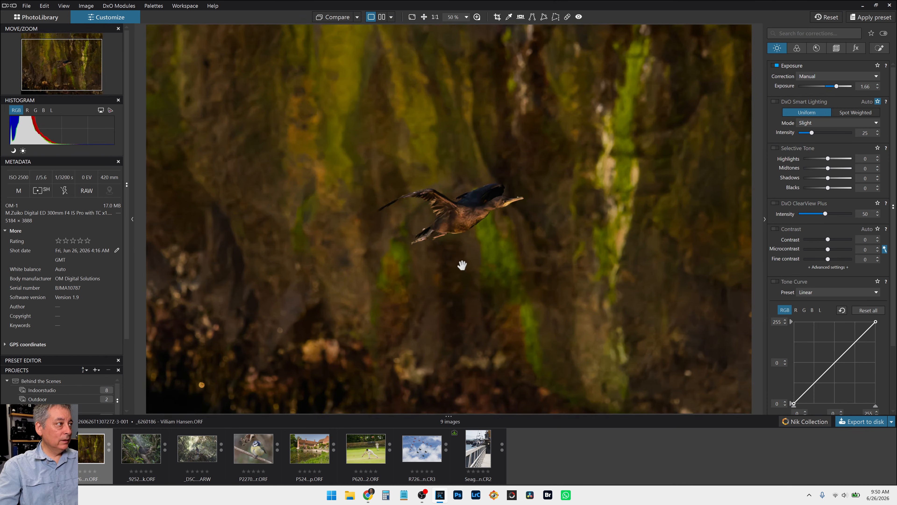
scroll(462, 265, "up", 3)
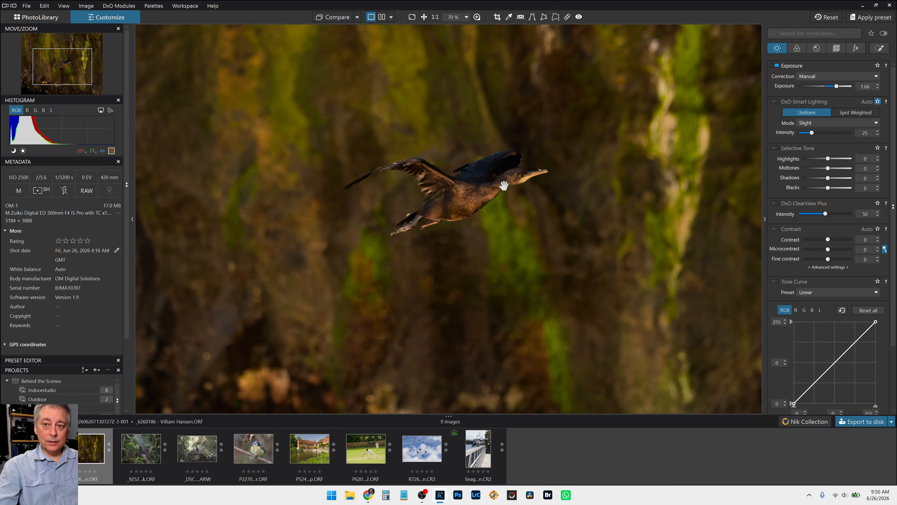
scroll(504, 184, "down", 1)
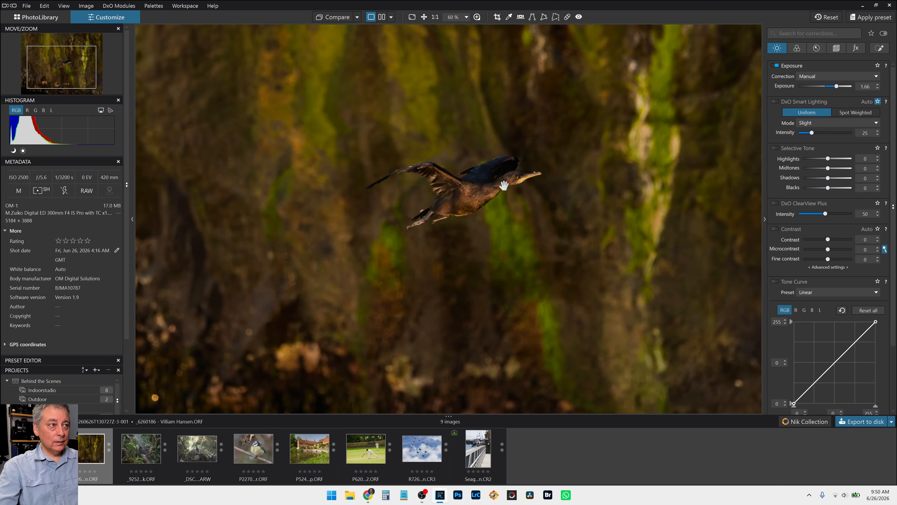
scroll(504, 185, "down", 2)
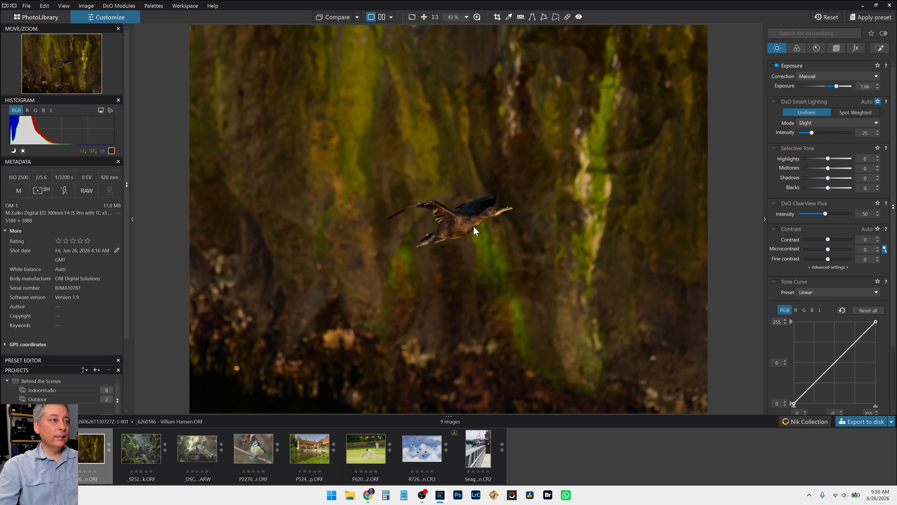
scroll(443, 211, "up", 6)
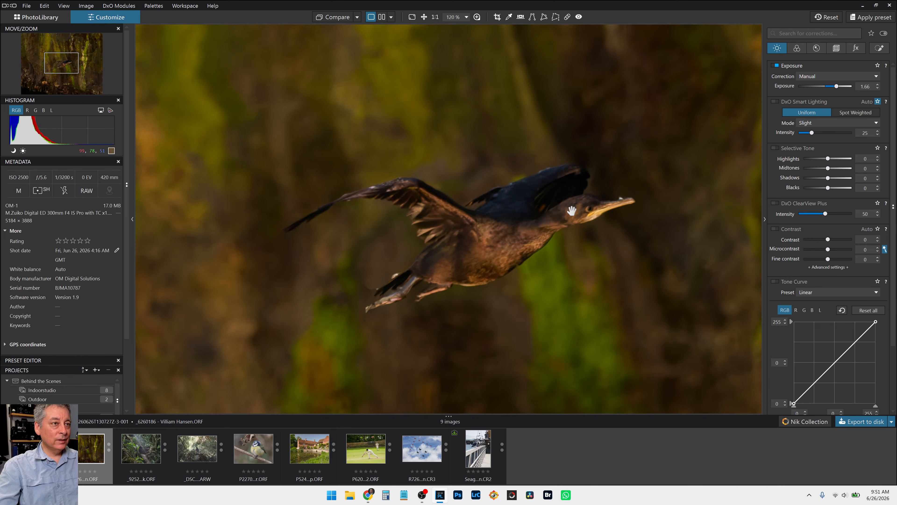
scroll(496, 249, "down", 2)
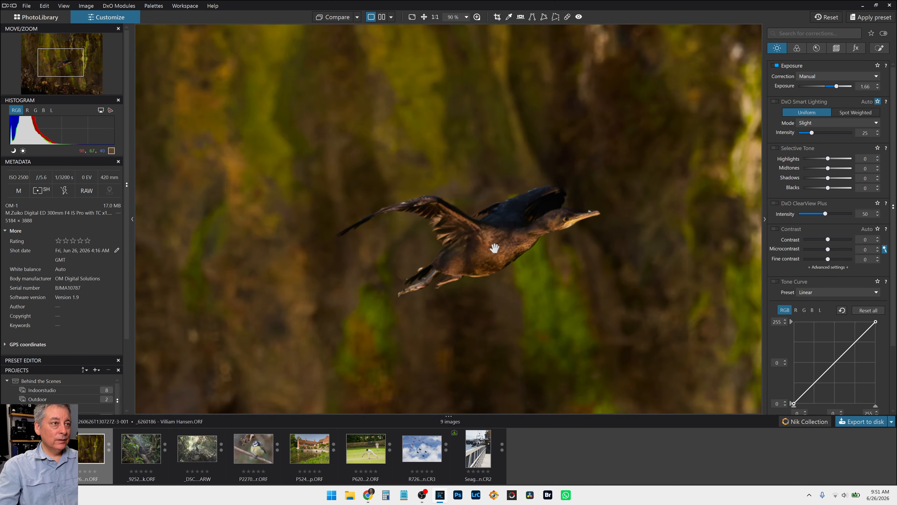
scroll(494, 248, "down", 5)
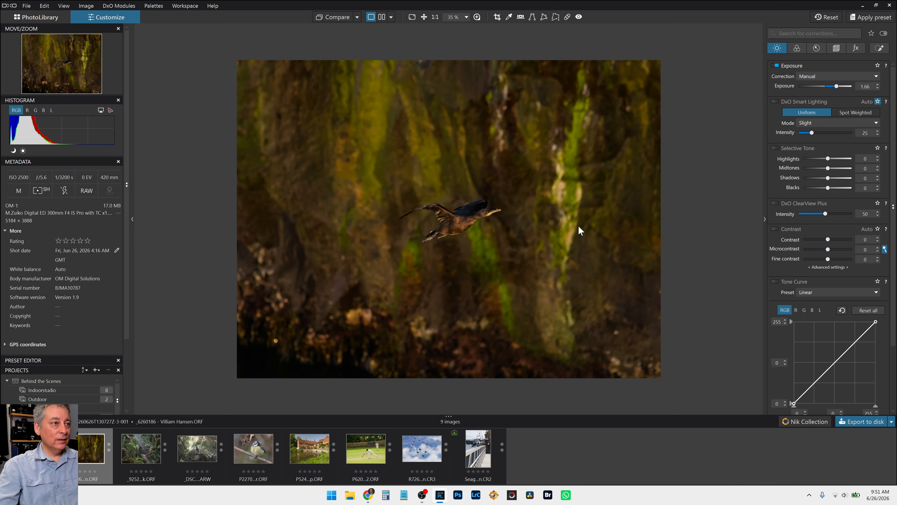
- Crop the bird photo to about 3304 × 2478 px at the original aspect ratio, with the bird in the lower-right part
left_click(837, 49)
left_click(802, 135)
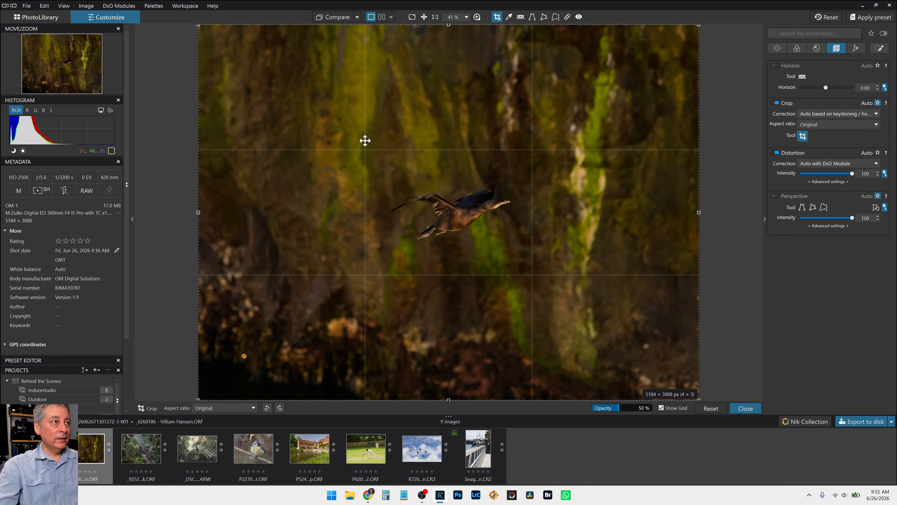
left_click_drag(198, 26, 378, 147)
left_click_drag(537, 274, 409, 164)
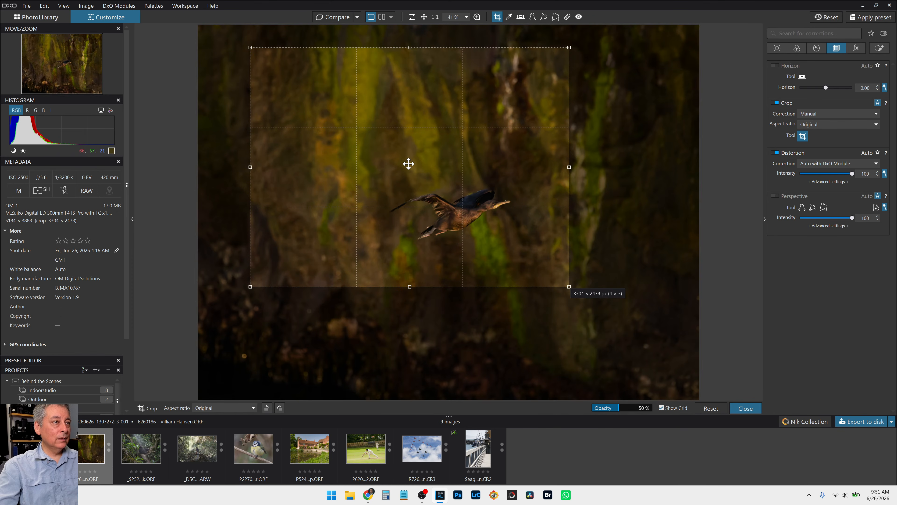
key("Return")
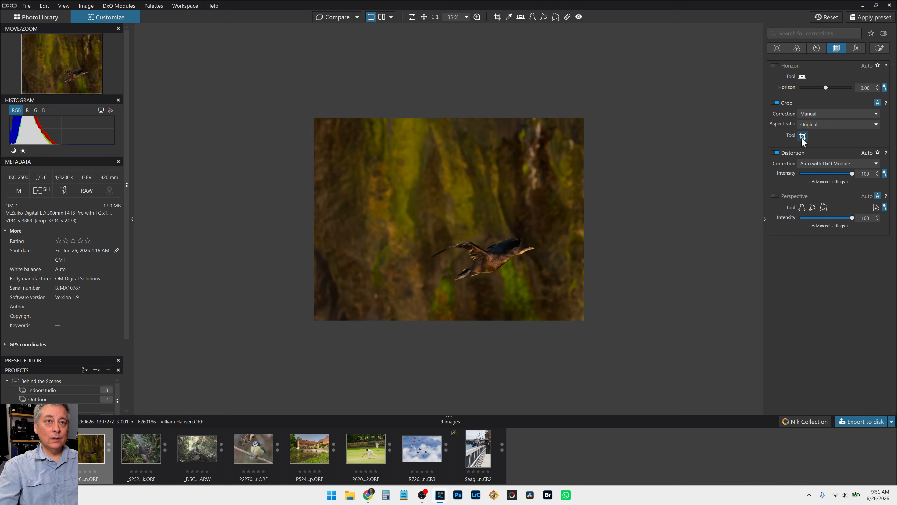
- Tighten the crop to about 2904 × 2178 px and reposition it so the bird sits near the centre
left_click(802, 136)
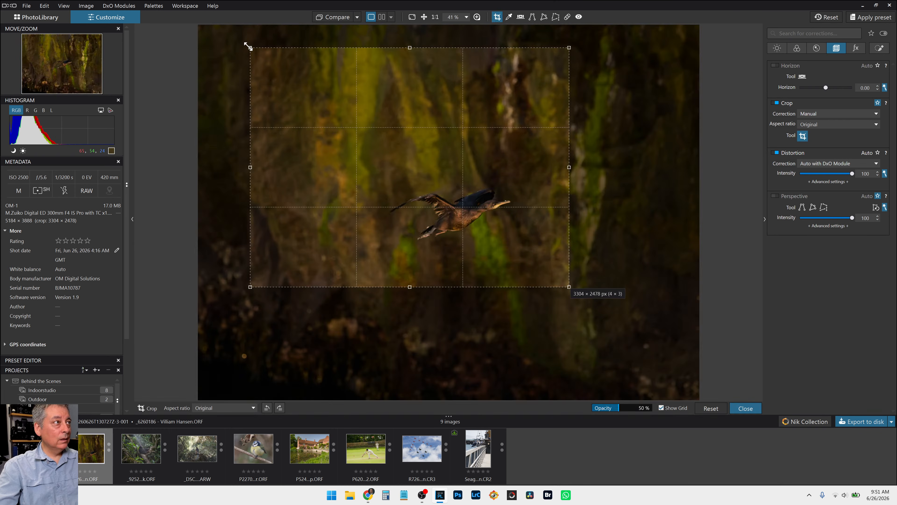
left_click_drag(250, 47, 289, 77)
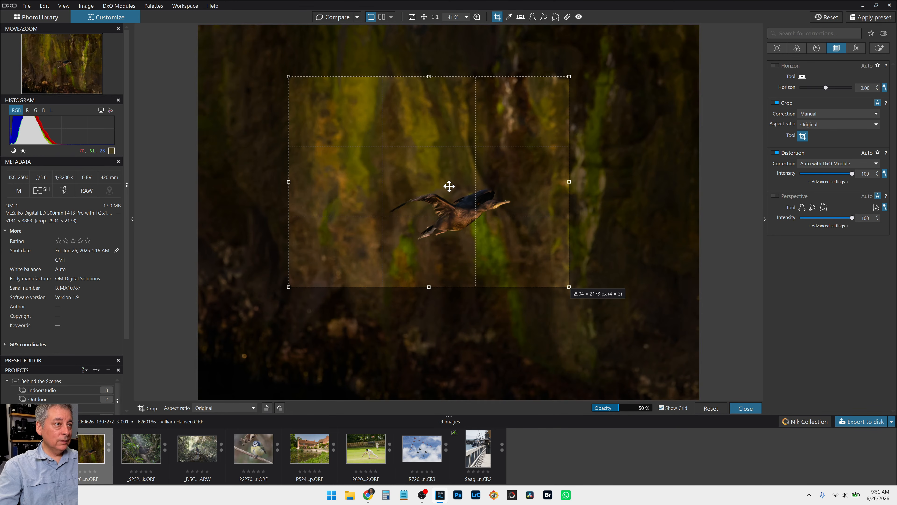
left_click_drag(449, 186, 478, 217)
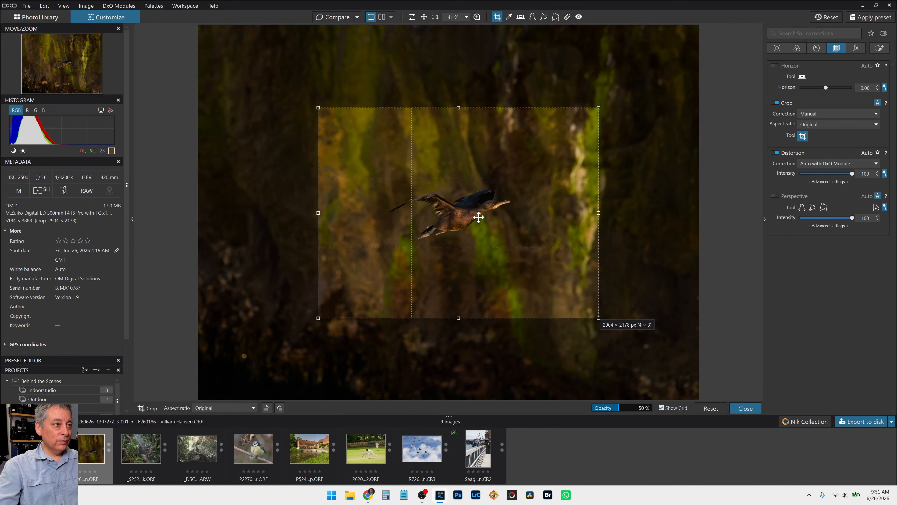
- Apply the crop and create an AI mask that selects the flying bird
key("Return")
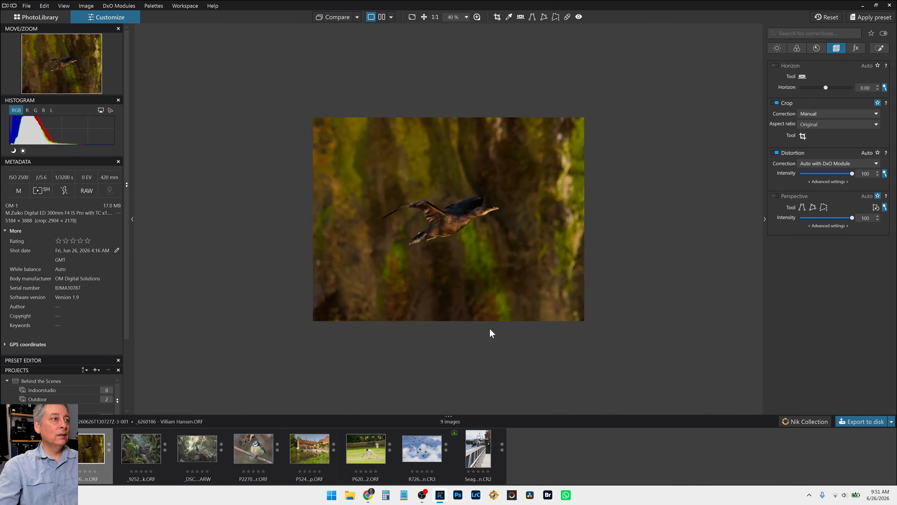
scroll(490, 329, "up", 4)
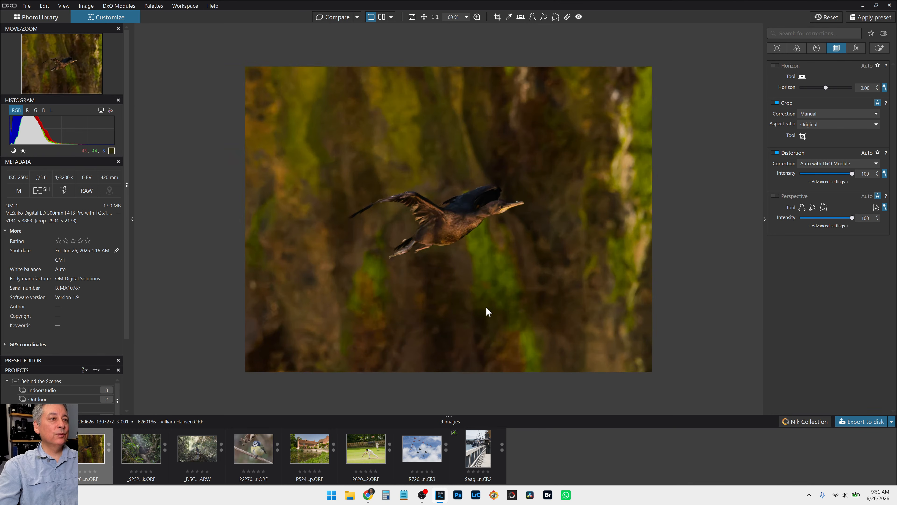
left_click(879, 47)
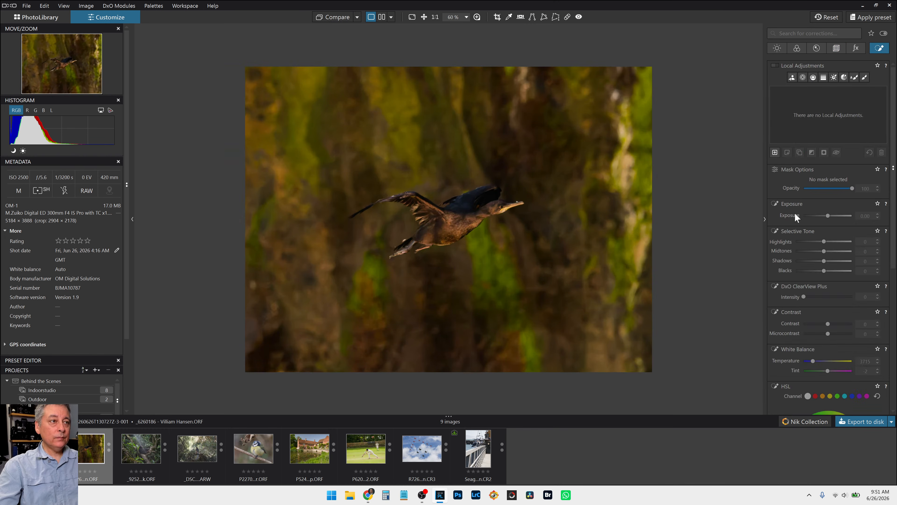
left_click(776, 48)
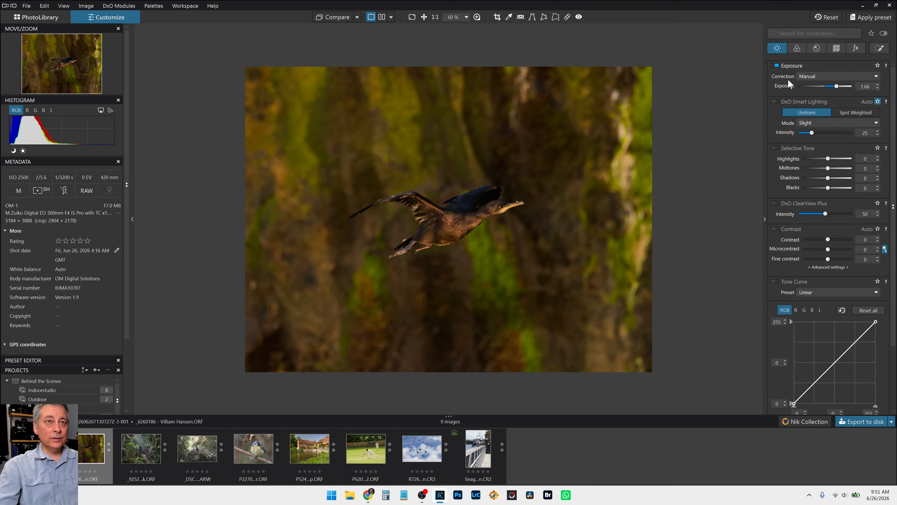
left_click(879, 49)
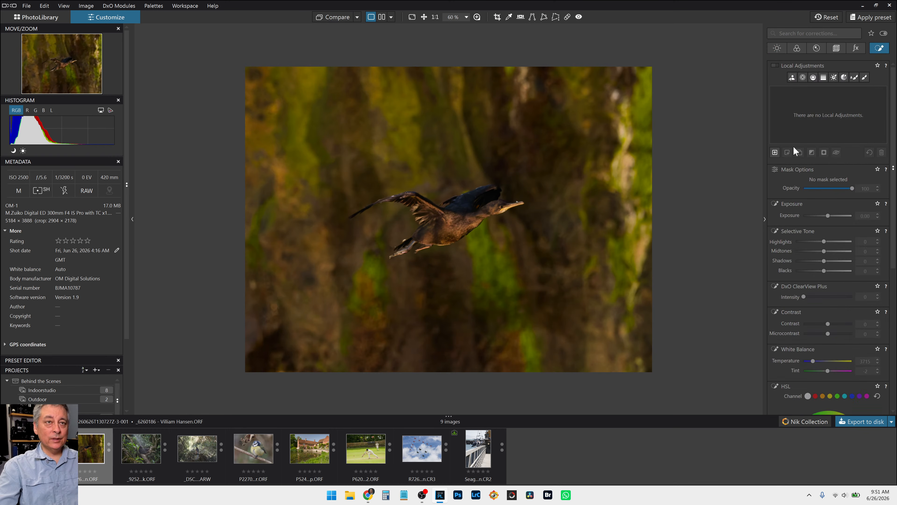
left_click(794, 78)
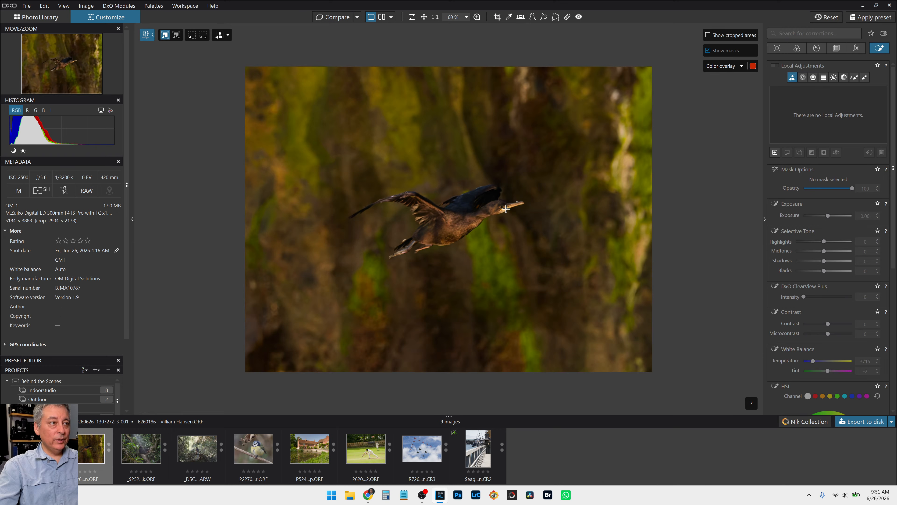
left_click(458, 219)
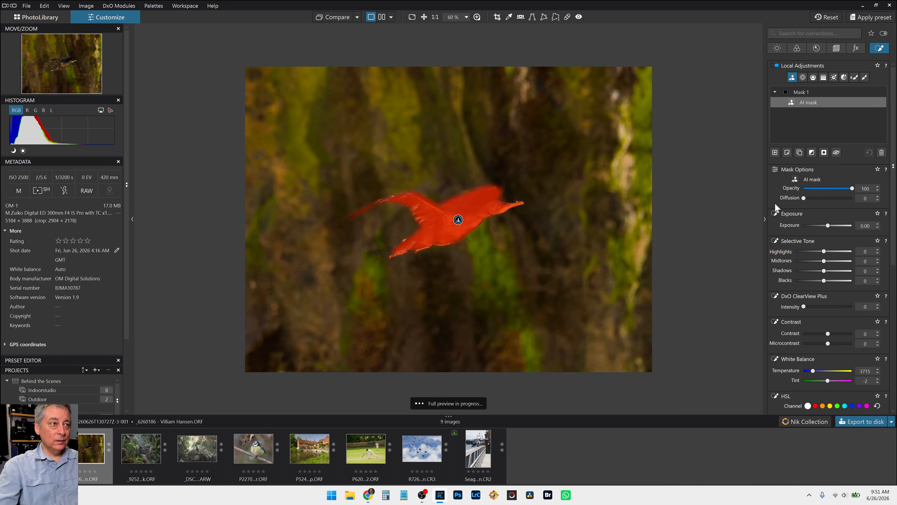
- Set the bird mask's exposure to 0.50, highlights to 52, midtones to 27 and shadows to 14, and lower the photo's overall exposure to 1.26
left_click(835, 251)
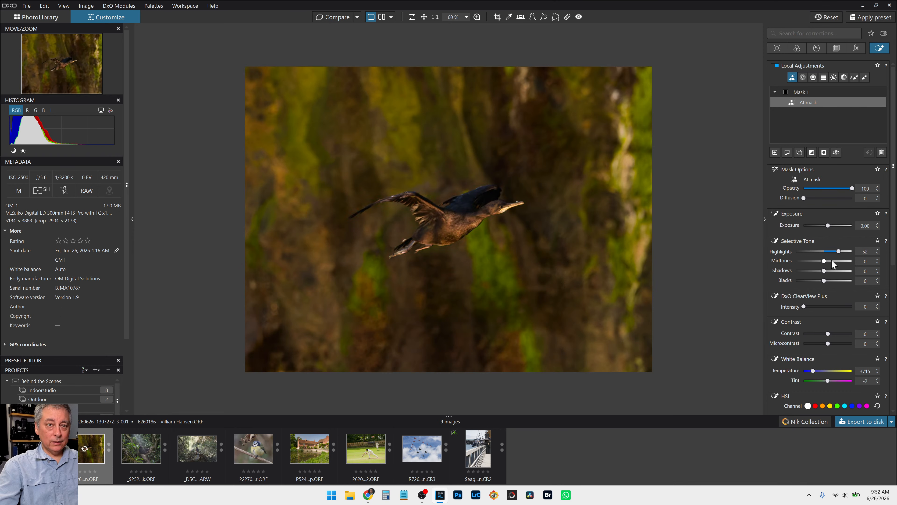
left_click(829, 271)
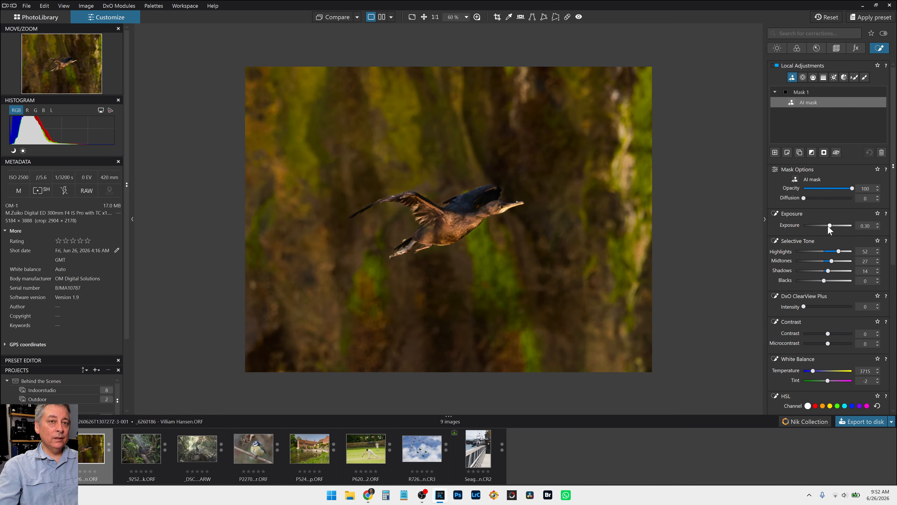
left_click_drag(829, 227, 830, 227)
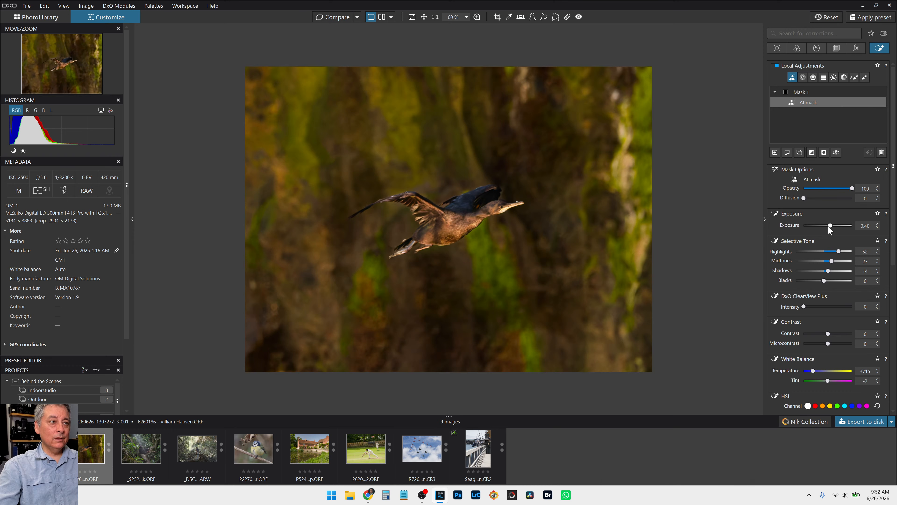
left_click(776, 47)
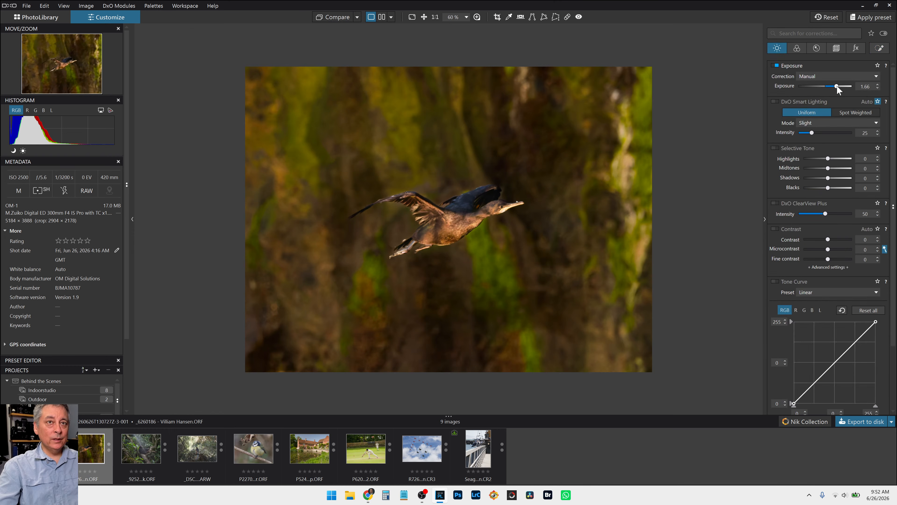
scroll(836, 85, "down", 1)
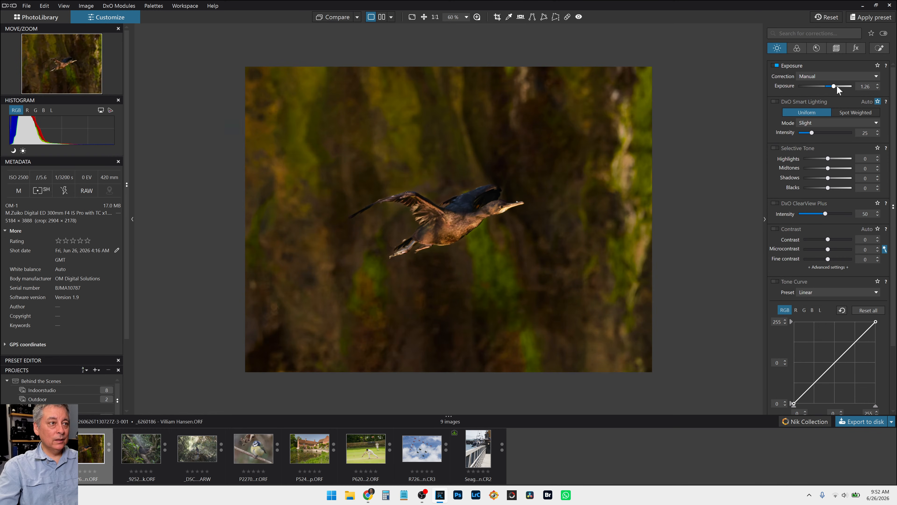
- Add a control point on the bird's head as a new local mask and shrink its radius to just around the eye
left_click(879, 48)
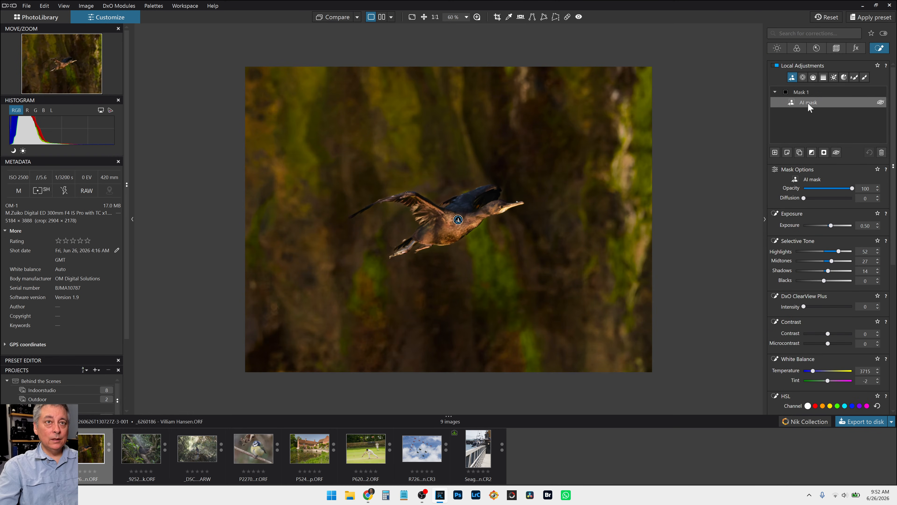
left_click(803, 77)
key("ctrl+alt+0")
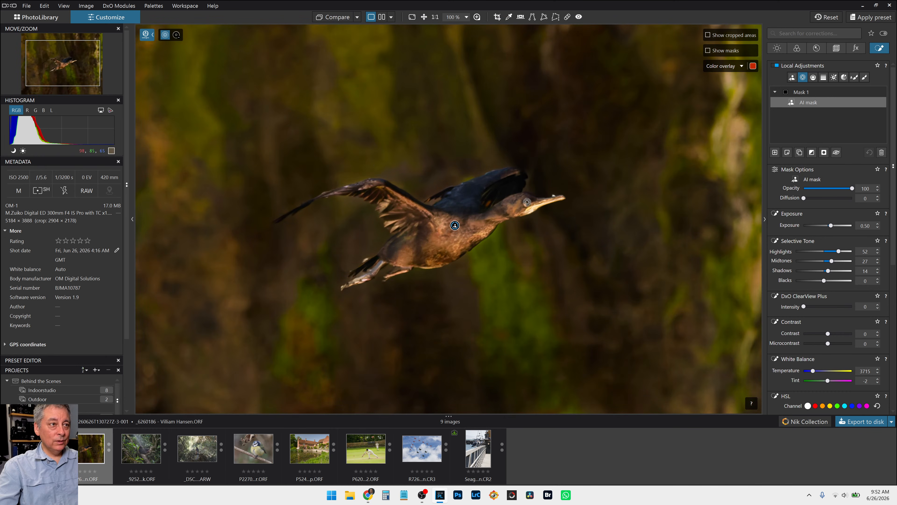
left_click(527, 201)
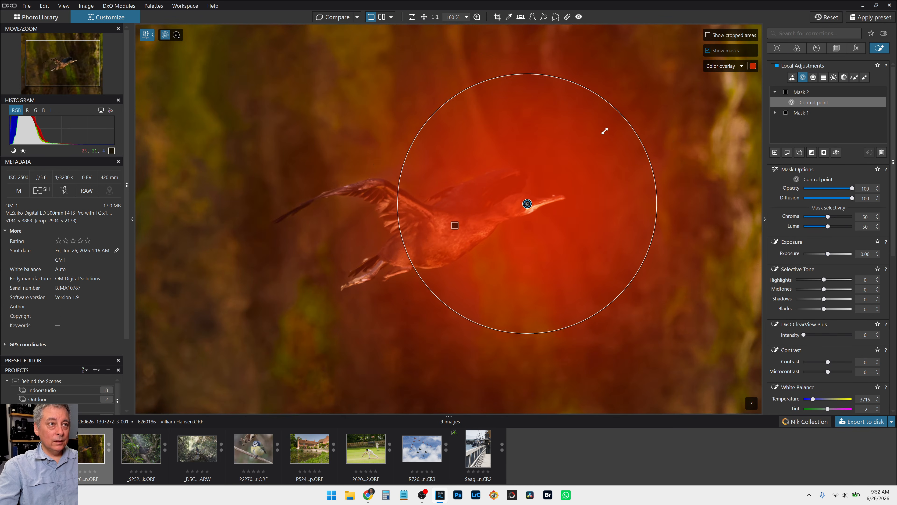
left_click_drag(605, 131, 534, 196)
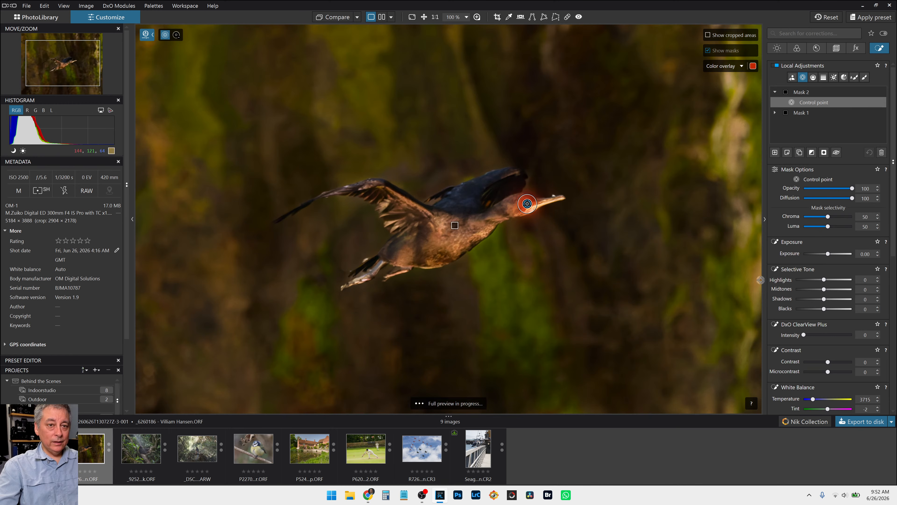
- Set the head control point's highlights to 40, midtones to 35, shadows to 18, ClearView Plus to 28 and microcontrast to 51
left_click(833, 279)
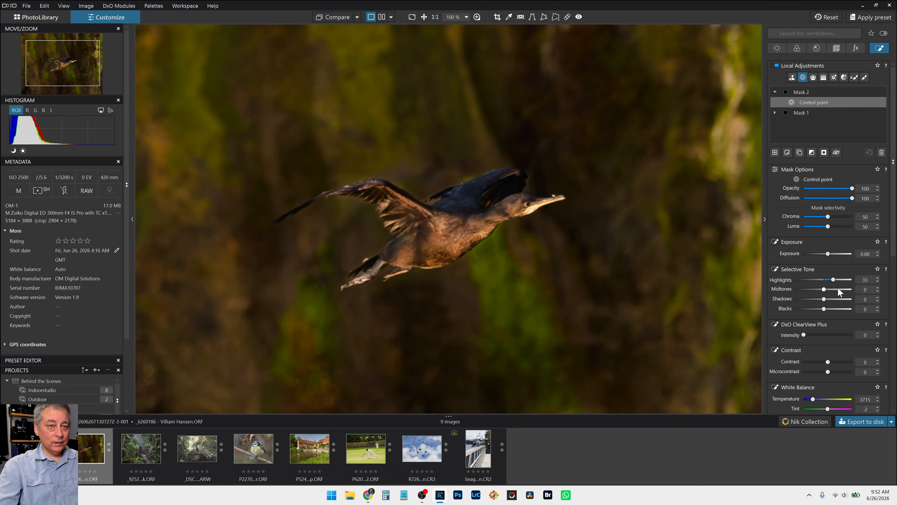
left_click(829, 298)
left_click(834, 280)
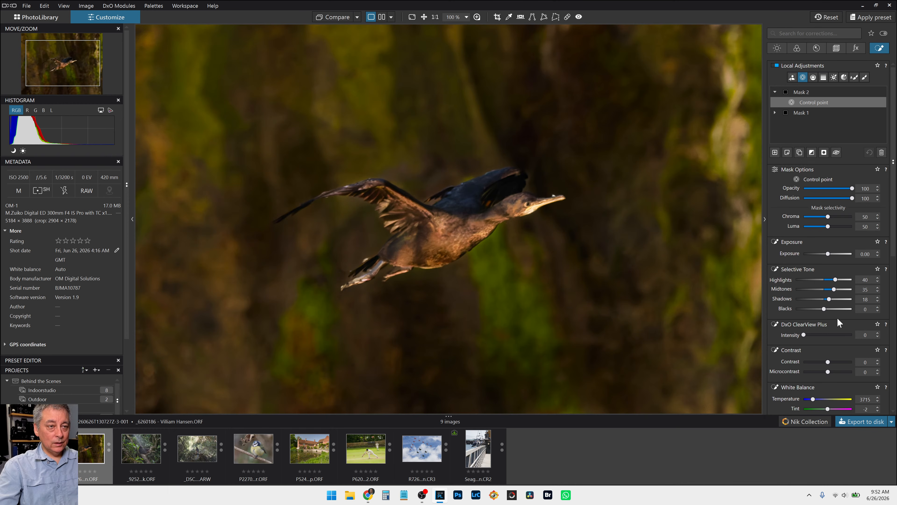
left_click(817, 334)
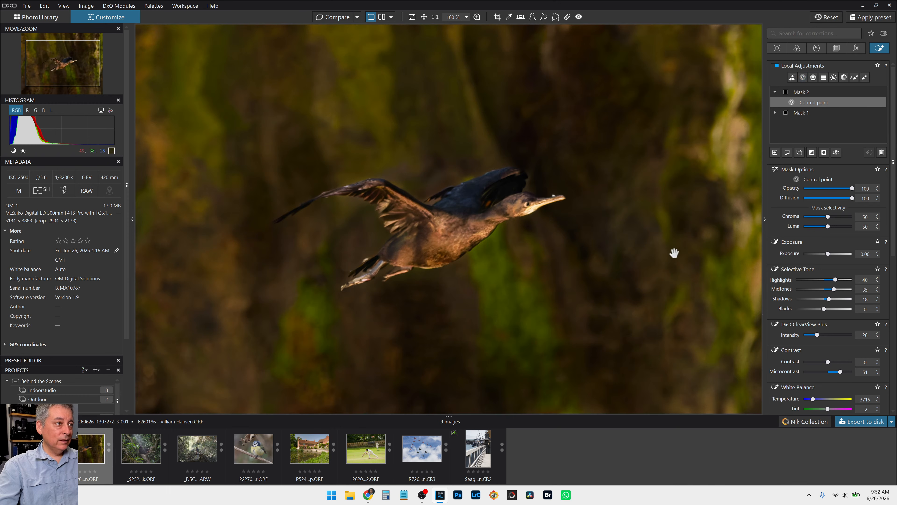
- Sharpen the bird's AI mask in Mask 1 with Lens Sharpness Optimization intensity 190 and Sharpness intensity 53
scroll(790, 258, "down", 2)
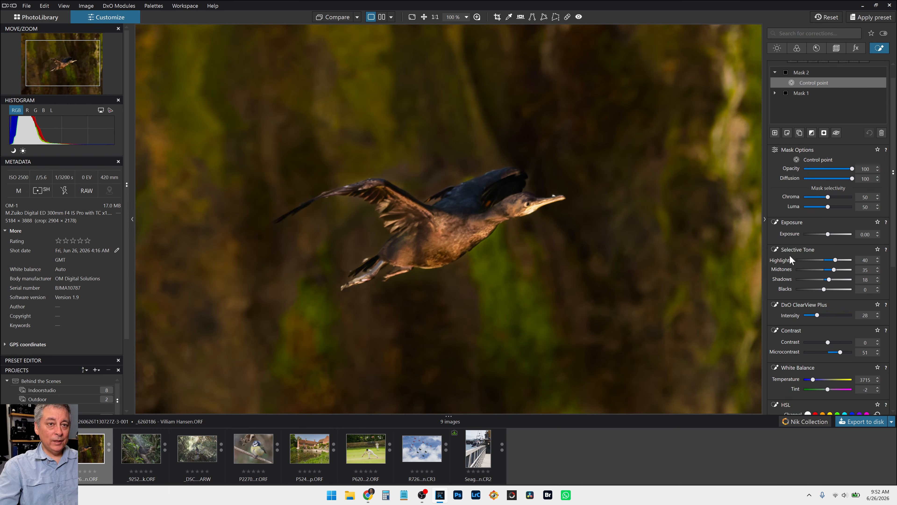
scroll(790, 258, "up", 2)
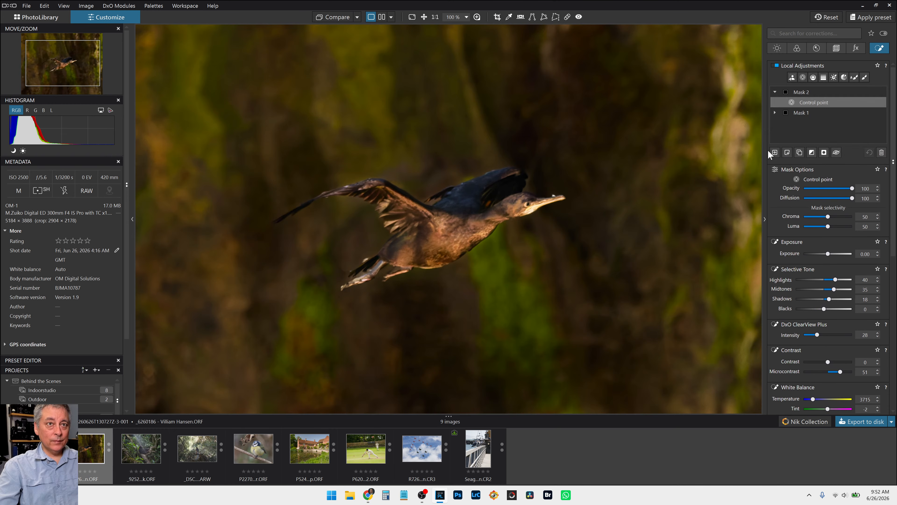
left_click(799, 112)
left_click(799, 115)
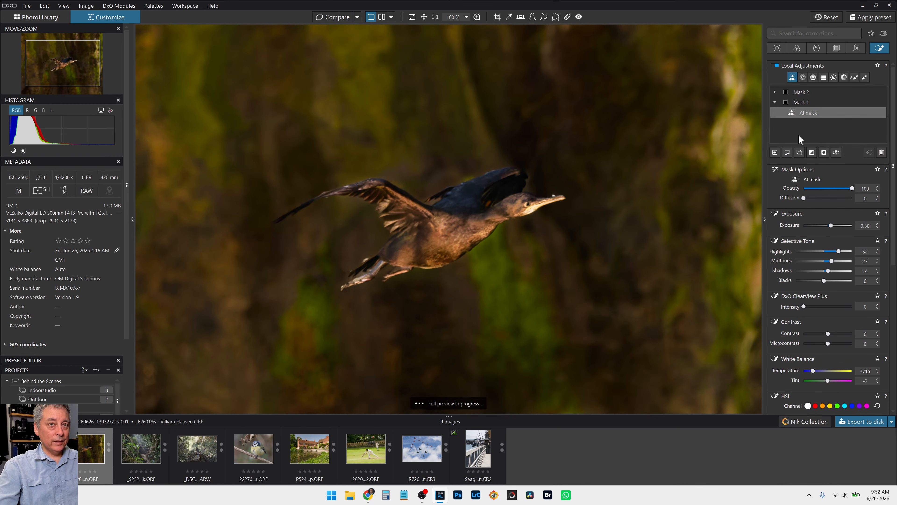
scroll(800, 260, "down", 2)
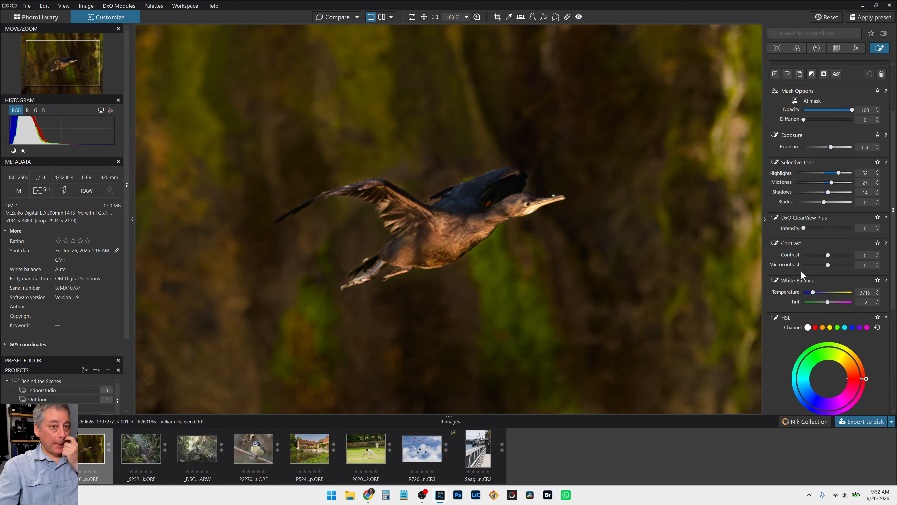
scroll(800, 271, "down", 1)
scroll(801, 271, "down", 4)
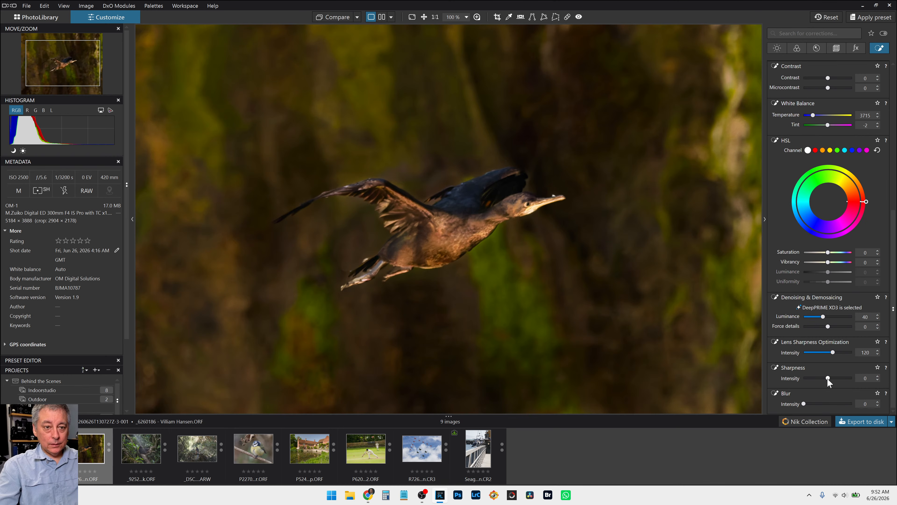
left_click_drag(827, 377, 839, 378)
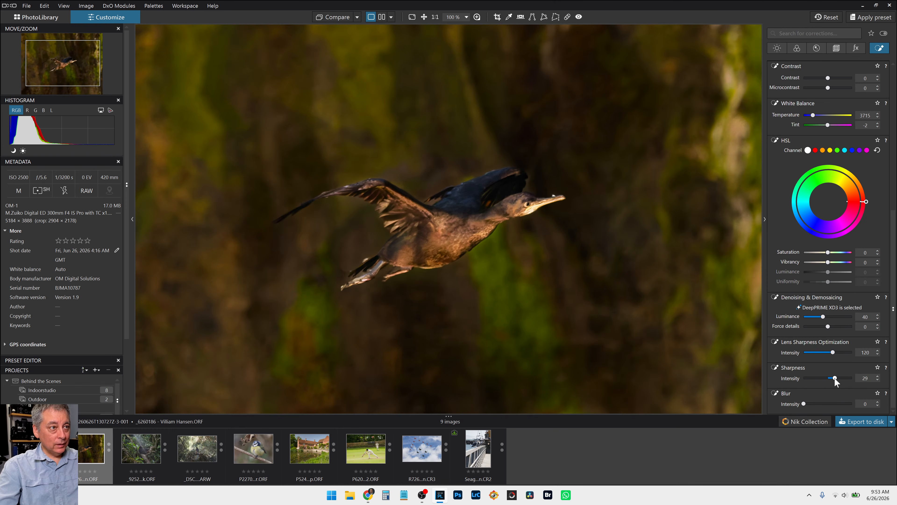
left_click_drag(832, 352, 846, 352)
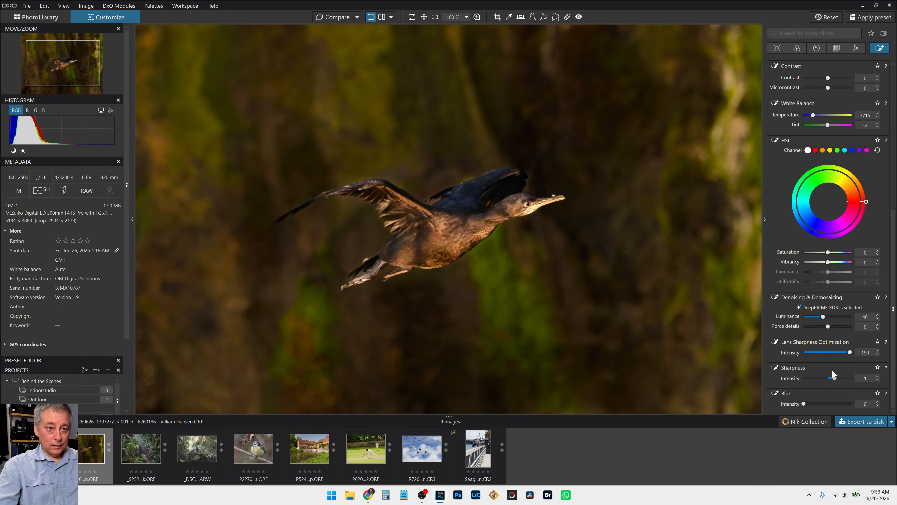
left_click_drag(835, 377, 841, 377)
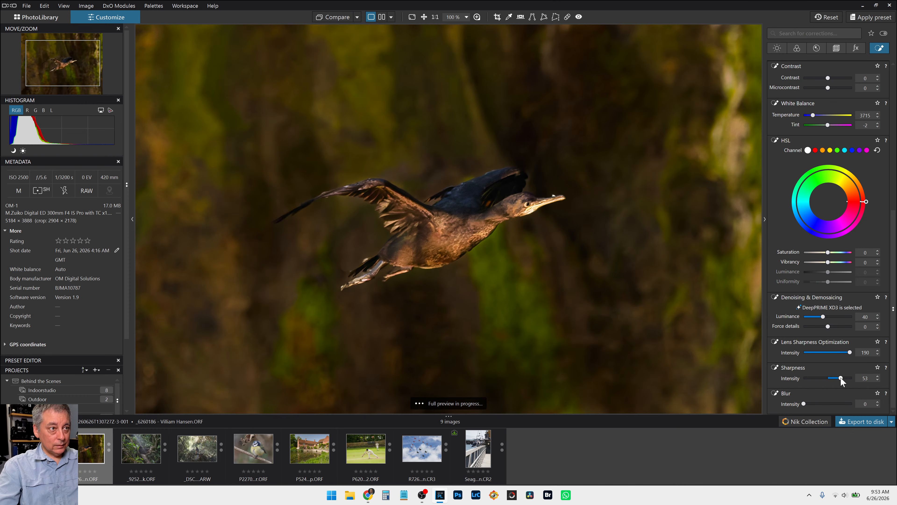
- Create a third mask with a small control point on the bright skin between the bird's eye and beak
scroll(798, 291, "up", 5)
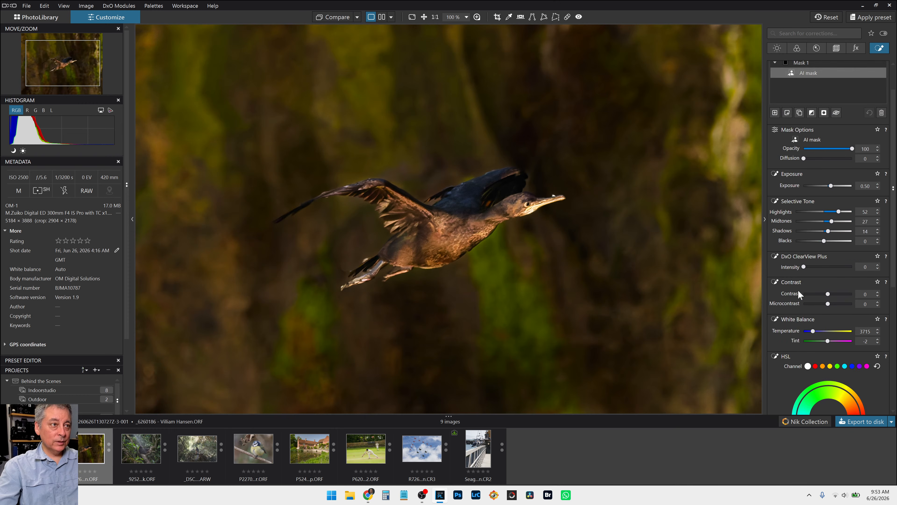
scroll(795, 292, "up", 1)
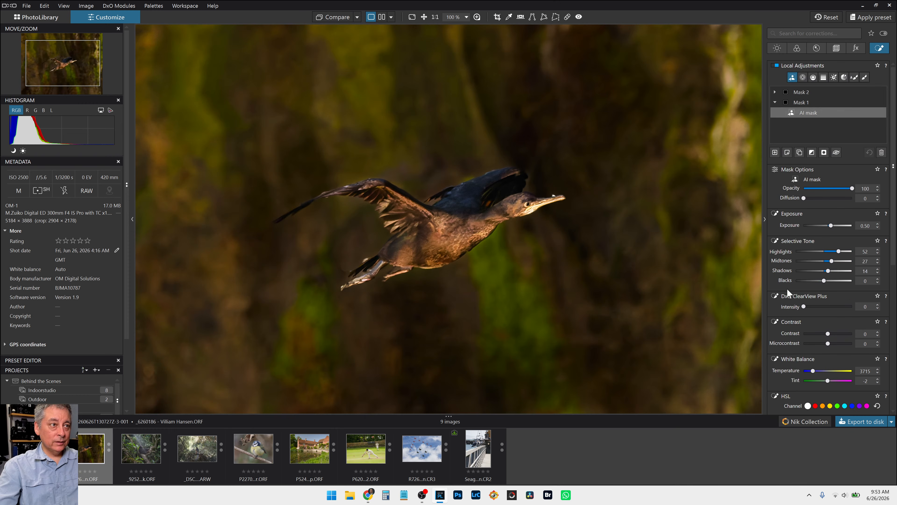
left_click(528, 204)
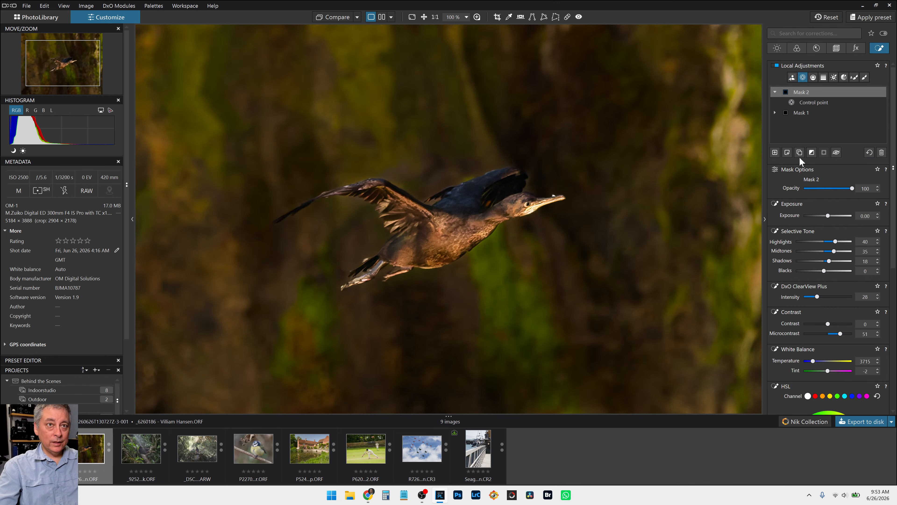
left_click(775, 152)
scroll(550, 209, "up", 3)
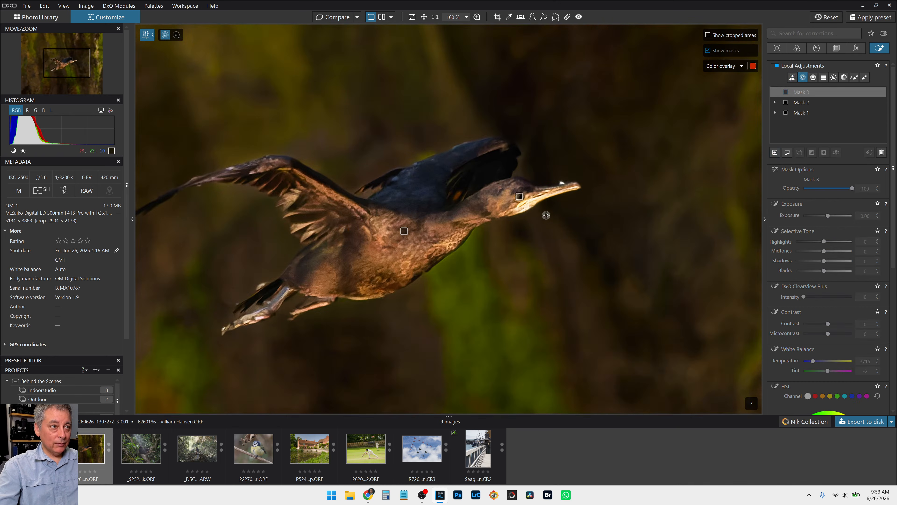
left_click(515, 189)
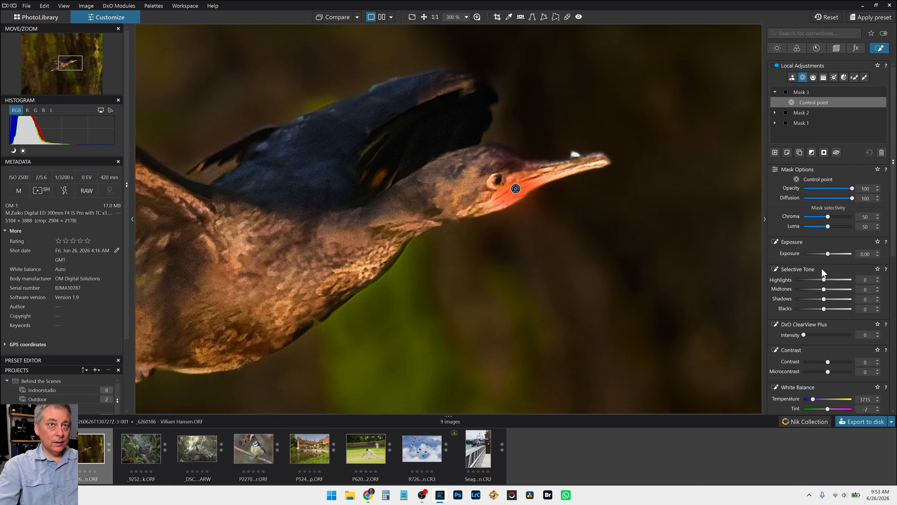
- Set the beak control point's highlights to -56 and vibrancy to 53, and rotate its HSL hue slightly from red towards orange
left_click(808, 279)
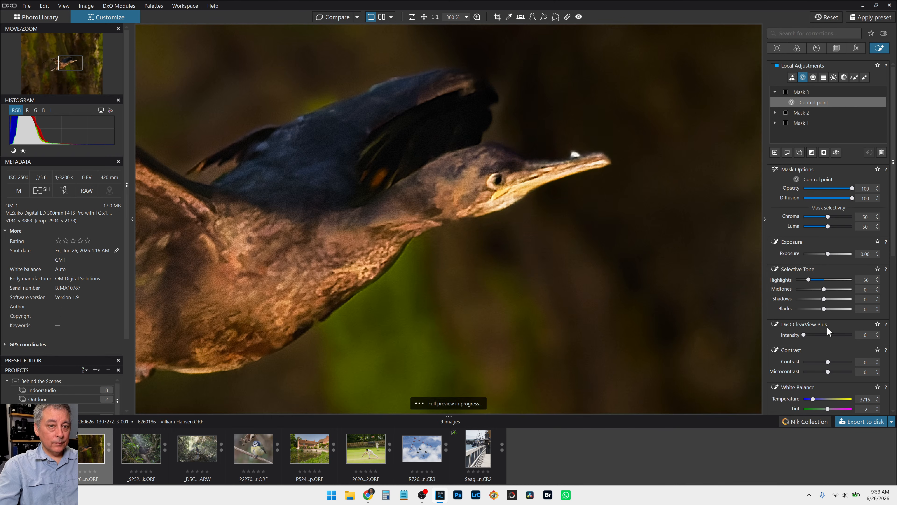
scroll(827, 326, "down", 6)
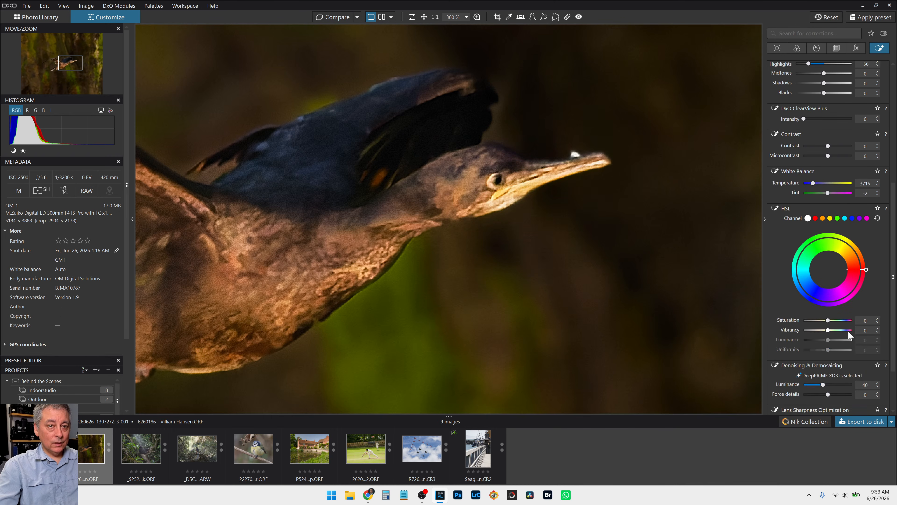
left_click(848, 330)
left_click_drag(848, 330, 842, 330)
left_click_drag(867, 273, 866, 265)
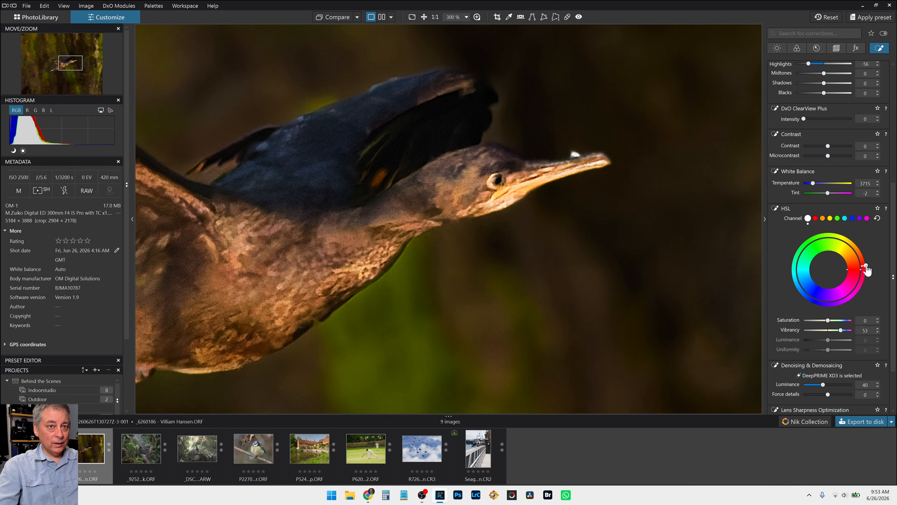
- Create a fourth mask with a large control point centred on the bird's back, and invert it to target the background
key("space")
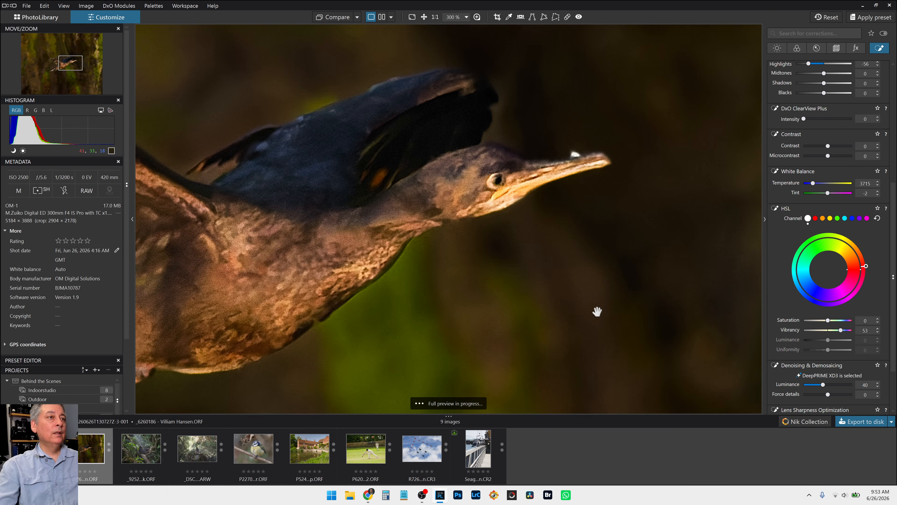
scroll(463, 260, "down", 5)
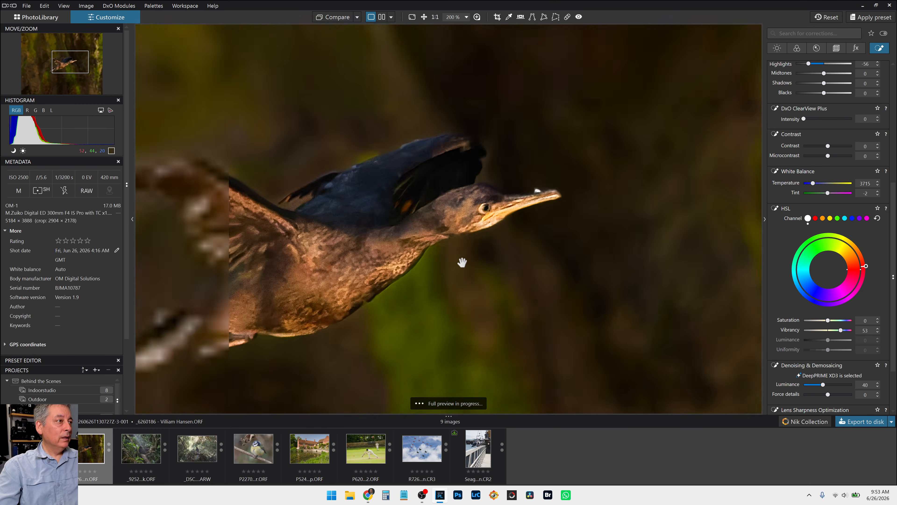
scroll(462, 262, "down", 3)
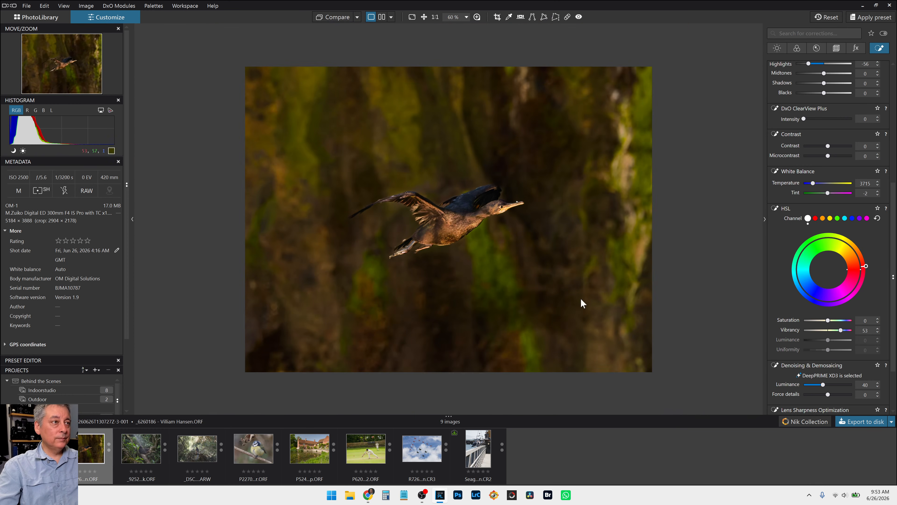
scroll(791, 226, "up", 5)
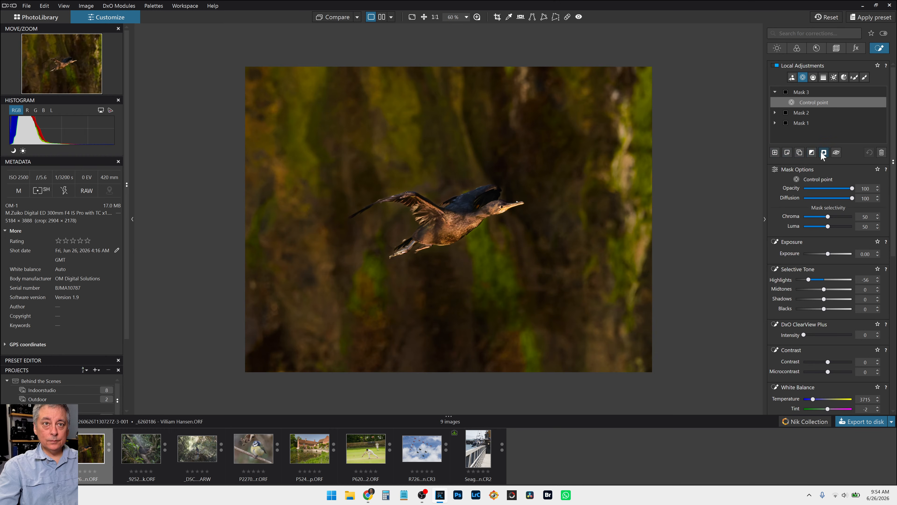
left_click(775, 153)
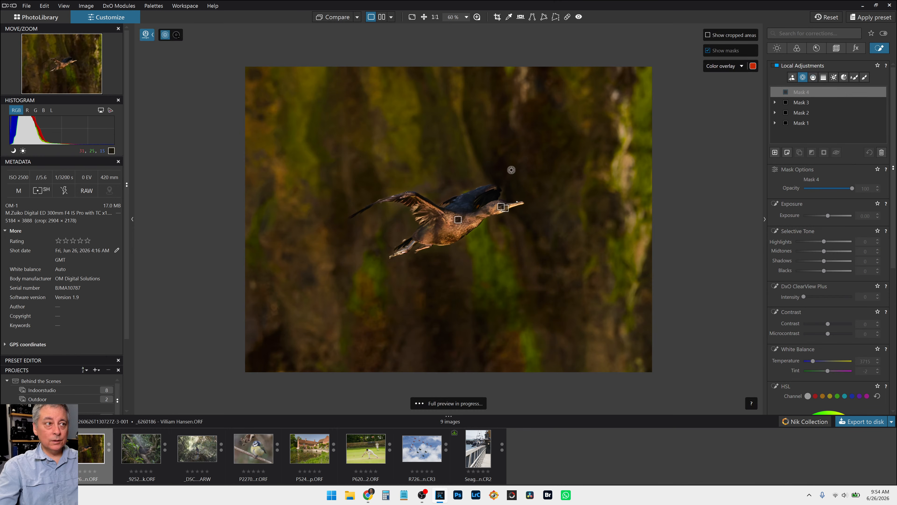
left_click(457, 209)
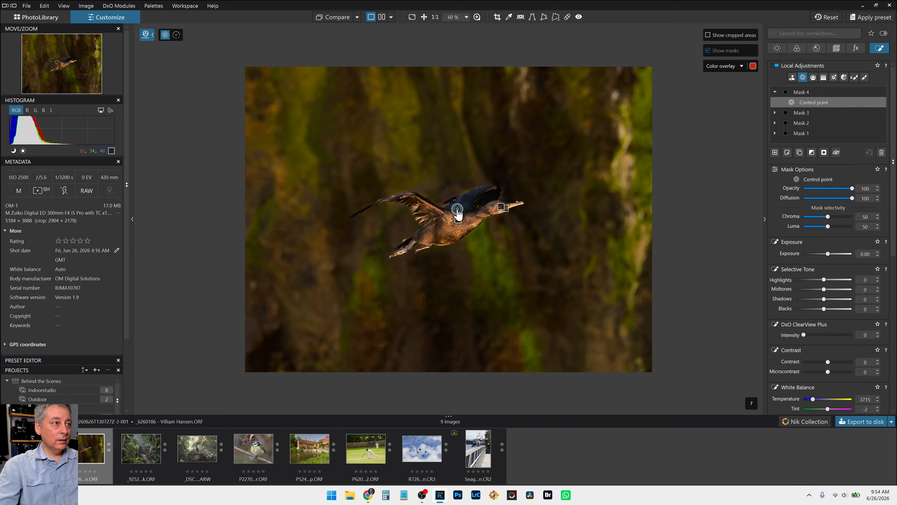
left_click_drag(543, 205, 601, 205)
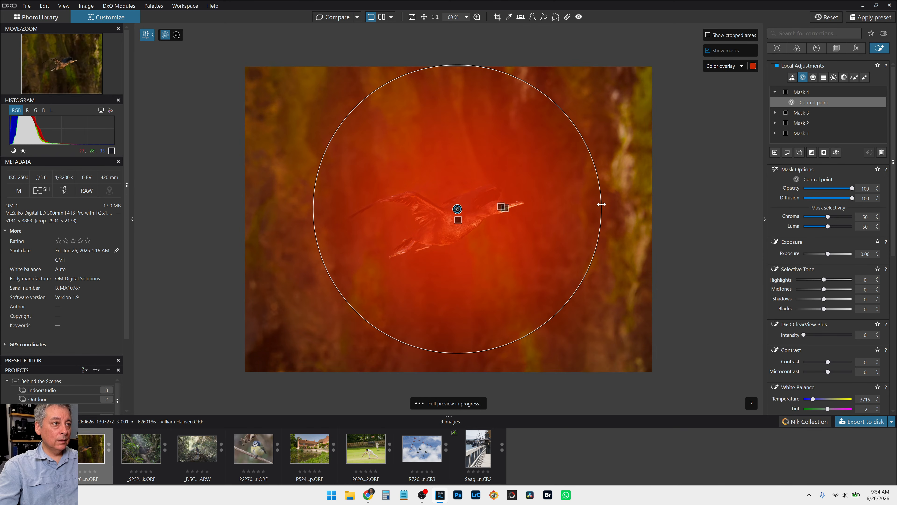
left_click(812, 153)
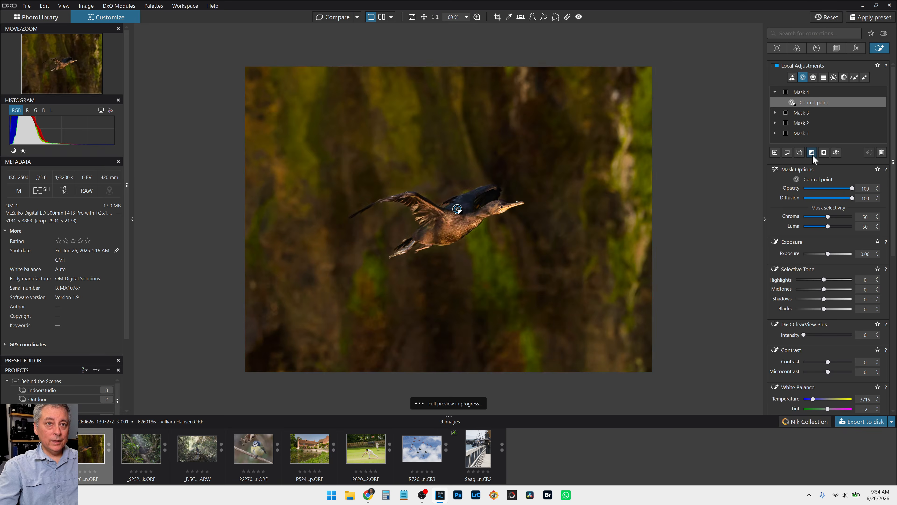
- Set both the chroma and luma selectivity of the inverted control point to 0
left_click(804, 216)
left_click(805, 226)
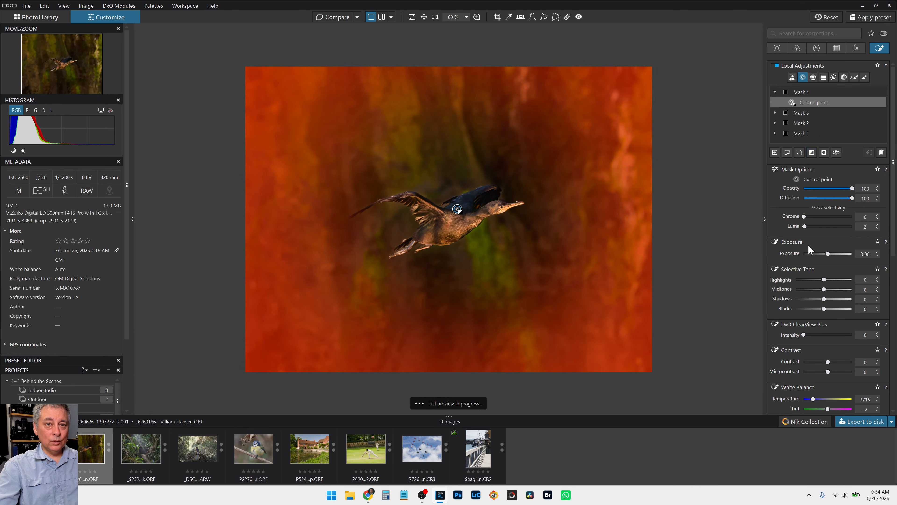
left_click_drag(805, 226, 800, 226)
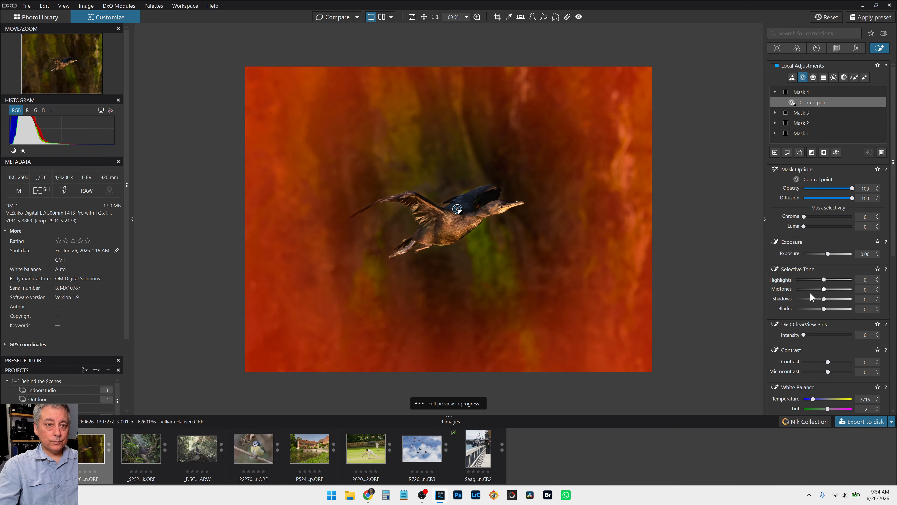
- Set the background mask's blacks to -27, shadows to -17, midtones to -7 and highlights to 15
left_click(808, 308)
left_click(812, 299)
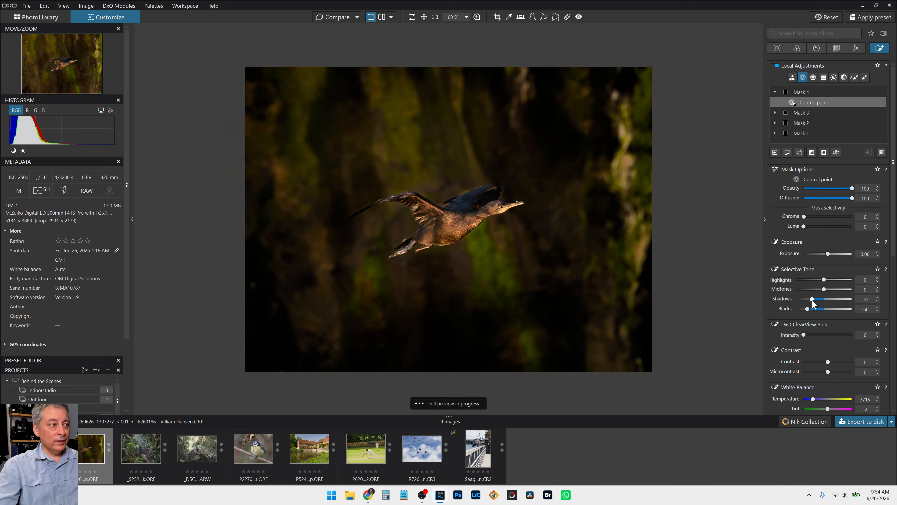
left_click_drag(812, 300, 817, 301)
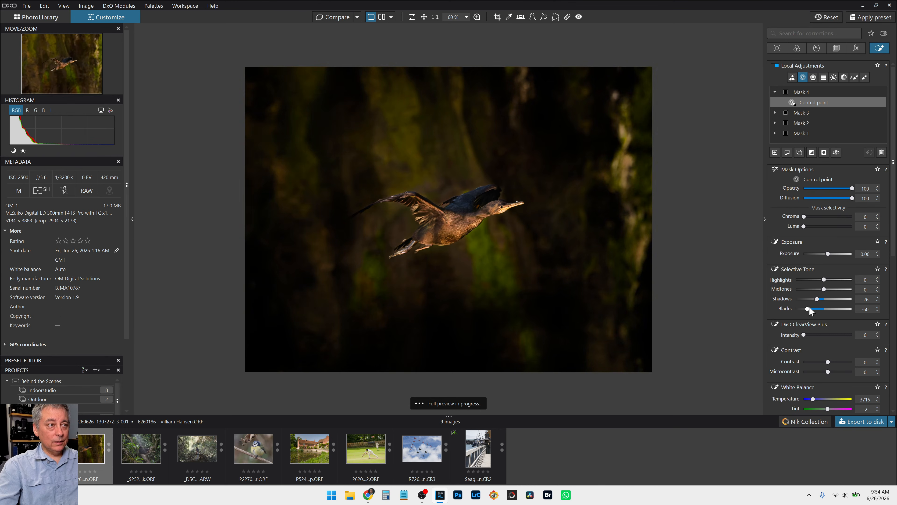
left_click_drag(813, 309, 820, 299)
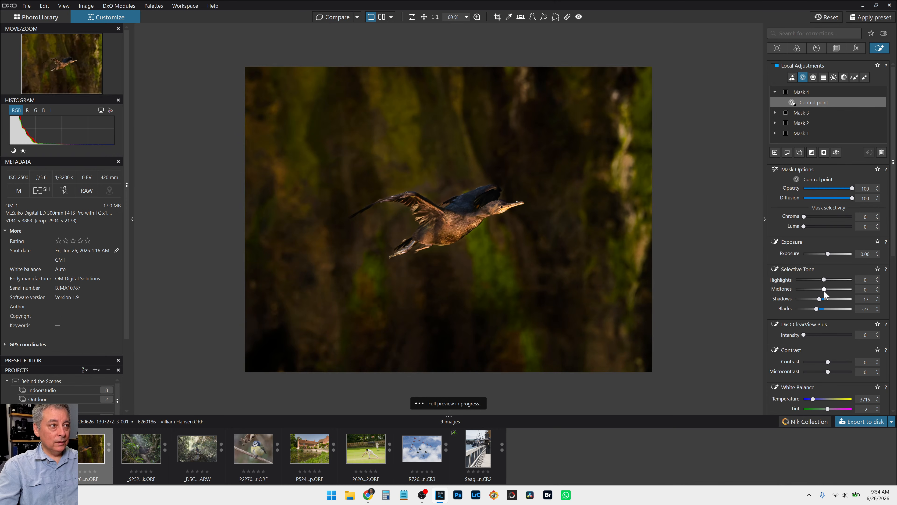
left_click_drag(823, 291, 824, 280)
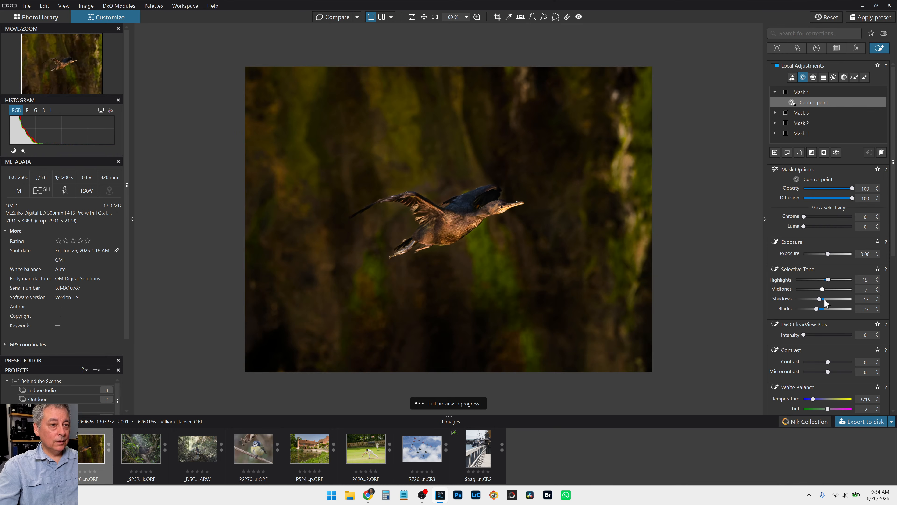
- Compare the edited bird photo with its original and leave the control point tool
left_click(328, 21)
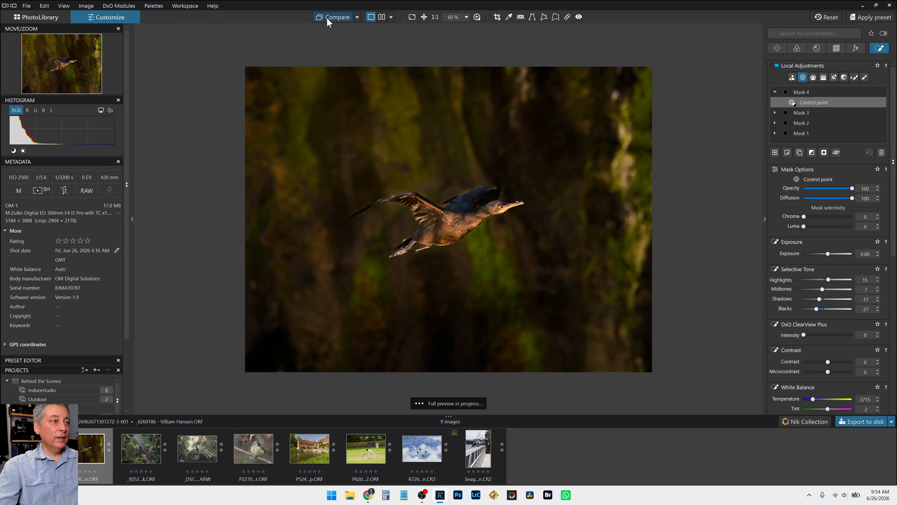
left_click(328, 21)
left_click(328, 21)
left_click(327, 19)
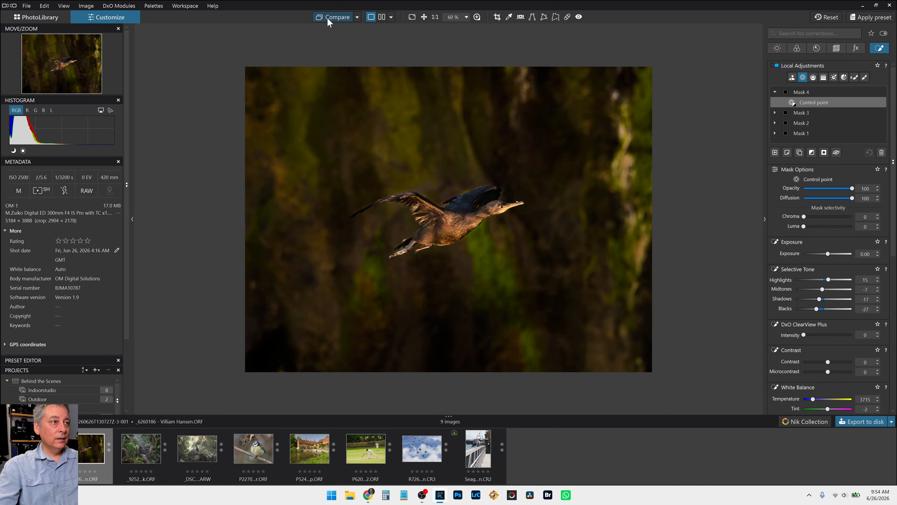
key("Escape")
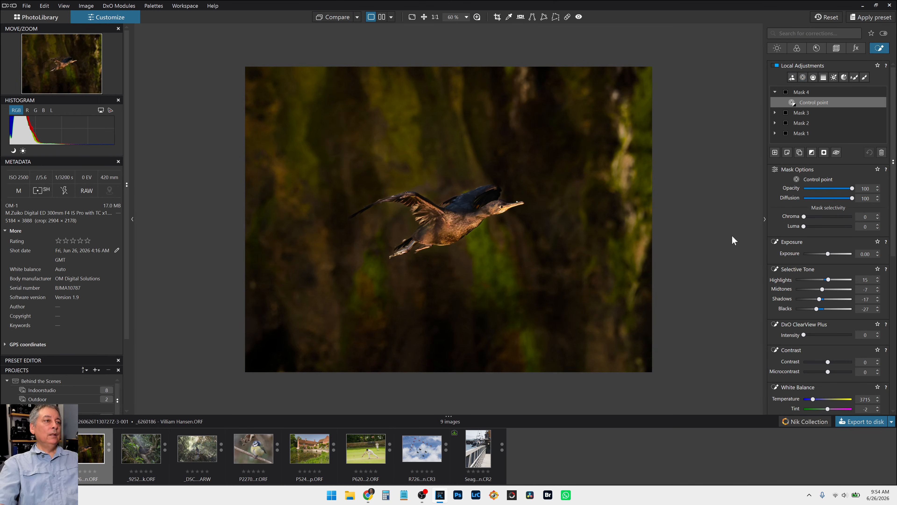
- Compare the original and edited bird photo side by side and in a vertical split view, with the side palettes hidden
left_click(382, 17)
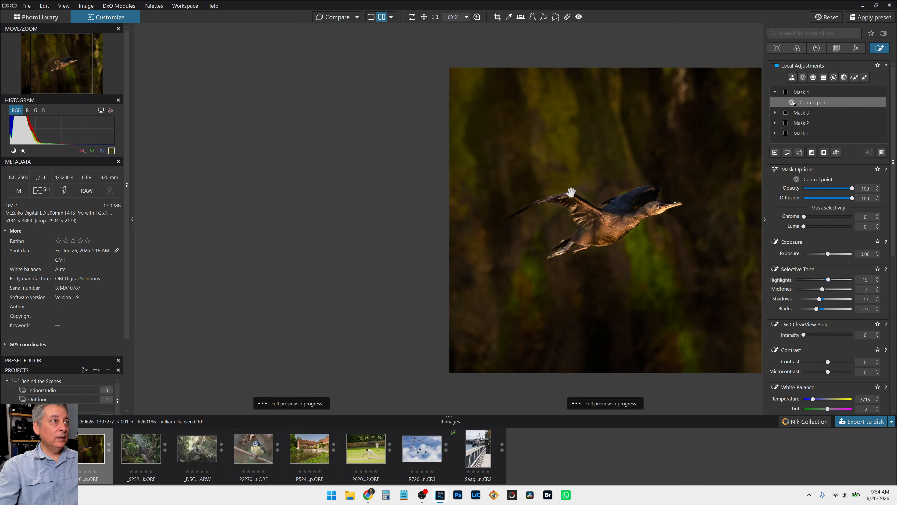
key("Tab")
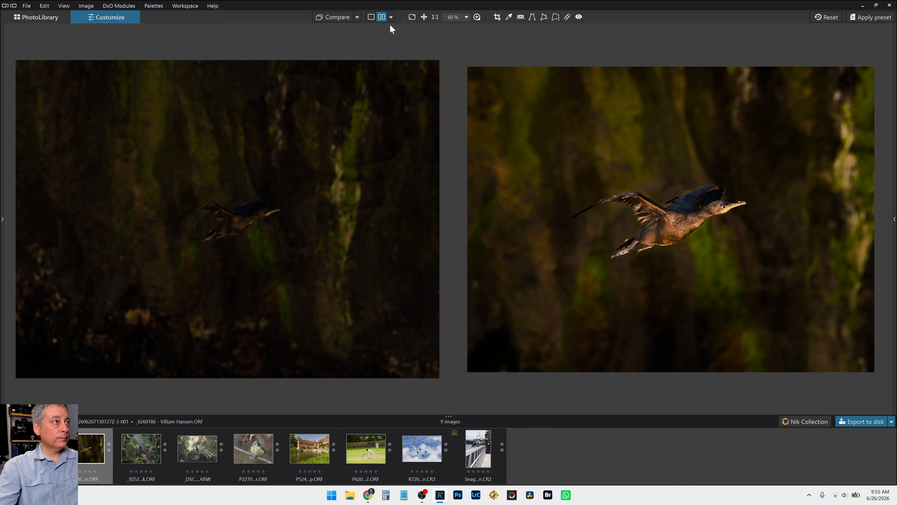
left_click(391, 17)
left_click(398, 46)
scroll(447, 223, "up", 5)
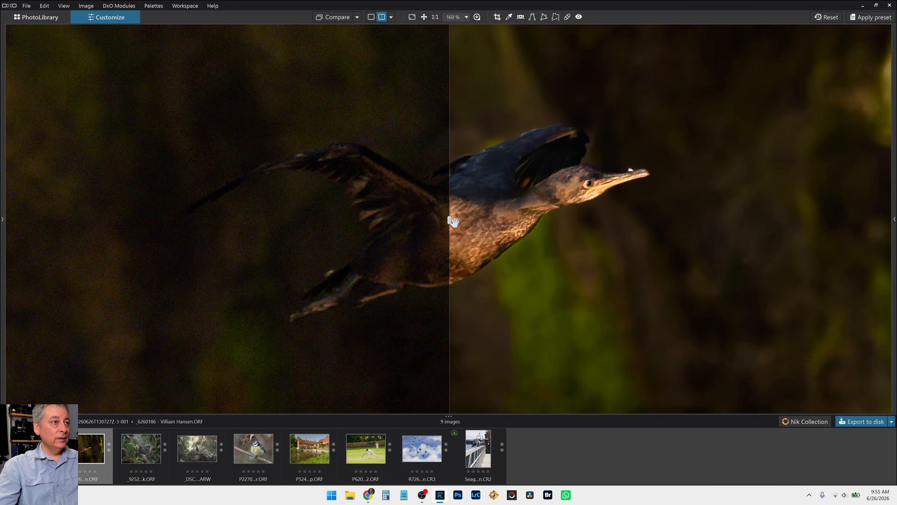
mouse_move(451, 222)
left_mouse_down()
mouse_move(721, 218)
mouse_move(117, 210)
mouse_move(725, 219)
mouse_move(440, 222)
left_mouse_up()
- Check the bird in a horizontal split comparison, return to the single full-image view and restore the side palettes
left_click(384, 19)
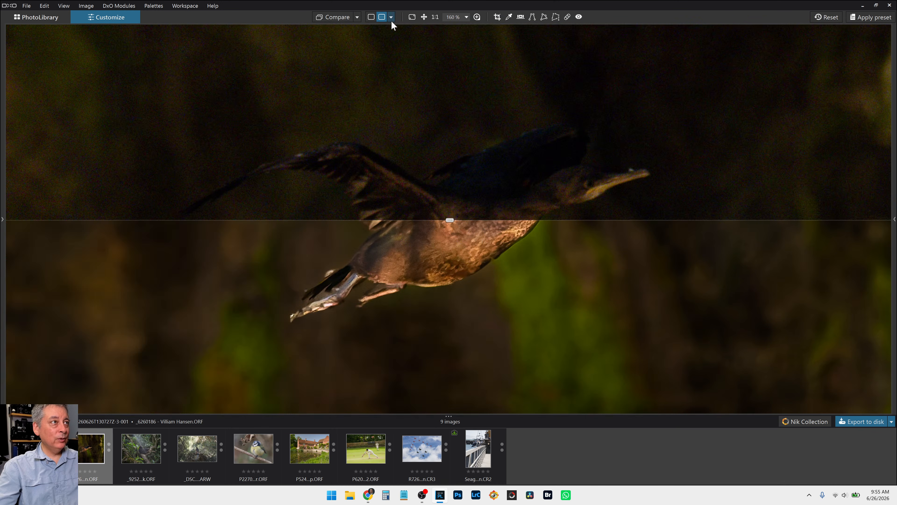
left_click(370, 18)
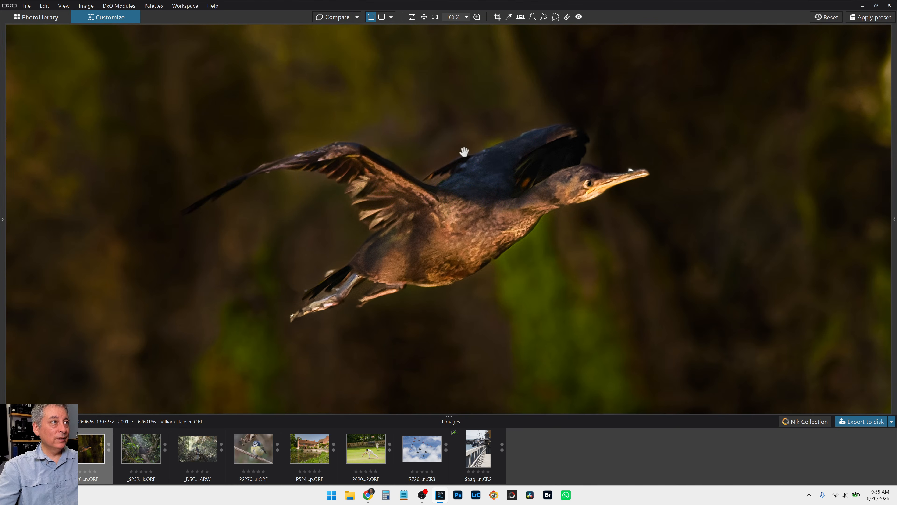
scroll(504, 222, "down", 3)
scroll(610, 333, "up", 1)
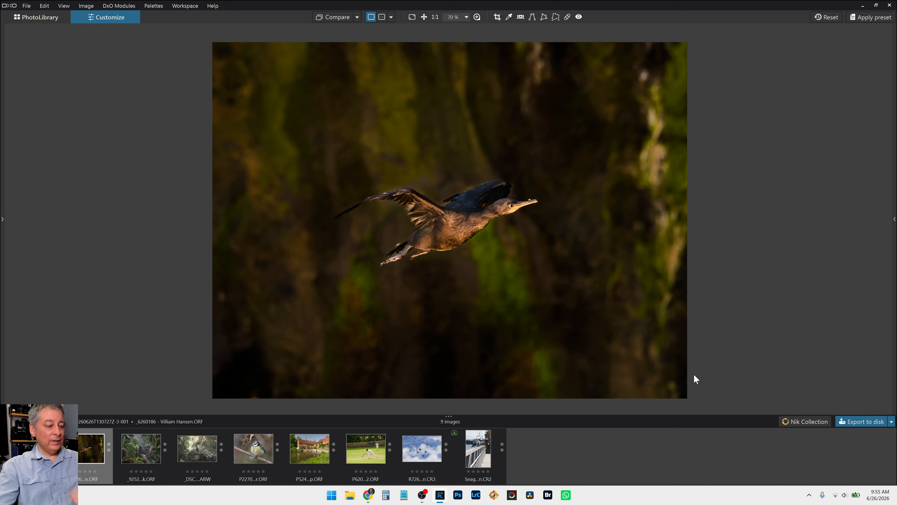
key("F9")
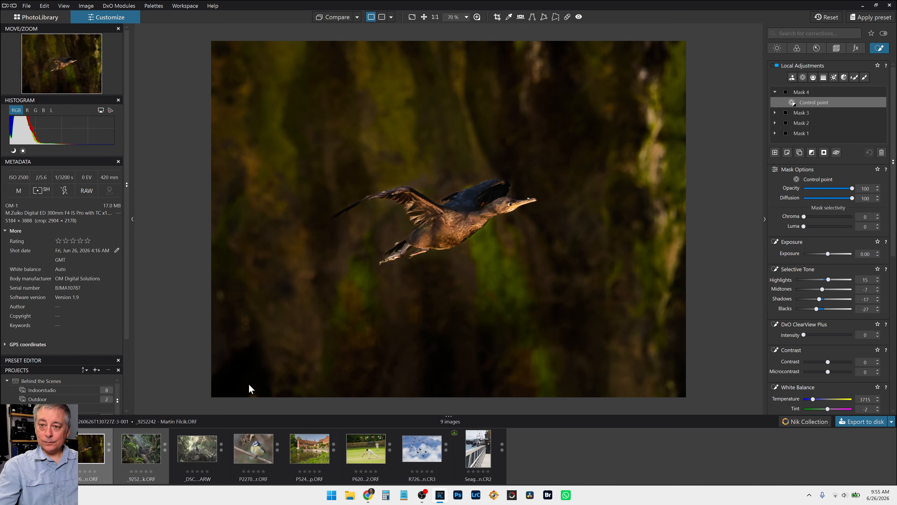
- Open the chimpanzee photo and apply the preset 000 RobTrek_Default_v01 to it
key("Right")
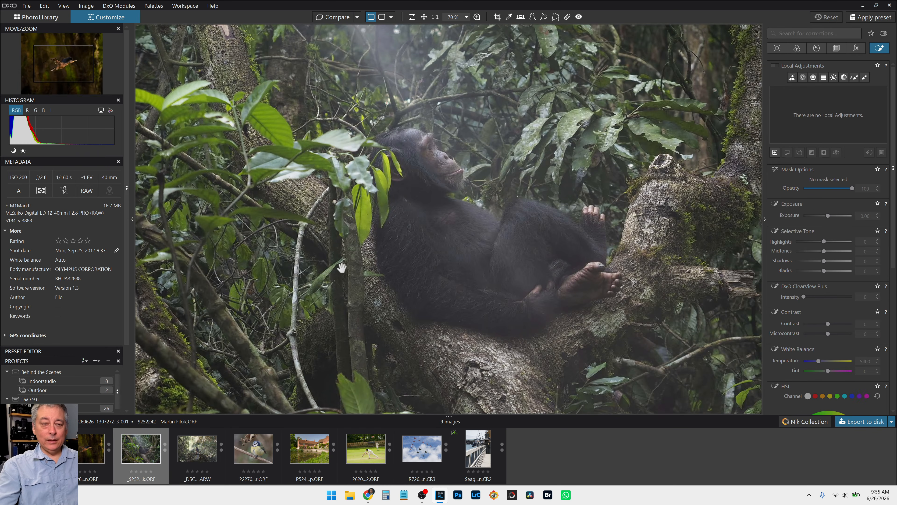
scroll(420, 296, "down", 4)
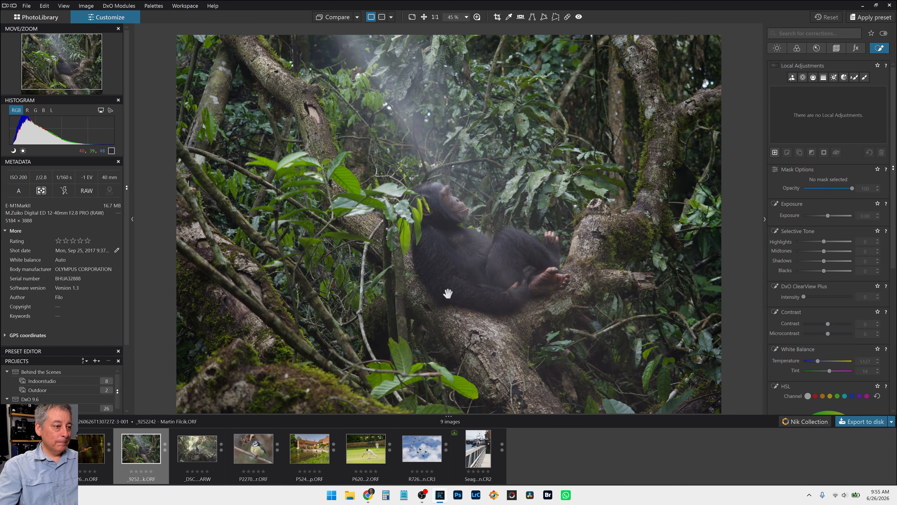
scroll(446, 294, "down", 1)
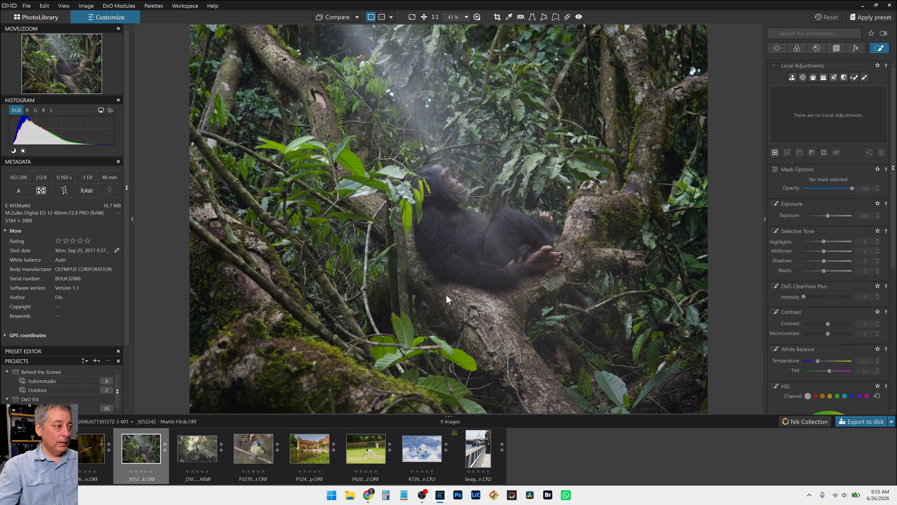
scroll(448, 299, "down", 1)
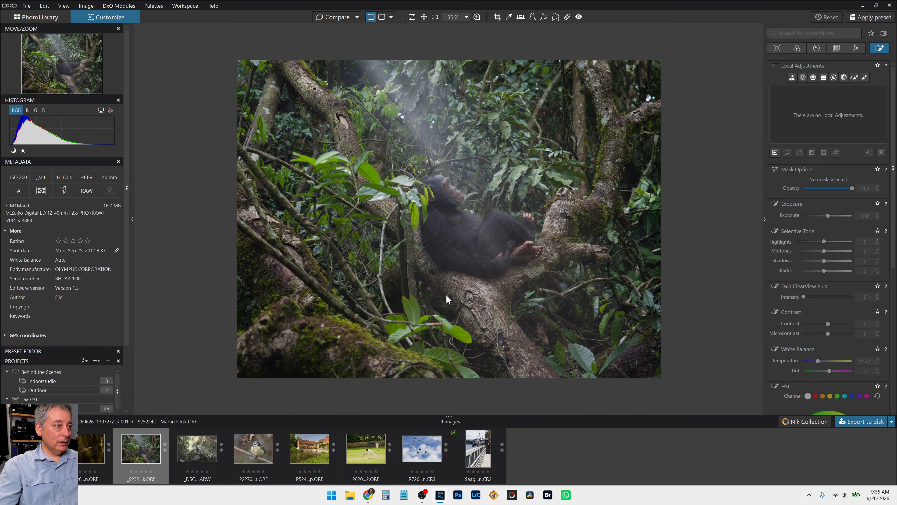
scroll(447, 299, "up", 1)
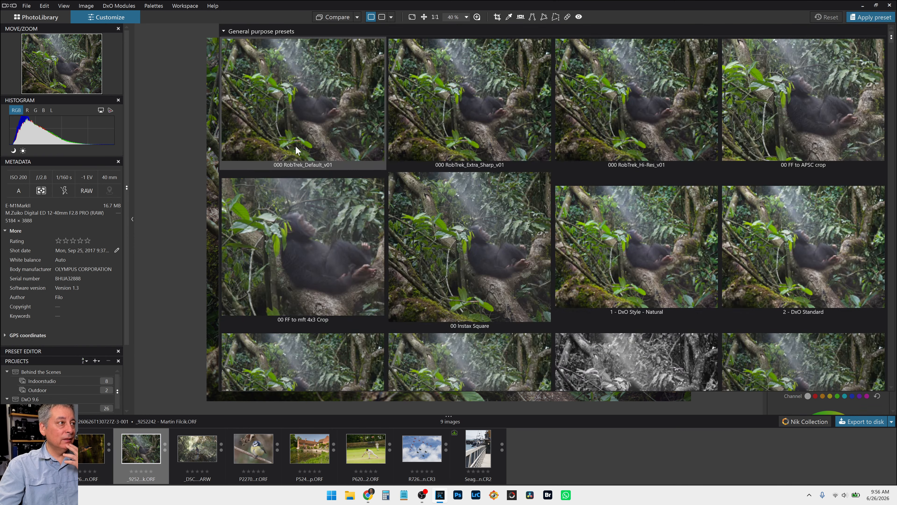
left_click(301, 122)
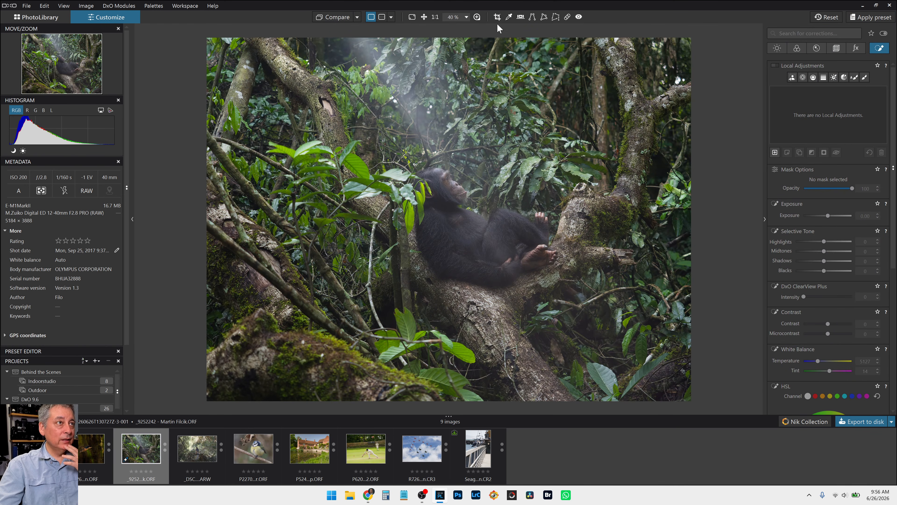
- Crop the chimpanzee photo to about 3901 × 2926 px at its original aspect ratio, trimming mainly the foreground and the branches behind its head
left_click(497, 16)
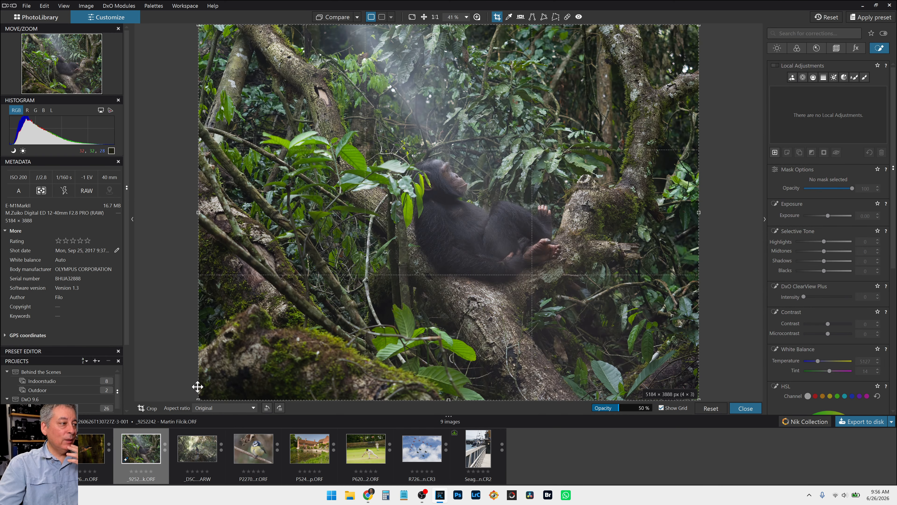
left_click_drag(199, 399, 323, 356)
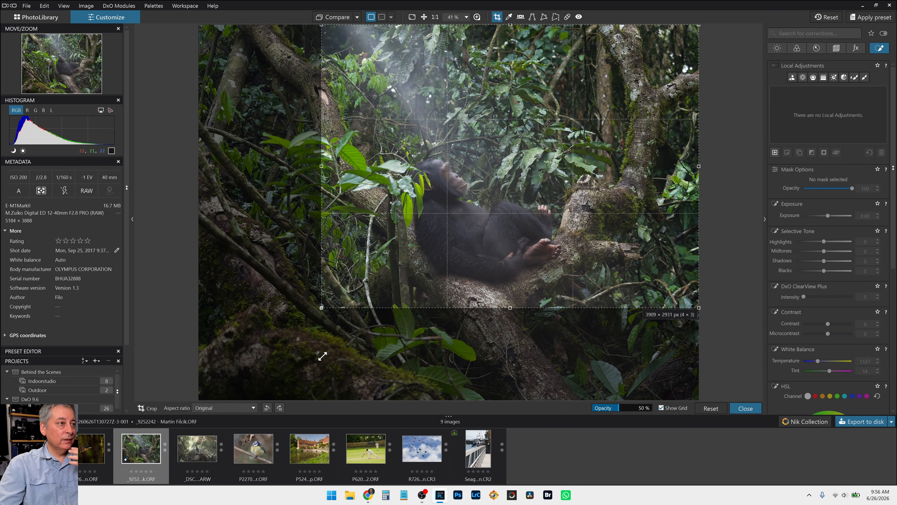
left_click_drag(340, 245, 365, 272)
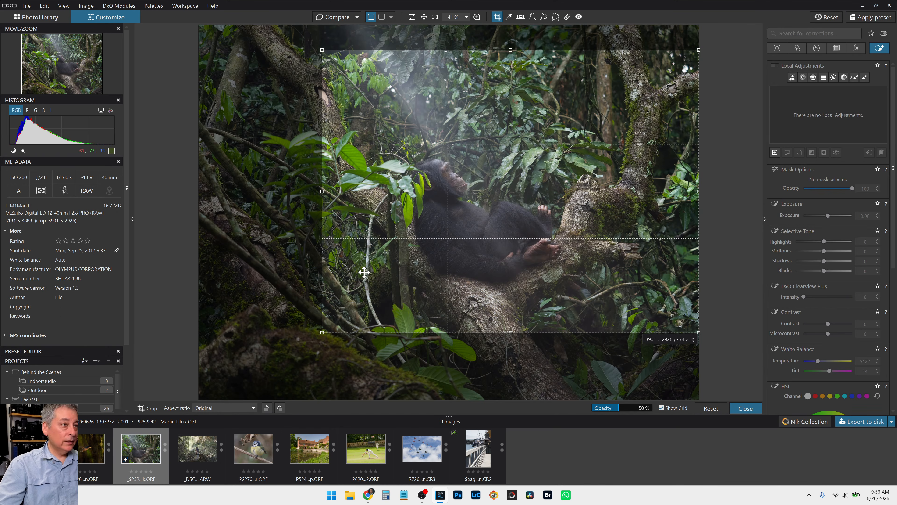
key("Return")
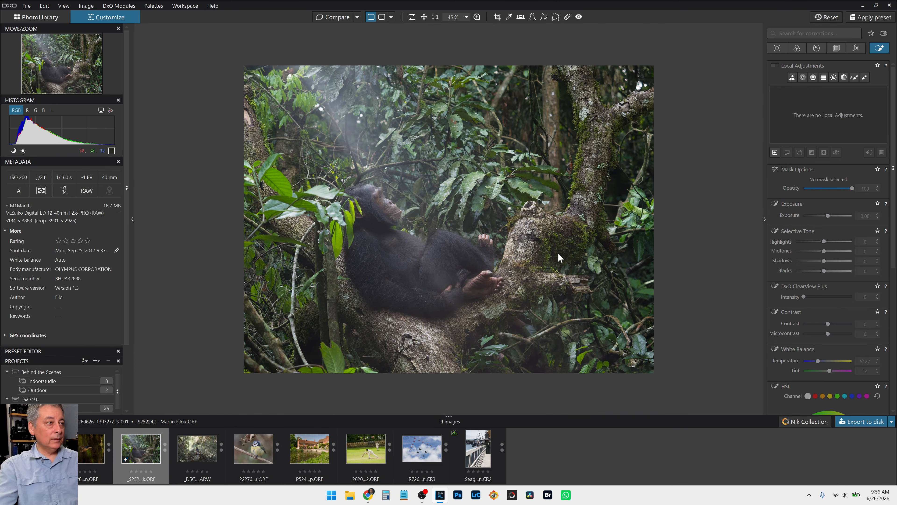
- Tighten the chimpanzee crop to about 3681 × 2761 px at the original aspect ratio and nudge the frame vertically around the animal
key("c")
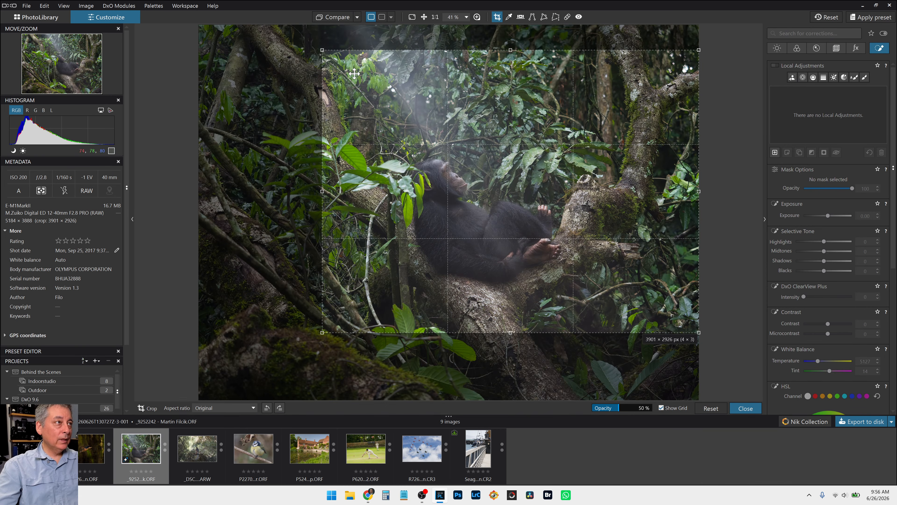
left_click_drag(322, 50, 346, 80)
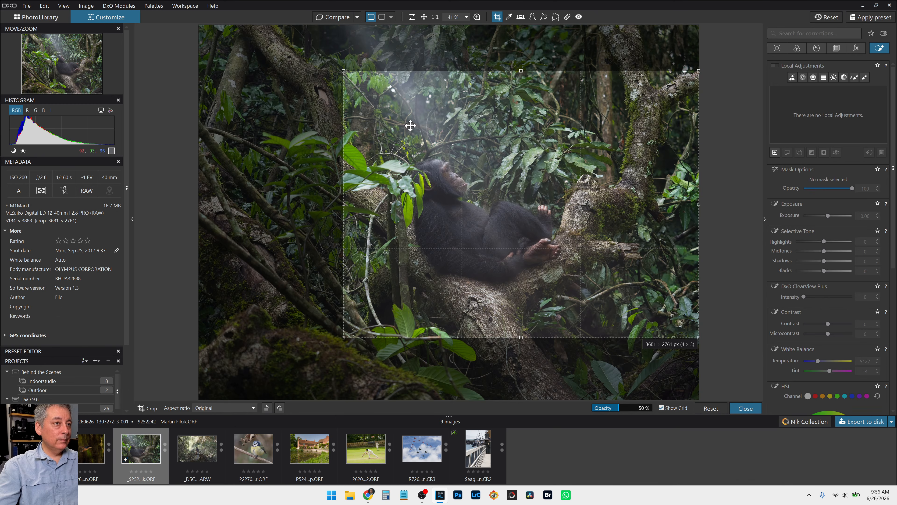
key("Return")
key("c")
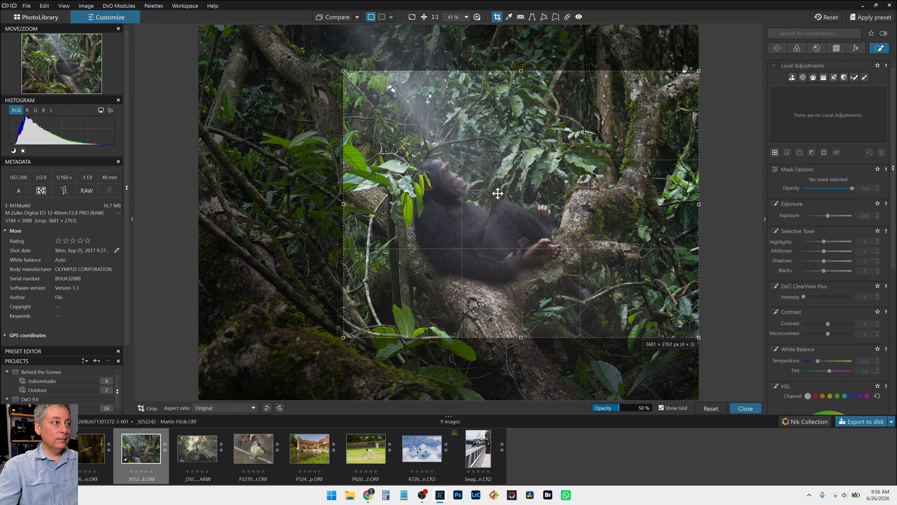
left_click_drag(496, 208, 498, 219)
key("Return")
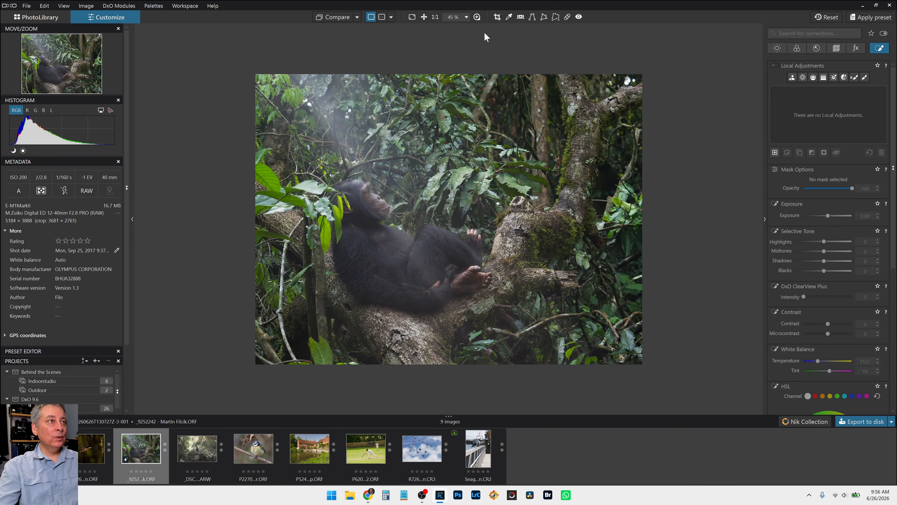
left_click(497, 16)
left_click_drag(541, 171, 542, 173)
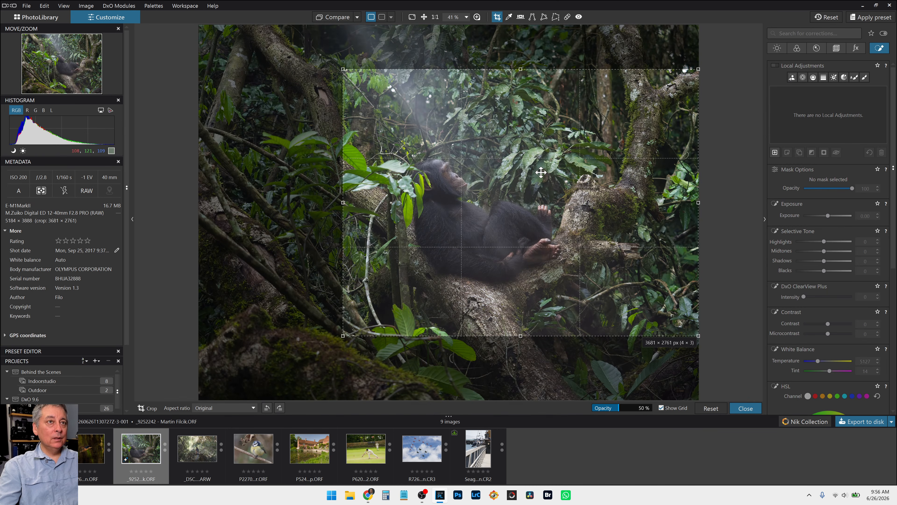
key("Return")
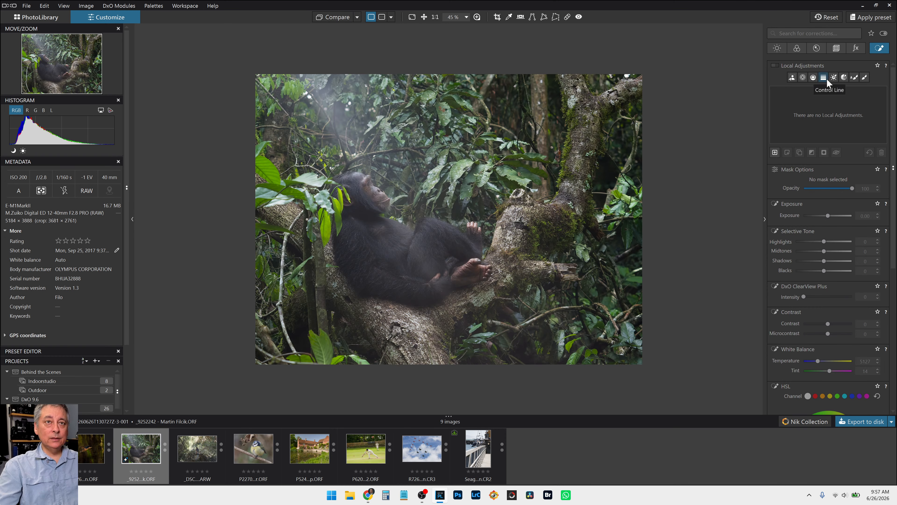
- Paint a brush mask at 97% opacity along the hazy light ray, from the upper foliage diagonally across the chimpanzee to its feet
left_click(865, 77)
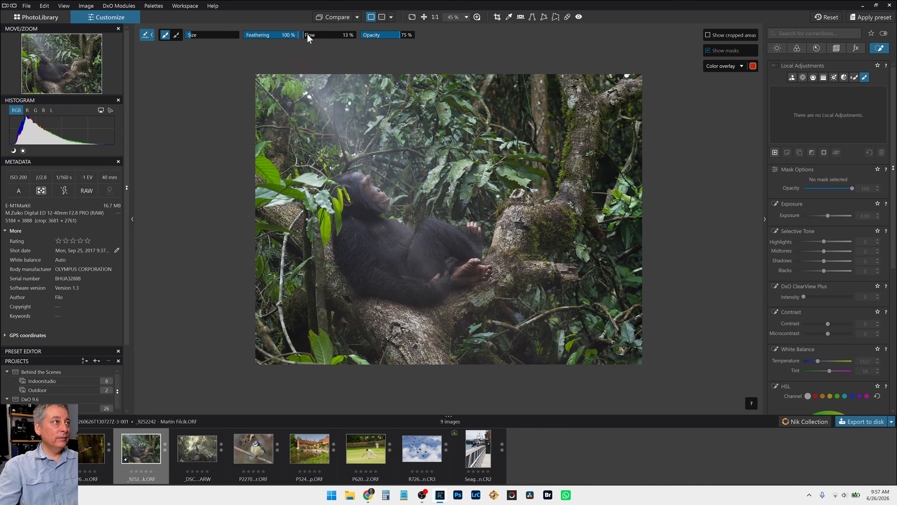
left_click_drag(400, 38, 414, 38)
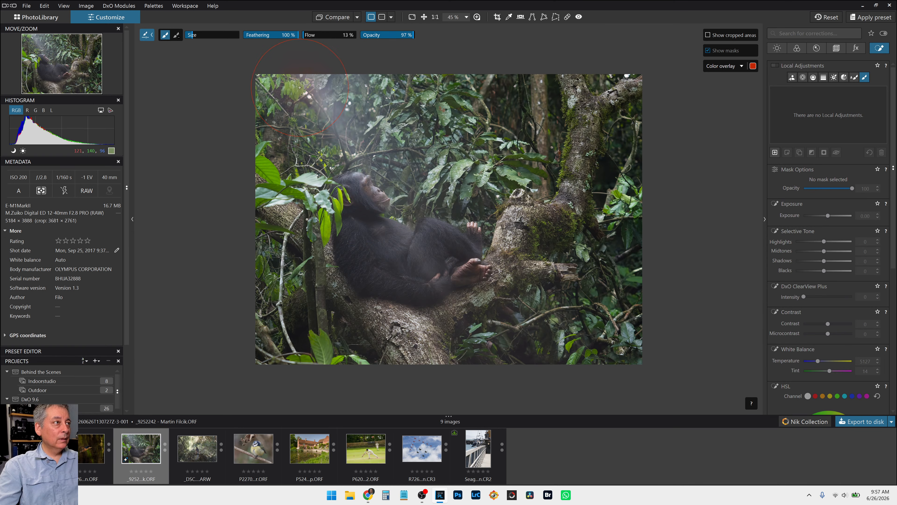
mouse_move(358, 157)
left_mouse_down()
mouse_move(490, 345)
mouse_move(464, 303)
left_mouse_up()
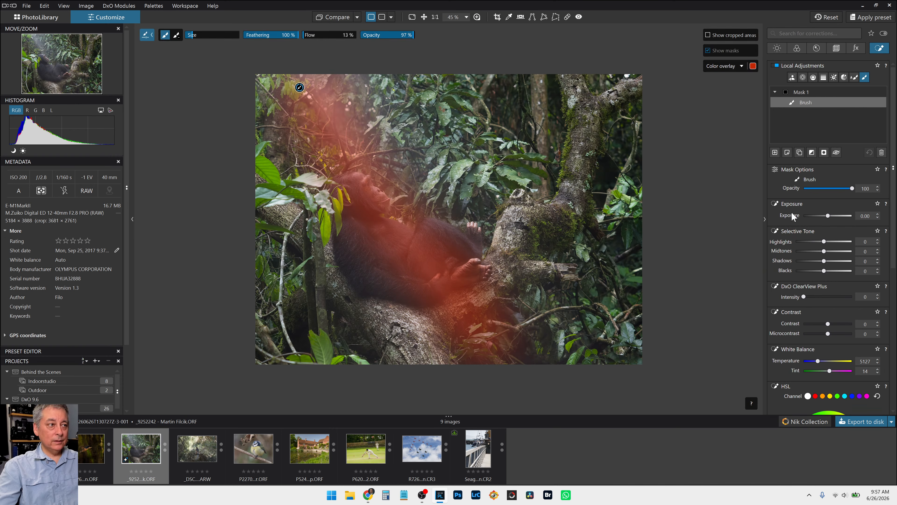
- Cut the haze in the brushed area with DxO ClearView Plus intensity 97 and Microcontrast 33
left_click(832, 297)
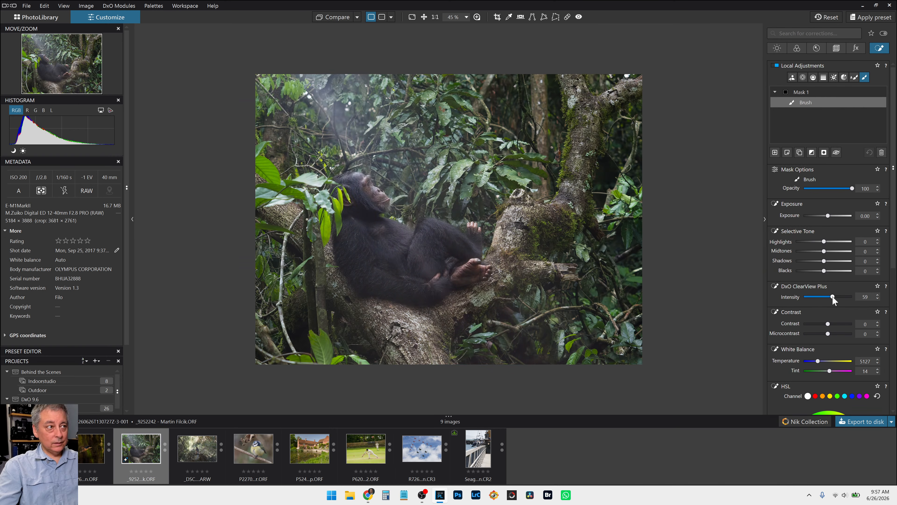
left_click_drag(832, 296, 850, 297)
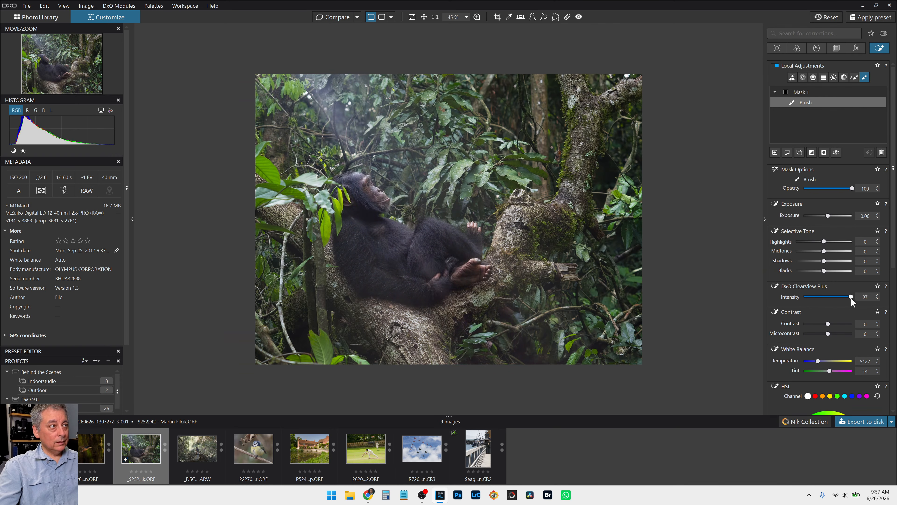
left_click(842, 335)
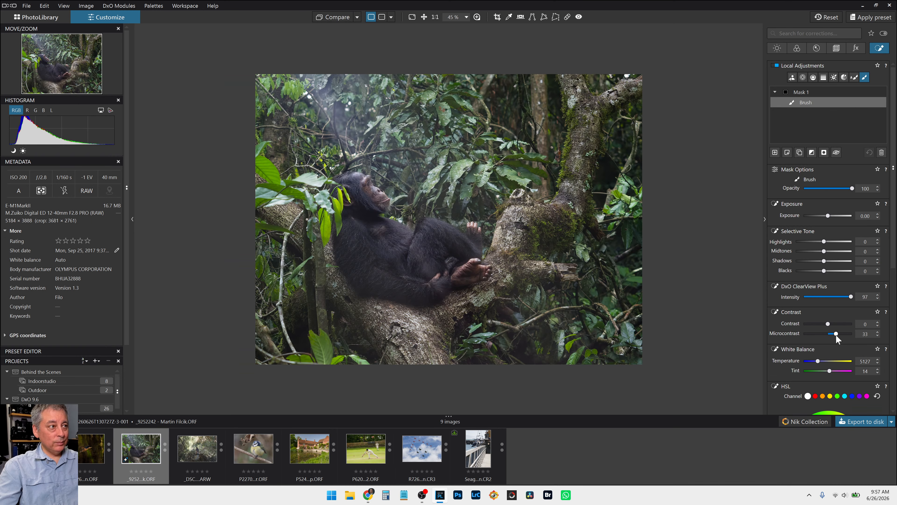
left_click_drag(842, 334, 836, 334)
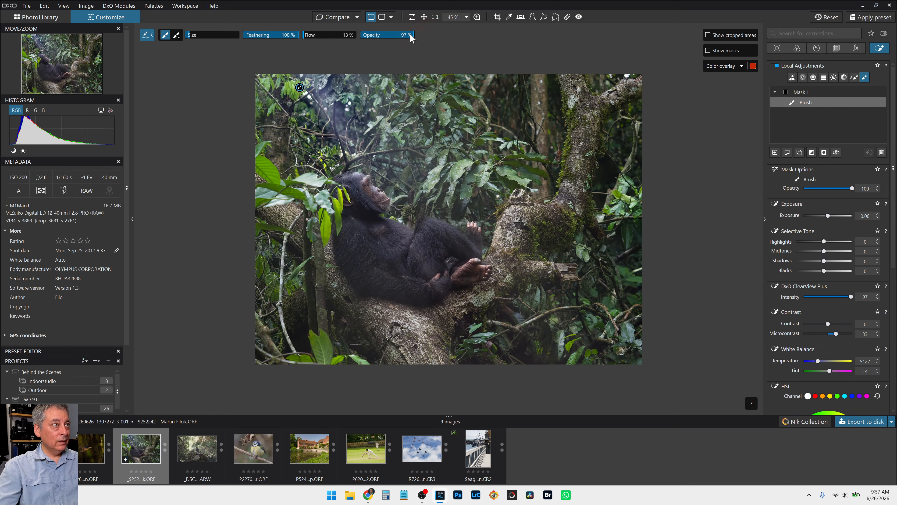
- Raise the brush opacity to 100% and set the brush mask's Highlights to -21 and Midtones to -10
left_click_drag(413, 35, 424, 36)
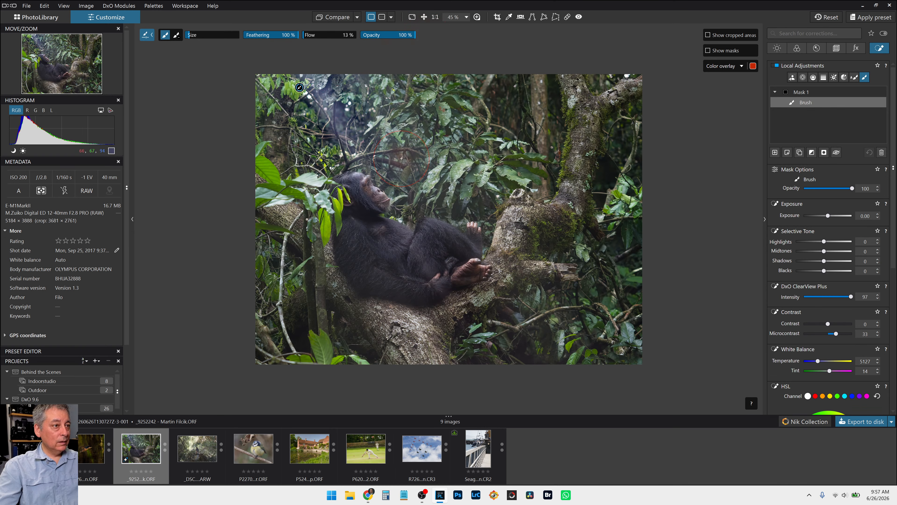
scroll(502, 332, "up", 2)
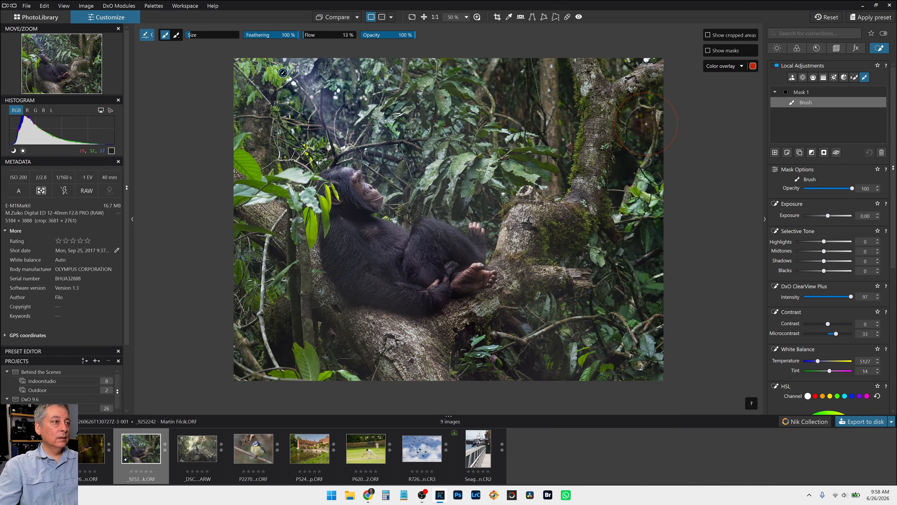
left_click(814, 241)
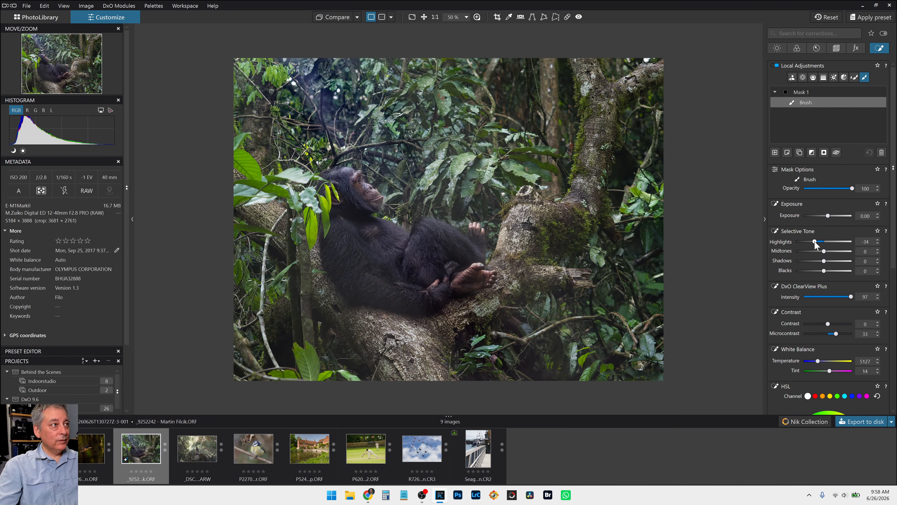
left_click_drag(815, 241, 818, 241)
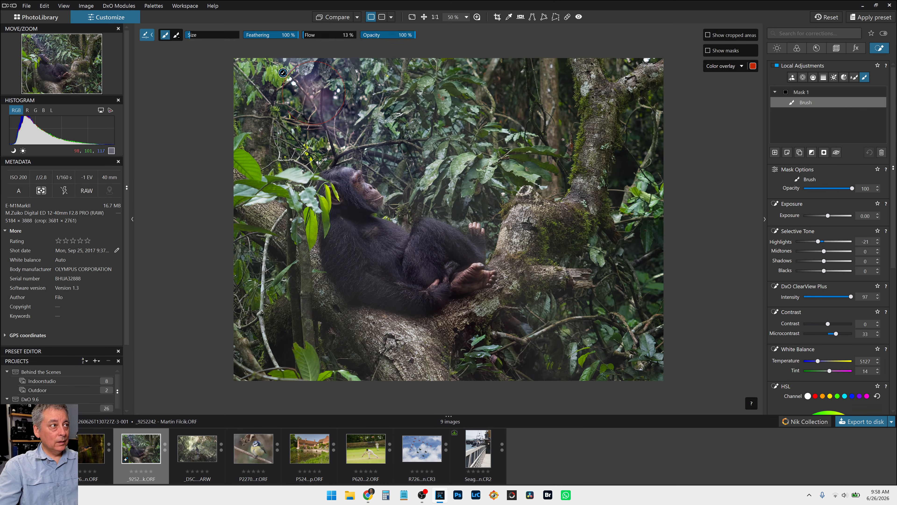
left_click_drag(824, 251, 820, 252)
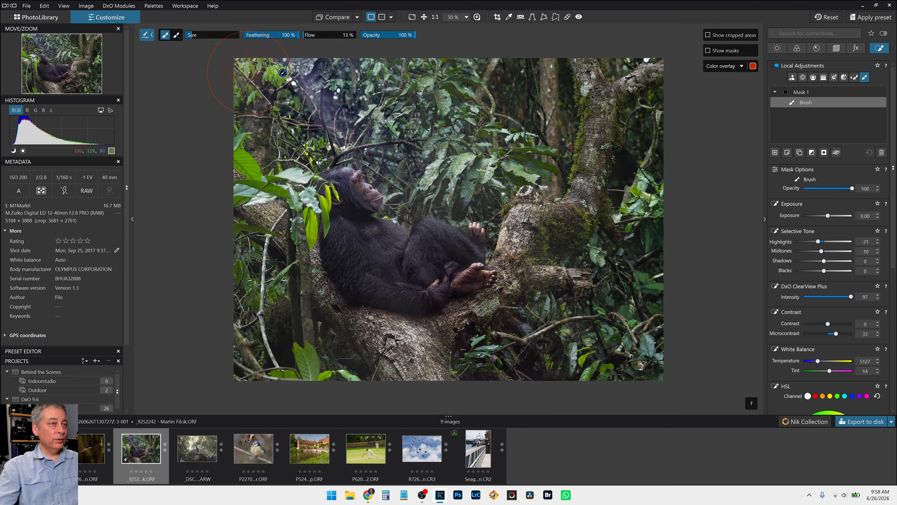
- Enable DxO ClearView Plus for the whole photo and set its intensity to 28
left_click(777, 48)
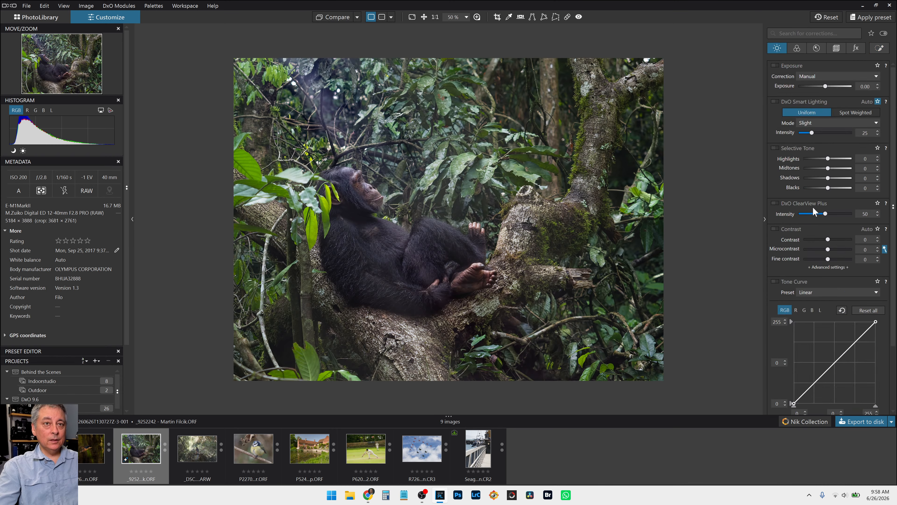
left_click(776, 203)
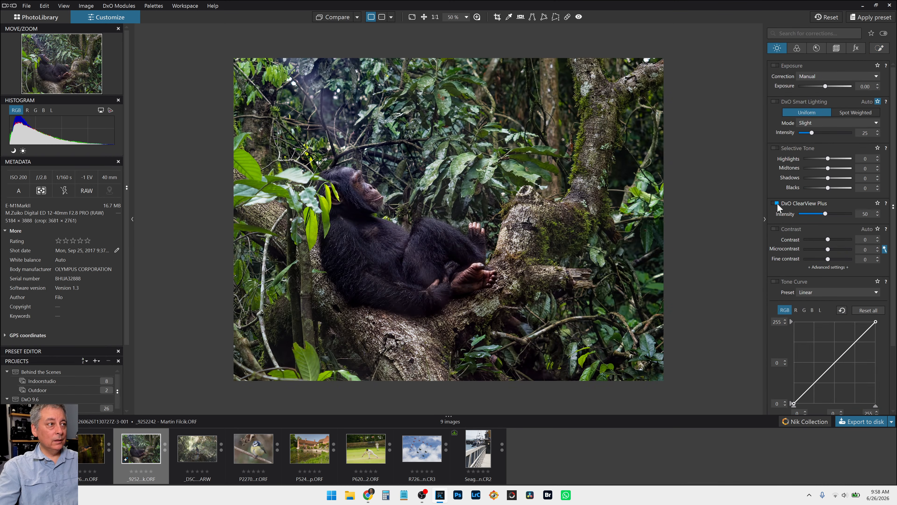
left_click(808, 214)
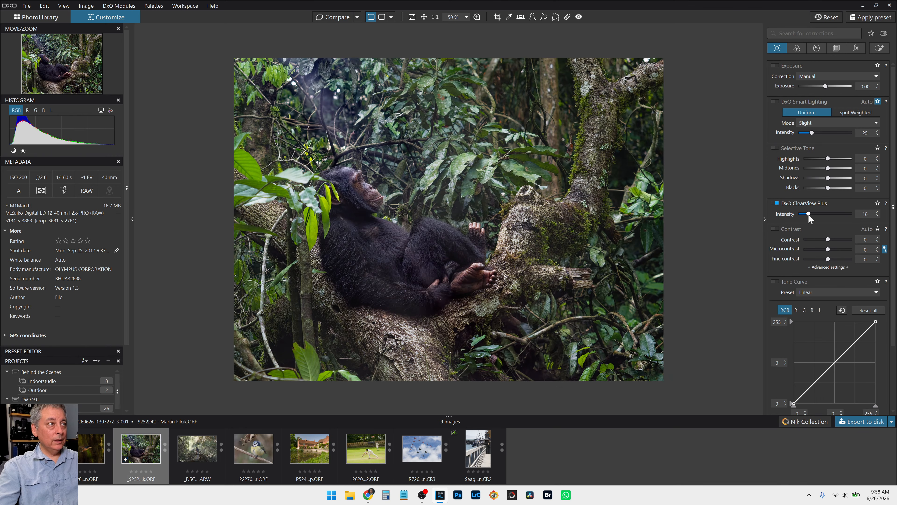
left_click_drag(810, 215, 813, 214)
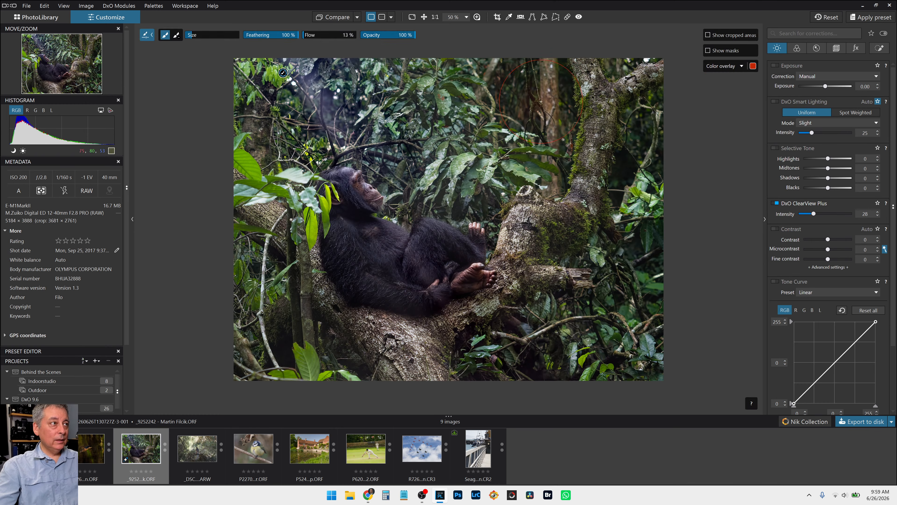
- Add a local adjustment control point on the hazy foliage above the chimpanzee's head and shrink its circle to roughly half the radius
left_click(880, 49)
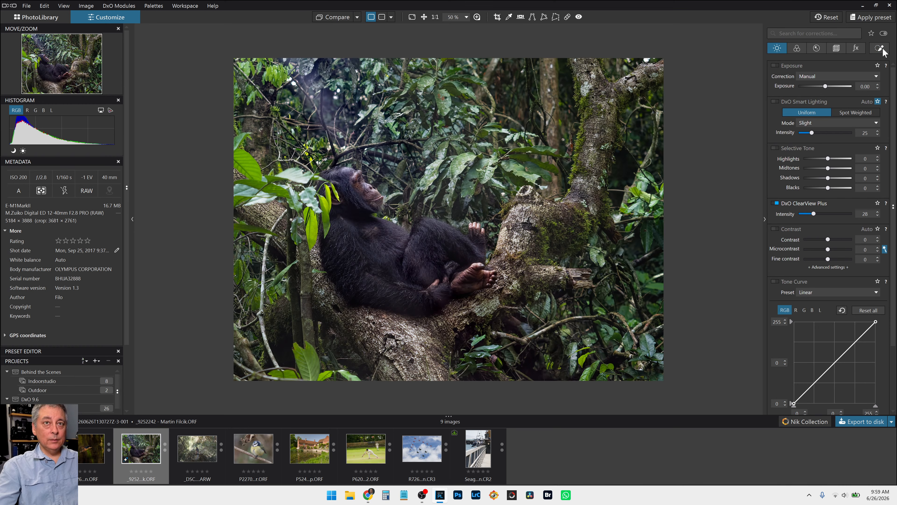
left_click(805, 77)
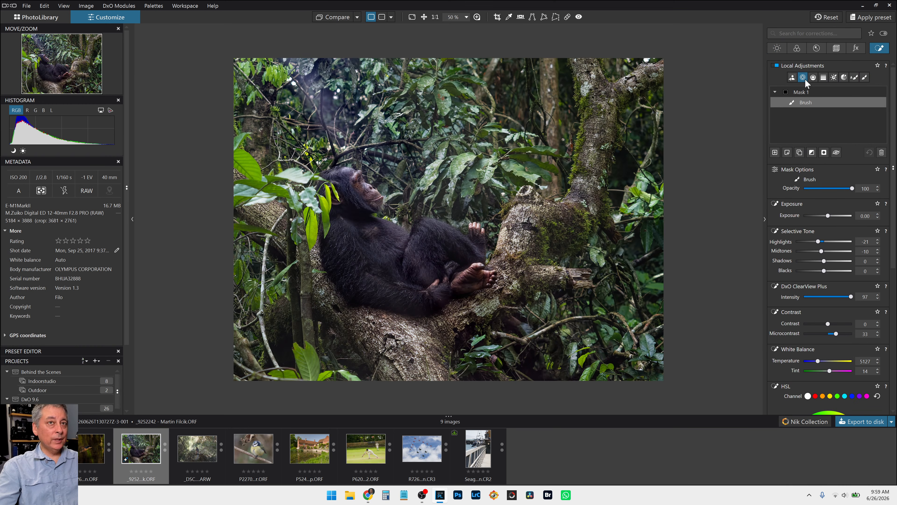
mouse_move(797, 91)
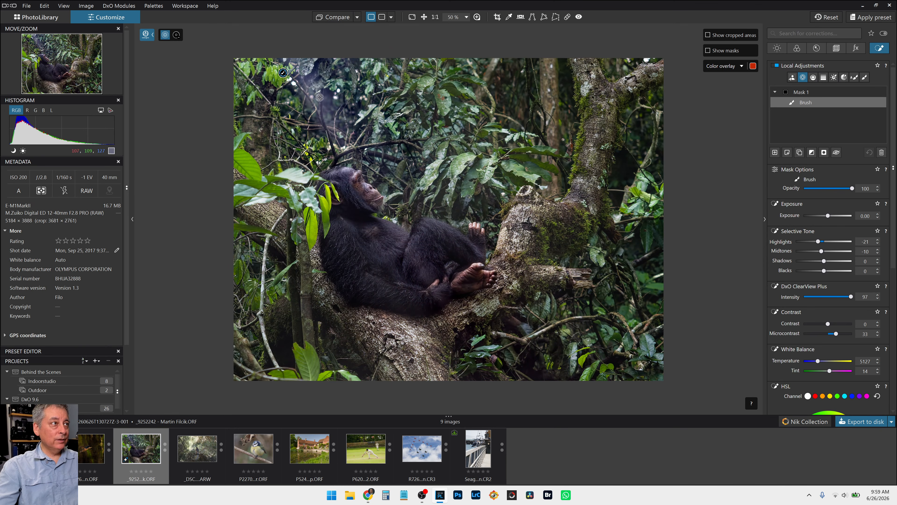
left_click(316, 97)
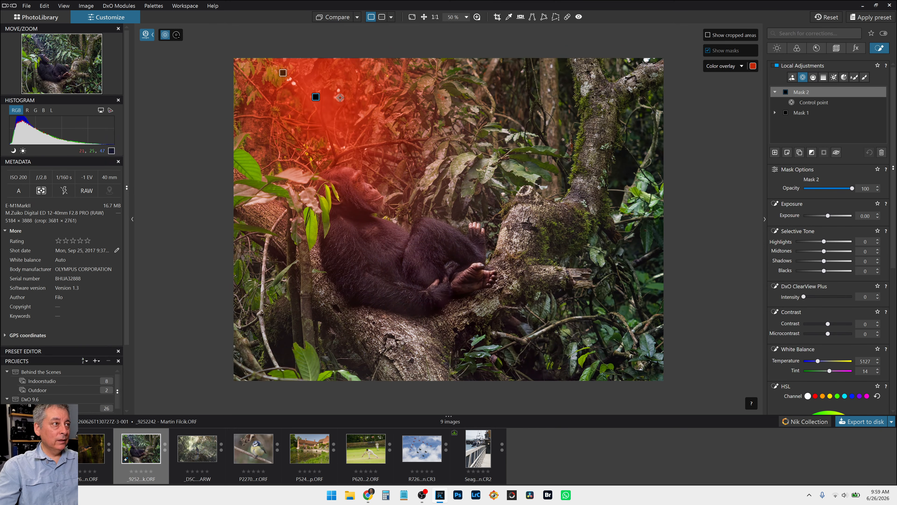
left_click(315, 96)
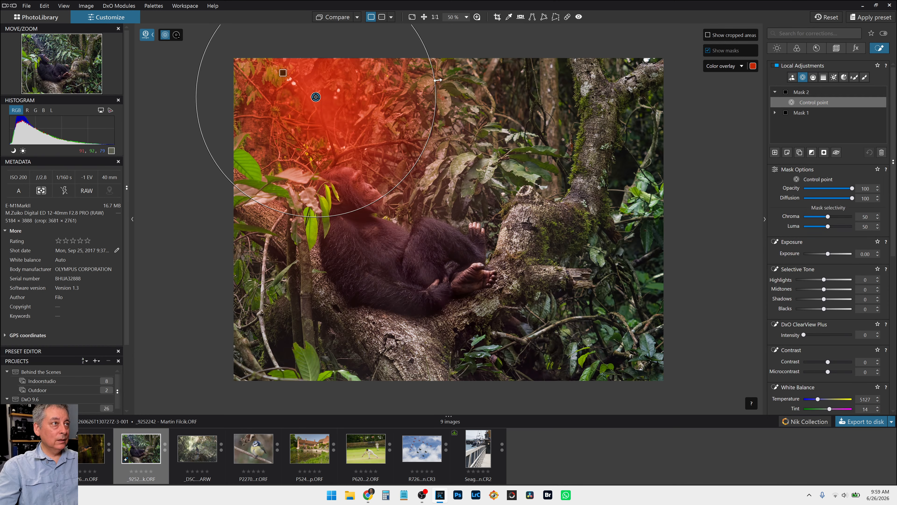
left_click_drag(424, 82, 366, 91)
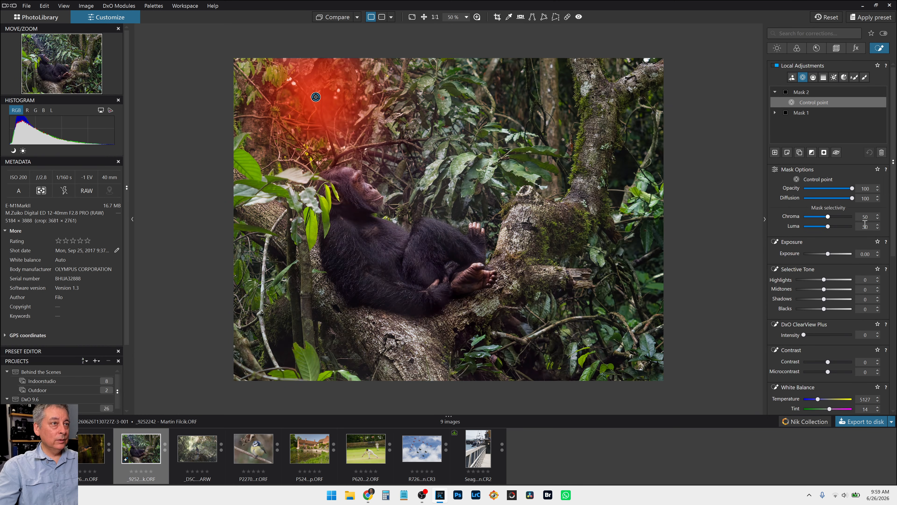
- Set the control point's DxO ClearView Plus intensity to 63 and its Microcontrast to 24
scroll(833, 270, "down", 2)
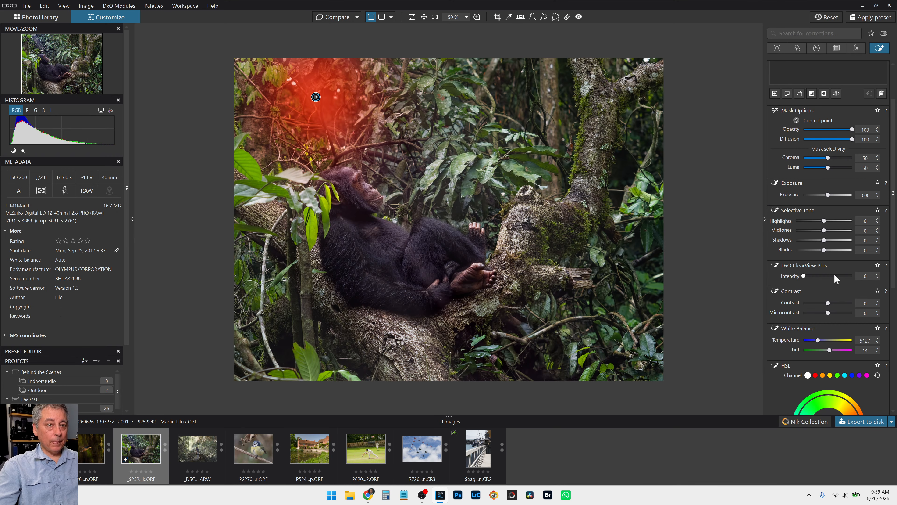
left_click(834, 275)
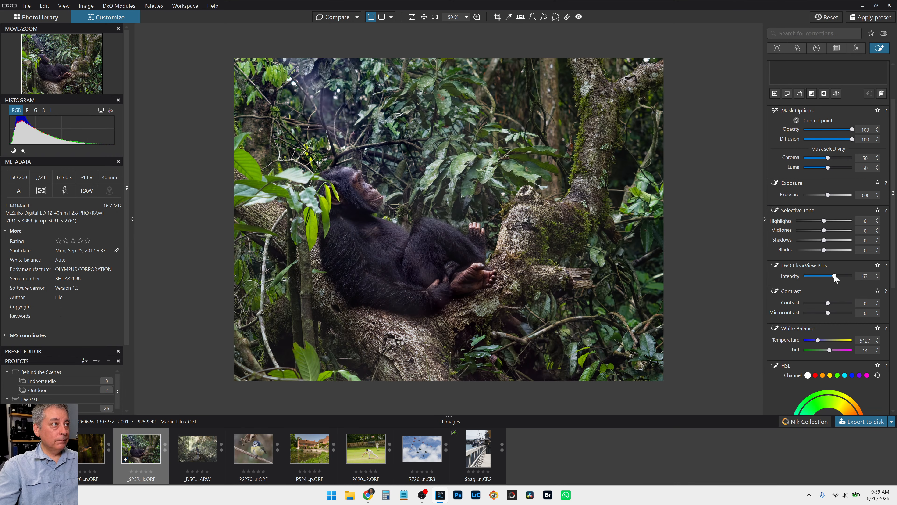
left_click(833, 312)
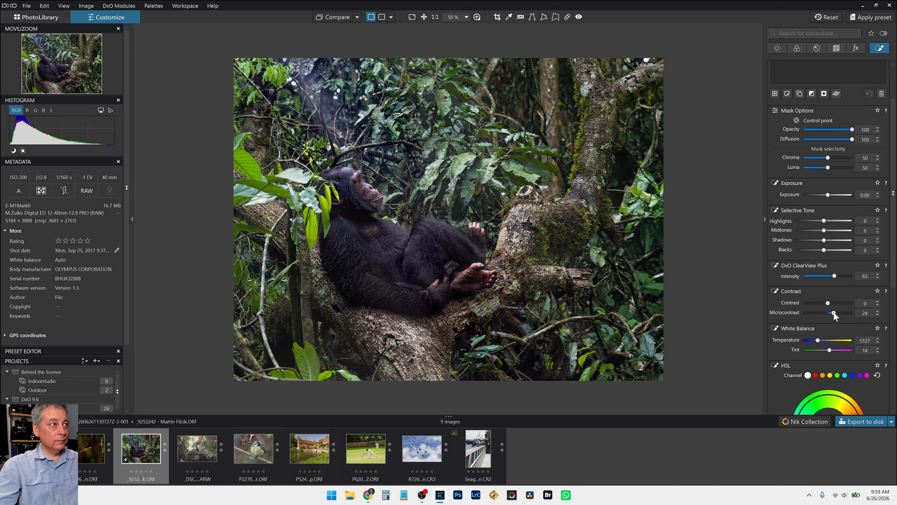
- Darken the control point area with Blacks -32, Shadows -16 and Midtones -12, and check the result up close
left_click(812, 249)
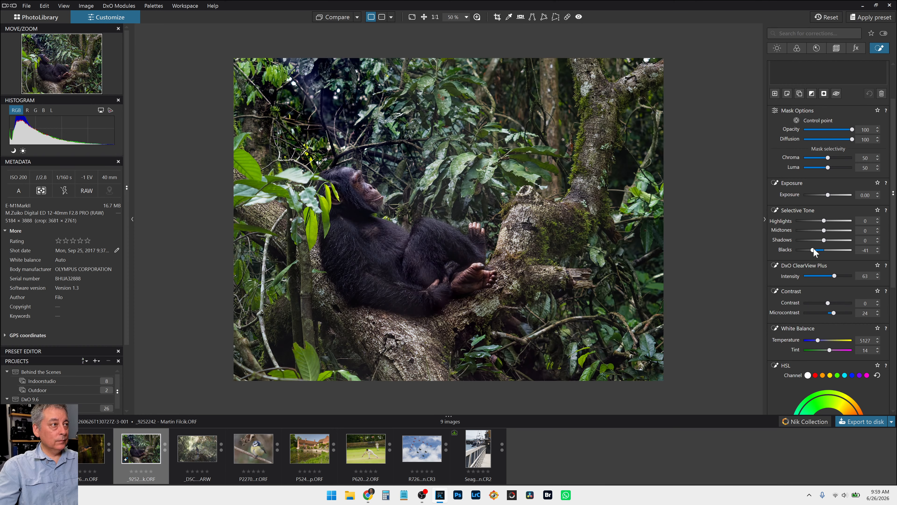
left_click_drag(812, 249, 815, 249)
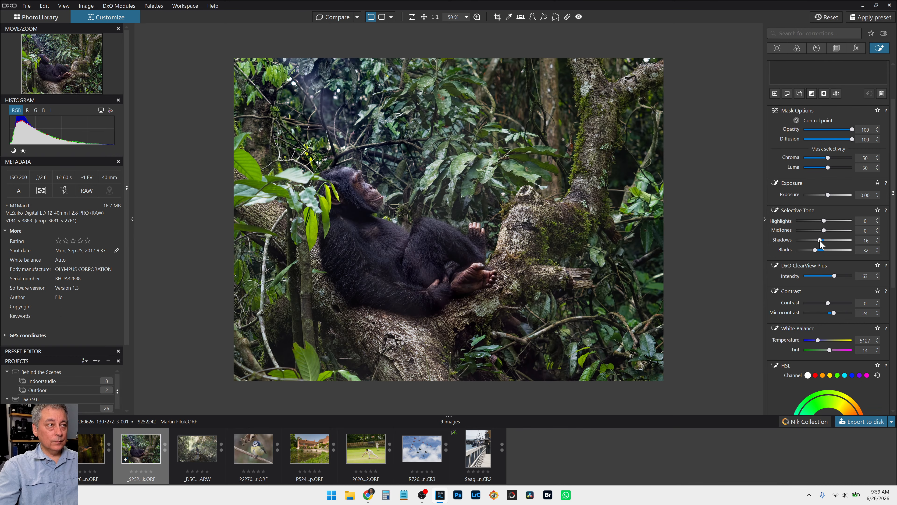
left_click(820, 230)
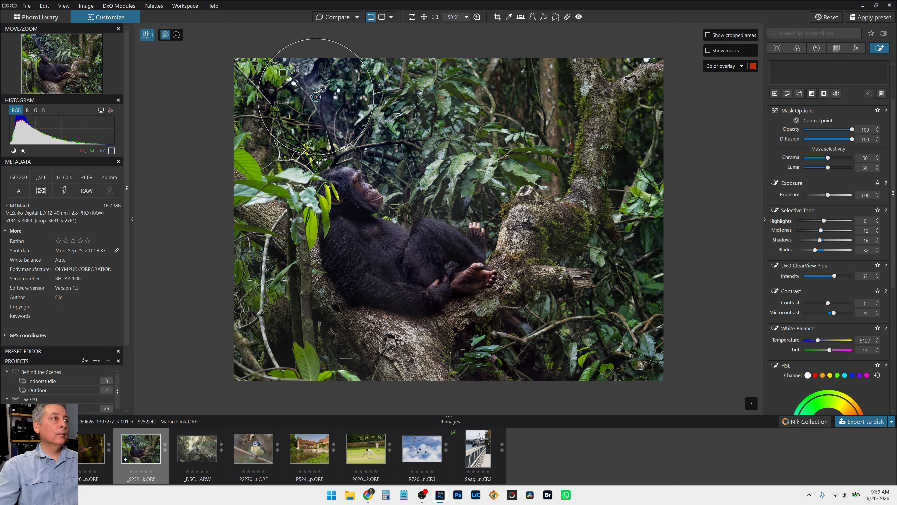
scroll(317, 97, "up", 4)
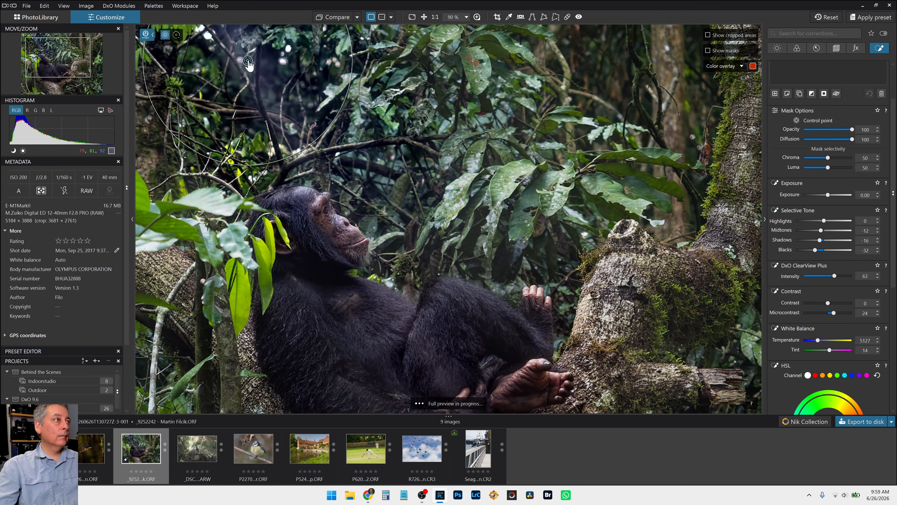
- Shift the control point slightly up and left in the foliage, and set its mask selectivity to Chroma 20 and Luma 40
mouse_move(249, 64)
left_mouse_down()
mouse_move(237, 74)
mouse_move(239, 51)
left_mouse_up()
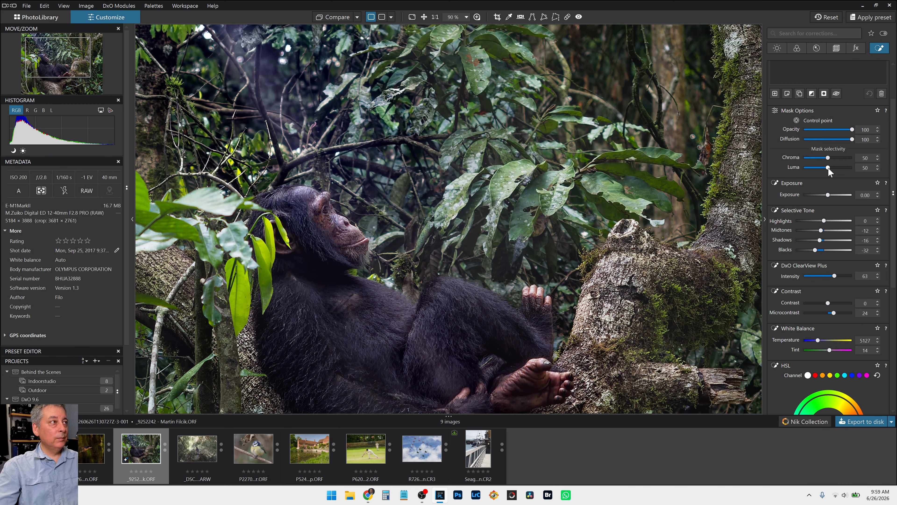
scroll(828, 168, "down", 2)
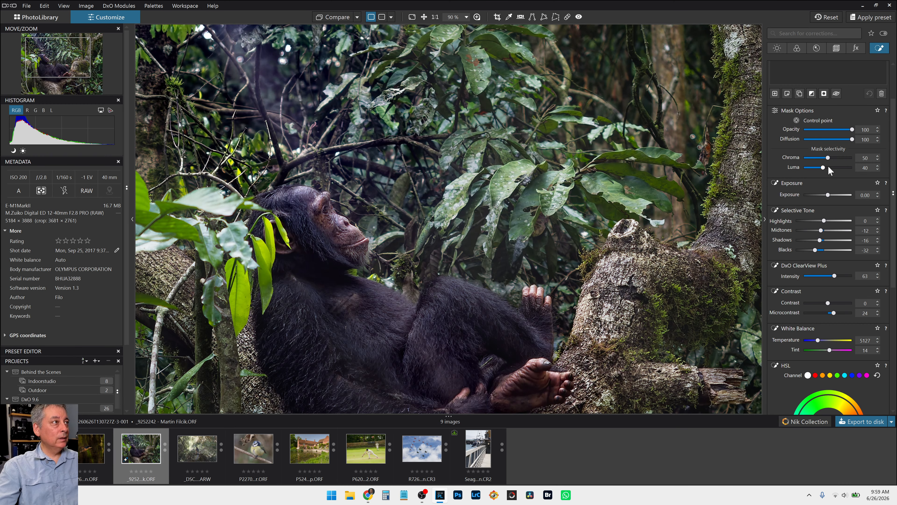
scroll(829, 162, "down", 3)
scroll(829, 163, "down", 3)
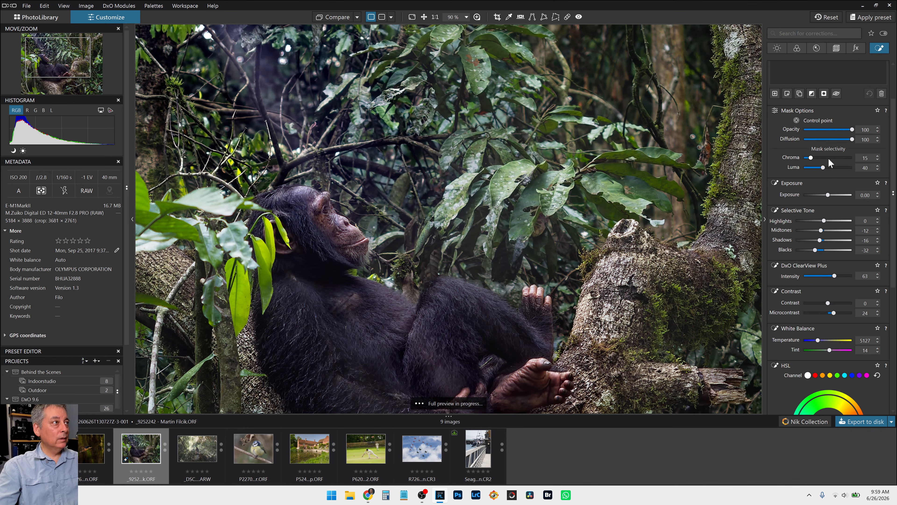
scroll(829, 162, "up", 1)
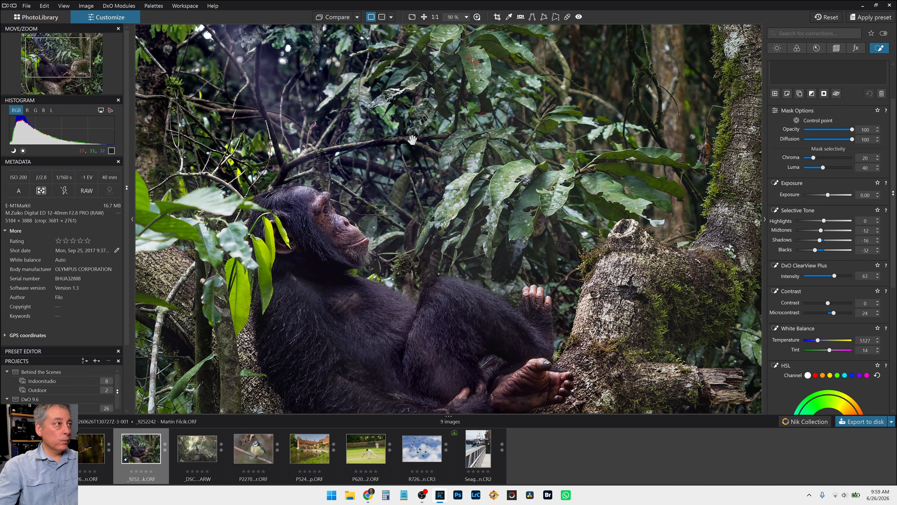
scroll(447, 118, "down", 2)
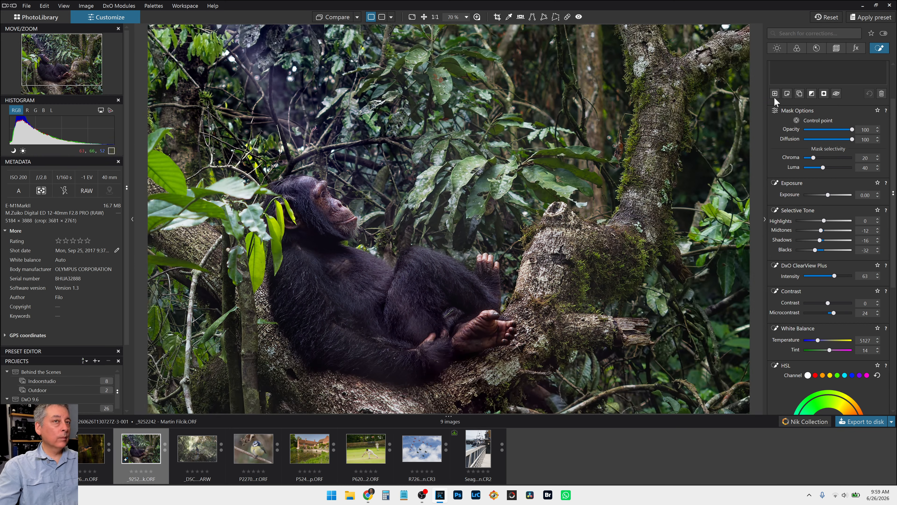
- Enlarge the control point's circle slightly and compare the photo with its effect hidden and shown
scroll(774, 96, "up", 3)
left_click(803, 77)
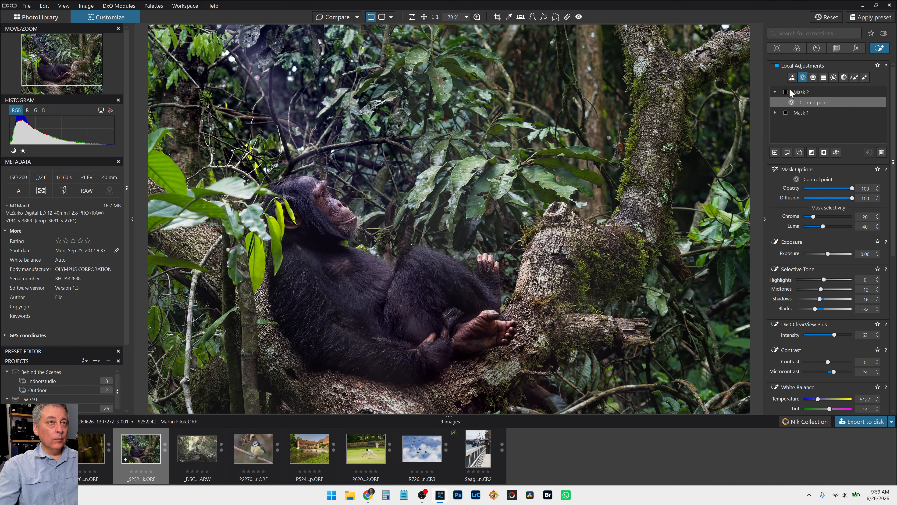
left_click(255, 71)
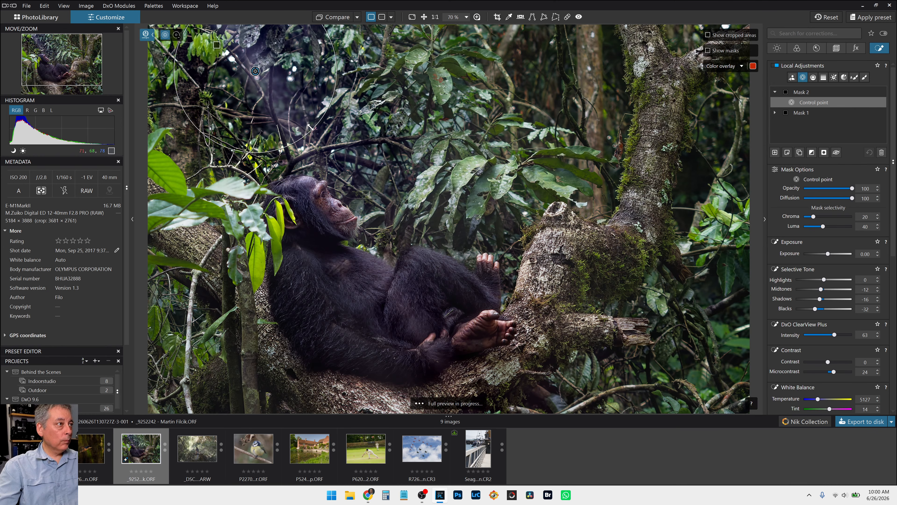
left_click_drag(310, 126, 321, 136)
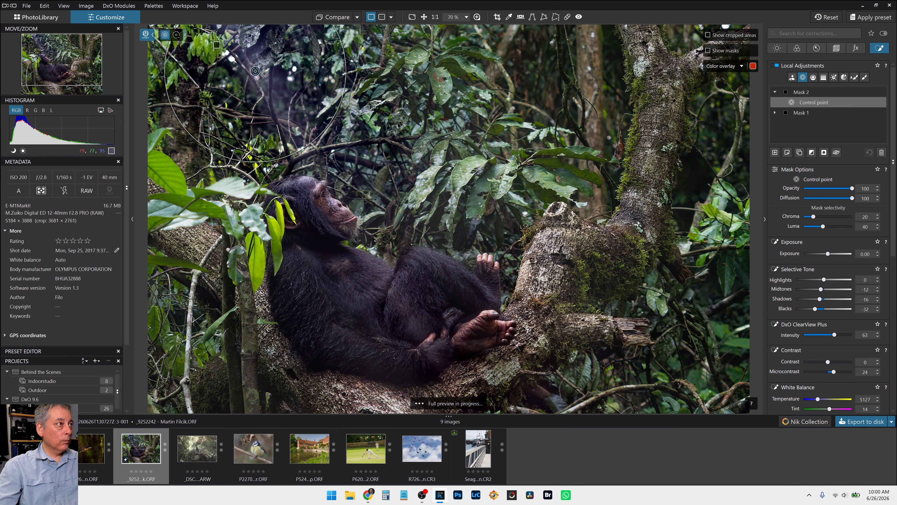
left_click(837, 154)
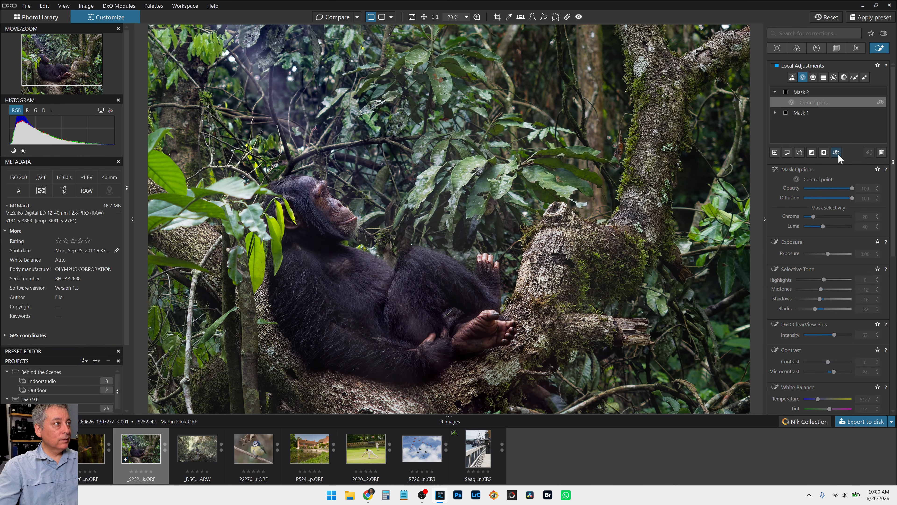
left_click(838, 155)
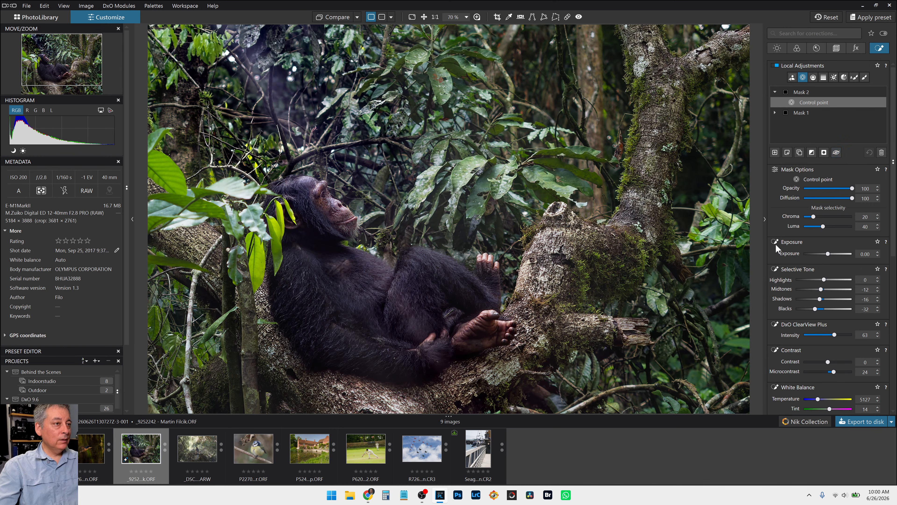
- Set the control point's Blacks to -20 and Shadows to -16 while viewing the whole photo
scroll(624, 256, "down", 3)
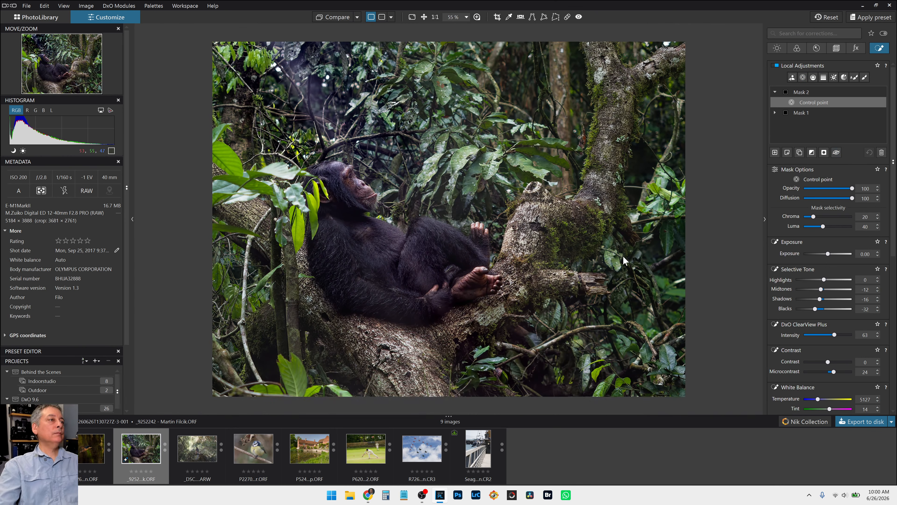
scroll(622, 256, "down", 1)
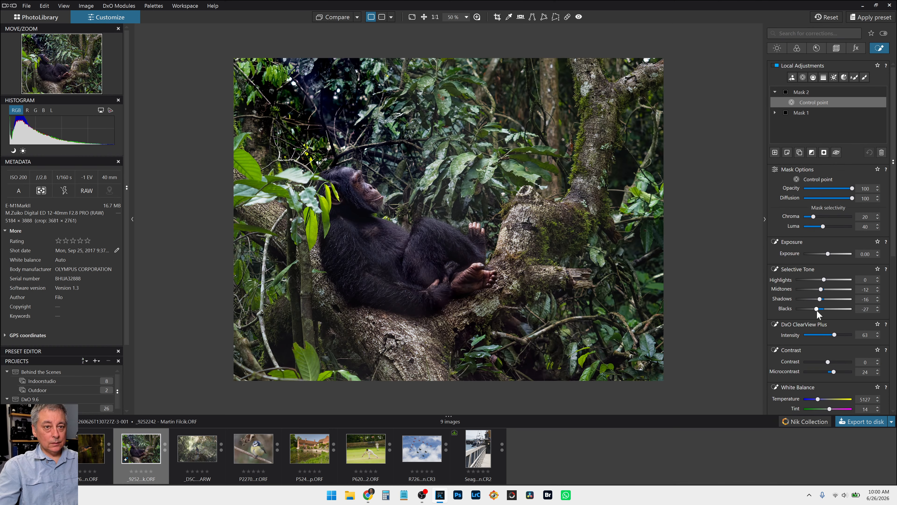
left_click_drag(817, 309, 819, 310)
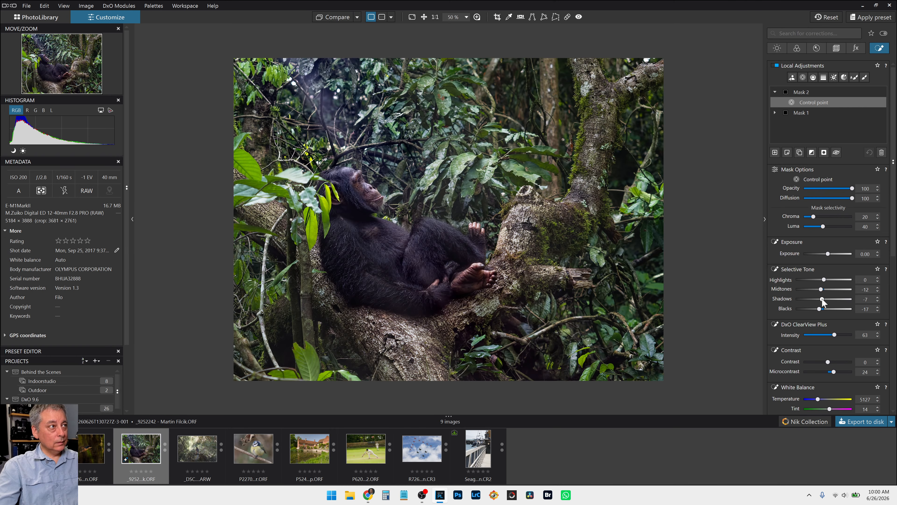
left_click_drag(821, 298, 819, 303)
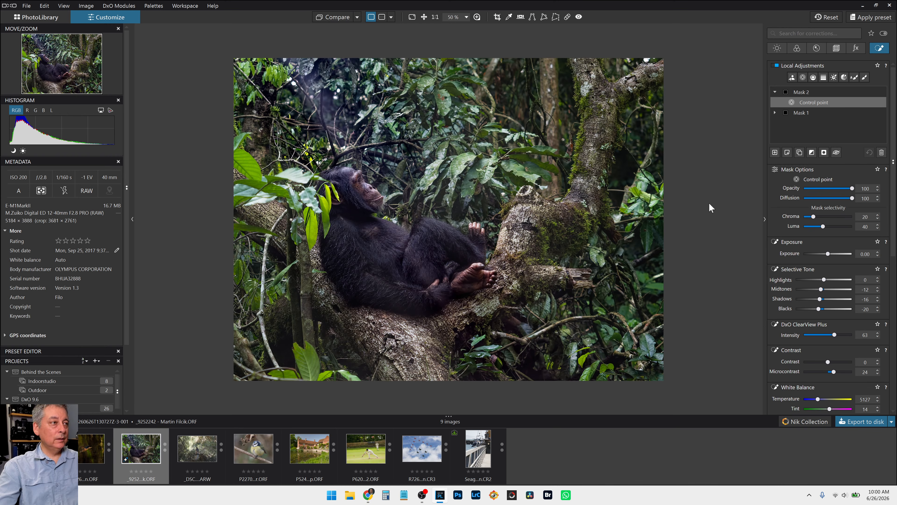
scroll(710, 209, "up", 1)
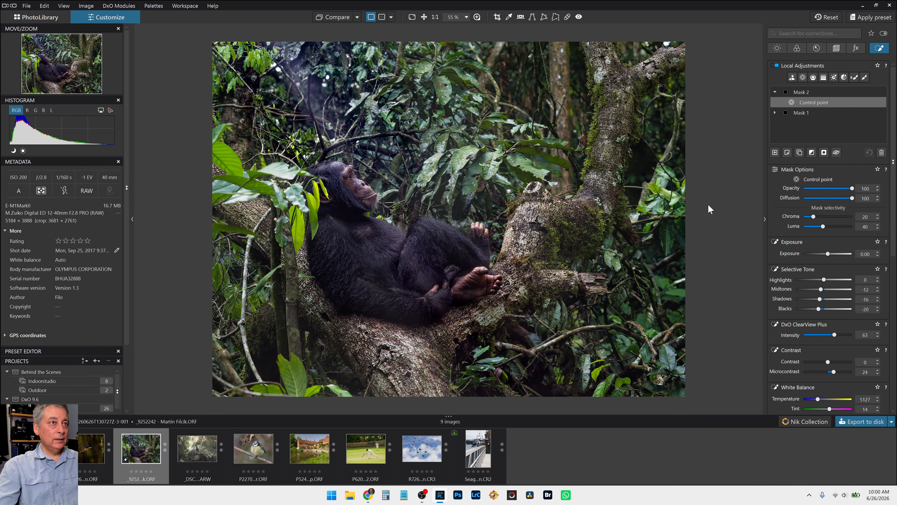
- Add a control line mask diagonally across the photo, sample the chimpanzee's face for it, and set its Luma selectivity to 55
left_click(812, 78)
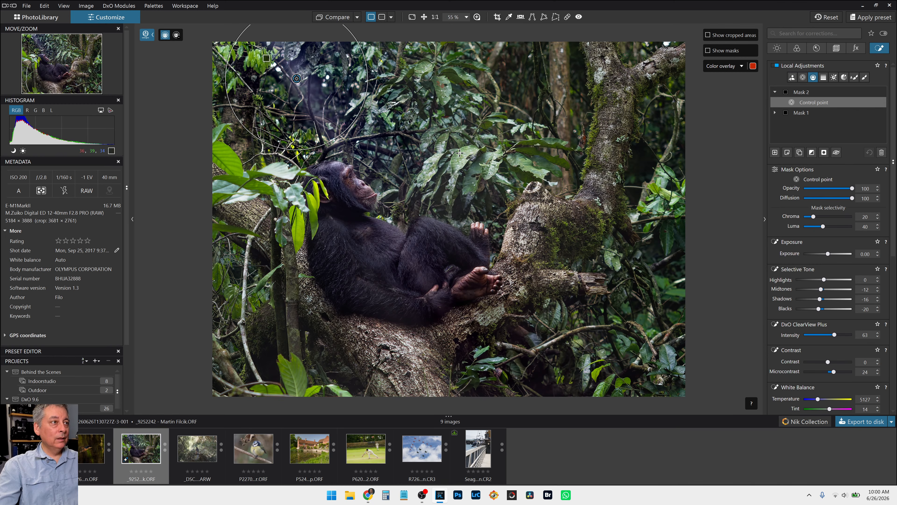
left_click_drag(490, 138, 205, 312)
key("m")
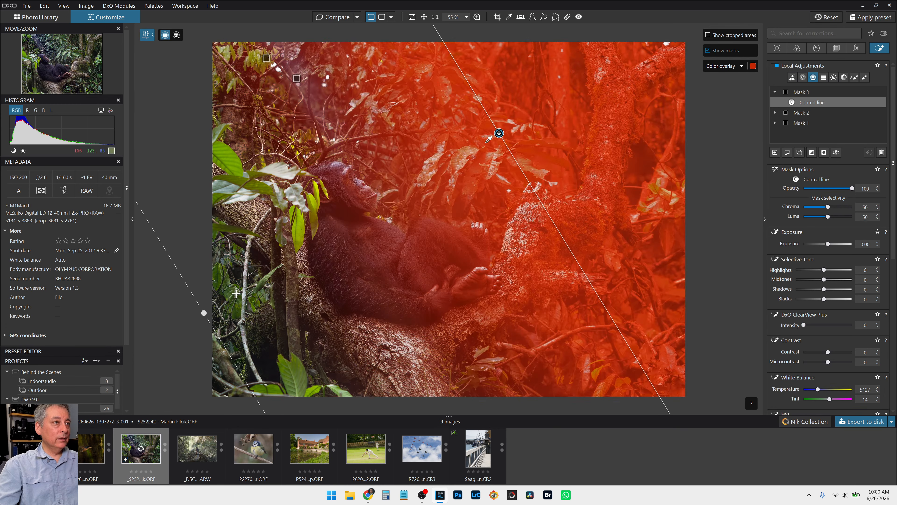
left_click_drag(500, 134, 482, 148)
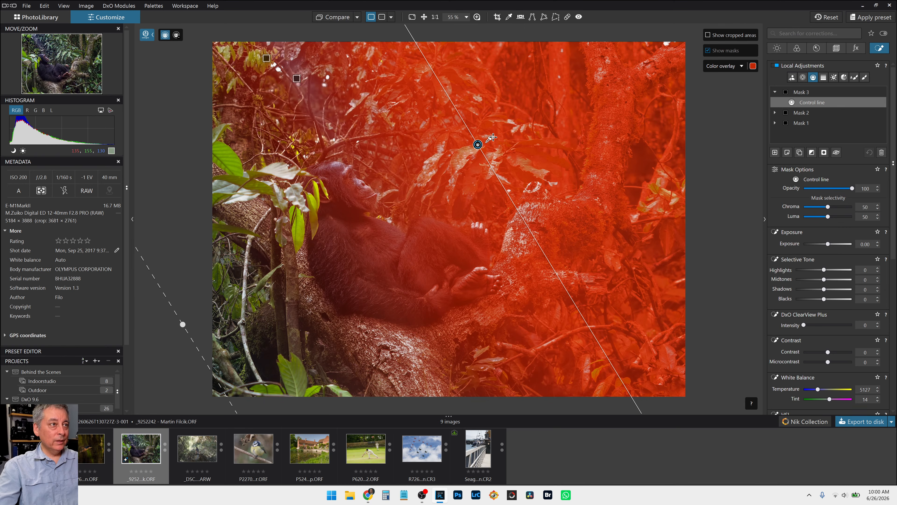
left_click(368, 184)
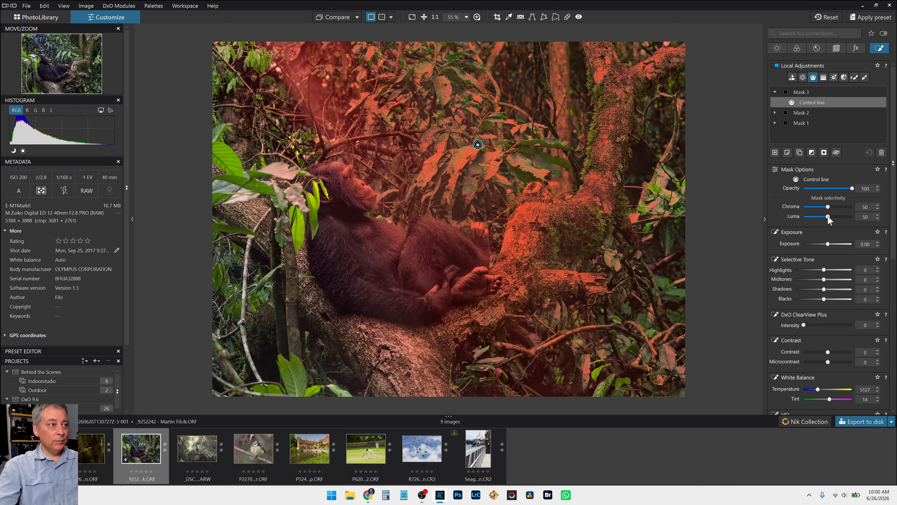
scroll(828, 216, "up", 1)
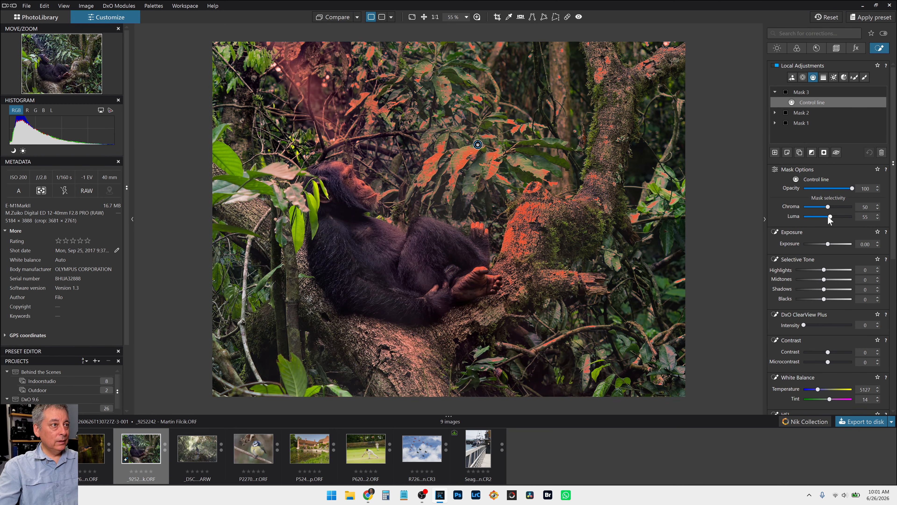
- Warm the control line's area with a White Balance Temperature of 7759 and a Tint of 14
scroll(834, 298, "down", 1)
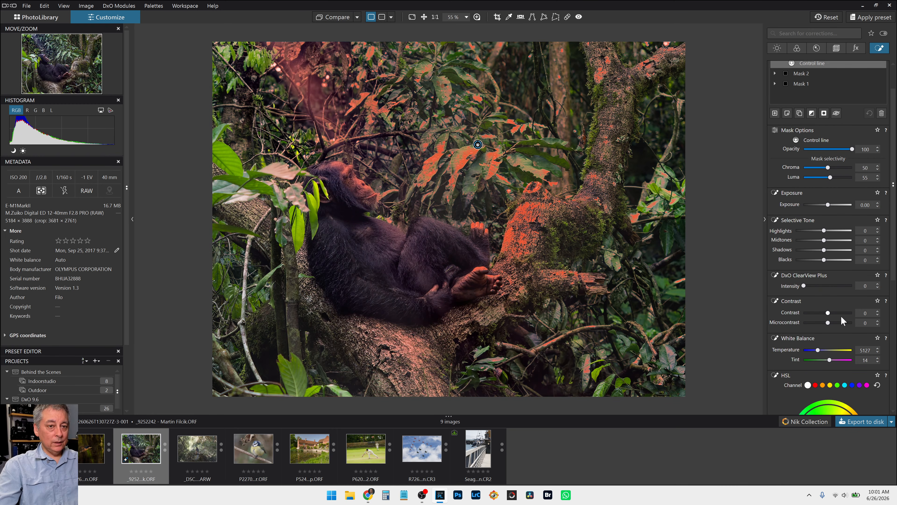
left_click(819, 349)
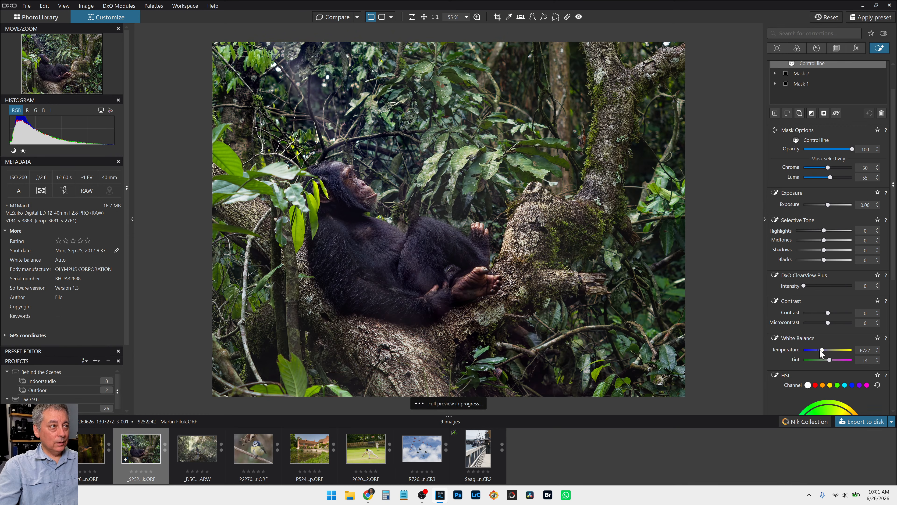
scroll(819, 349, "up", 3)
left_click_drag(821, 349, 826, 350)
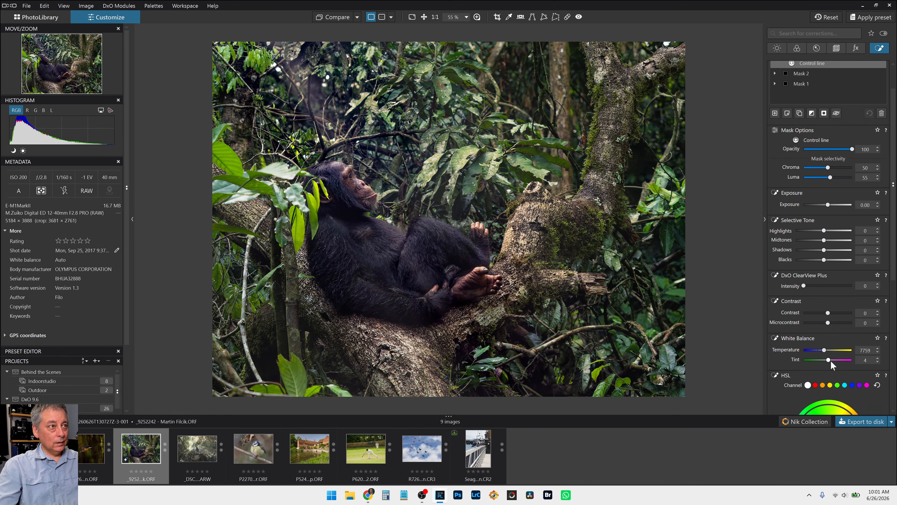
left_click(831, 360)
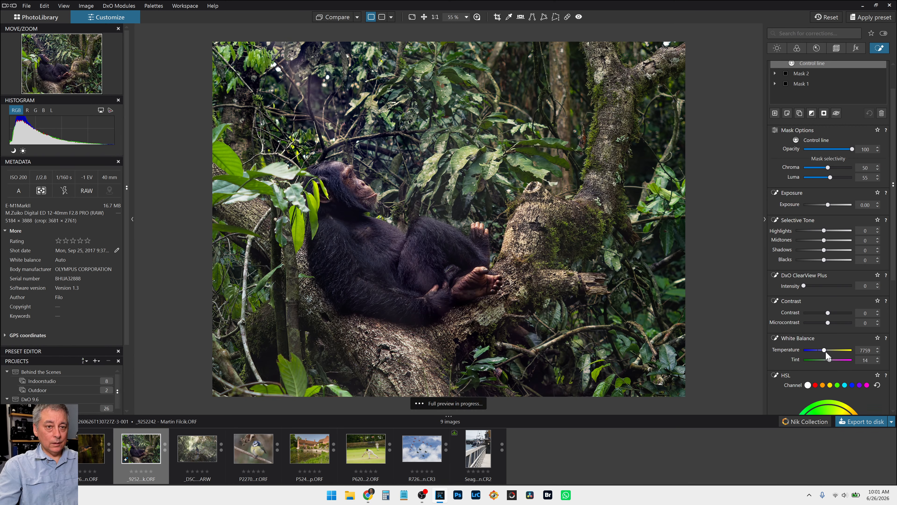
- Set the control line's mask selectivity to Chroma 0 and Luma 60
double_click(830, 175)
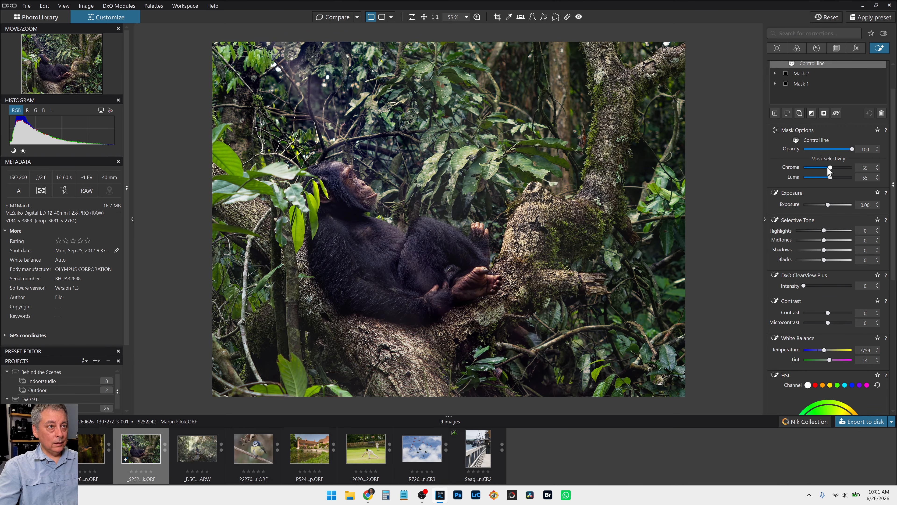
scroll(827, 168, "down", 2)
scroll(827, 168, "down", 4)
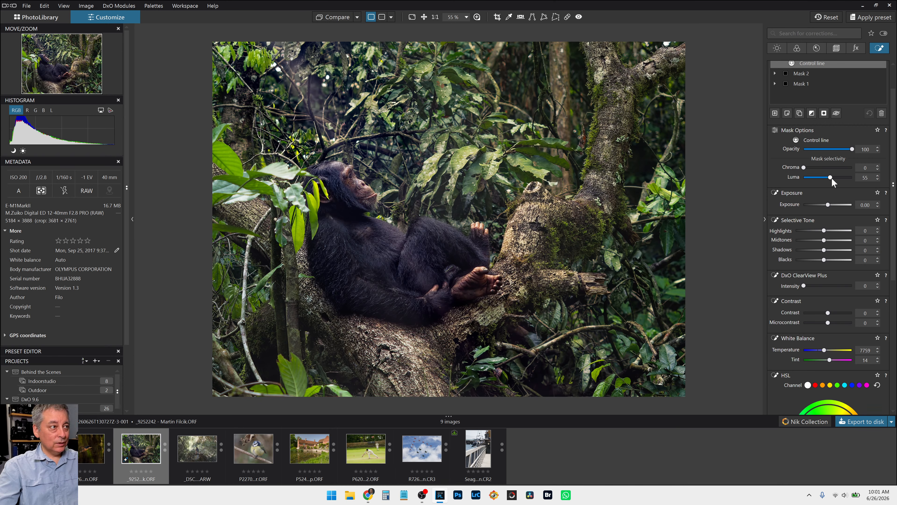
double_click(831, 177)
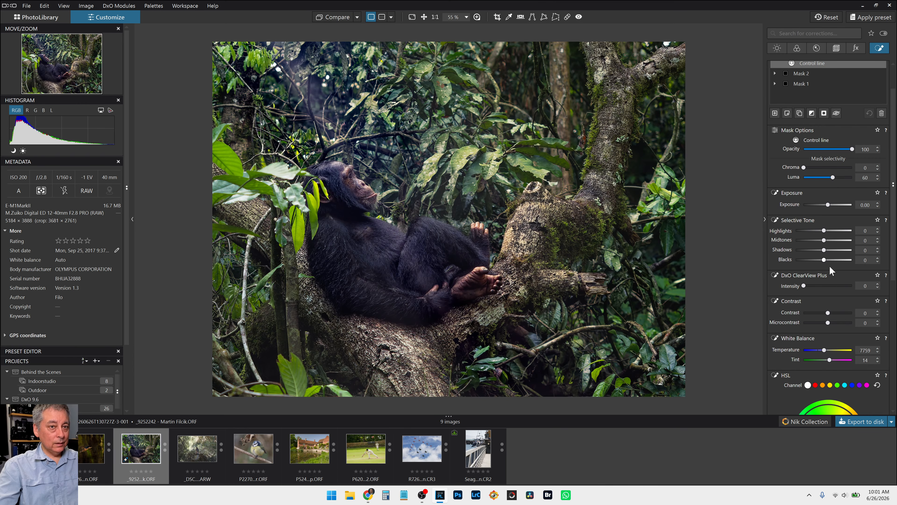
- Set the control line's White Balance Temperature to 6443 and move the line slightly toward the chimpanzee
scroll(823, 320, "down", 1)
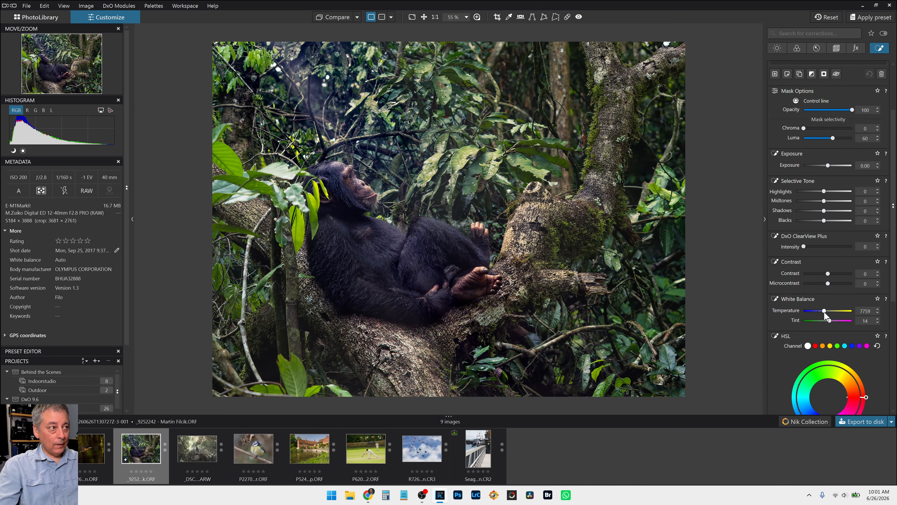
left_click_drag(824, 312, 821, 312)
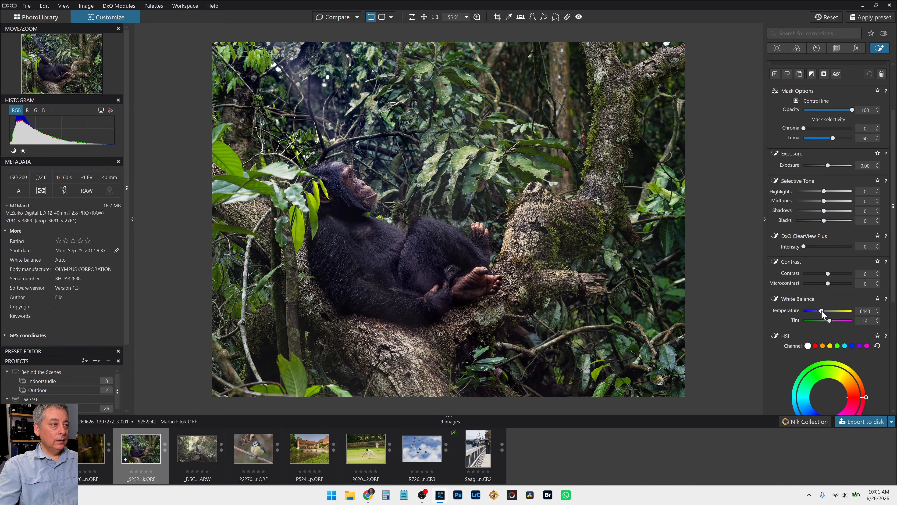
mouse_move(477, 145)
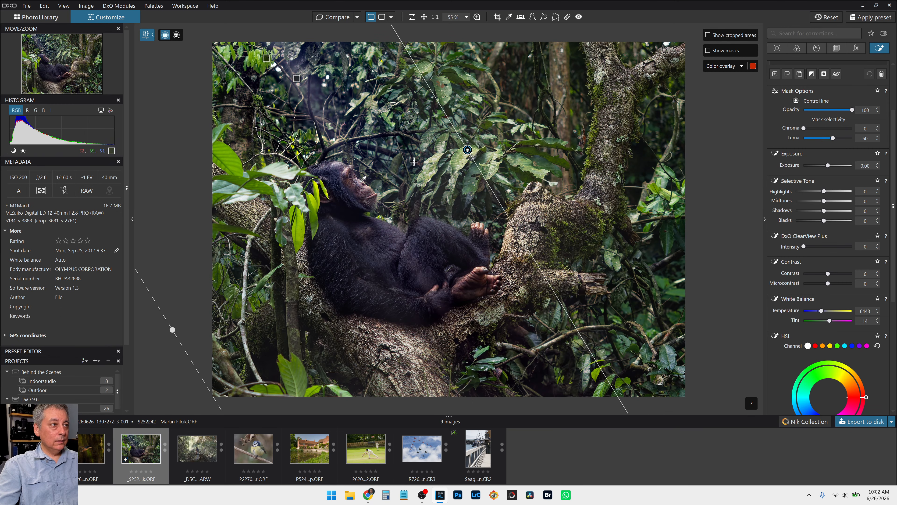
- Inspect the chimpanzee's face up close and check the control line's coverage with the mask overlay
scroll(354, 170, "up", 1)
scroll(354, 170, "up", 5)
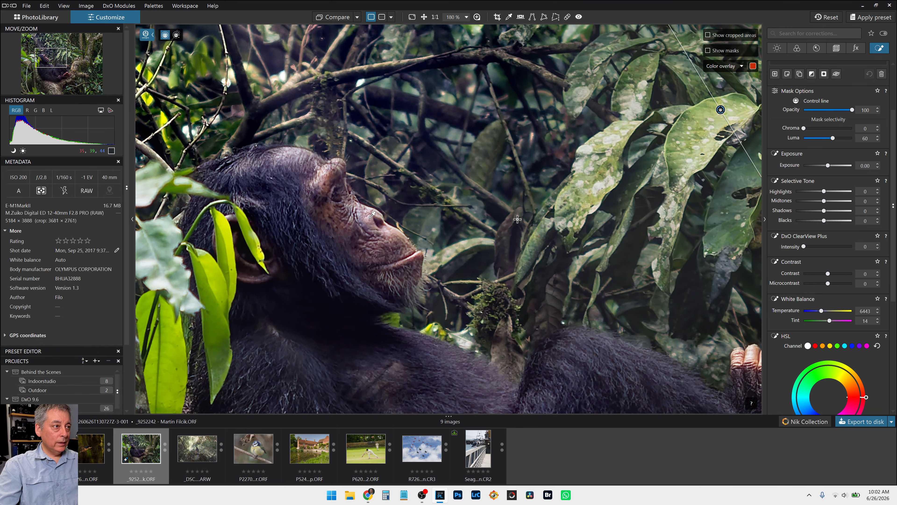
scroll(517, 218, "down", 5)
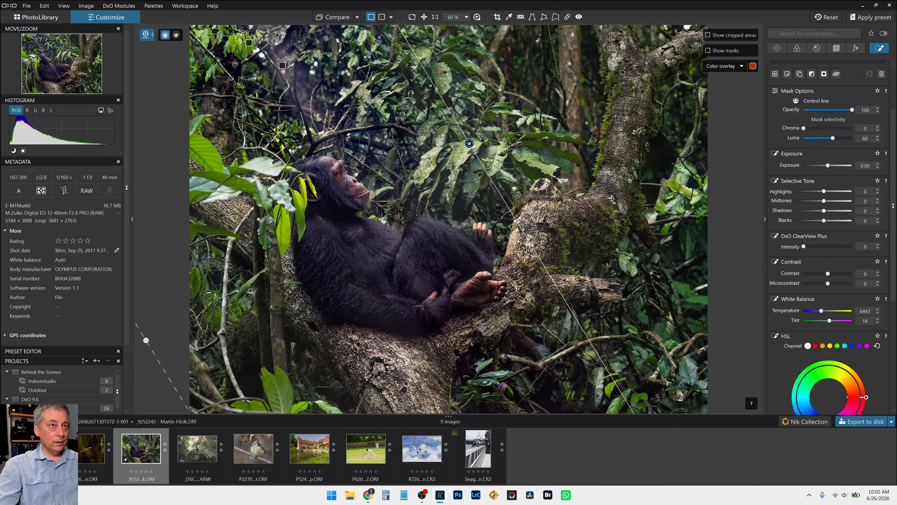
scroll(517, 219, "down", 1)
left_click(708, 50)
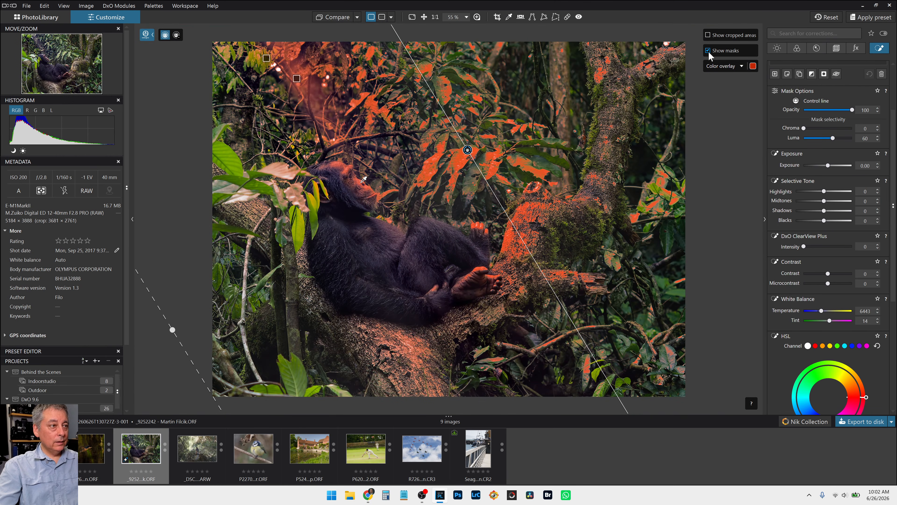
left_click(708, 50)
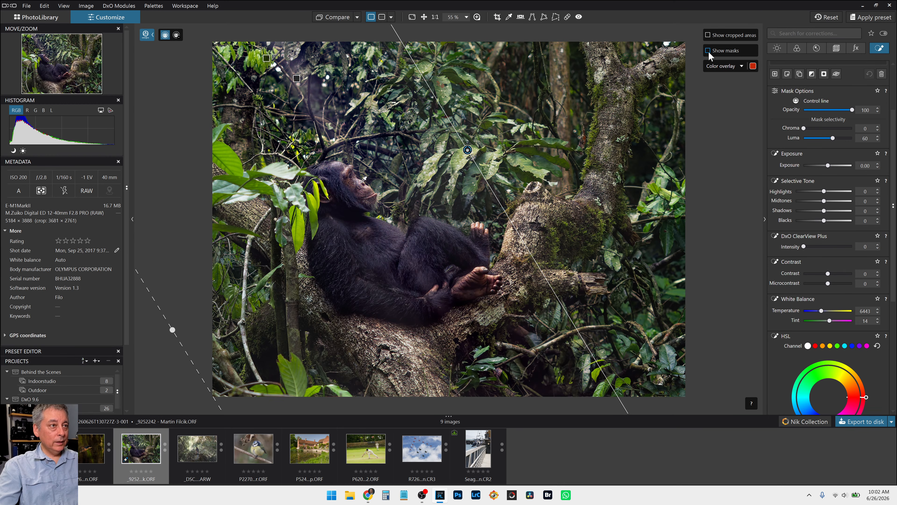
left_click(708, 50)
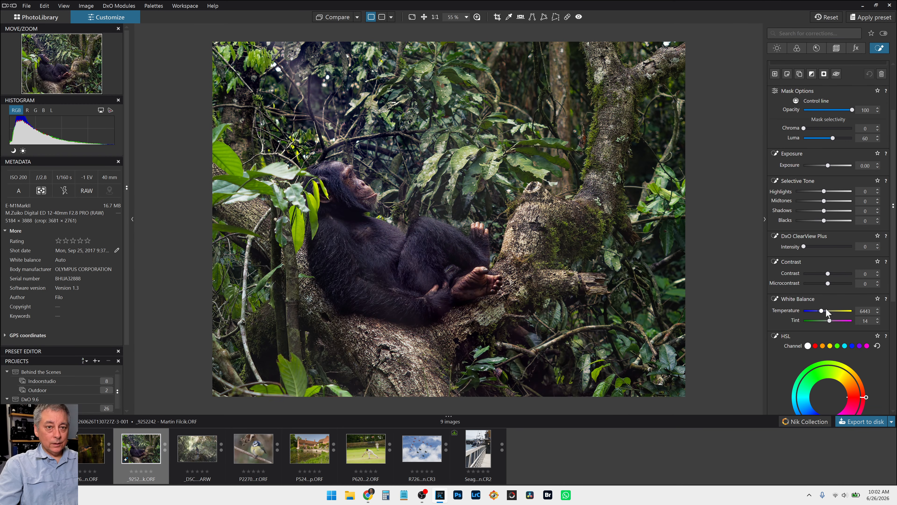
- Set the control line's White Balance Temperature to 8783
left_click_drag(822, 310, 827, 311)
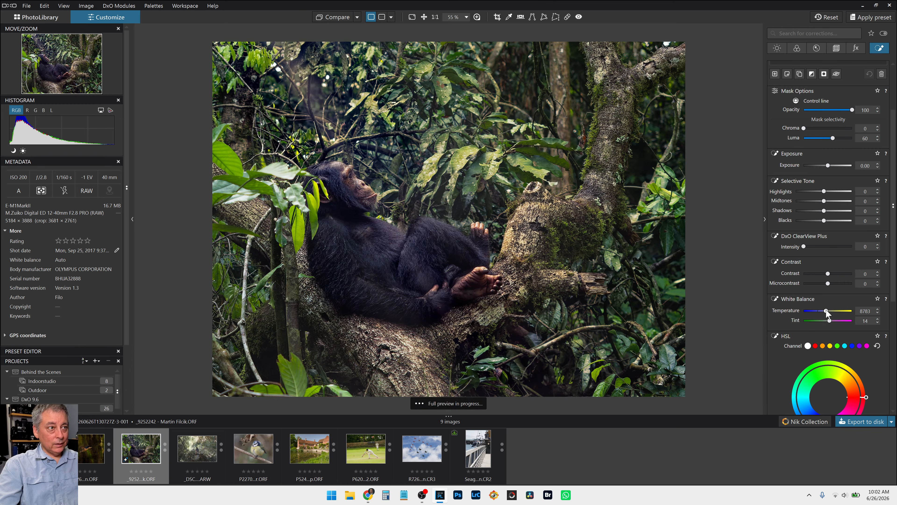
- Try a cooler RAW White Balance for the whole photo with Temperature 4255 and Tint 4, and restore the As Shot setting
left_click(796, 48)
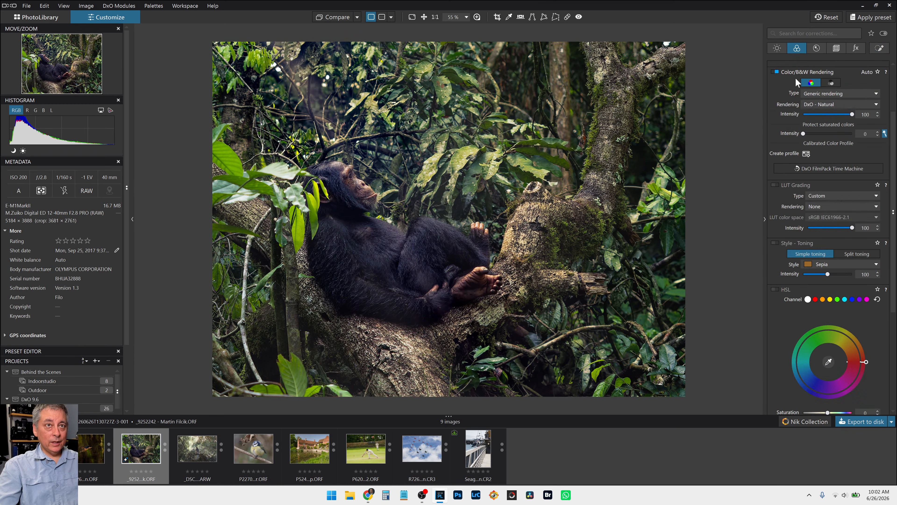
scroll(826, 230, "down", 4)
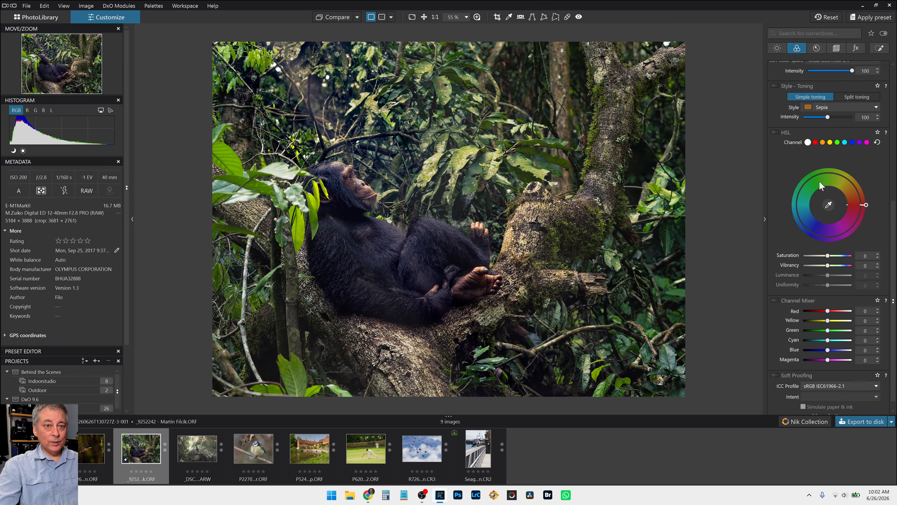
scroll(820, 186, "up", 6)
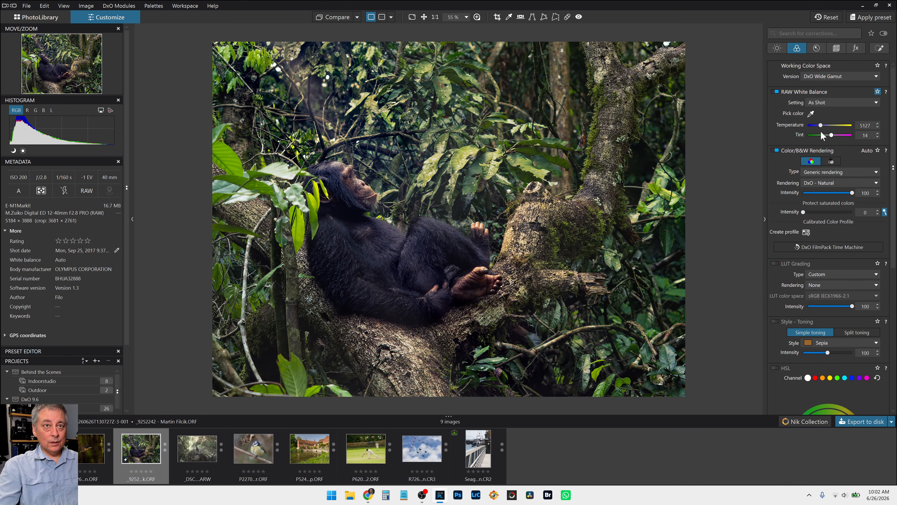
left_click_drag(820, 126, 830, 135)
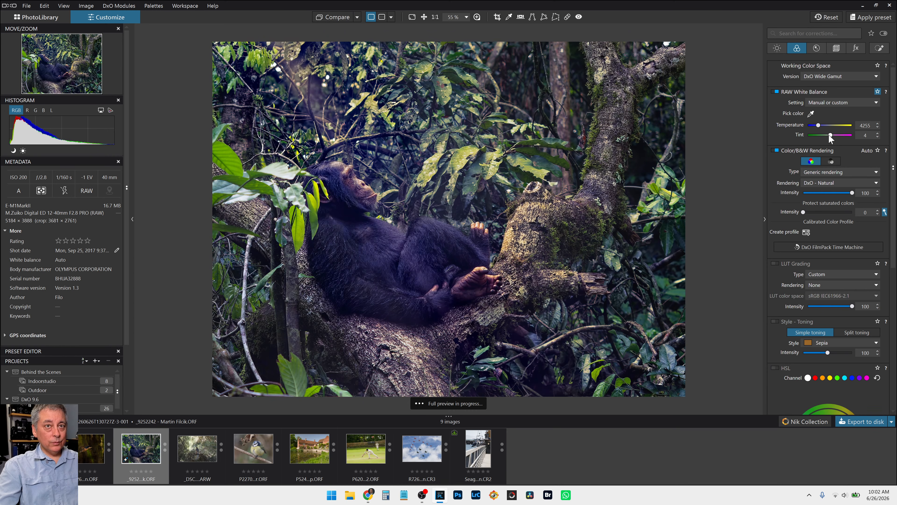
double_click(820, 126)
scroll(819, 126, "down", 1)
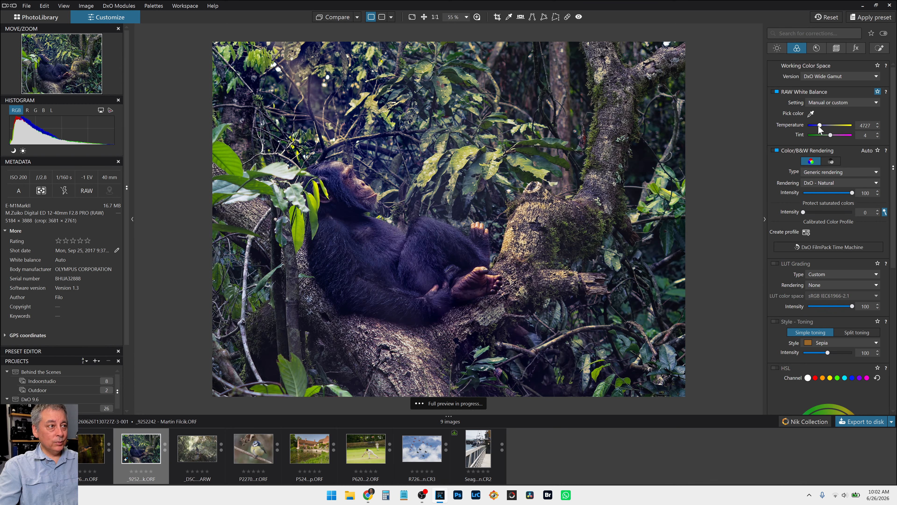
double_click(832, 137)
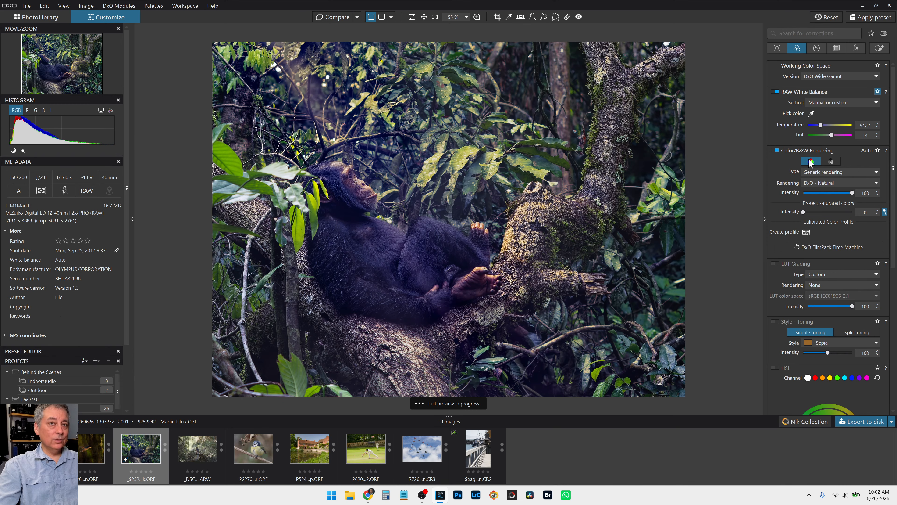
left_click(834, 104)
left_click(833, 111)
left_click(811, 113)
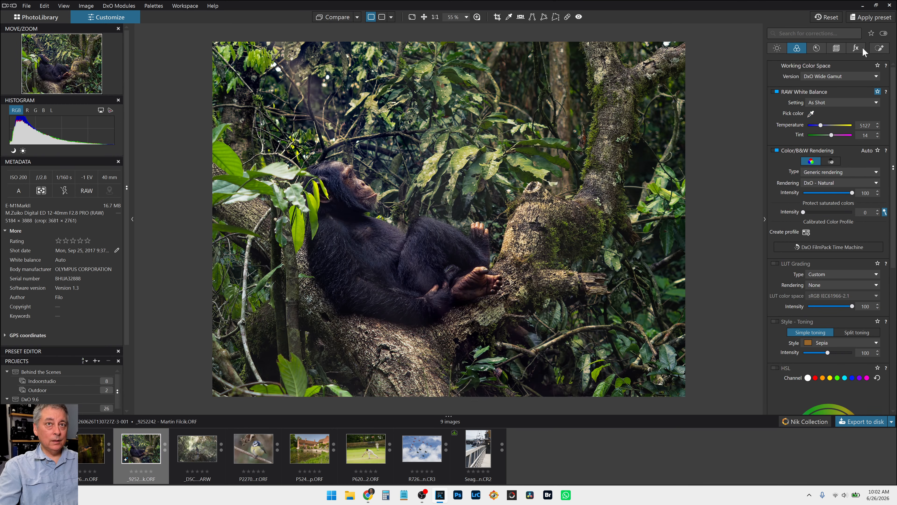
- Set Mask 3's control line to White Balance Temperature 6027 and Selective Tone Highlights 33, Midtones 18 and Shadows 7
left_click(873, 50)
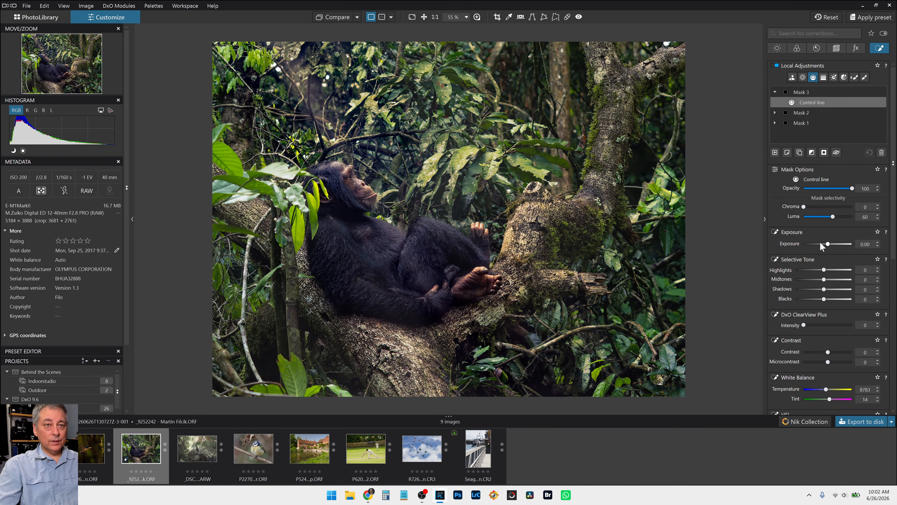
scroll(820, 242, "down", 3)
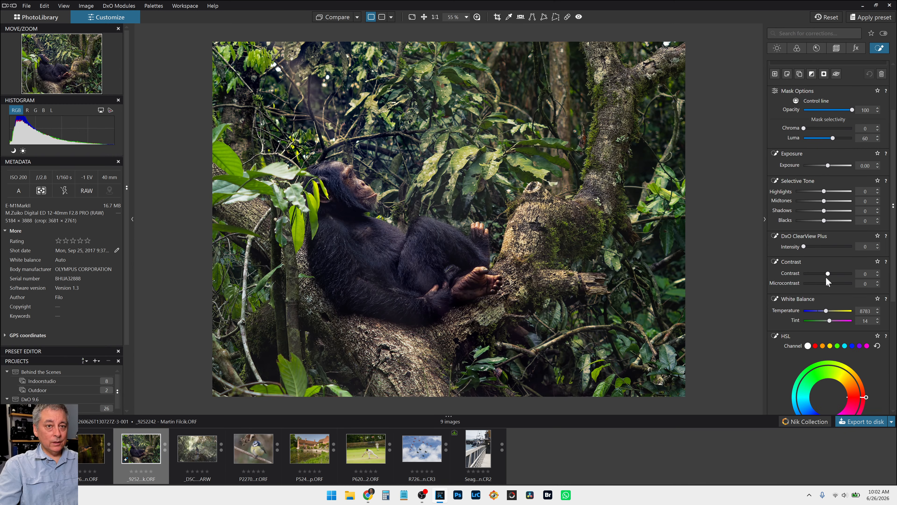
double_click(825, 312)
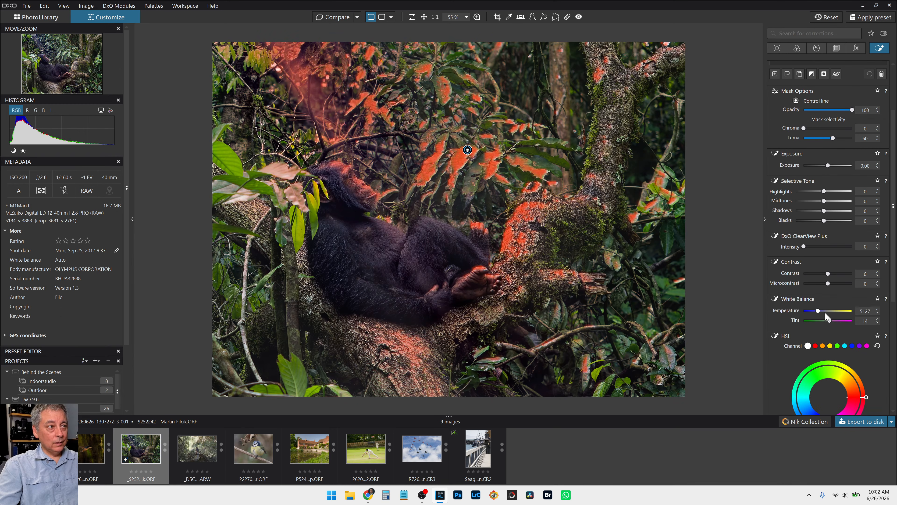
left_click(824, 312)
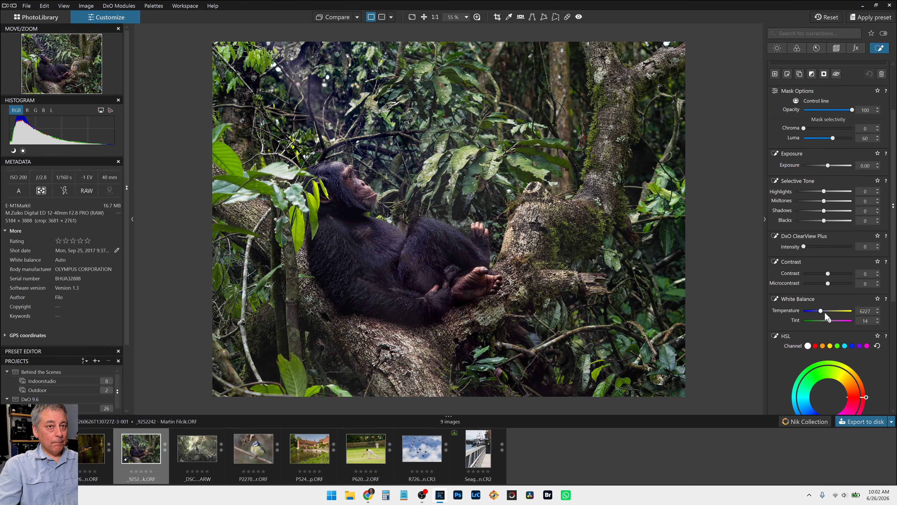
scroll(824, 313, "down", 1)
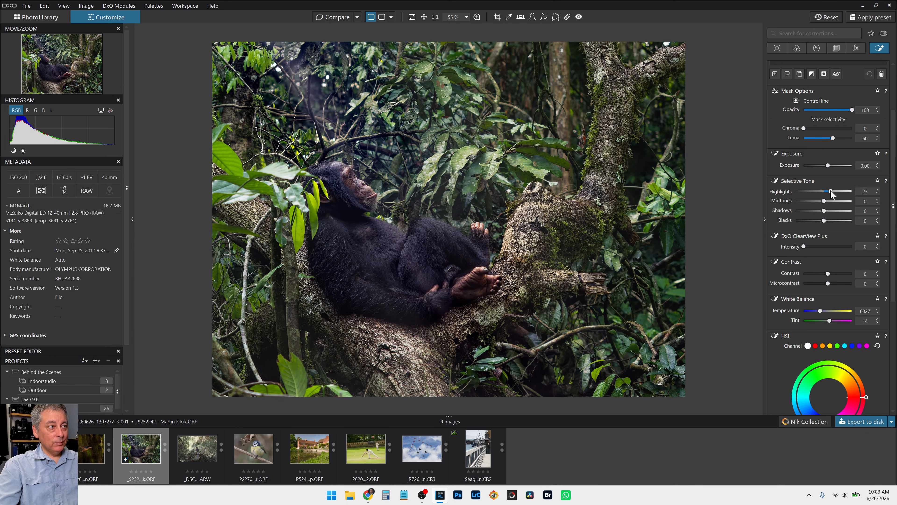
left_click_drag(831, 191, 832, 191)
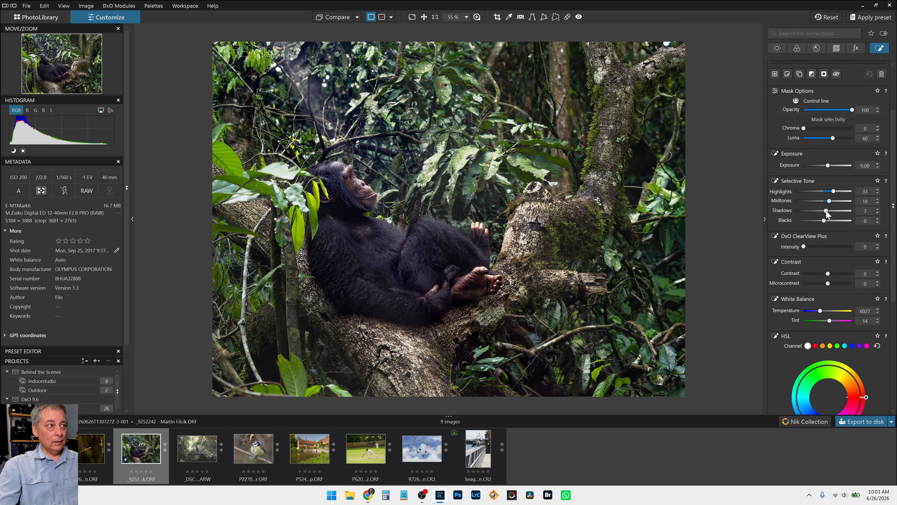
- Darken the whole photo with global Selective Tone values of Midtones -9, Shadows -6 and Blacks -17
left_click(782, 50)
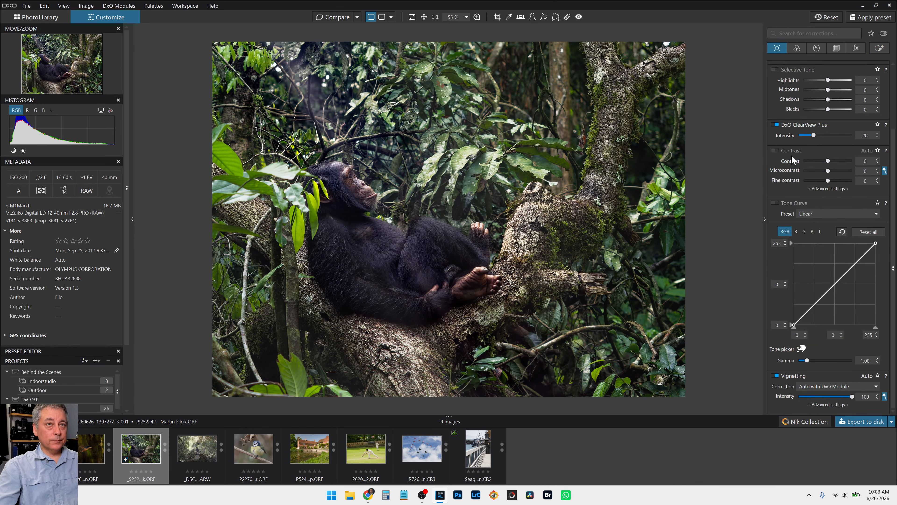
scroll(795, 170, "up", 1)
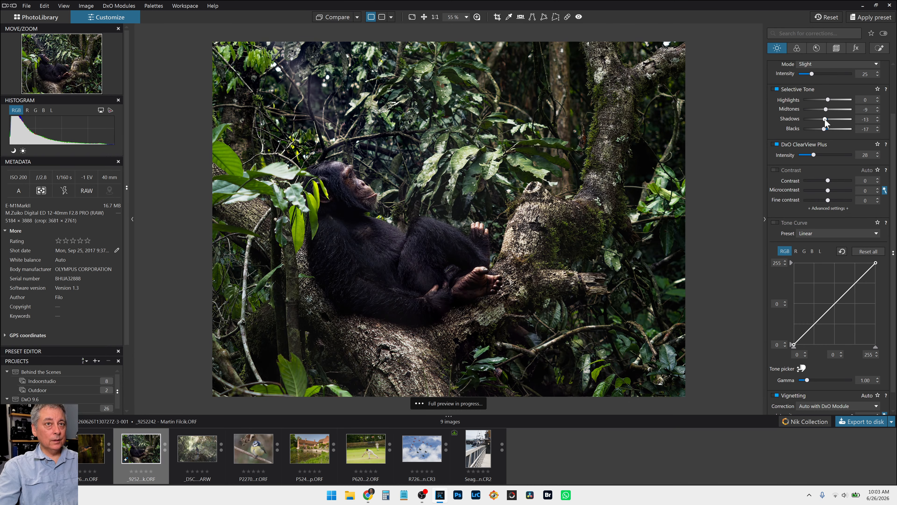
left_click_drag(825, 119, 827, 119)
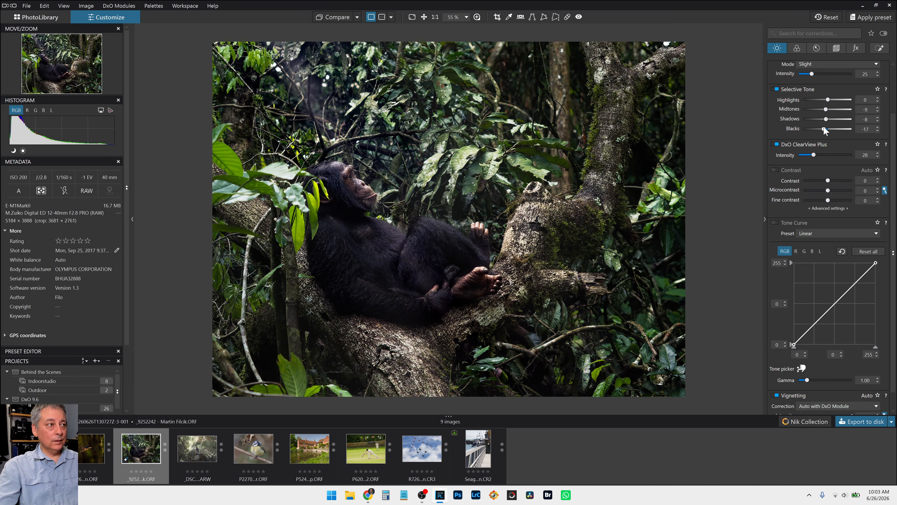
key("l")
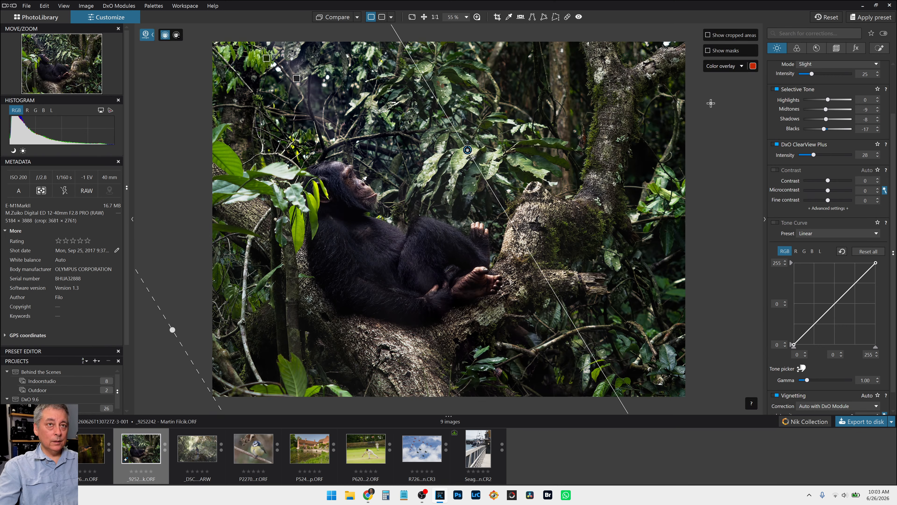
scroll(824, 184, "up", 3)
left_click(878, 51)
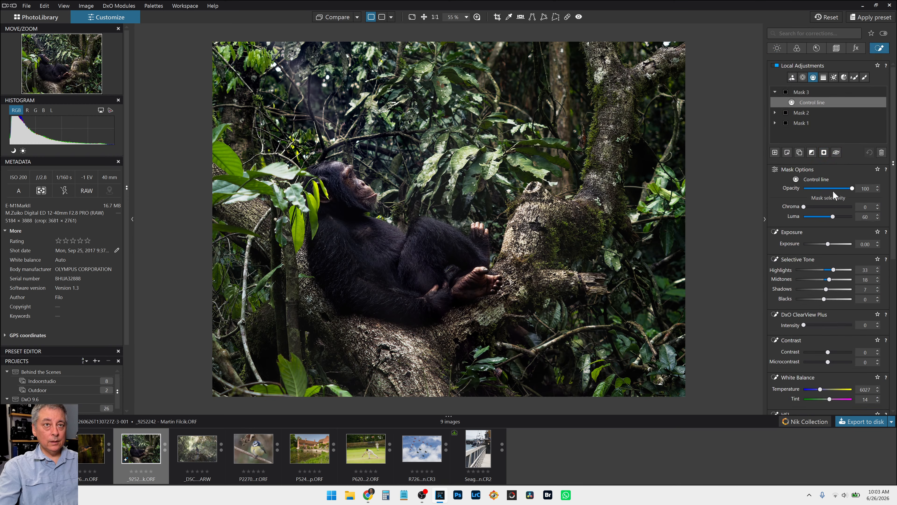
left_click(787, 153)
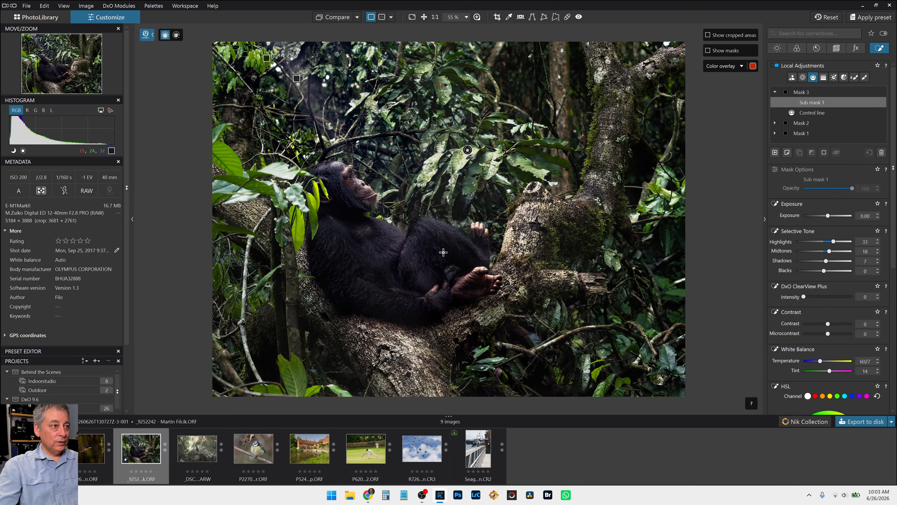
left_click_drag(442, 253, 580, 113)
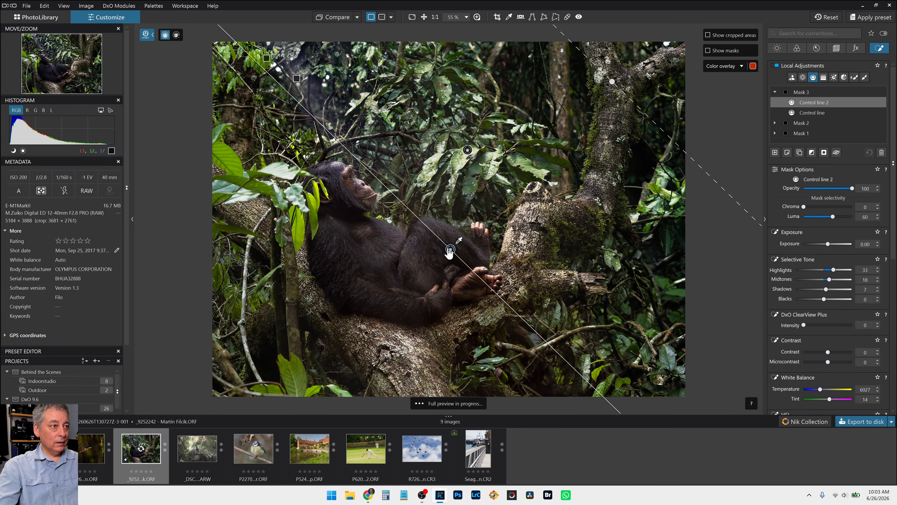
left_click_drag(450, 251, 304, 336)
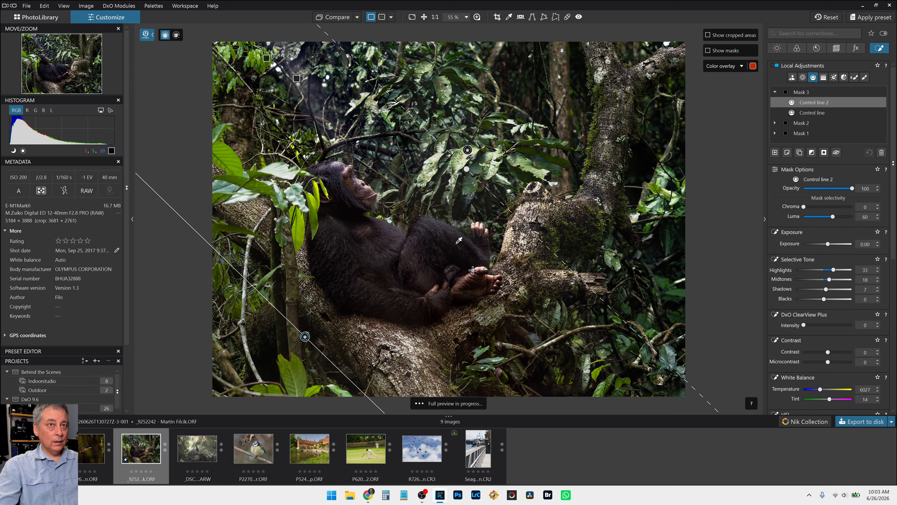
left_click(879, 152)
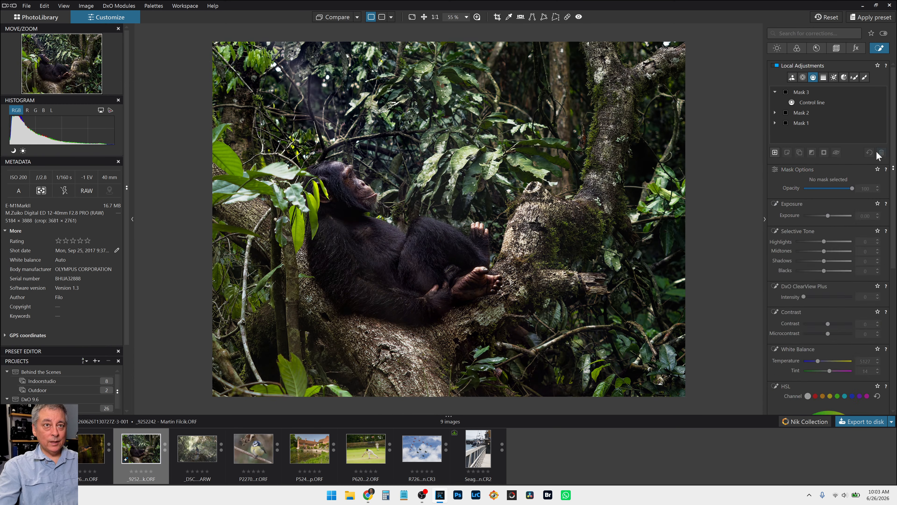
- Create a new mask with a control line sampling the chimpanzee's dark fur near its back, with Chroma 0 and Luma 65
left_click(774, 151)
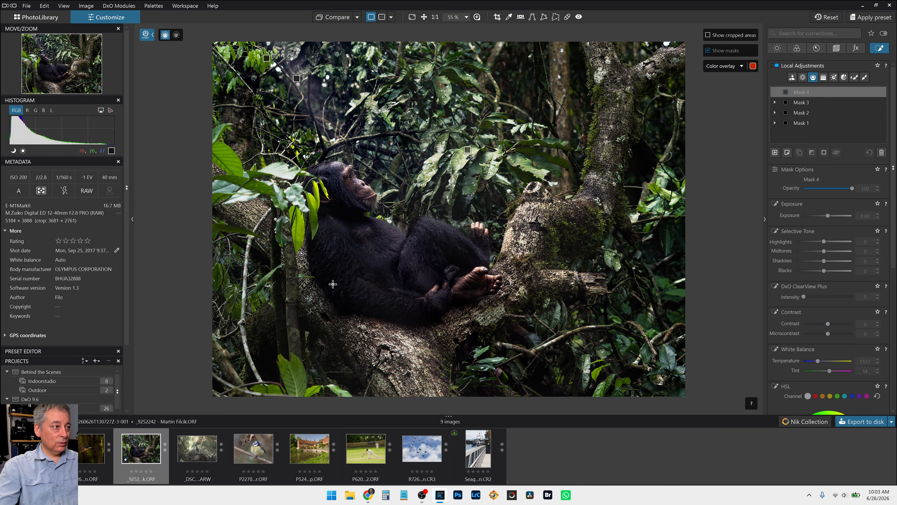
left_click_drag(343, 276, 640, 37)
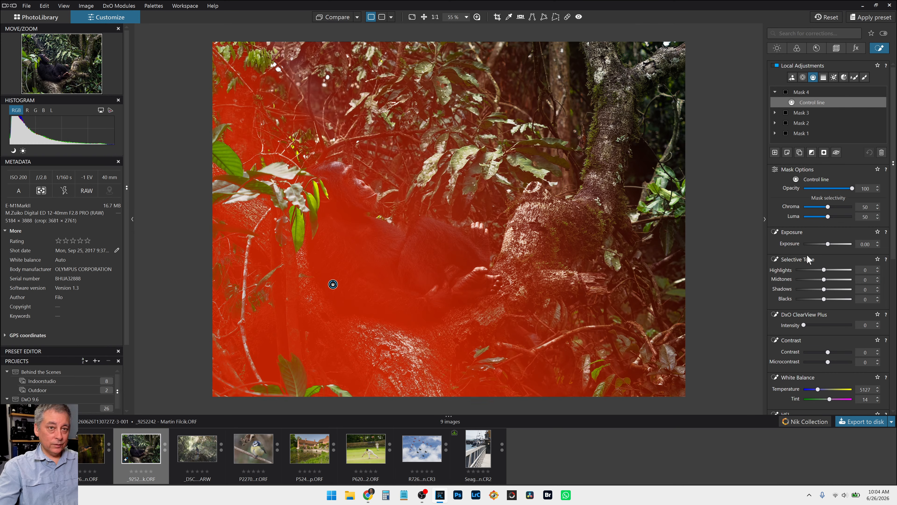
left_click_drag(828, 207, 804, 207)
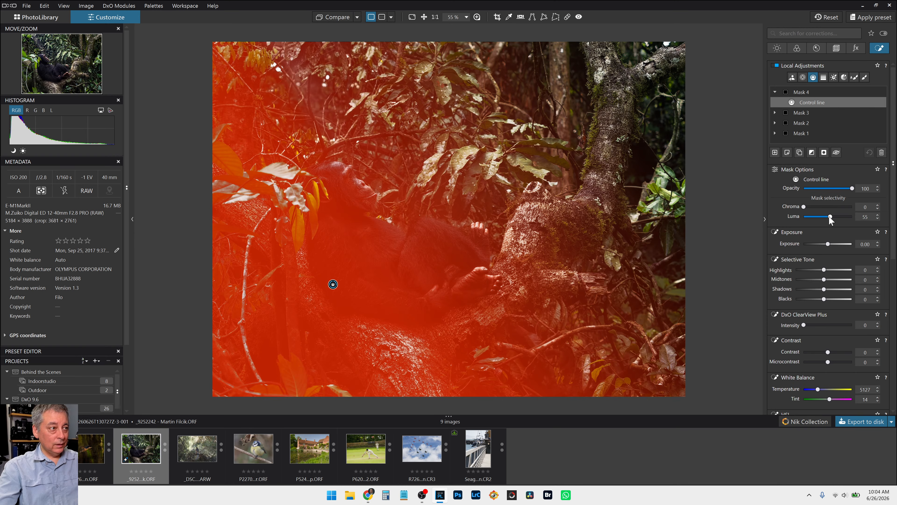
left_click_drag(829, 217, 830, 218)
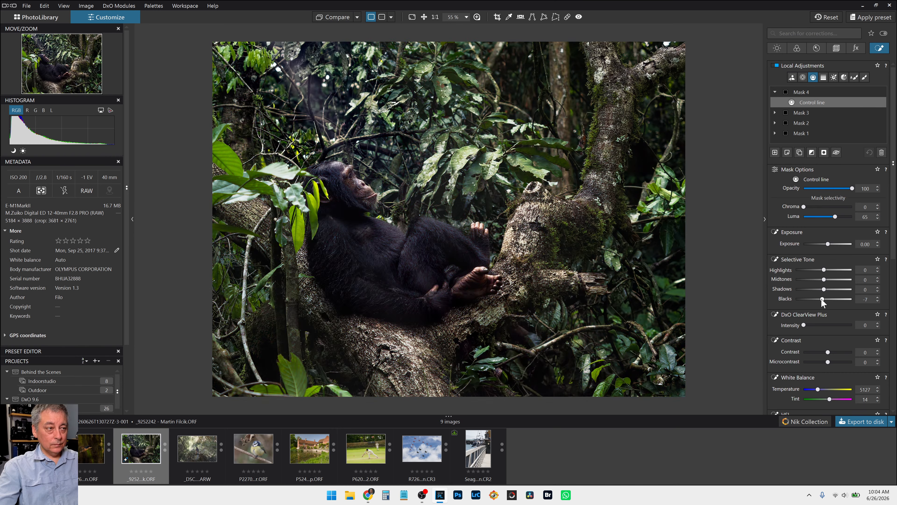
- Set Mask 4's control line to Selective Tone Shadows -15 and Blacks -22, and White Balance Temperature 4727
left_click_drag(824, 299, 820, 299)
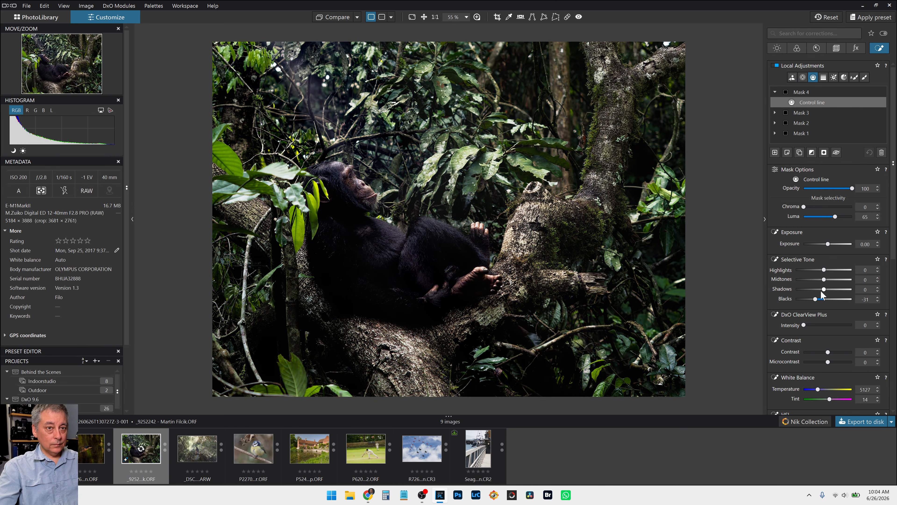
left_click_drag(824, 289, 818, 288)
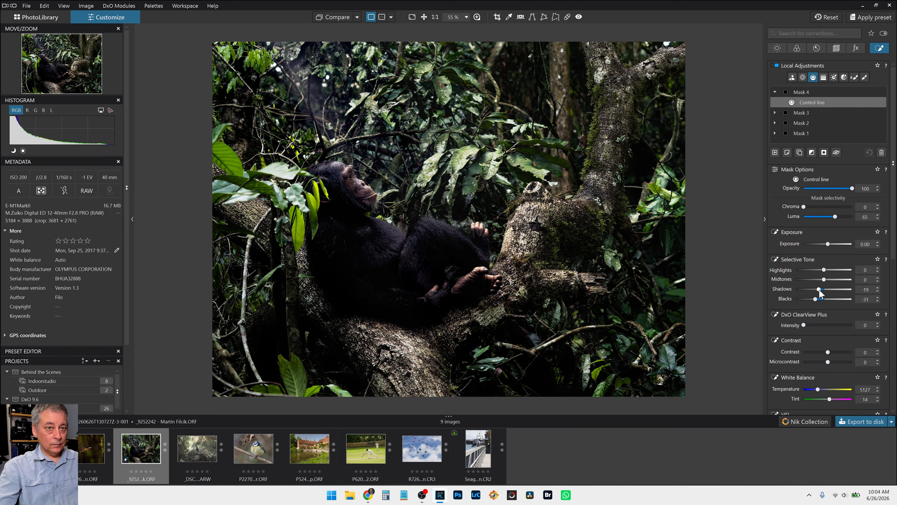
left_click_drag(819, 289, 817, 299)
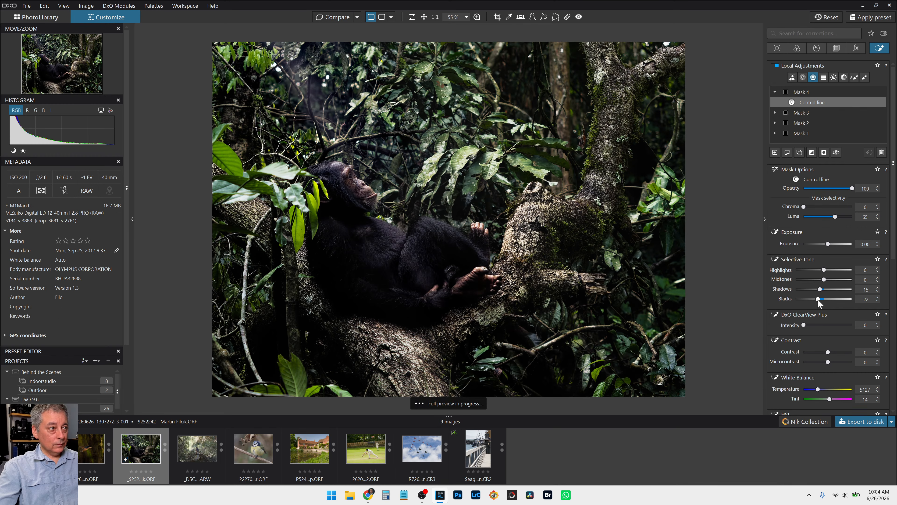
scroll(818, 299, "down", 4)
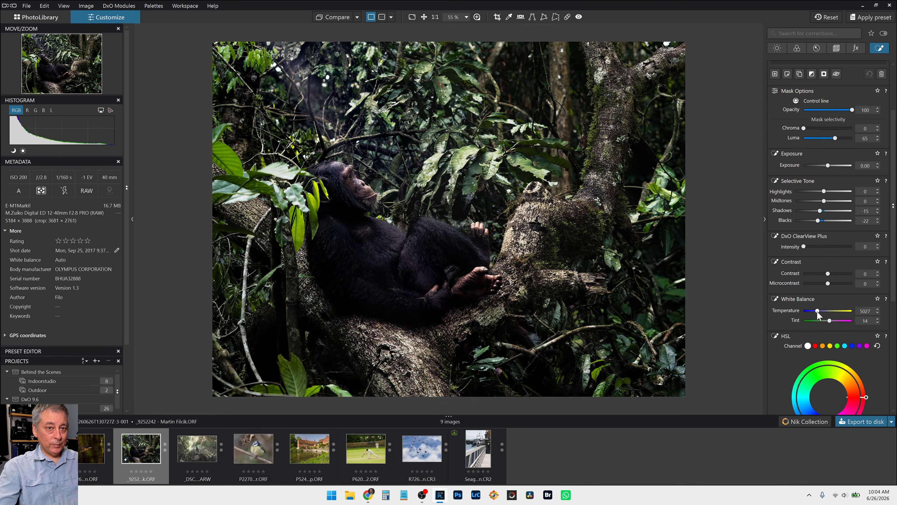
scroll(816, 312, "down", 1)
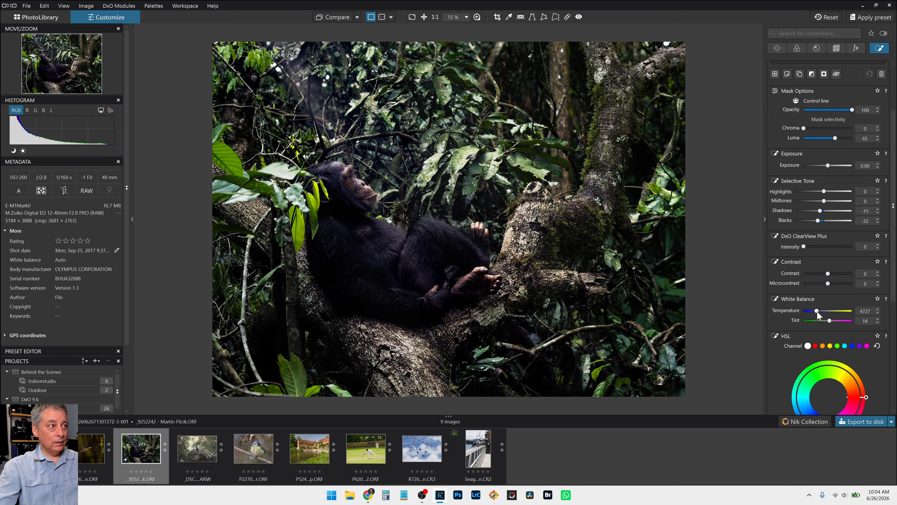
- Warm the whole photo with a RAW White Balance Temperature of 5927 and a Tint of 9
left_click(796, 48)
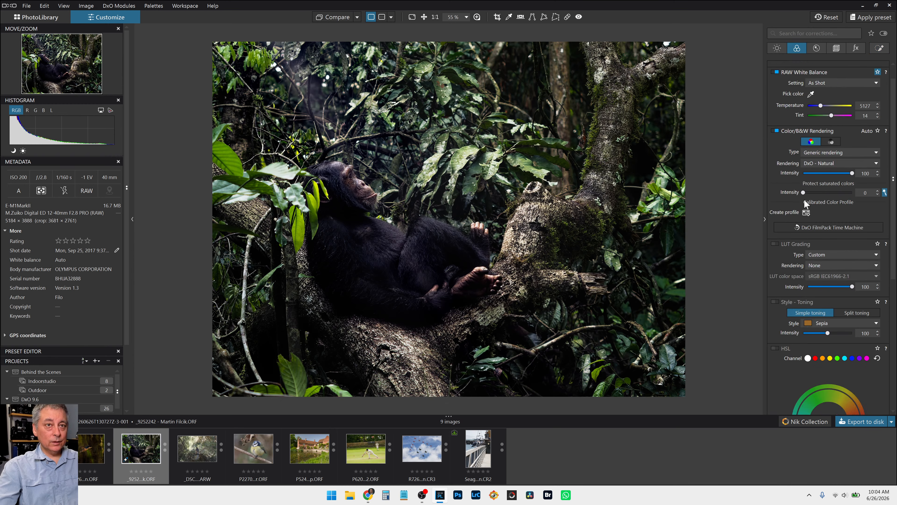
scroll(820, 124, "up", 3)
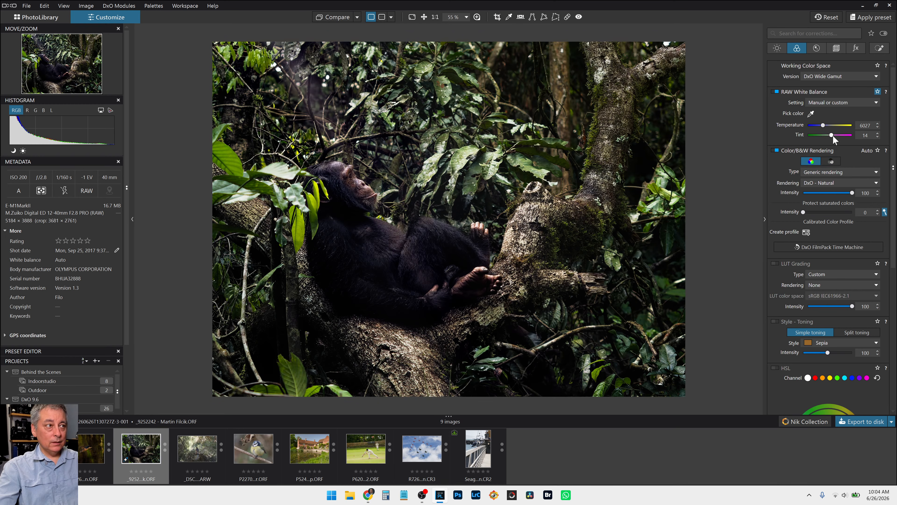
scroll(823, 125, "down", 1)
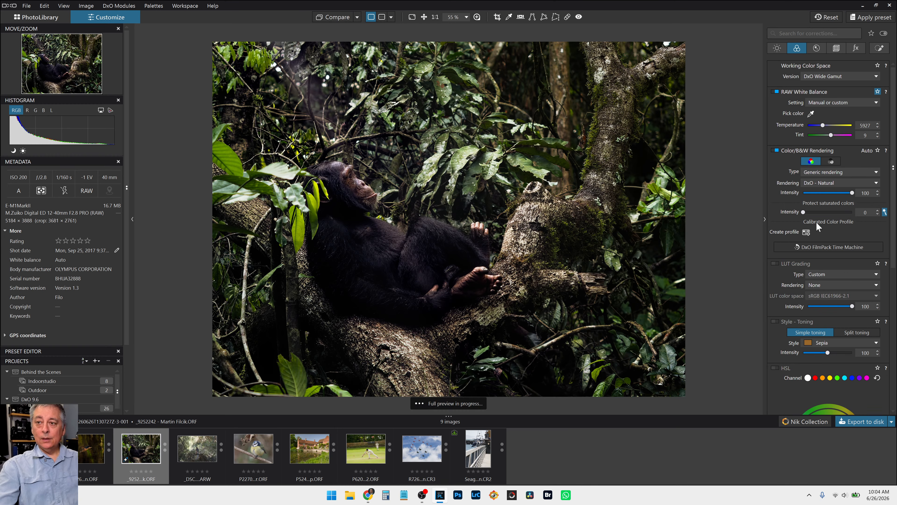
- Compare the corrected chimpanzee photo with its uncorrected original, switching between the two versions and ending on the corrected one
key("l")
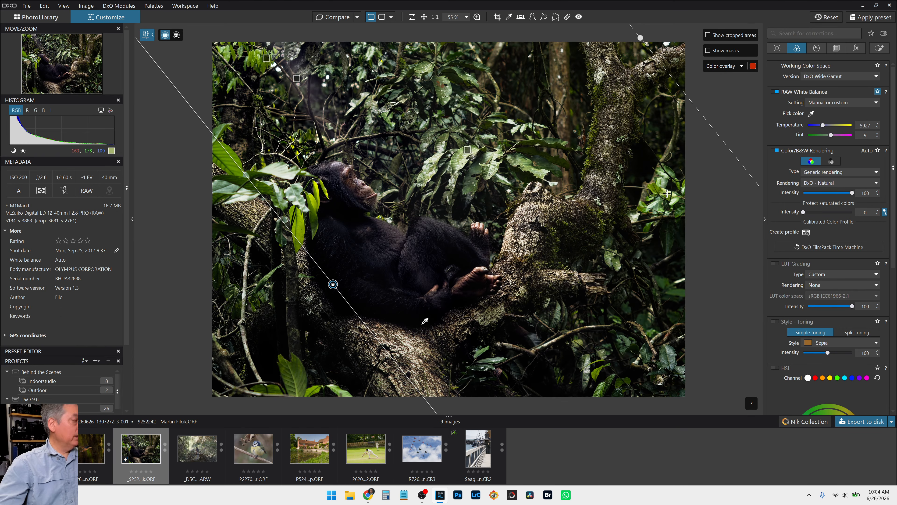
key("l")
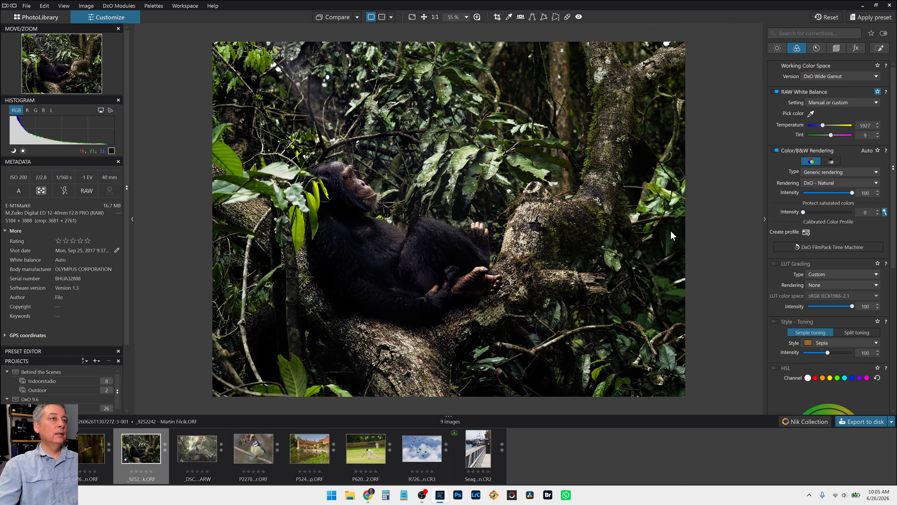
left_click(344, 15)
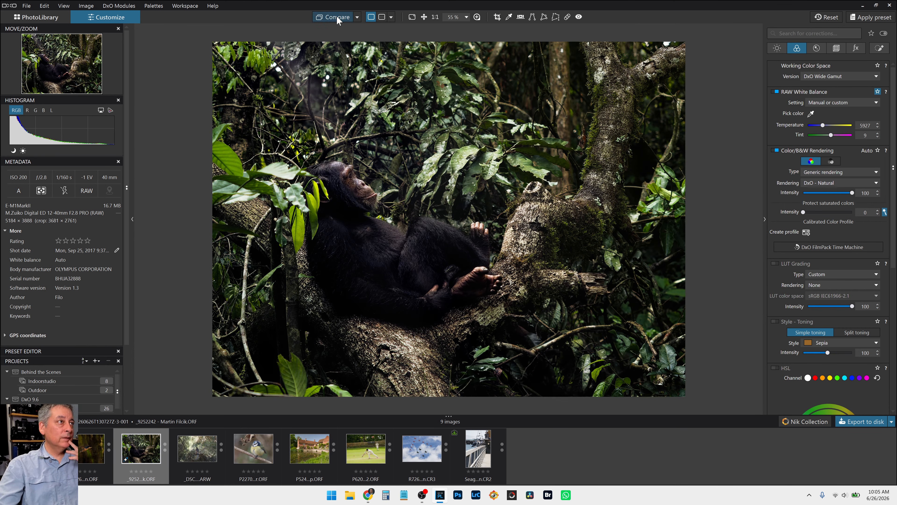
left_click(337, 17)
left_click(337, 17)
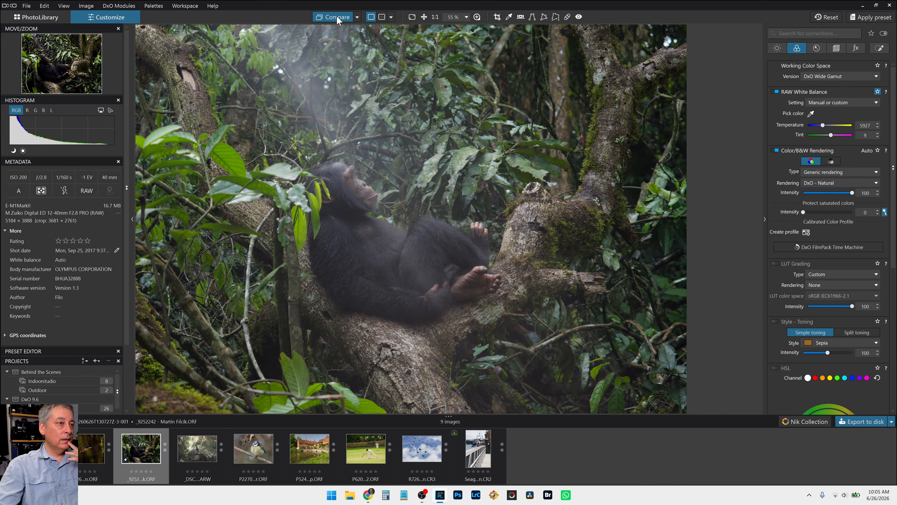
left_click(337, 16)
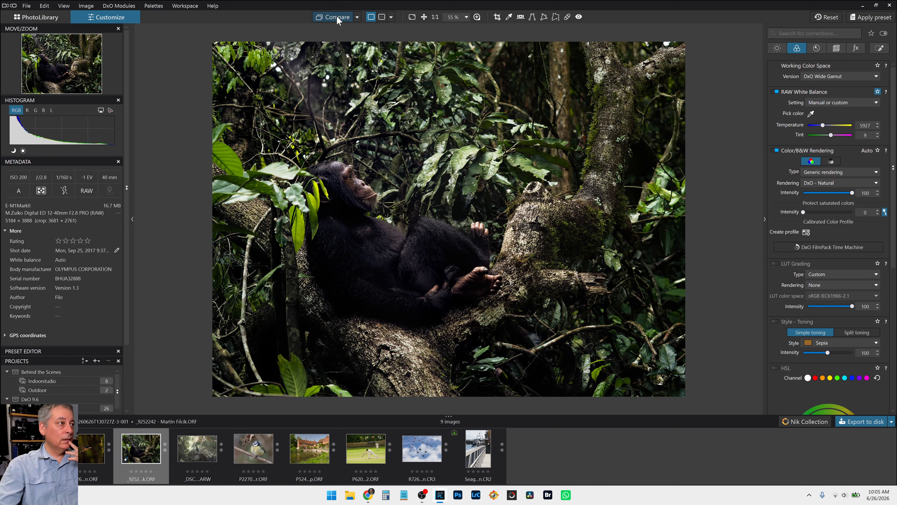
left_click(337, 18)
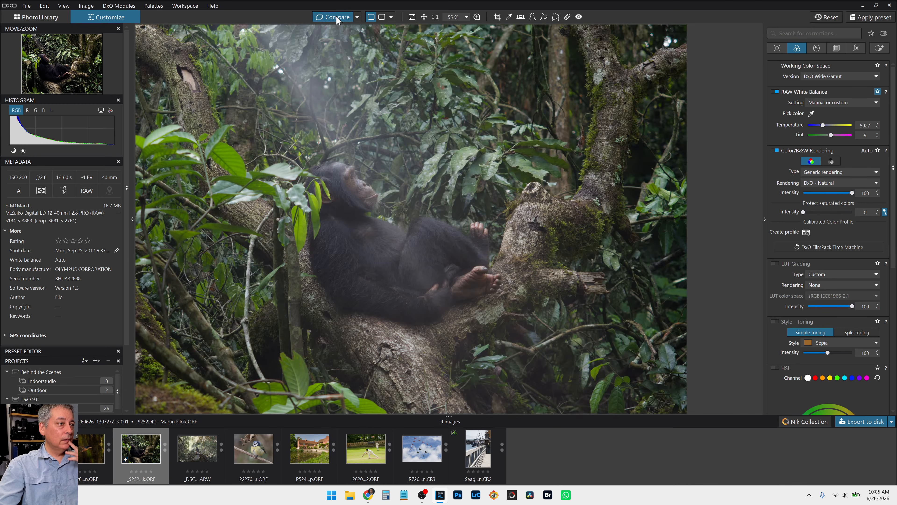
left_click(338, 18)
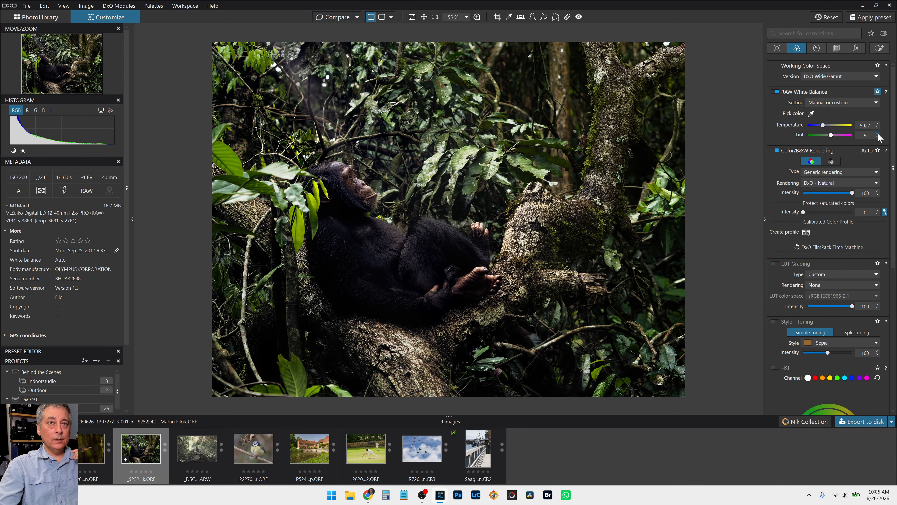
- Open the Local Adjustments settings for Mask 4's control line
left_click(879, 48)
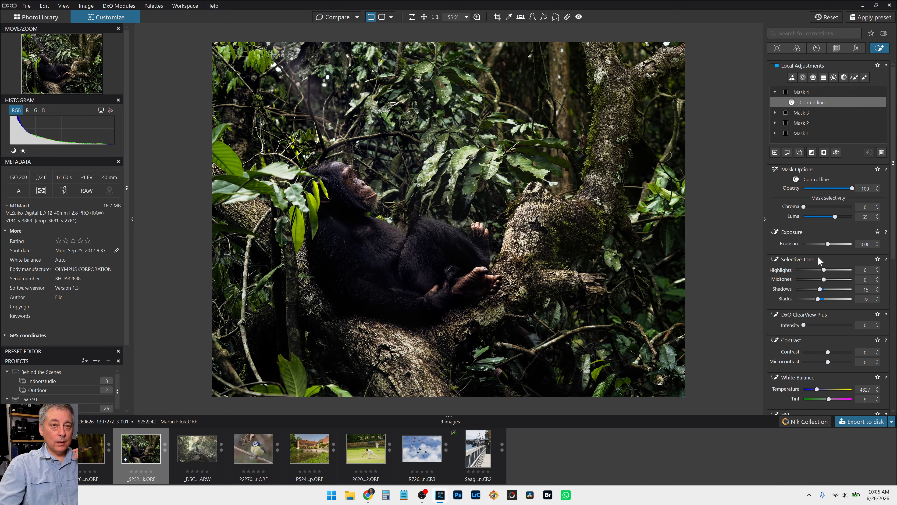
left_click_drag(826, 245, 818, 244)
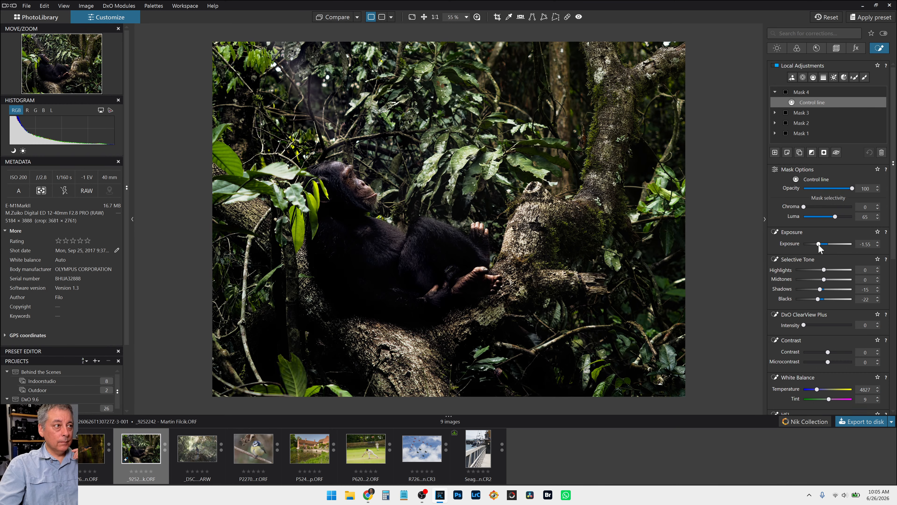
left_click_drag(818, 245, 824, 245)
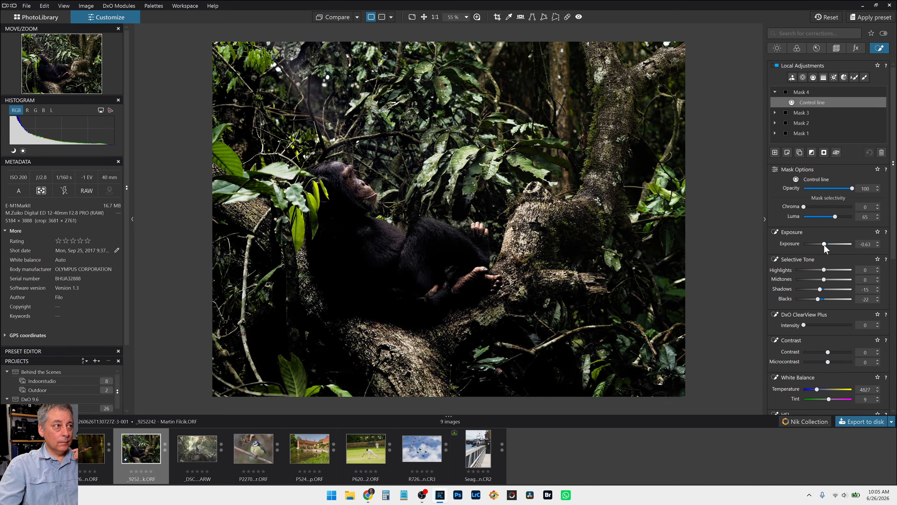
double_click(824, 246)
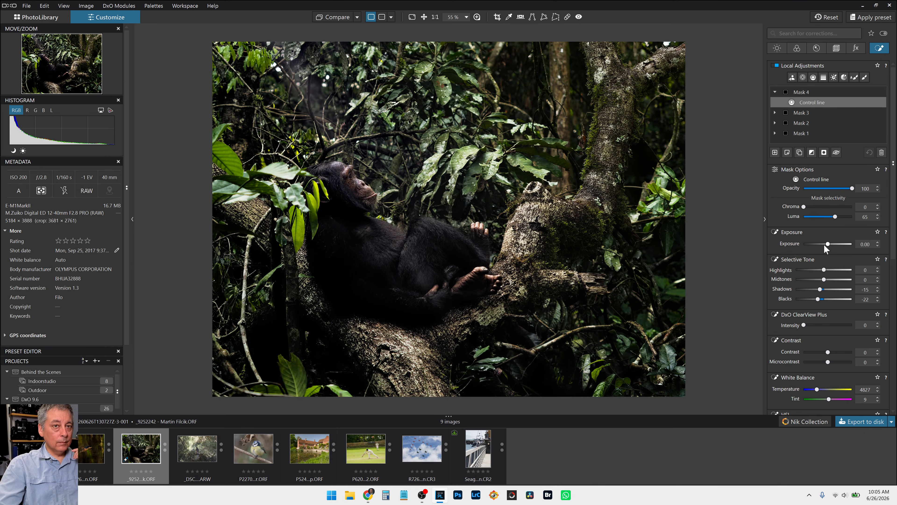
- Set the Mask 4 control line's exposure to -0.10 and its midtones to -5
left_click(824, 245)
left_click_drag(824, 280, 798, 269)
double_click(821, 280)
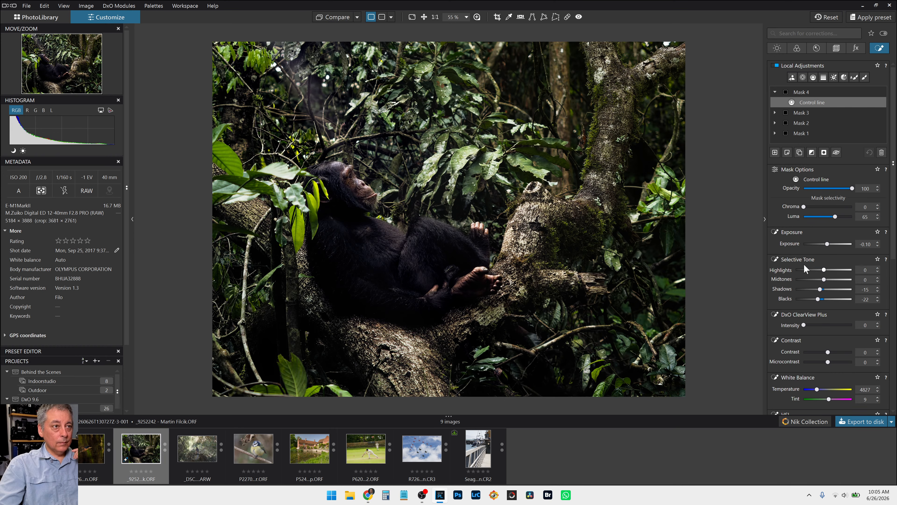
left_click_drag(825, 279, 823, 280)
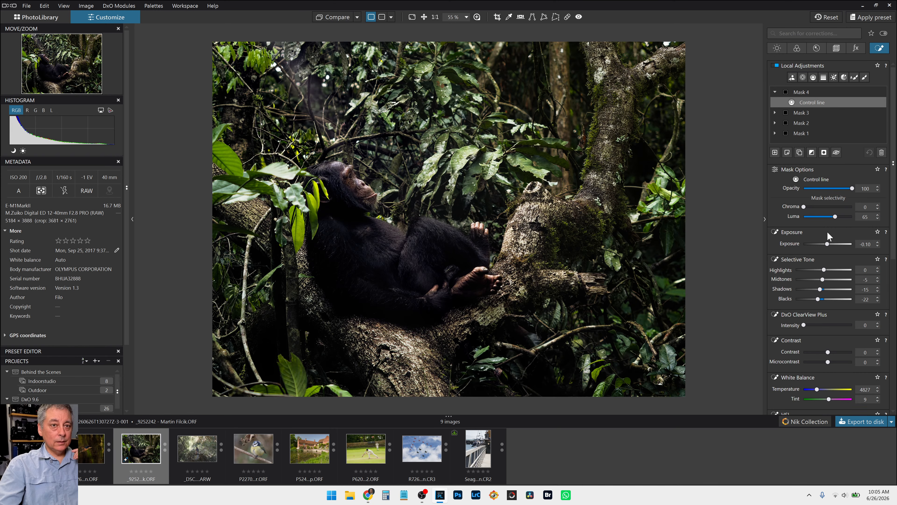
- Create a new mask with control points on the lower trunk and left branch, setting highlights to -31 and midtones to -21
left_click(803, 77)
left_click(776, 152)
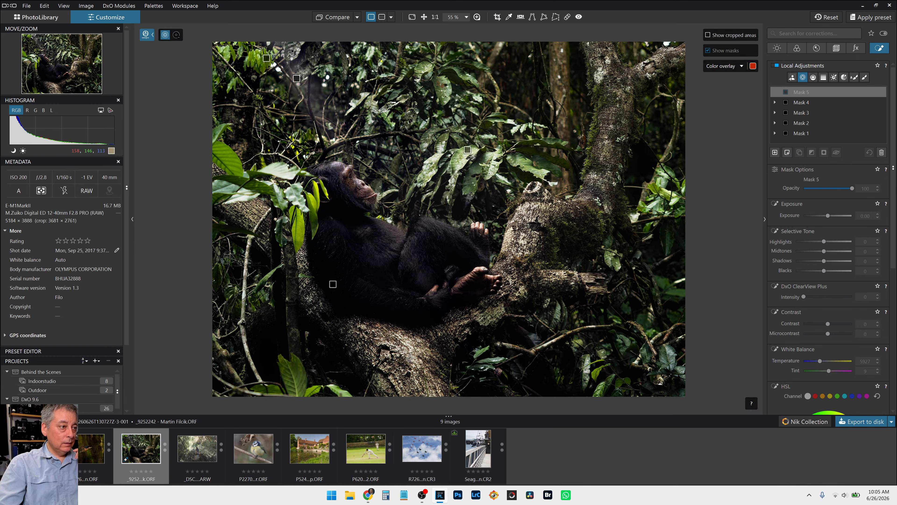
left_click(406, 349)
left_click_drag(824, 279, 807, 280)
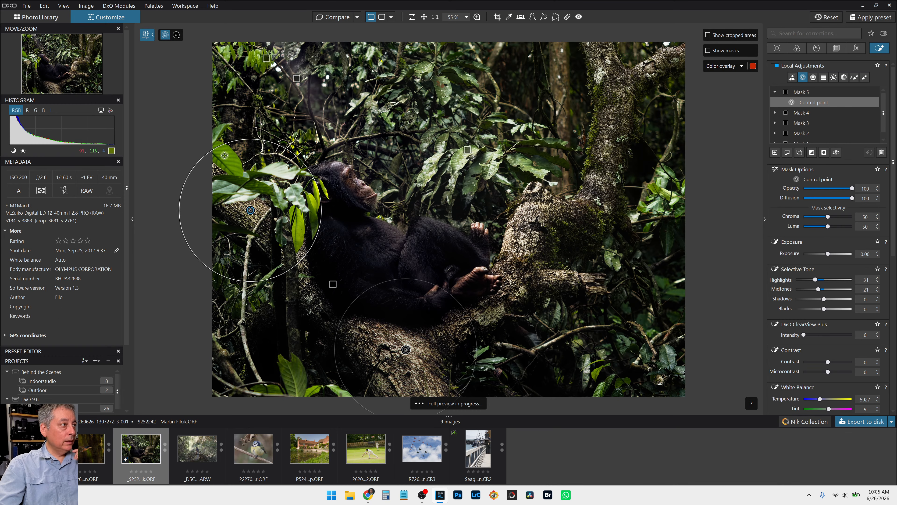
- Add control points to Mask 5 on the upper-left foliage, the upper-left corner and the lower-left foliage, then finish placing points
left_click(244, 103)
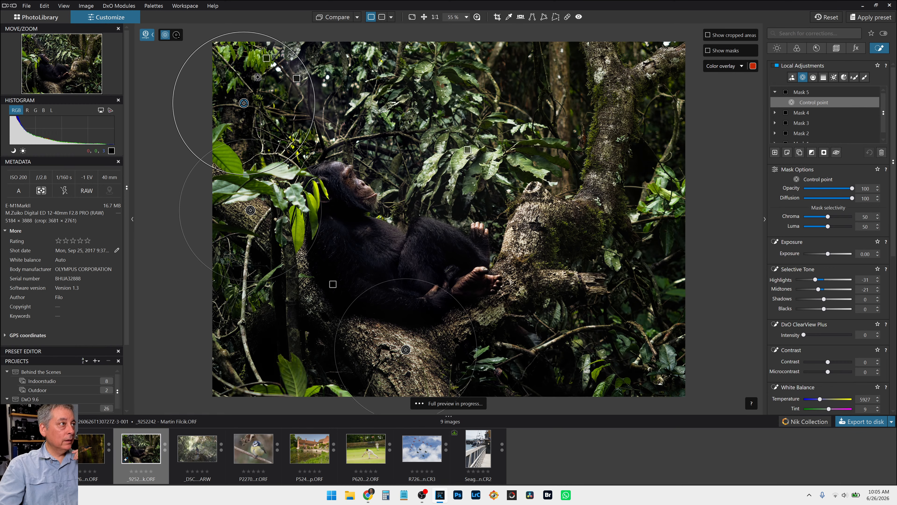
left_click(230, 51)
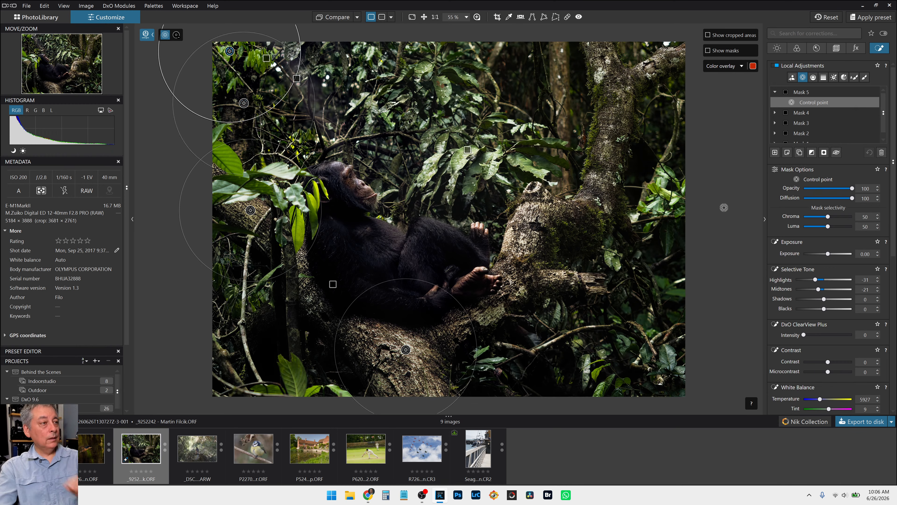
left_click(304, 391)
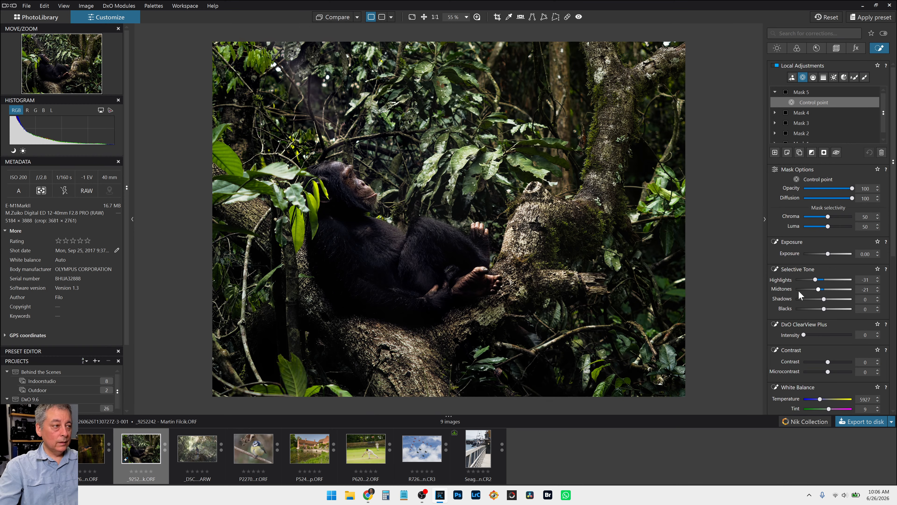
key("Escape")
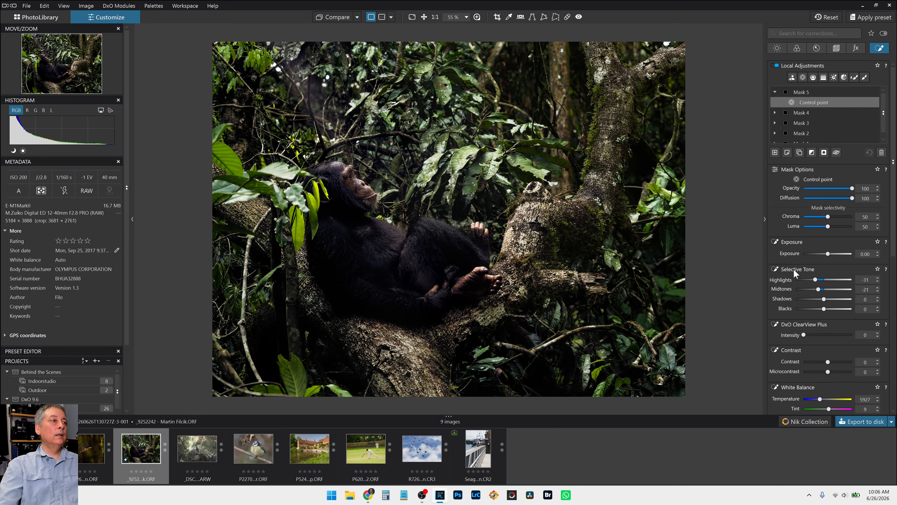
- Change the photo's color rendering to DxO - Portrait 2
left_click(797, 48)
left_click(819, 183)
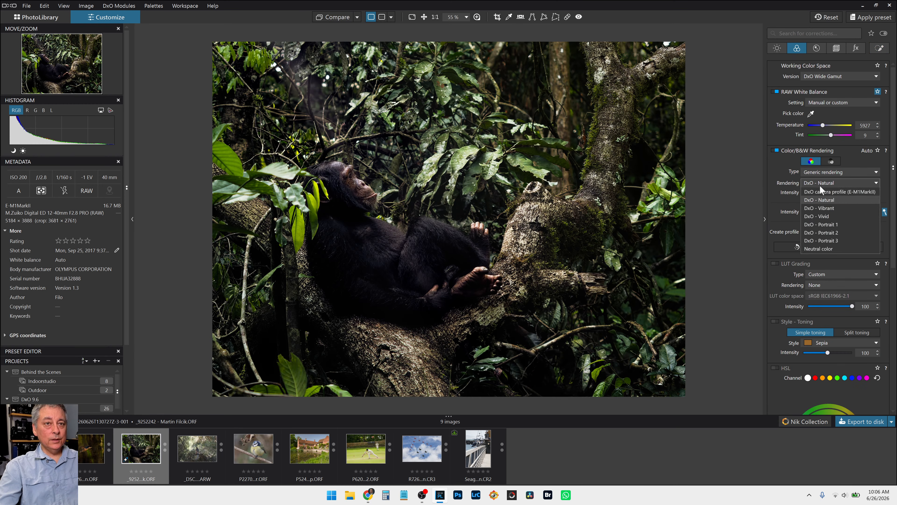
left_click(825, 235)
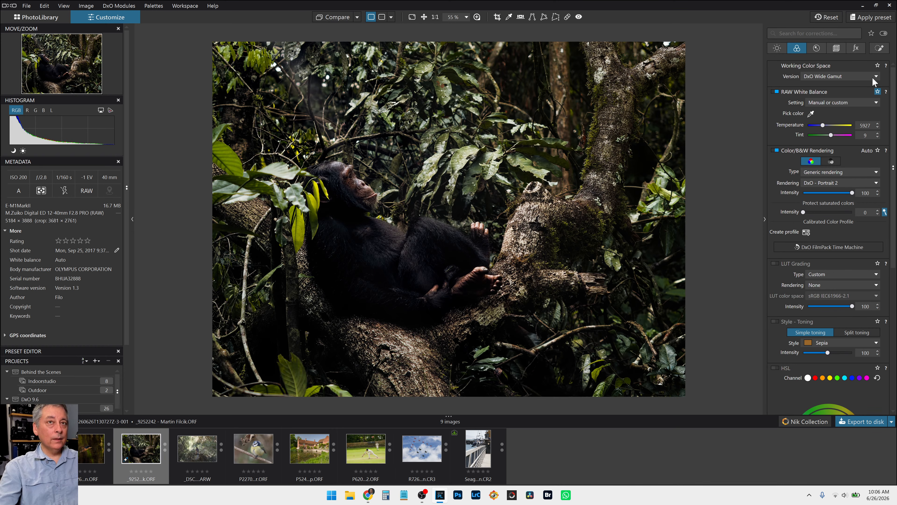
- Set the Mask 4 control line's shadows to -10 and blacks to -12
left_click(880, 48)
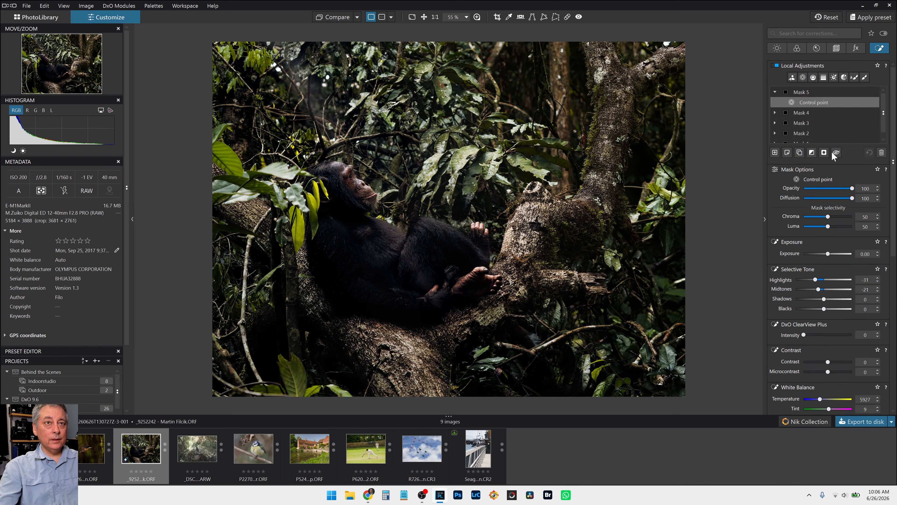
left_click(827, 113)
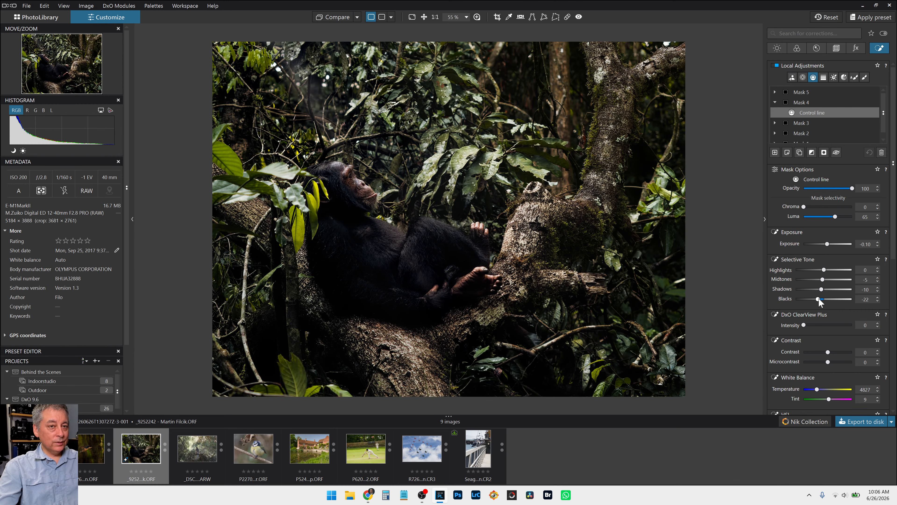
left_click_drag(819, 297, 819, 298)
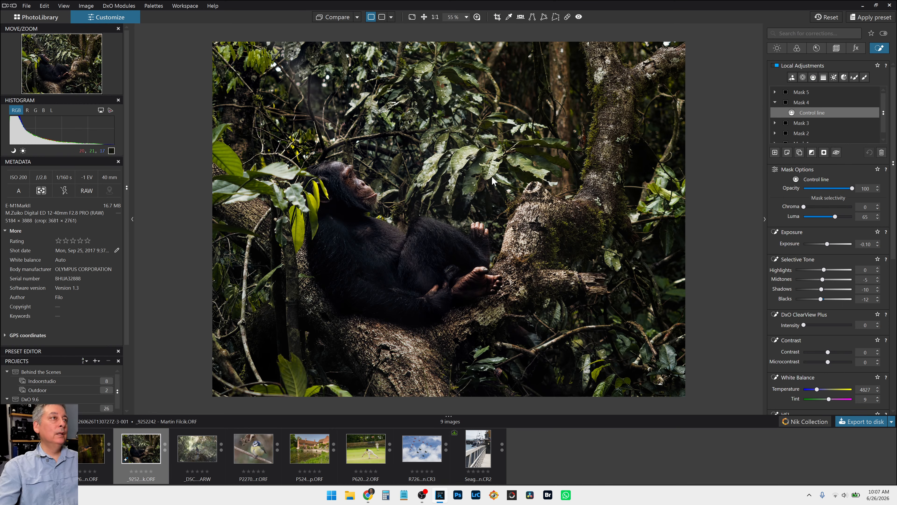
- Compare the original and edited photo side by side, left and right, with the side palettes hidden
left_click(385, 17)
left_click(391, 17)
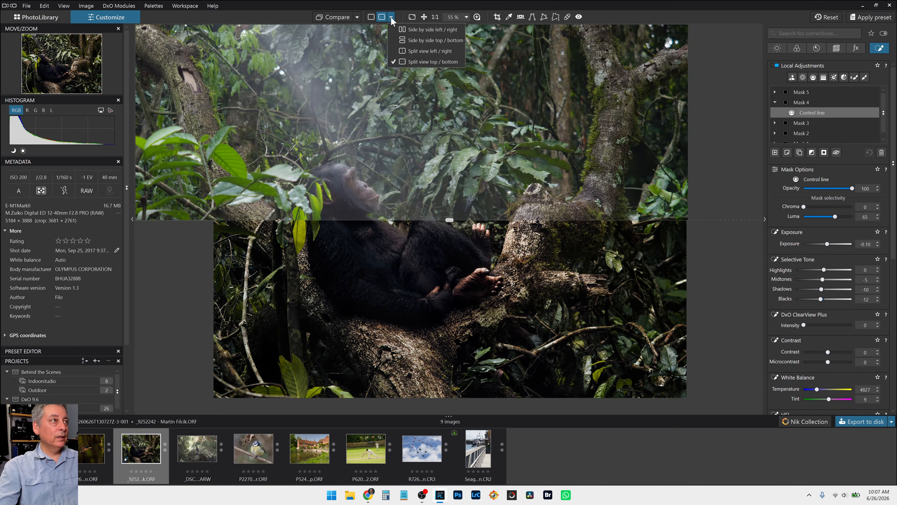
left_click(396, 28)
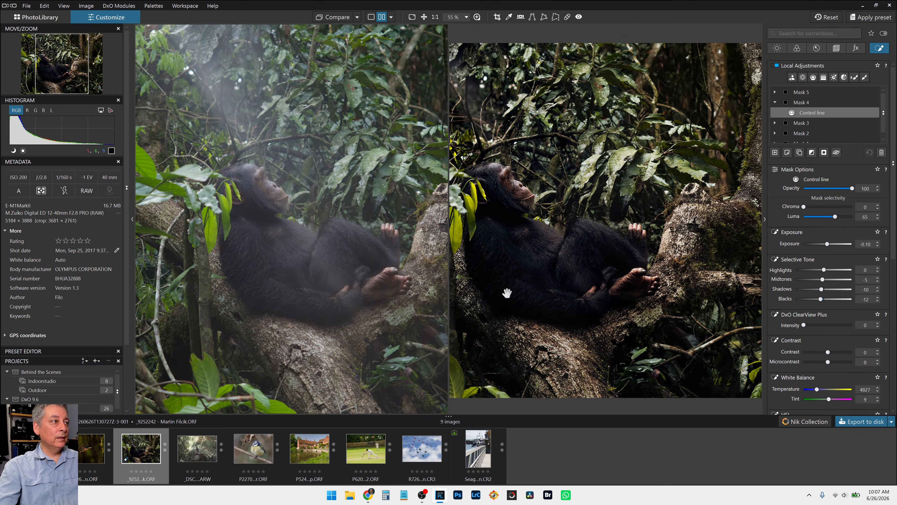
key("Tab")
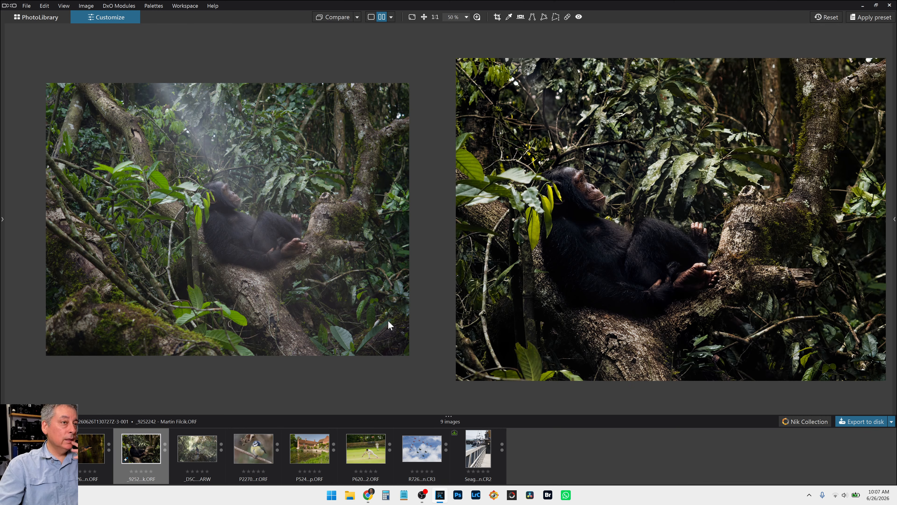
scroll(532, 309, "down", 1)
scroll(341, 275, "up", 1)
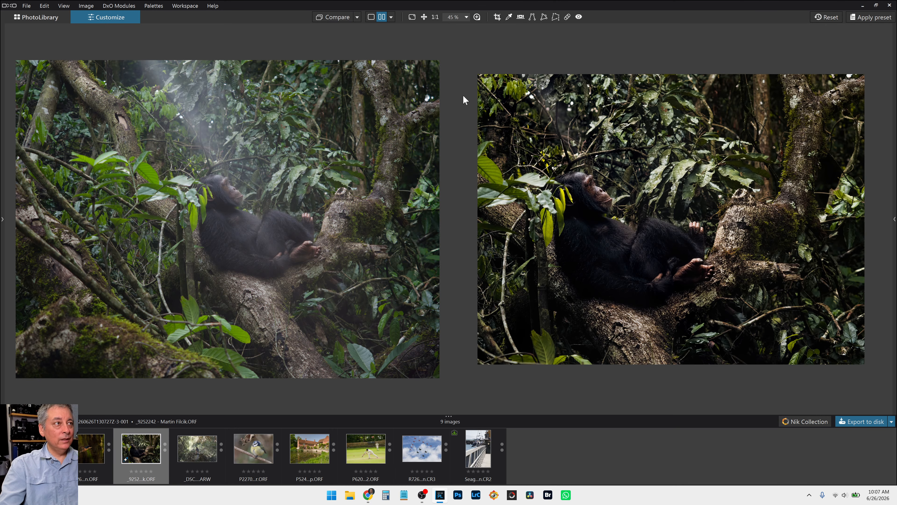
scroll(509, 190, "up", 1)
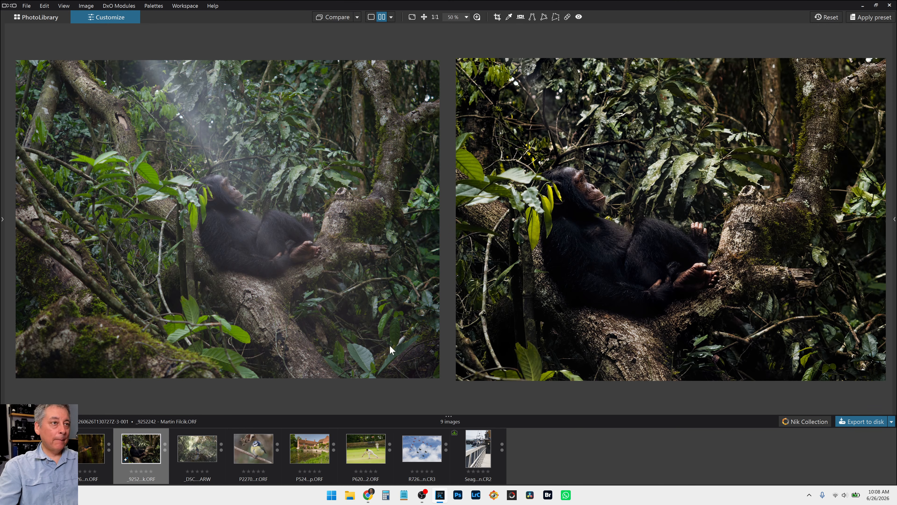
- Compare the edit in a left/right split view against the cropped original, moving the divider left past the chimpanzee's face
left_click(391, 16)
left_click(429, 50)
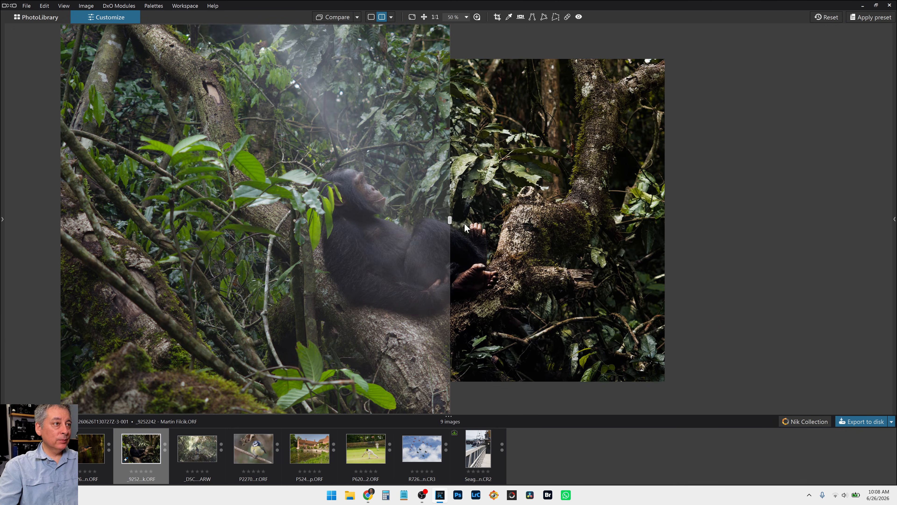
scroll(464, 223, "up", 2)
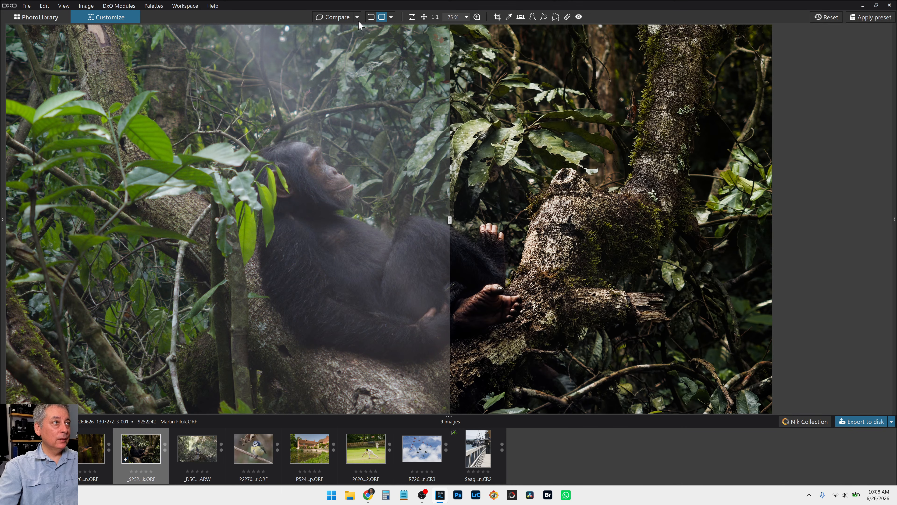
left_click(357, 18)
left_click(366, 49)
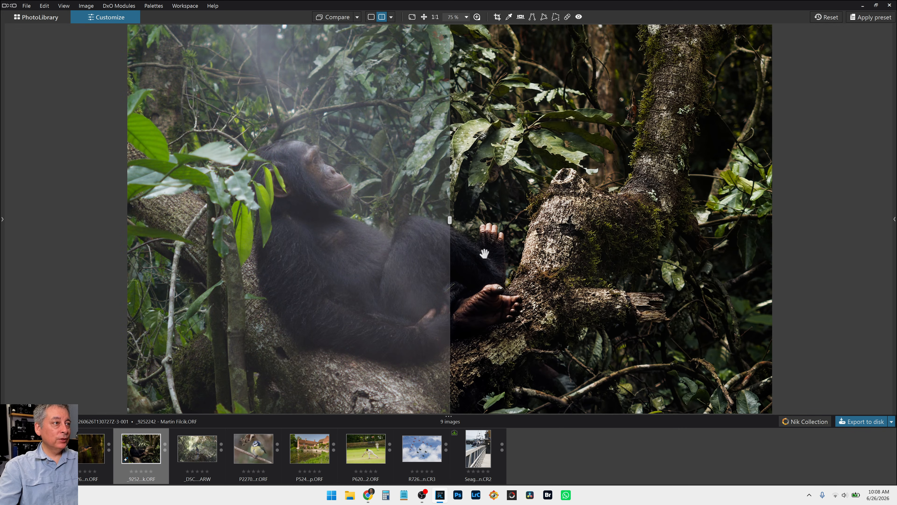
left_click_drag(450, 220, 294, 229)
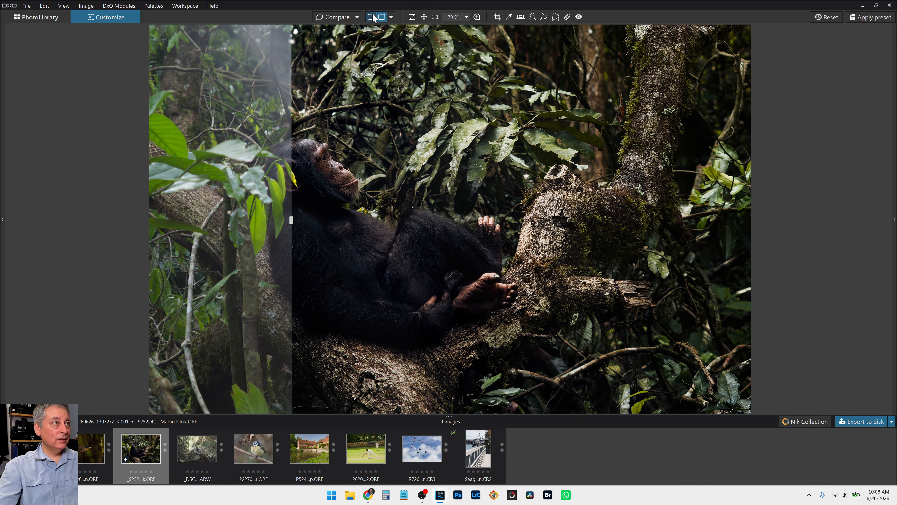
- Return to the single-image view at 50% zoom and restore the side palettes
left_click(371, 18)
scroll(467, 288, "down", 3)
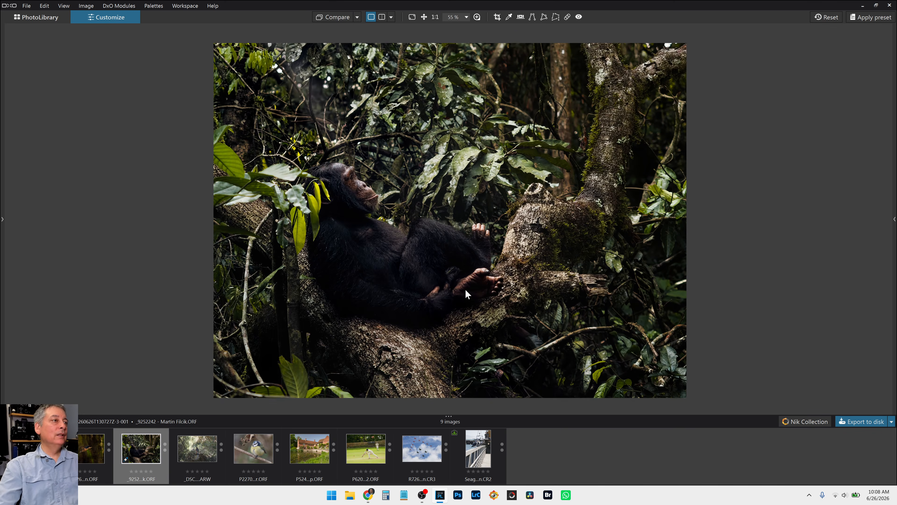
scroll(464, 290, "down", 1)
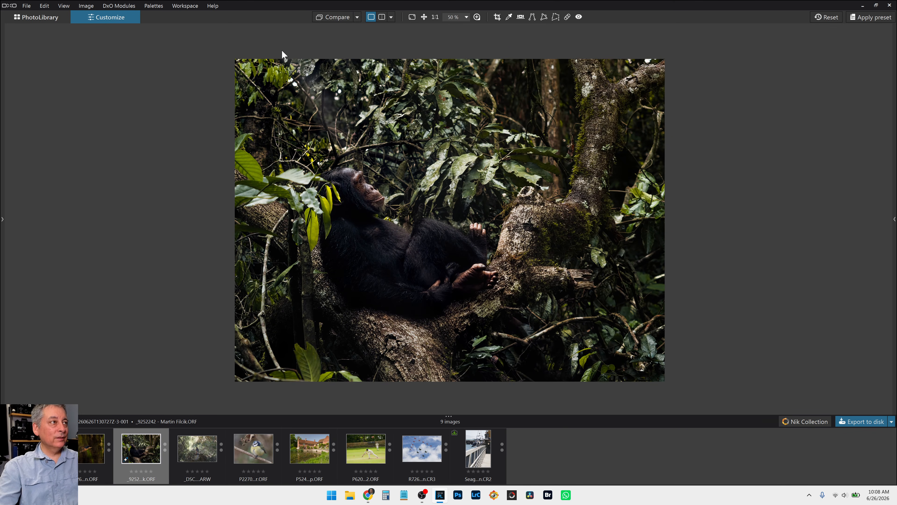
key("Tab")
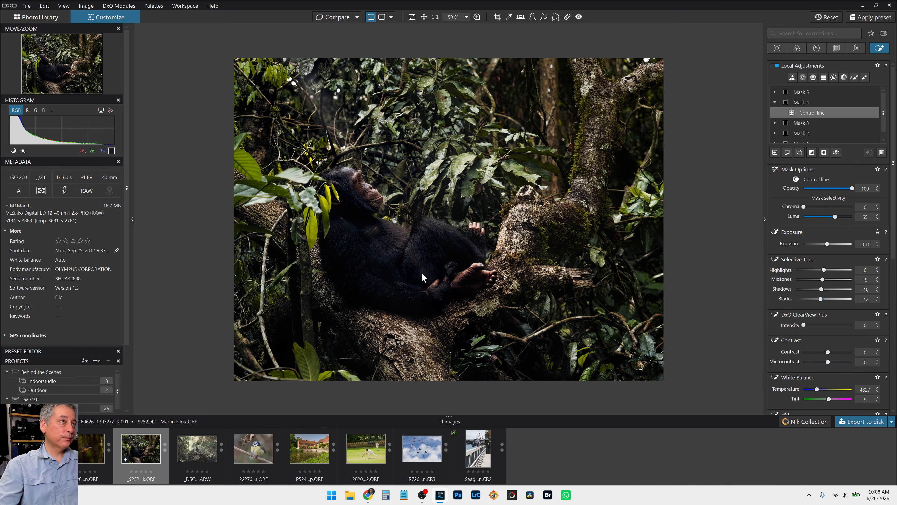
- Turn the Brush in Mask 1 off and back on to check its effect on the haze
scroll(822, 115, "down", 1)
left_click(814, 138)
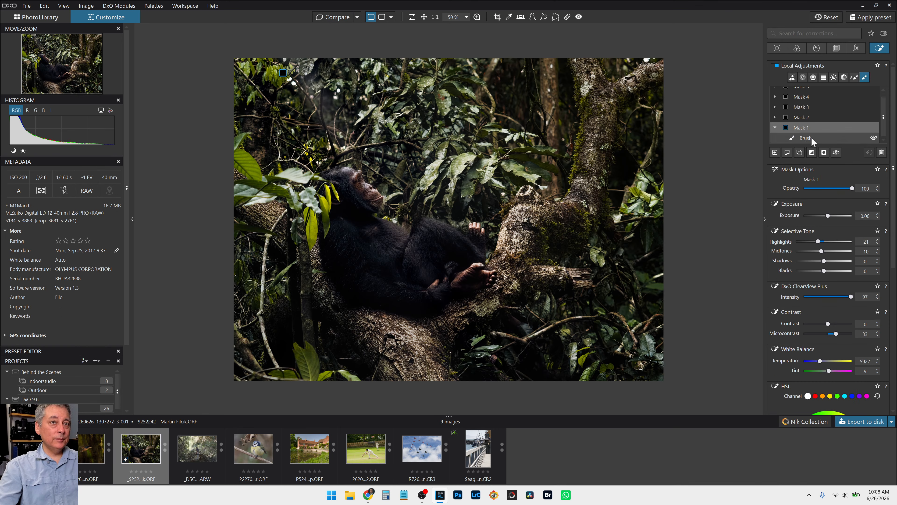
left_click(814, 137)
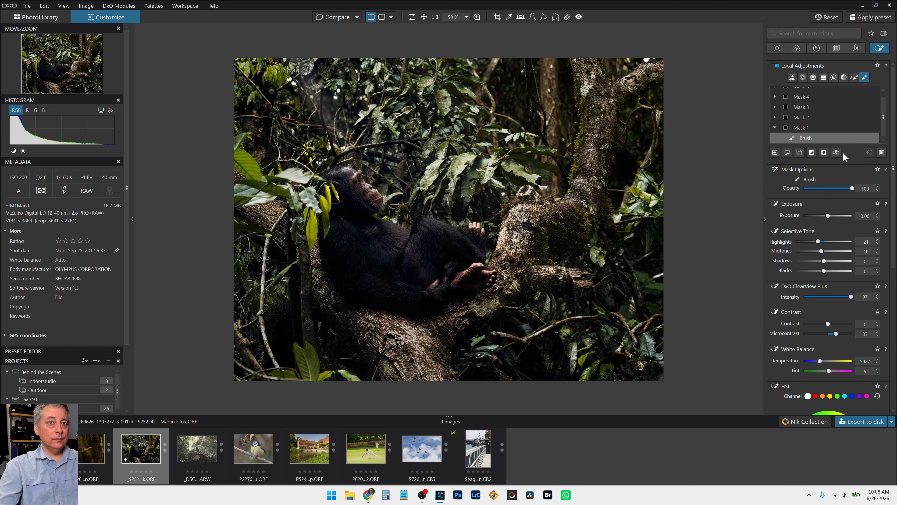
left_click(836, 152)
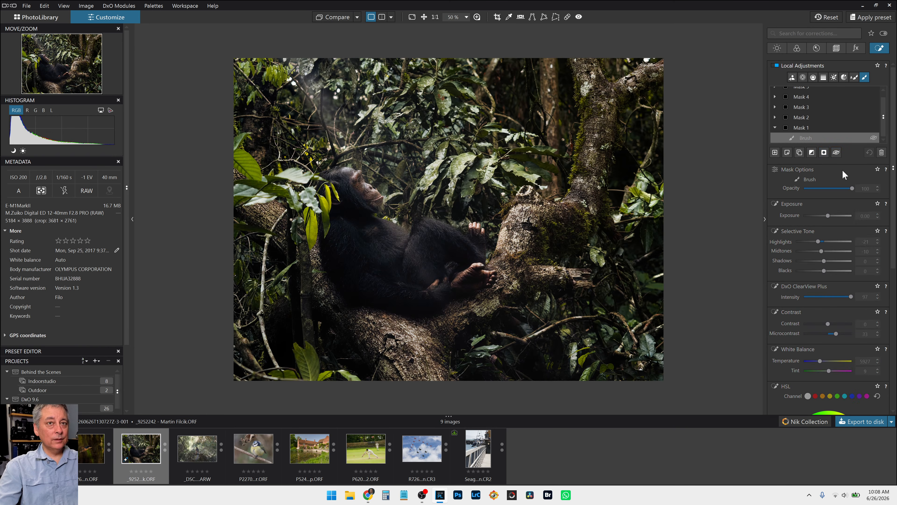
left_click(833, 152)
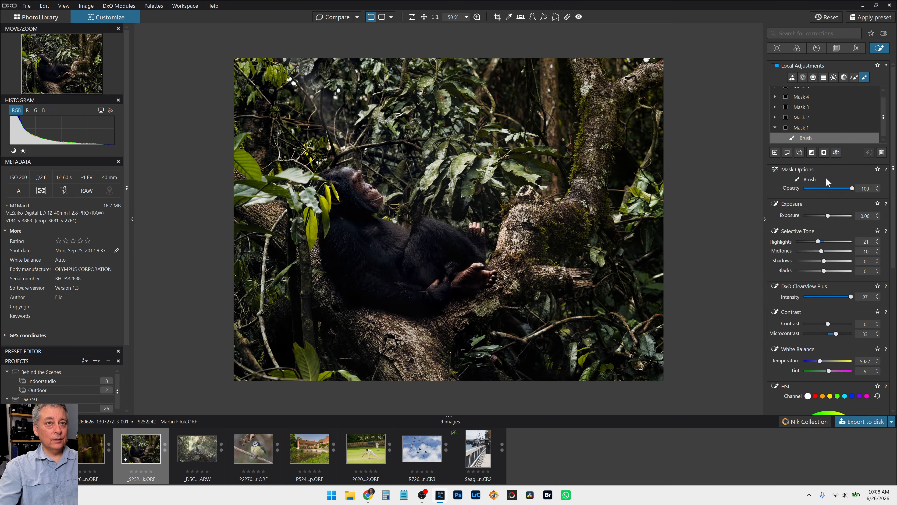
- Duplicate the Brush inside Mask 1 and select the original Brush
right_click(825, 137)
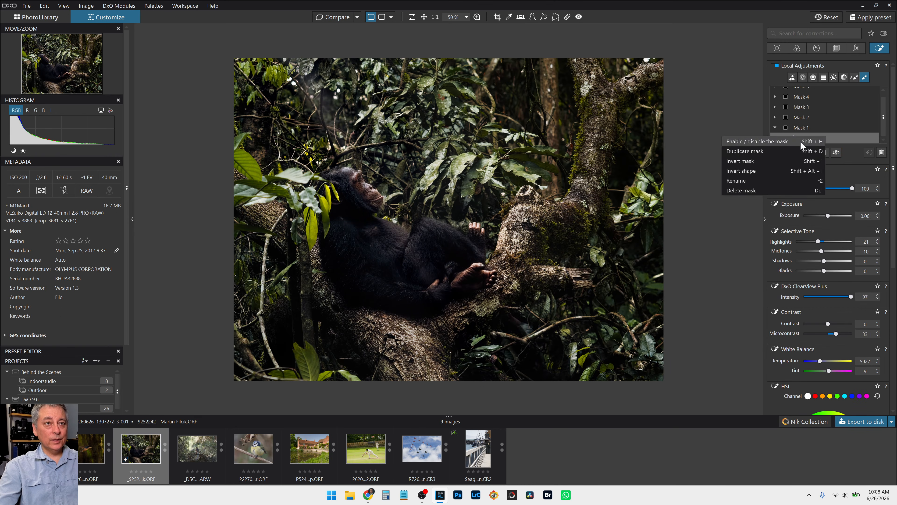
left_click(795, 152)
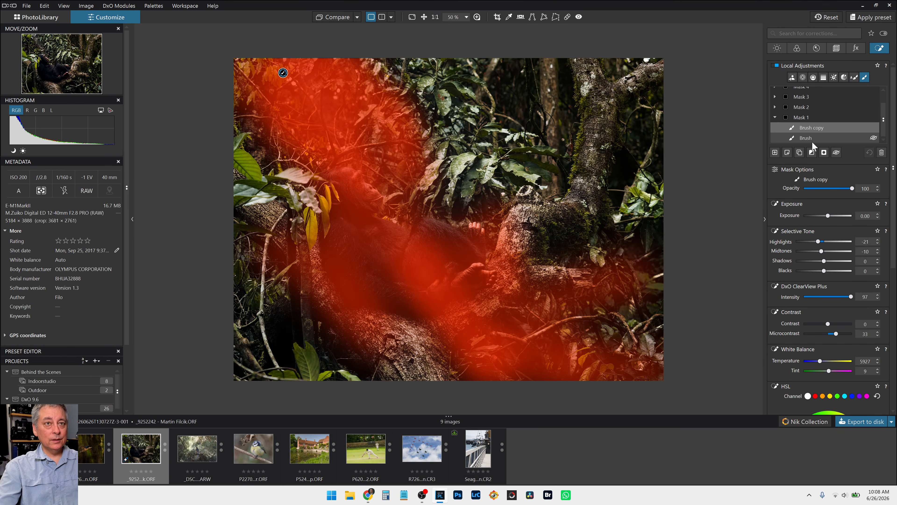
left_click(815, 139)
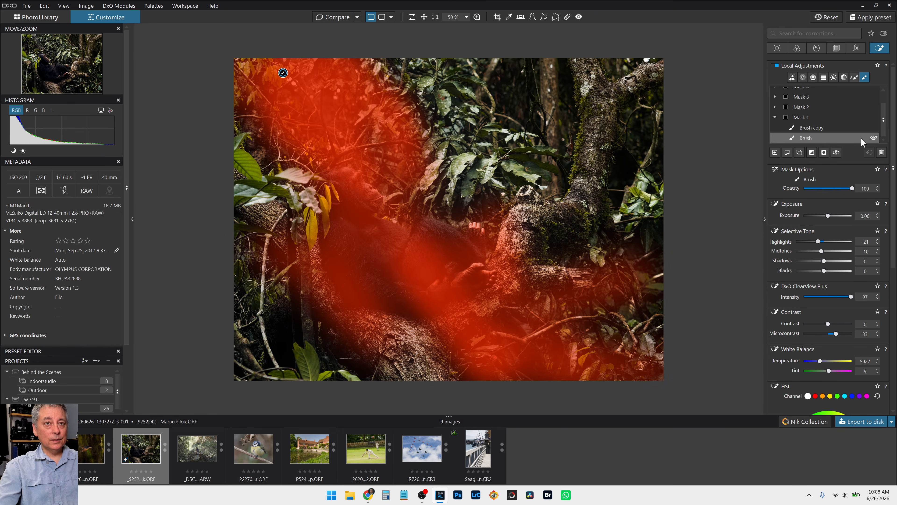
- Turn off the original Brush in Mask 1 and set the Brush copy's Highlights to 42, Midtones to 28 and Shadows to 18
left_click(874, 138)
left_click(849, 126)
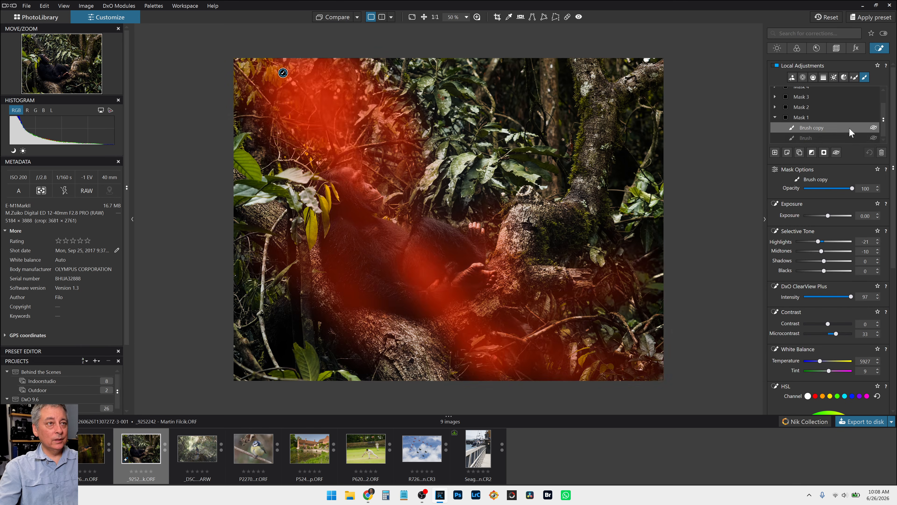
double_click(818, 241)
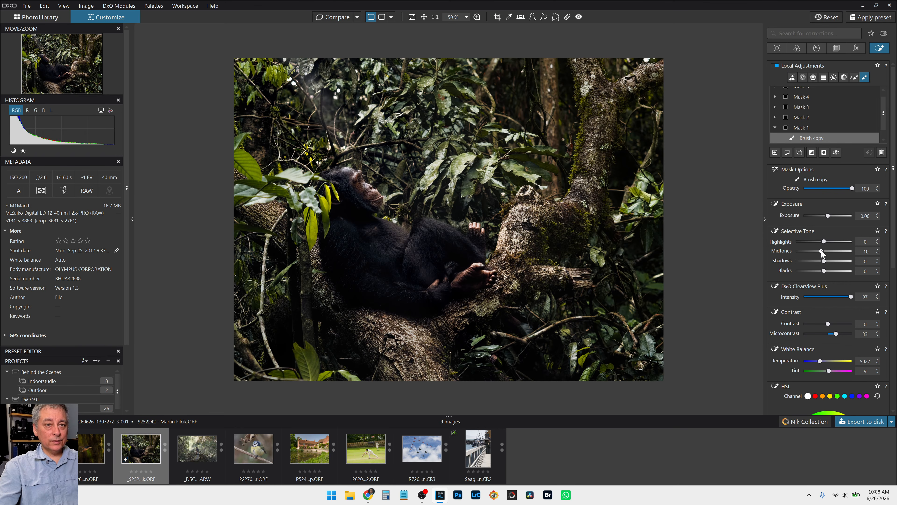
double_click(822, 251)
left_click_drag(823, 251, 832, 251)
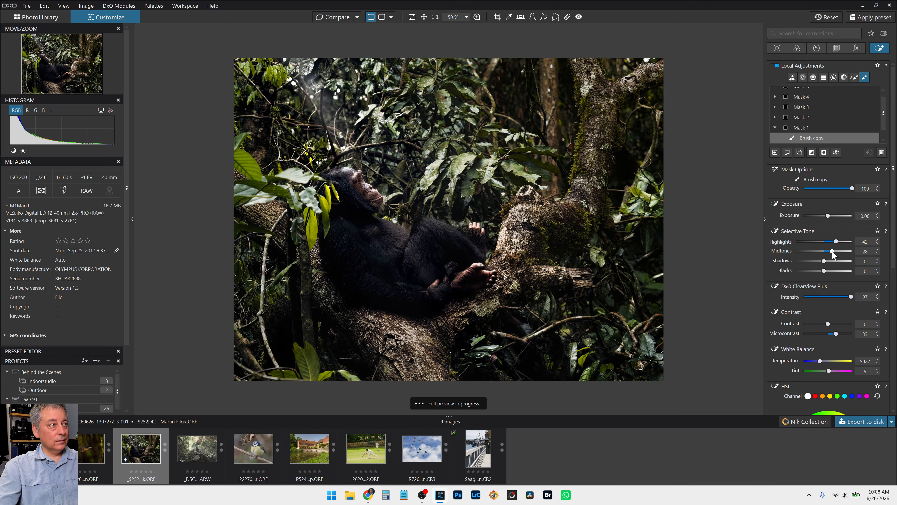
left_click(829, 261)
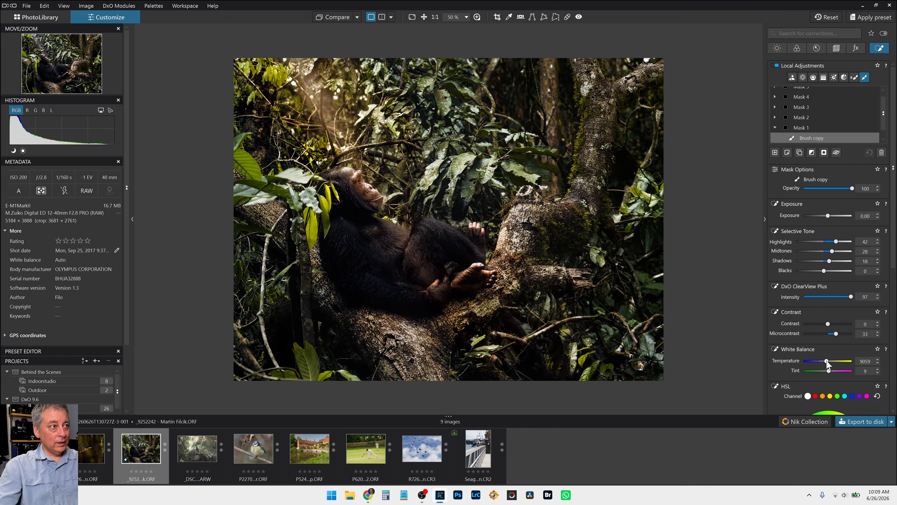
- Set the Brush copy's Blacks to 11, white balance Temperature to 7181 and ClearView Plus Intensity to 1
left_click_drag(827, 362, 817, 360)
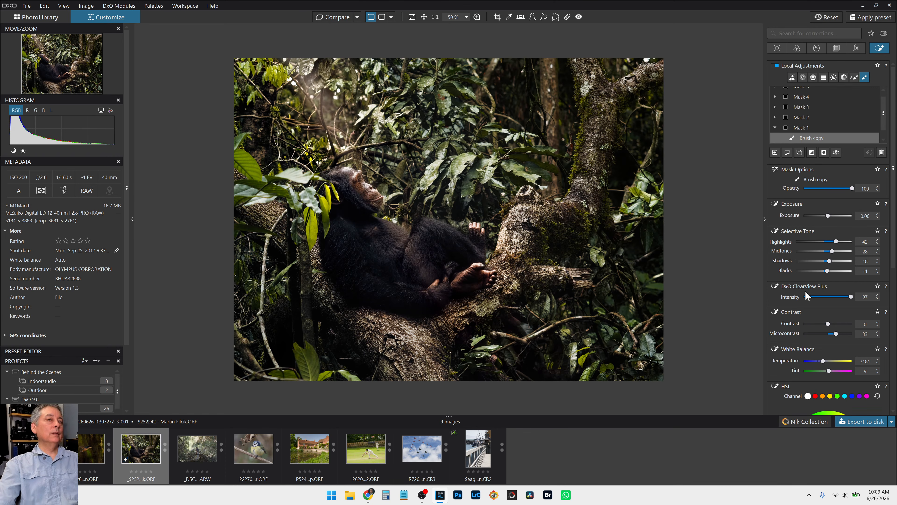
scroll(803, 320, "down", 1)
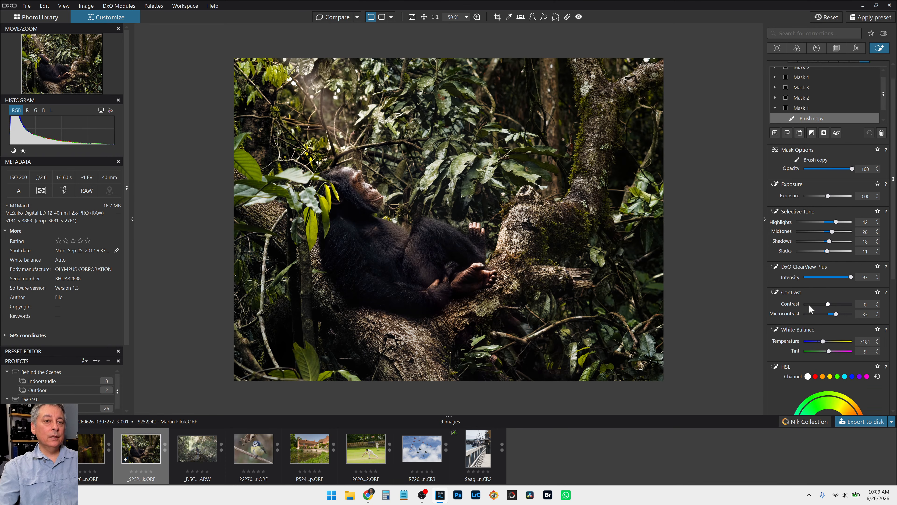
left_click(817, 277)
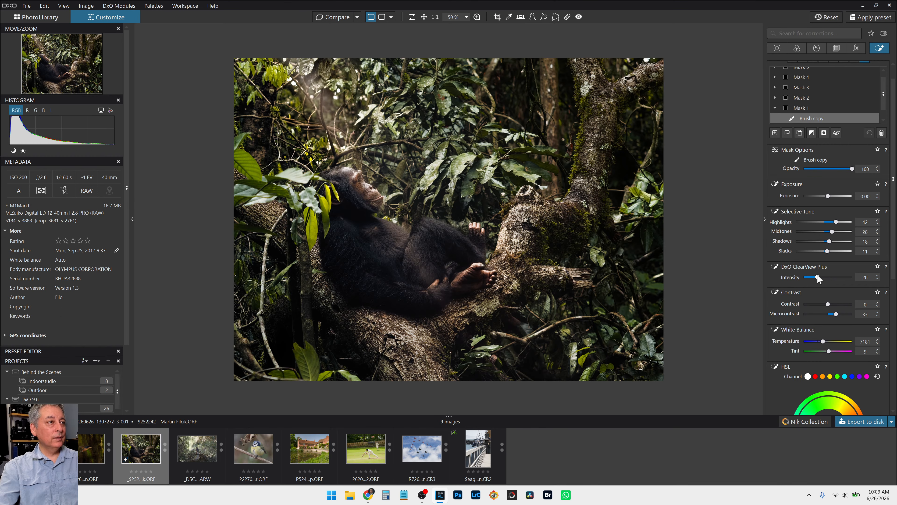
left_click_drag(817, 276, 804, 277)
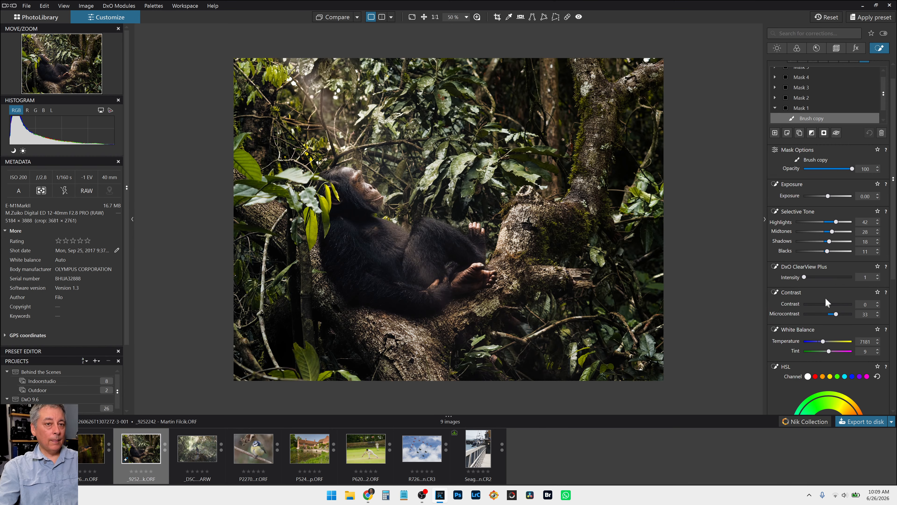
- Set the Brush copy's Highlights to 20, Shadows to 40, Blacks to 51 and Microcontrast to 39, and compare with the original photo
key("b")
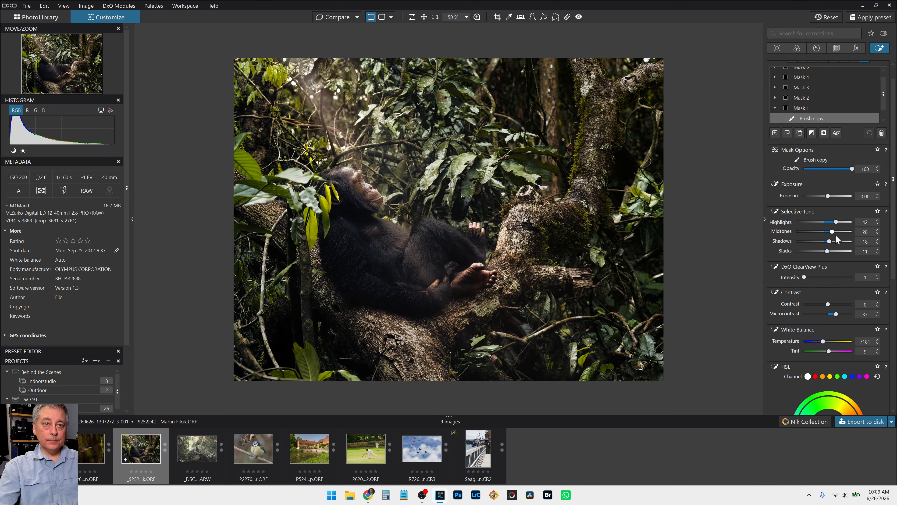
mouse_move(830, 241)
left_mouse_down()
mouse_move(836, 250)
mouse_move(832, 222)
mouse_move(839, 251)
mouse_move(836, 242)
left_mouse_up()
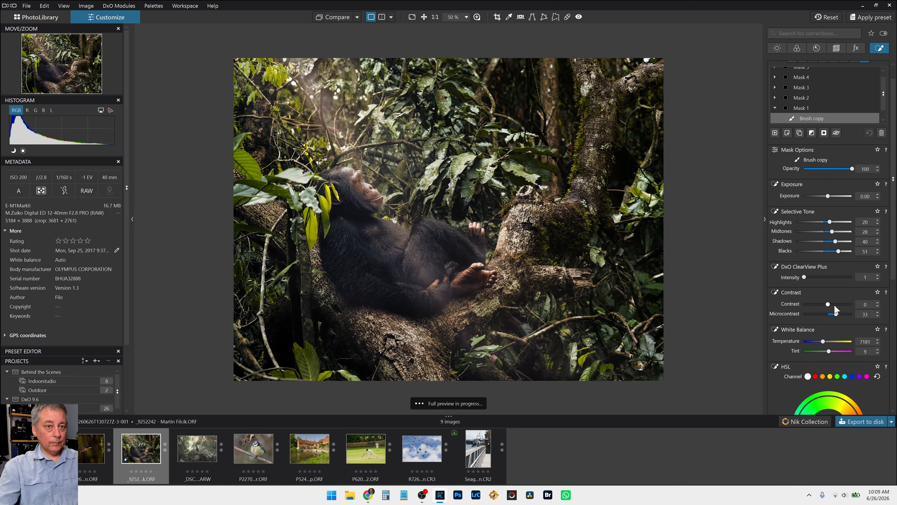
double_click(837, 314)
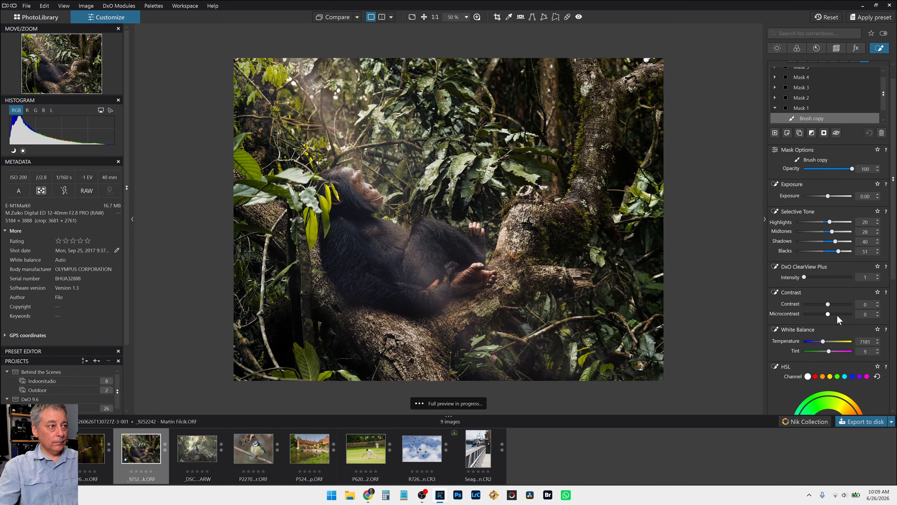
left_click(838, 314)
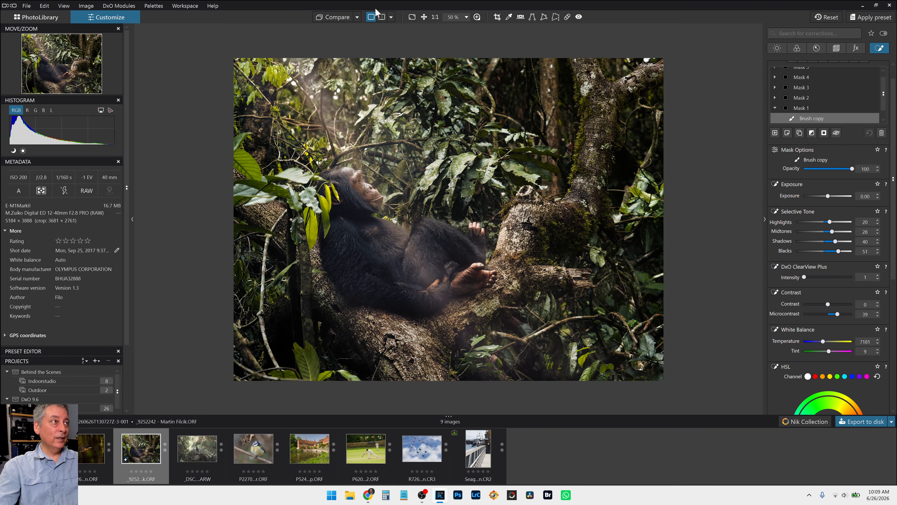
left_click(332, 18)
left_click(332, 20)
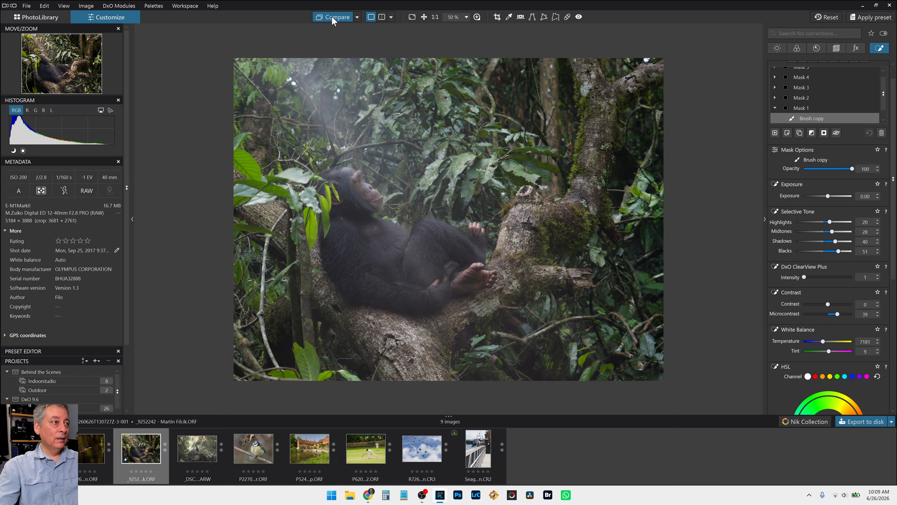
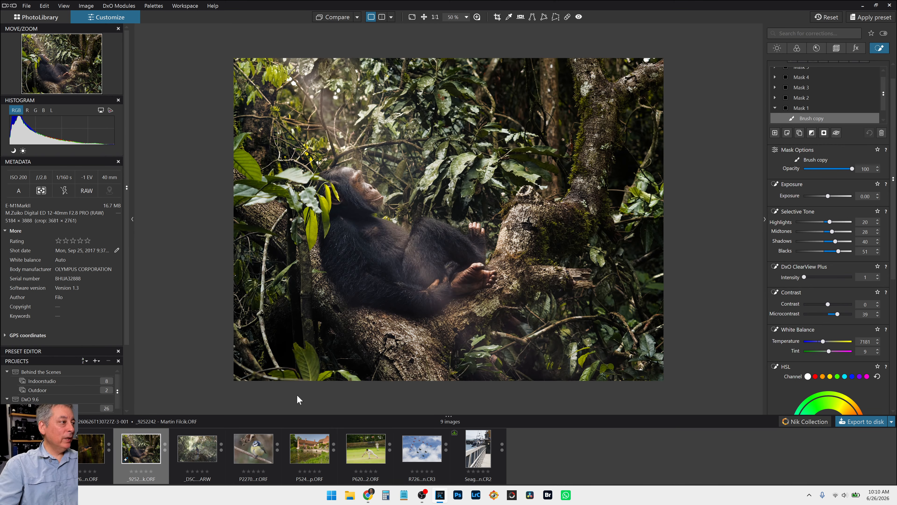
- Open the photo of the hawk on a branch and apply the preset 000 RobTrek_Default_v01
left_click(210, 454)
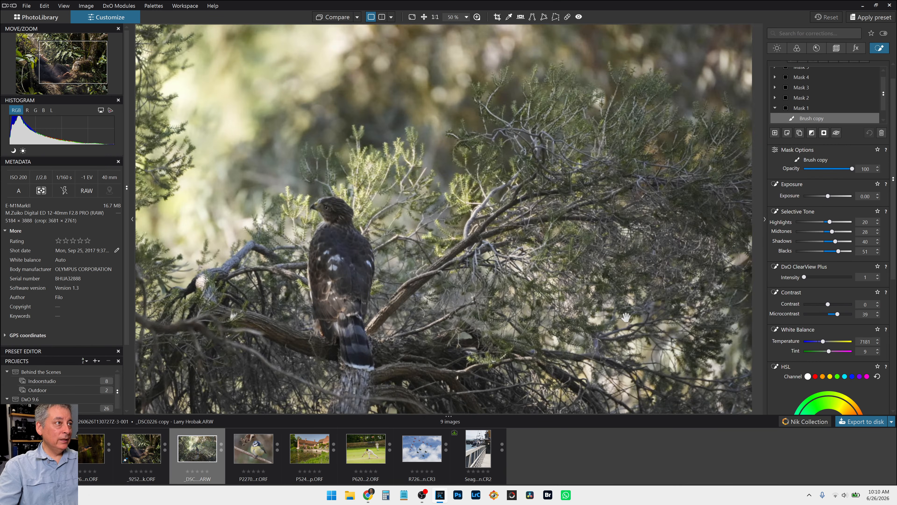
scroll(503, 315, "down", 2)
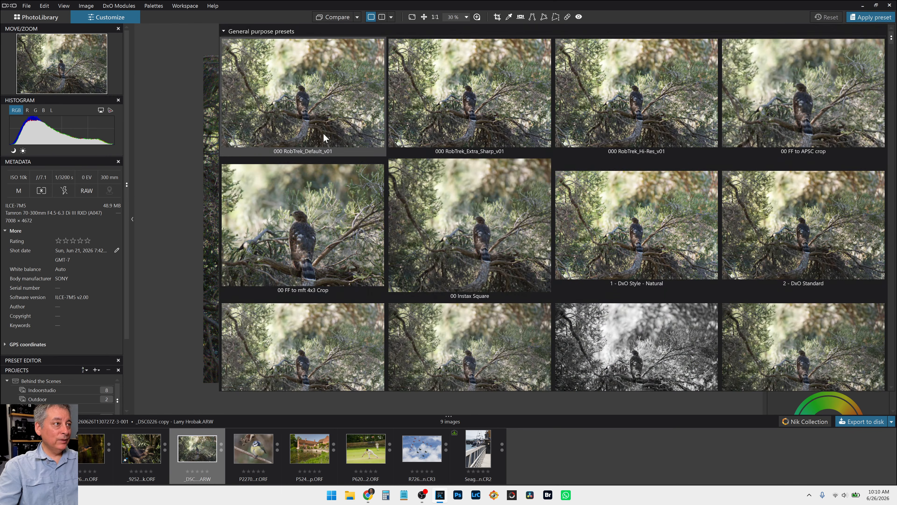
left_click(323, 133)
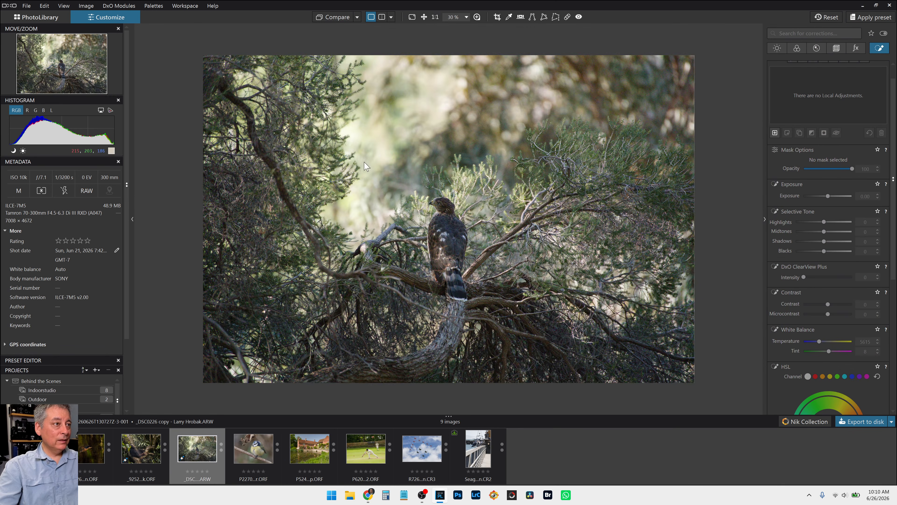
- Frame the hawk and its curved branch with a vertical crop of about 2057 × 3086 px in the original aspect ratio
left_click(497, 16)
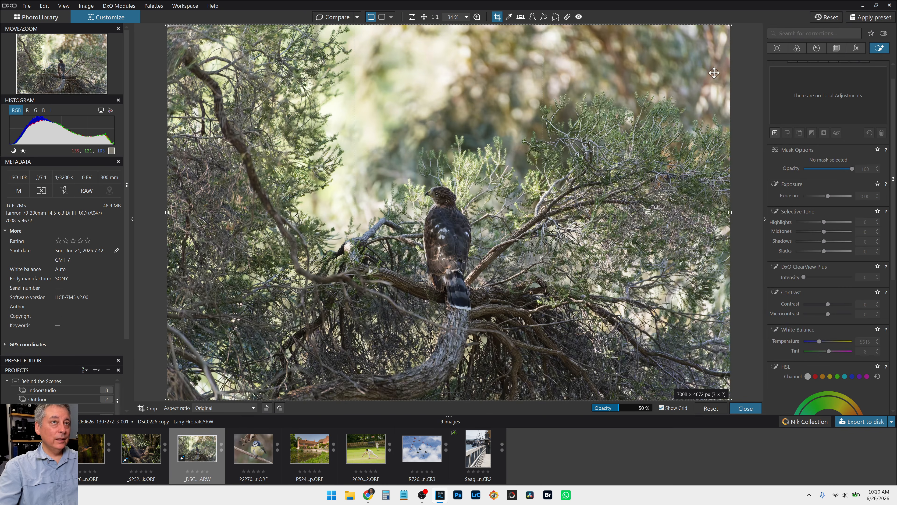
left_click_drag(730, 25, 495, 192)
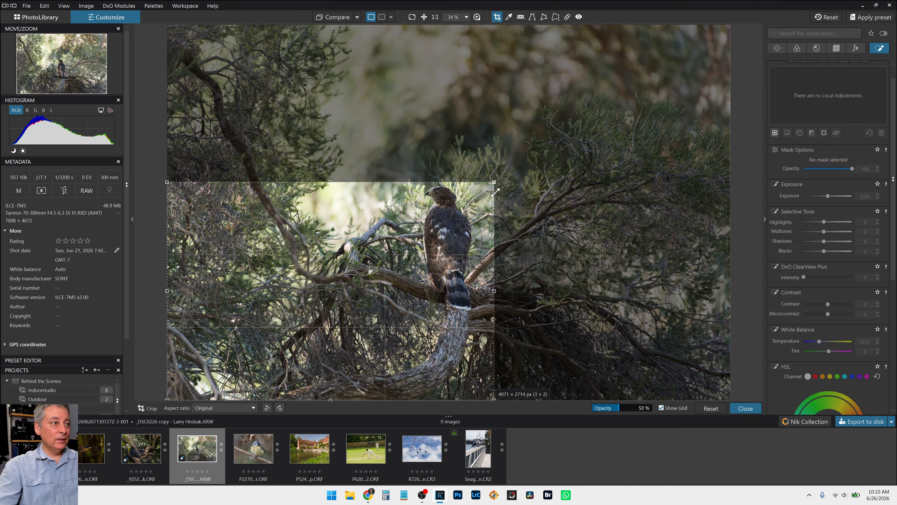
left_click_drag(408, 284, 532, 227)
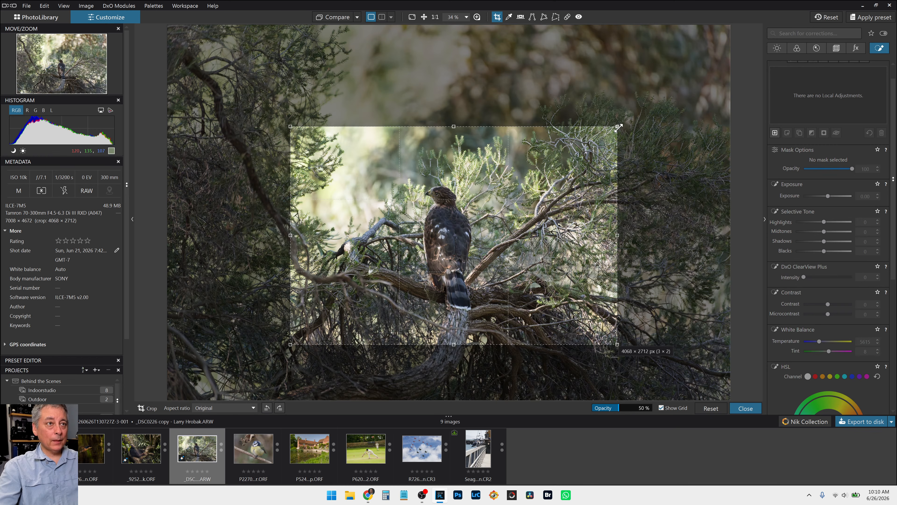
left_click_drag(618, 127, 464, 84)
left_click_drag(342, 146, 379, 187)
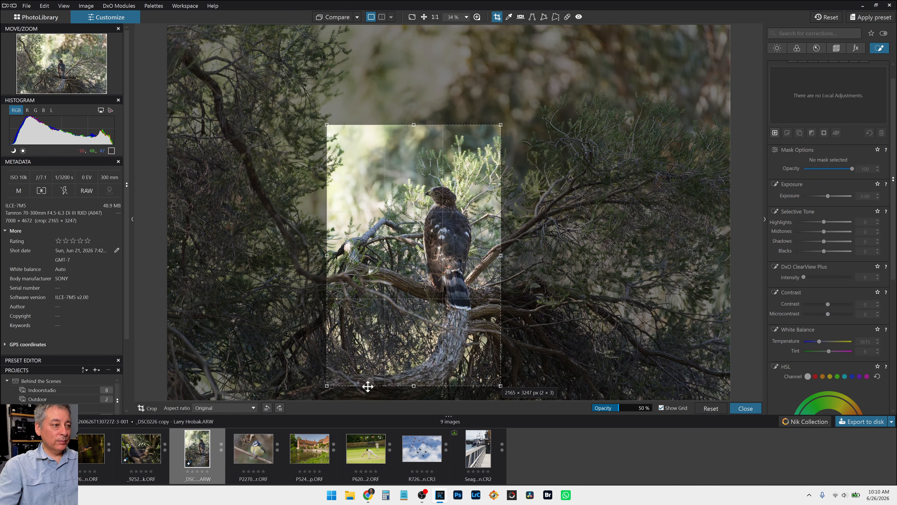
left_click_drag(446, 301, 444, 299)
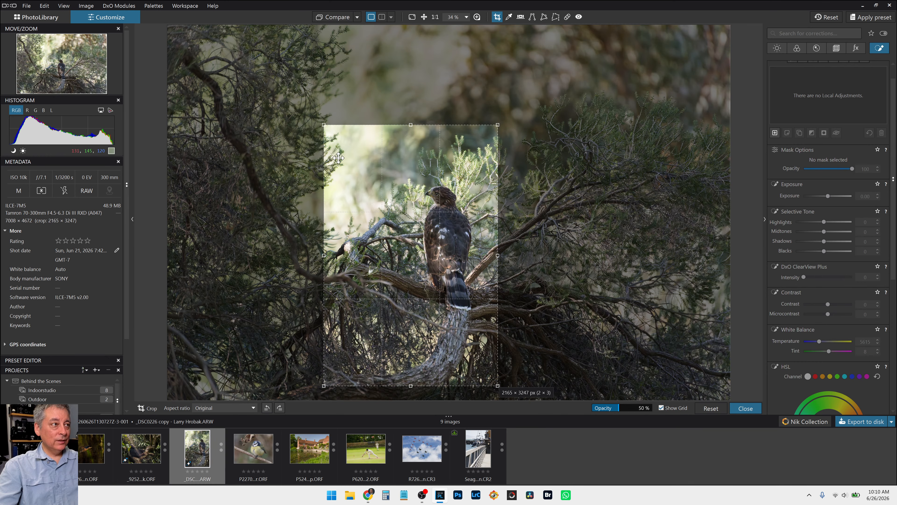
left_click_drag(324, 126, 337, 148)
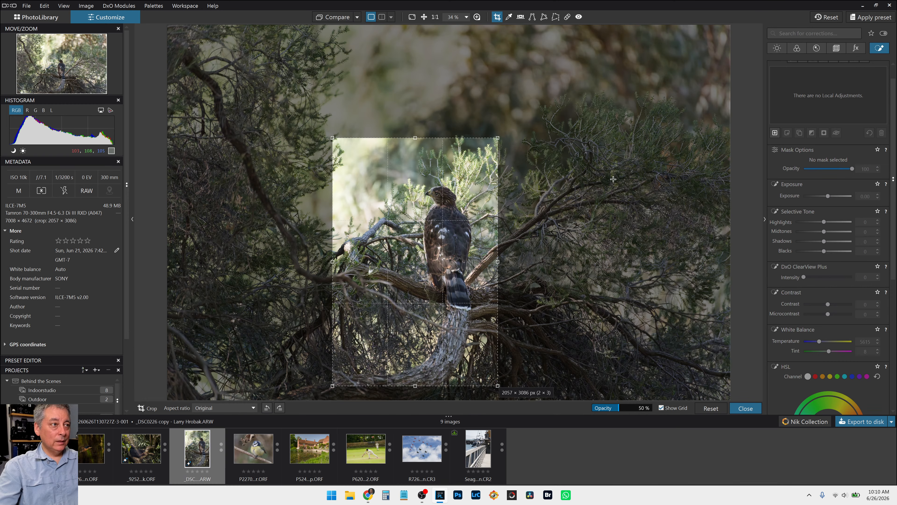
- Rotate the hawk photo by setting Horizon to -2.40 and apply the crop
scroll(834, 198, "up", 1)
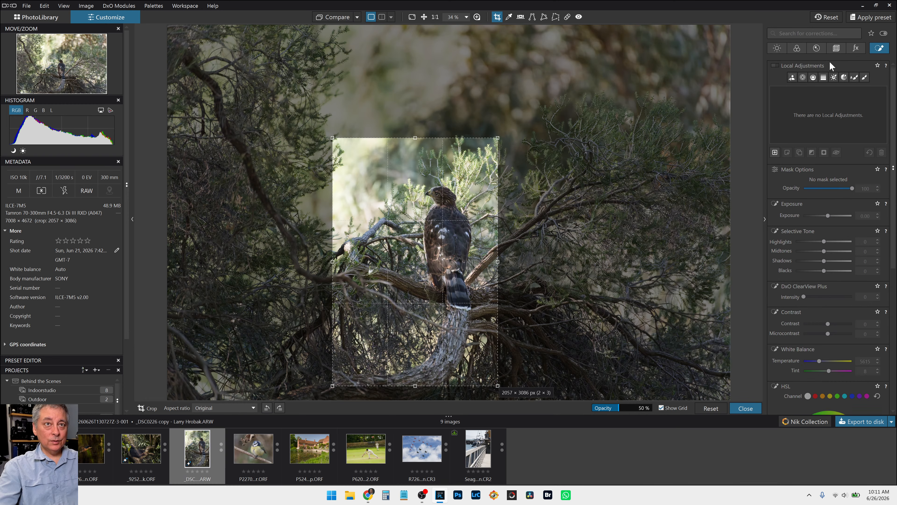
left_click(836, 48)
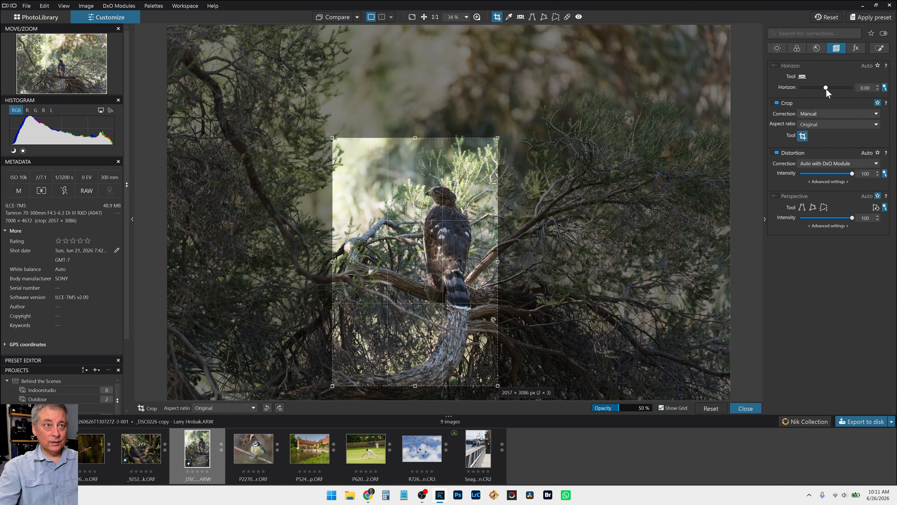
scroll(826, 88, "down", 7)
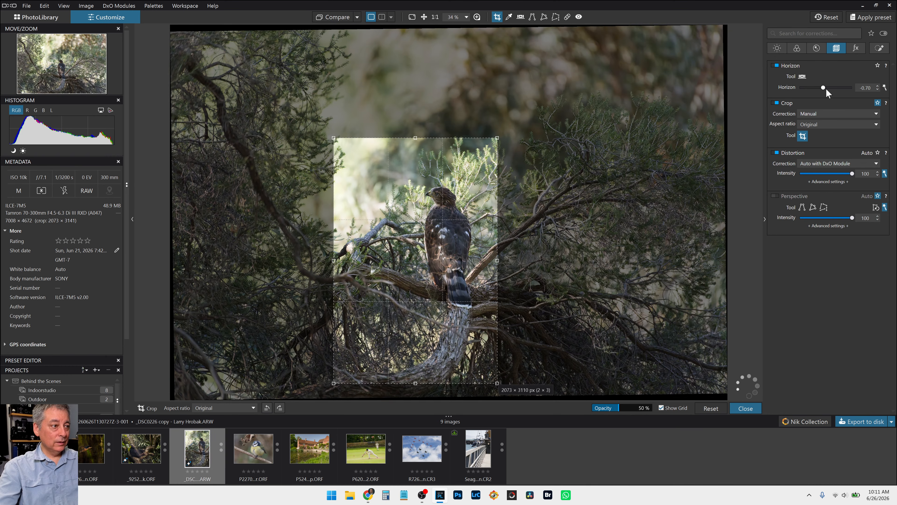
scroll(826, 88, "down", 9)
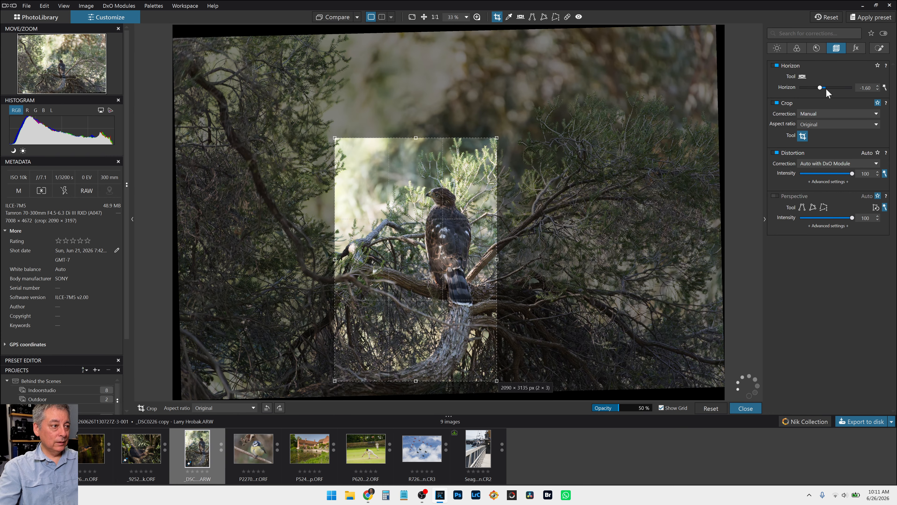
scroll(826, 88, "down", 6)
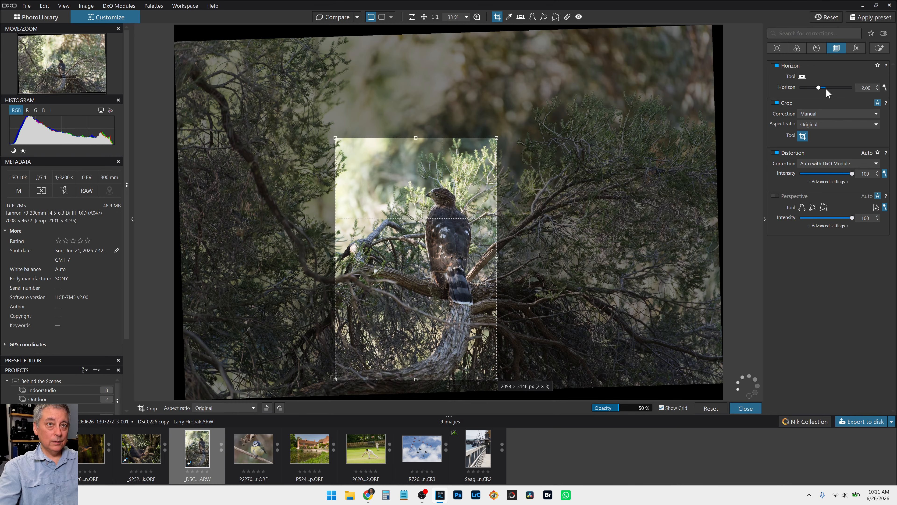
scroll(826, 88, "down", 2)
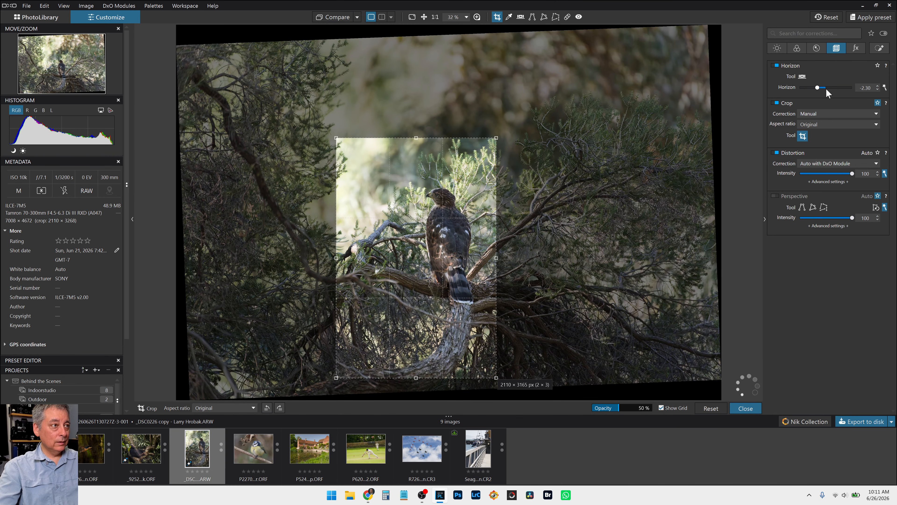
key("Return")
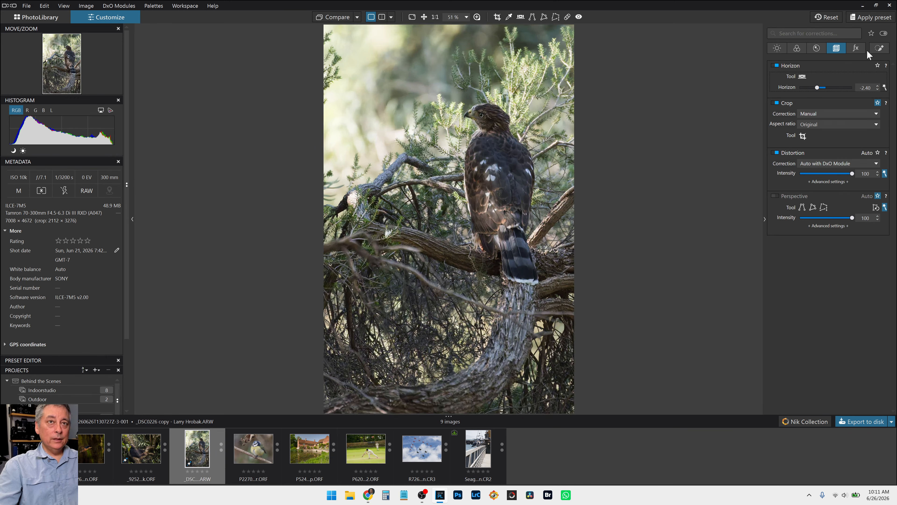
- Darken the whole hawk photo by setting the global Exposure to -1.16
left_click(880, 49)
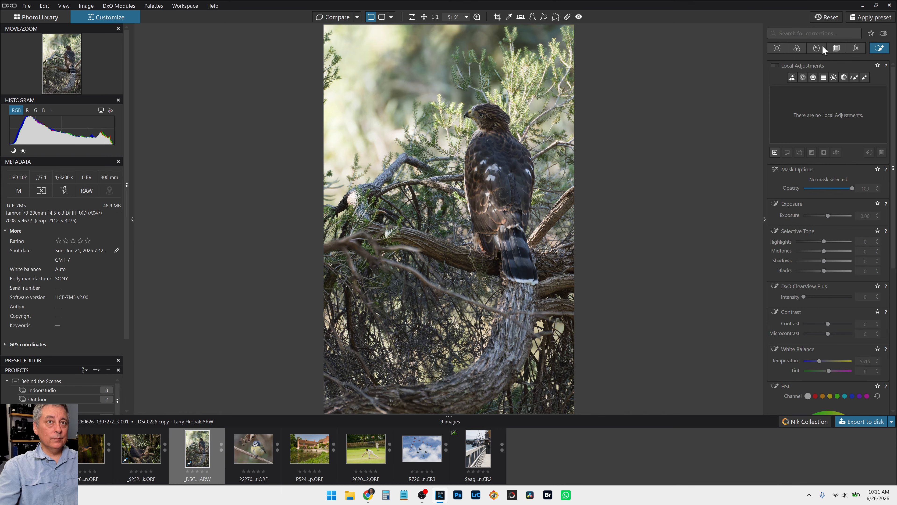
left_click(777, 48)
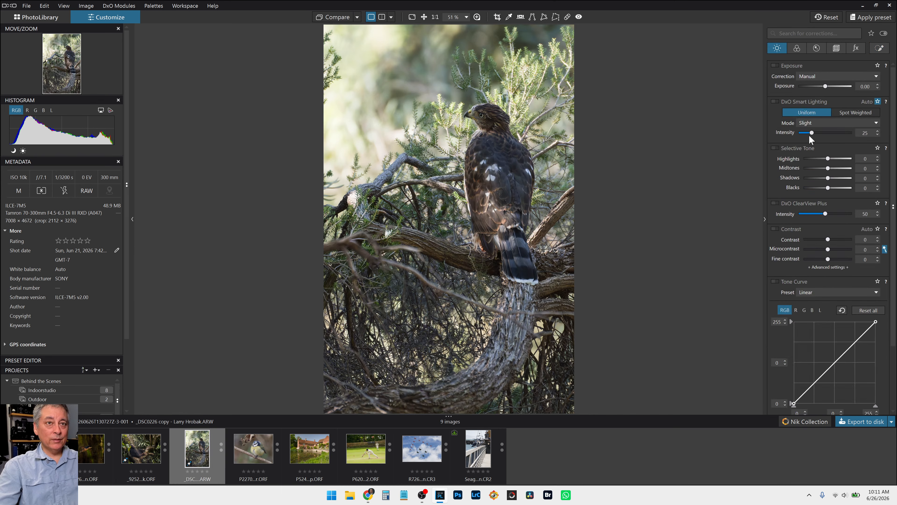
left_click_drag(827, 87, 818, 88)
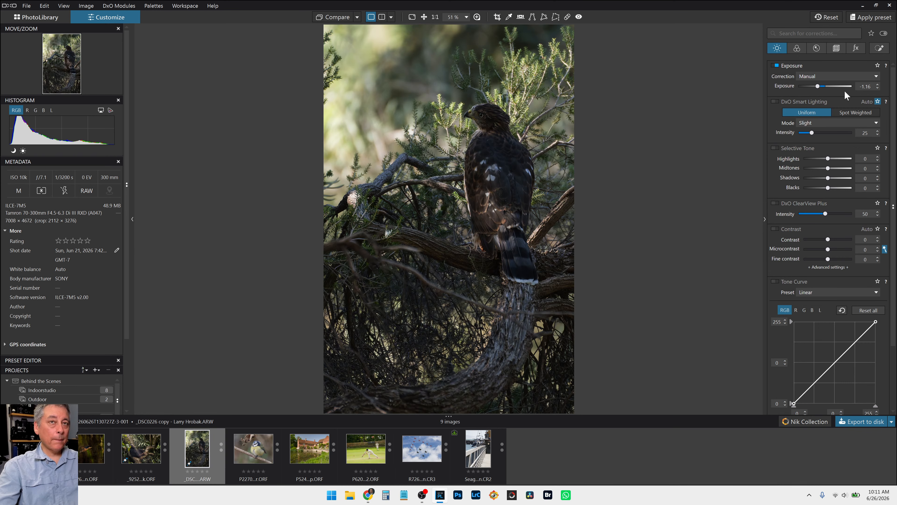
- Create a local adjustment with an AI mask that selects the whole hawk
left_click(879, 48)
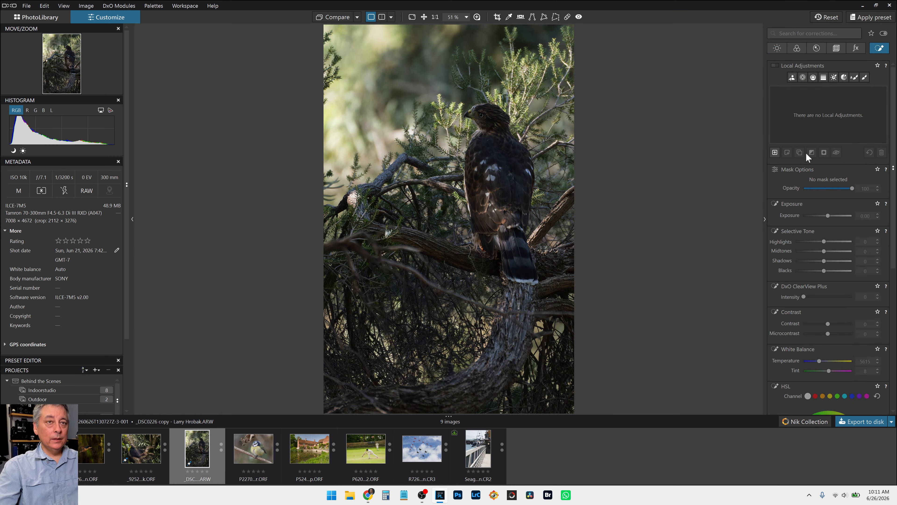
left_click(775, 153)
left_click(790, 79)
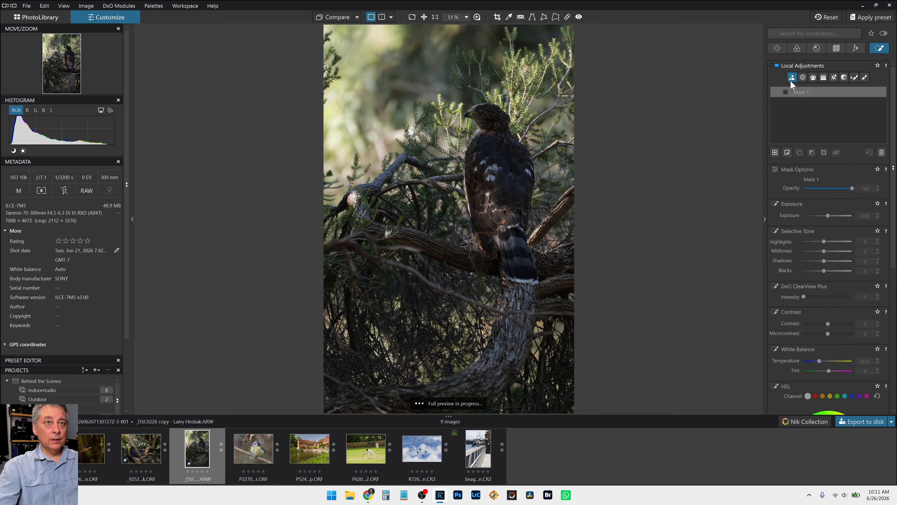
left_click(500, 176)
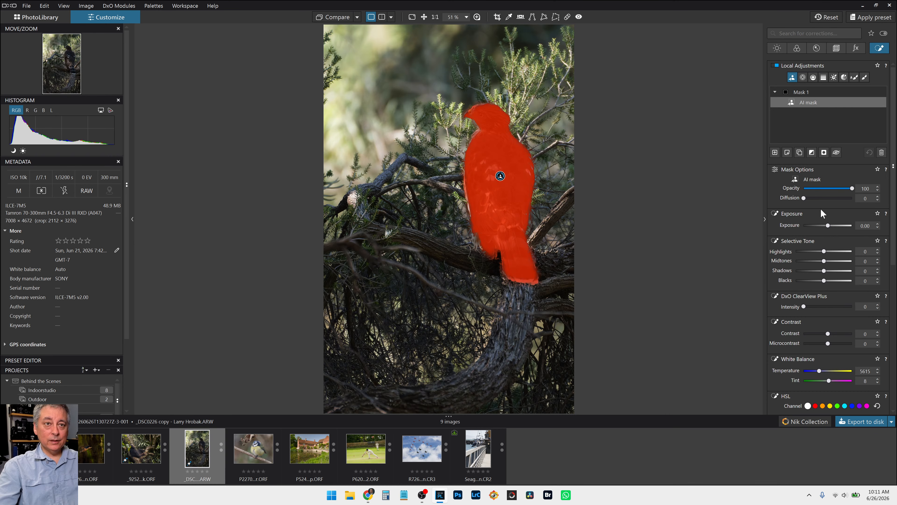
- Lift the hawk mask with Highlights 45, Midtones 31 and Shadows 16, and warm it to Temperature 6315
left_click(836, 252)
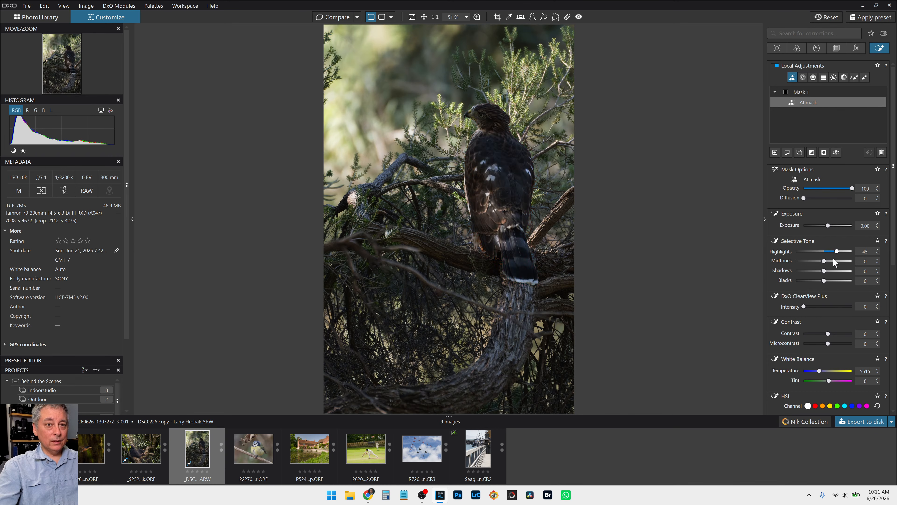
left_click(832, 260)
left_click(831, 271)
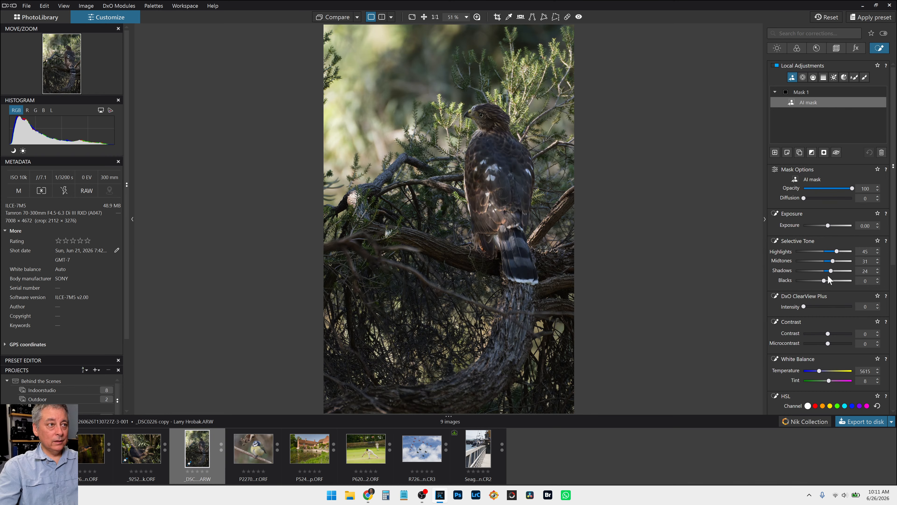
left_click(829, 271)
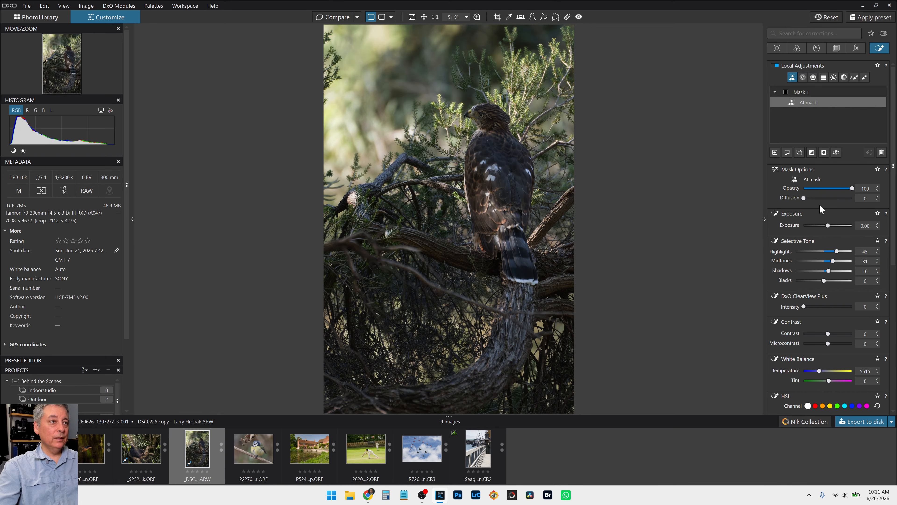
scroll(809, 288, "down", 2)
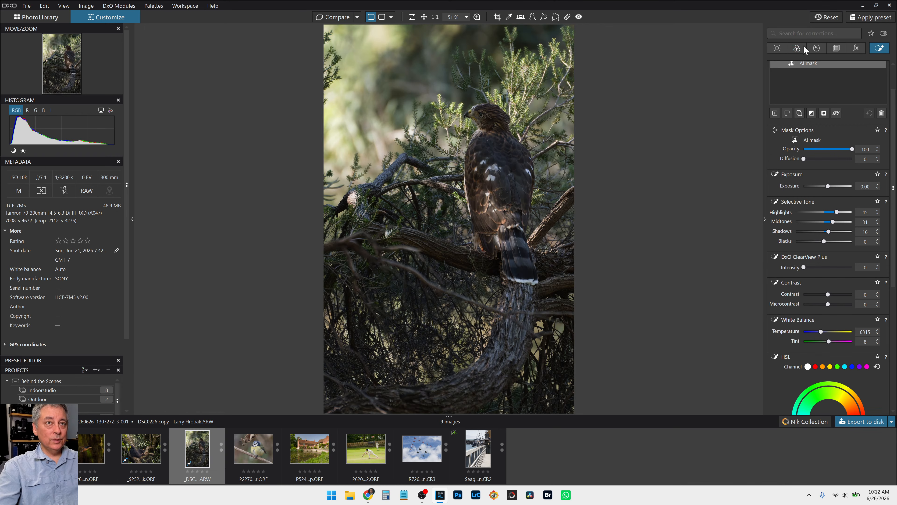
- Warm the whole photo by setting the global RAW White Balance Temperature to 6115
left_click(797, 48)
scroll(826, 161, "up", 2)
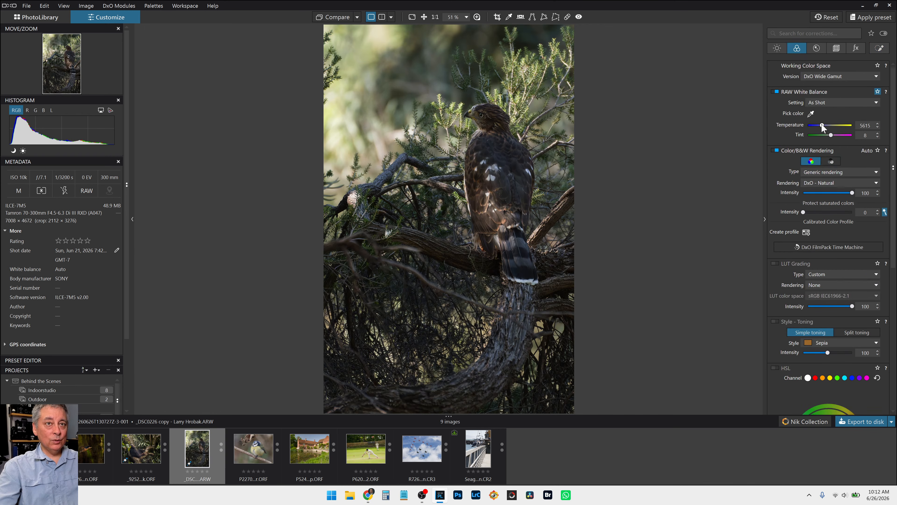
scroll(821, 125, "up", 1)
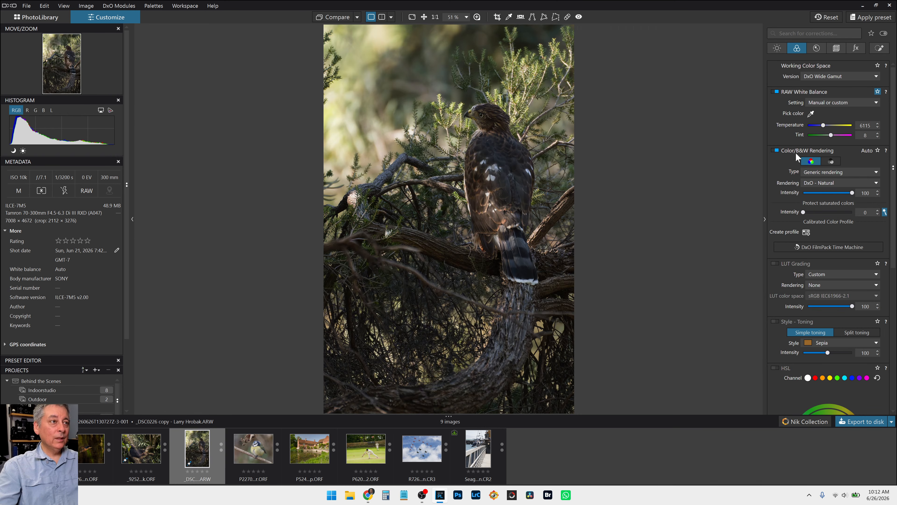
key("l")
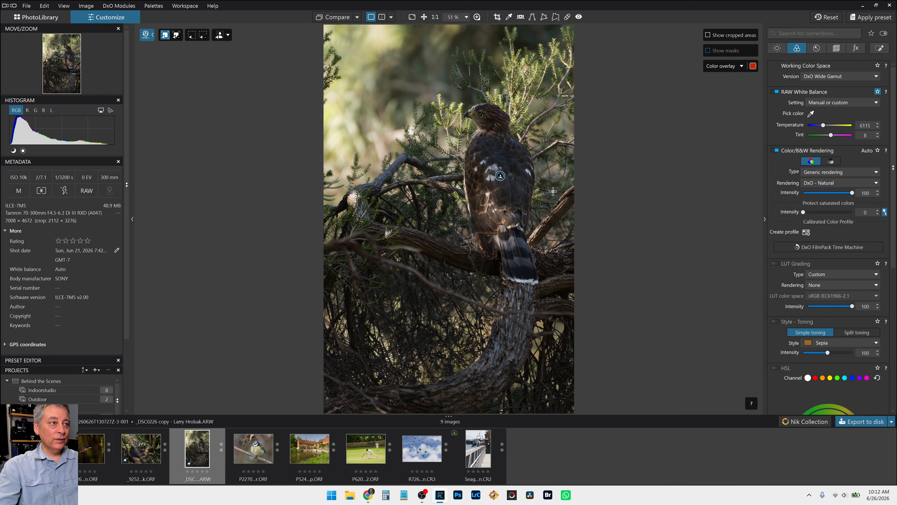
key("Escape")
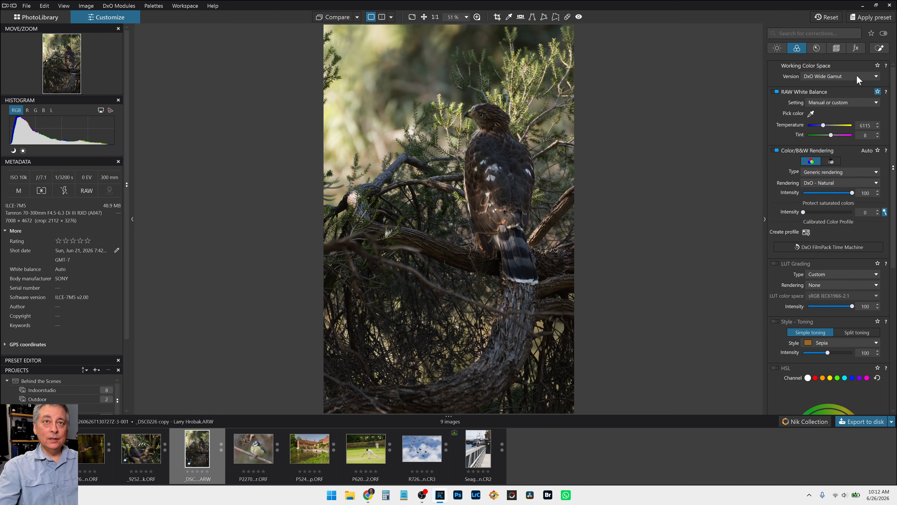
- Place a local control point beside the hawk's eye and shrink its radius to cover only the face around the eye
key("l")
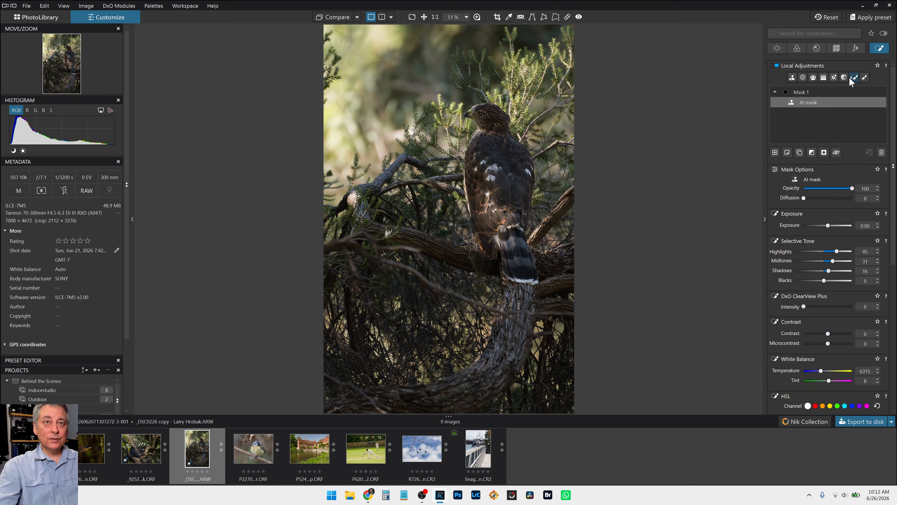
left_click(803, 77)
scroll(481, 112, "up", 3)
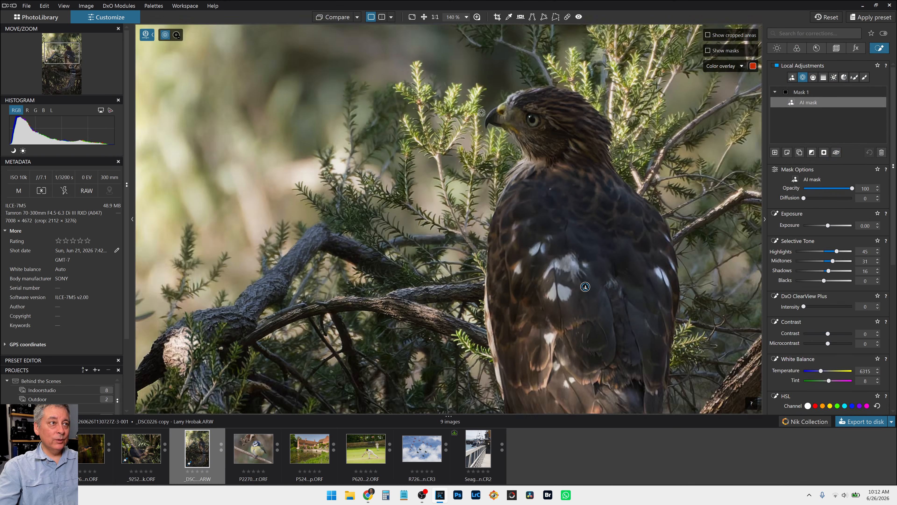
scroll(540, 138, "up", 2)
left_click(539, 117)
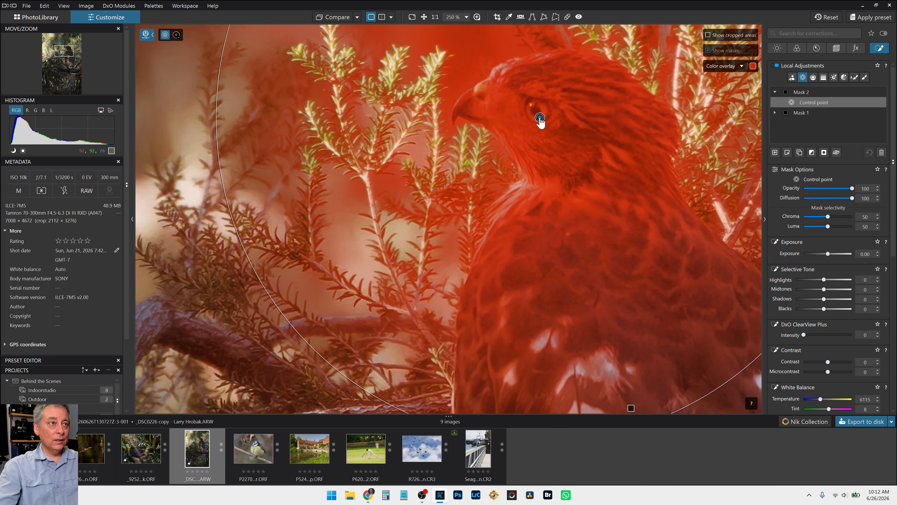
left_click_drag(219, 139, 493, 130)
scroll(539, 119, "up", 1)
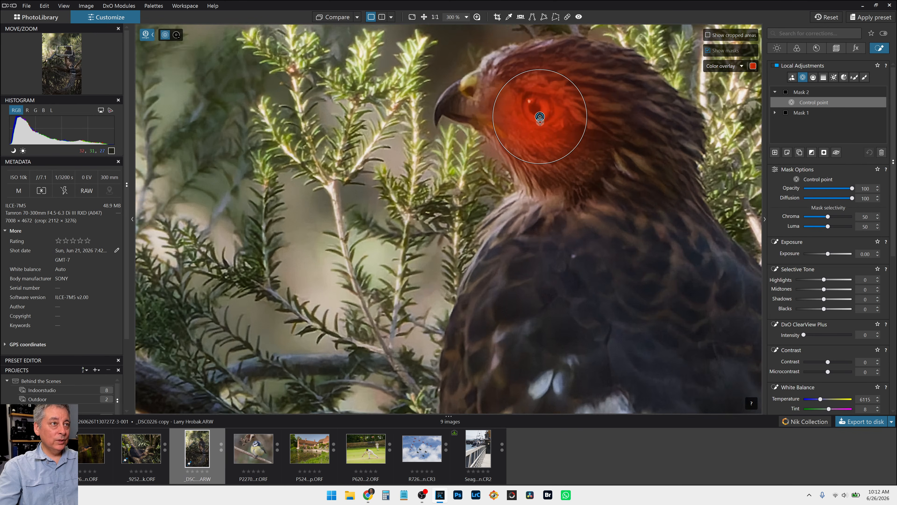
scroll(540, 118, "up", 1)
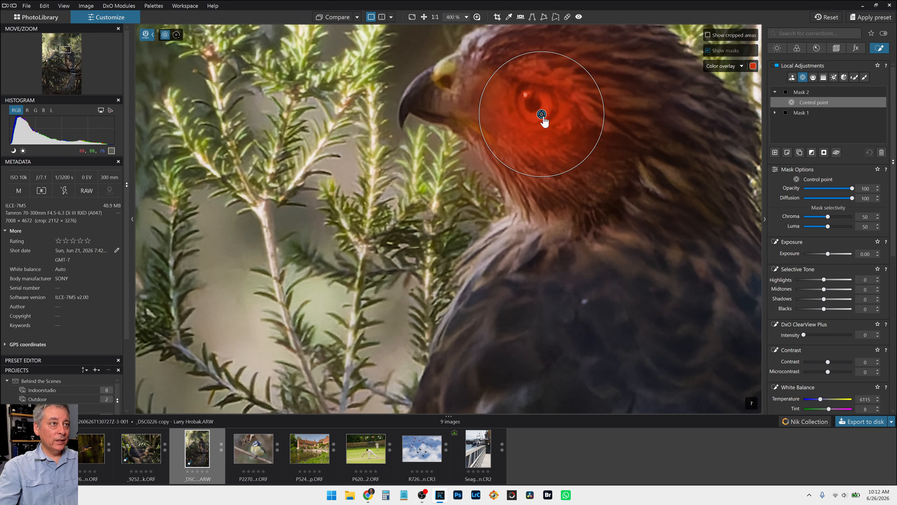
- Bring out the face in the eye control point with Midtones 37, Shadows 33, ClearView Plus 54 and Microcontrast 43
left_click(833, 298)
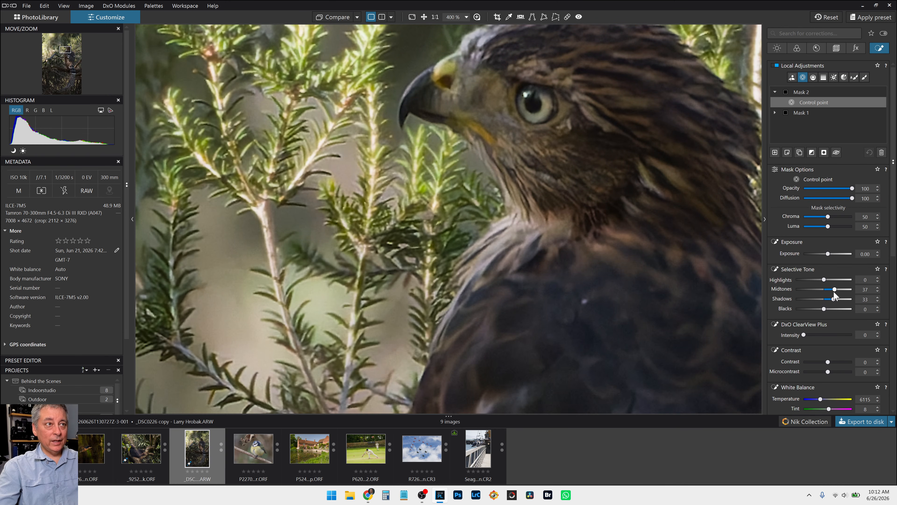
left_click(830, 334)
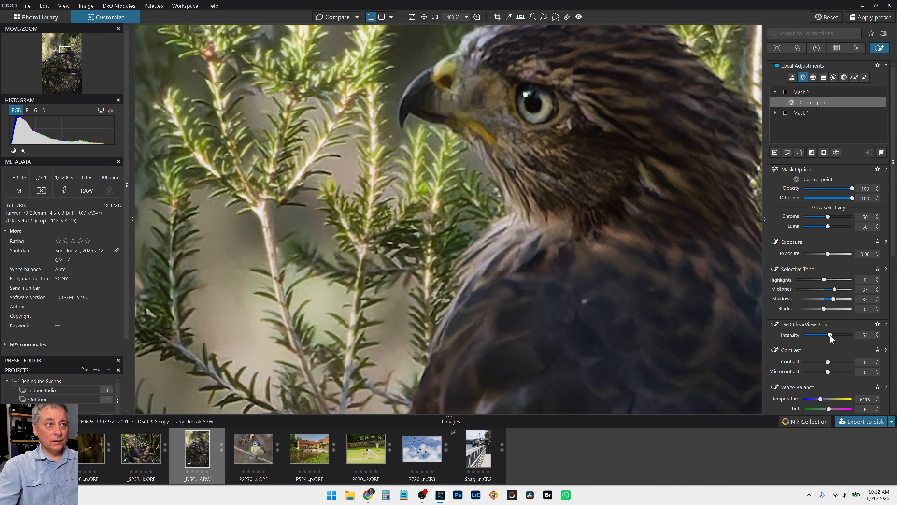
left_click(838, 371)
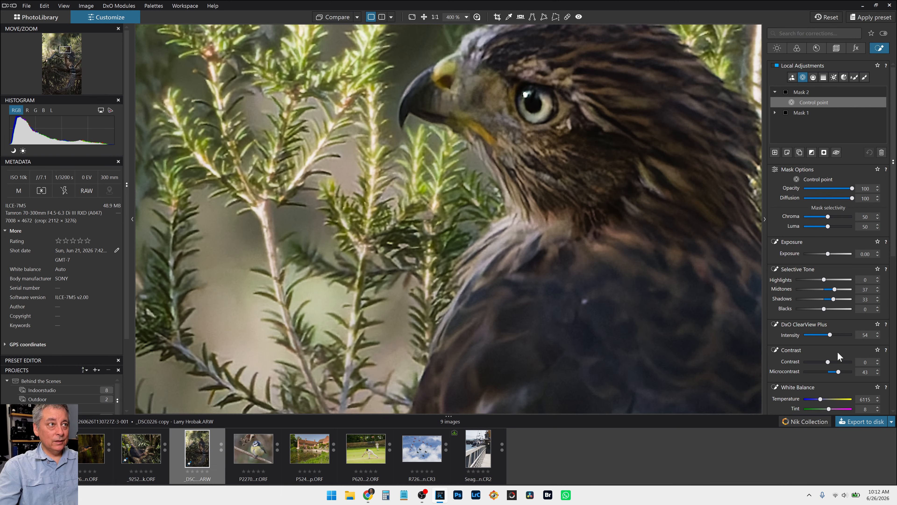
left_click_drag(542, 114, 546, 106)
left_click_drag(561, 53, 566, 35)
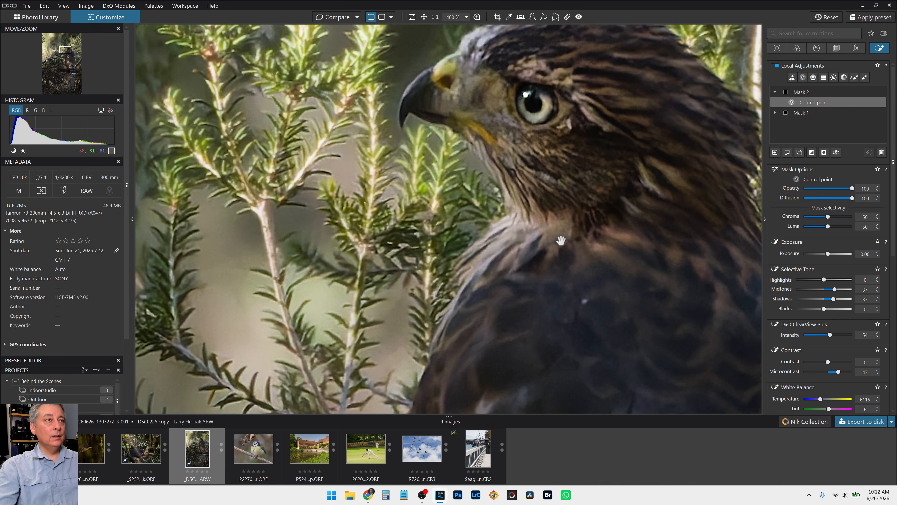
- Warm the hawk's face by setting the eye control point's local white balance Temperature to 7115
scroll(560, 243, "down", 7)
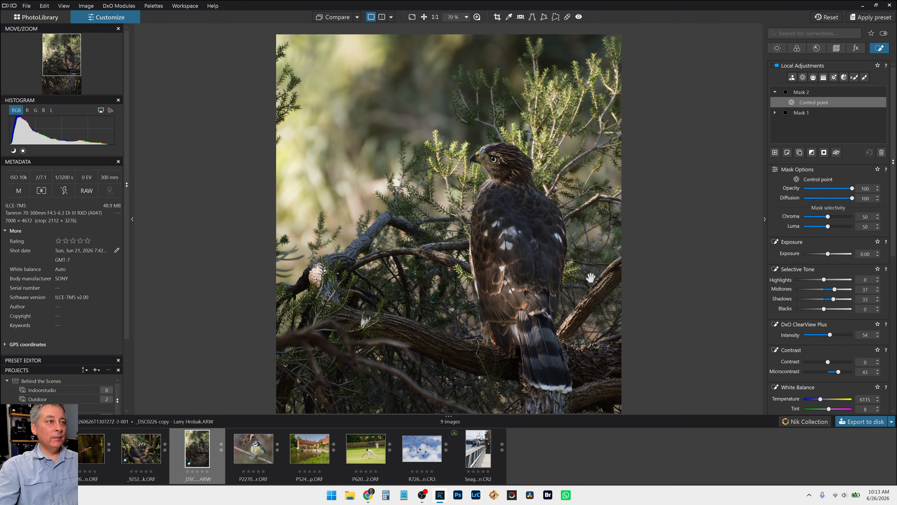
scroll(590, 277, "up", 1)
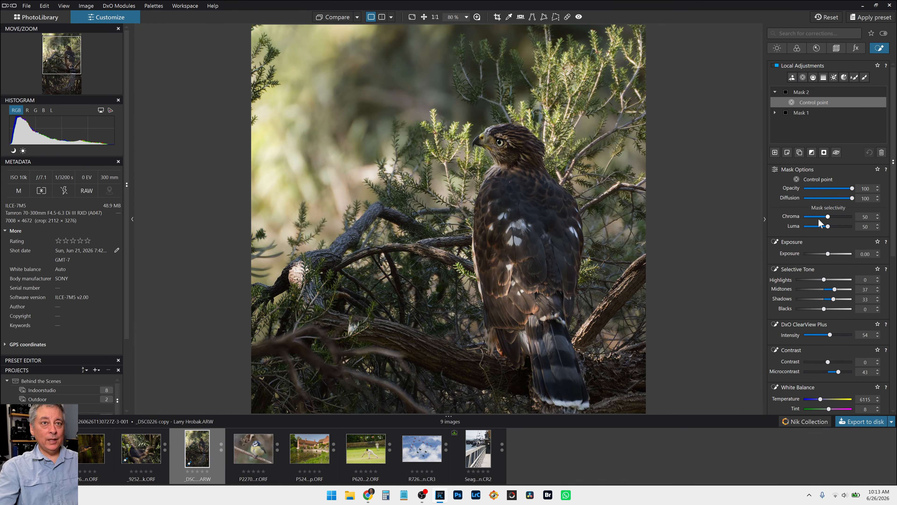
scroll(815, 346, "down", 1)
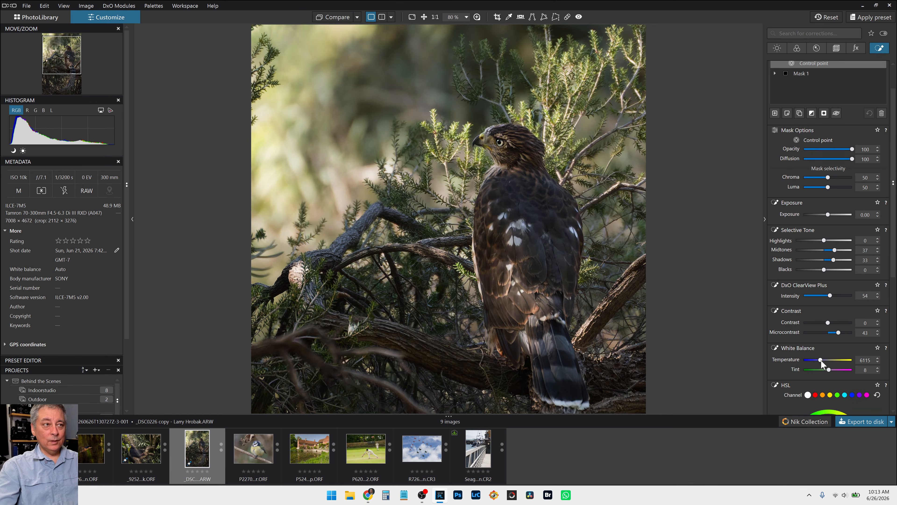
scroll(821, 360, "up", 3)
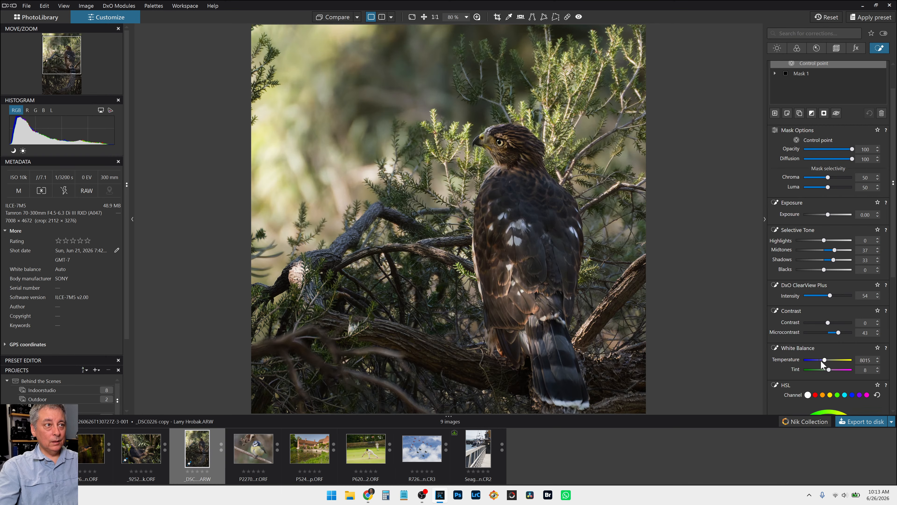
scroll(821, 360, "up", 4)
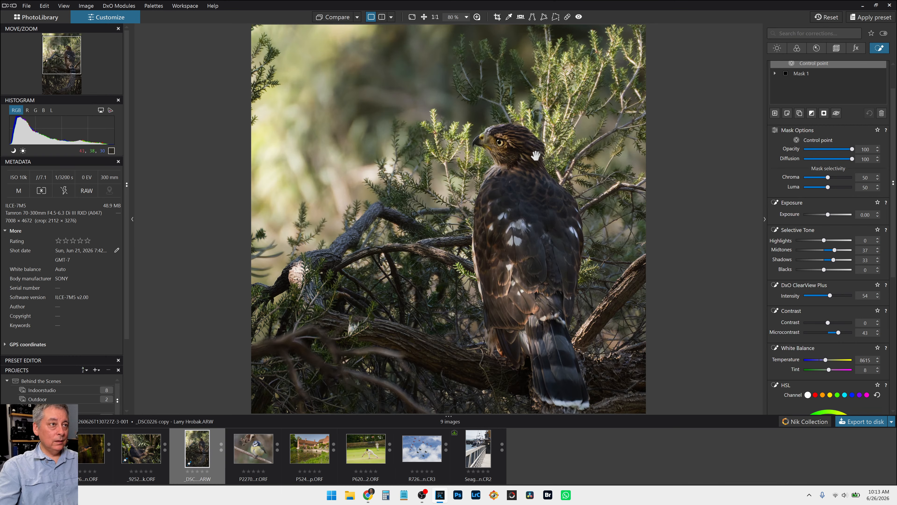
scroll(824, 360, "down", 4)
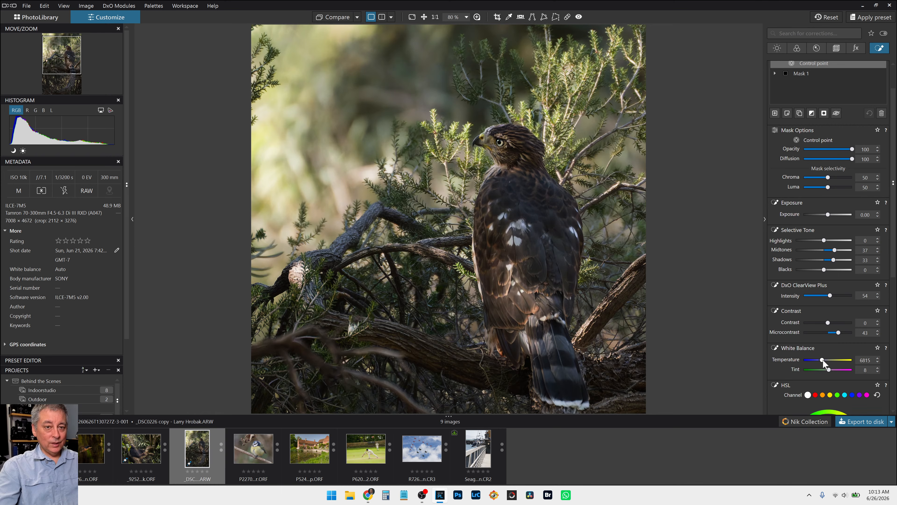
left_click(823, 360)
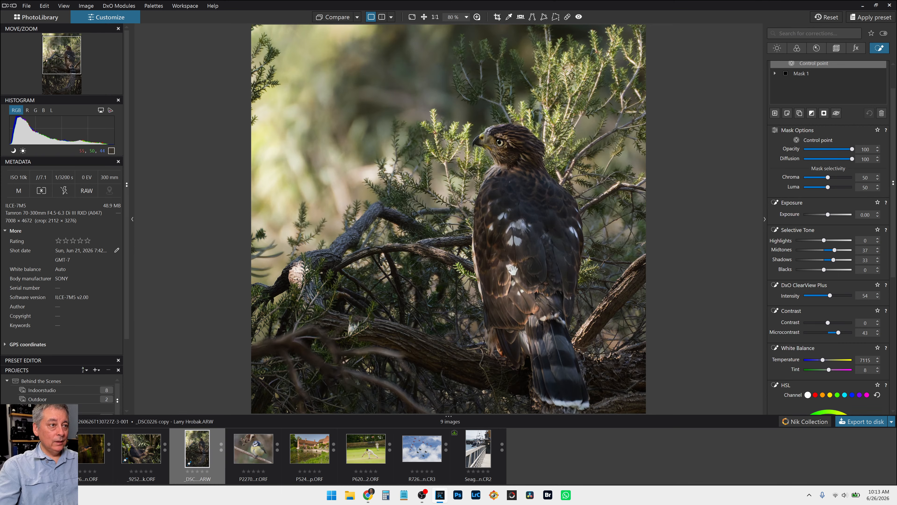
- Add a new brush mask and paint it down the hawk's back and onto the sunlit branches on both sides of the bird
left_click(774, 114)
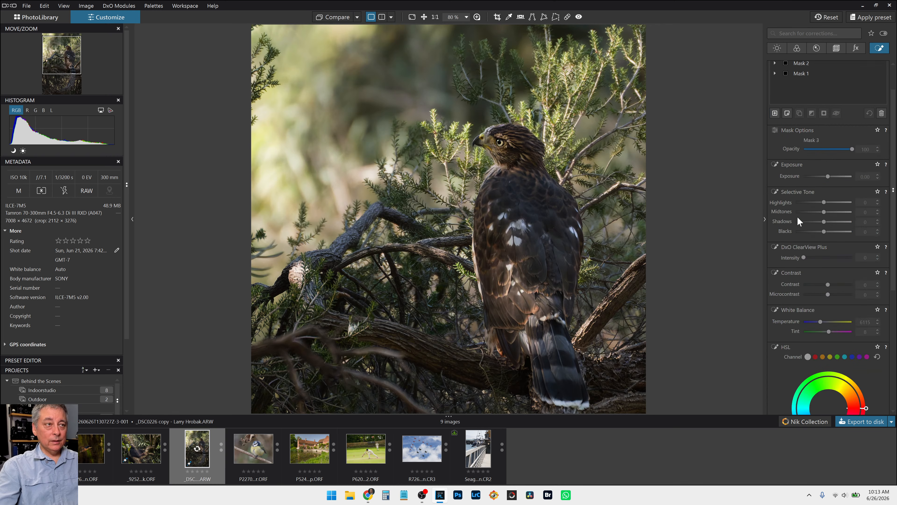
scroll(798, 230, "up", 2)
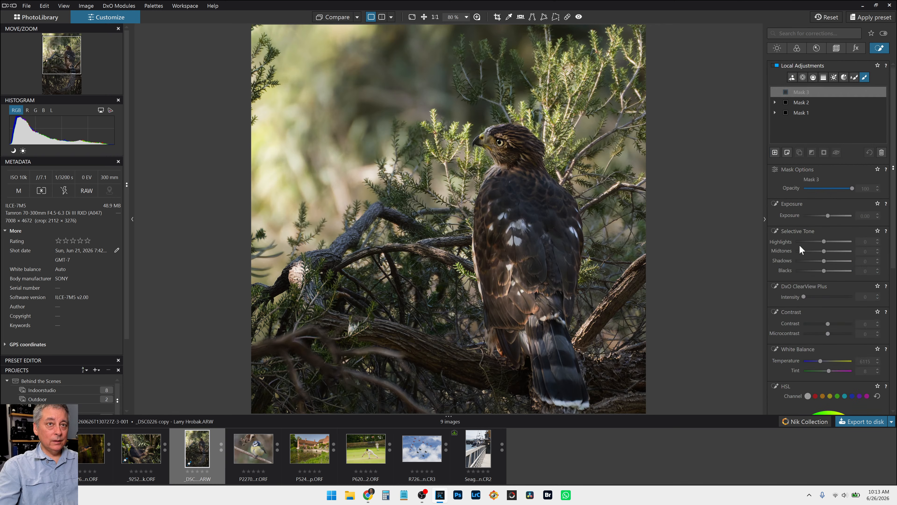
left_click(862, 78)
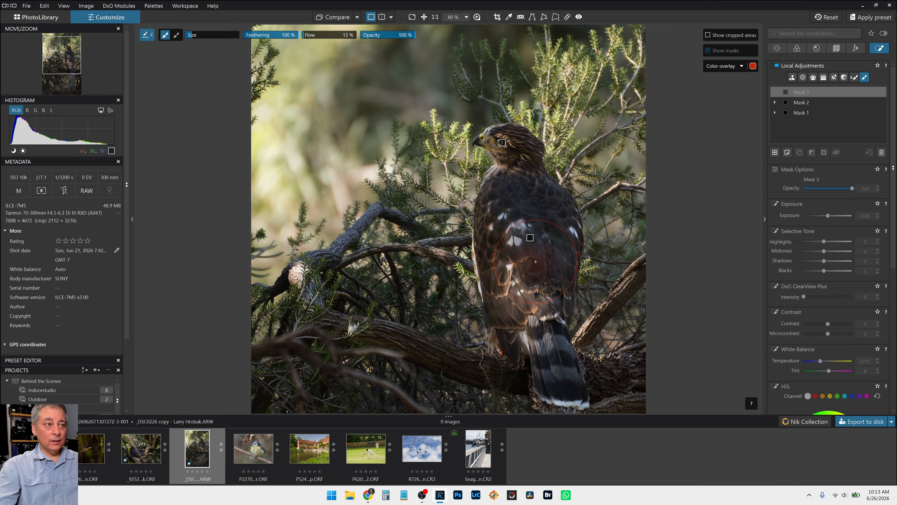
scroll(536, 261, "down", 3)
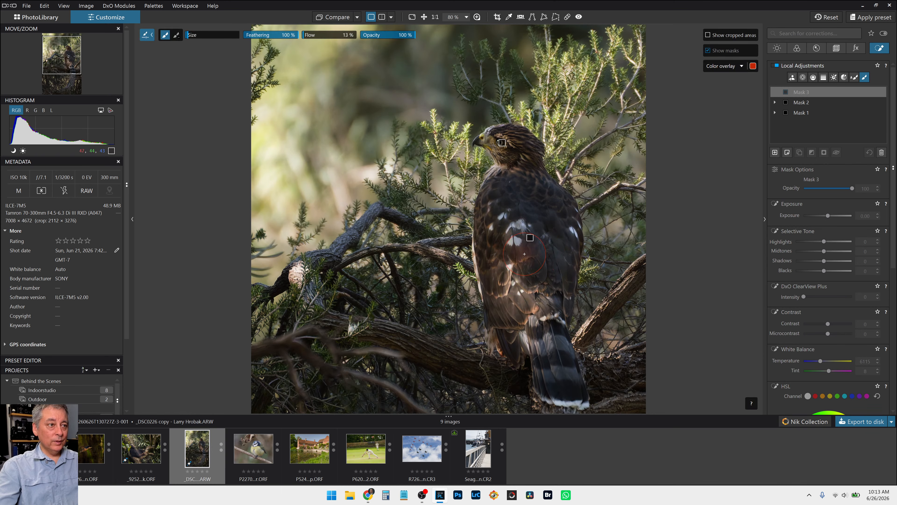
mouse_move(510, 228)
left_mouse_down()
mouse_move(504, 257)
mouse_move(535, 352)
mouse_move(507, 341)
left_mouse_up()
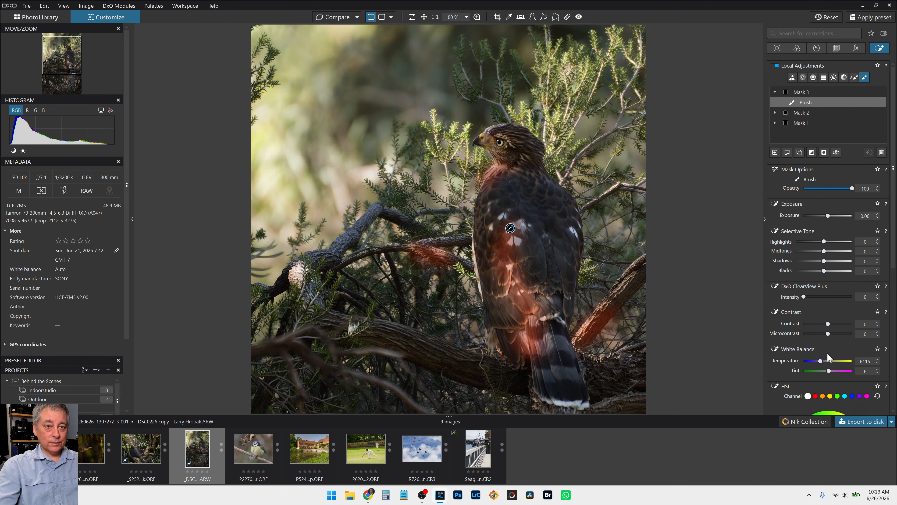
- Warm the brush mask to Temperature 9015 and brush additional warmth onto the hawk's tail, beak and wing edge
left_click_drag(821, 361, 823, 360)
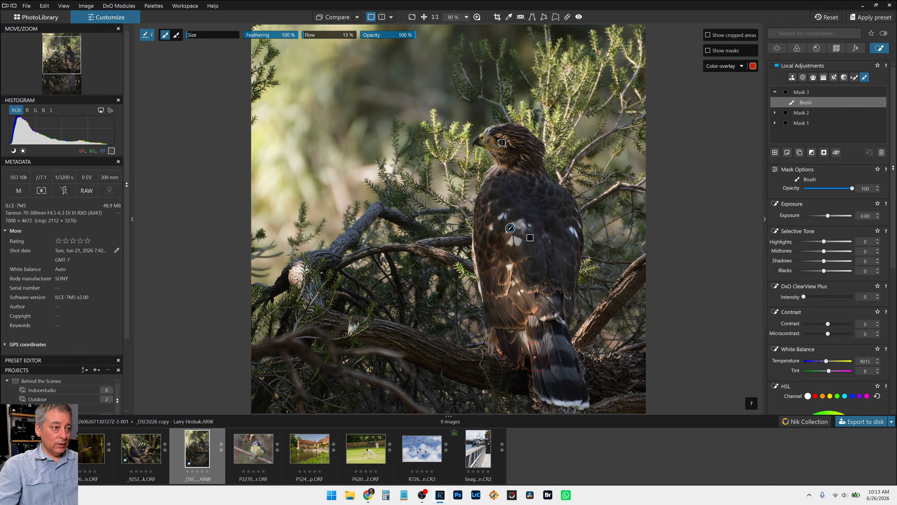
left_click_drag(535, 357, 549, 390)
left_click_drag(478, 138, 479, 137)
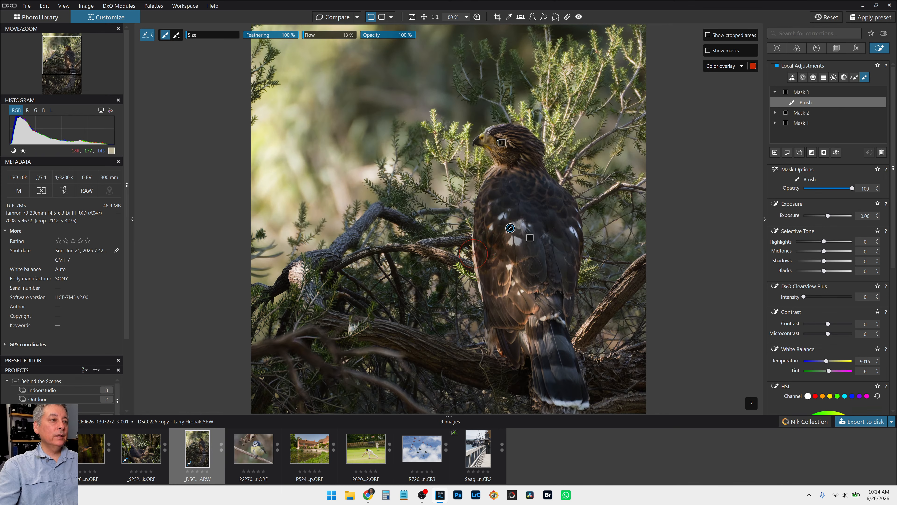
left_click(474, 279)
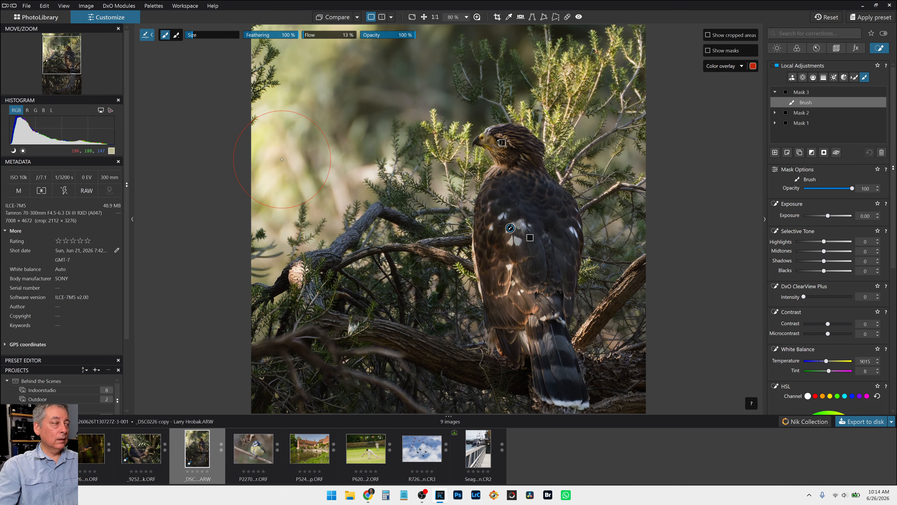
- Add a new control point mask on the bright background beside the hawk, with a large radius and Luma selectivity 55
left_click(775, 152)
left_click(803, 77)
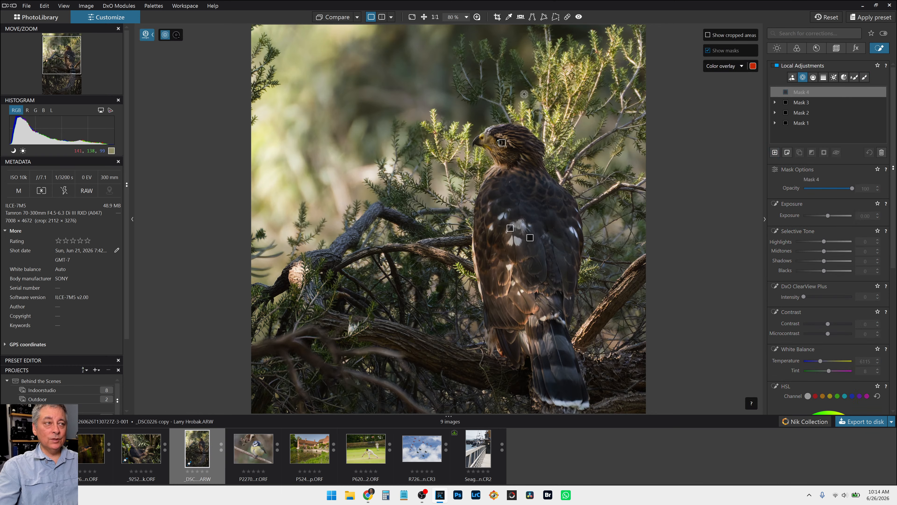
left_click(279, 113)
left_click_drag(275, 130, 186, 236)
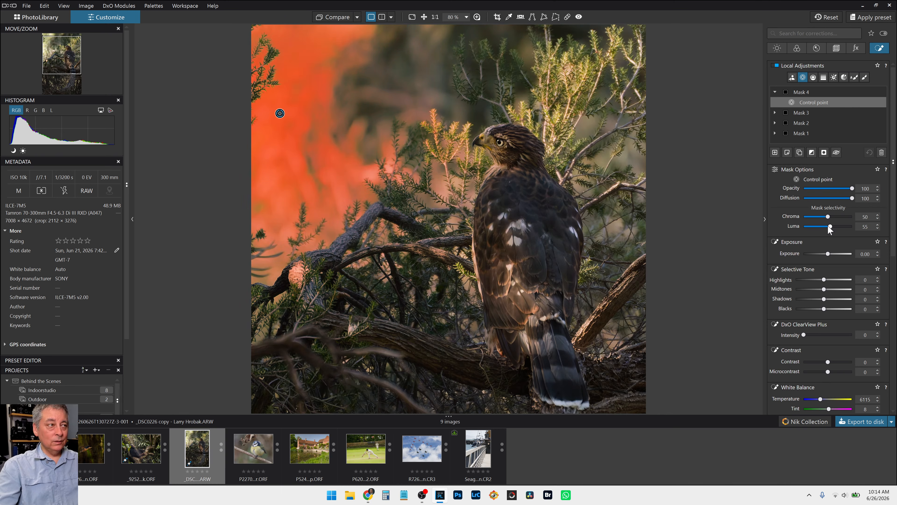
- Warm the background control point by setting its white balance Temperature to 9942
scroll(830, 290, "down", 1)
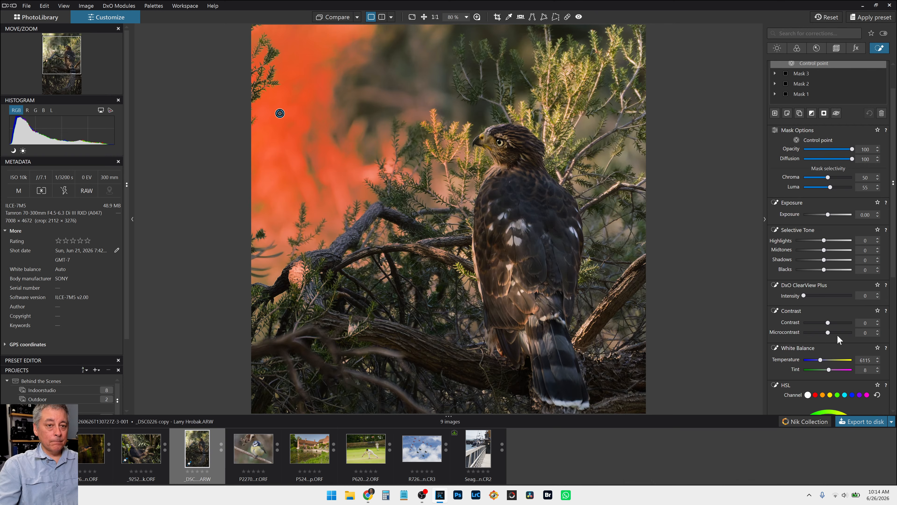
left_click(826, 359)
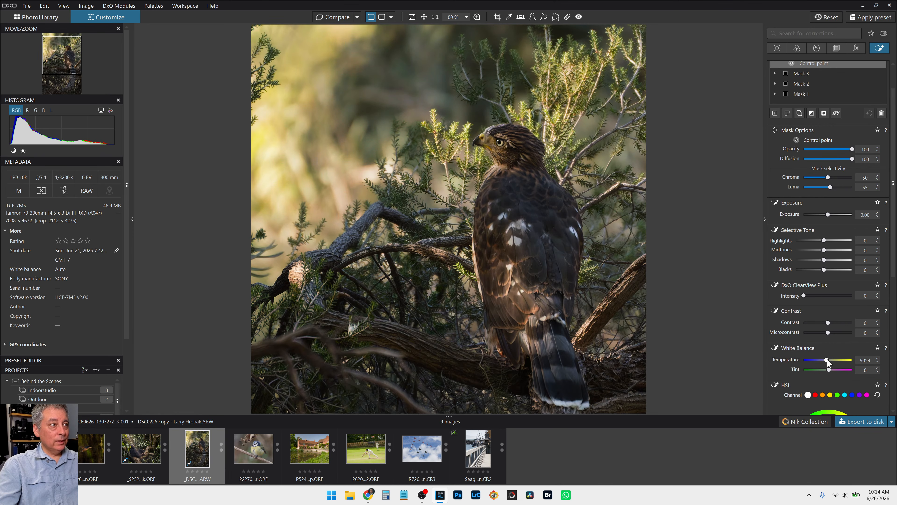
left_click_drag(827, 359, 828, 359)
- Darken the background control point with Highlights -15, Midtones -20, Shadows -20 and Blacks -35
left_click(822, 241)
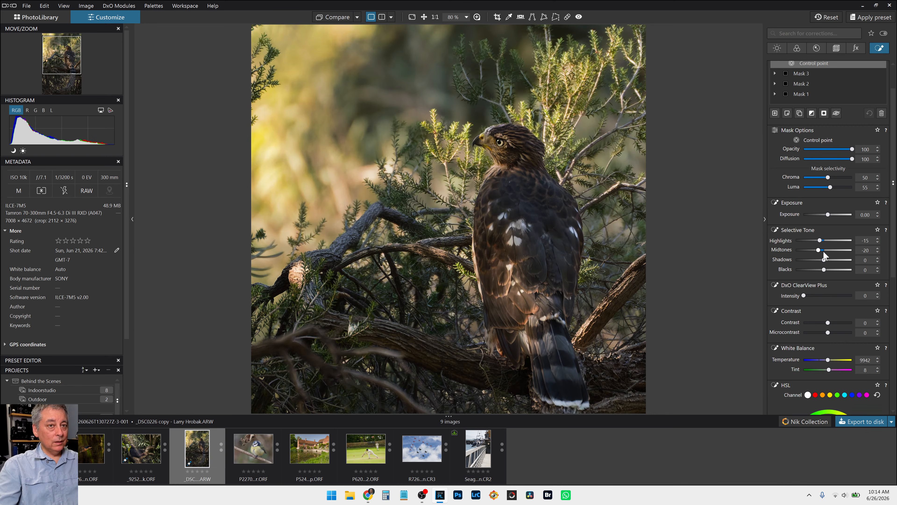
scroll(823, 250, "down", 2)
scroll(822, 260, "down", 9)
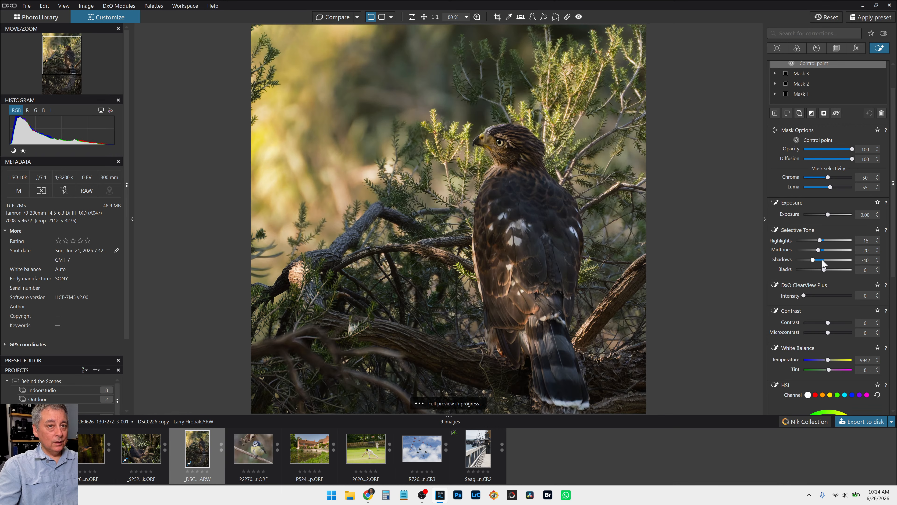
scroll(822, 263, "up", 5)
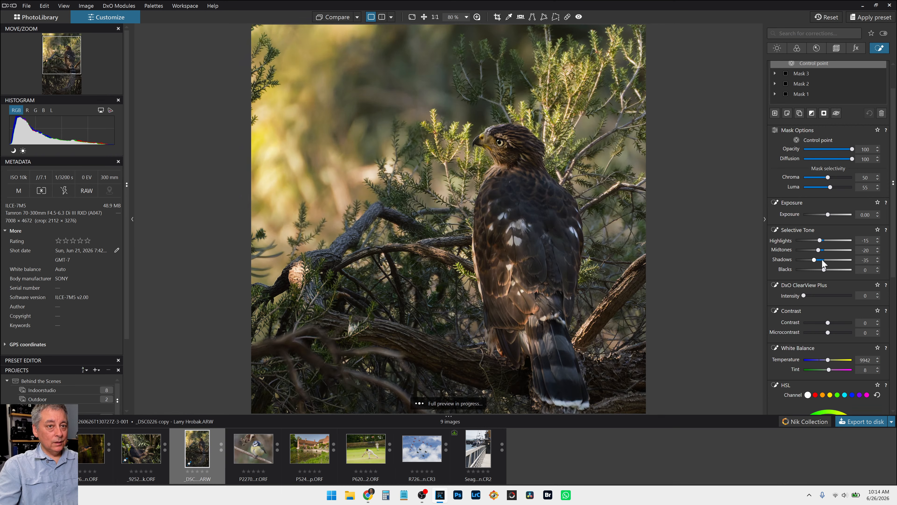
left_click_drag(823, 269, 816, 271)
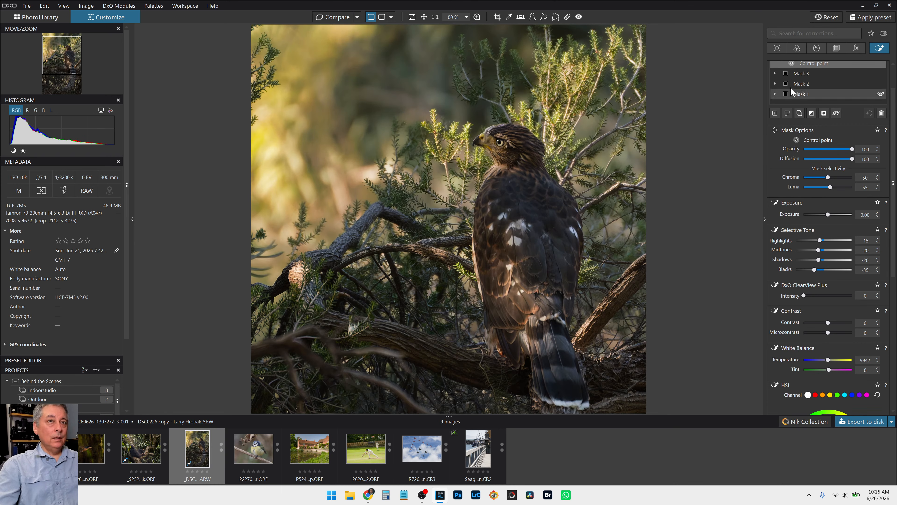
- Brighten the whole photo slightly by setting the global Exposure to -1.06
left_click(776, 48)
scroll(793, 180, "up", 1)
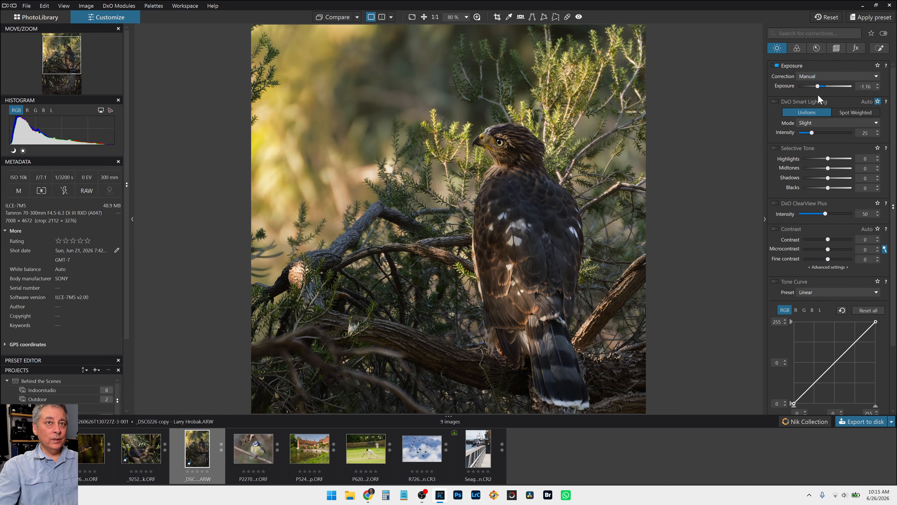
left_click_drag(819, 87, 820, 88)
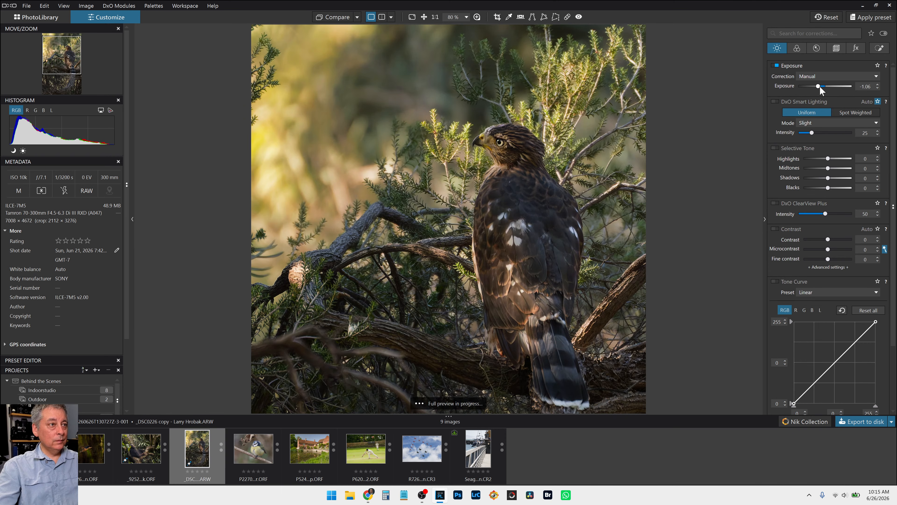
- Sharpen the feather detail in the hawk's AI mask with ClearView Plus 19 and Microcontrast 38
left_click(879, 47)
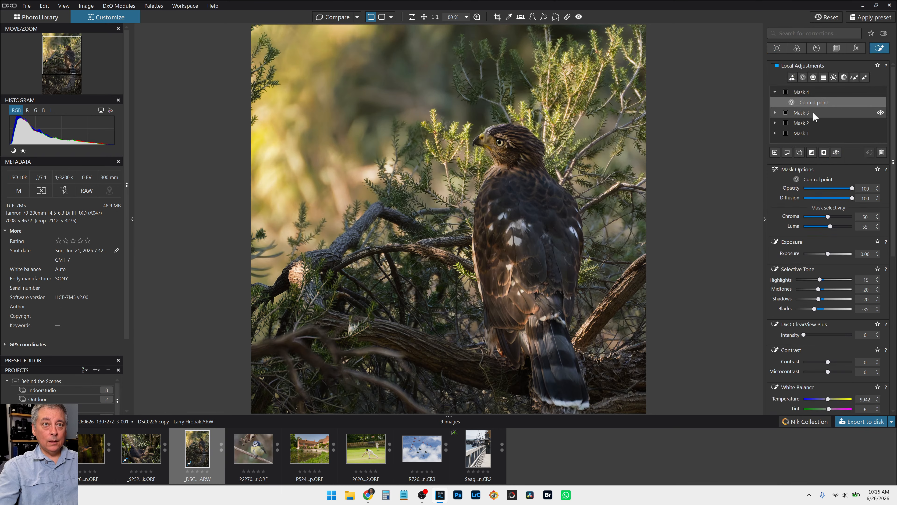
left_click(811, 120)
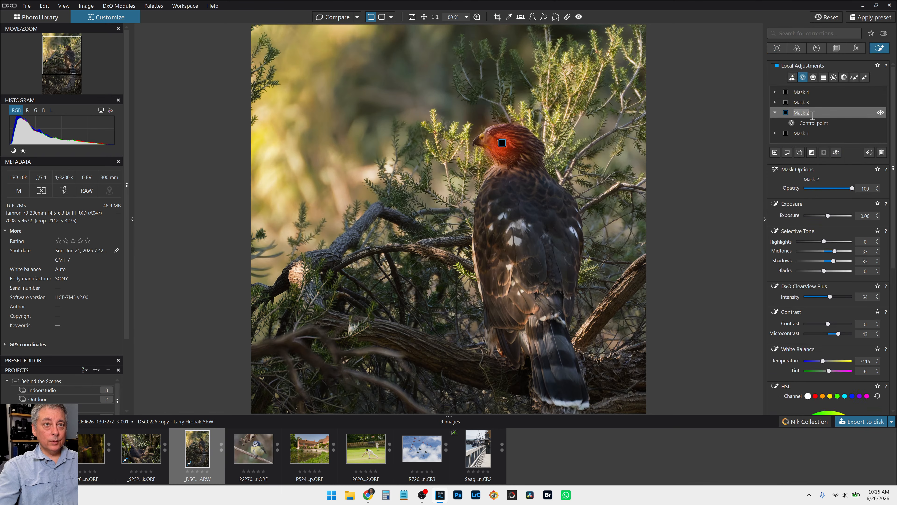
left_click(808, 132)
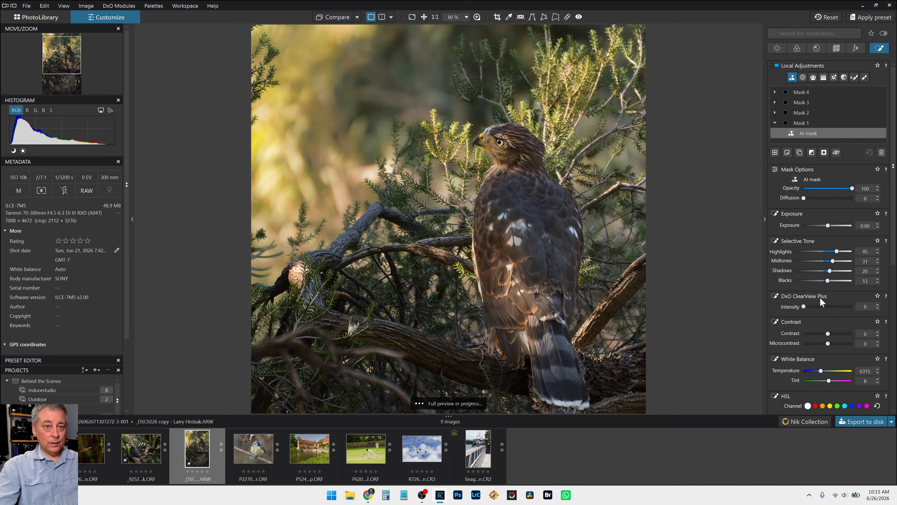
left_click(813, 306)
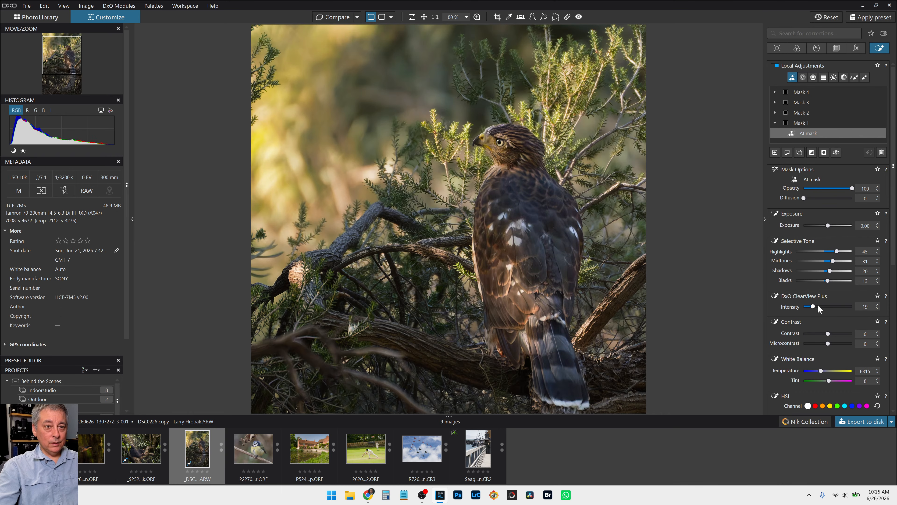
left_click(837, 342)
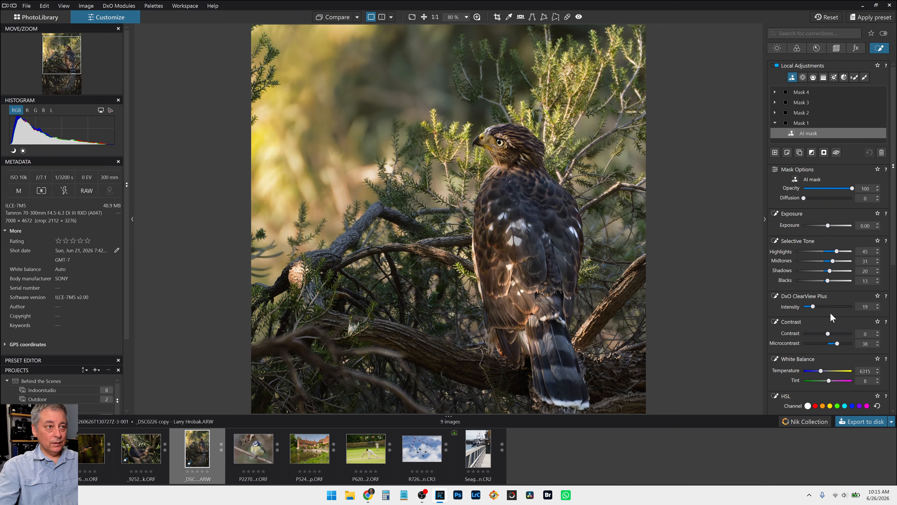
- Lift the hawk's AI mask with Highlights 56, Midtones 37, Shadows 25, Blacks 17 and ClearView Plus 27
left_click(831, 271)
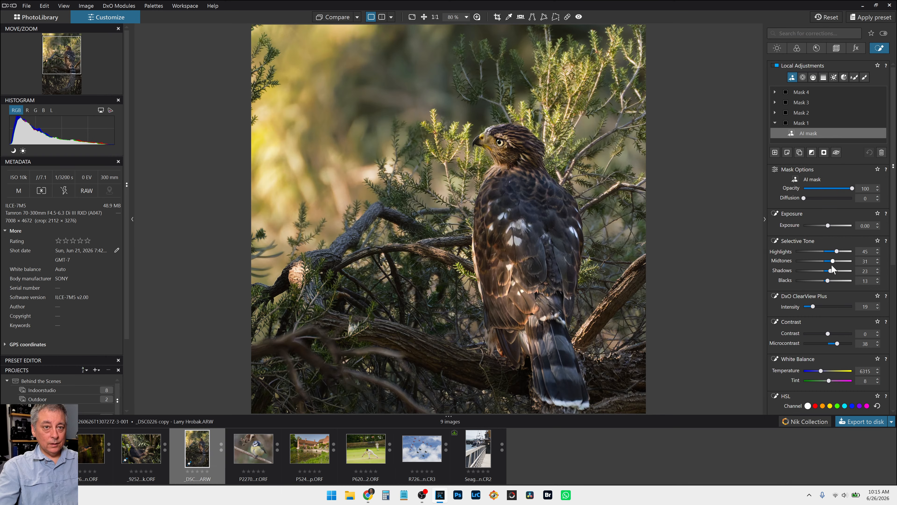
left_click(836, 251)
left_click(835, 261)
left_click(830, 271)
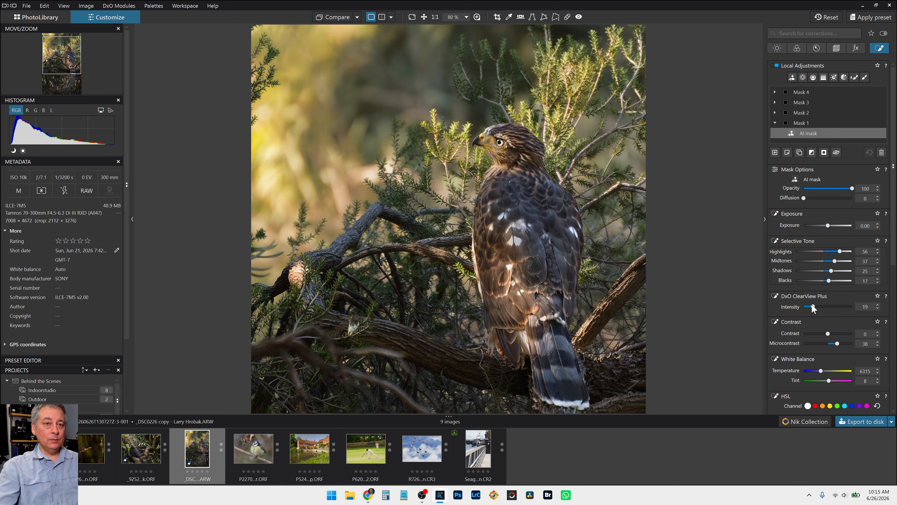
left_click_drag(813, 307, 817, 307)
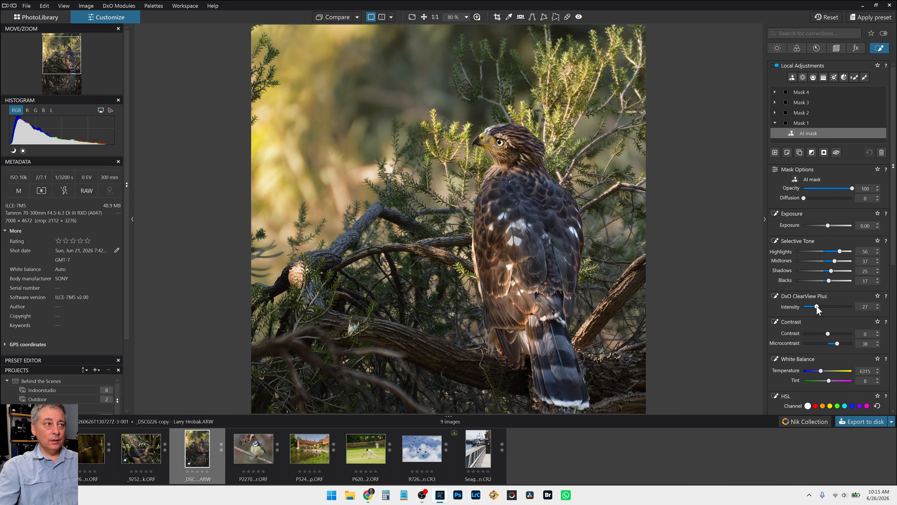
- Extend the warm brush mask down the hawk's back and set that mask's ClearView Plus intensity to 30
left_click(827, 112)
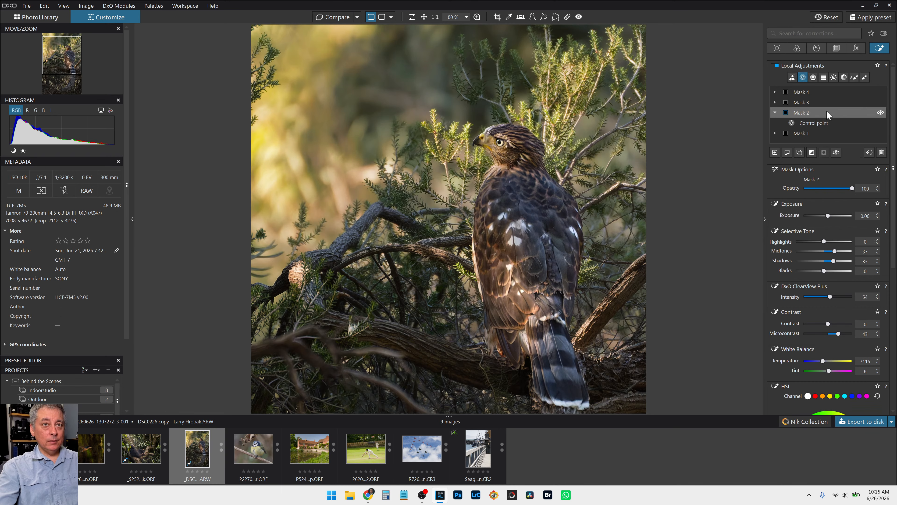
left_click(824, 103)
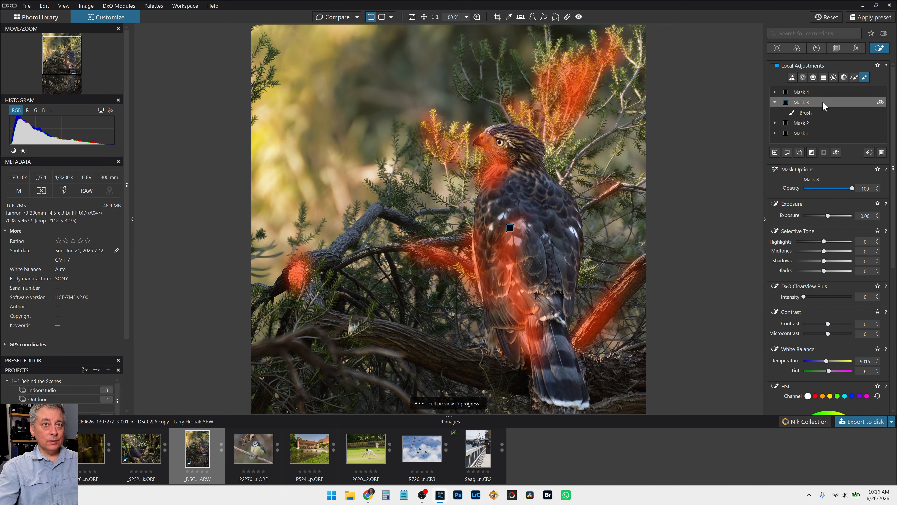
left_click(821, 108)
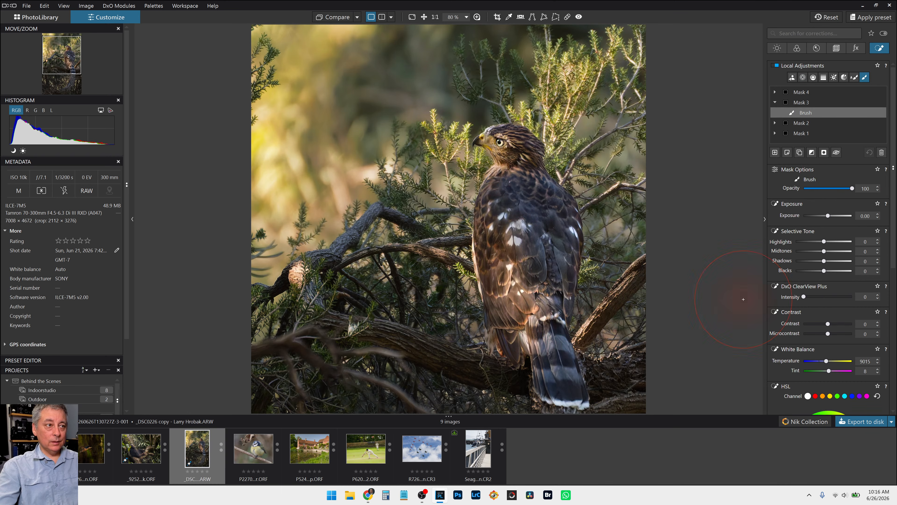
mouse_move(806, 103)
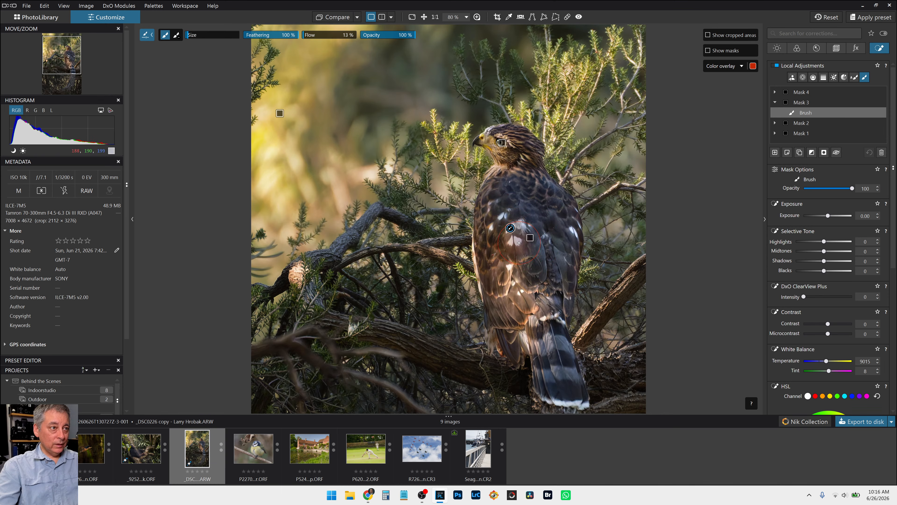
left_click_drag(492, 194, 518, 290)
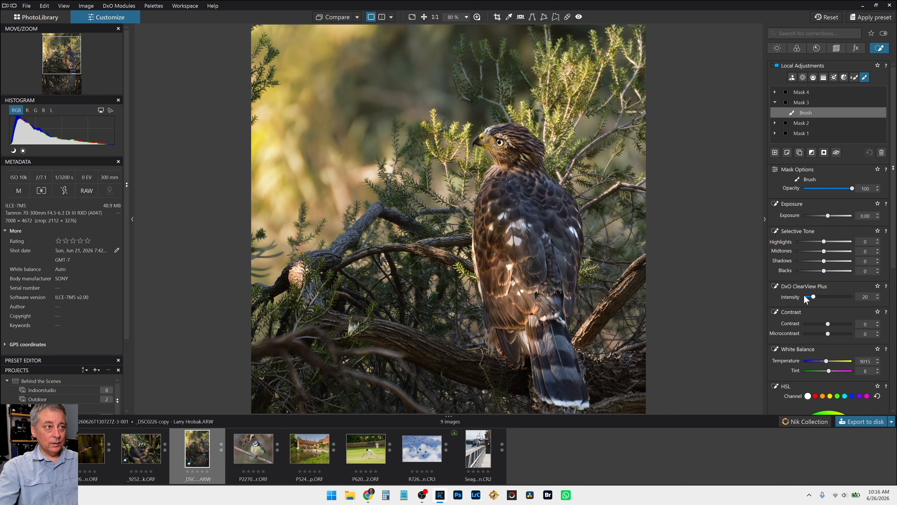
scroll(804, 296, "up", 2)
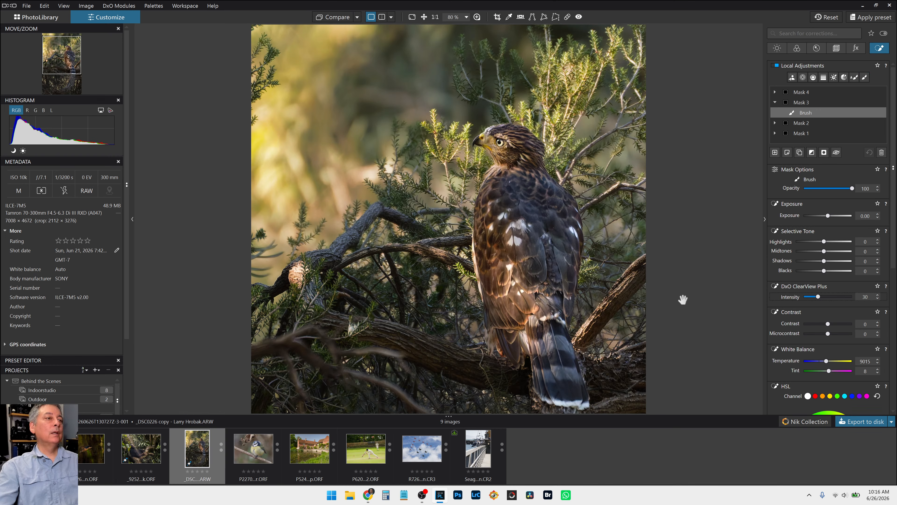
- Tighten the crop around the hawk to about 1886 × 2830 px and shift the frame to leave more space ahead of its beak
scroll(682, 299, "down", 2)
scroll(683, 300, "down", 2)
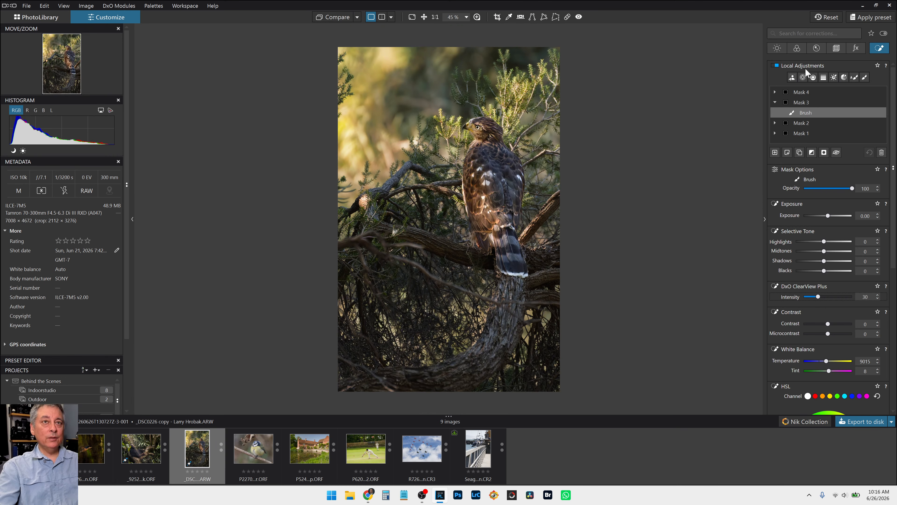
left_click(497, 15)
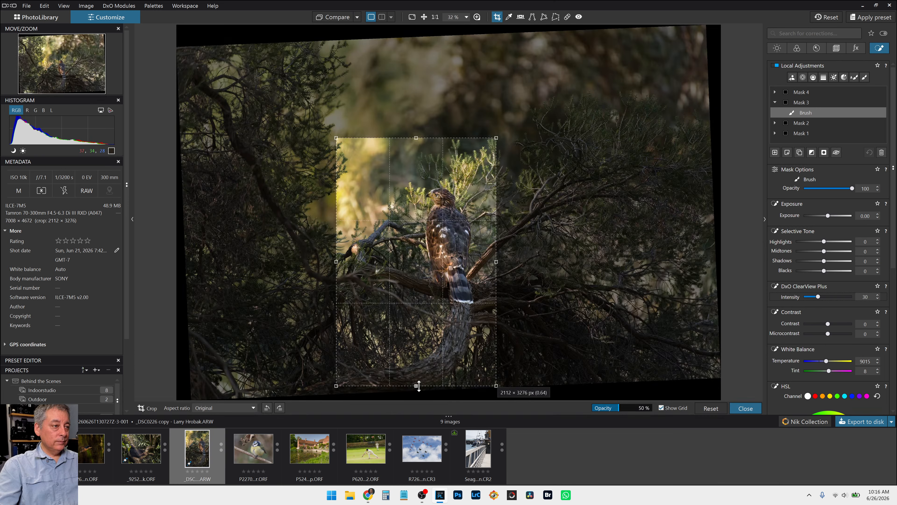
left_click_drag(418, 386, 427, 339)
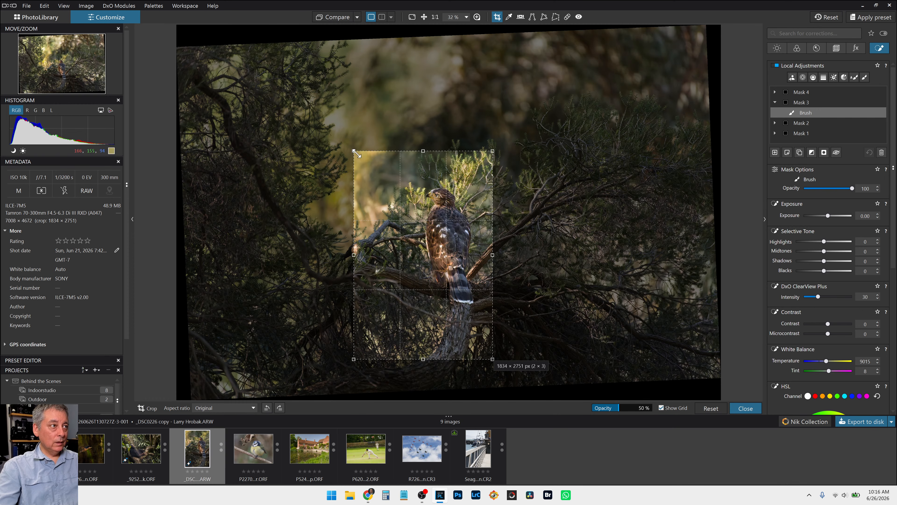
left_click_drag(356, 153, 352, 147)
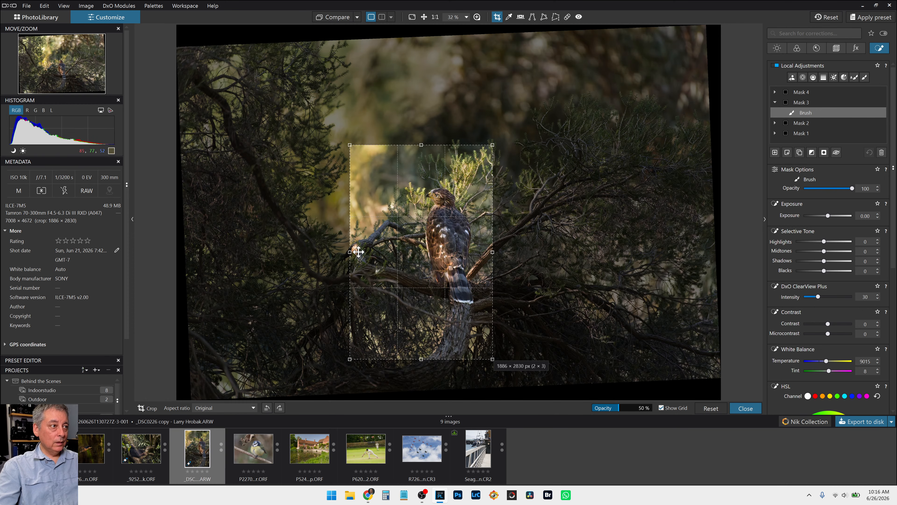
left_click_drag(356, 233, 373, 243)
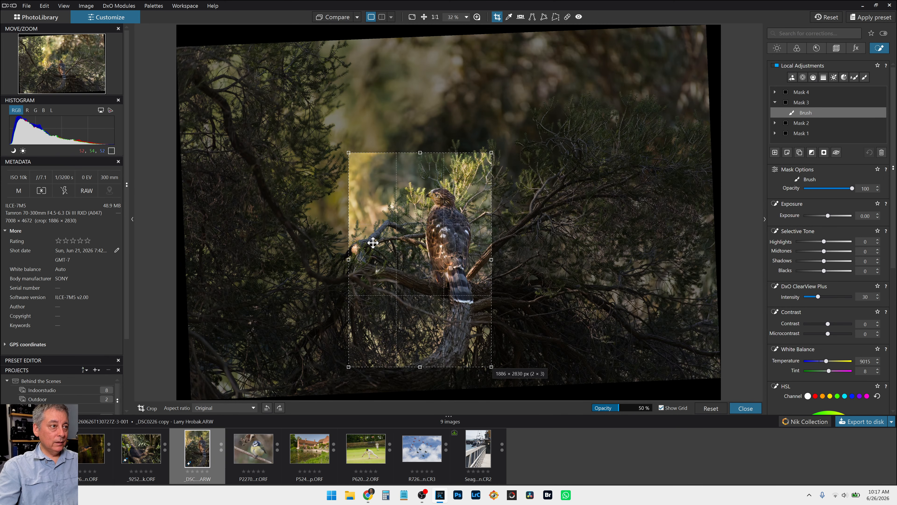
key("Return")
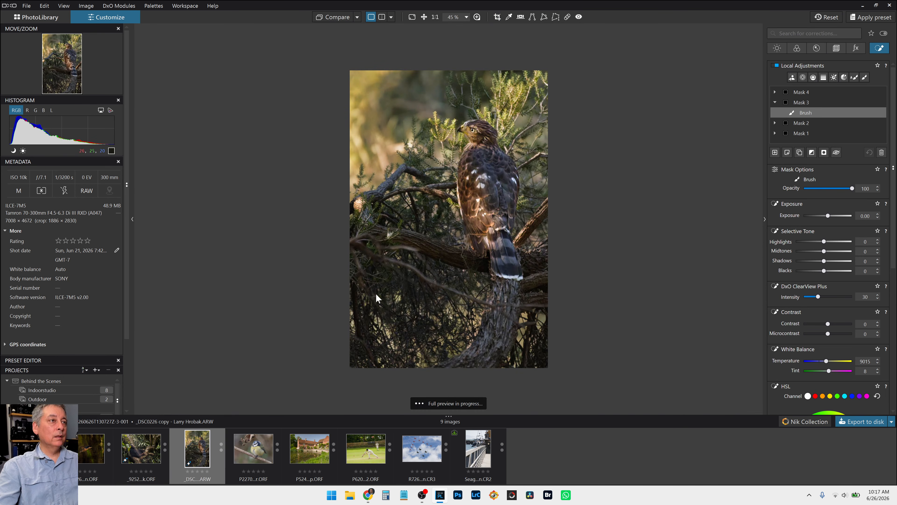
key("c")
key("Return")
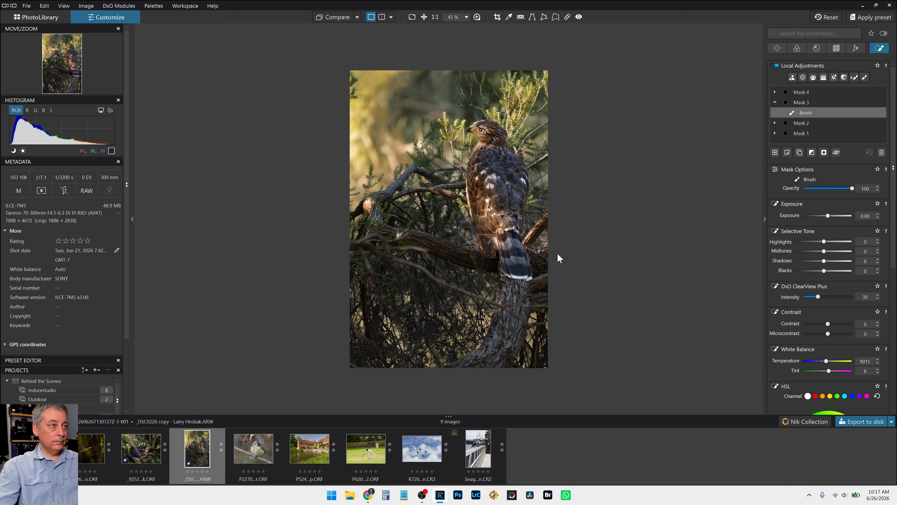
- Set the global Exposure to -0.96, Blacks to -5 and ClearView Plus to 10, and return to the local adjustments
left_click(777, 48)
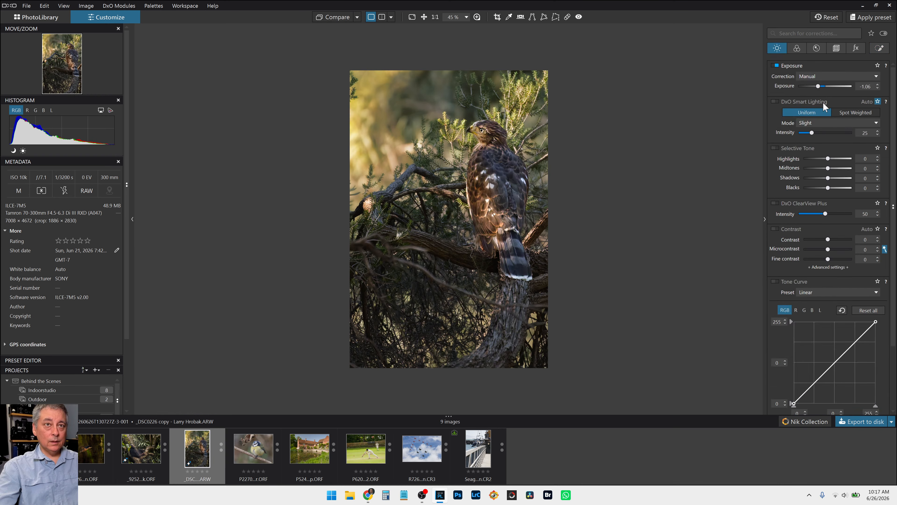
left_click_drag(820, 86, 822, 86)
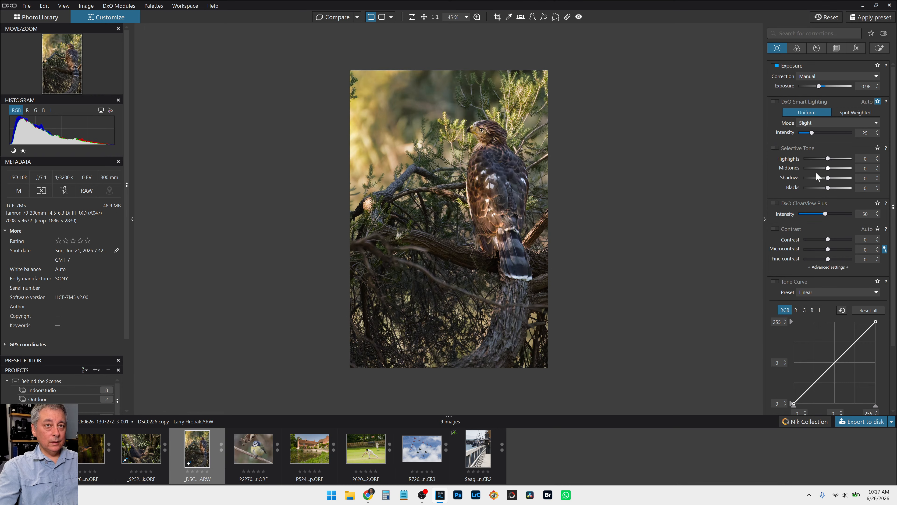
left_click_drag(828, 188, 826, 188)
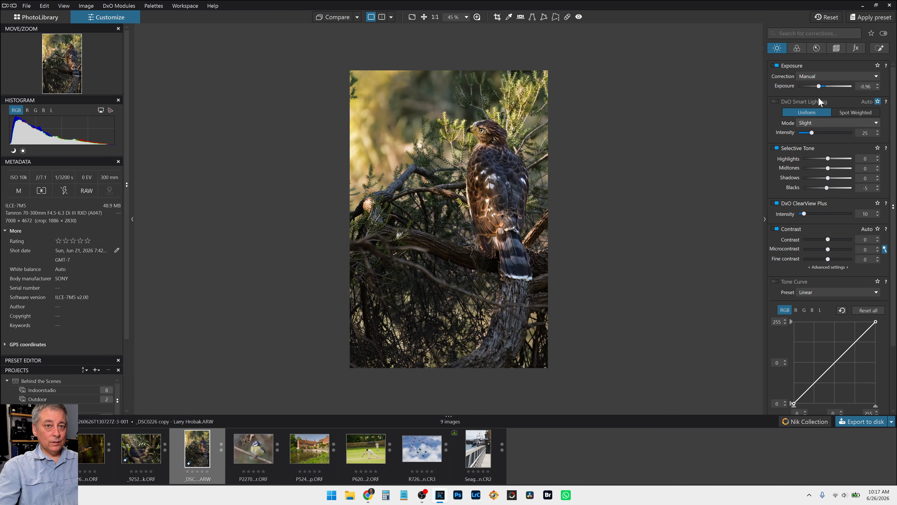
left_click(878, 48)
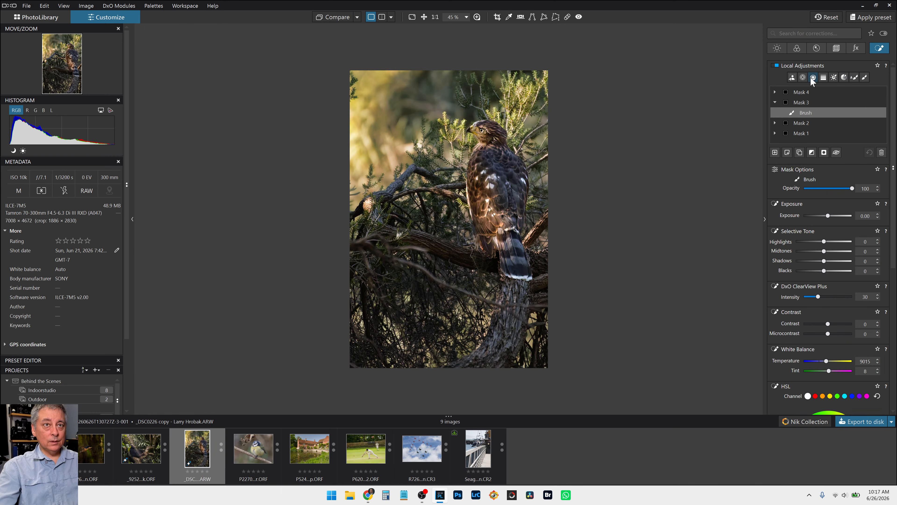
- Add a control point mask on the branches below and left of the hawk with Blacks -22, Shadows -17 and Temperature 5715
left_click(803, 78)
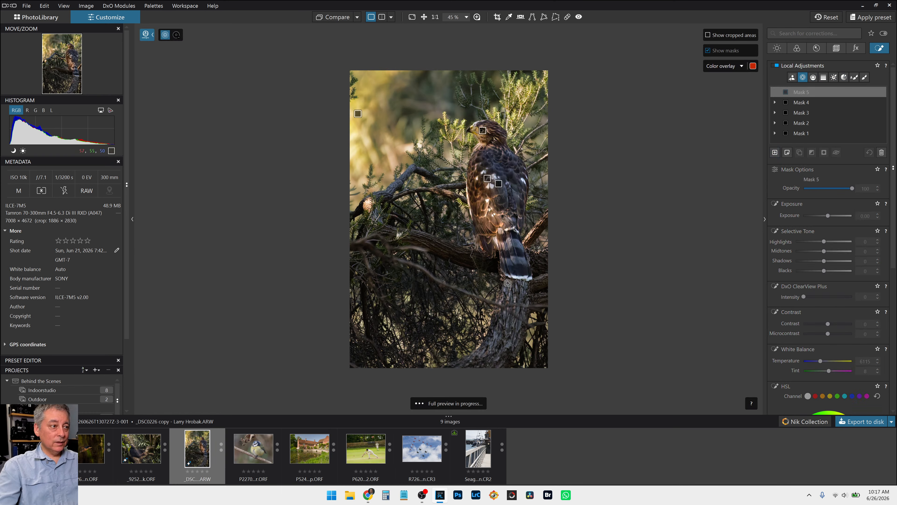
left_click(399, 332)
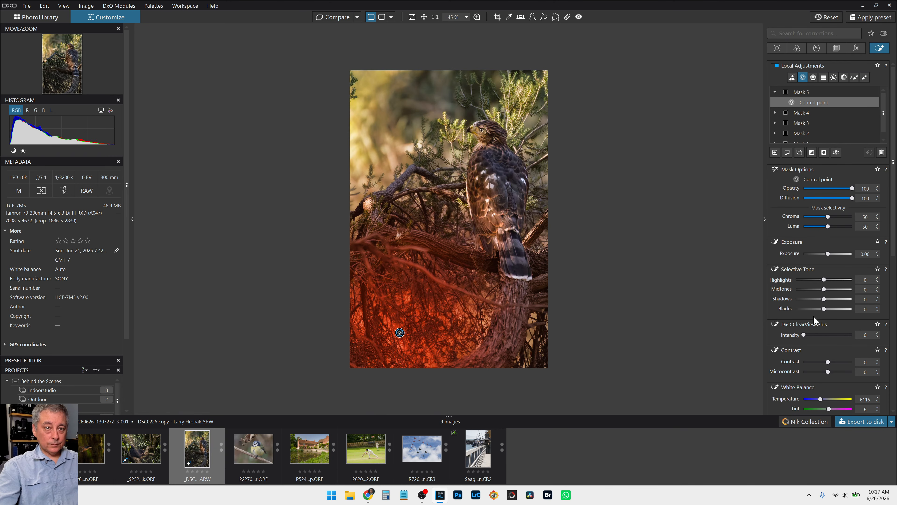
mouse_move(823, 309)
left_mouse_down()
mouse_move(809, 309)
mouse_move(817, 309)
left_mouse_up()
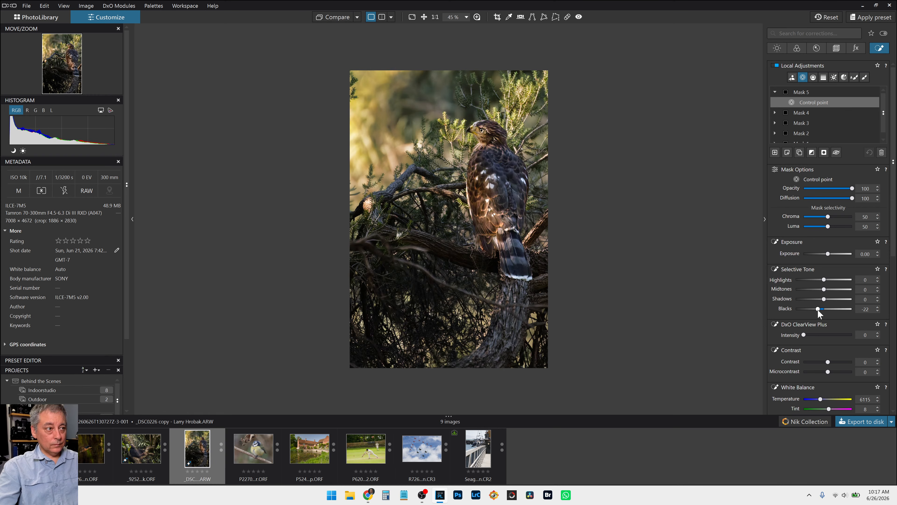
left_click(819, 300)
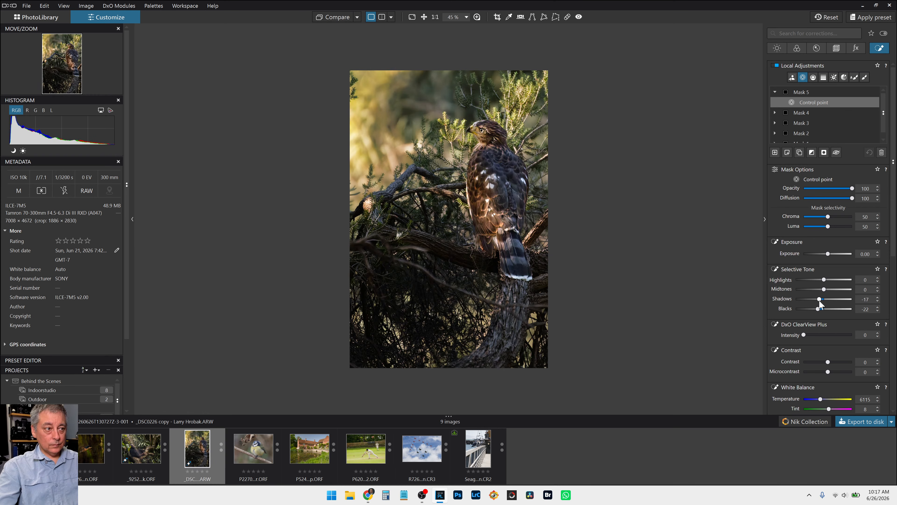
scroll(810, 344, "down", 1)
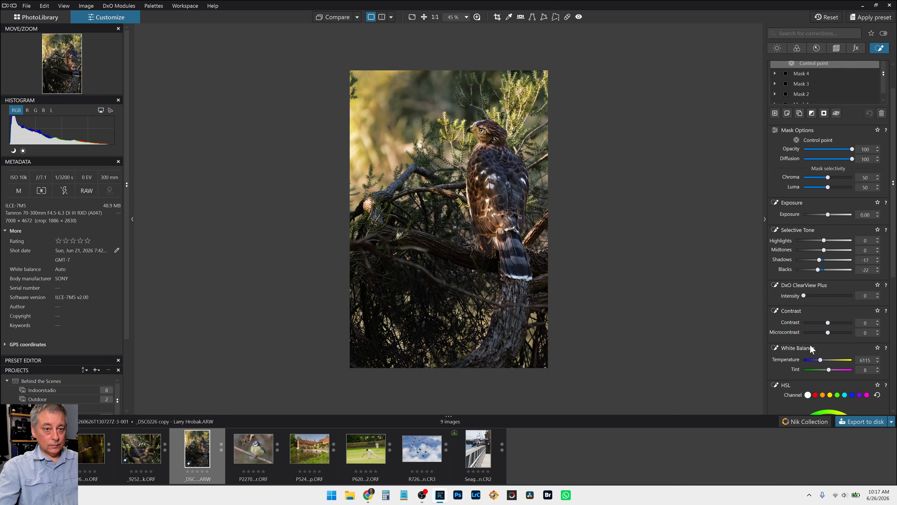
left_click(819, 359)
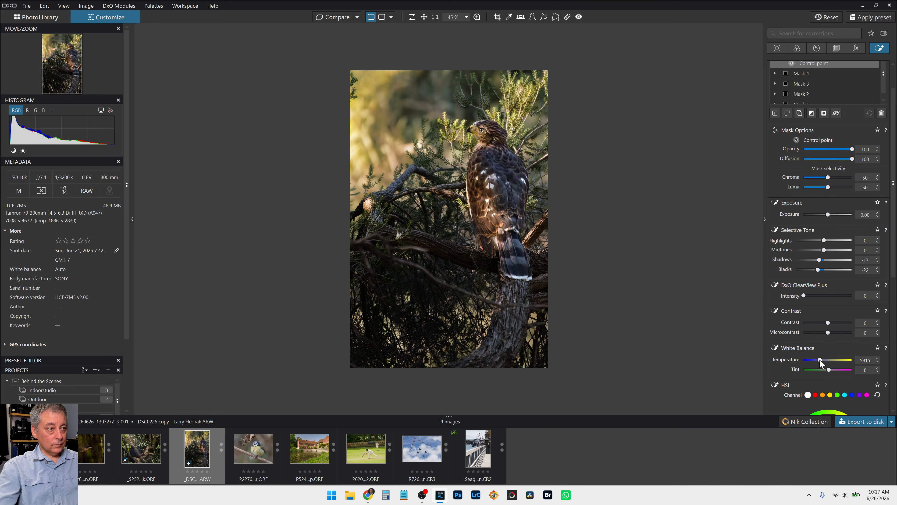
- Extend the control point mask to the trunk beneath the hawk and, with smaller circles, to the foliage above and behind its head
mouse_move(600, 361)
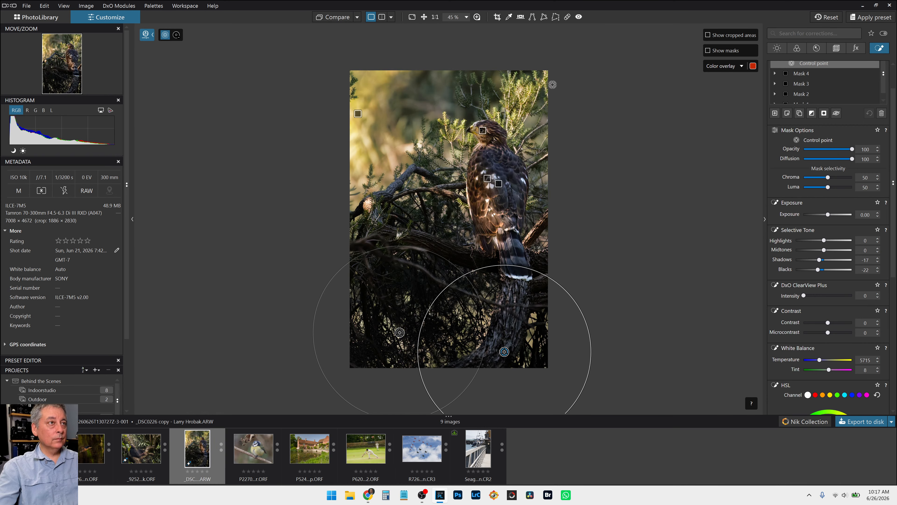
left_click(454, 77)
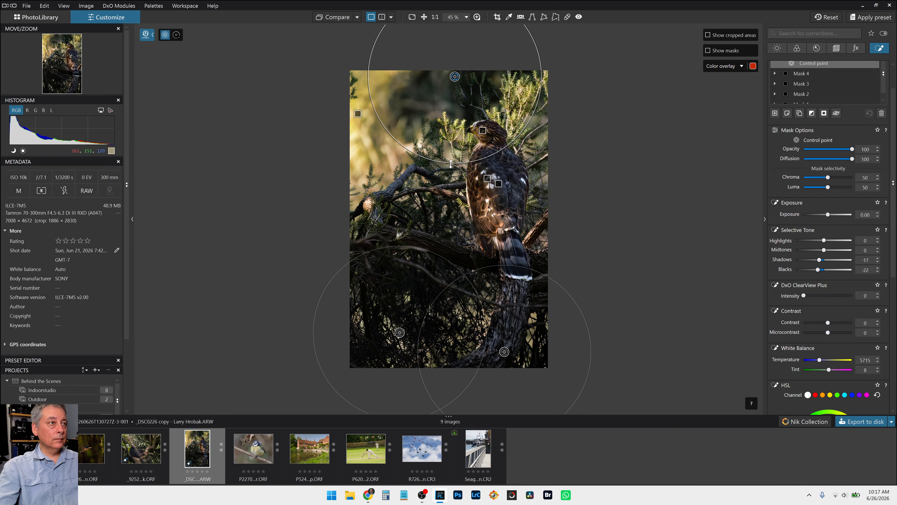
left_click_drag(434, 160, 444, 123)
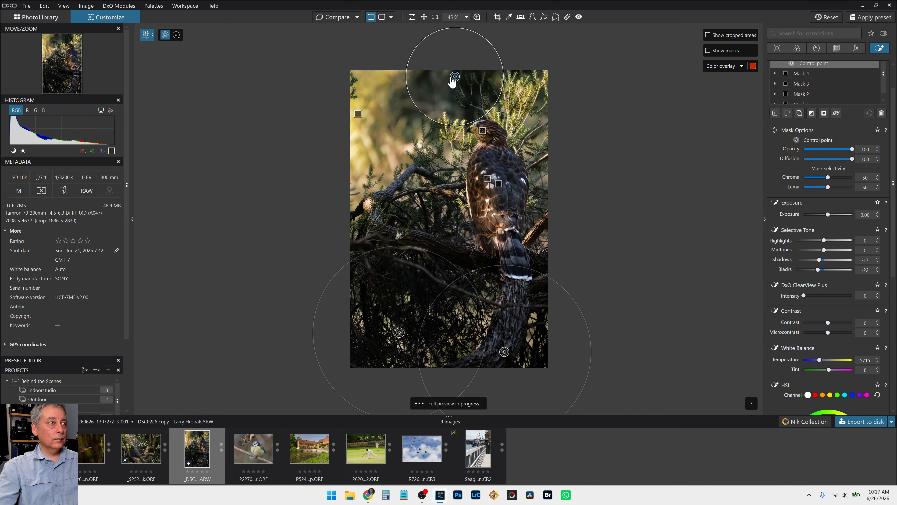
left_click_drag(455, 77, 506, 78)
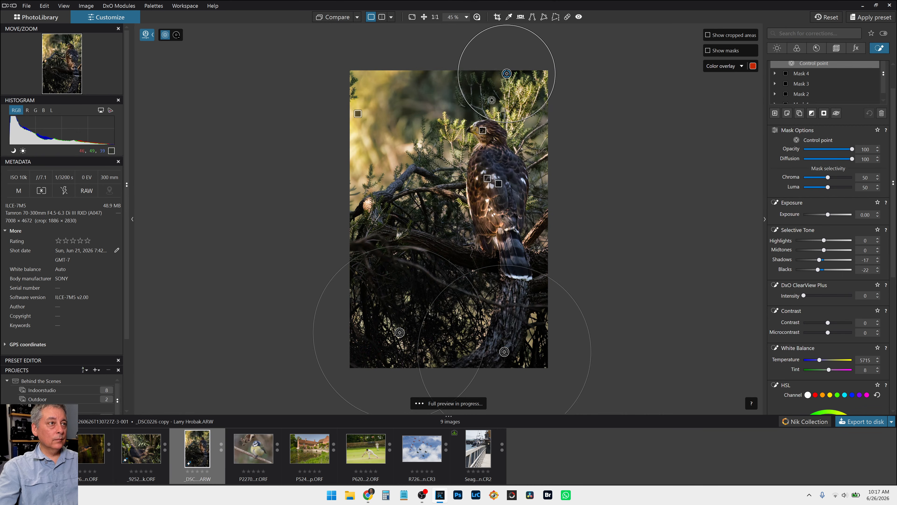
left_click_drag(477, 107, 499, 73)
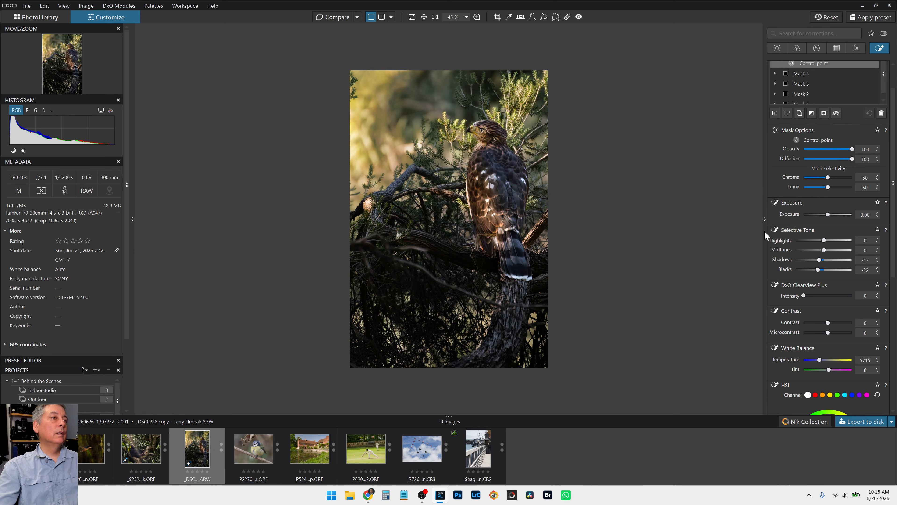
- Set the white balance Temperature of the hawk's warm brush mask (Mask 3) to 9942
scroll(811, 244, "up", 2)
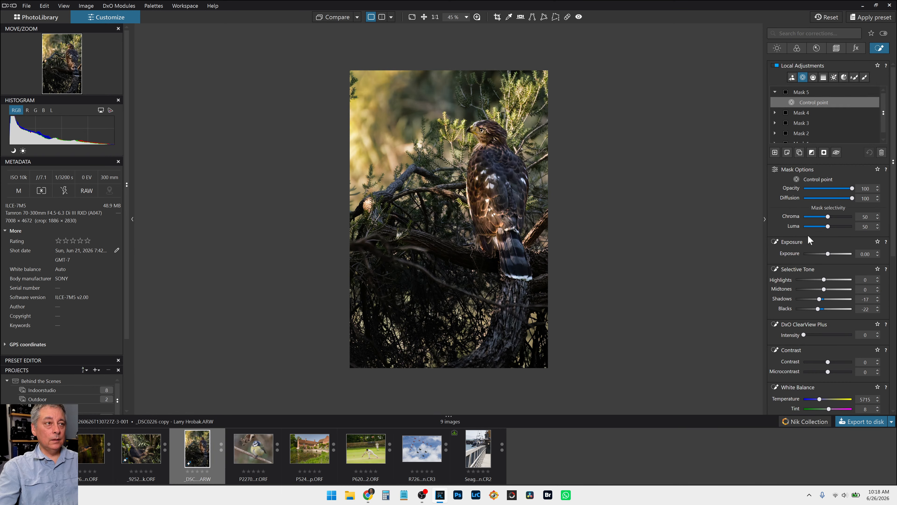
left_click(807, 120)
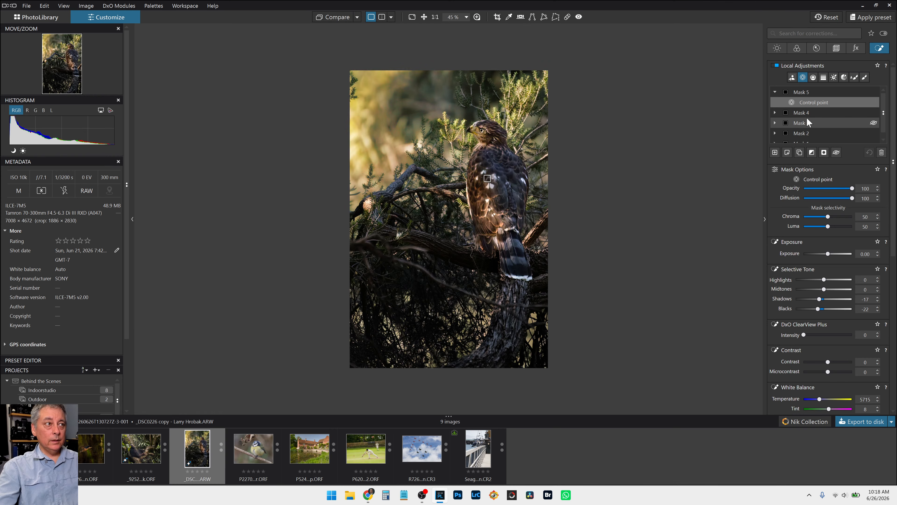
left_click(807, 122)
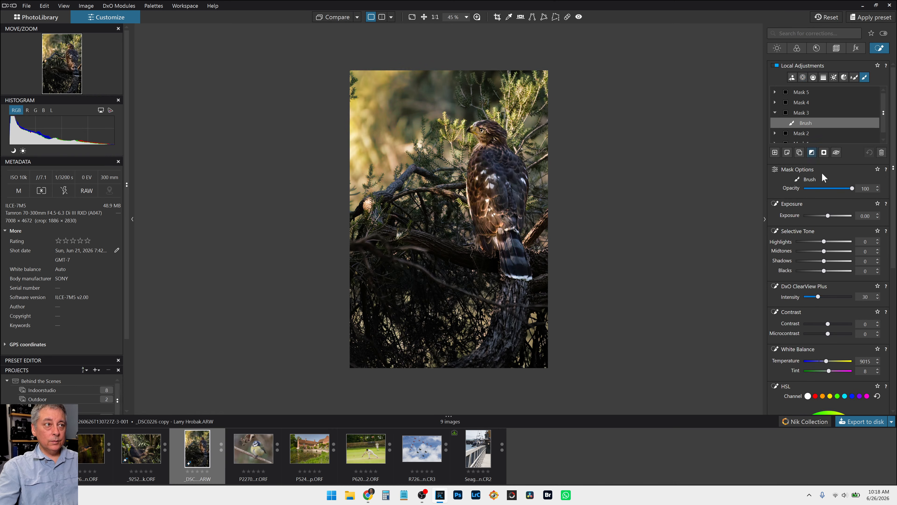
scroll(839, 307, "down", 1)
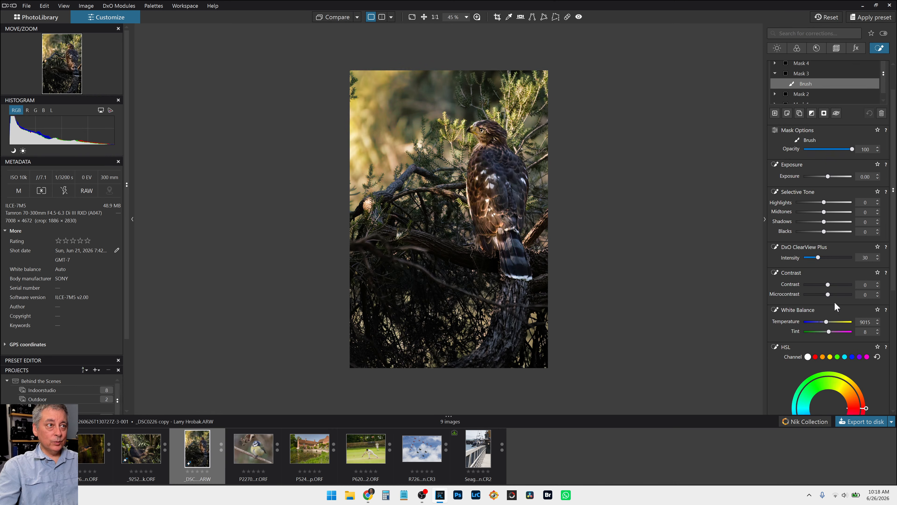
left_click_drag(828, 322, 831, 322)
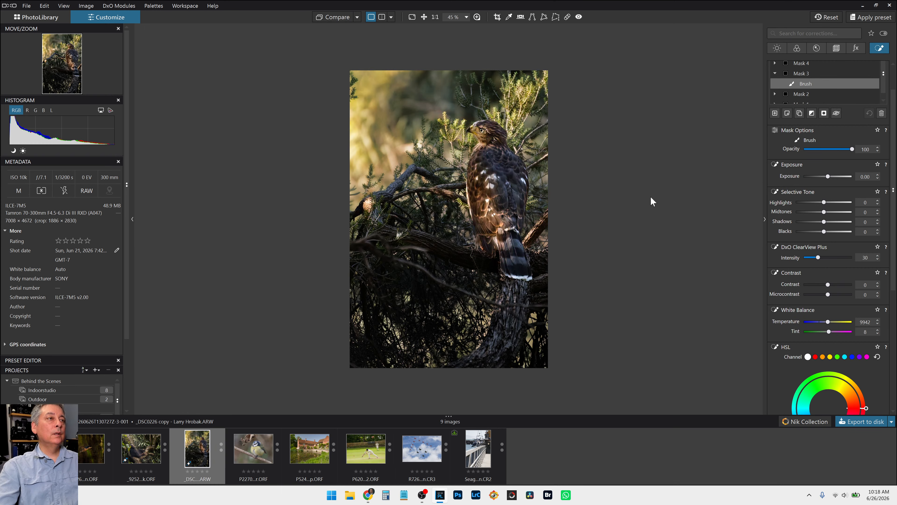
- Compare the edit side by side left/right with the uncropped original using No corrections (without geometry), hiding the side palettes
left_click(391, 17)
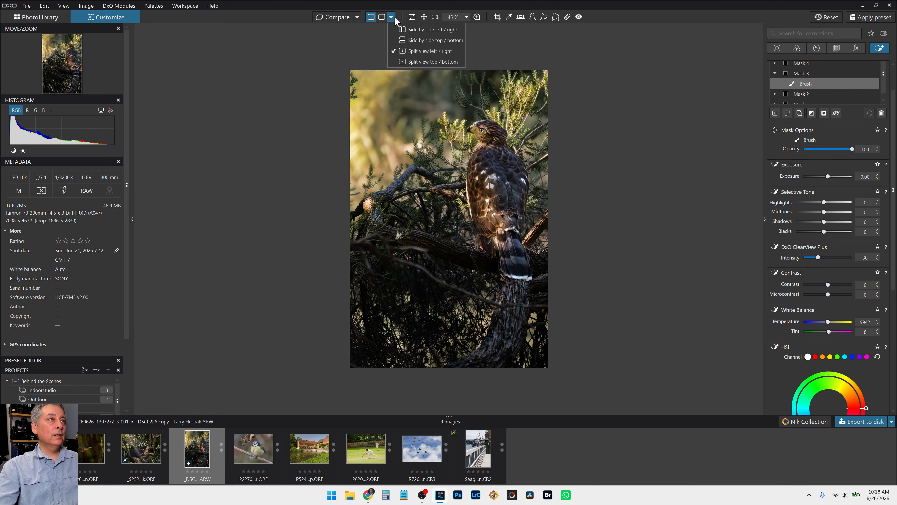
left_click(407, 38)
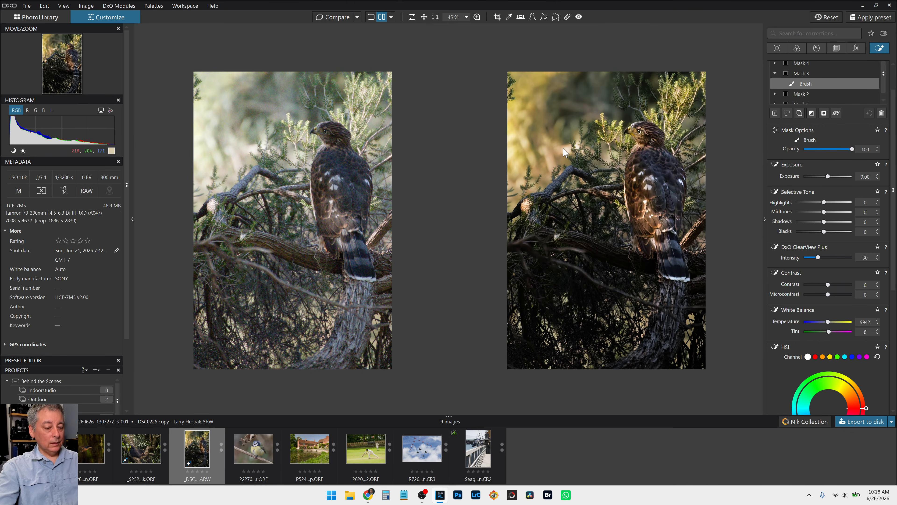
key("F9")
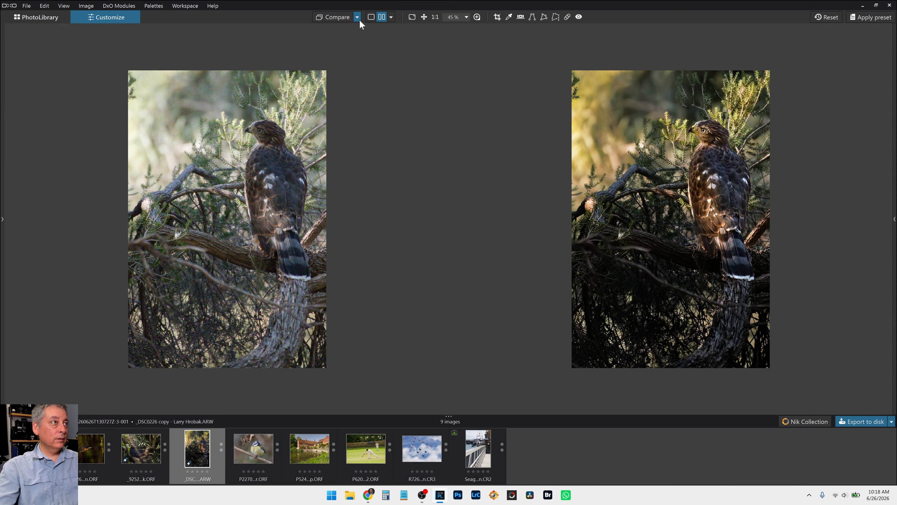
left_click(358, 19)
left_click(366, 40)
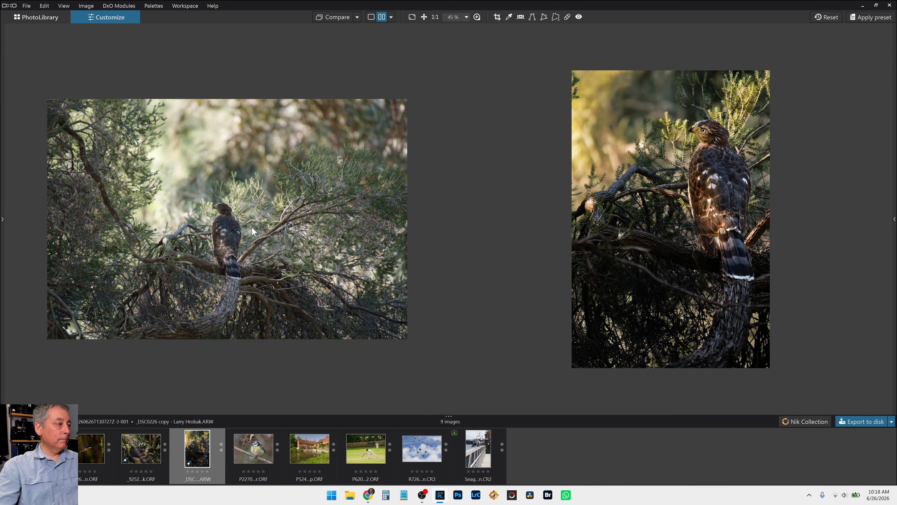
scroll(519, 269, "up", 1)
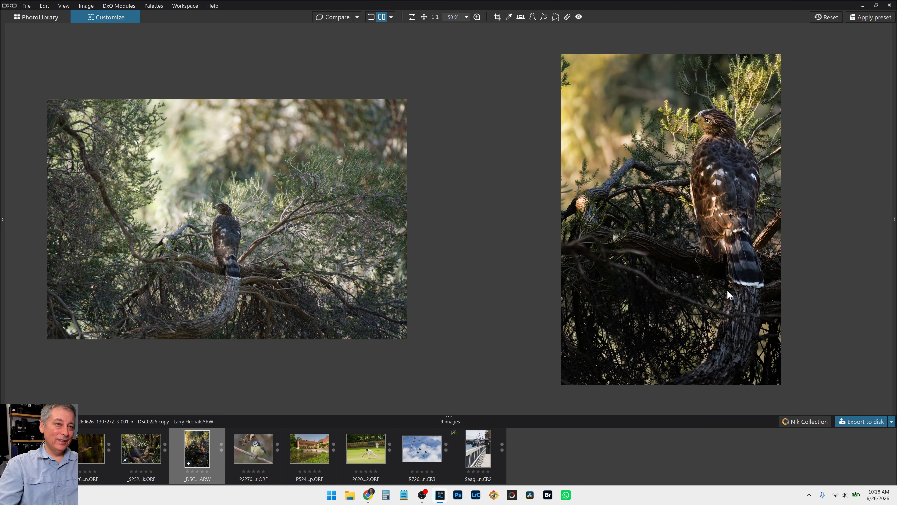
scroll(363, 269, "up", 1)
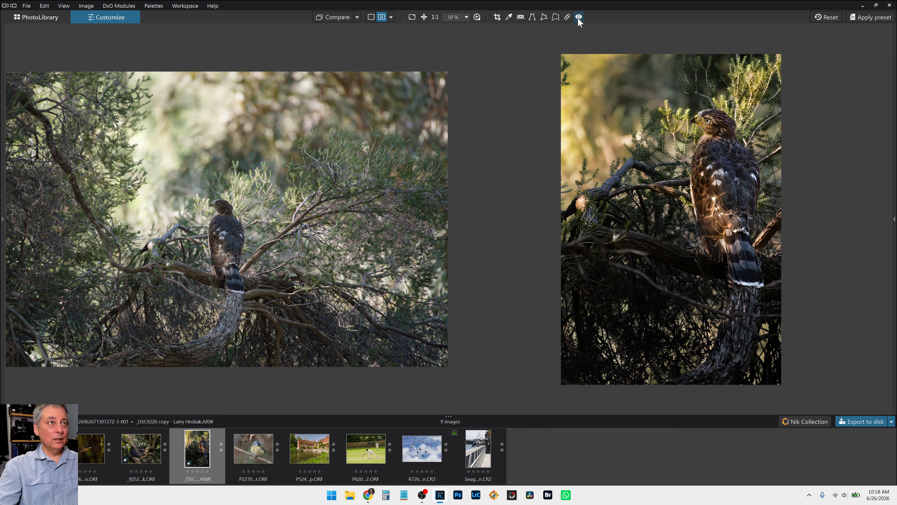
- Repair the bright knot on the branch left of the hawk with 100% feathering, sampling from the adjoining part of that branch
left_click(567, 16)
scroll(591, 205, "up", 3)
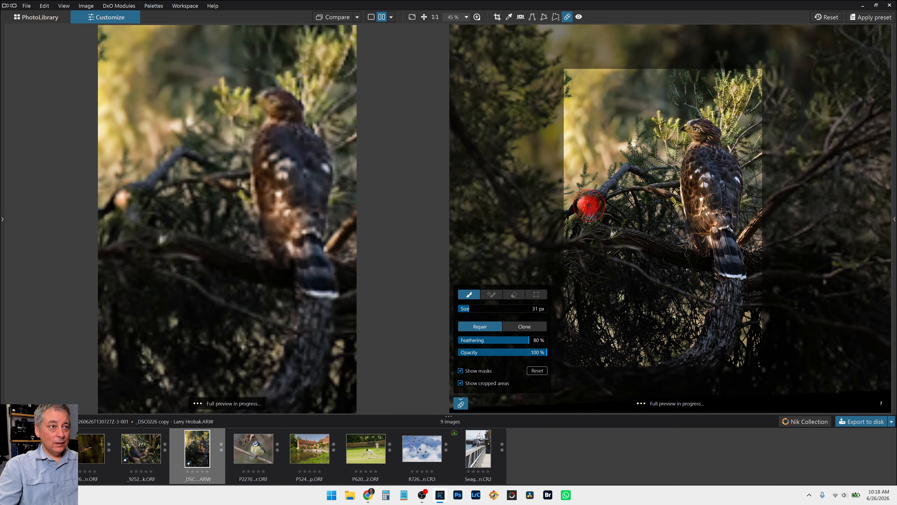
left_click_drag(587, 193, 581, 214)
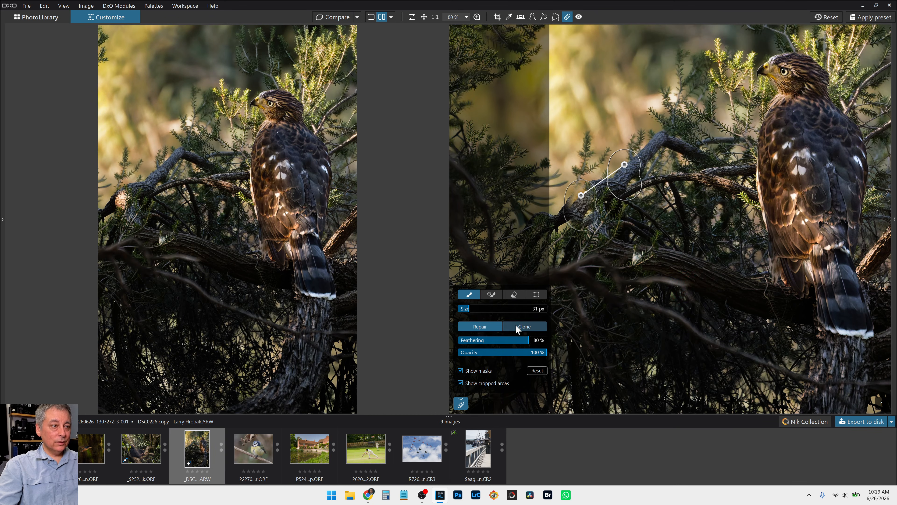
left_click_drag(625, 165, 617, 235)
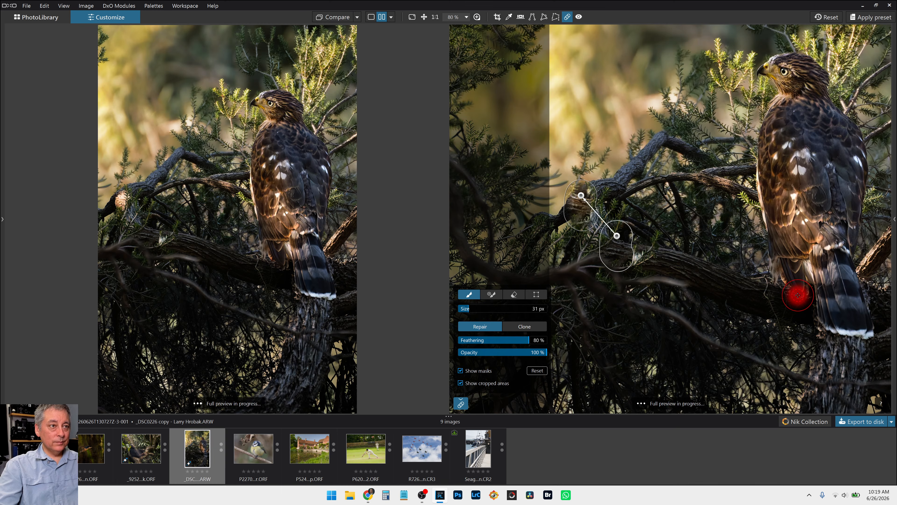
left_click_drag(617, 236, 615, 229)
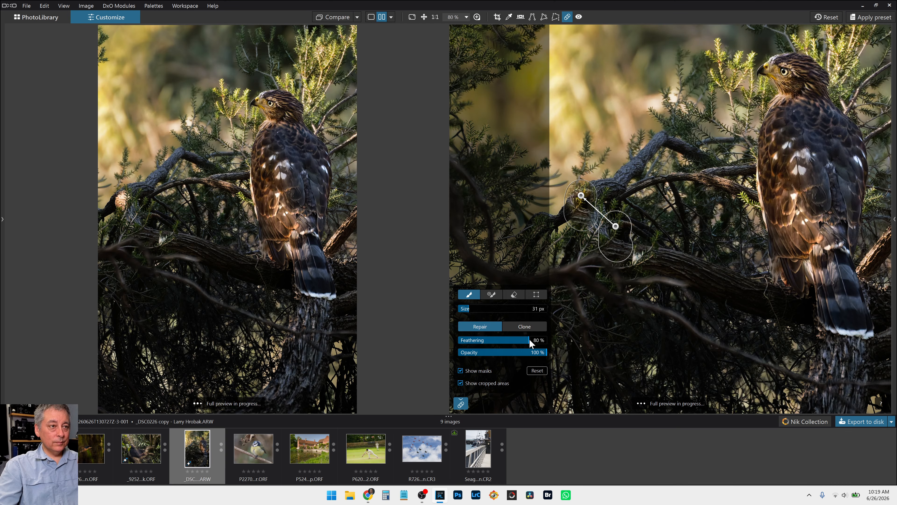
left_click_drag(529, 338, 580, 335)
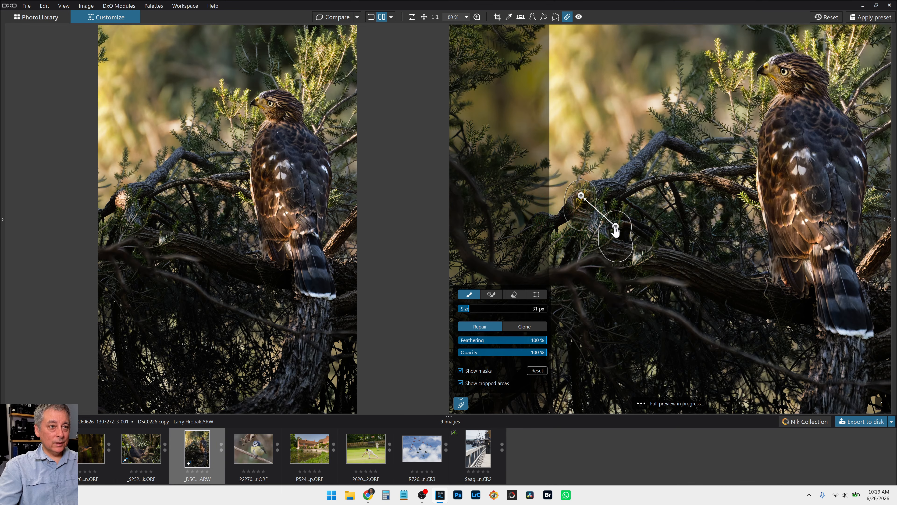
left_click_drag(615, 226, 612, 185)
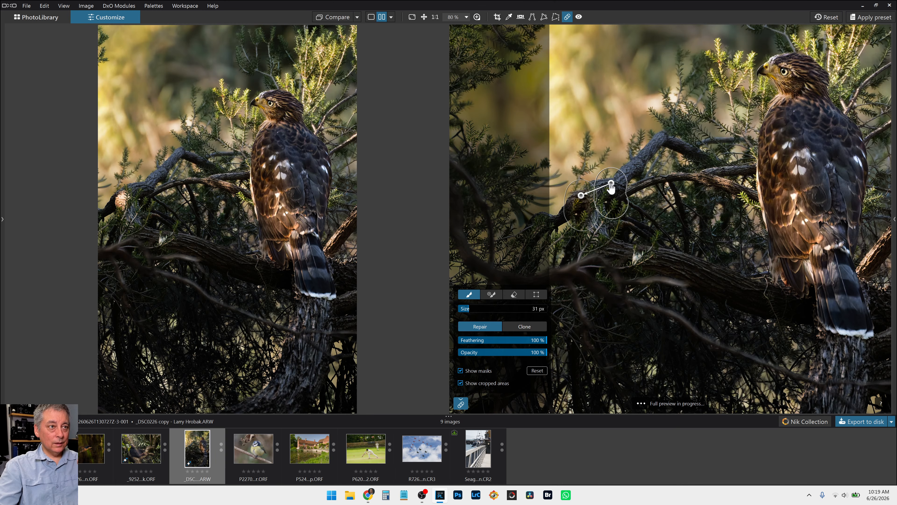
left_click_drag(611, 185, 611, 186)
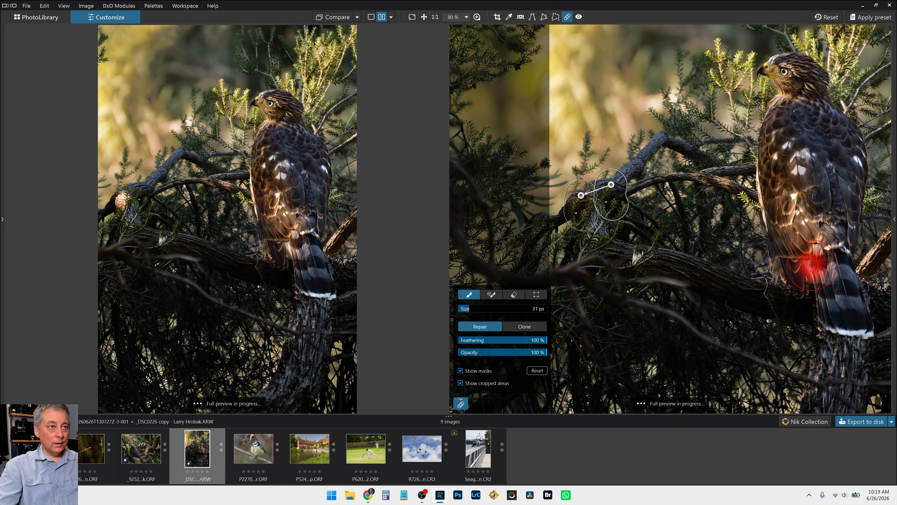
key("Escape")
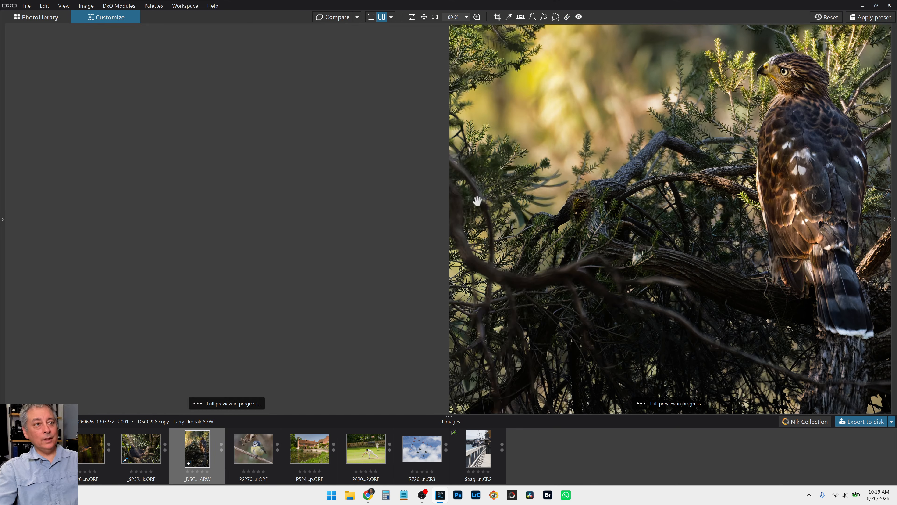
- Switch the before/after comparison to Split view left / right with No corrections (with geometry) as the reference
scroll(425, 173, "down", 3)
scroll(529, 227, "down", 1)
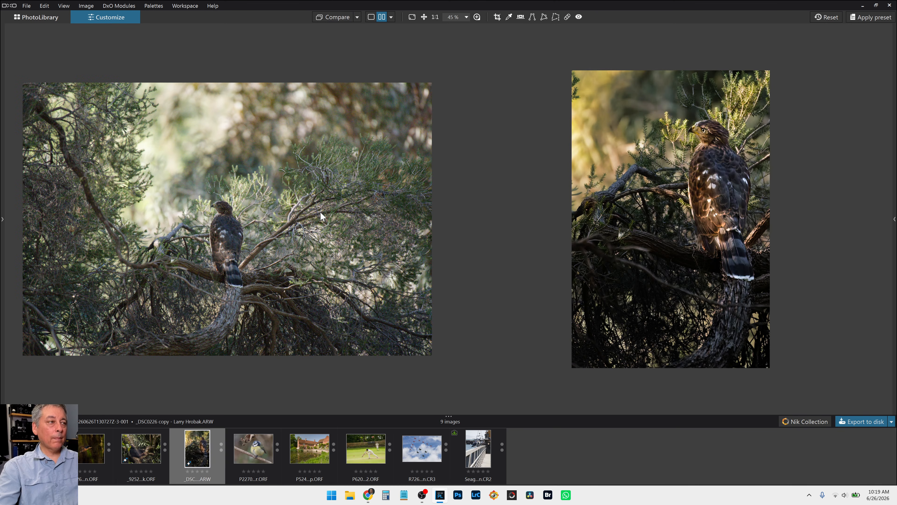
left_click(392, 16)
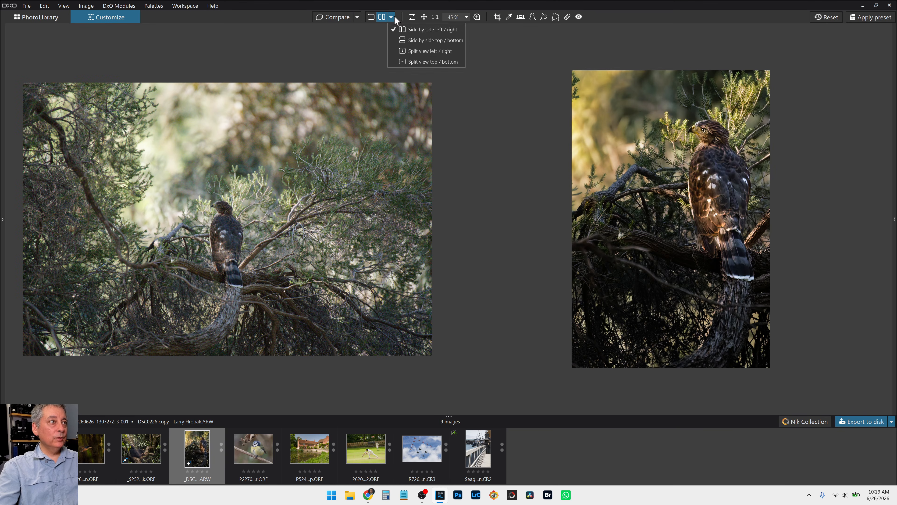
left_click(403, 50)
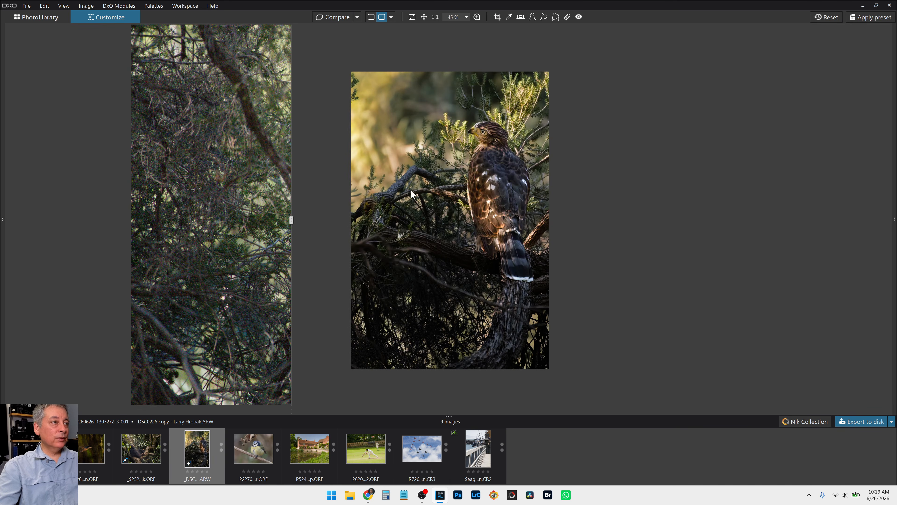
scroll(428, 205, "up", 1)
left_click(358, 17)
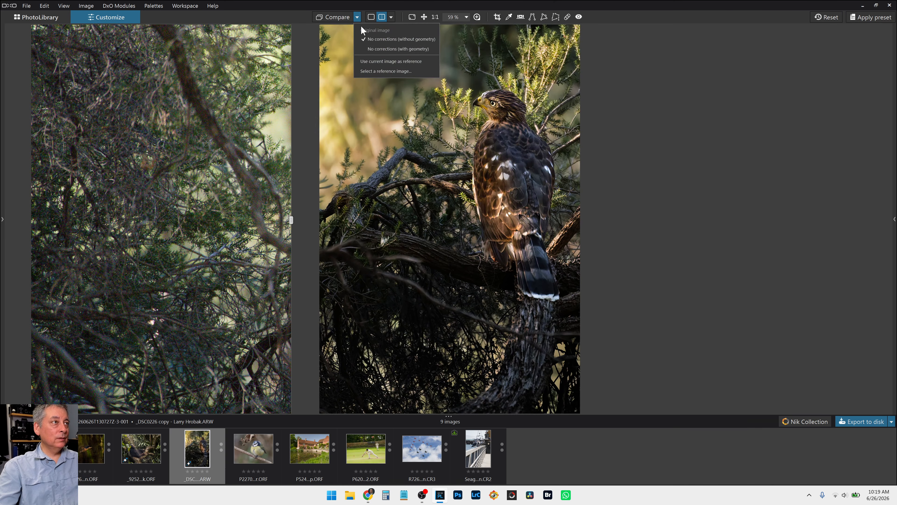
left_click(373, 49)
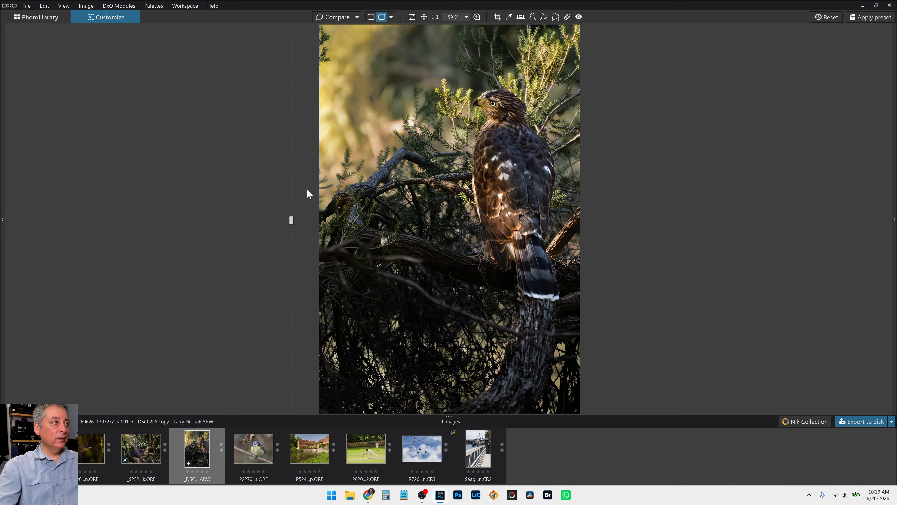
- Compare the edited hawk with the original by moving the split divider across the bird, and switch to the side-by-side view
scroll(313, 212, "up", 2)
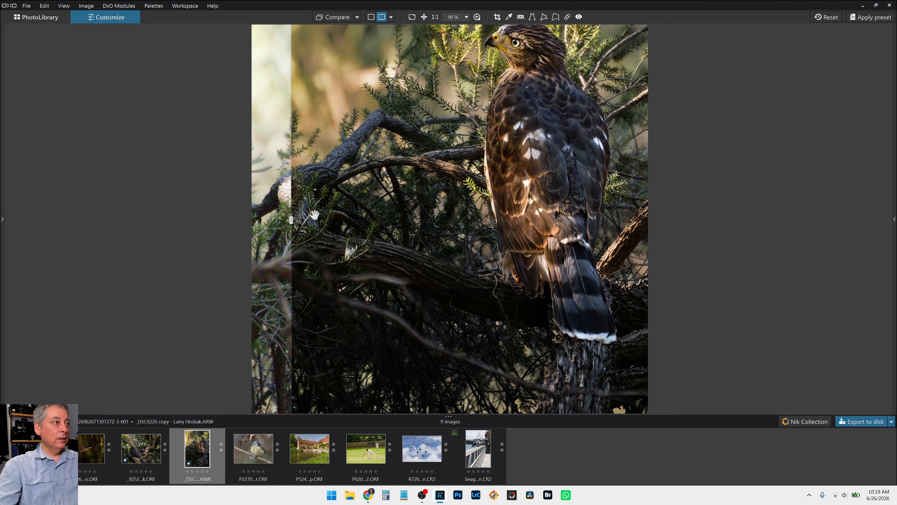
left_click_drag(291, 220, 679, 220)
scroll(677, 220, "down", 2)
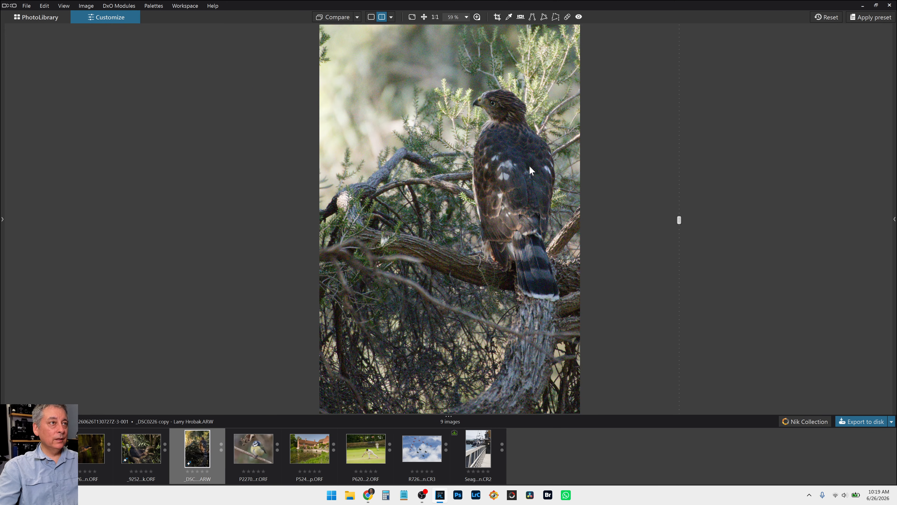
scroll(678, 218, "up", 3)
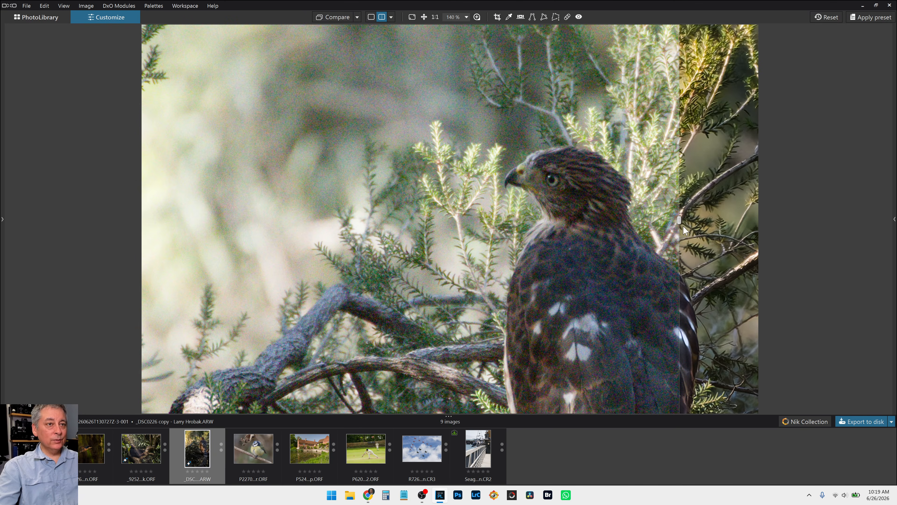
left_click_drag(679, 220, 470, 191)
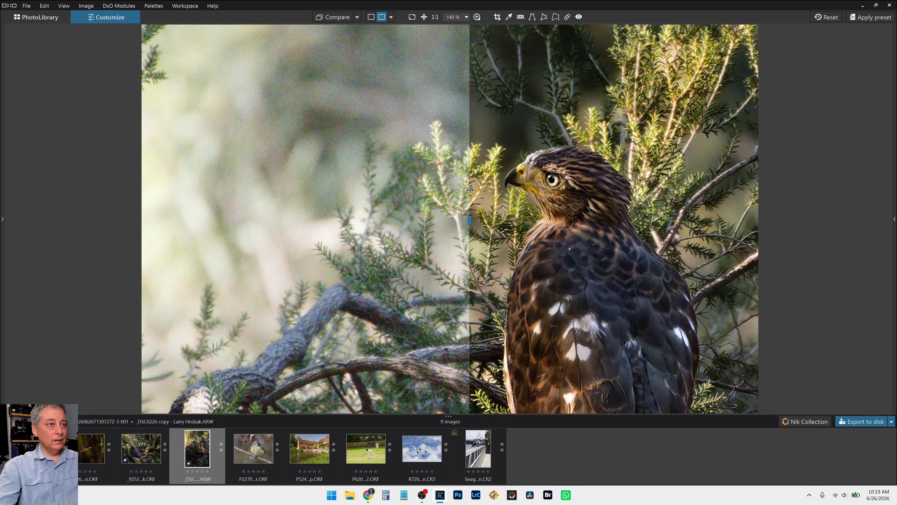
scroll(470, 191, "down", 5)
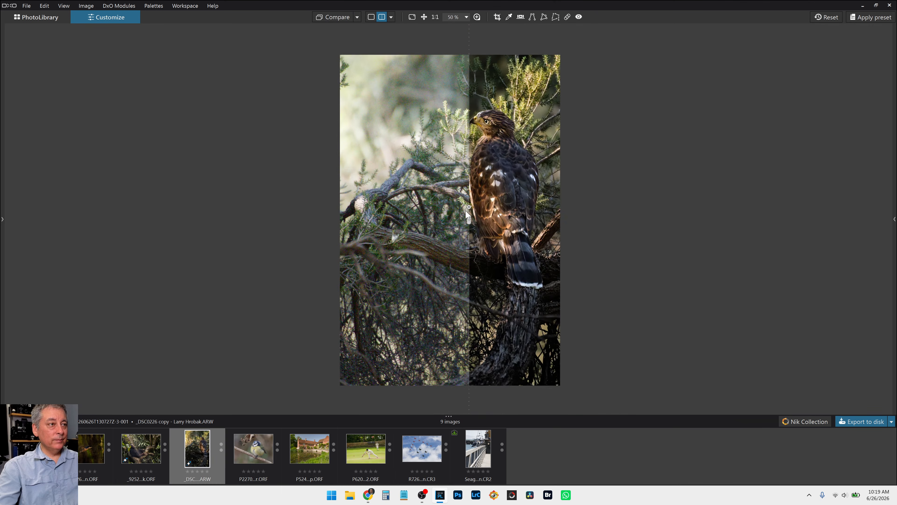
left_click_drag(468, 216, 600, 221)
left_click_drag(553, 221, 275, 187)
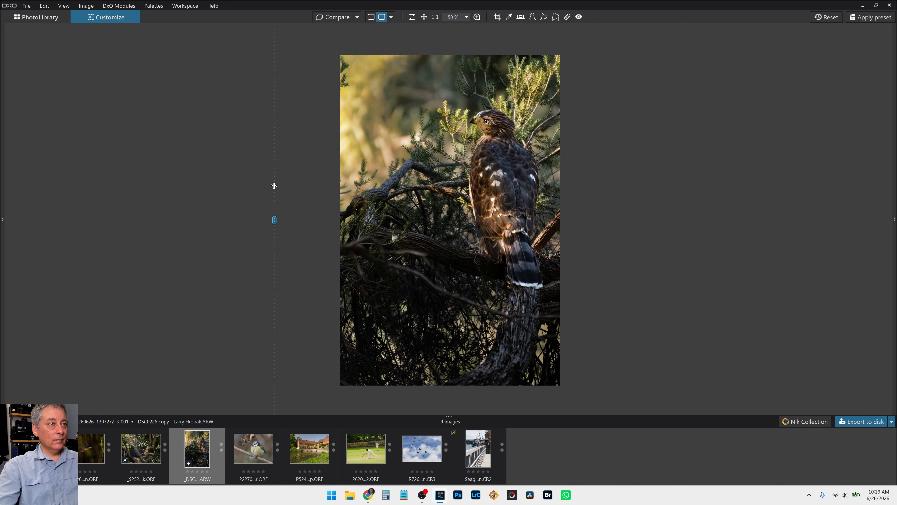
left_click(392, 18)
left_click(455, 29)
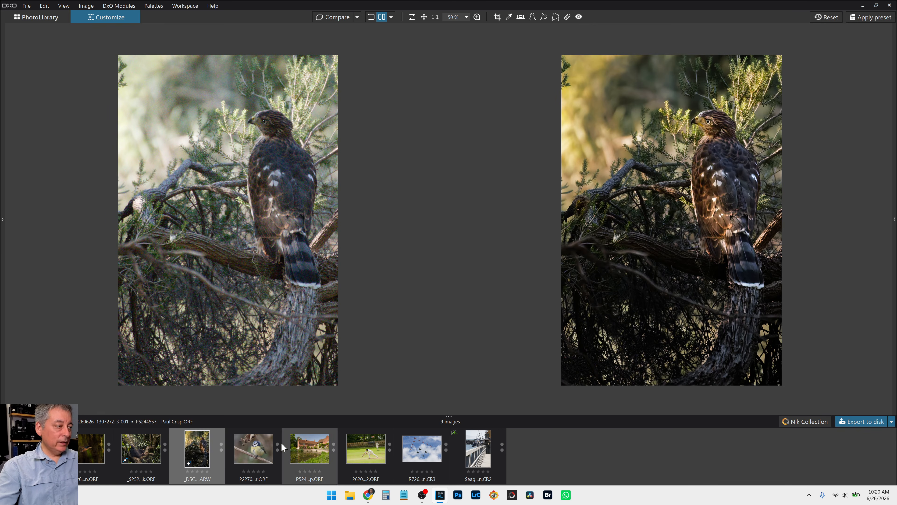
- Open the blue tit photo P2270371 in single-image view
left_click(253, 454)
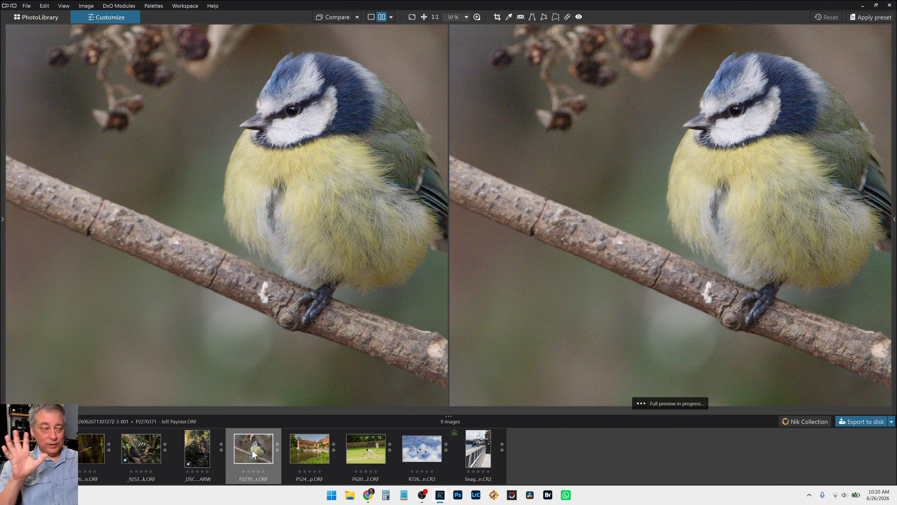
scroll(350, 311, "down", 2)
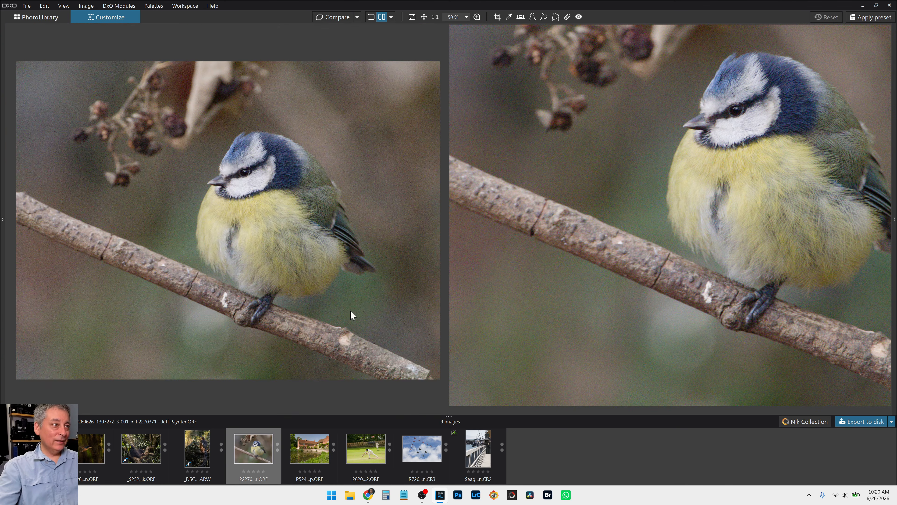
left_click(372, 18)
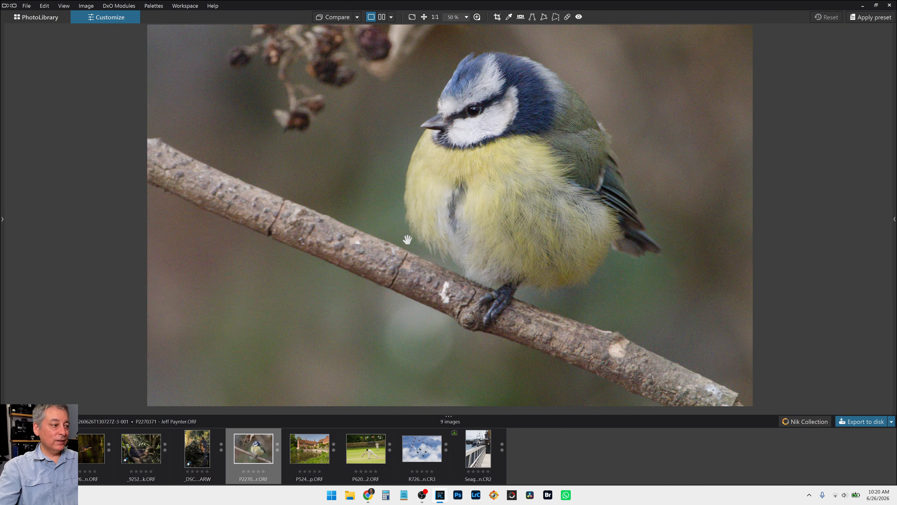
scroll(488, 311, "down", 2)
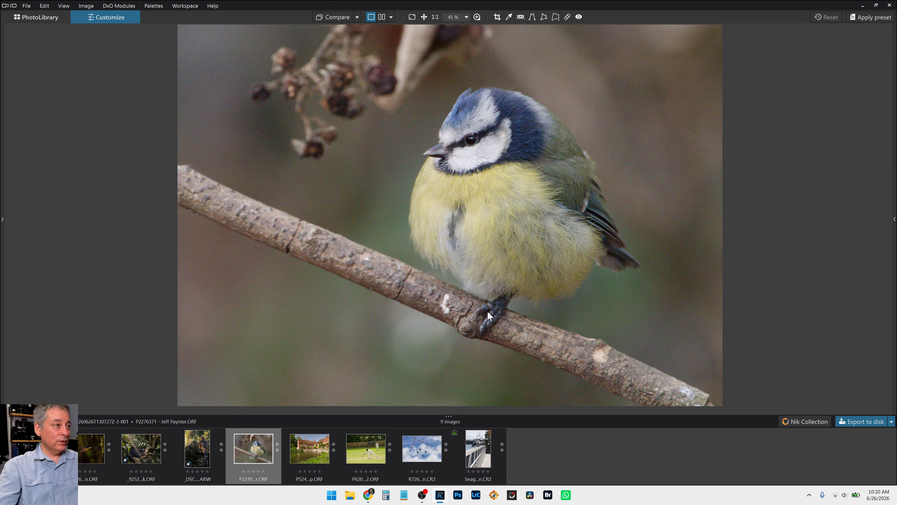
- Show the side palettes and apply the 000 RobTrek_Extra_Sharp_v01 preset to the blue tit photo
key("F9")
scroll(522, 299, "down", 2)
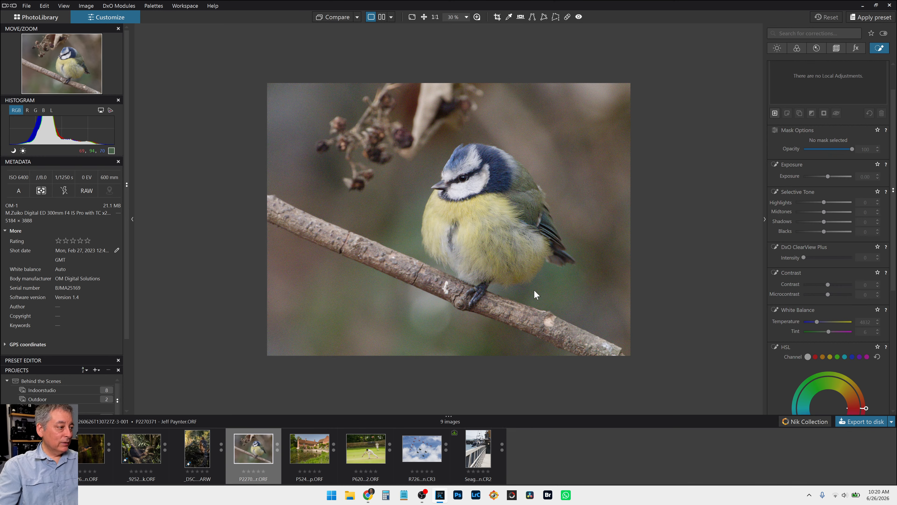
left_click(857, 27)
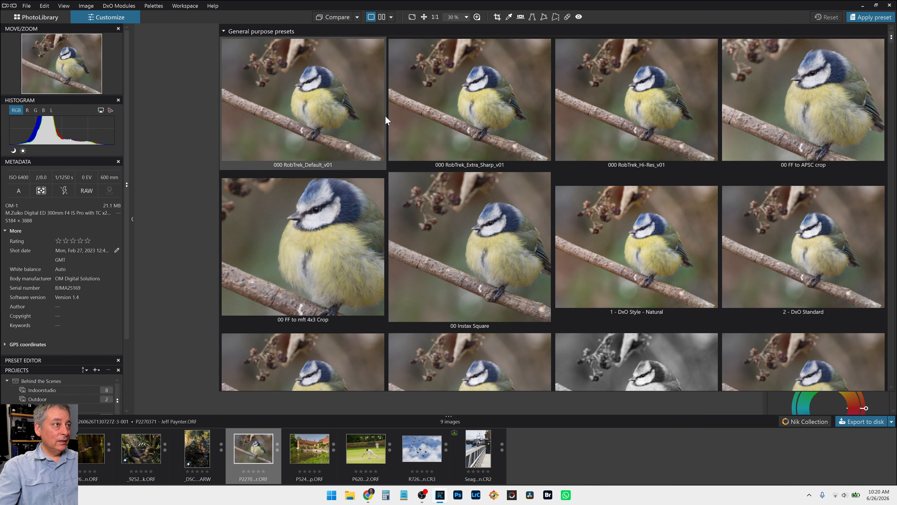
left_click(458, 113)
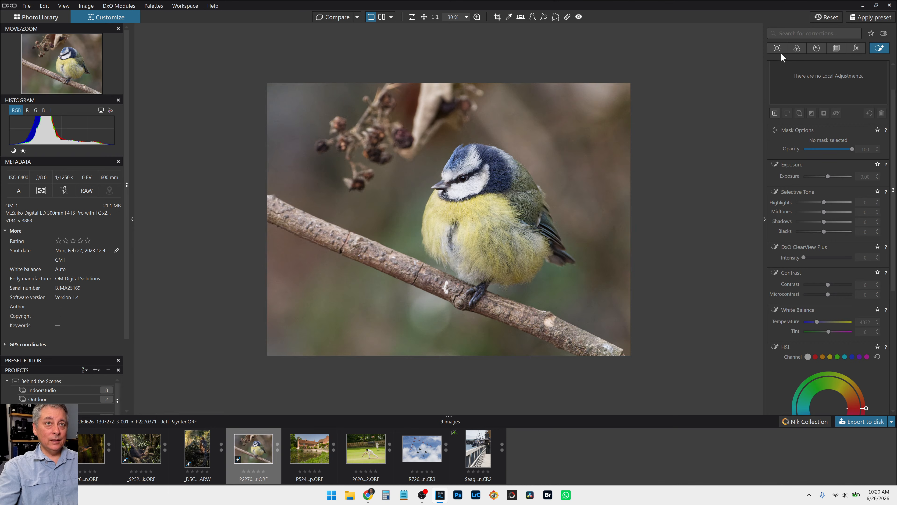
- Rotate the blue tit photo by setting its Horizon correction to -2.40
left_click(834, 48)
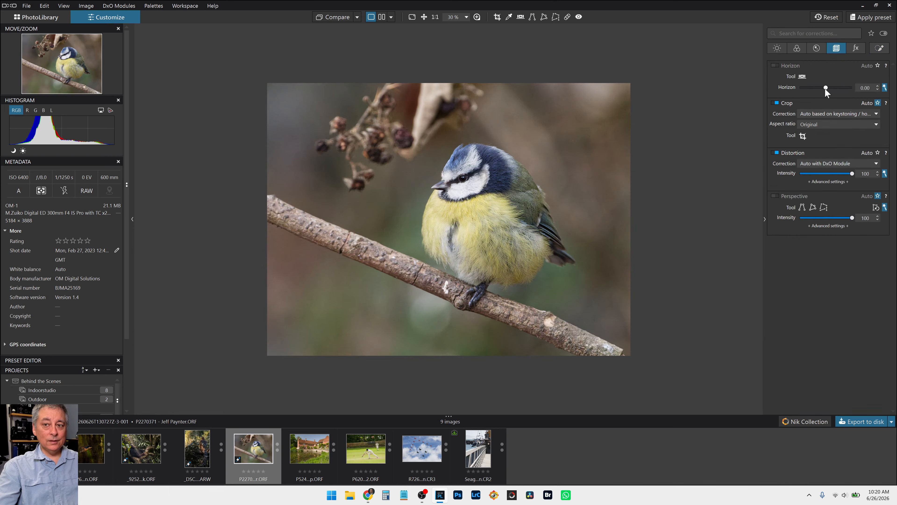
scroll(825, 89, "down", 8)
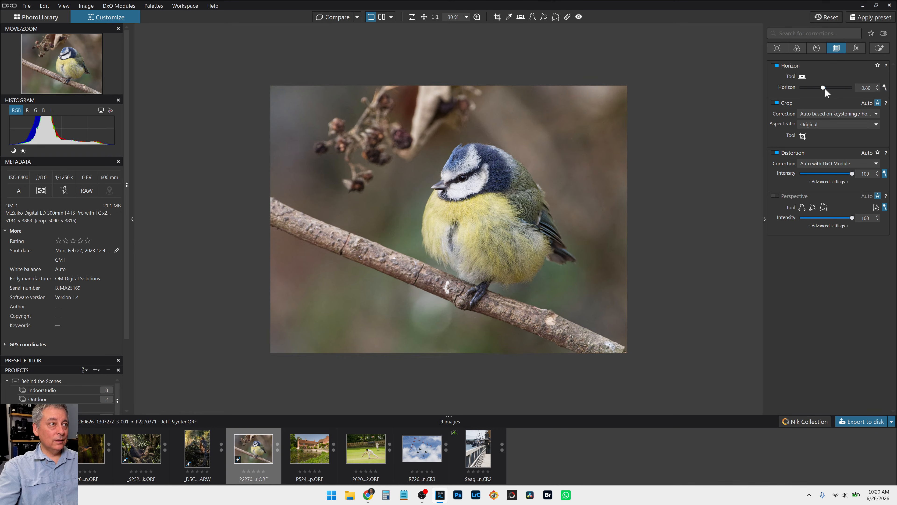
scroll(824, 89, "down", 7)
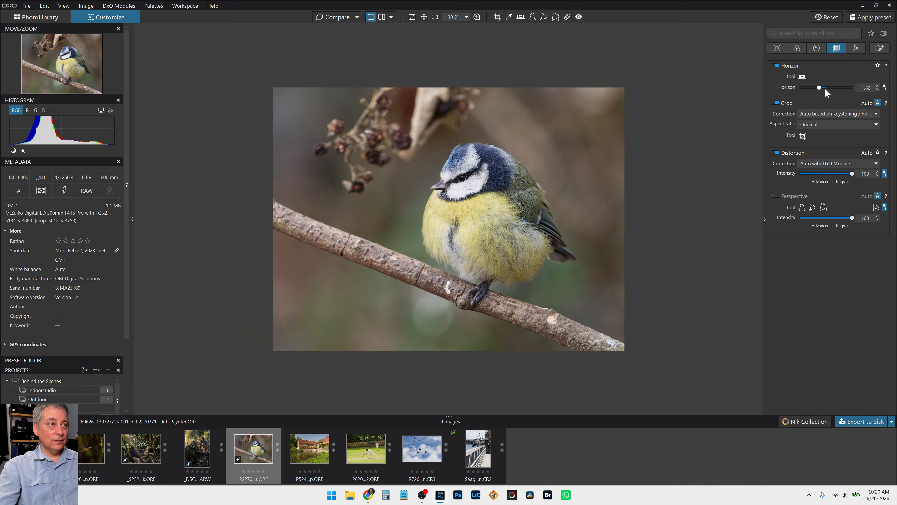
scroll(825, 88, "down", 6)
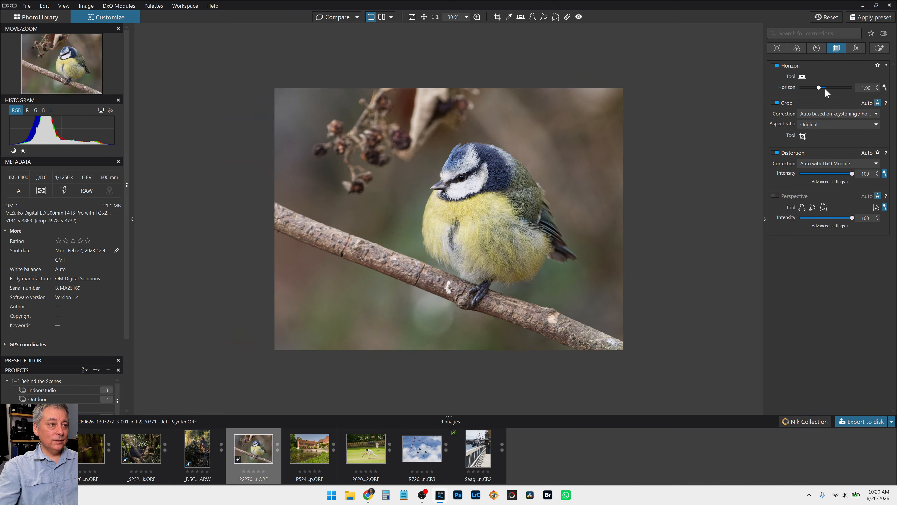
- Draw a portrait crop around the blue tit at the Original aspect ratio, about 2828 × 3770 px, excluding most of the berries
left_click(803, 136)
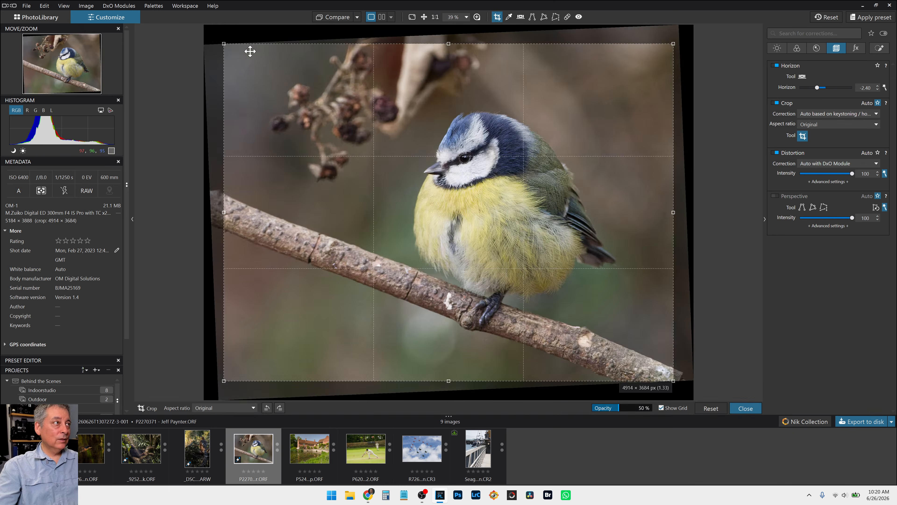
left_click_drag(229, 40, 359, 24)
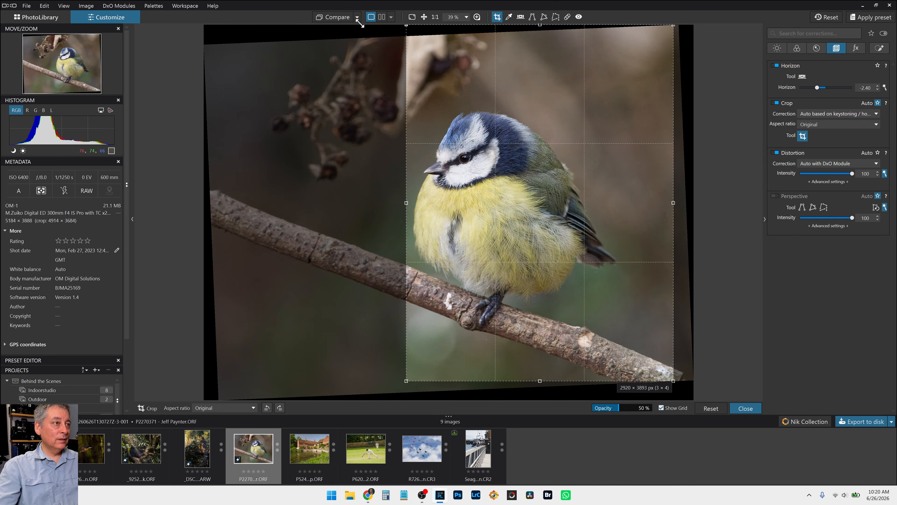
left_click_drag(562, 143, 521, 149)
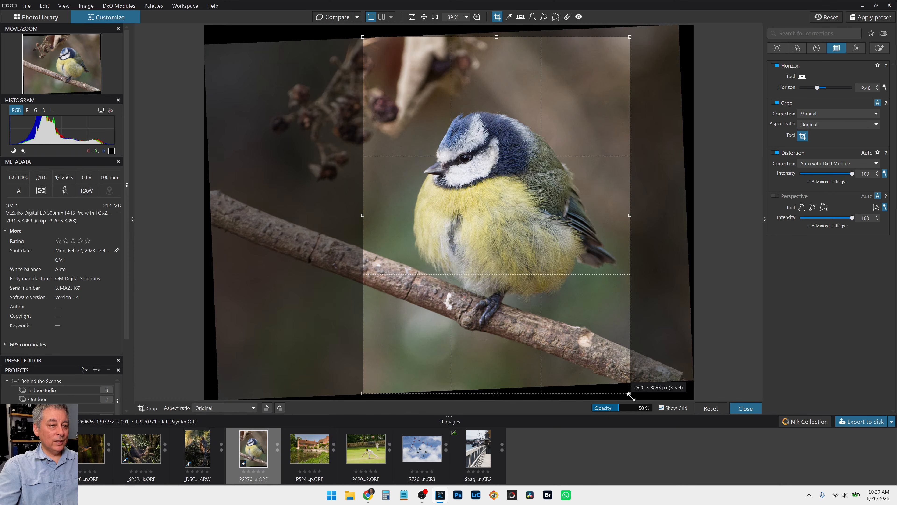
left_click_drag(630, 394, 621, 382)
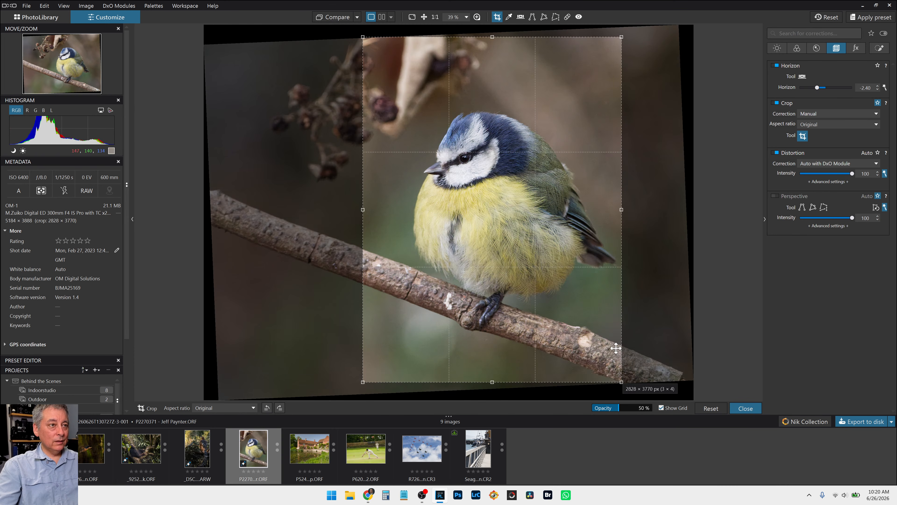
- Change the crop's aspect ratio to 5 × 4, reposition it around the bird, shrink it to about 2958 × 3697 px and apply it
left_click(819, 124)
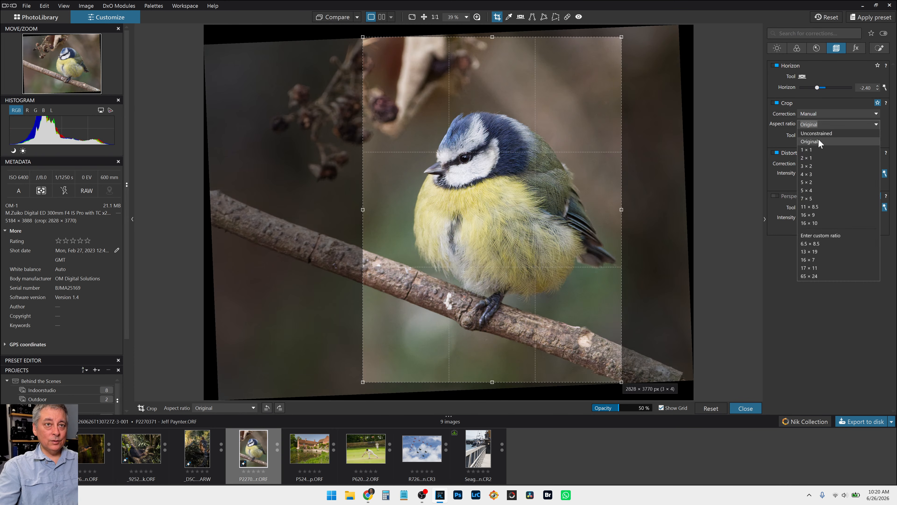
left_click(815, 190)
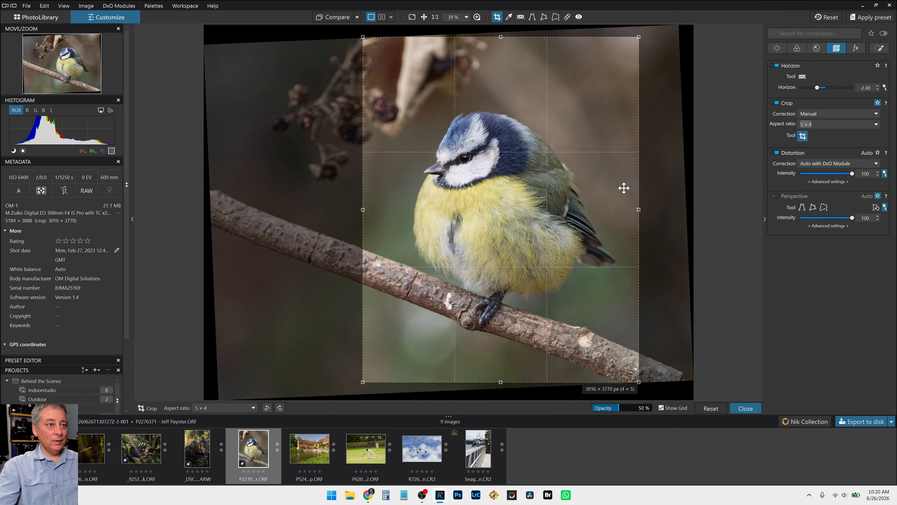
left_click_drag(583, 187, 573, 189)
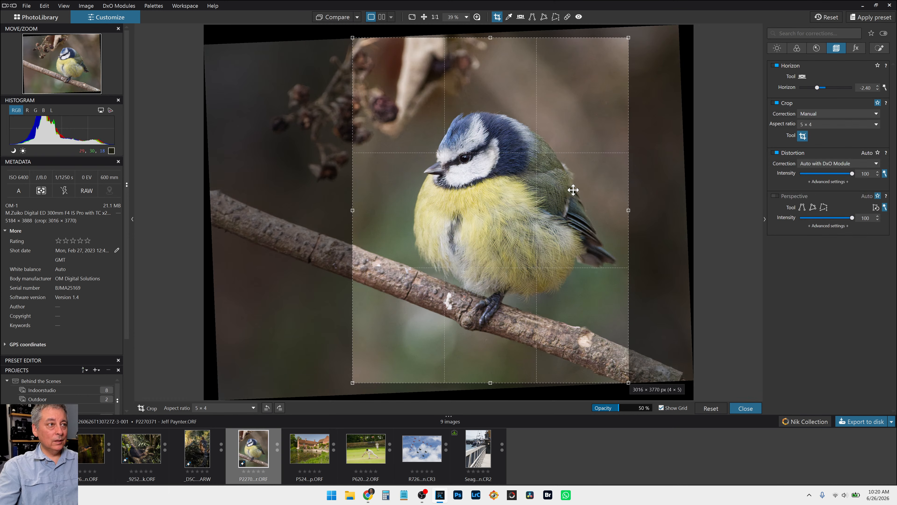
left_click_drag(353, 37, 360, 45)
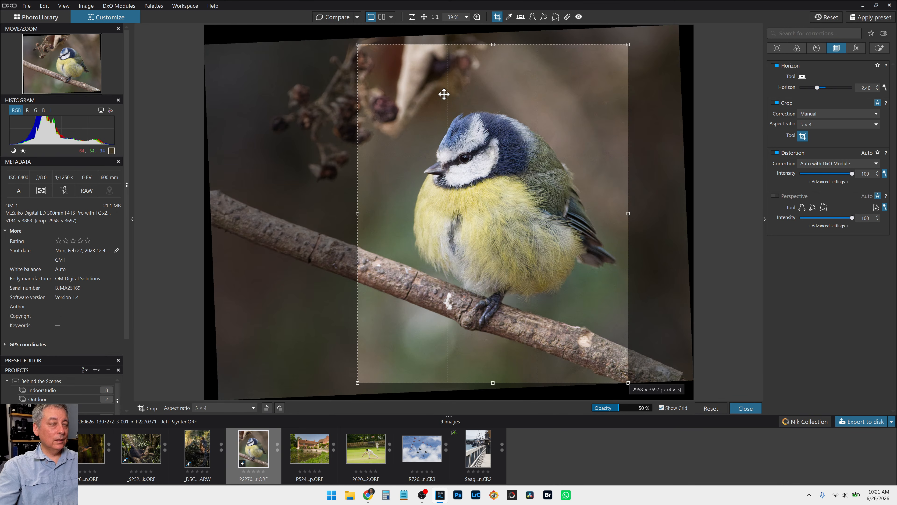
key("Return")
- Create an AI mask on the blue tit and set the mask's Exposure to 0.52
scroll(506, 181, "up", 1)
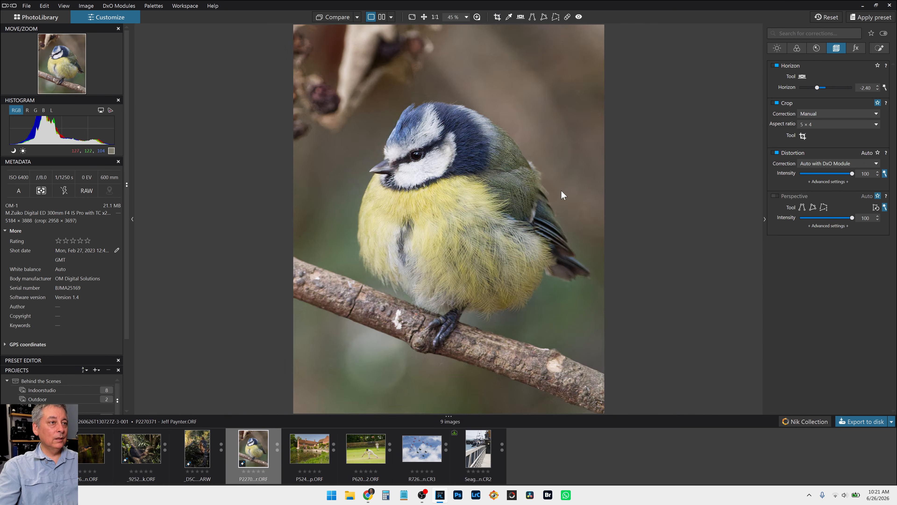
scroll(576, 196, "down", 3)
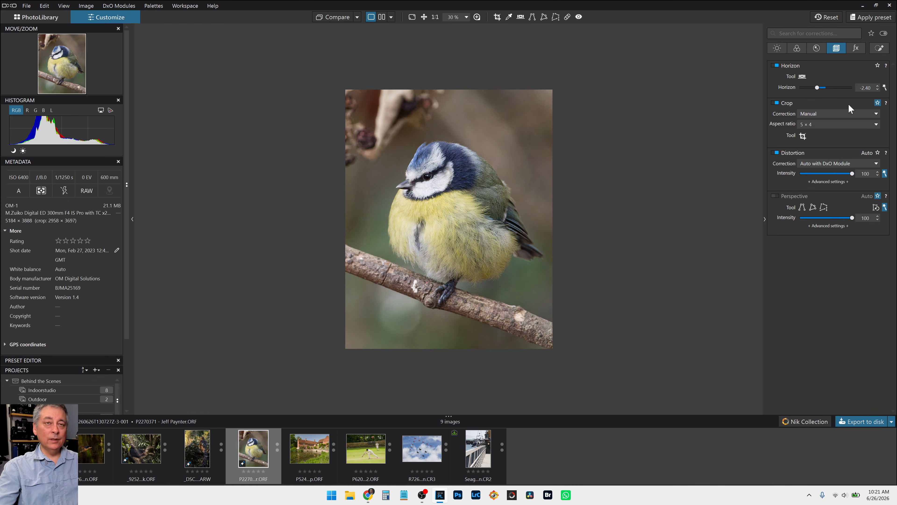
left_click(879, 48)
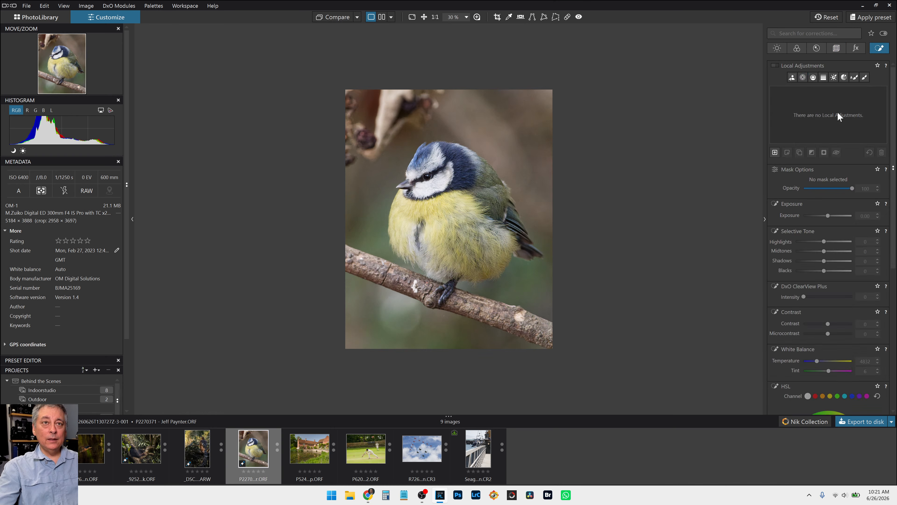
left_click(792, 77)
left_click(437, 229)
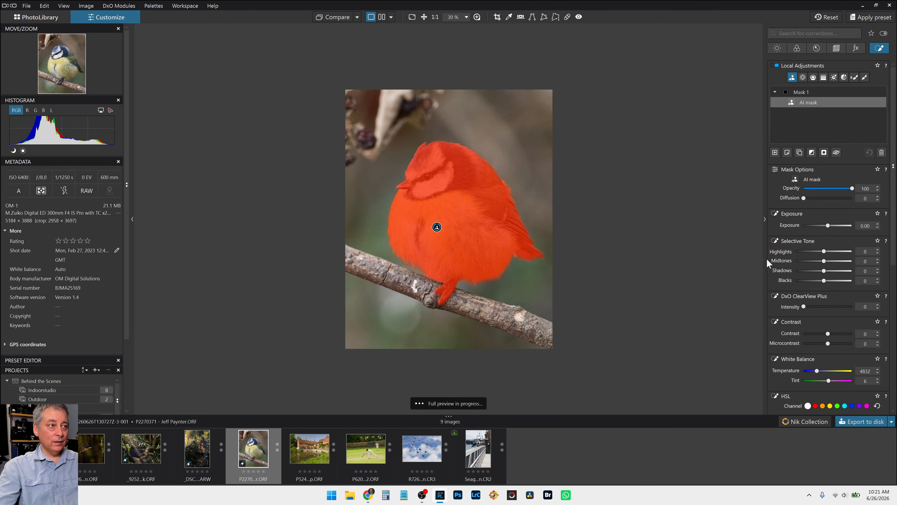
left_click_drag(828, 225, 831, 225)
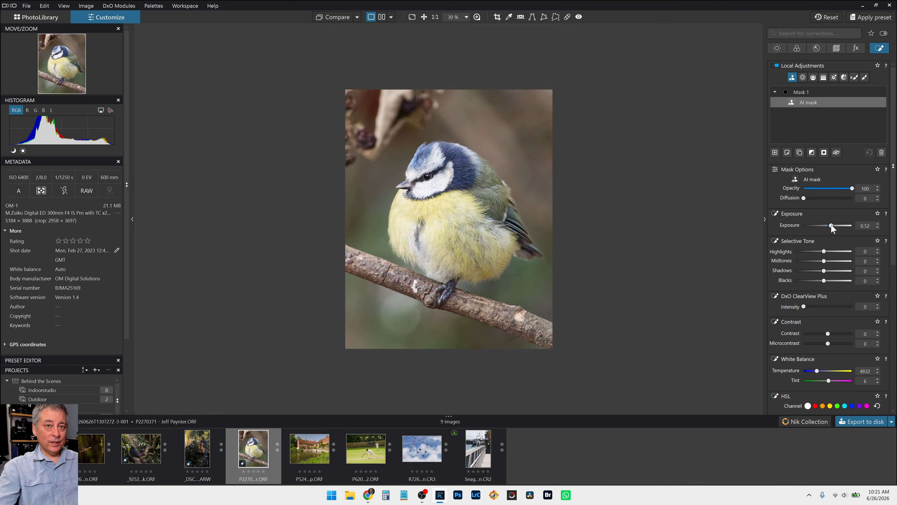
- Darken the whole blue tit photo by setting its global Exposure to -0.54
left_click(778, 49)
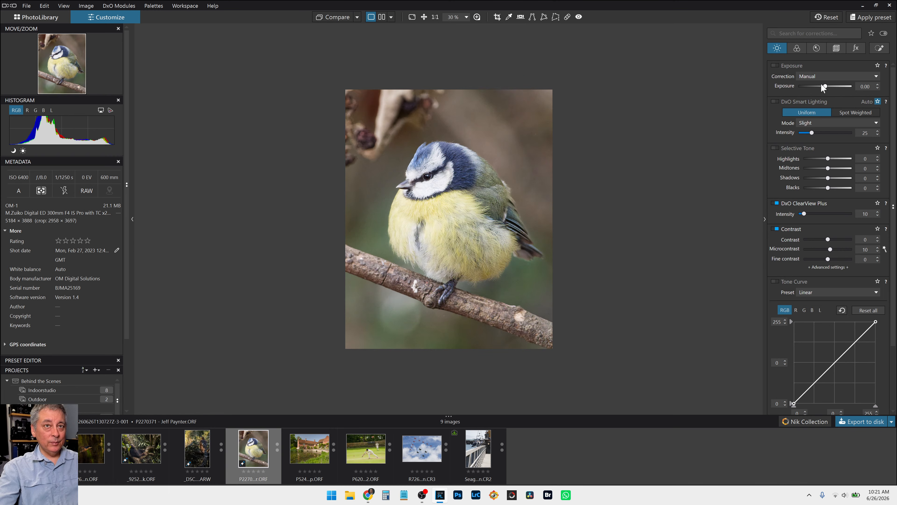
left_click_drag(824, 86, 821, 87)
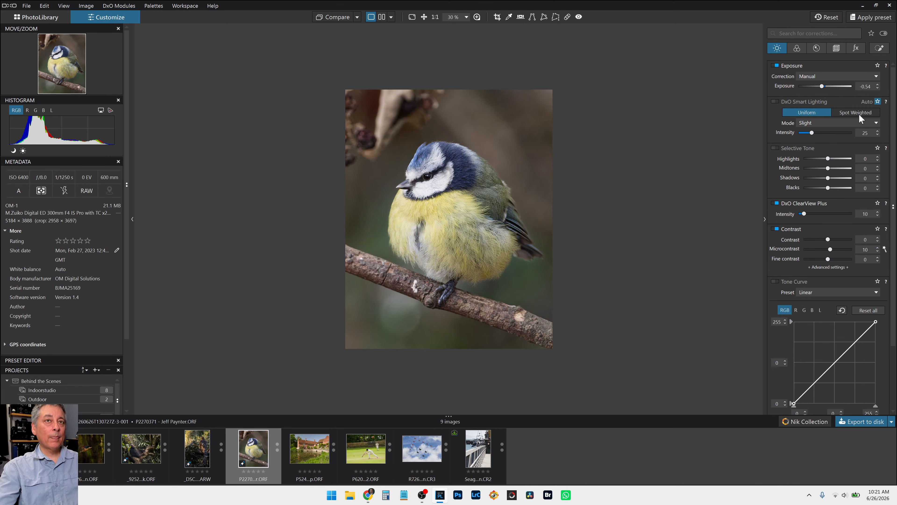
- Set the HSL Saturation to 14 and Vibrancy to 45 on the blue tit's AI mask
left_click(879, 48)
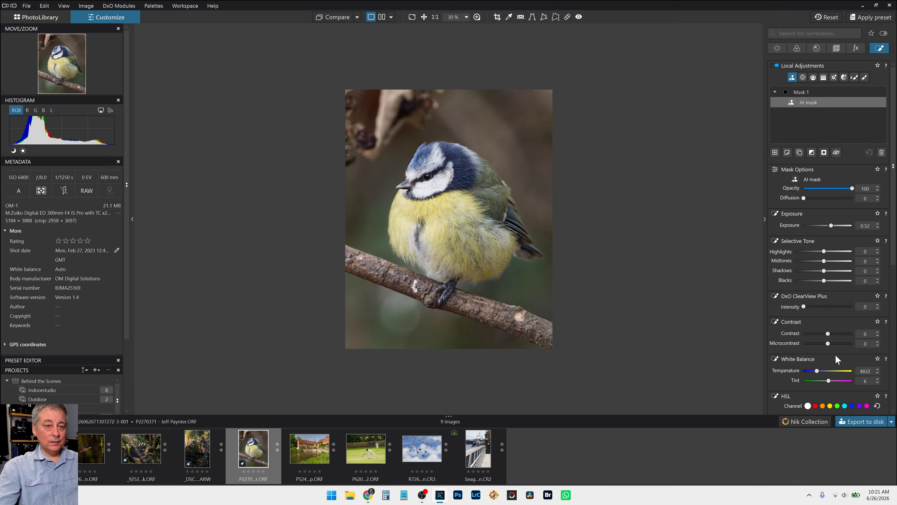
scroll(835, 354, "down", 5)
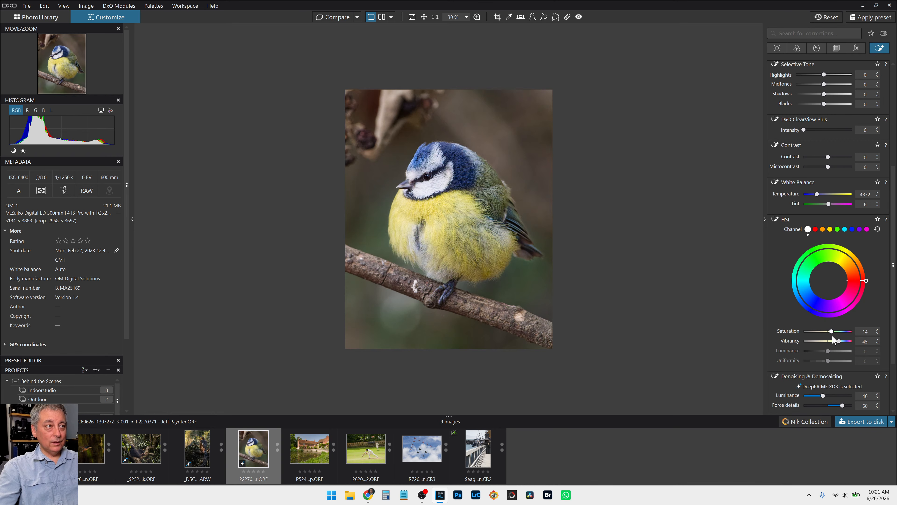
- Set the bird's AI mask to ClearView Plus Intensity 14 and Microcontrast -7
scroll(811, 253, "up", 2)
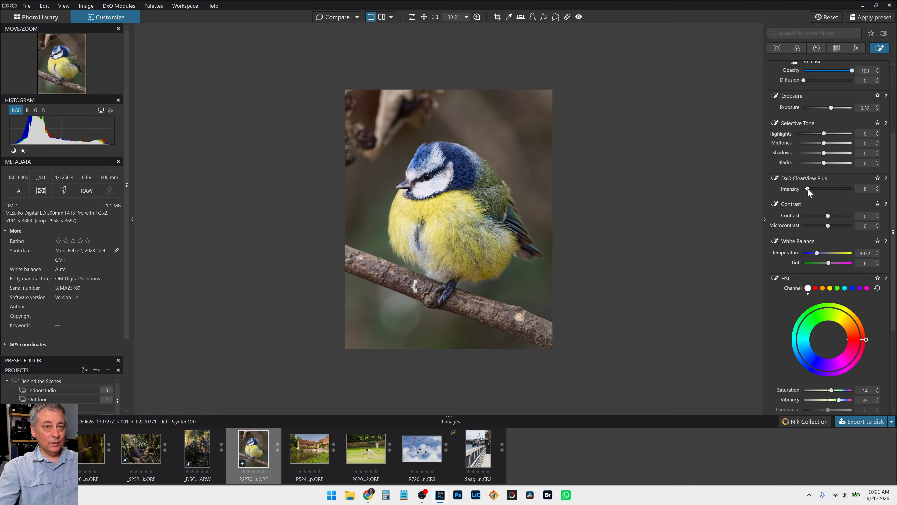
left_click_drag(809, 188, 811, 188)
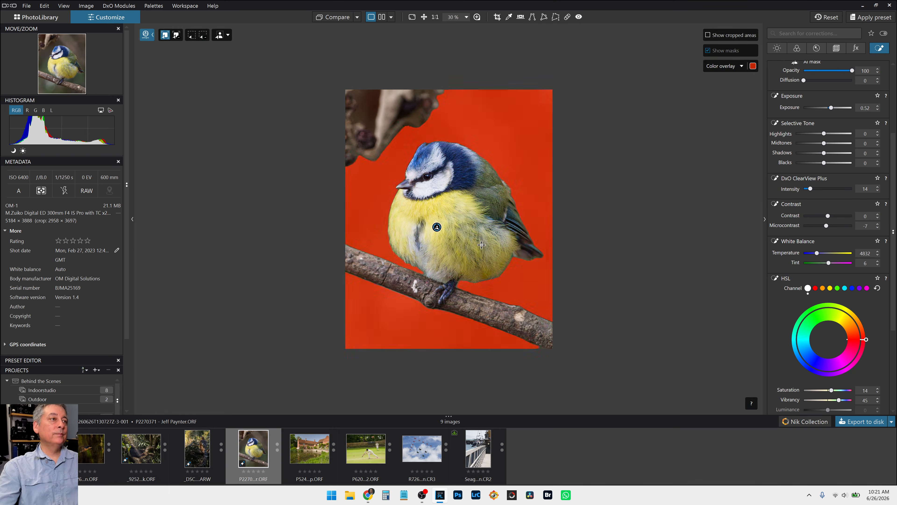
scroll(481, 245, "up", 1)
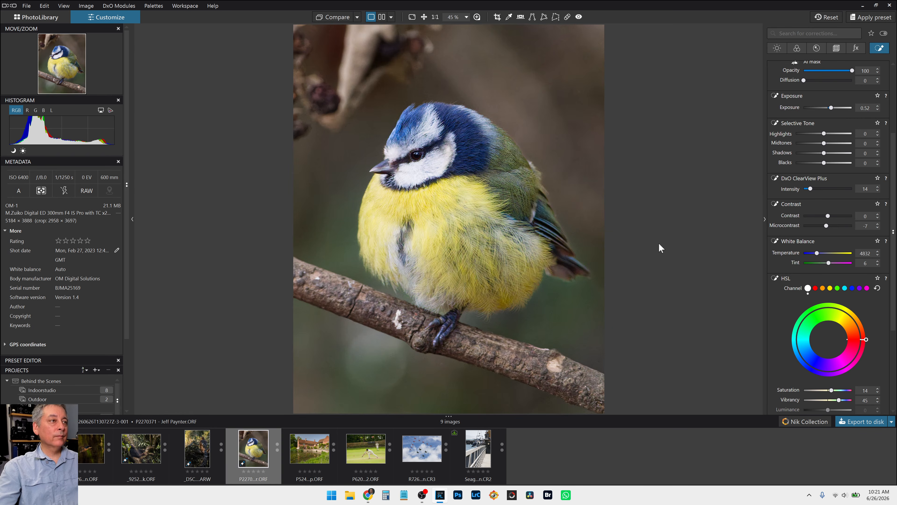
- Place a control point mask on the blue tit's eye and shrink its circle to a smaller area around the eye
scroll(500, 175, "up", 3)
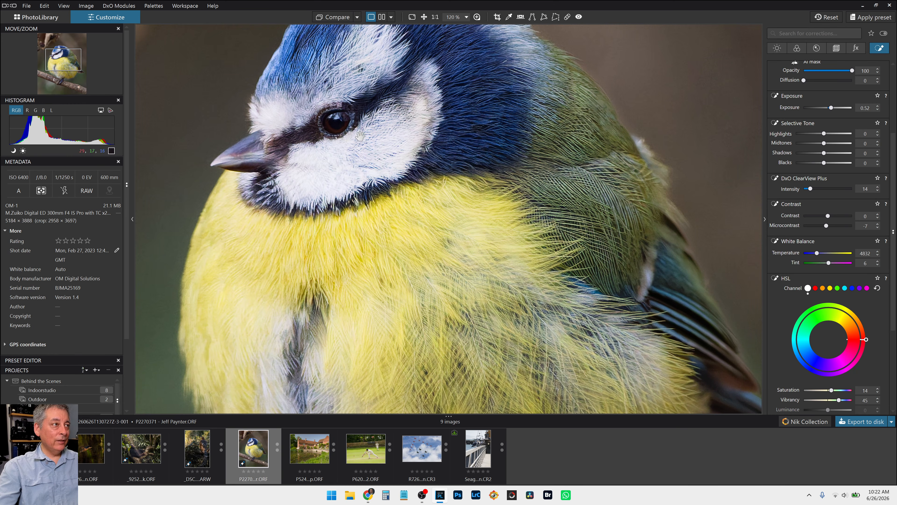
scroll(830, 144, "up", 3)
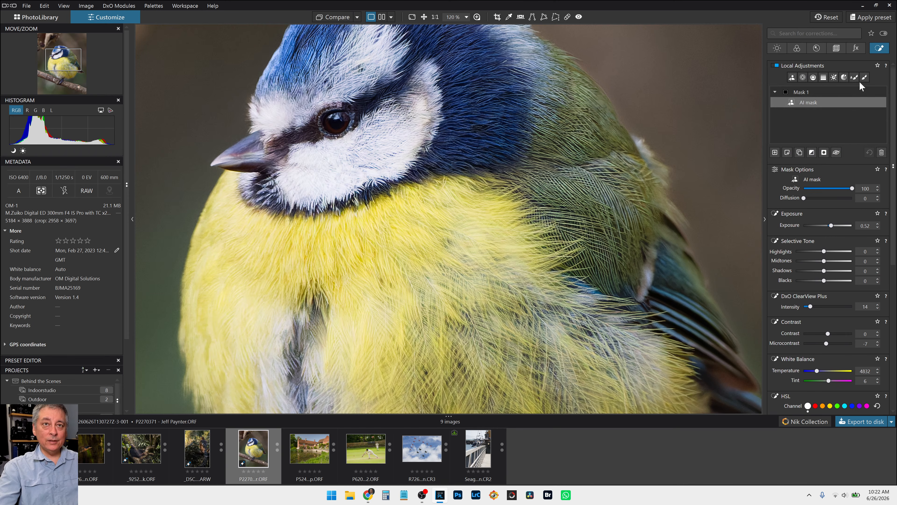
left_click(803, 77)
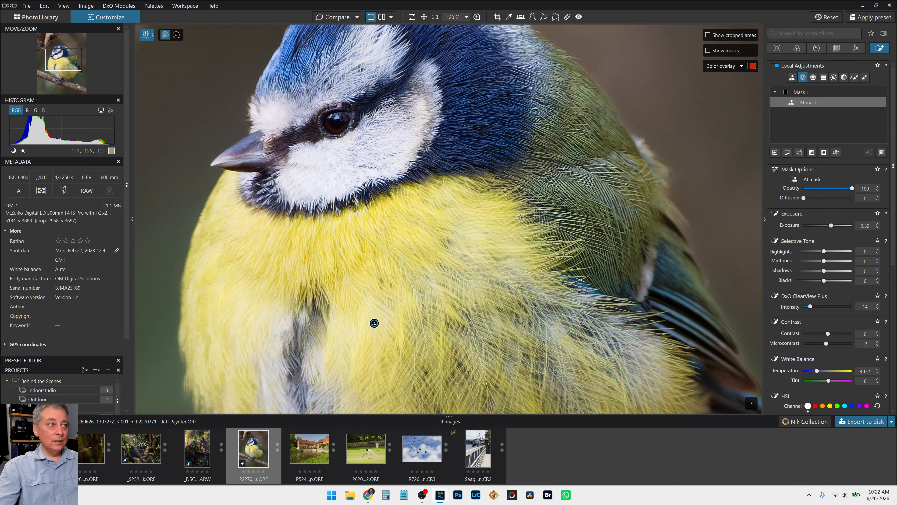
left_click(334, 130)
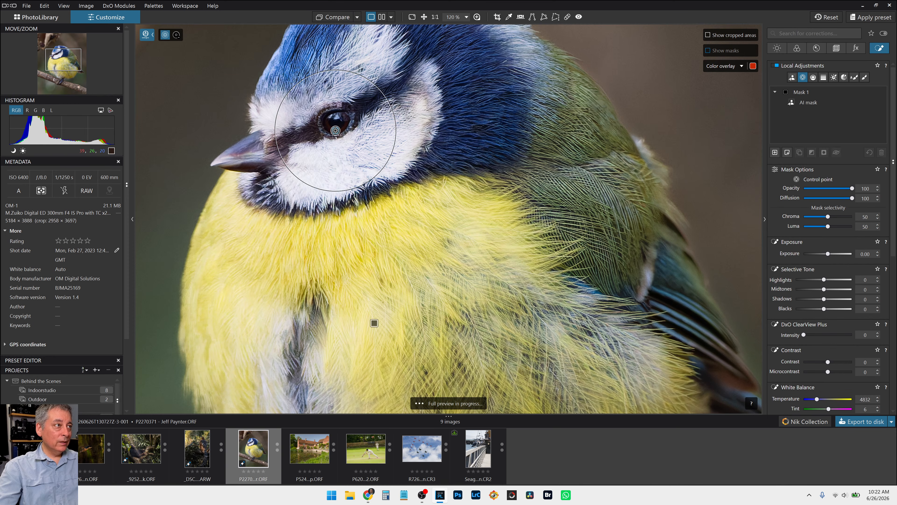
scroll(336, 131, "up", 2)
scroll(338, 135, "up", 1)
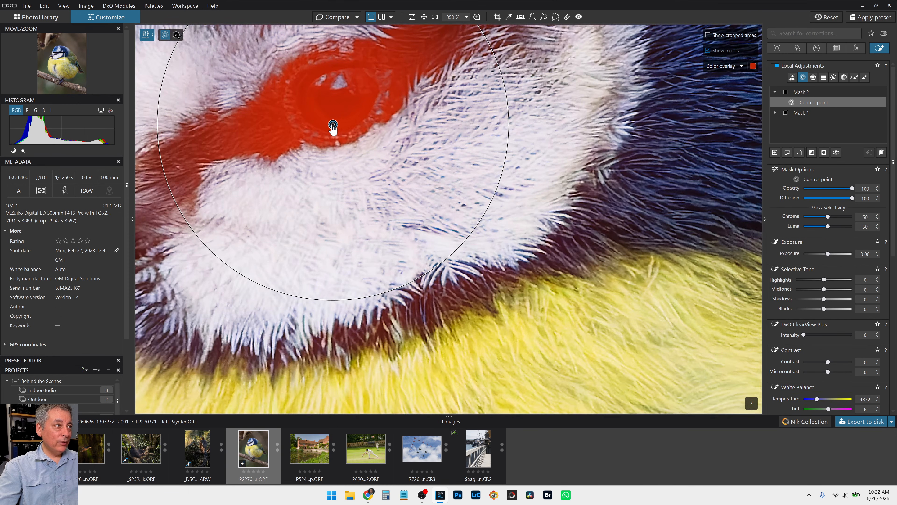
left_click_drag(181, 52, 195, 58)
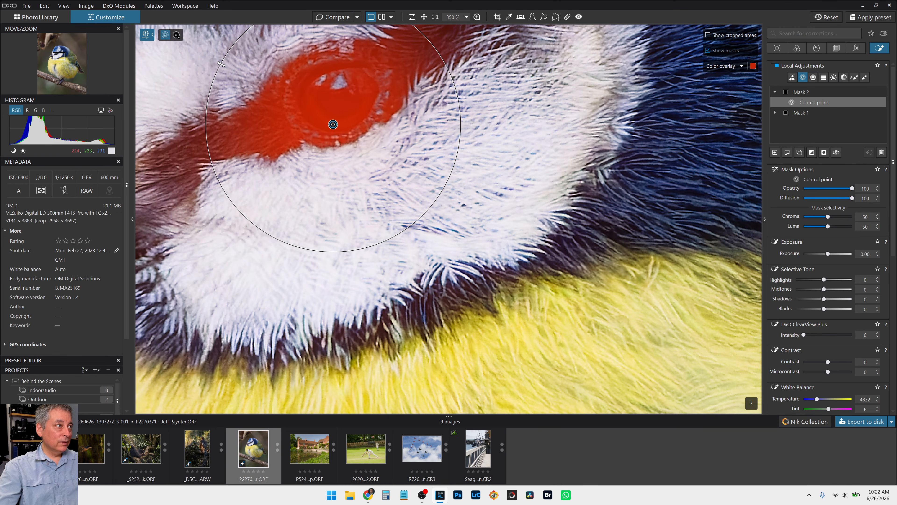
- Enhance the eye mask with Midtones 33, Shadows 79, ClearView Plus Intensity 51 and Microcontrast 55
left_click(847, 299)
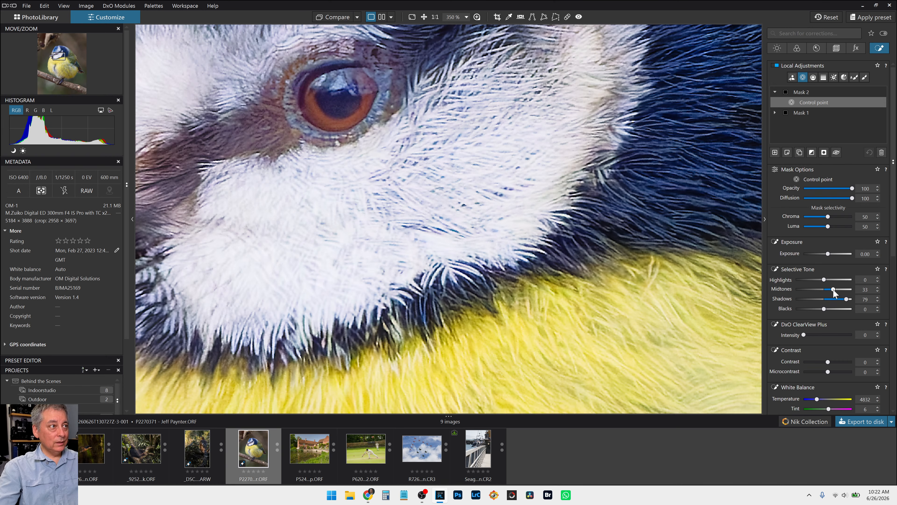
left_click(829, 334)
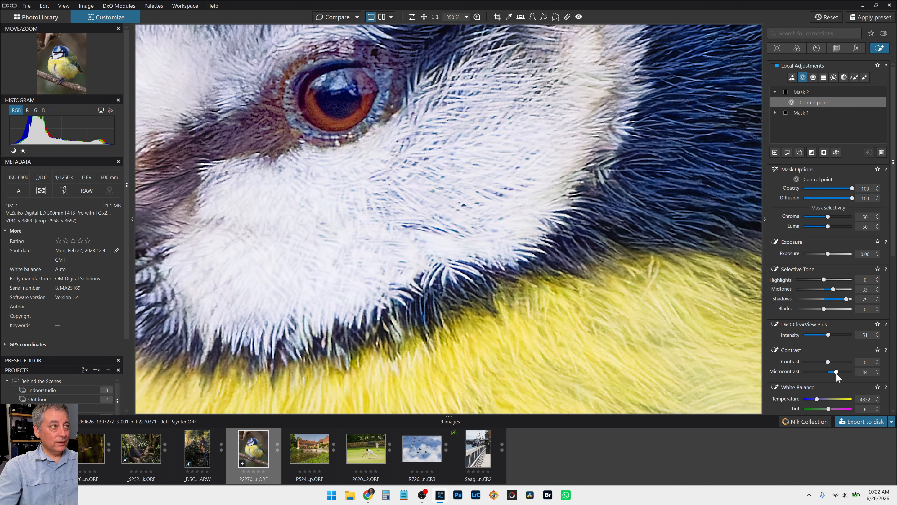
left_click_drag(836, 373, 840, 372)
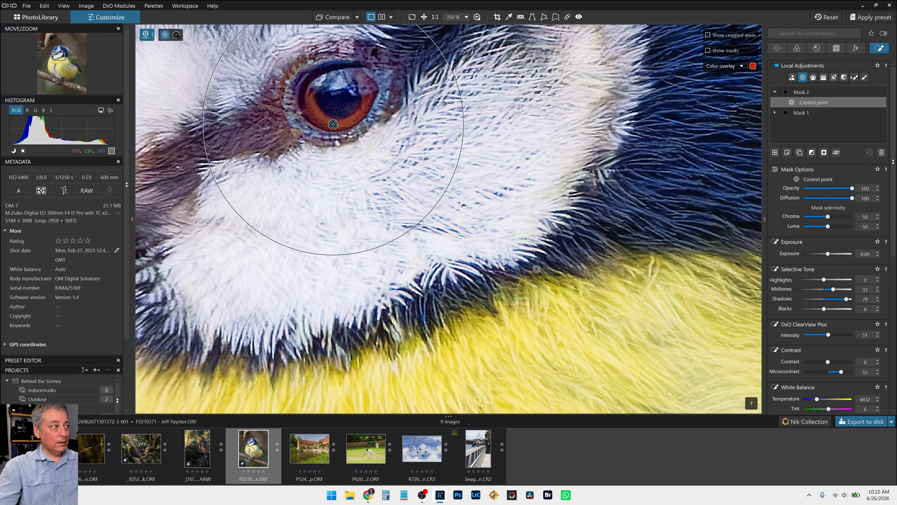
- Refine the eye mask to Midtones 32, Shadows 85 and Microcontrast 29, checking it against the whole bird
scroll(536, 269, "down", 6)
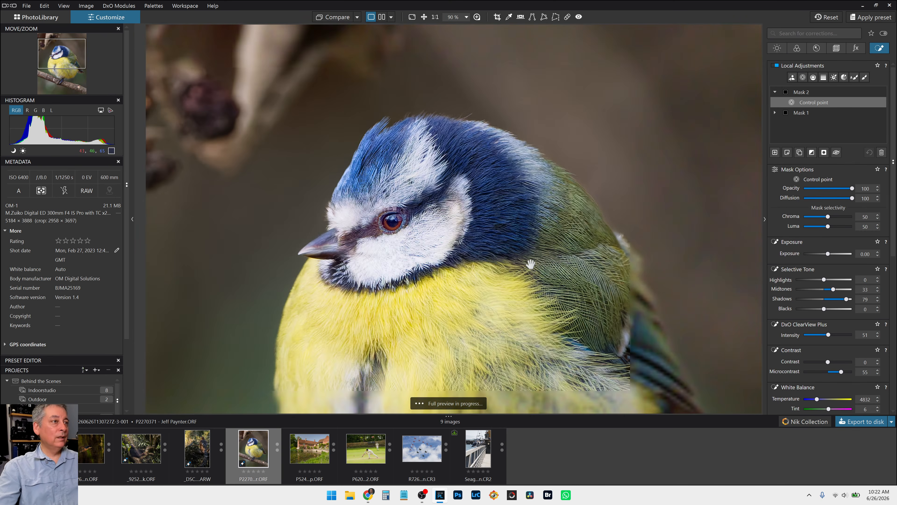
scroll(529, 263, "up", 2)
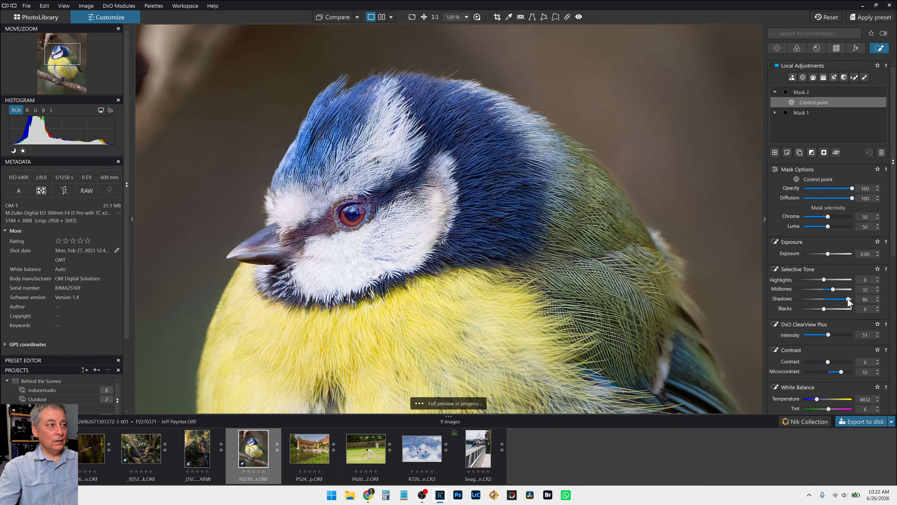
left_click_drag(847, 299, 848, 300)
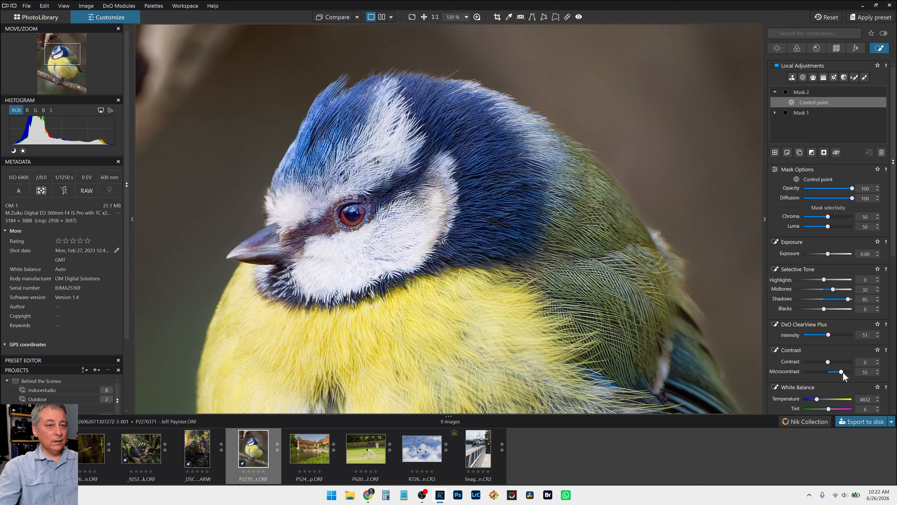
left_click_drag(842, 372, 834, 371)
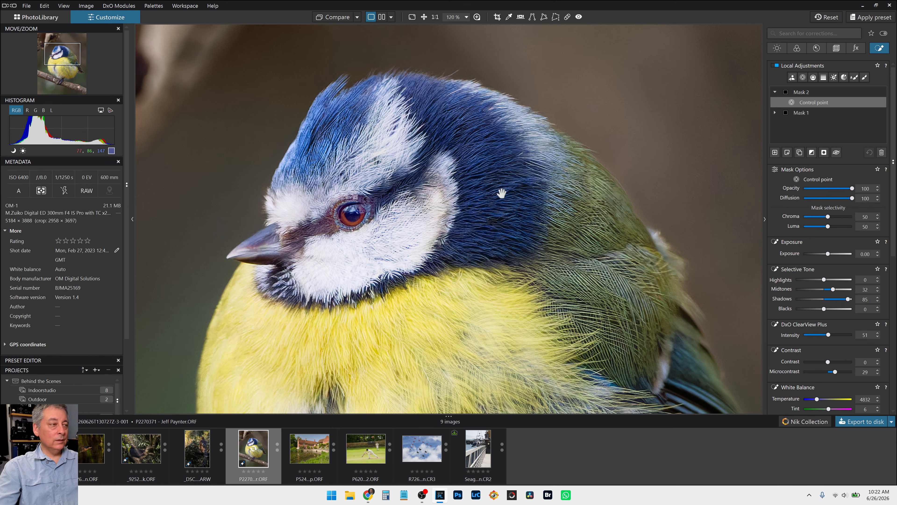
scroll(500, 203, "down", 2)
scroll(536, 202, "down", 2)
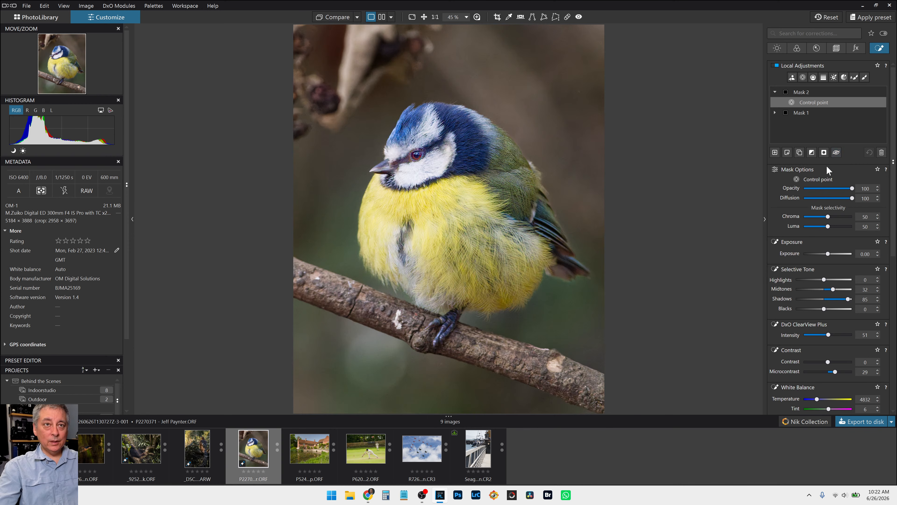
- Create a new mask and paint over the blue tit's beak with the Auto brush
left_click(775, 152)
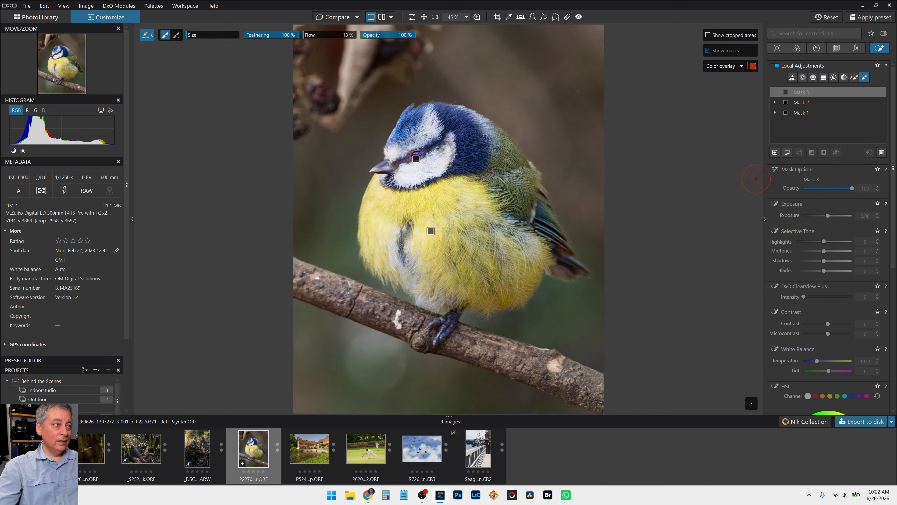
mouse_move(848, 102)
left_click(854, 78)
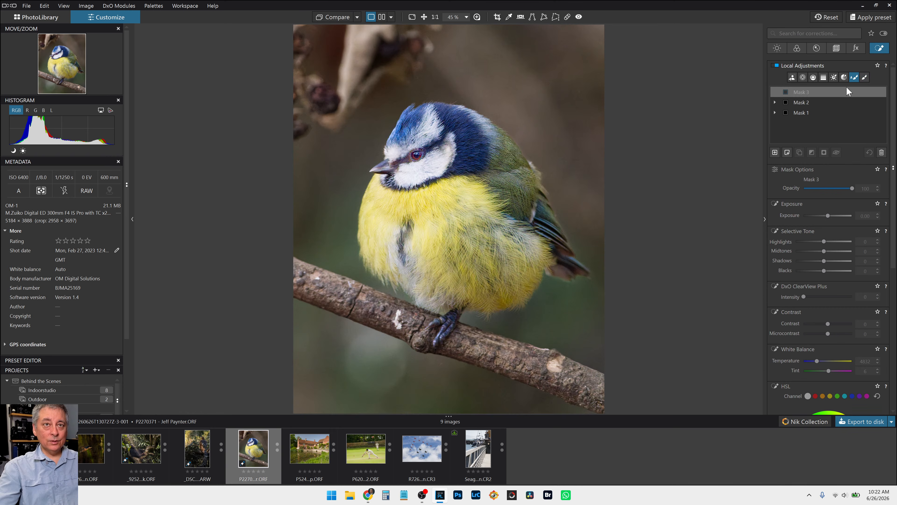
scroll(391, 141, "up", 2)
scroll(382, 159, "up", 1)
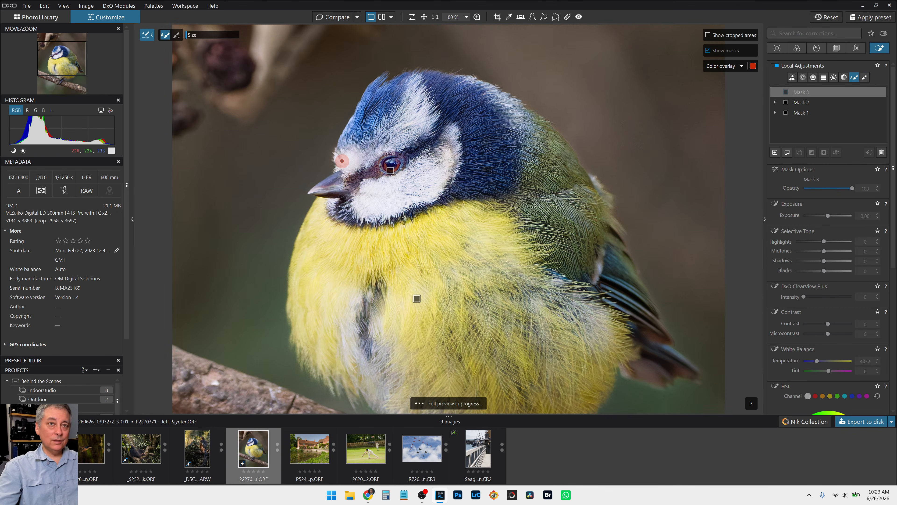
mouse_move(338, 176)
left_mouse_down()
mouse_move(316, 189)
mouse_move(341, 184)
mouse_move(322, 190)
left_mouse_up()
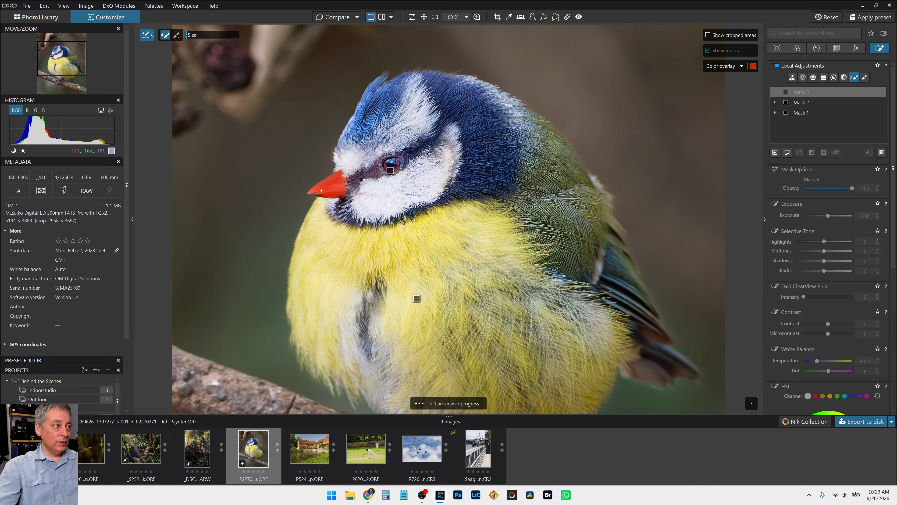
- Sharpen the beak mask with ClearView Plus Intensity 74 and Microcontrast 53
left_click_drag(803, 297, 827, 297)
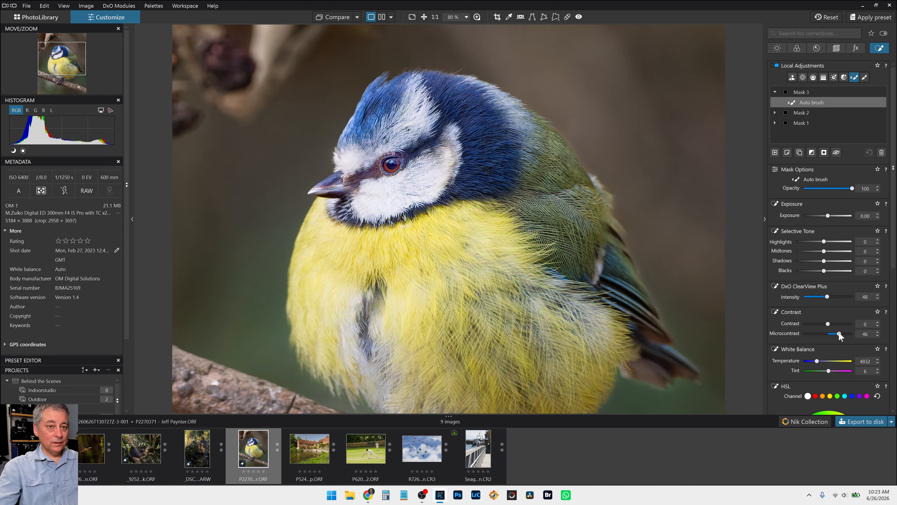
left_click(839, 298)
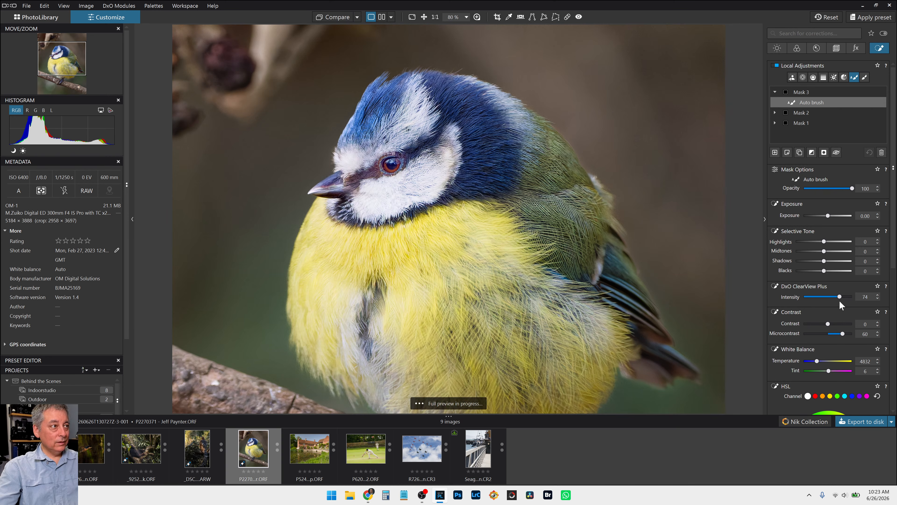
left_click_drag(842, 333, 833, 335)
scroll(508, 214, "down", 4)
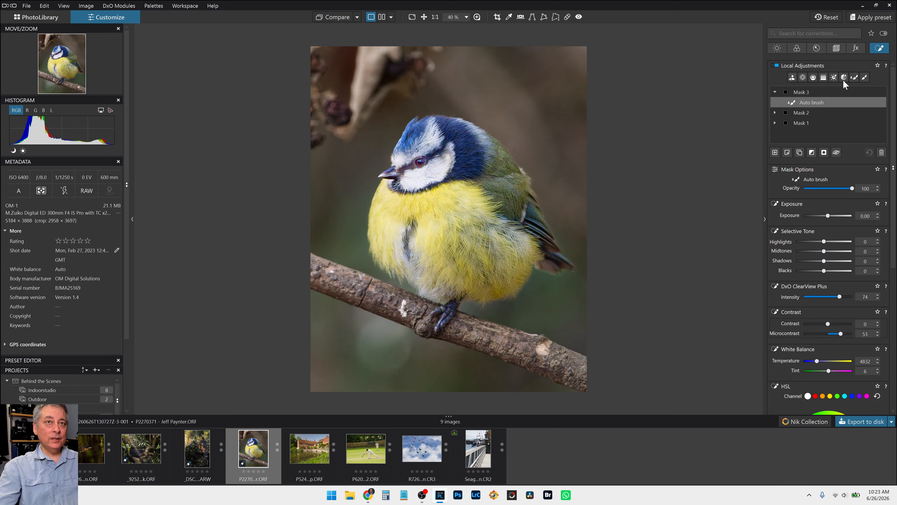
- Create a new mask with a control point on the bird's yellow breast and enlarge its circle beyond the photo's sides
left_click(804, 78)
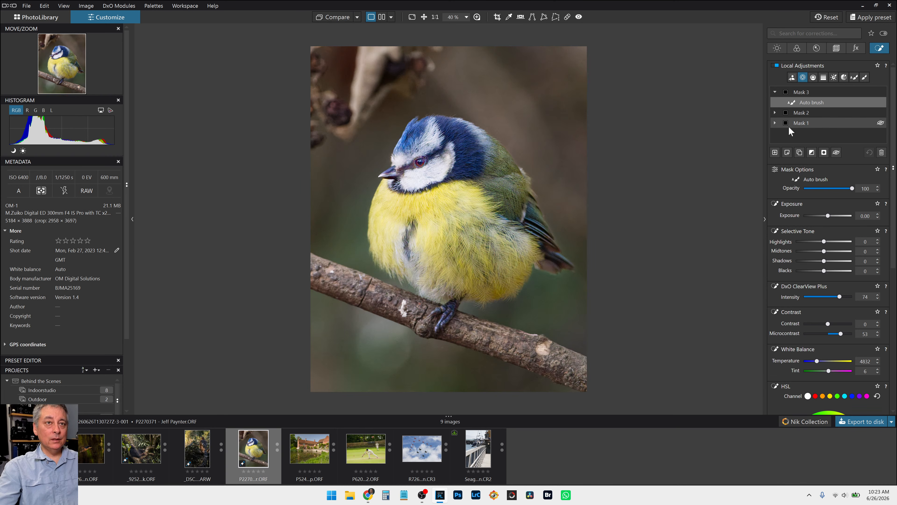
left_click(775, 152)
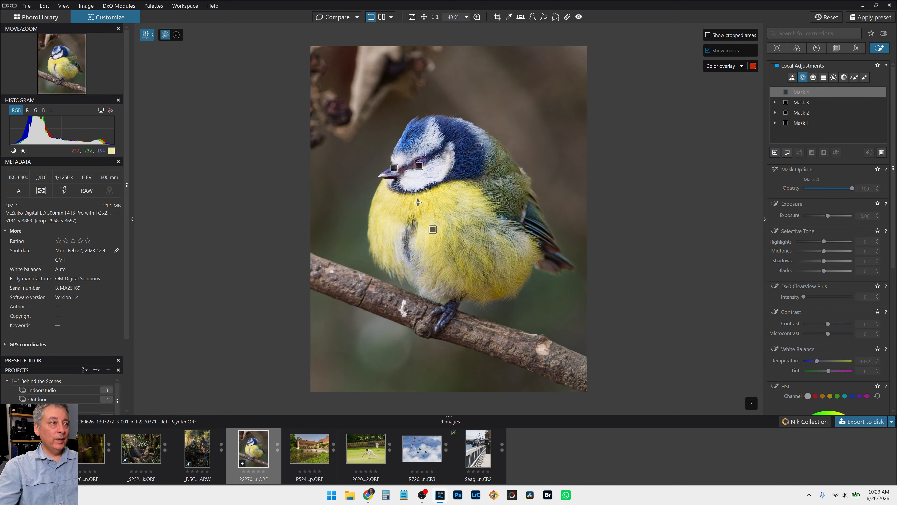
left_click(434, 204)
left_click_drag(447, 220, 546, 337)
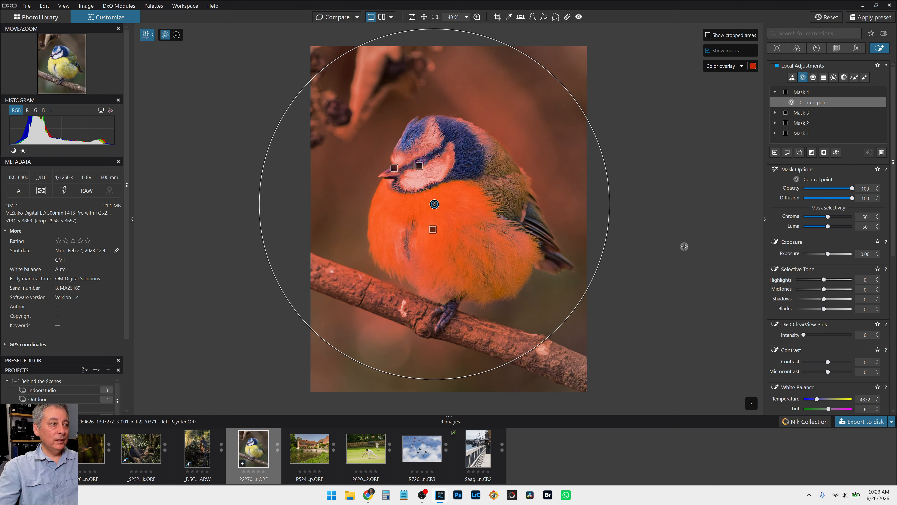
- Invert the breast control point's mask and set its Chroma and Luma selectivity to 0
left_click(812, 152)
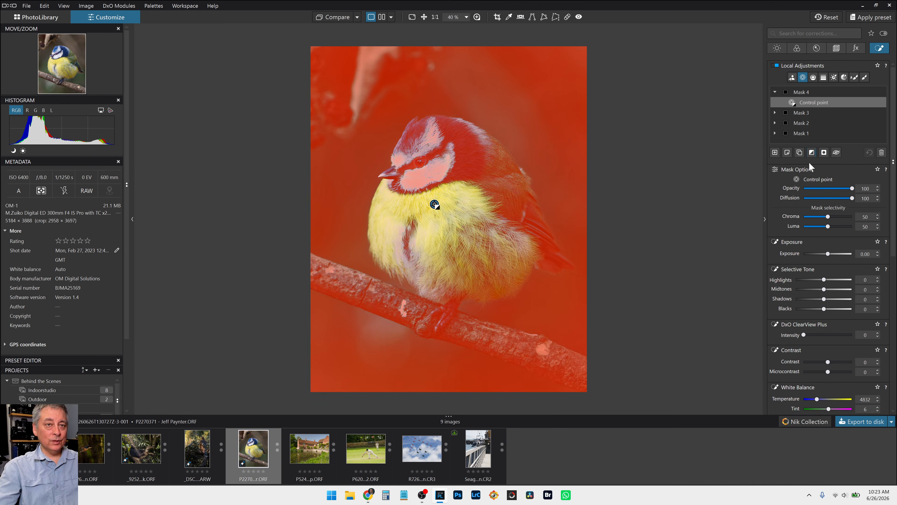
left_click(804, 217)
left_click(804, 227)
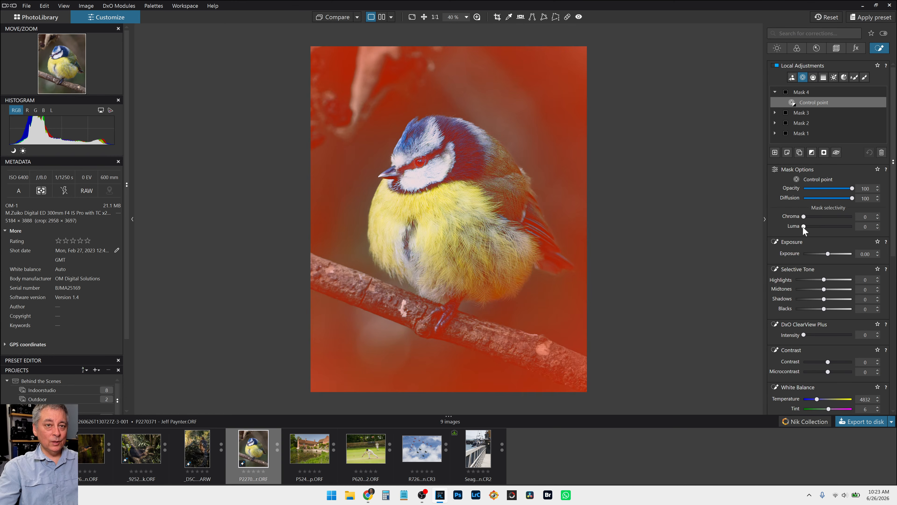
- Darken the area around the bird by setting the inverted mask's Blacks to -56, Shadows to -28 and Midtones to -15
left_click(808, 309)
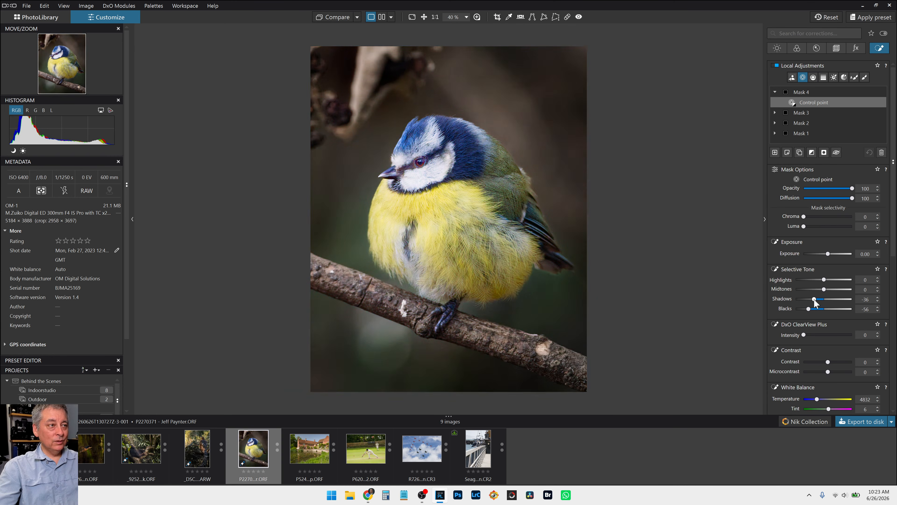
left_click(815, 298)
left_click_drag(815, 299, 816, 299)
left_click(819, 289)
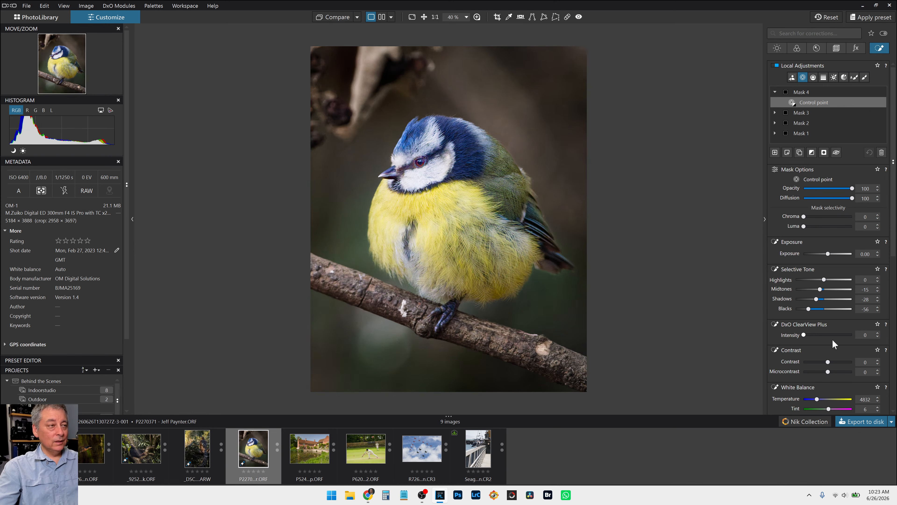
- Try a warmer white balance on the inverted mask, then cool it to Temperature 3932 with Tint 6
scroll(827, 343, "down", 3)
scroll(827, 345, "down", 3)
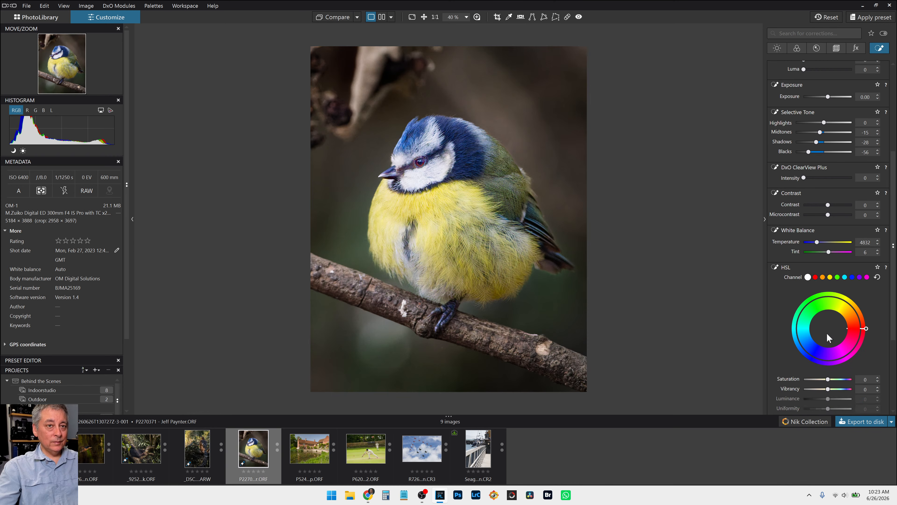
left_click_drag(819, 241, 830, 251)
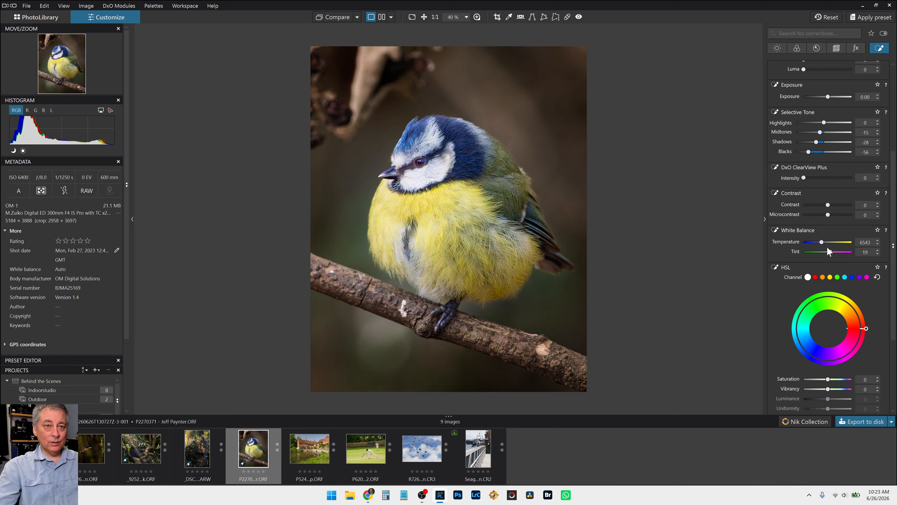
left_click_drag(821, 243, 817, 243)
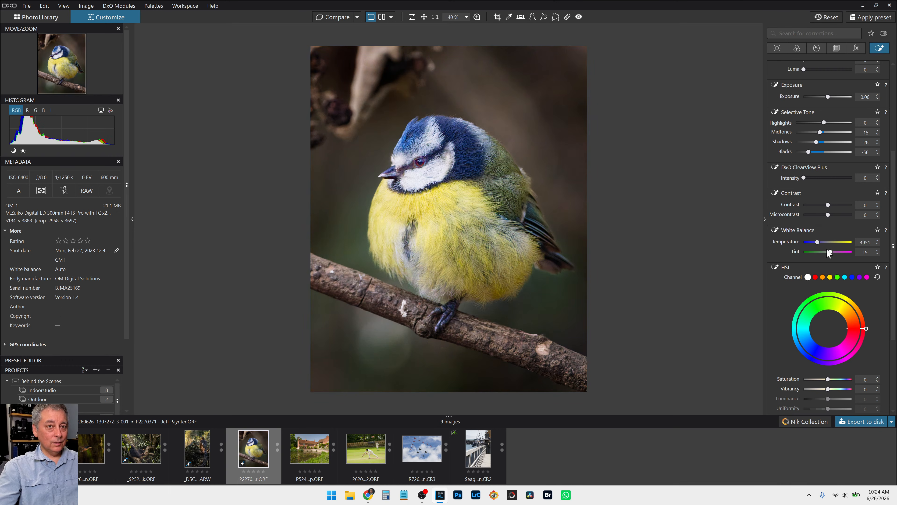
left_click_drag(818, 242, 817, 242)
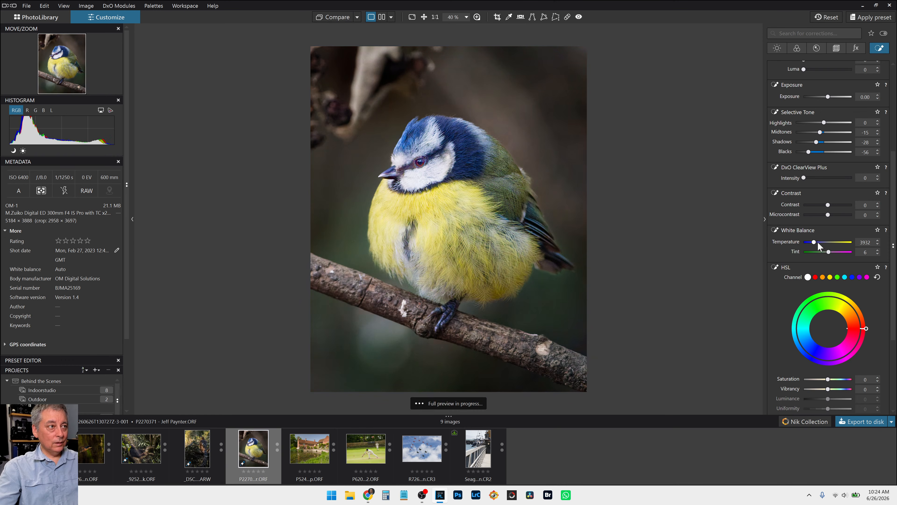
- Try Temperature 6749 with Tint -53 on the inverted mask, then reset both white balance settings to their defaults
left_click(817, 242)
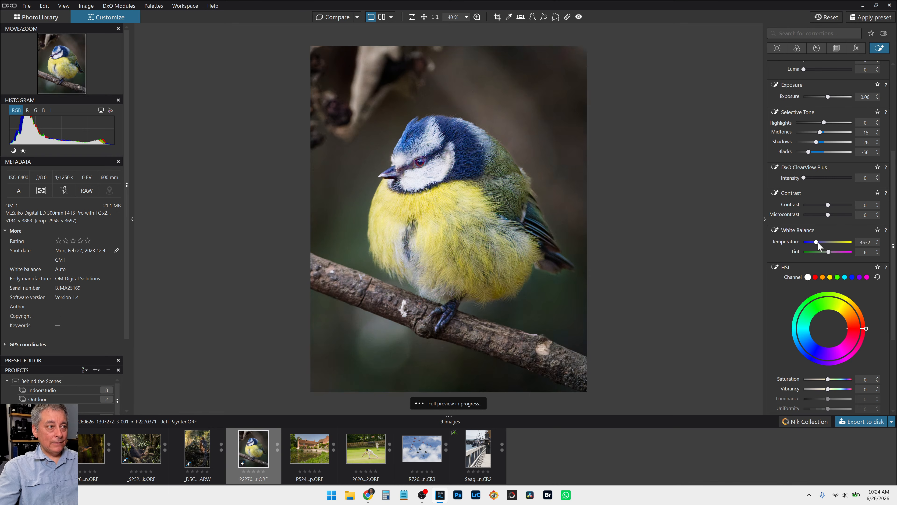
left_click(823, 242)
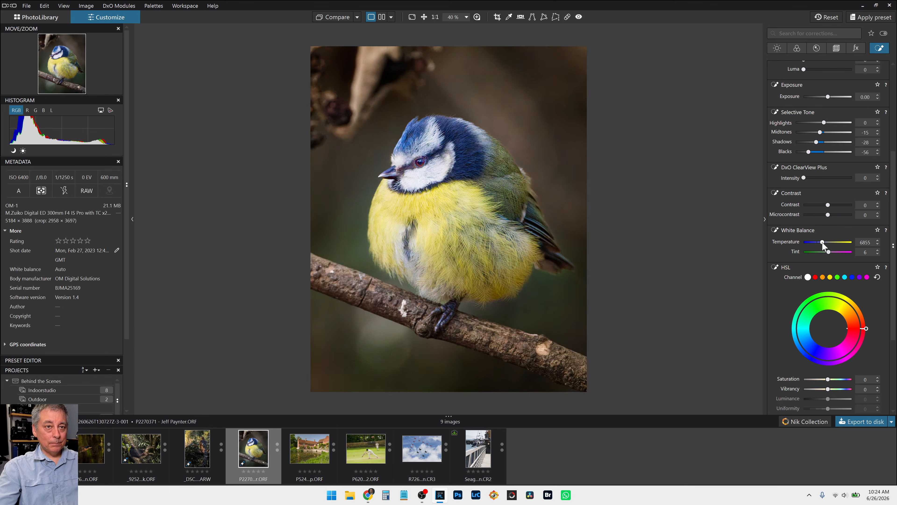
mouse_move(822, 242)
left_mouse_down()
mouse_move(836, 251)
mouse_move(825, 251)
left_mouse_up()
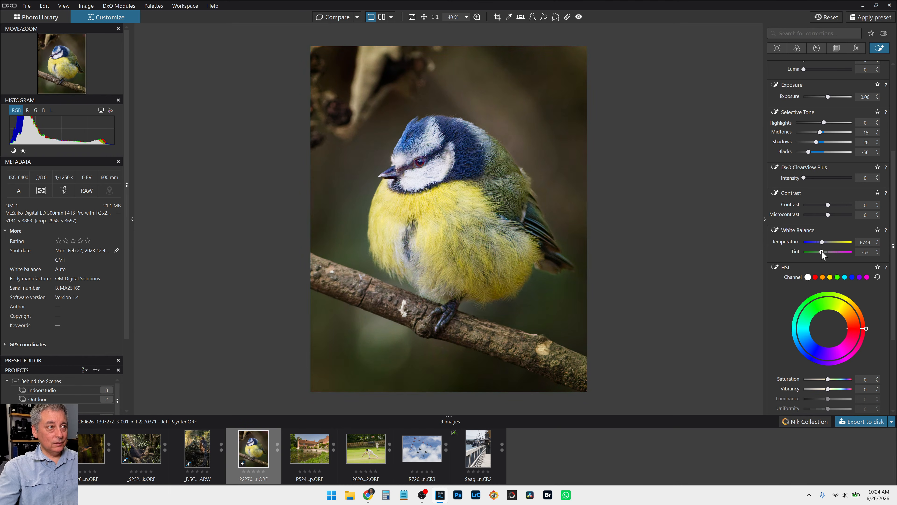
double_click(822, 251)
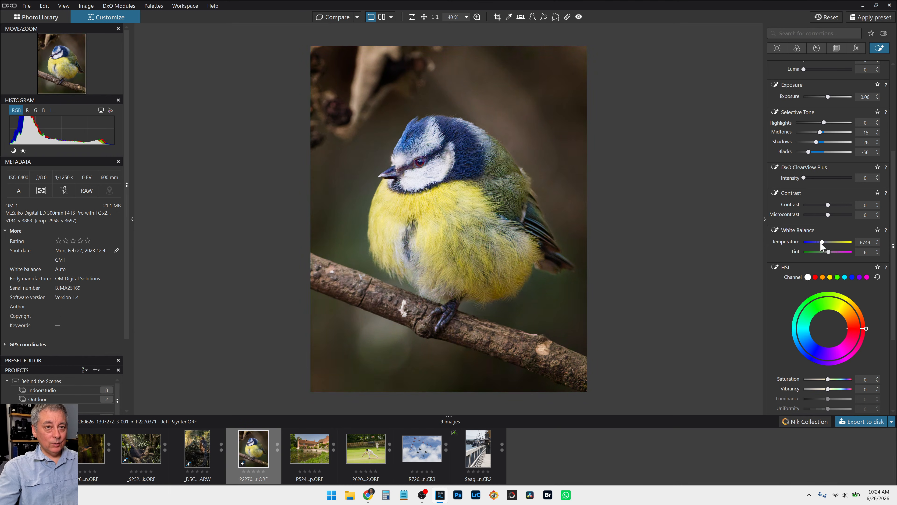
double_click(820, 242)
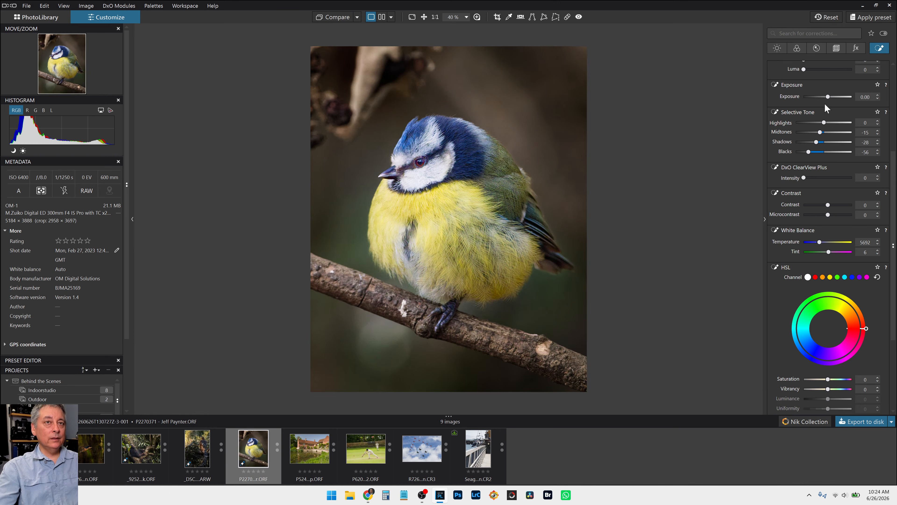
- Lower the inverted mask's Exposure to -1.20 to darken the bird's surroundings
left_click_drag(825, 123, 826, 96)
double_click(825, 123)
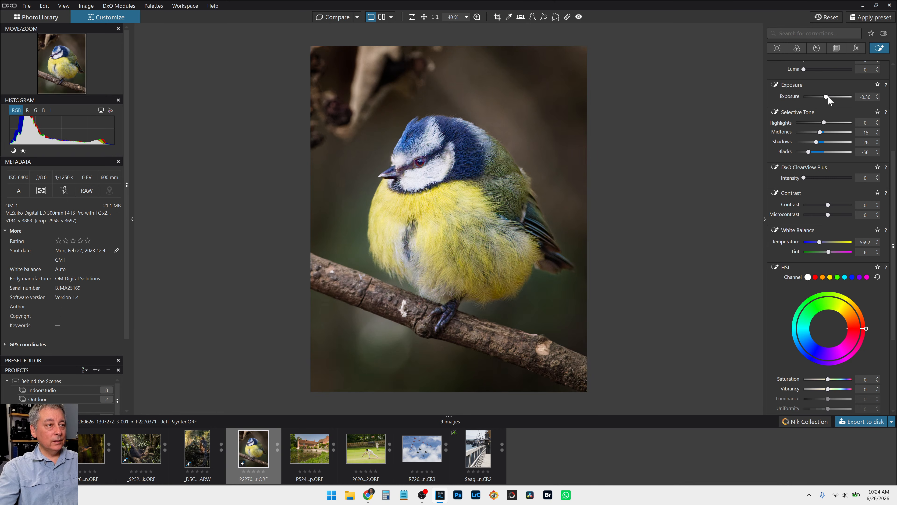
scroll(829, 95, "down", 3)
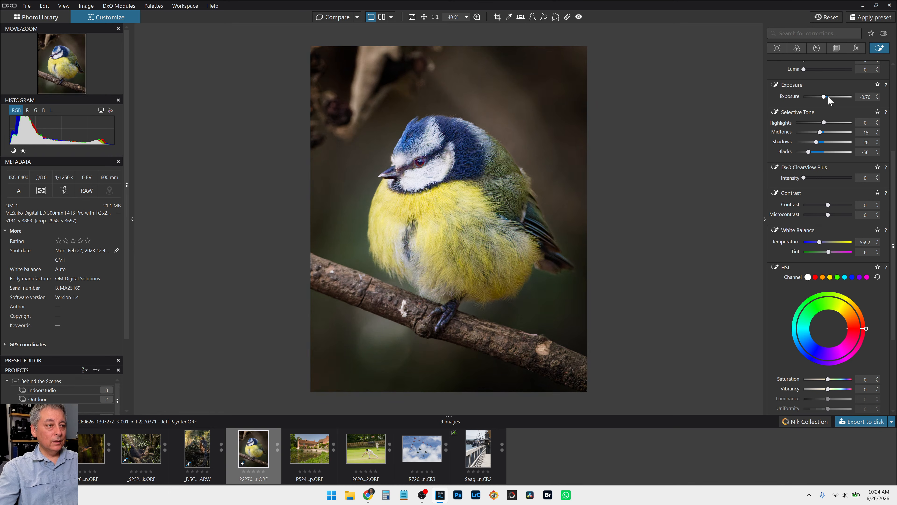
scroll(829, 96, "down", 2)
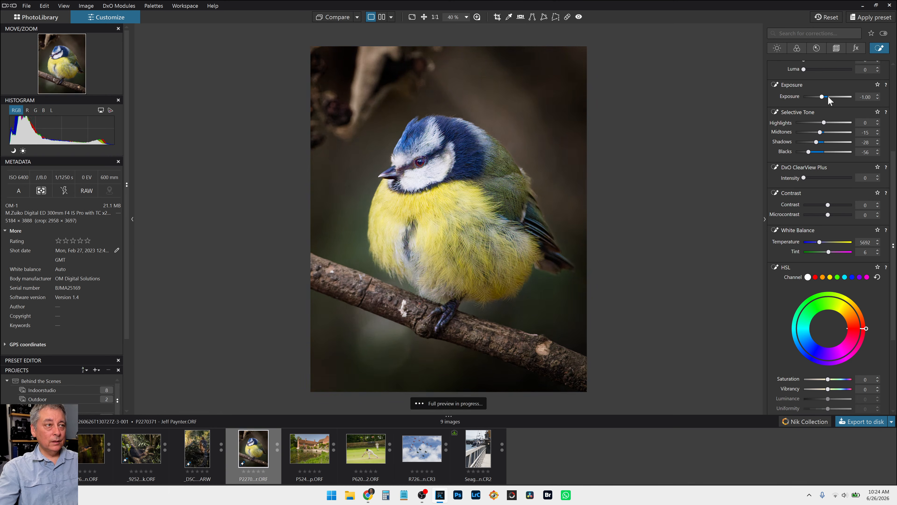
scroll(828, 100, "down", 1)
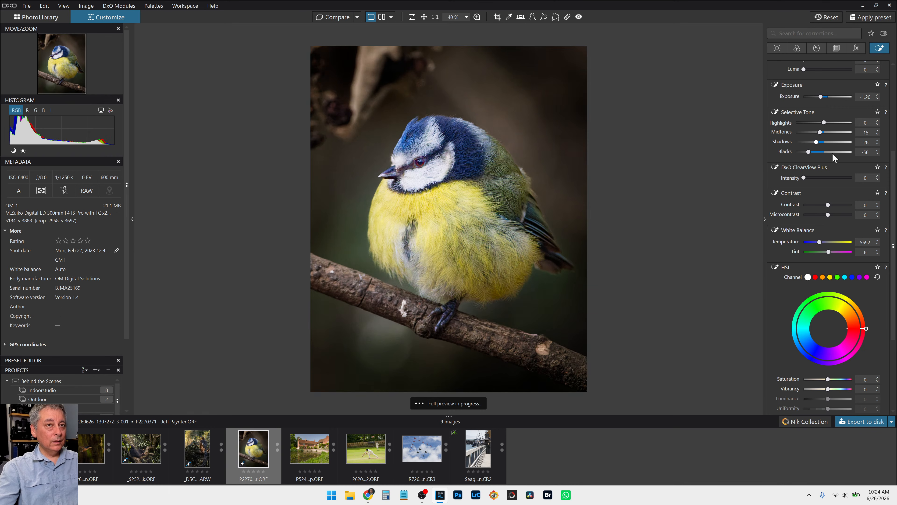
- Set the inverted mask's ClearView Plus Intensity to 14, Shadows to -38 and Blacks to -63
left_click(814, 178)
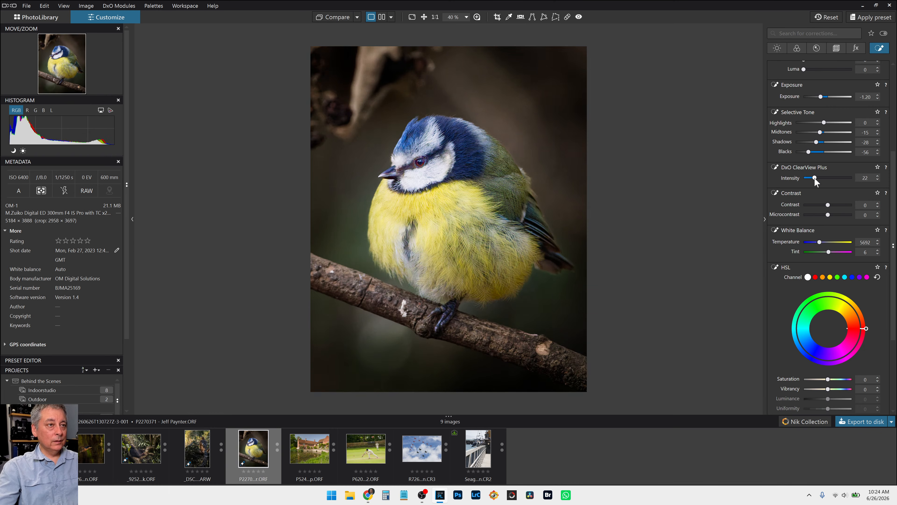
left_click(802, 151)
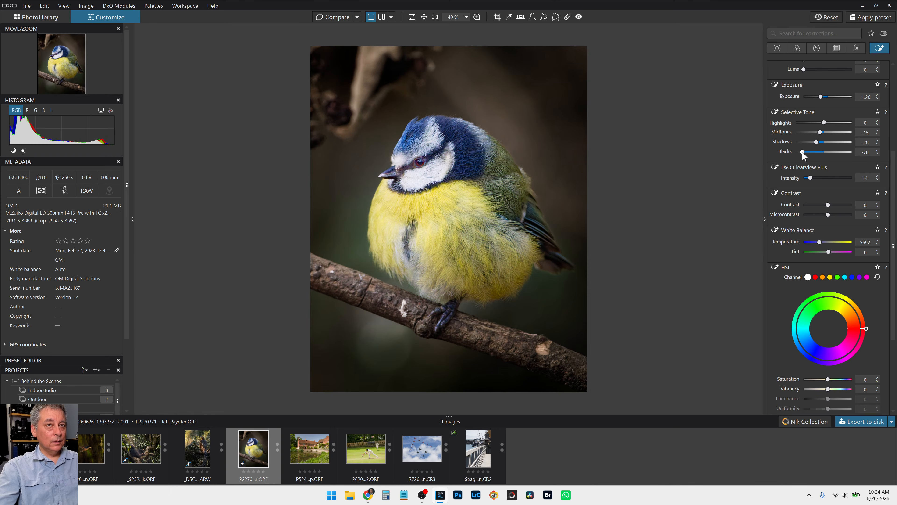
left_click_drag(802, 152, 804, 152)
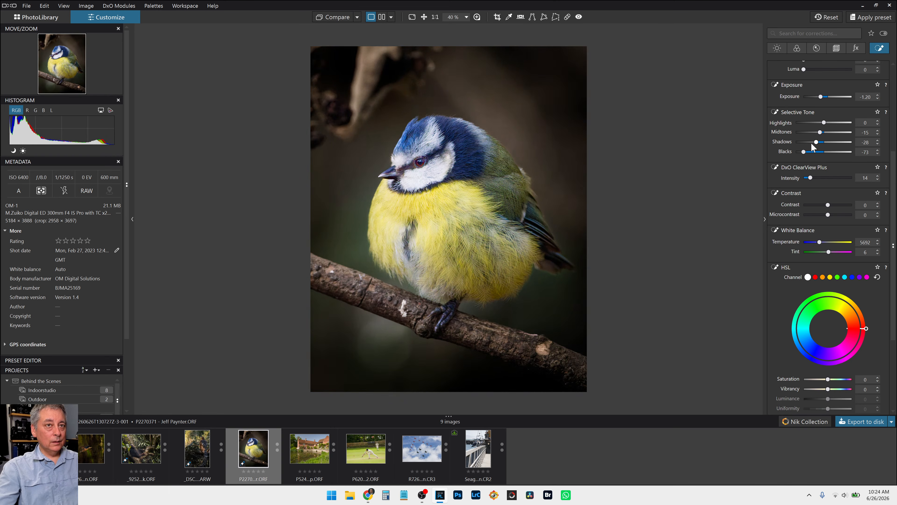
left_click_drag(816, 142, 813, 143)
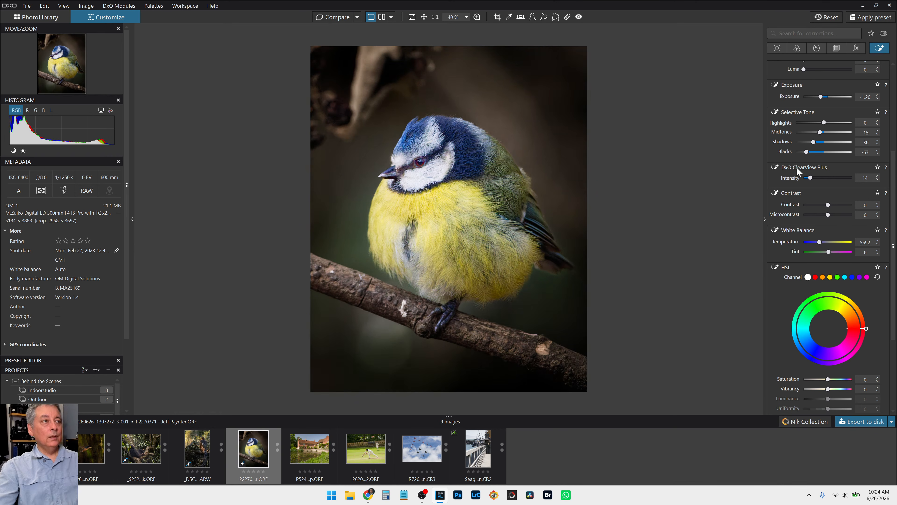
key("Escape")
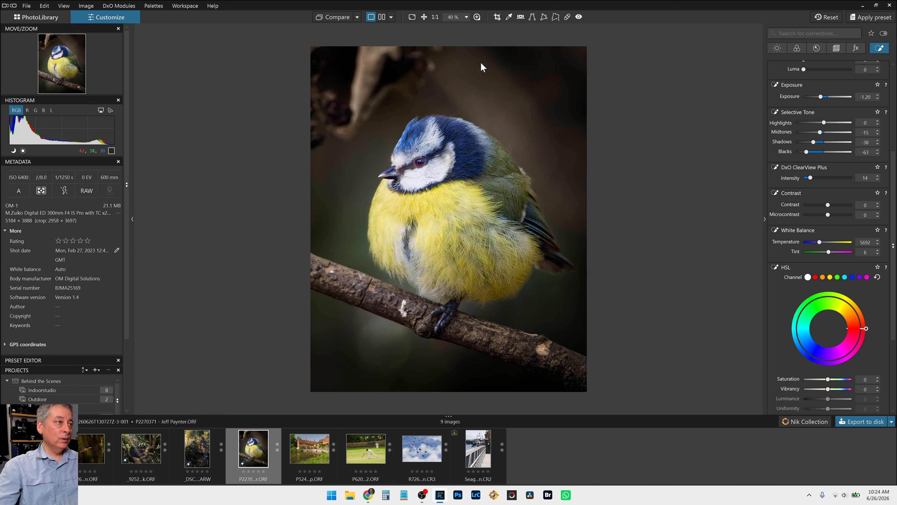
- Compare the edited blue tit side by side with its uncorrected original without geometry, with the side palettes hidden
left_click(391, 17)
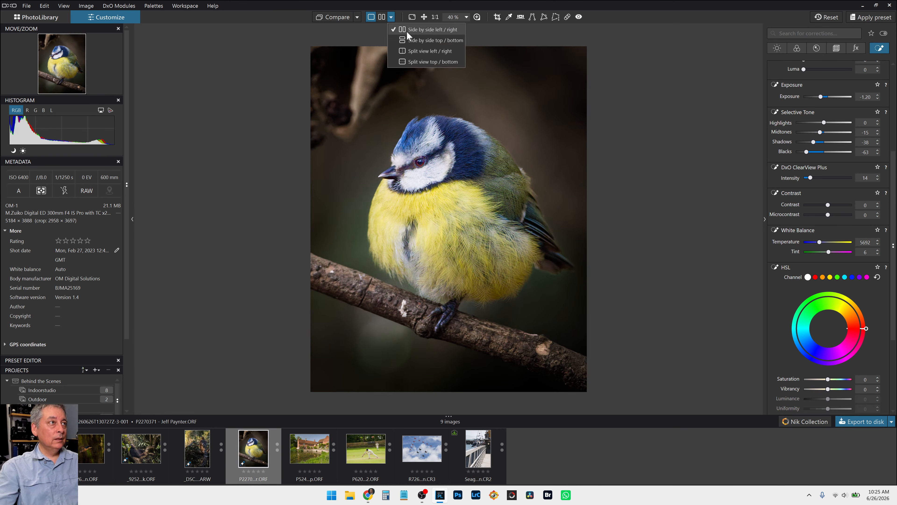
left_click(386, 19)
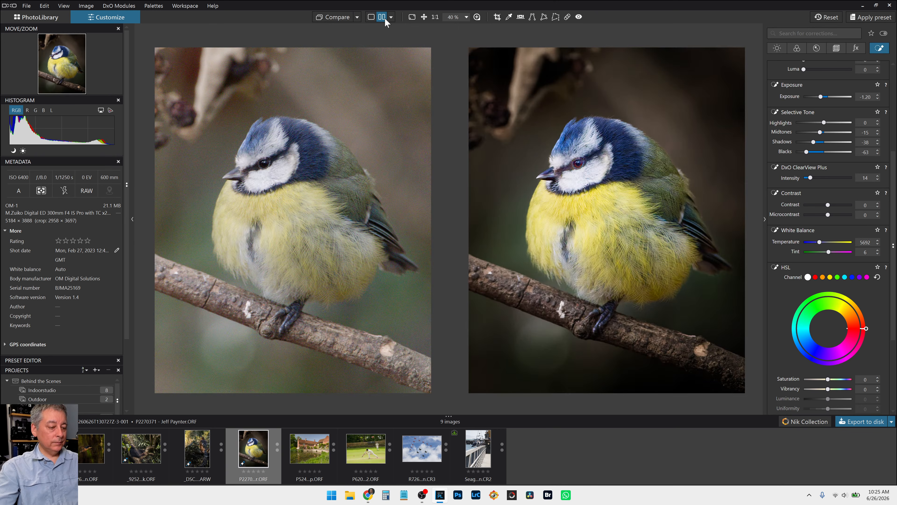
key("F9")
left_click(357, 18)
left_click(364, 35)
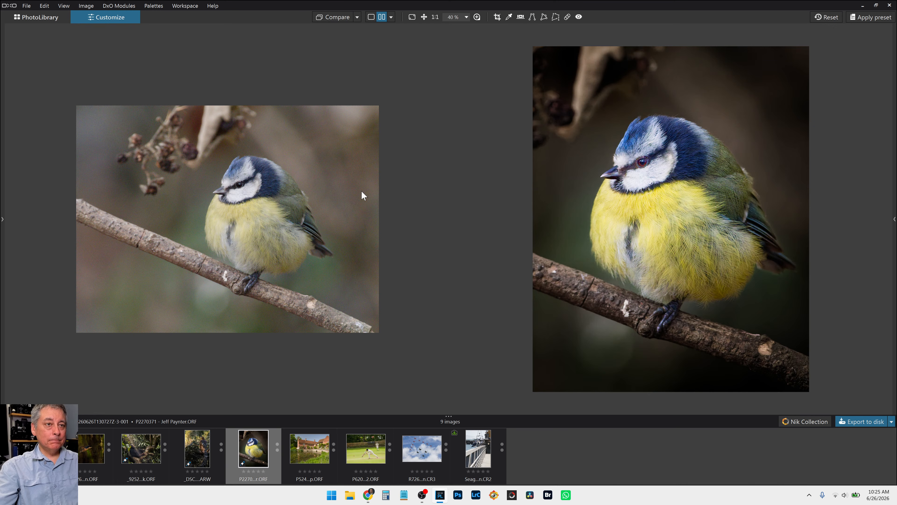
scroll(311, 229, "up", 2)
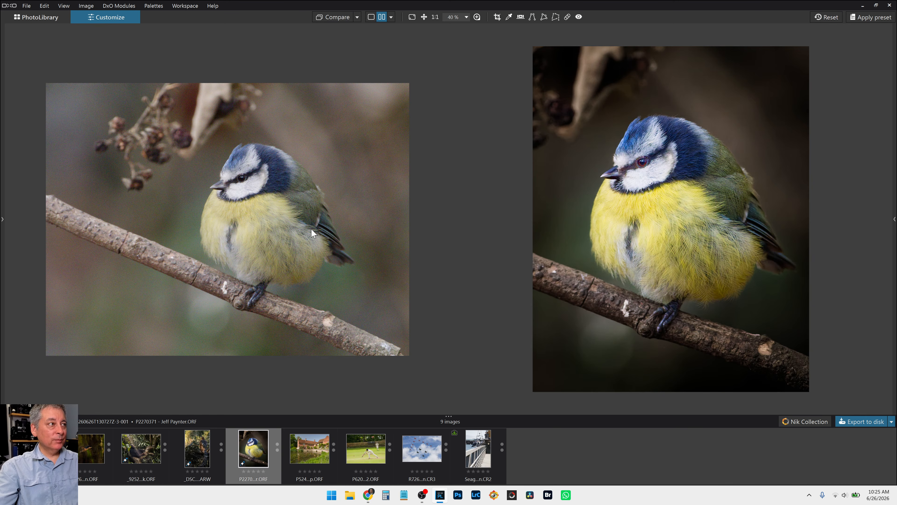
- Compare the bird in a left/right split view against the uncorrected image with geometry, examine the head up close, and return to single view
left_click(392, 18)
left_click(402, 50)
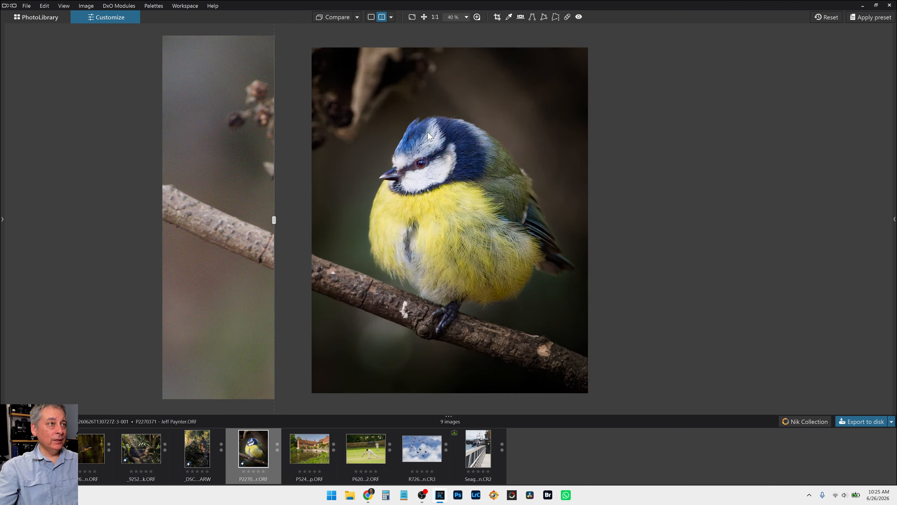
left_click(357, 17)
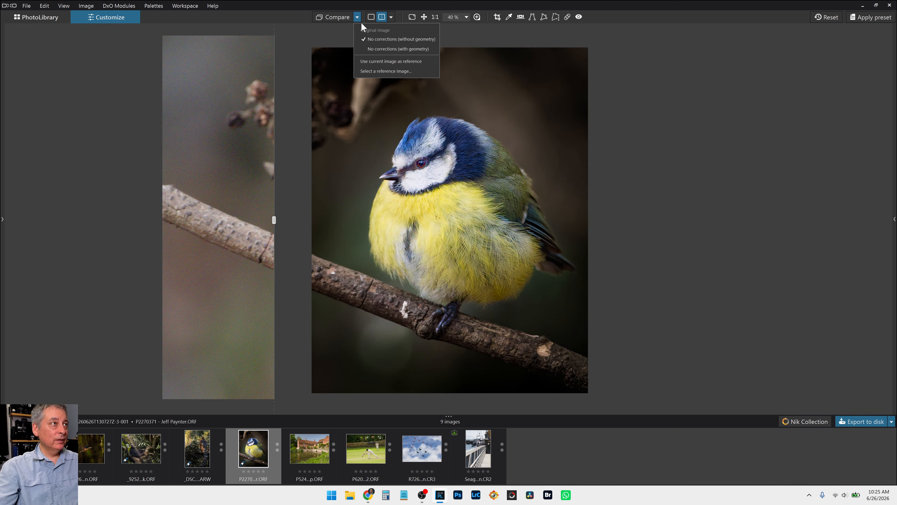
left_click(370, 48)
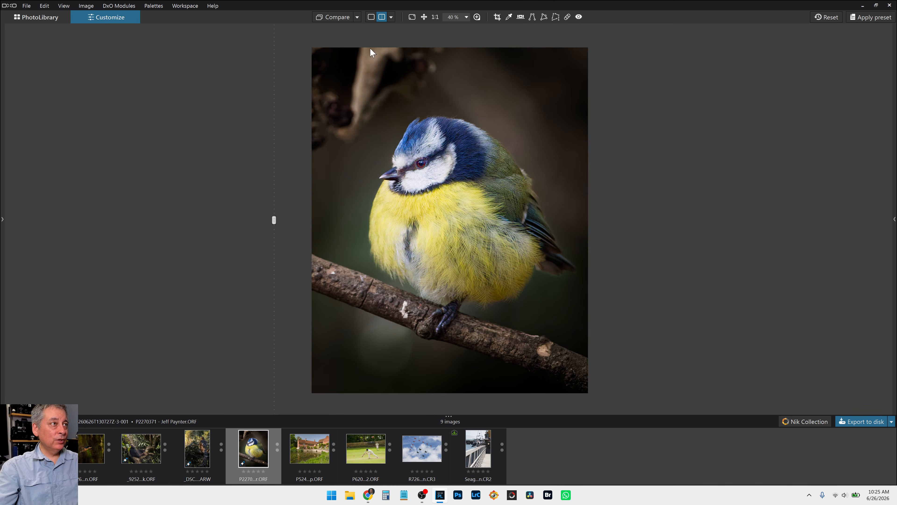
scroll(321, 209, "up", 3)
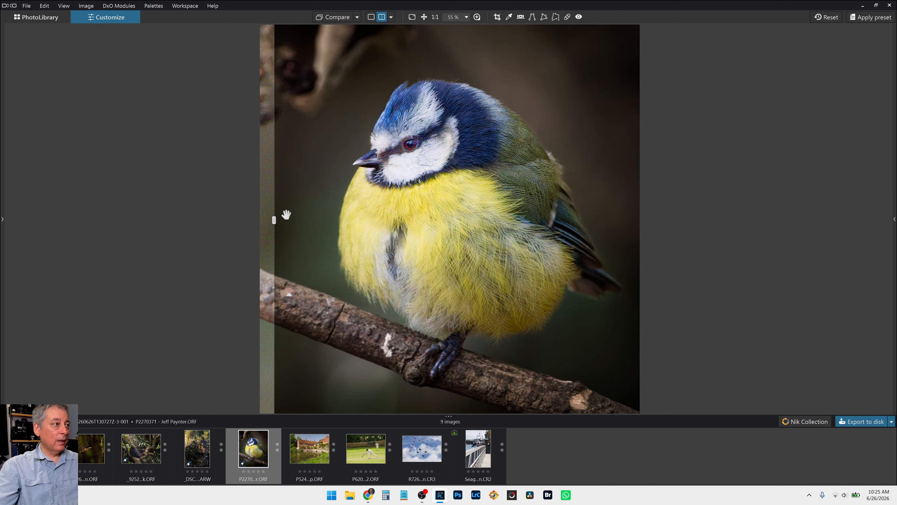
left_click_drag(274, 219, 436, 219)
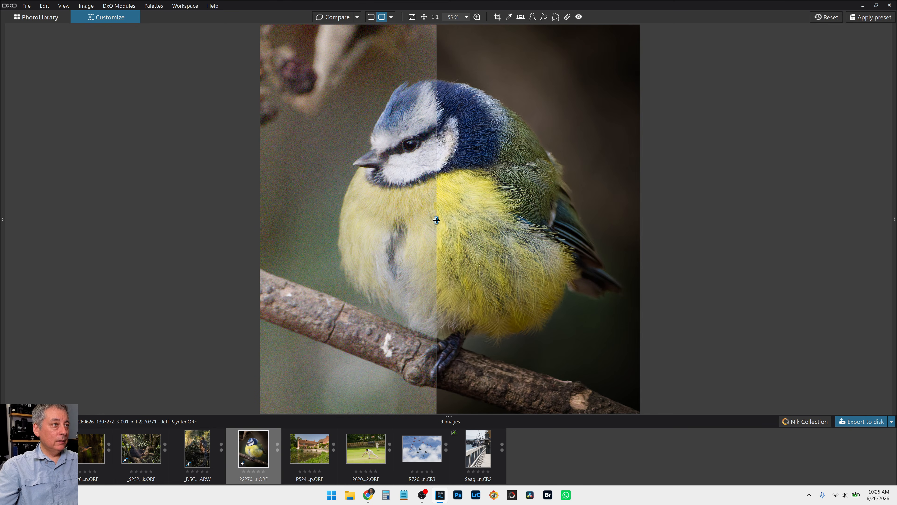
scroll(430, 130, "up", 5)
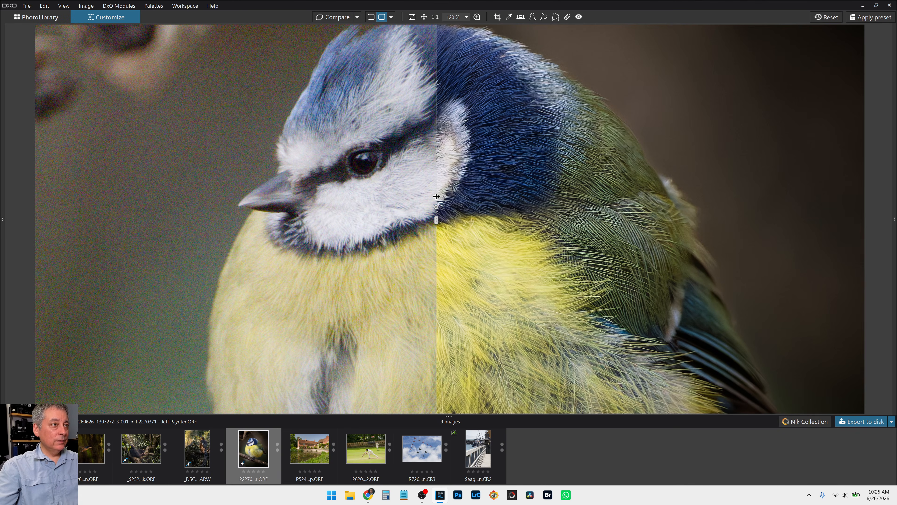
left_click_drag(436, 219, 144, 219)
key("ctrl+0")
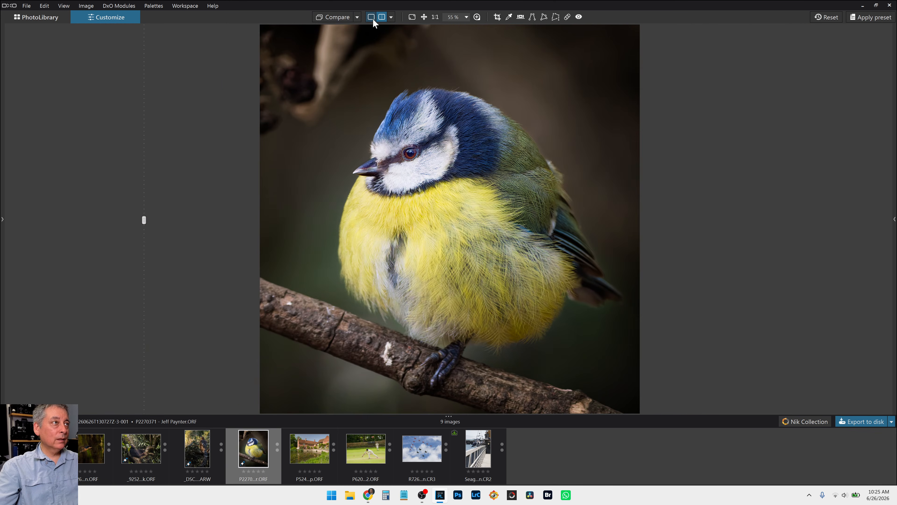
left_click(371, 18)
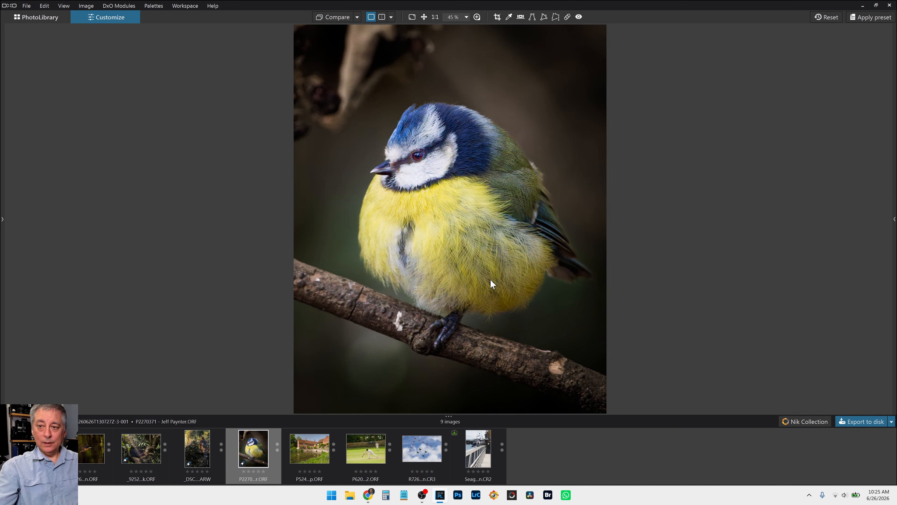
- Open the photo of the brick house by the pond with palettes shown and apply the 000 RobTrek_Default_v01 preset
left_click(324, 458)
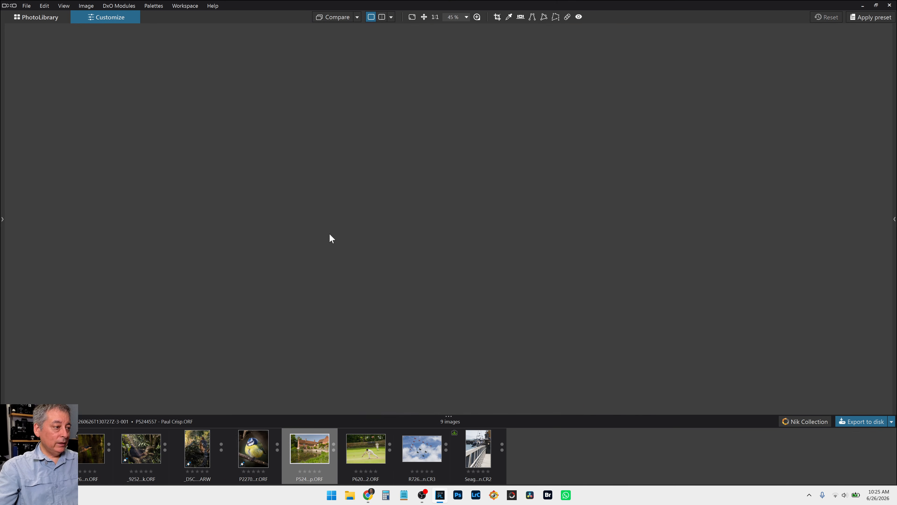
key("F9")
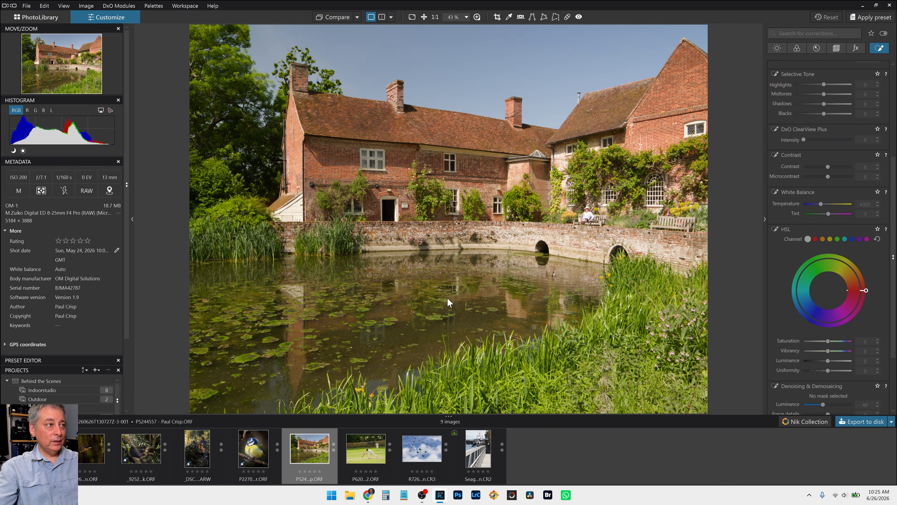
scroll(448, 297, "down", 2)
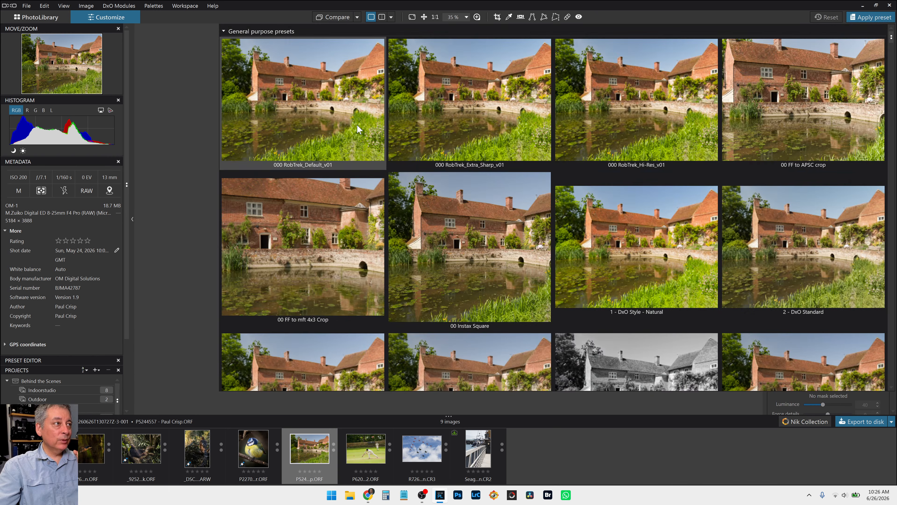
left_click(356, 123)
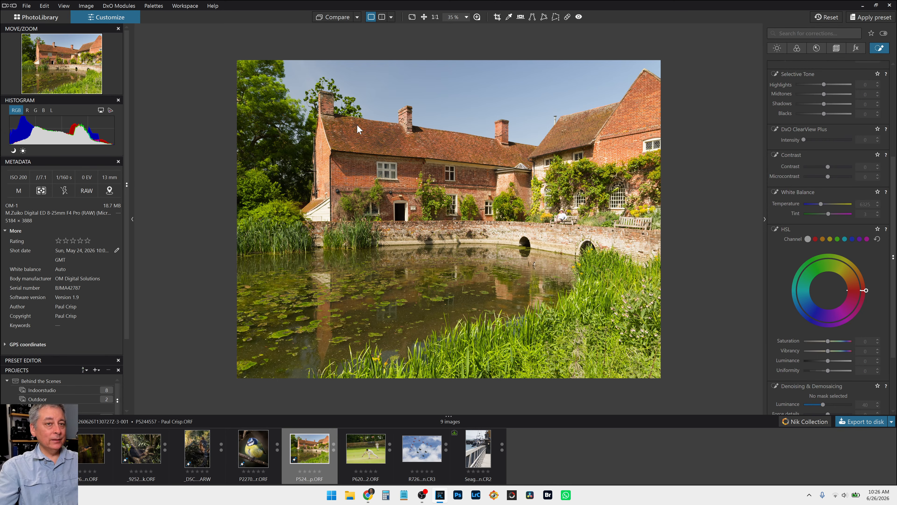
- Turn on the Perspective correction for the brick house photo
left_click(838, 48)
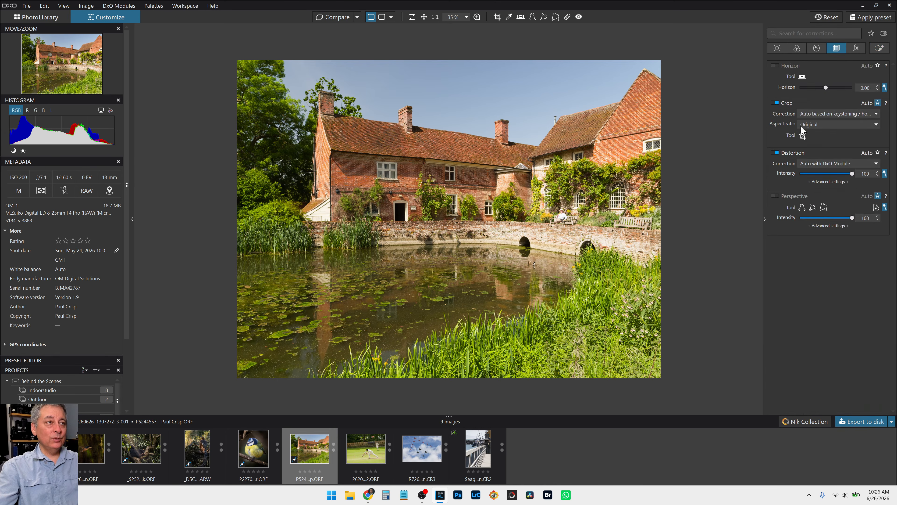
left_click(775, 197)
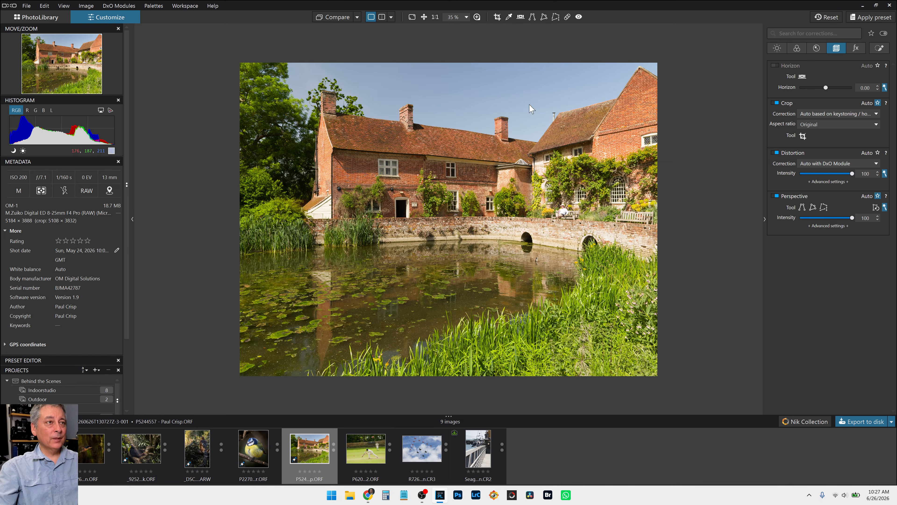
- Try the Neutral Black and White rendering on the house photo, then switch it to Neutral color
left_click(797, 49)
scroll(827, 198, "up", 5)
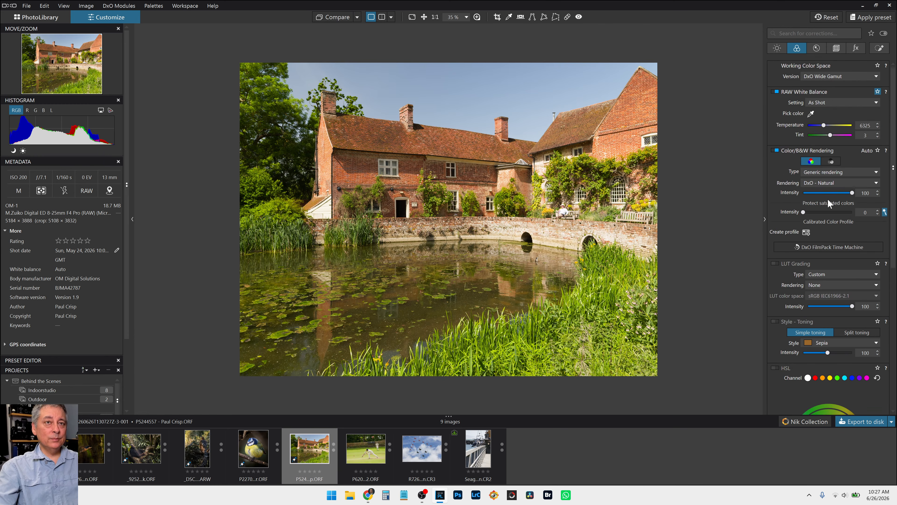
left_click(829, 163)
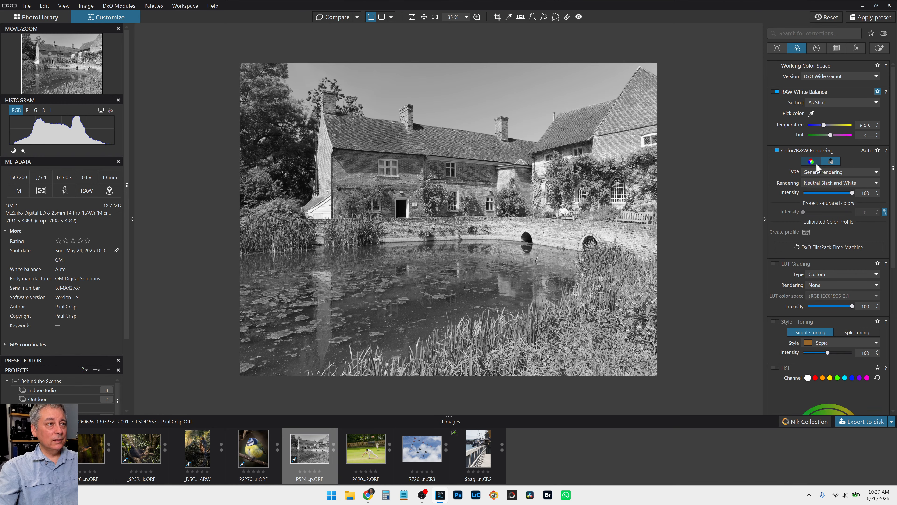
left_click(816, 164)
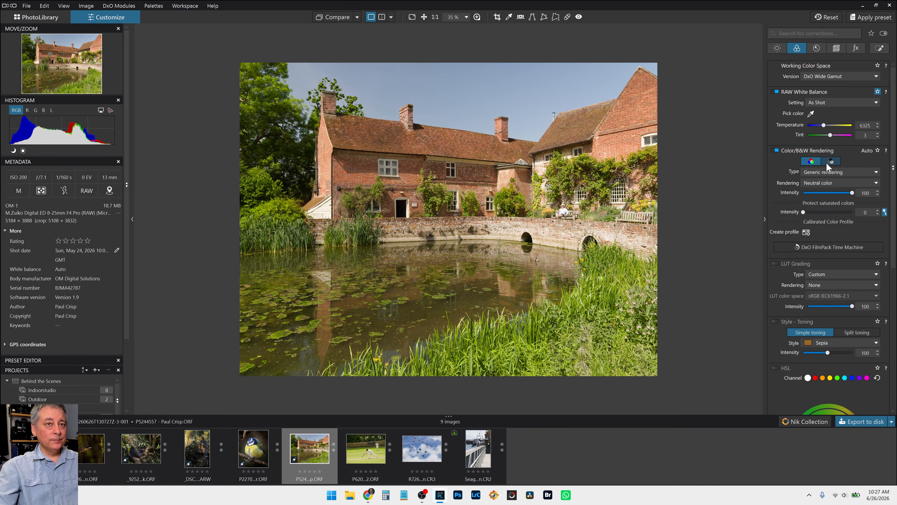
- Preview the house photo in black and white once more and return it to the Neutral color rendering
left_click(827, 162)
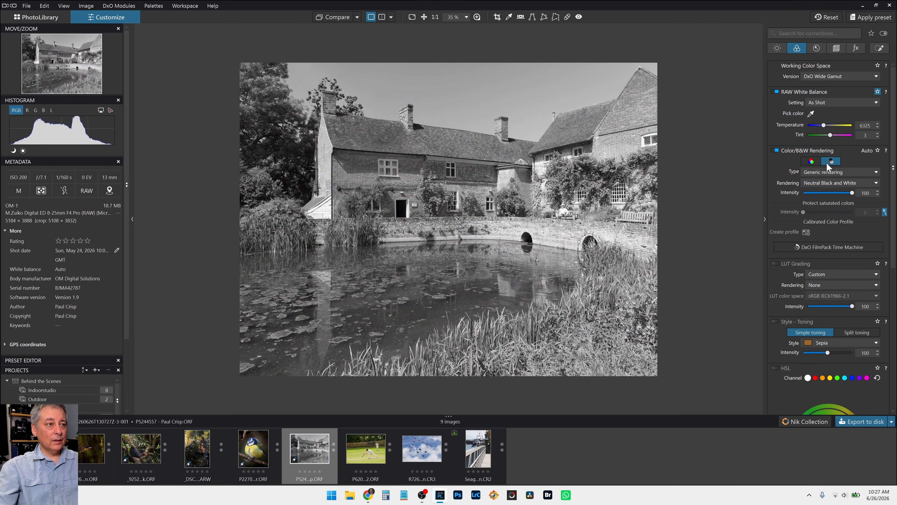
left_click(817, 162)
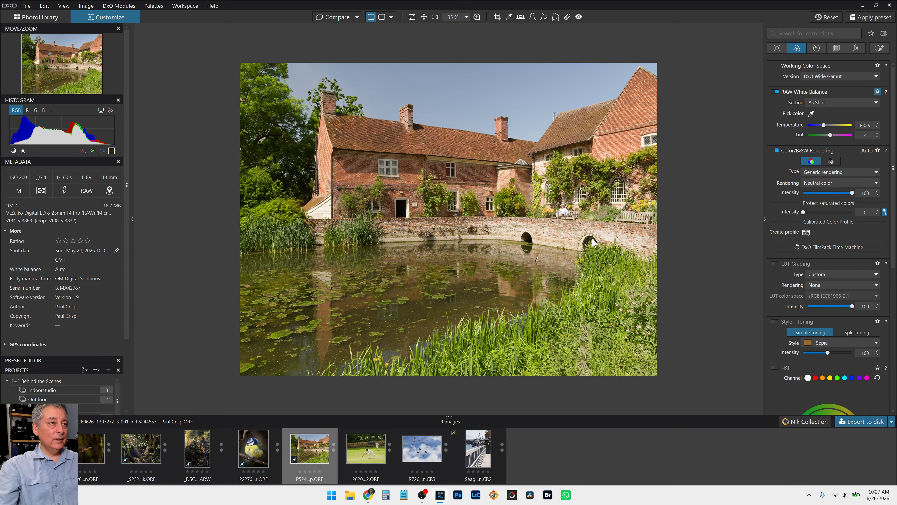
- Crop the house photo manually at its original aspect ratio to about 4634 × 3476 px, shifting the frame up to trim the foreground
left_click(880, 47)
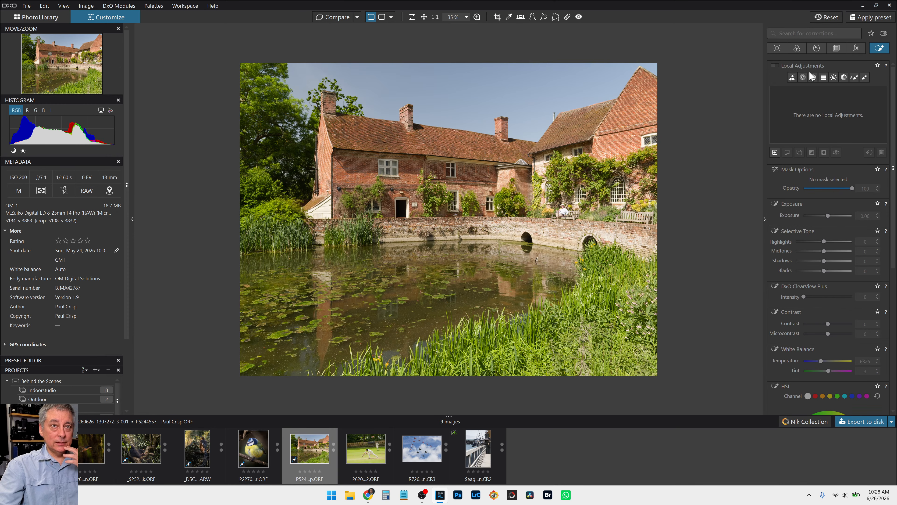
left_click(831, 48)
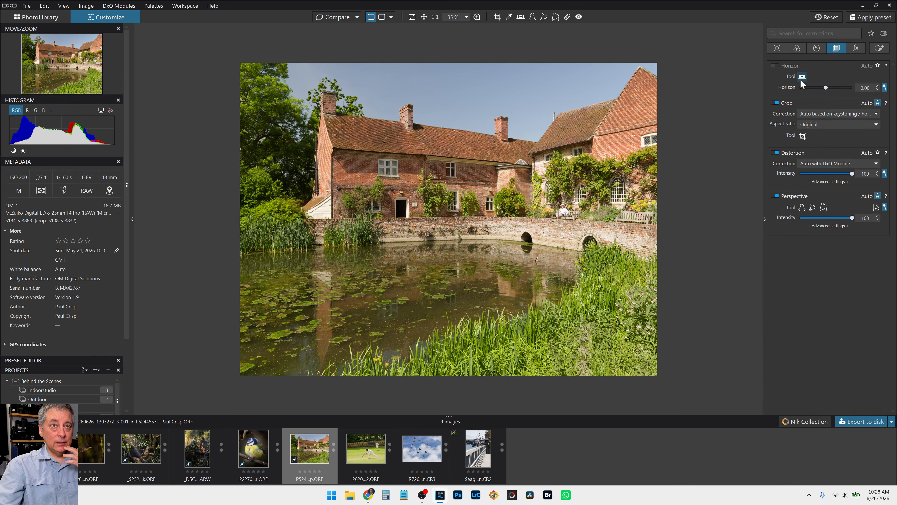
left_click(802, 136)
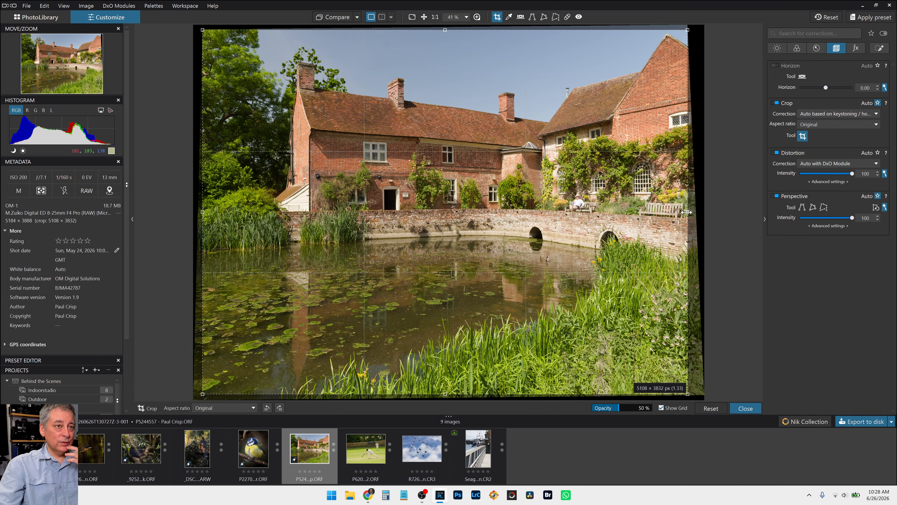
left_click_drag(687, 212, 692, 128)
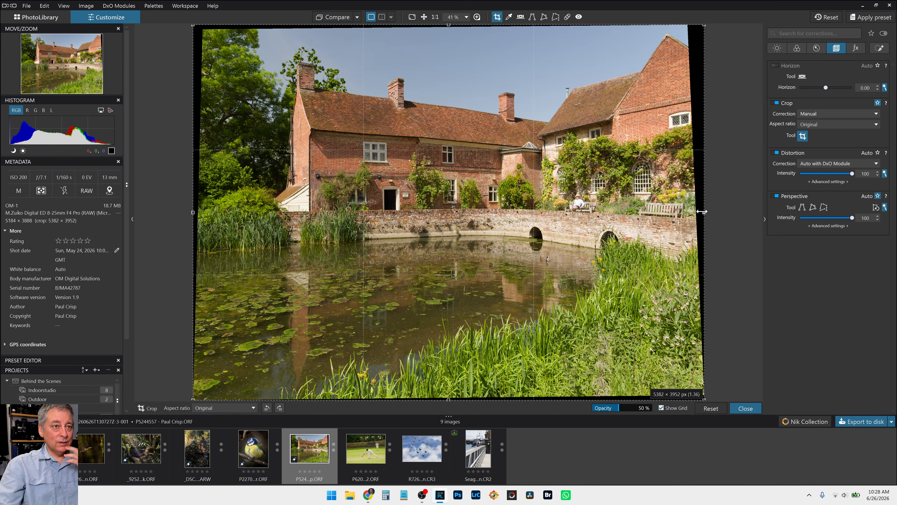
left_click_drag(703, 213, 652, 212)
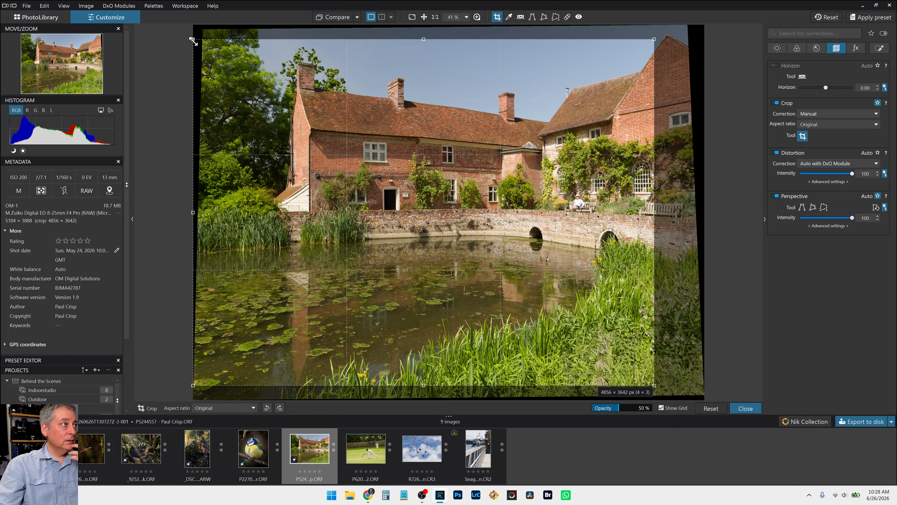
left_click_drag(193, 41, 220, 57)
left_click_drag(453, 260, 454, 234)
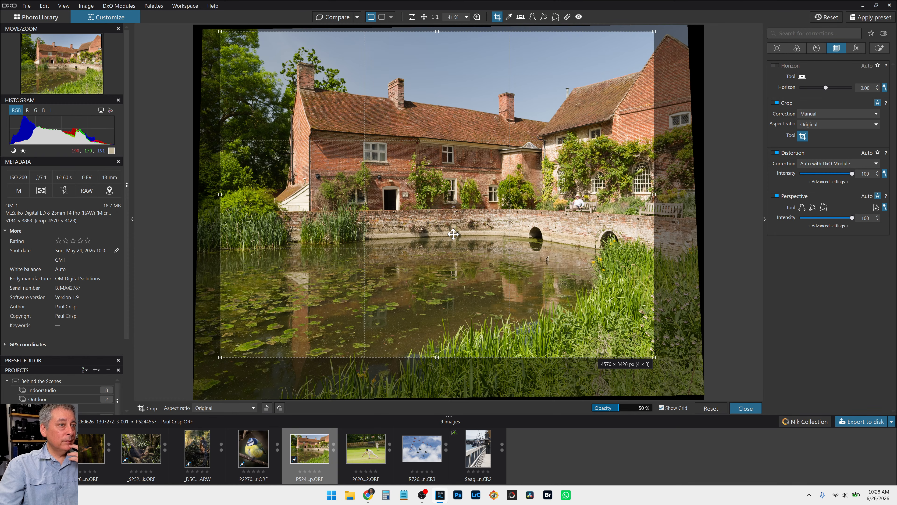
left_click_drag(654, 195, 663, 195)
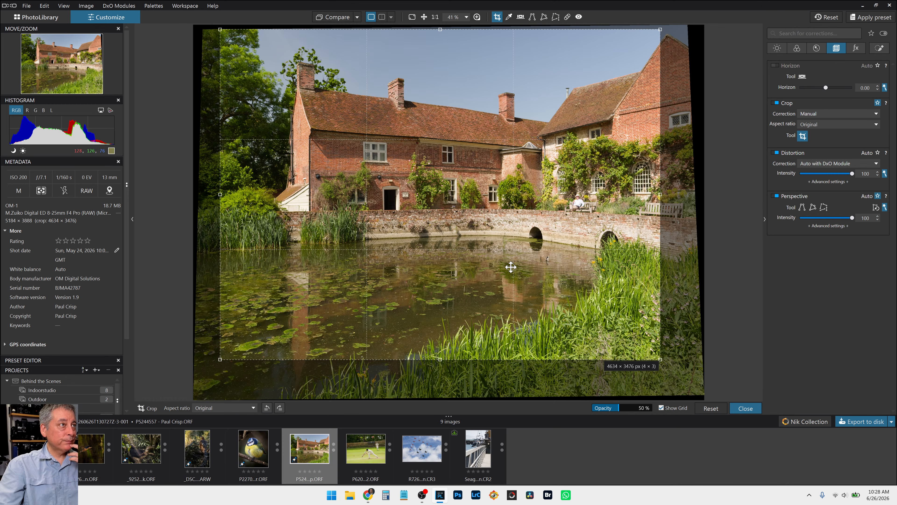
key("Return")
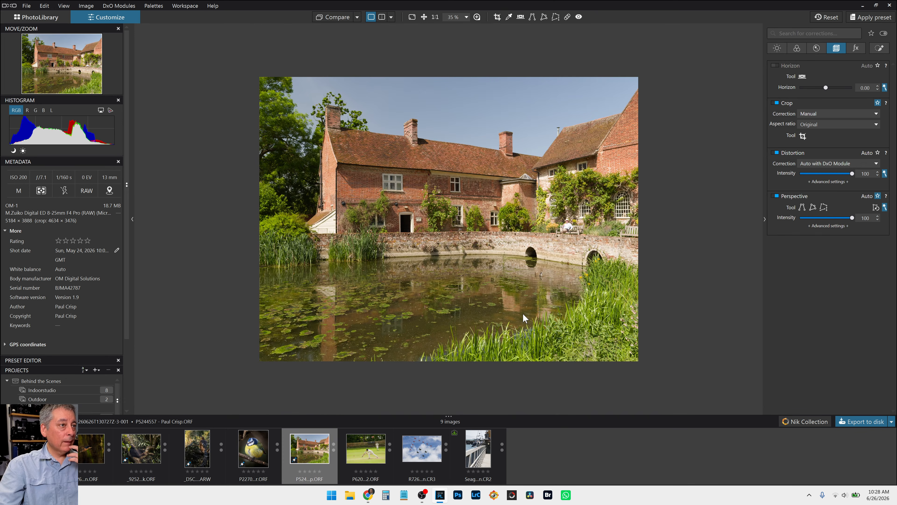
- Tighten the crop from the tree side to about 4531 × 3398 px and apply it
scroll(523, 314, "up", 1)
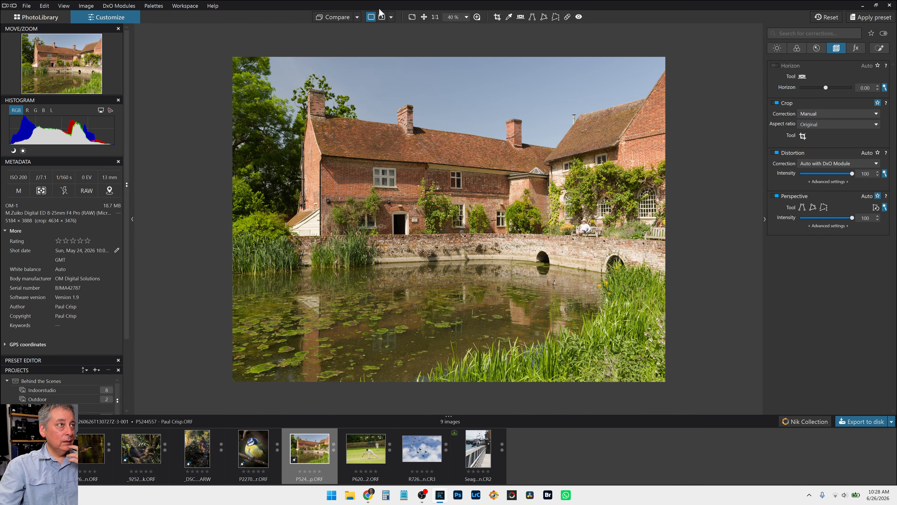
left_click(498, 18)
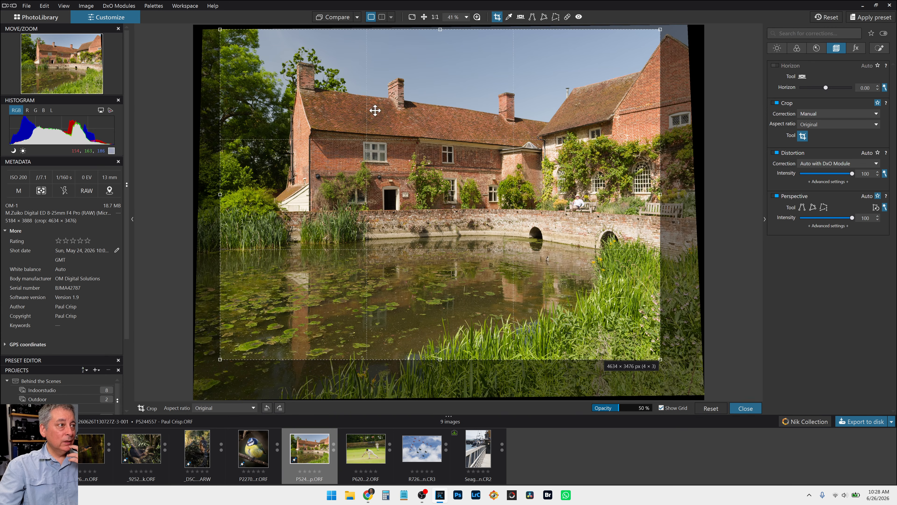
left_click_drag(222, 195, 232, 195)
left_click_drag(387, 223, 388, 222)
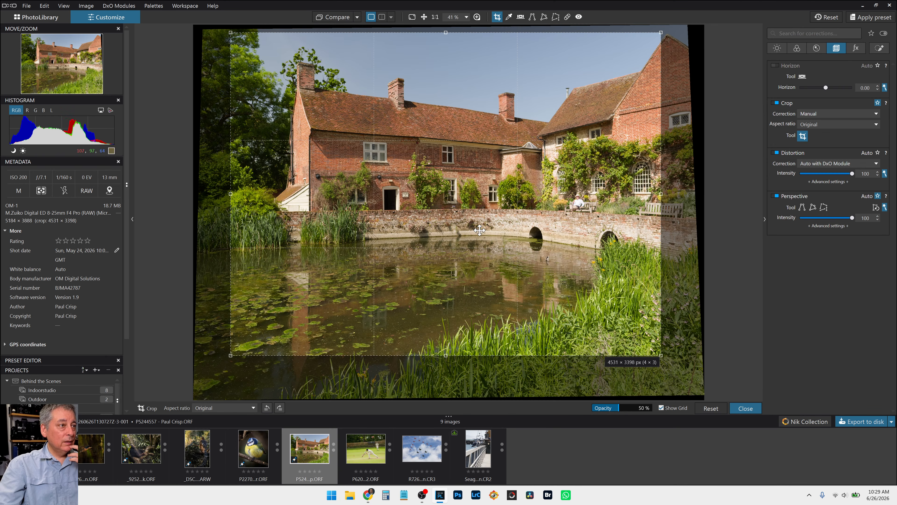
left_click_drag(477, 239, 484, 217)
key("Return")
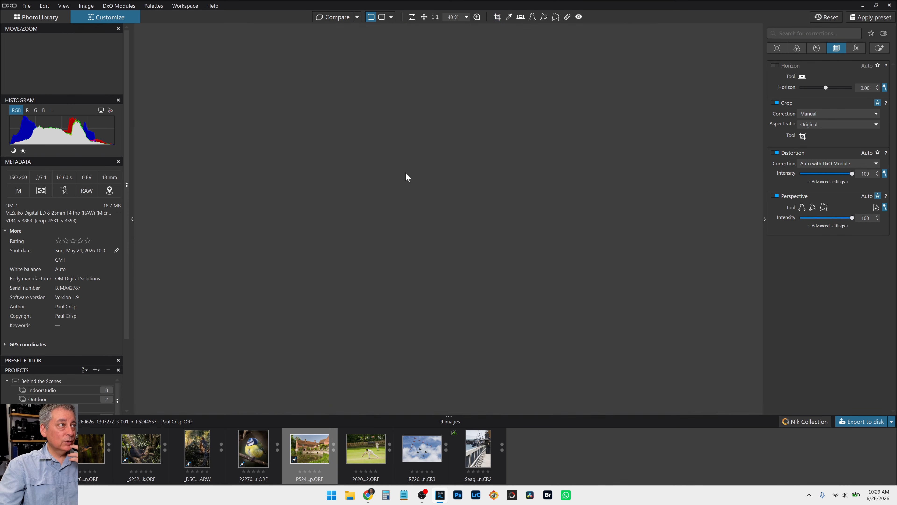
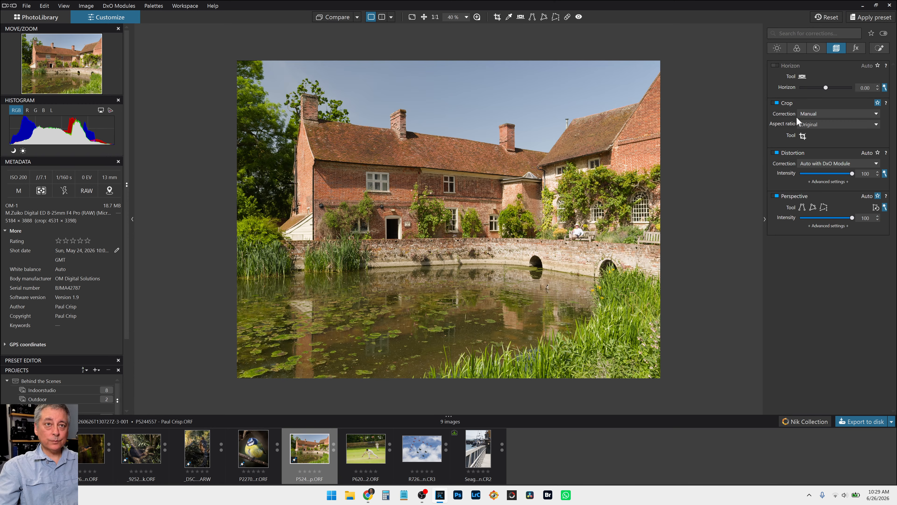
- Create an AI mask covering the pond water
left_click(879, 48)
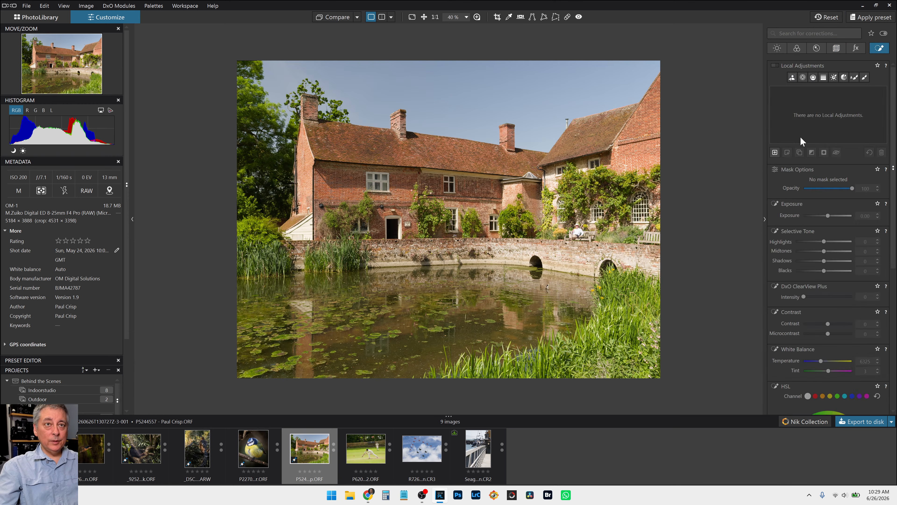
left_click(792, 78)
left_click(491, 325)
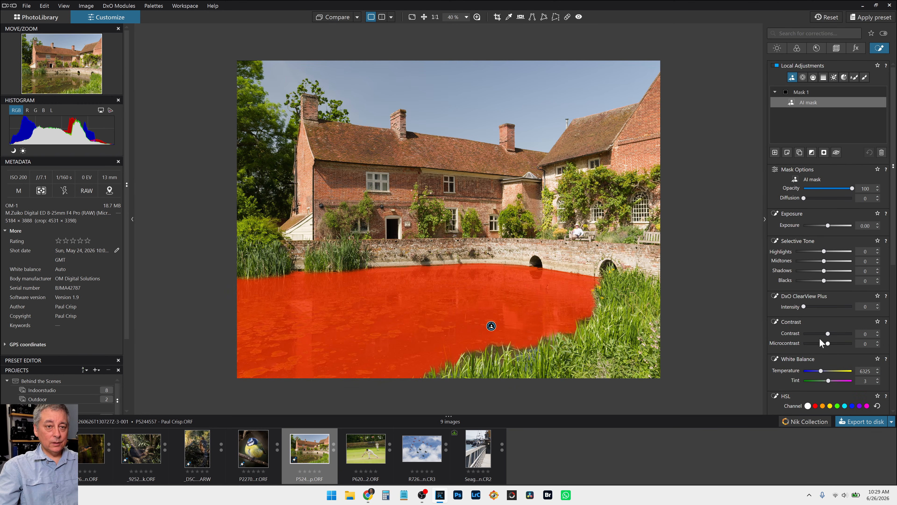
- Set the pond mask to Highlights 17, Midtones 18, Shadows -21, Blacks -40 and ClearView Plus 29, keeping Microcontrast at 0
left_click(829, 306)
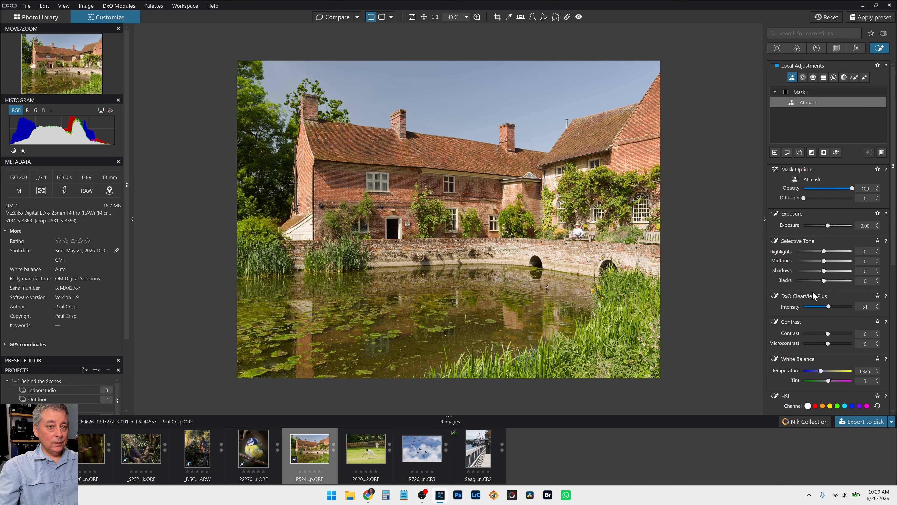
left_click(812, 271)
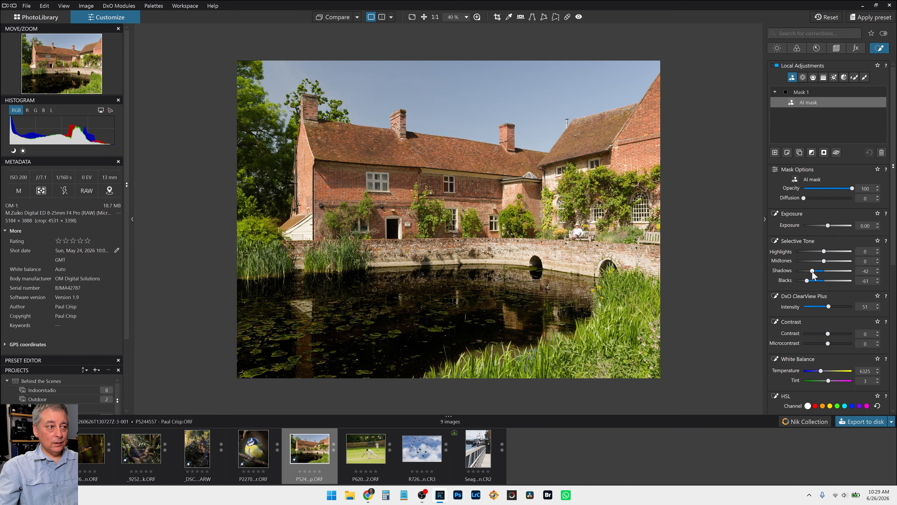
left_click_drag(816, 271, 830, 251)
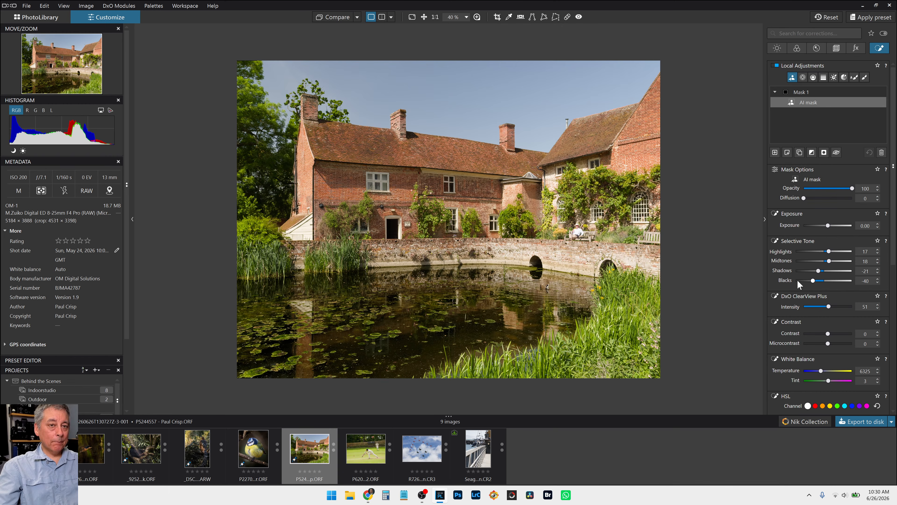
left_click(820, 307)
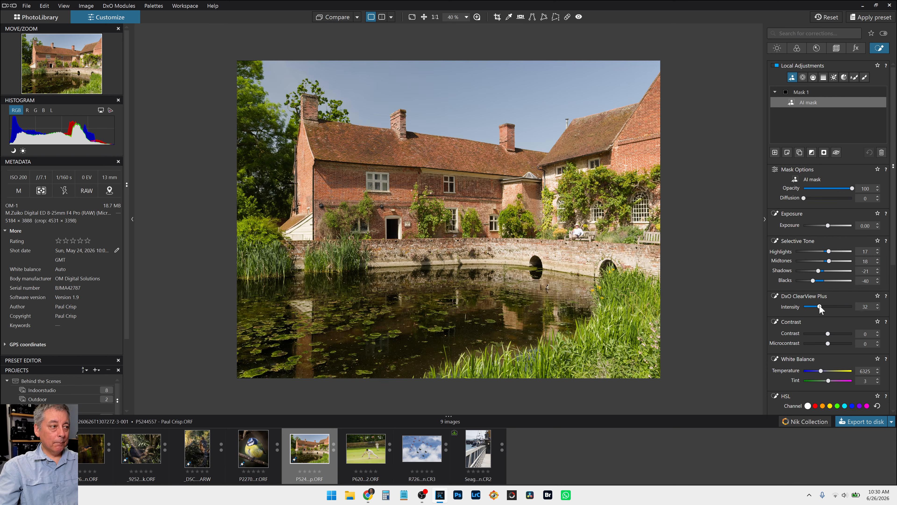
left_click_drag(832, 344, 836, 345)
double_click(836, 343)
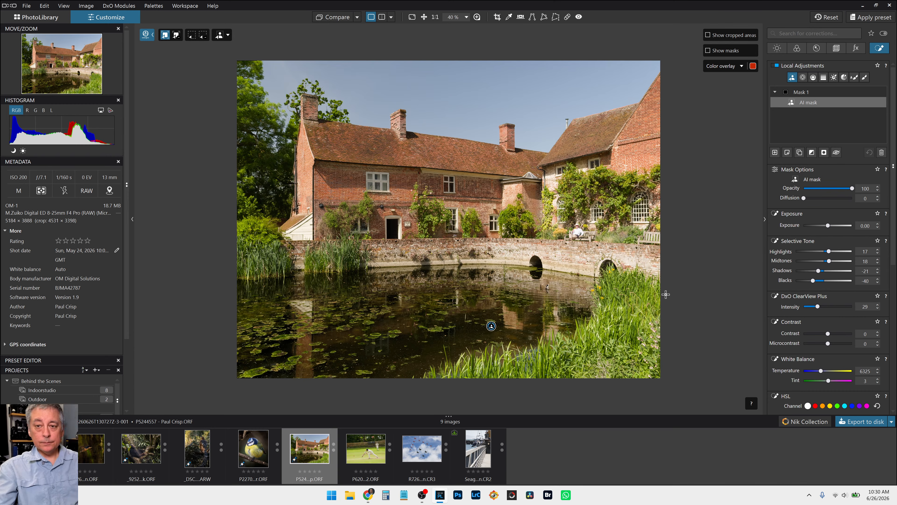
key("m")
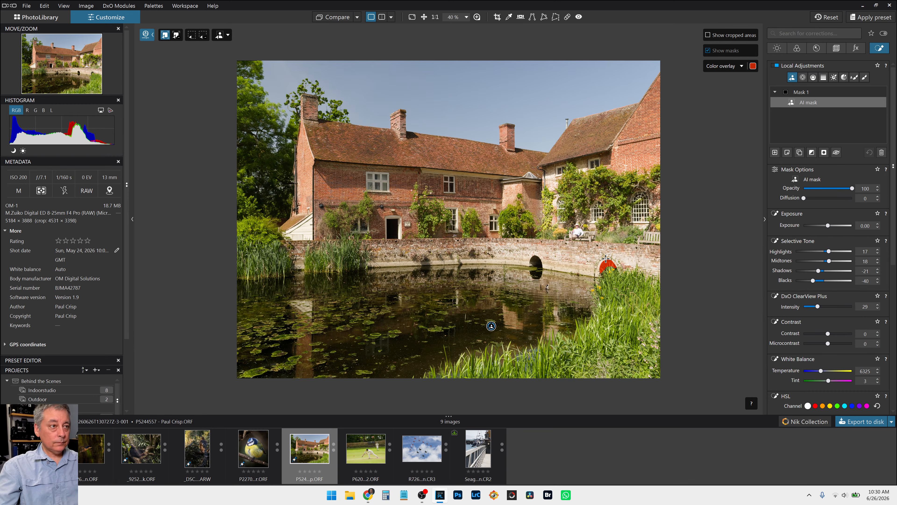
key("Escape")
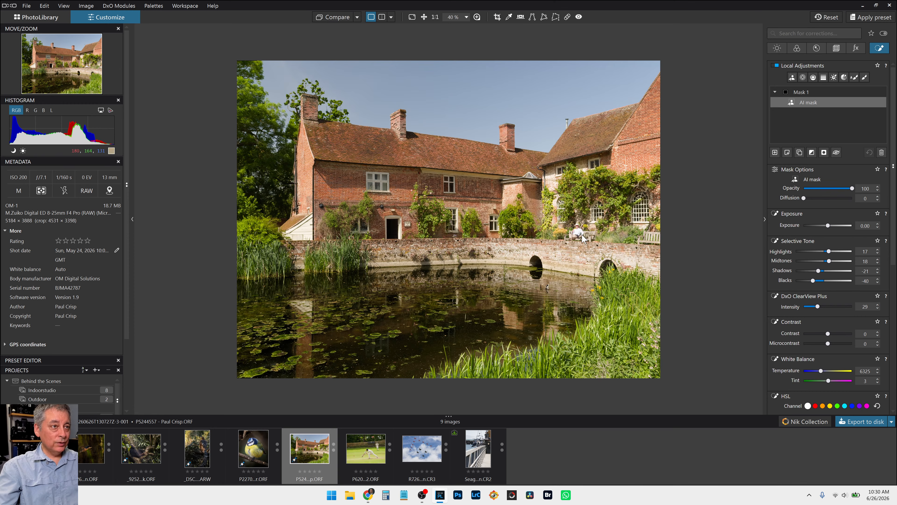
- Add a new mask with a control point on the pale brick wall beside the climbing plants
left_click(802, 78)
left_click(776, 152)
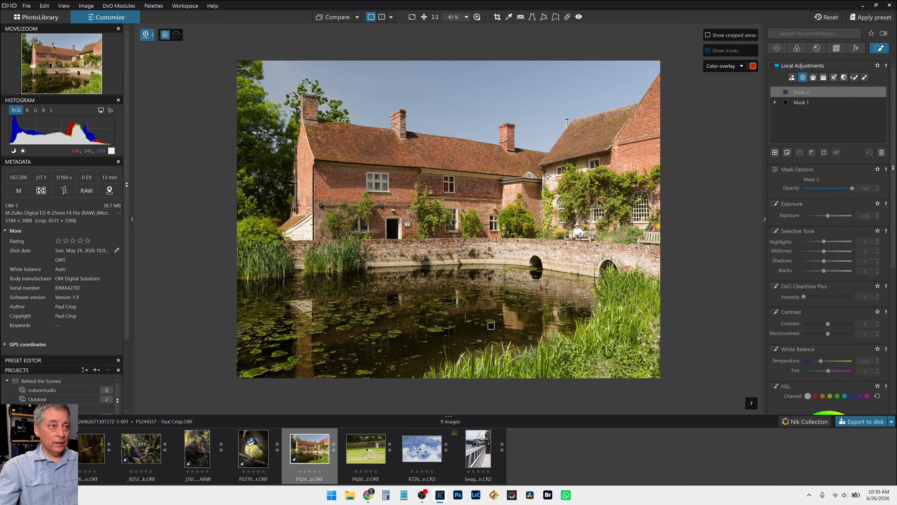
scroll(547, 176, "up", 4)
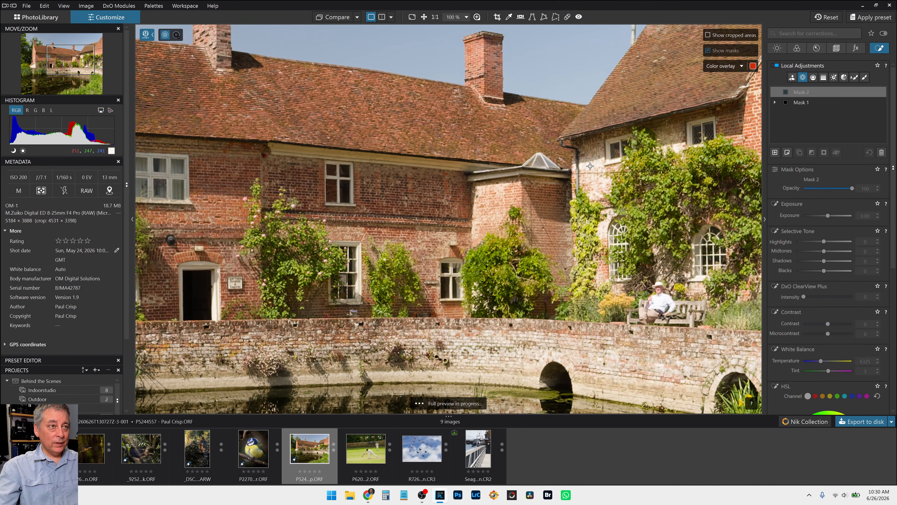
left_click(593, 165)
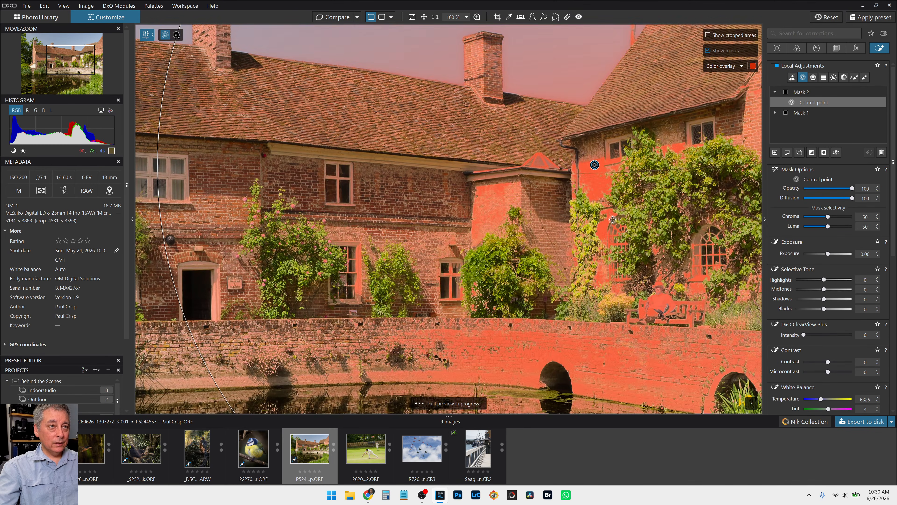
scroll(613, 219, "down", 4)
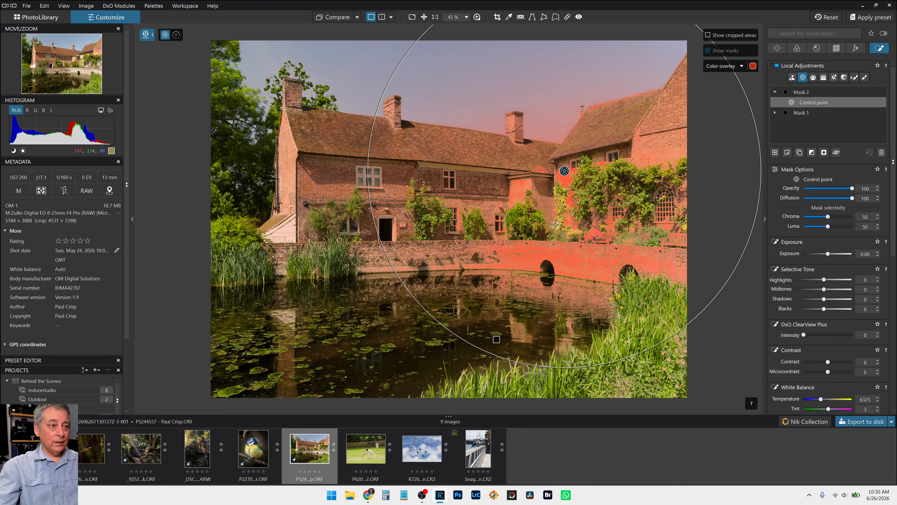
- Set the wall control point's Highlights to -48, Midtones to -27 and Shadows to -8
left_click(814, 280)
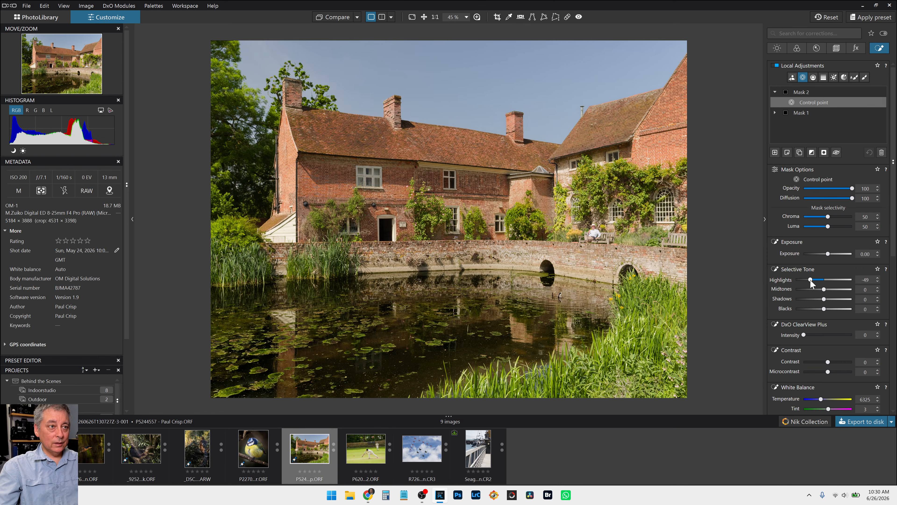
left_click(820, 289)
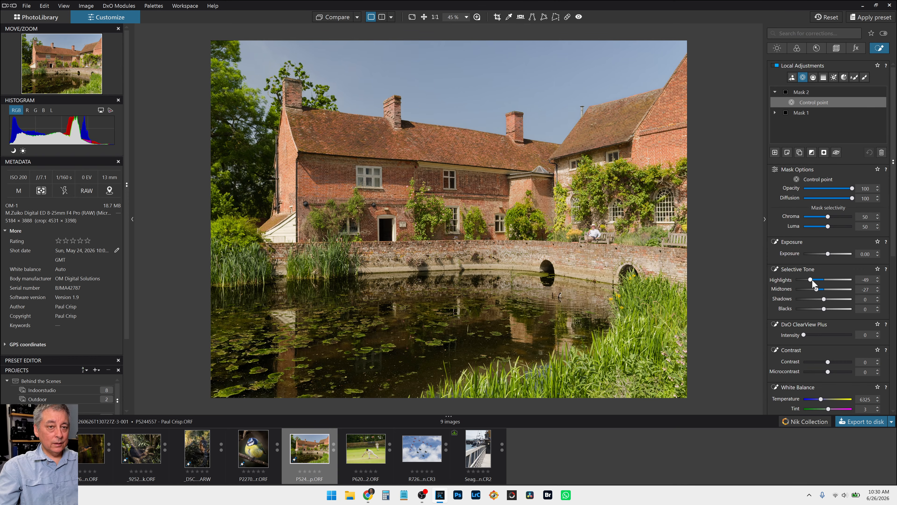
left_click_drag(812, 280, 822, 300)
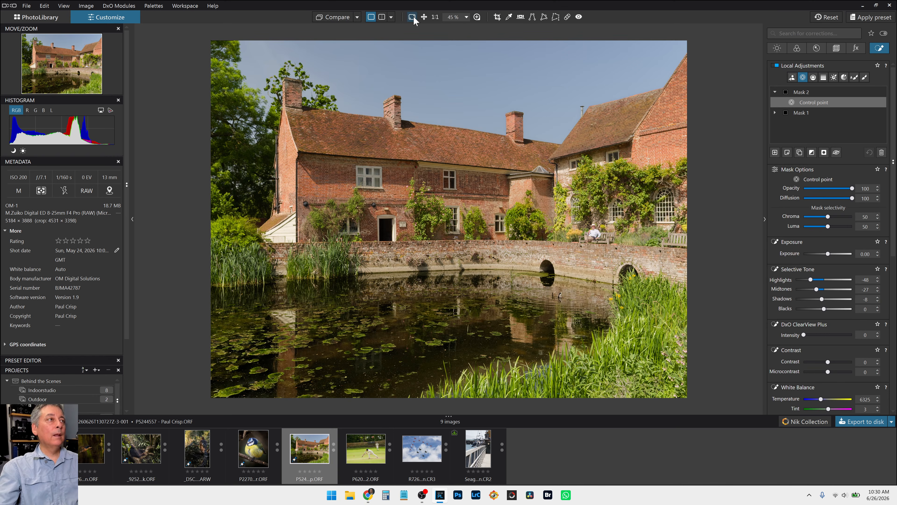
- Compare the corrected house photo with its uncorrected version several times
left_click(319, 19)
left_click(319, 19)
left_click(318, 18)
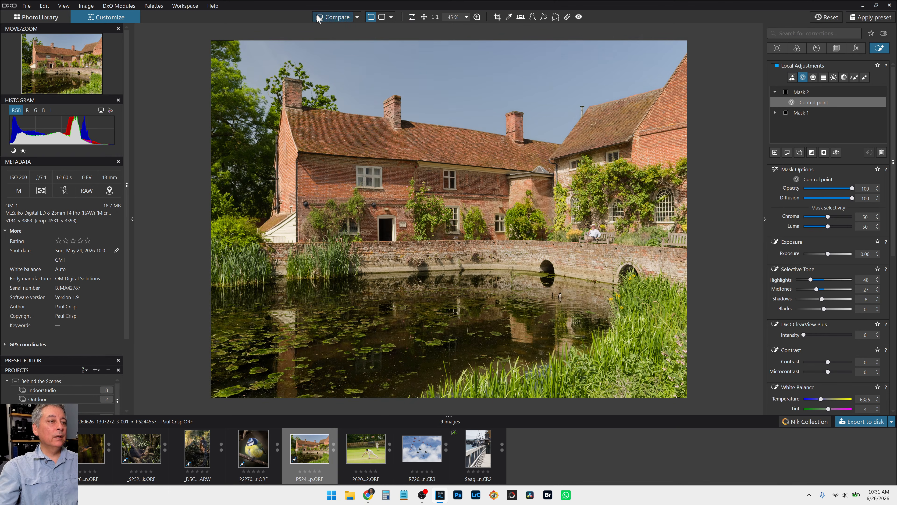
left_click(319, 18)
left_click(319, 18)
left_click(319, 19)
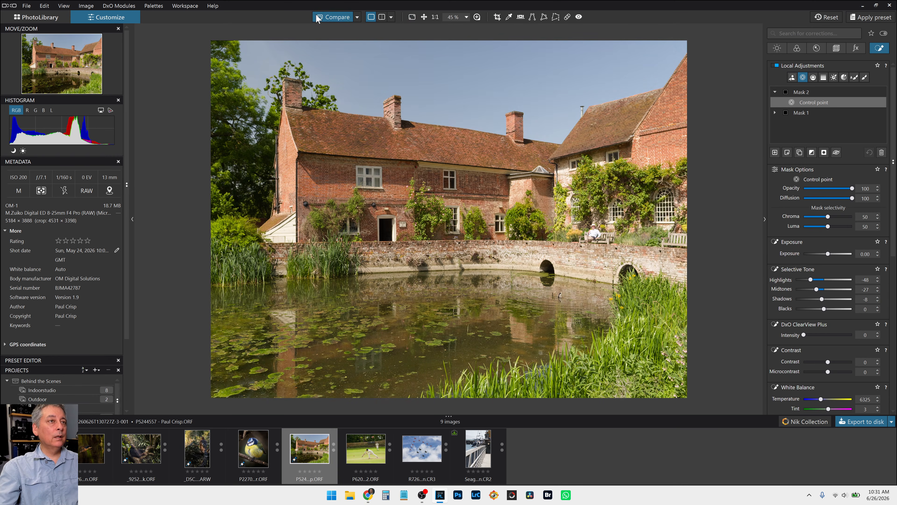
left_click(318, 19)
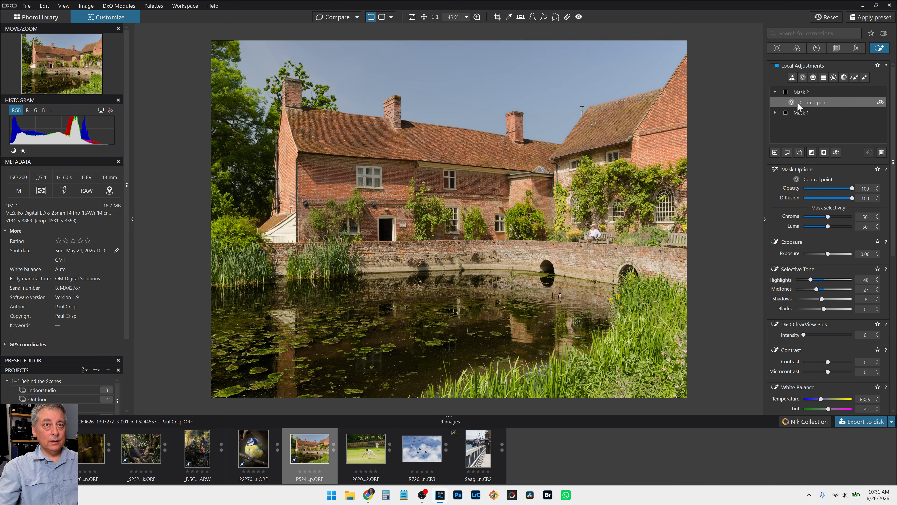
- Set the wall control point's Midtones to -26, Shadows to -18, ClearView Plus to 11 and Microcontrast to 20, and compare with the uncorrected image
left_click_drag(823, 299, 819, 300)
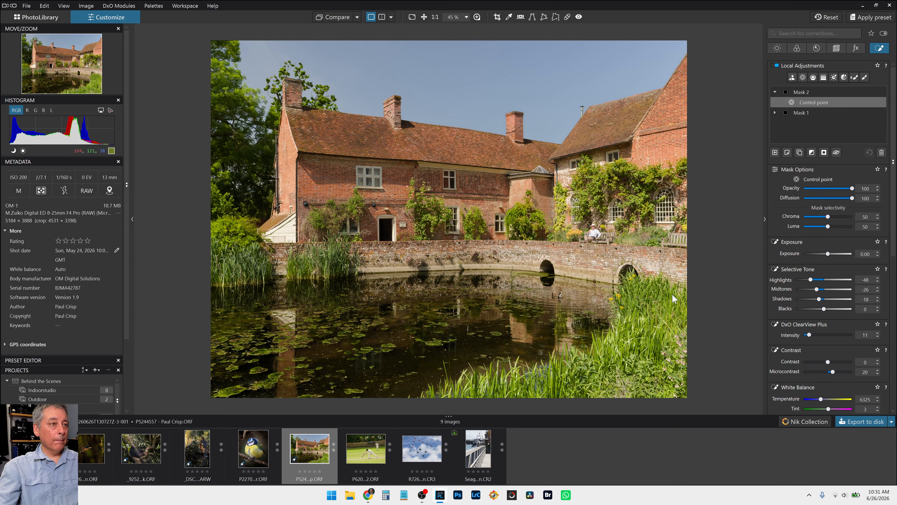
left_click(333, 18)
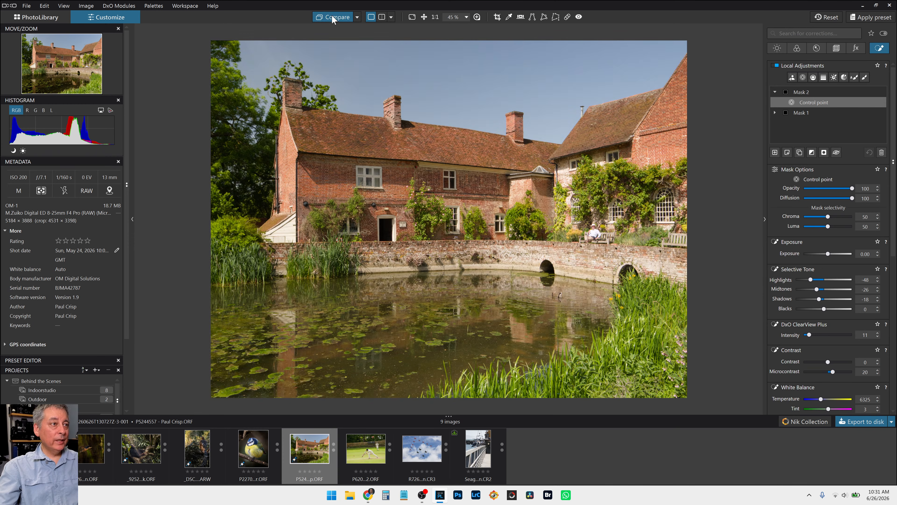
left_click(333, 18)
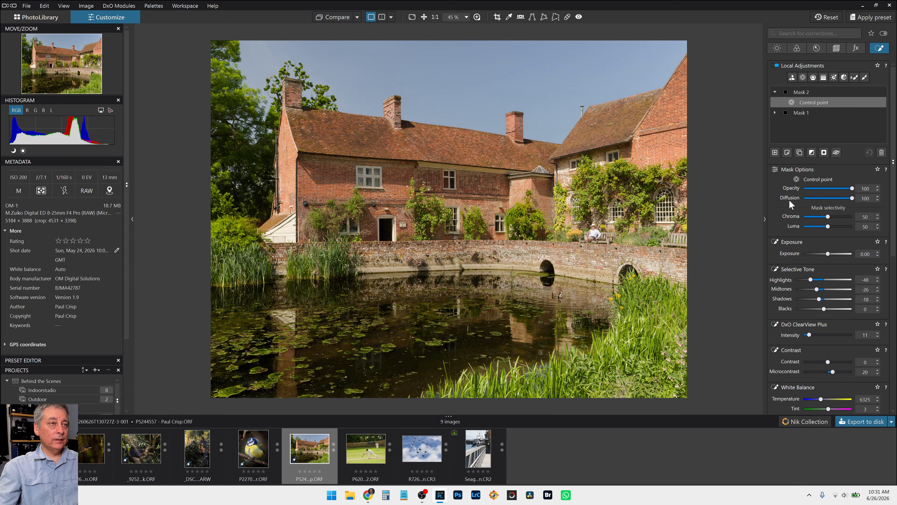
- Start a third local adjustment mask with the brush
left_click(777, 155)
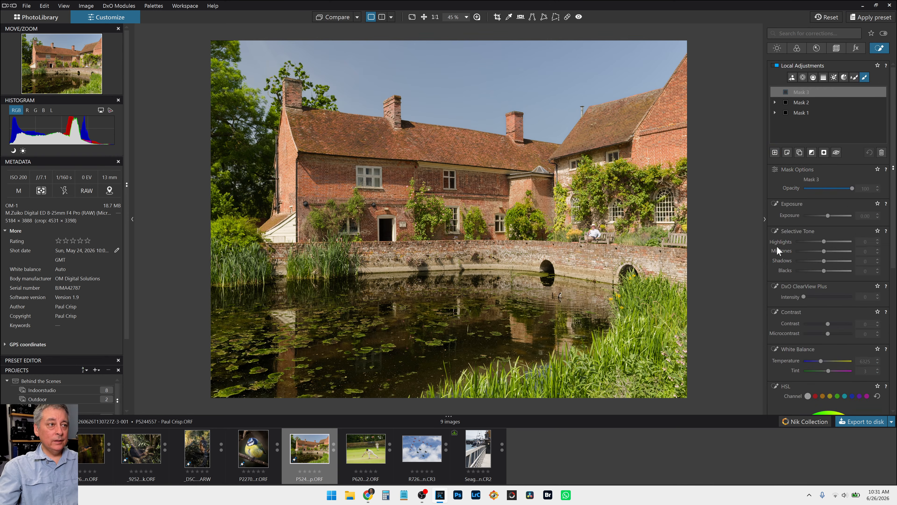
- Mask the dark doorway with the Auto brush in Mask 3 and raise its Shadows to 82
scroll(784, 252, "down", 1)
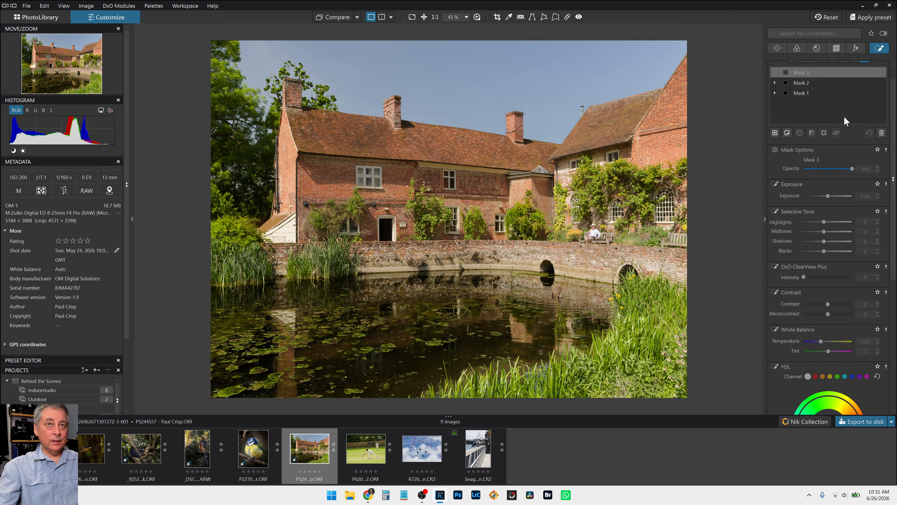
scroll(844, 120, "up", 1)
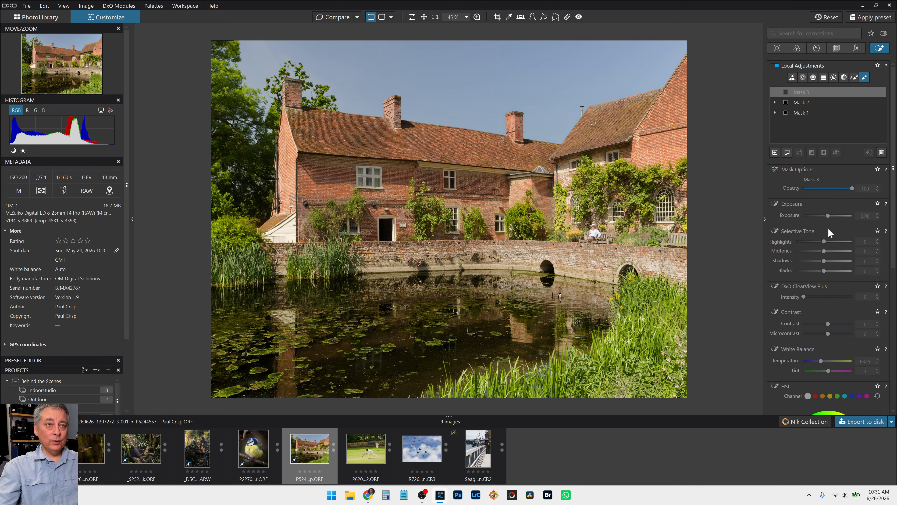
left_click(855, 78)
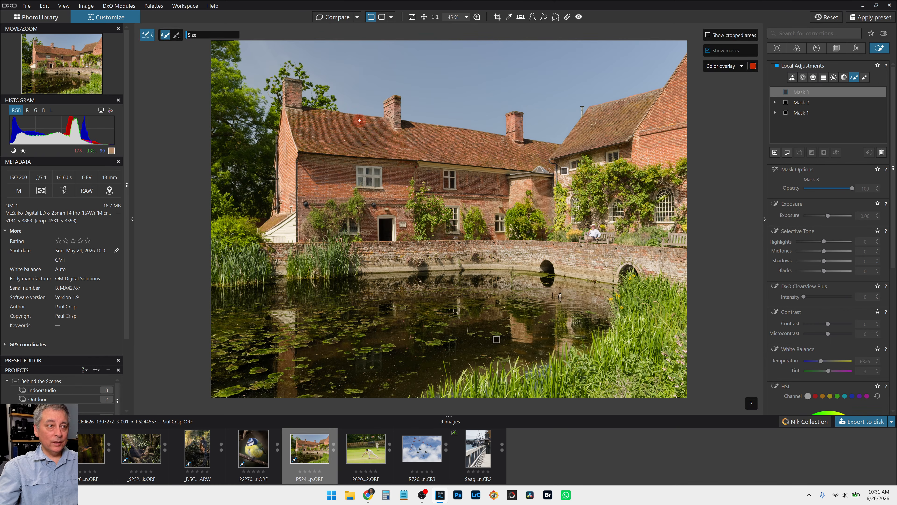
left_click(386, 231)
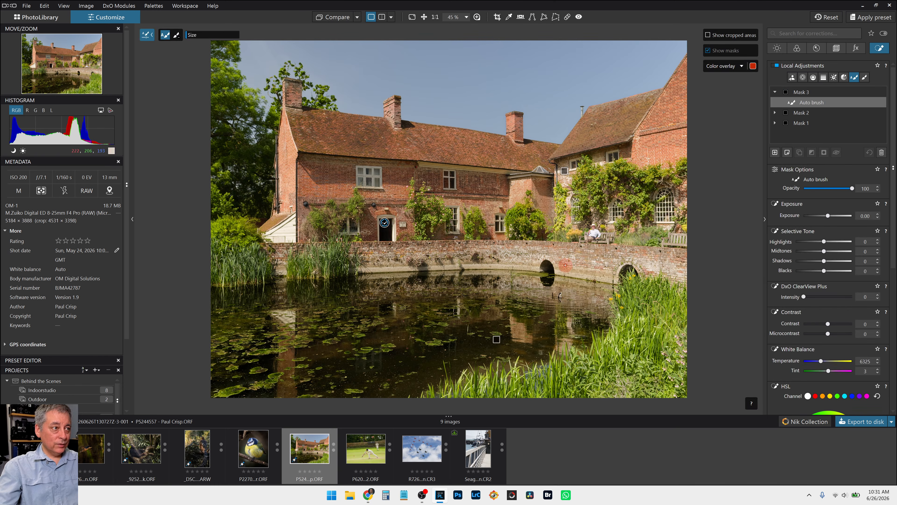
left_click(834, 261)
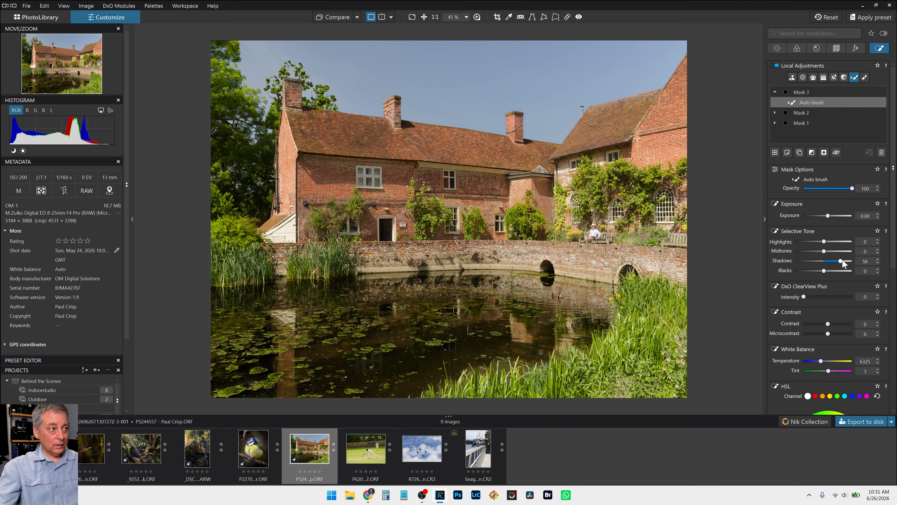
left_click_drag(842, 260, 848, 261)
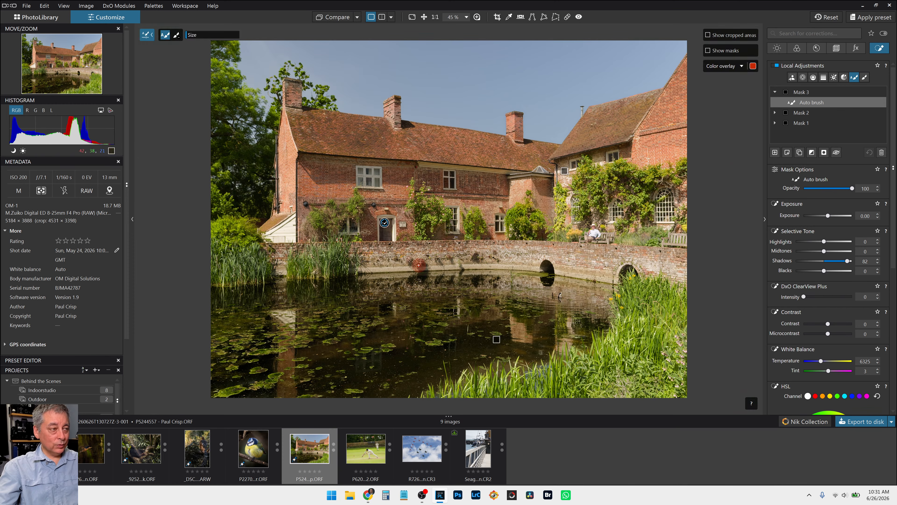
- Set the doorway mask's ClearView Plus intensity to 32 and Microcontrast to 32
scroll(387, 183, "up", 4)
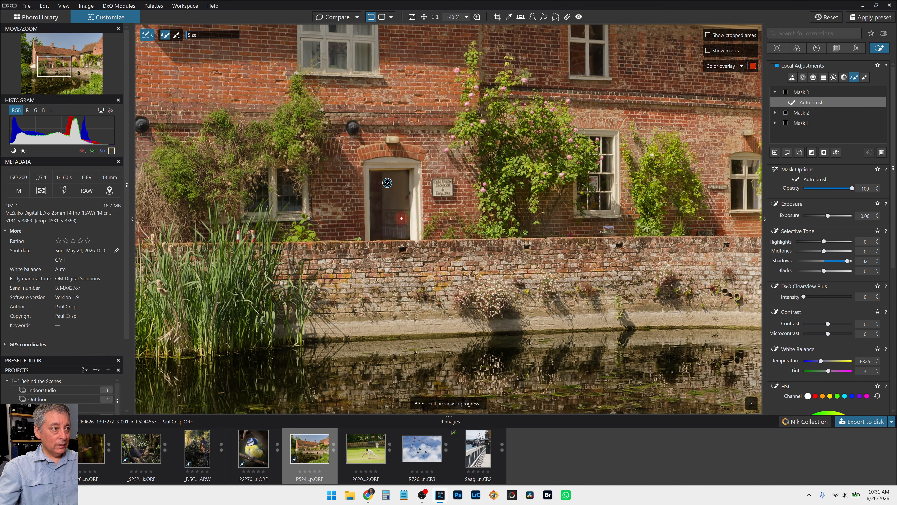
scroll(387, 182, "down", 2)
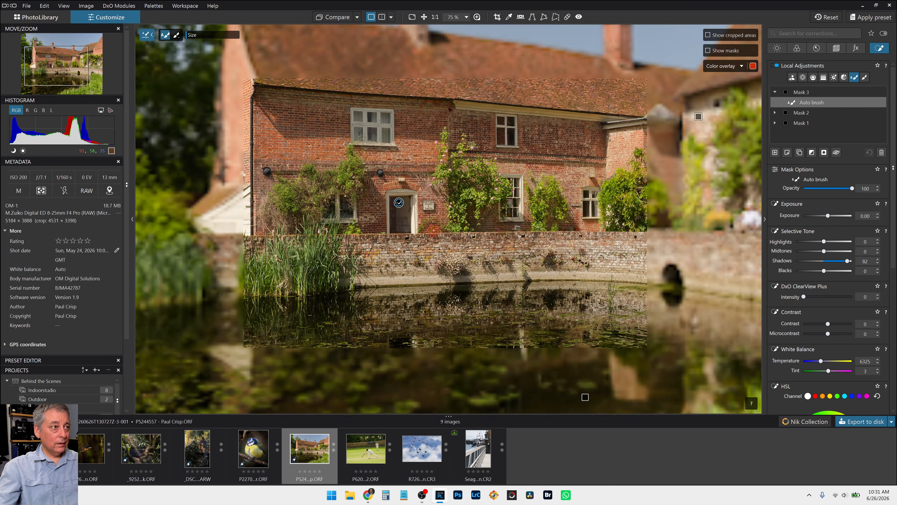
left_click(820, 297)
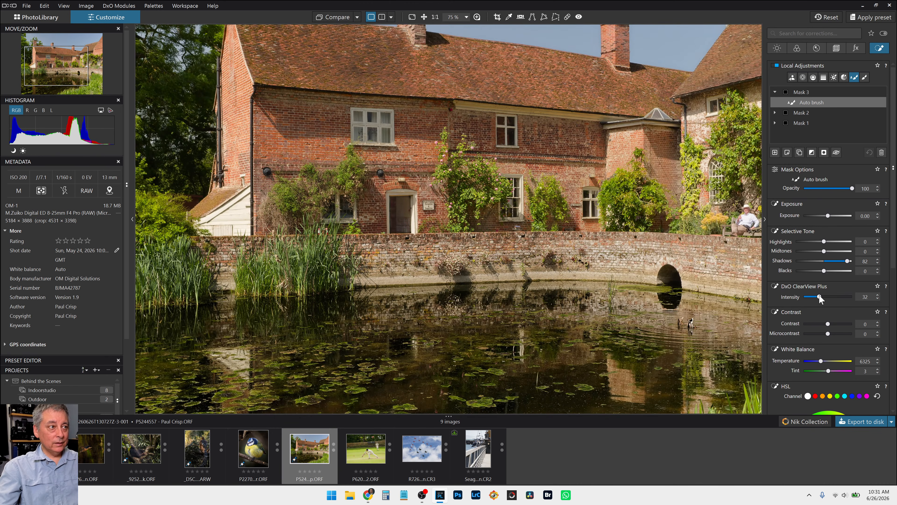
left_click(836, 333)
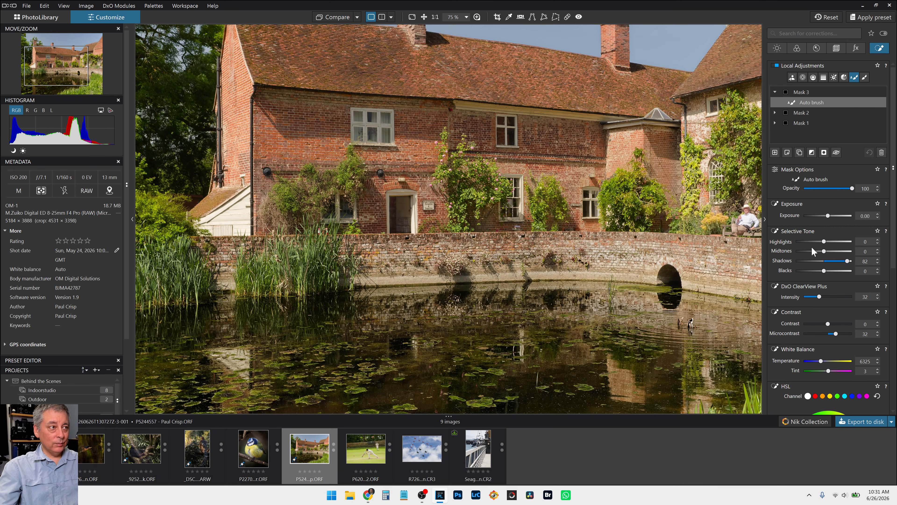
- Create a new mask and paint over the building's windows and the small turret roof with the Auto brush
key("ctrl+minus")
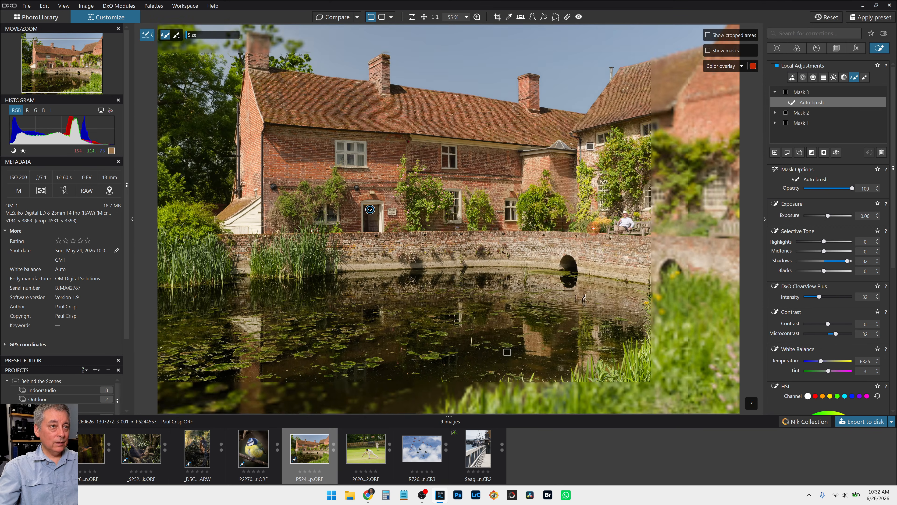
left_click(776, 153)
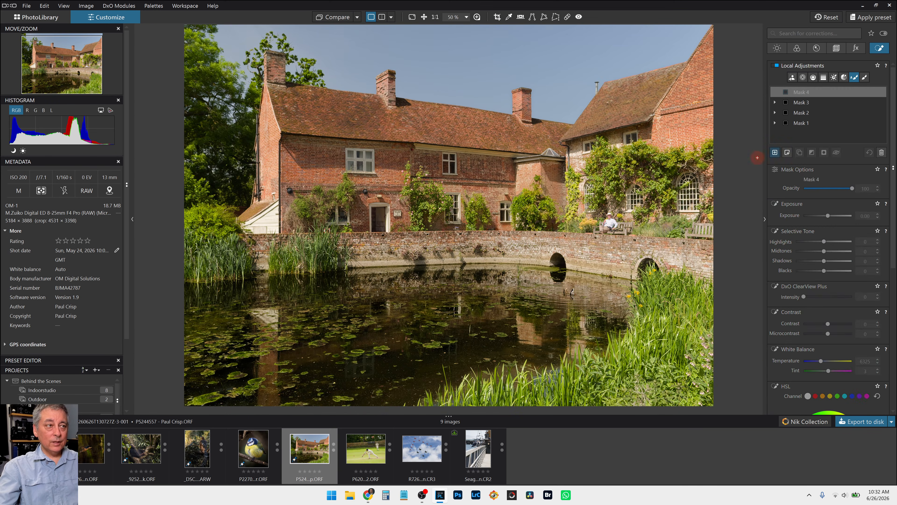
mouse_move(352, 164)
left_mouse_down()
mouse_move(372, 166)
mouse_move(362, 156)
left_mouse_up()
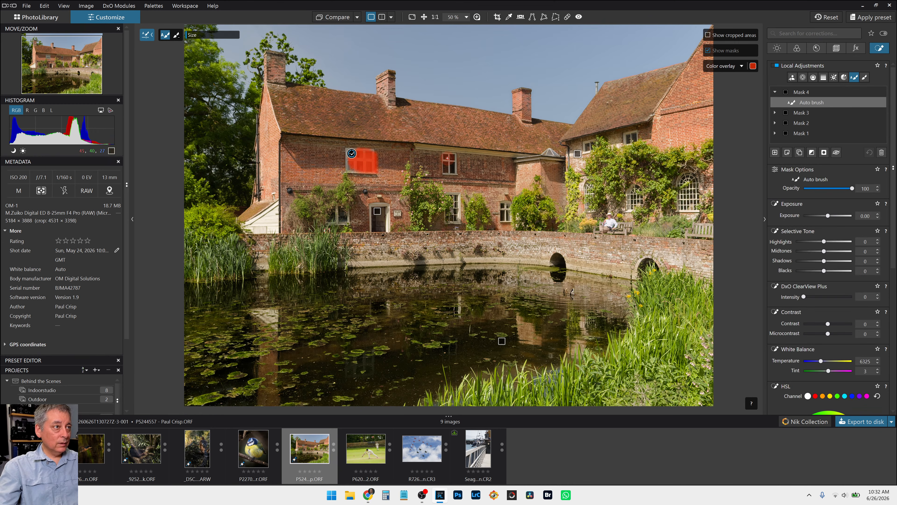
left_click_drag(448, 157, 449, 168)
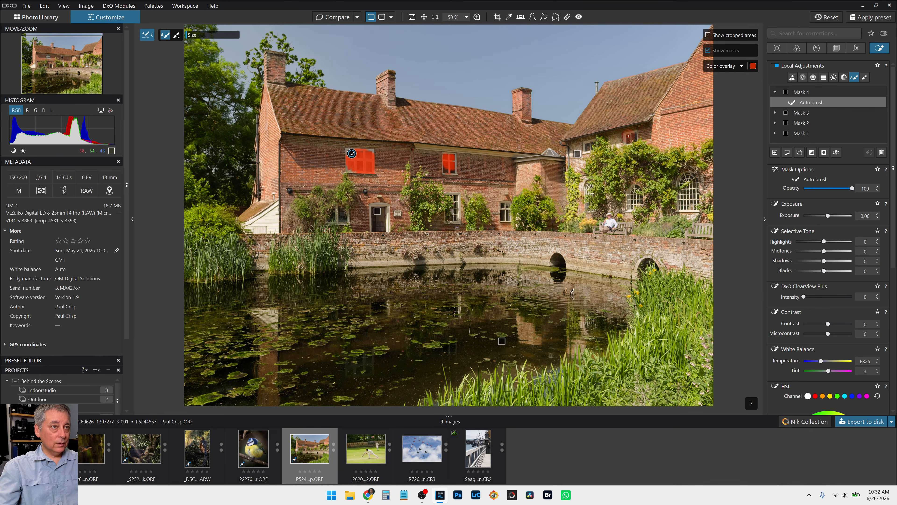
left_click_drag(628, 141, 592, 143)
mouse_move(636, 193)
left_mouse_down()
mouse_move(631, 207)
mouse_move(685, 186)
mouse_move(682, 205)
mouse_move(684, 181)
mouse_move(693, 210)
mouse_move(680, 204)
mouse_move(693, 211)
mouse_move(692, 190)
left_mouse_up()
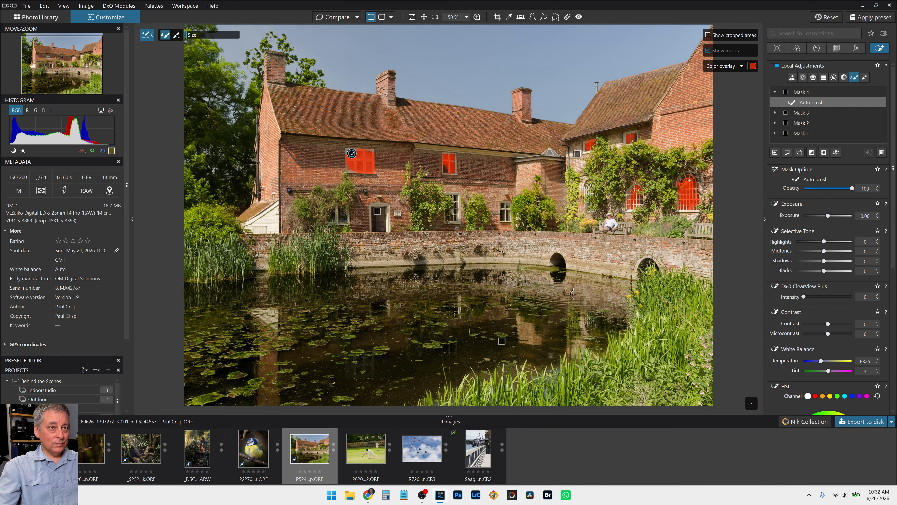
left_click_drag(592, 188, 588, 202)
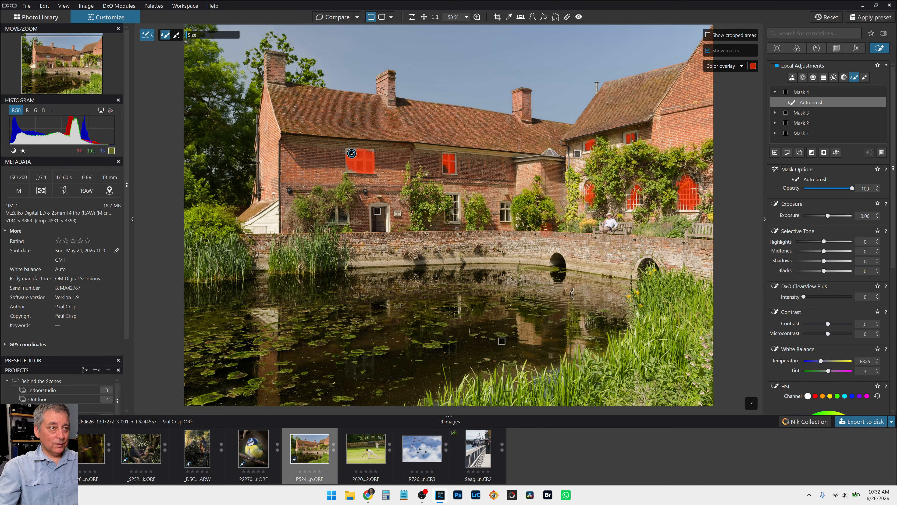
mouse_move(505, 214)
left_mouse_down()
mouse_move(459, 212)
mouse_move(454, 201)
mouse_move(453, 215)
left_mouse_up()
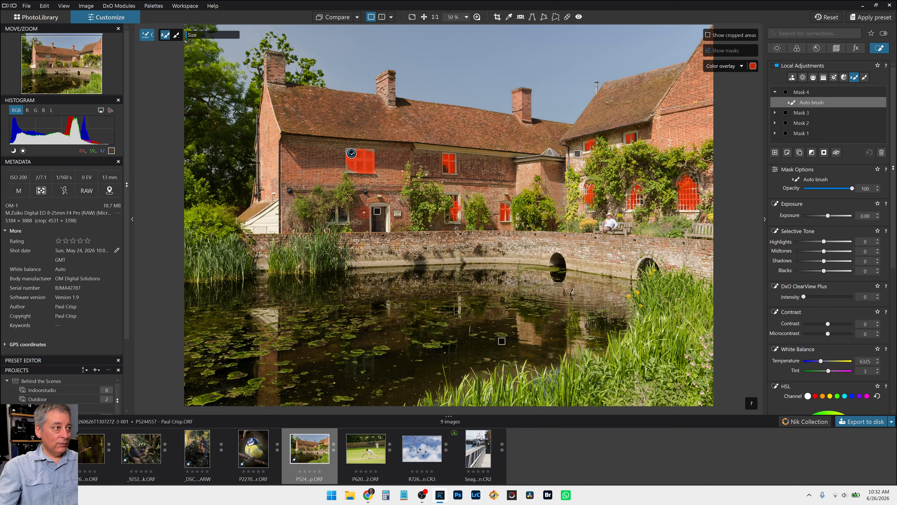
left_click_drag(340, 210, 342, 215)
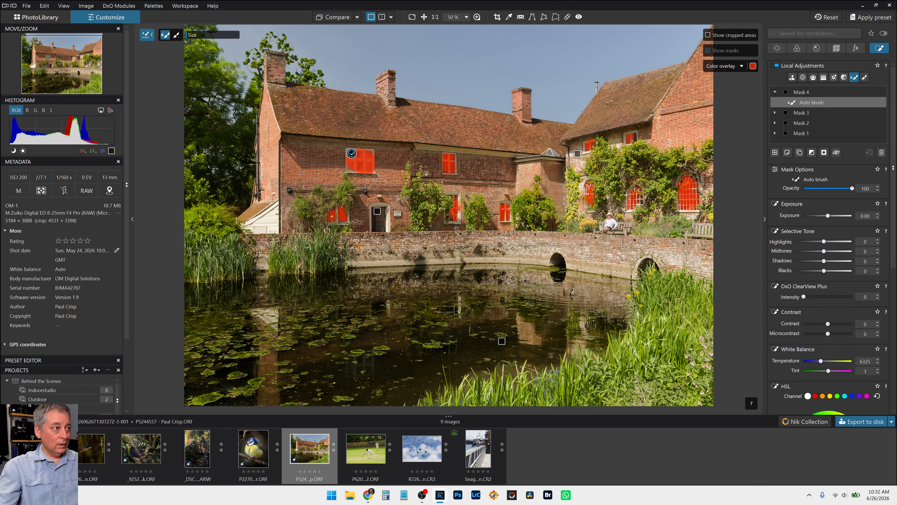
key("m")
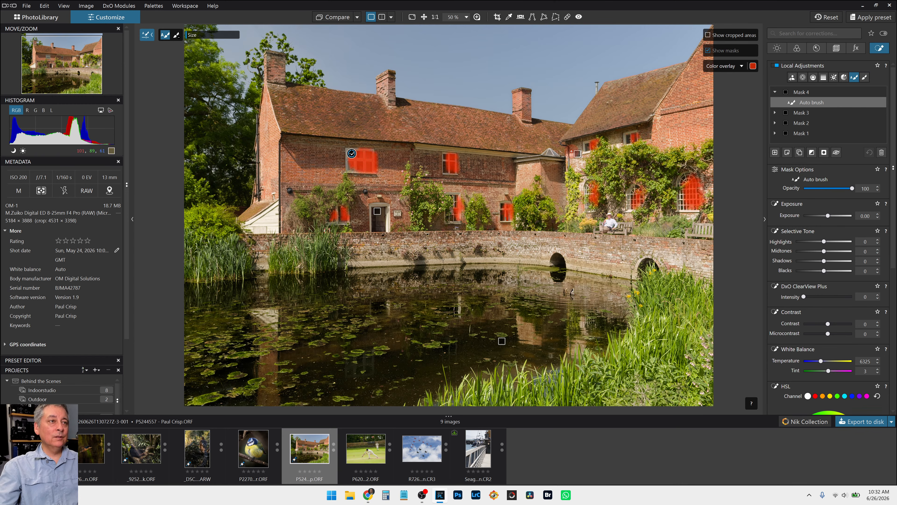
left_click_drag(556, 152, 549, 152)
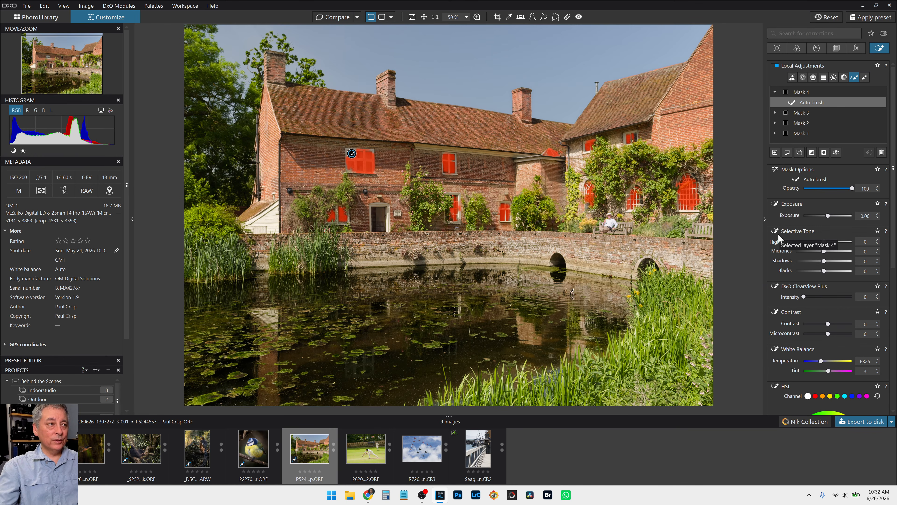
- Adjust the window mask to Highlights 46, Midtones 33, Shadows 3, Blacks -14, ClearView Plus 32 and Microcontrast 28
left_click(835, 242)
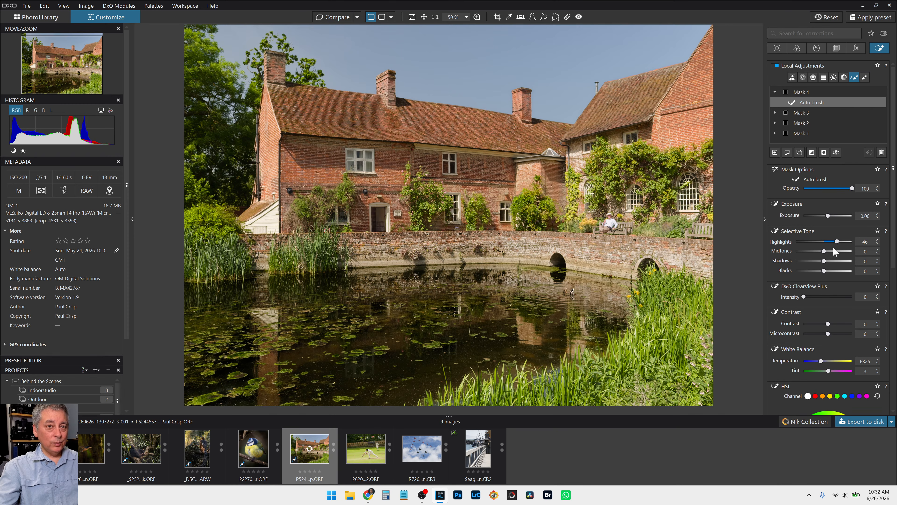
left_click(834, 251)
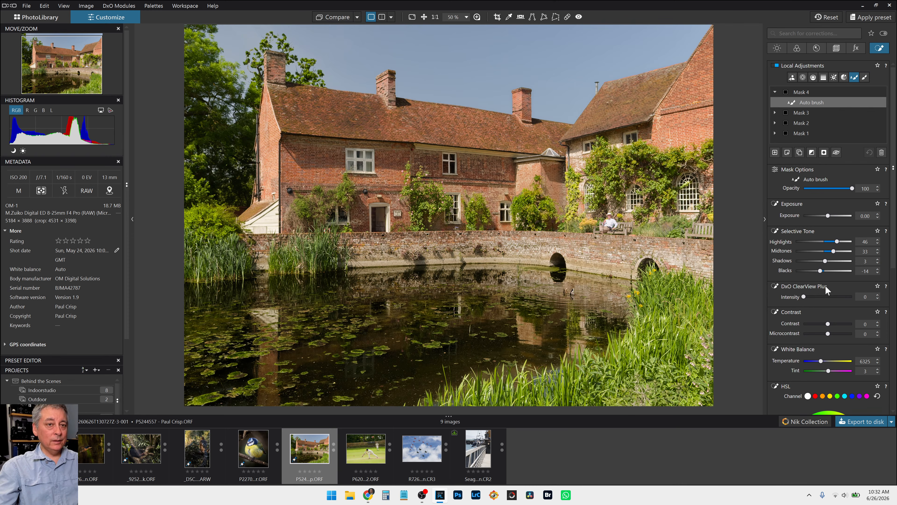
left_click(826, 296)
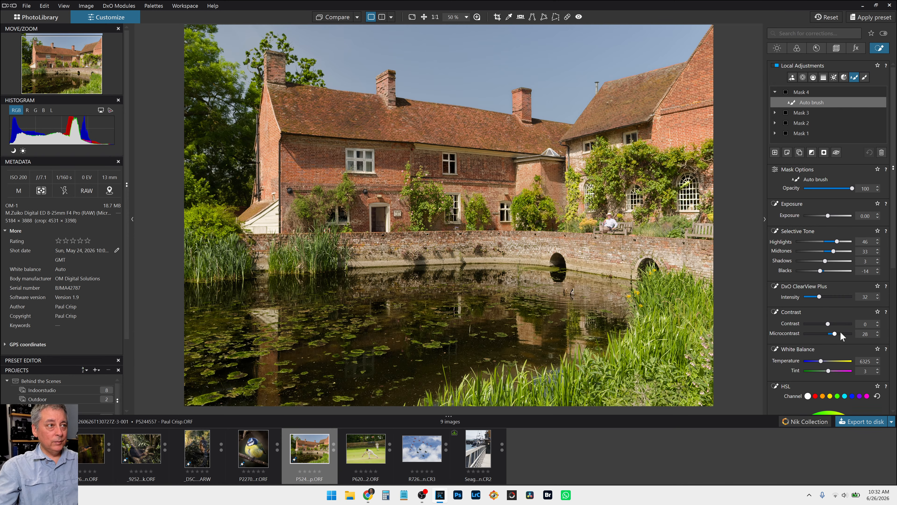
- Create a new mask with a control point on the white wall at the house's left end and reduce its radius
left_click(774, 152)
left_click(802, 77)
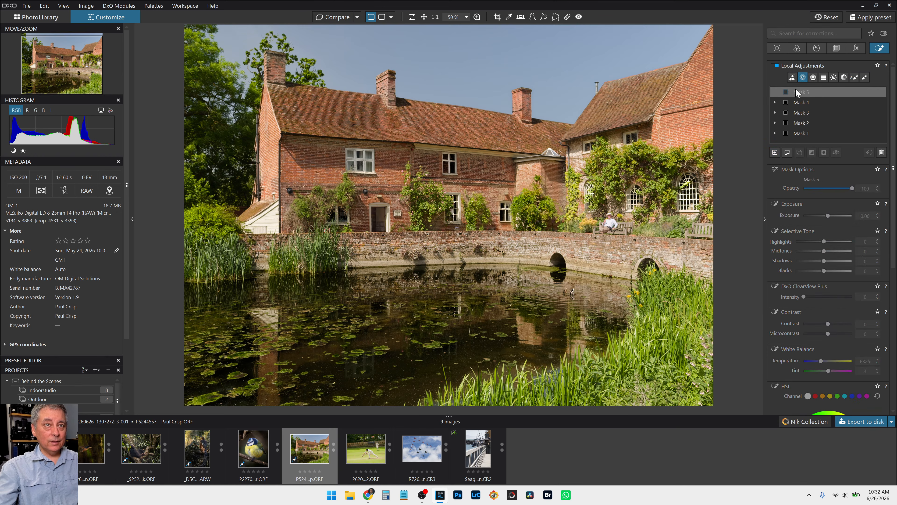
left_click(270, 225)
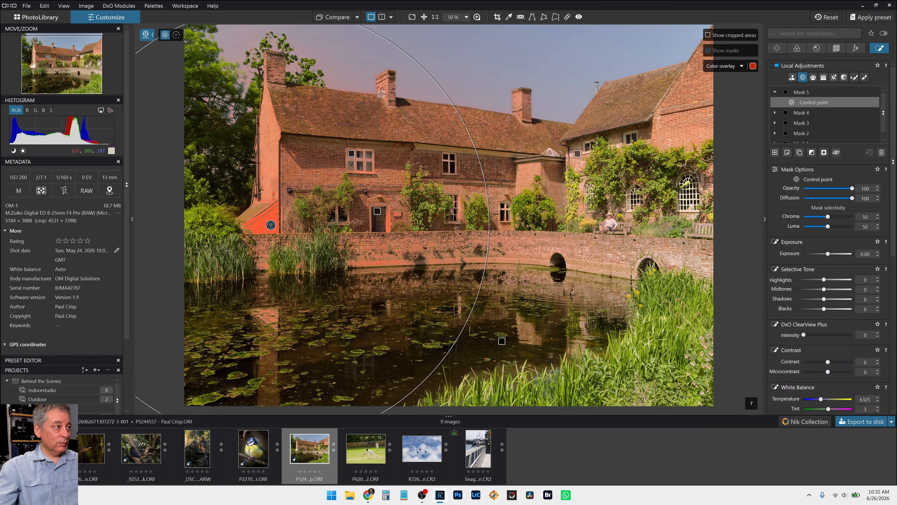
left_click_drag(412, 60, 354, 126)
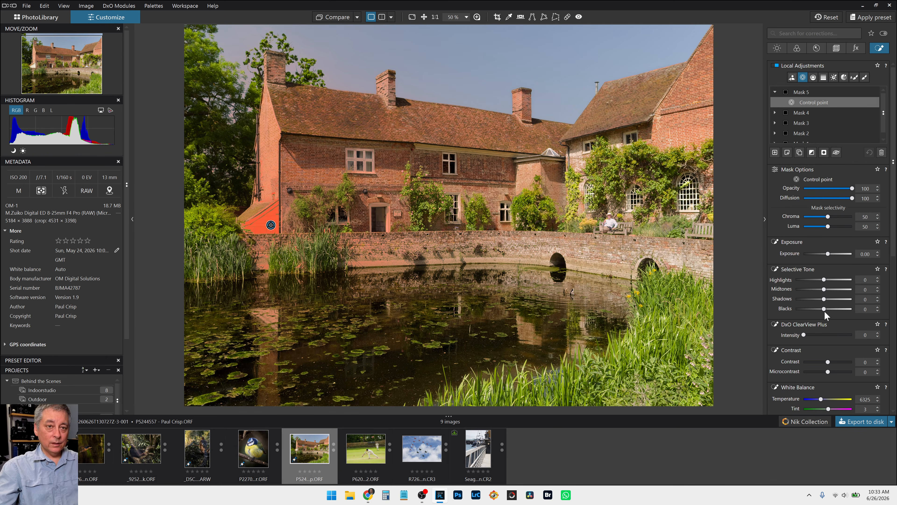
- Lower the white wall mask's Highlights to -30 and Midtones to -16
left_click(812, 280)
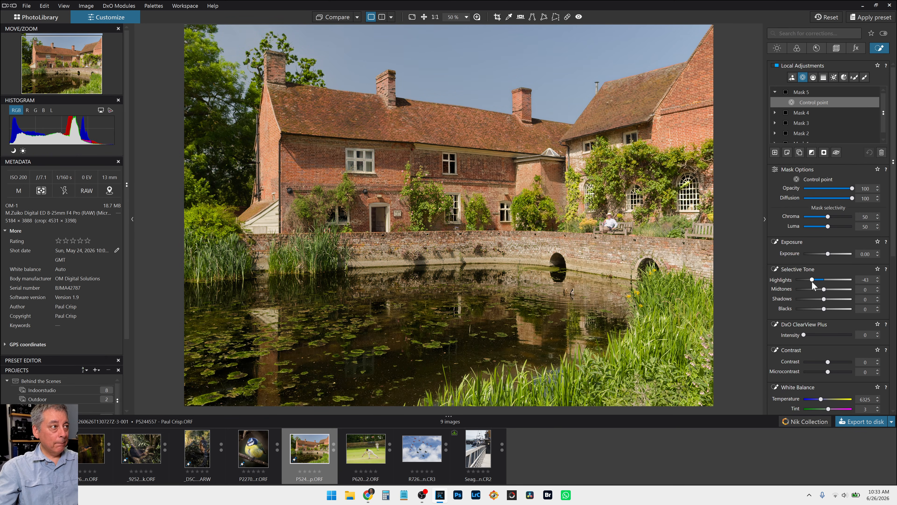
left_click(816, 288)
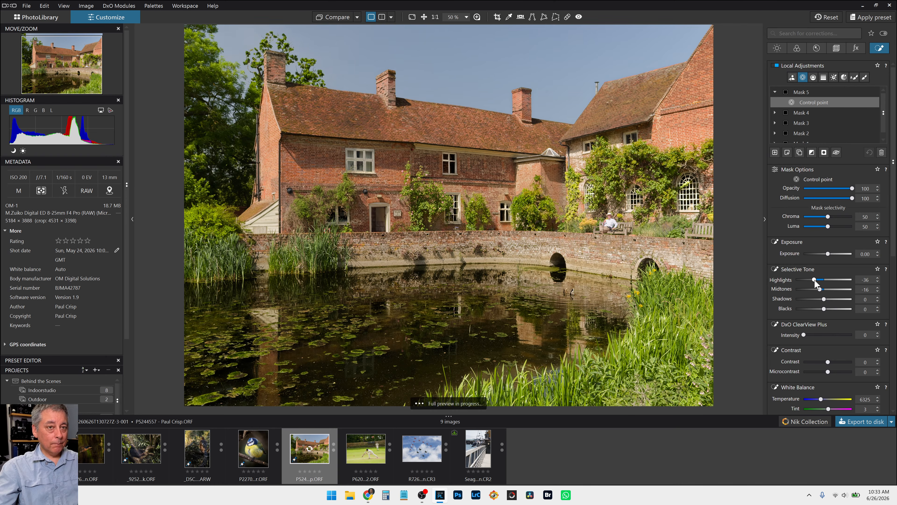
left_click_drag(815, 279, 817, 281)
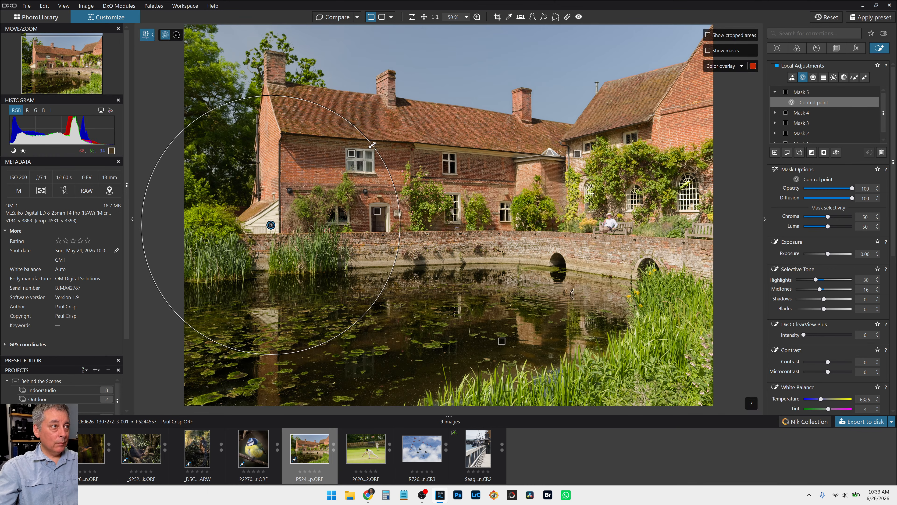
- Shrink the control point's circle further around the white wall and leave the control point tool
left_click_drag(372, 145, 325, 171)
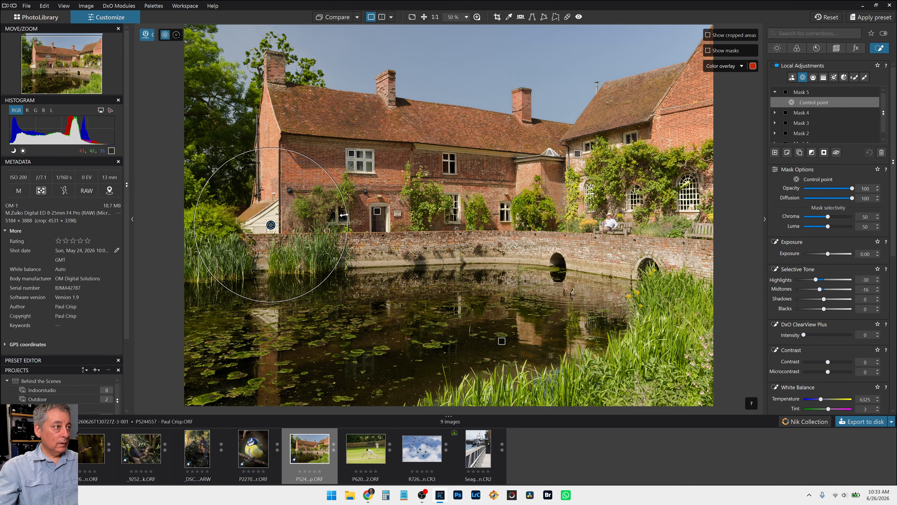
left_click_drag(345, 213, 338, 215)
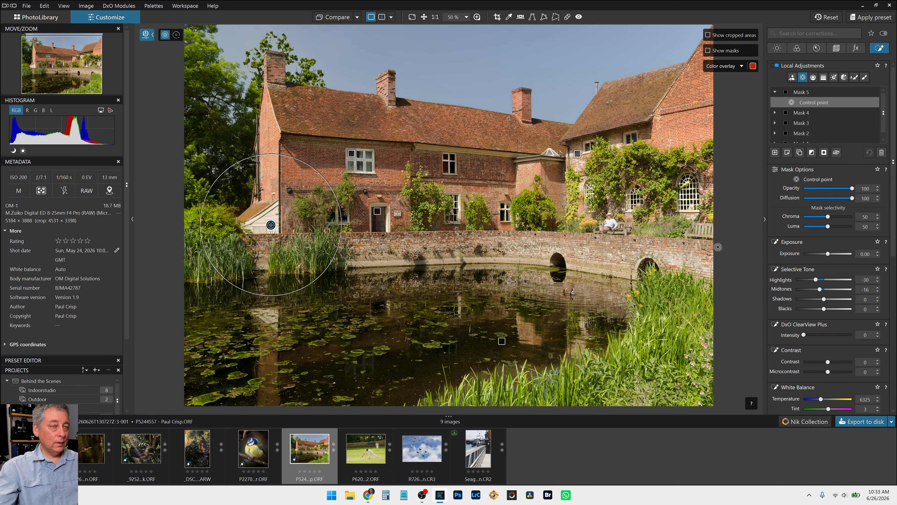
key("Escape")
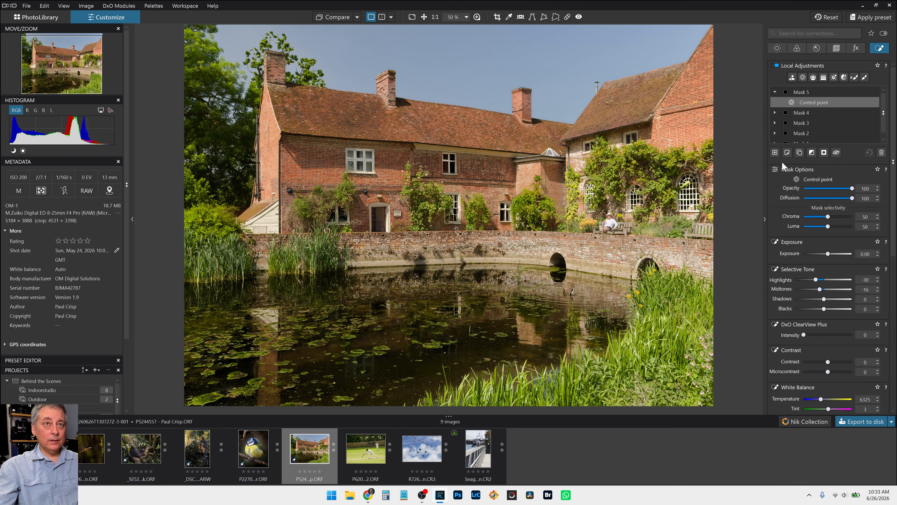
- Darken the whole image by setting the global Exposure to -2.07
left_click(777, 47)
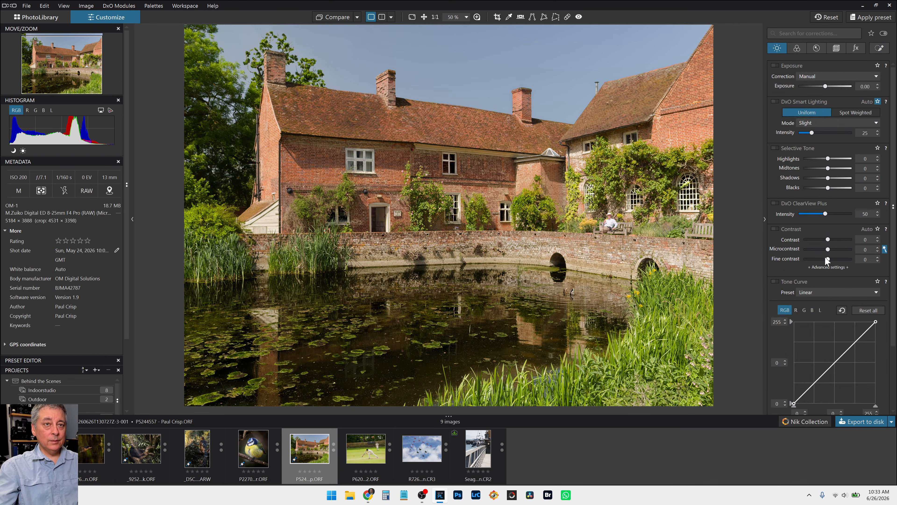
left_click_drag(825, 86, 815, 87)
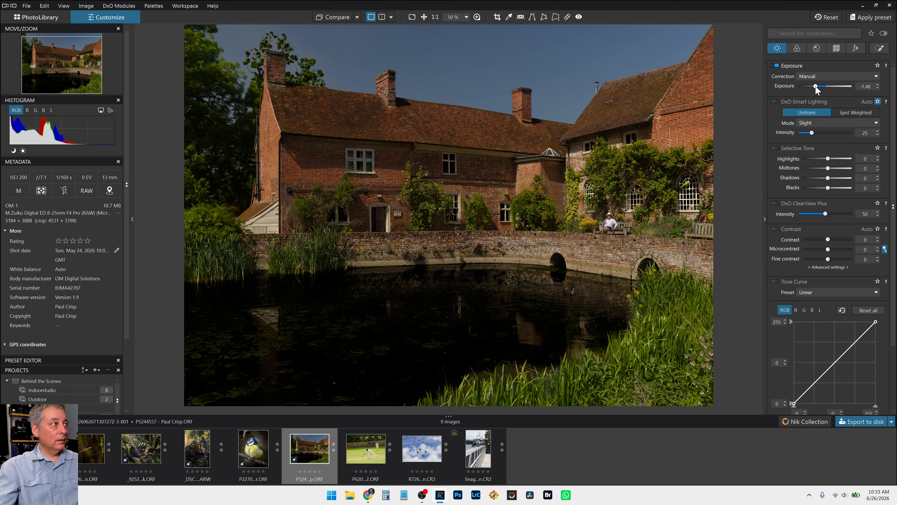
left_click_drag(812, 86, 811, 86)
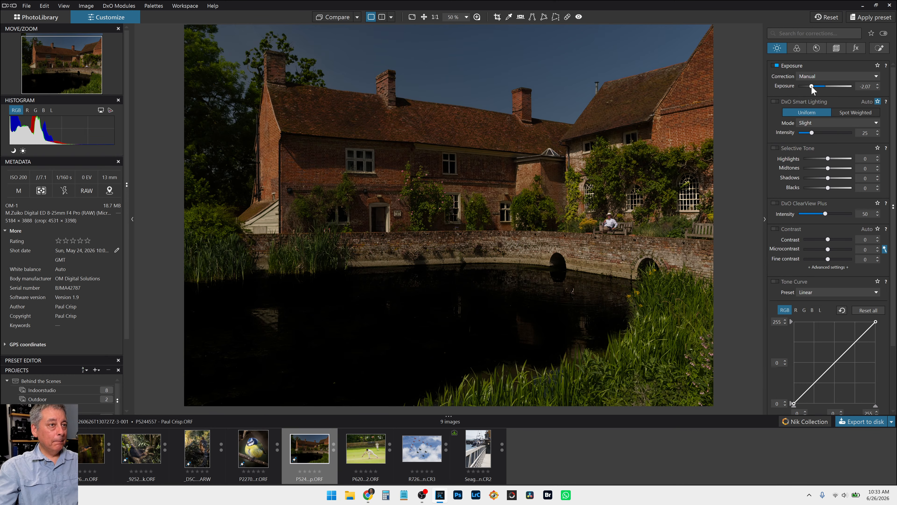
- Set the global Exposure to -0.50
left_click_drag(813, 85, 816, 86)
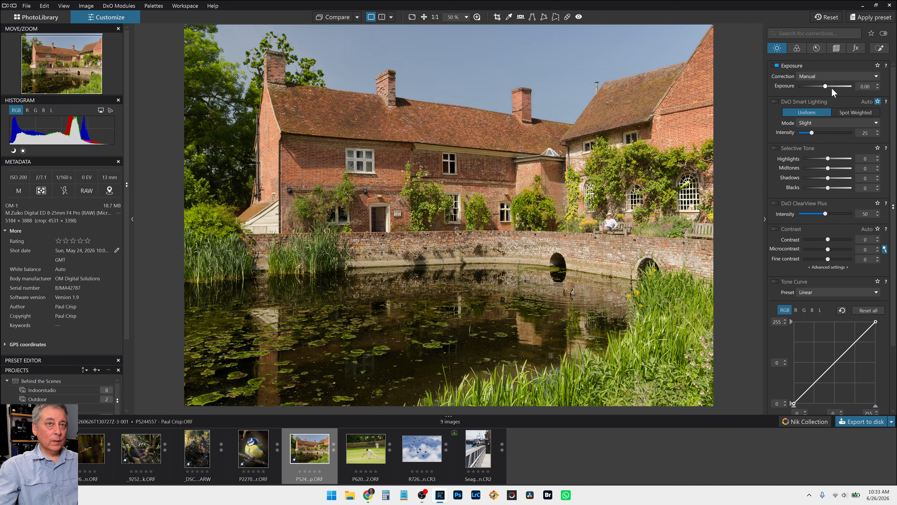
left_click_drag(823, 86, 822, 86)
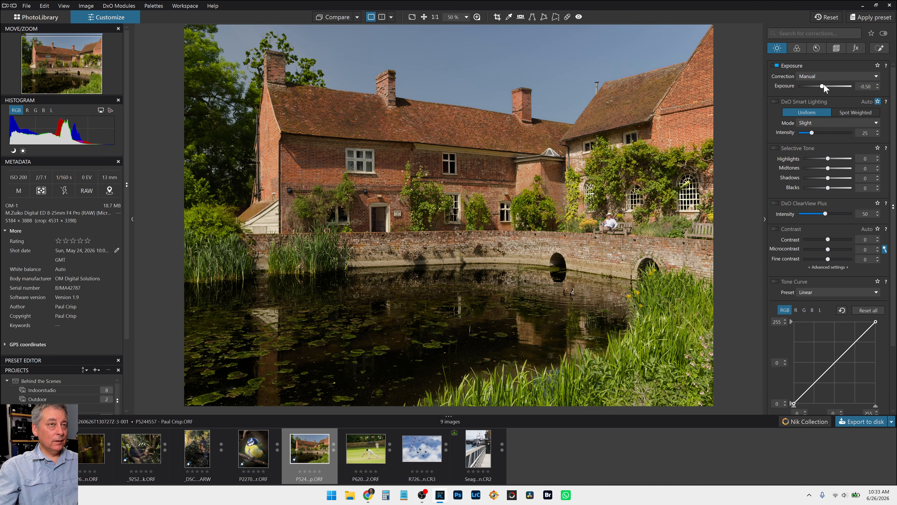
- Create a new local adjustment mask and add an AI selection of the main brick house
left_click(880, 48)
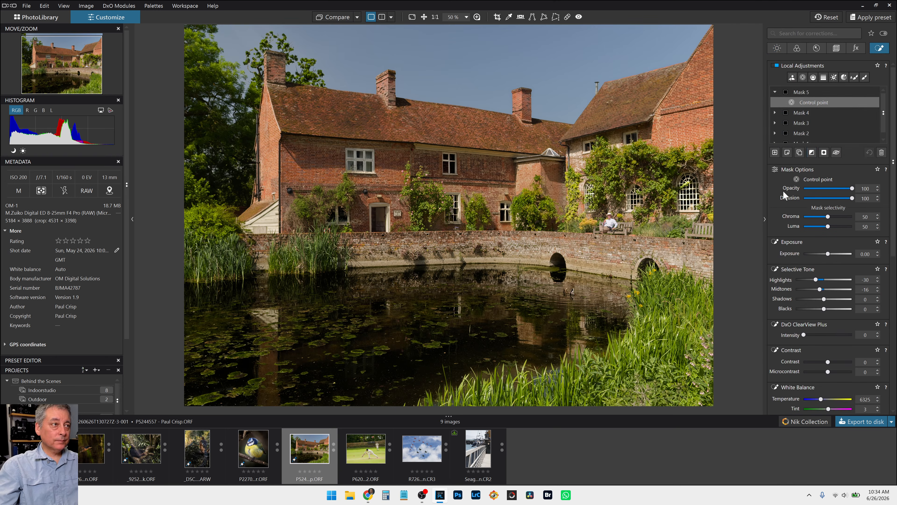
left_click(776, 153)
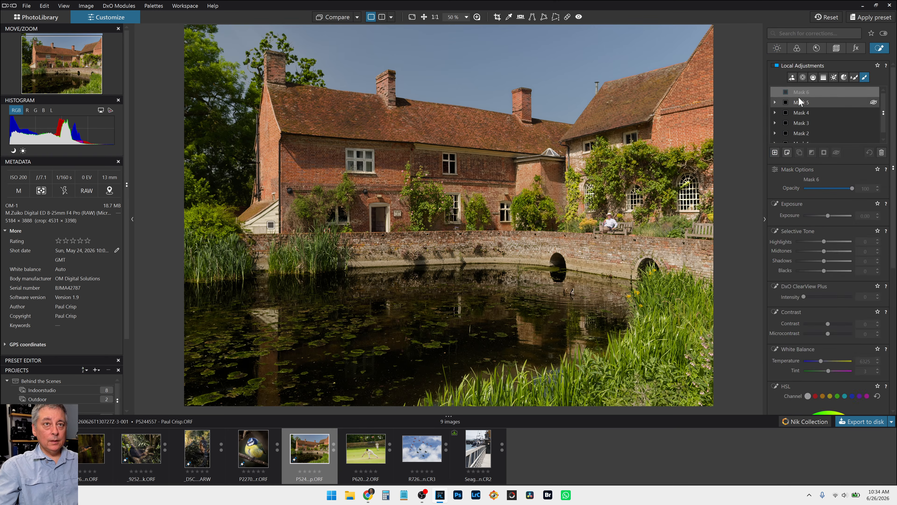
left_click(792, 77)
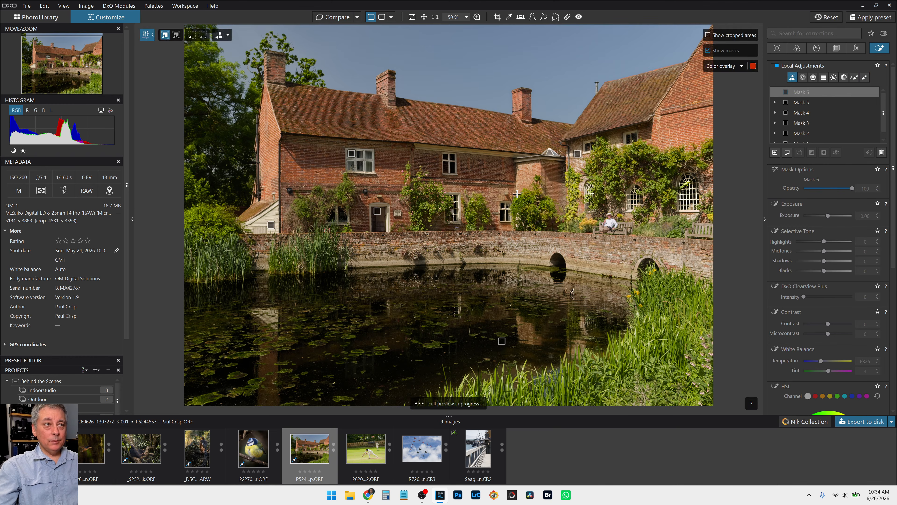
left_click(386, 167)
scroll(827, 294, "down", 2)
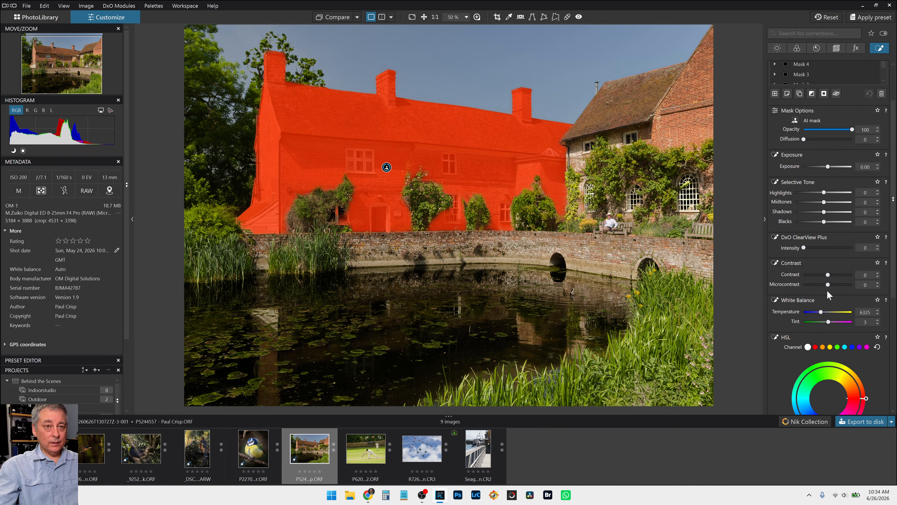
- Set the house mask's ClearView Plus Intensity to 46 and Microcontrast to 33, leaving its Blacks at 0
left_click(826, 247)
left_click(843, 285)
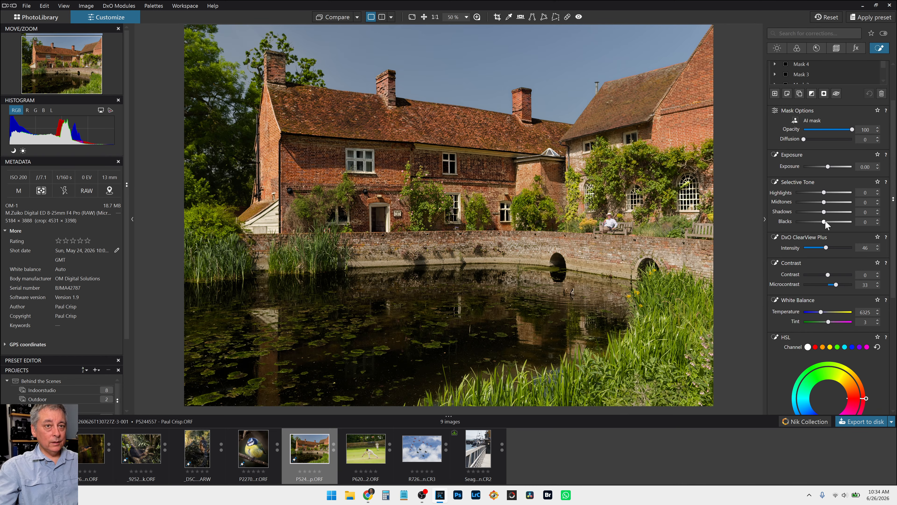
left_click_drag(820, 220, 818, 221)
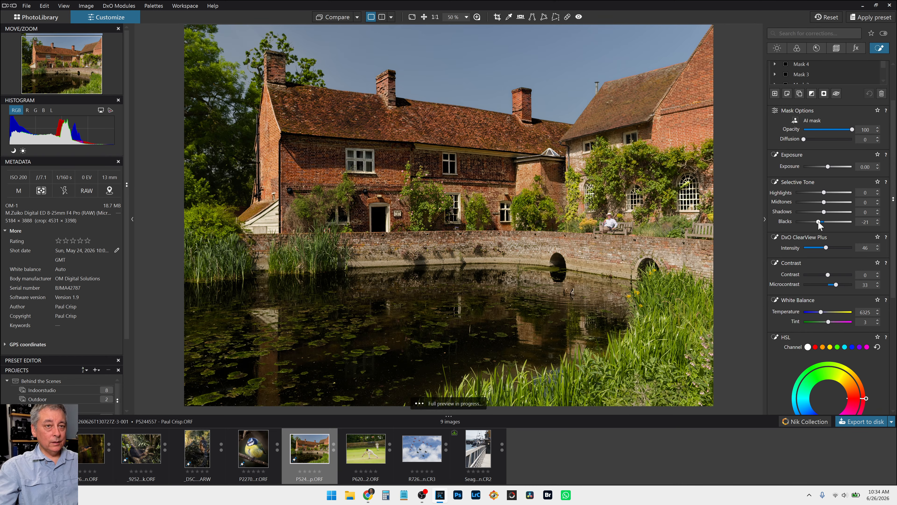
double_click(818, 221)
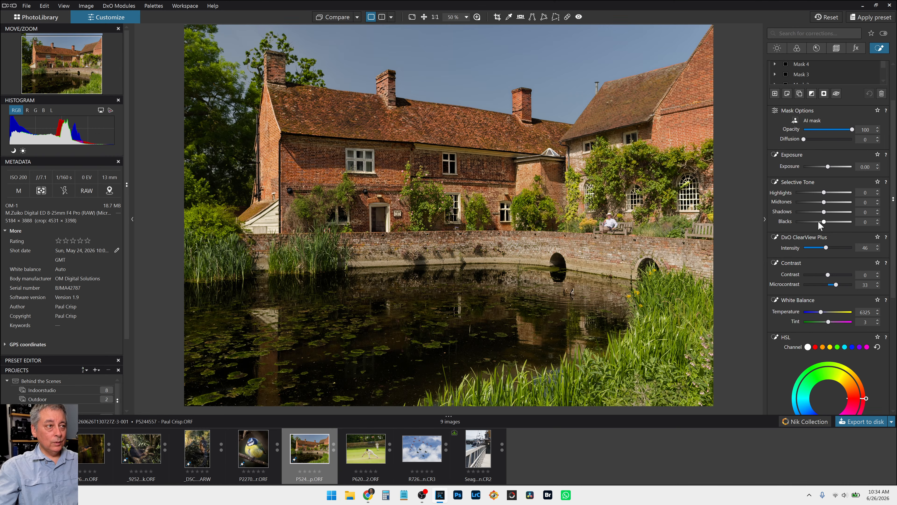
left_click(509, 249)
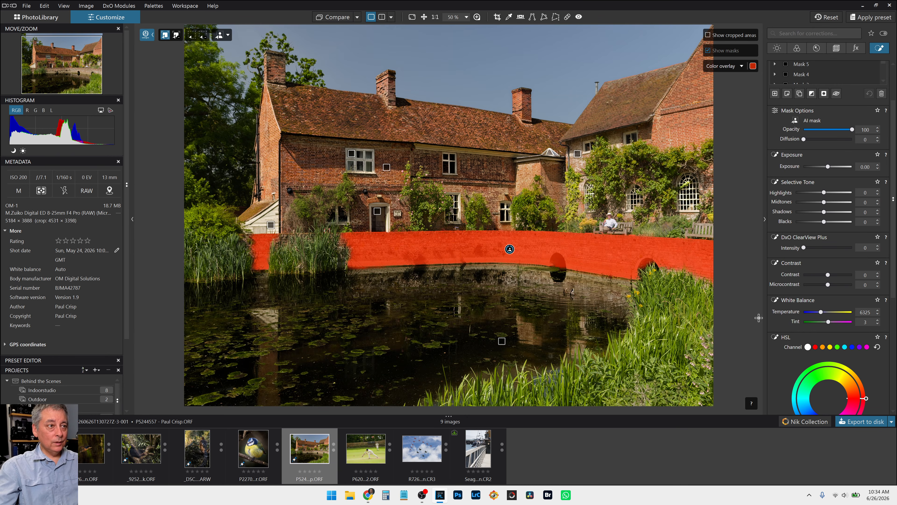
scroll(795, 295, "up", 1)
key("Delete")
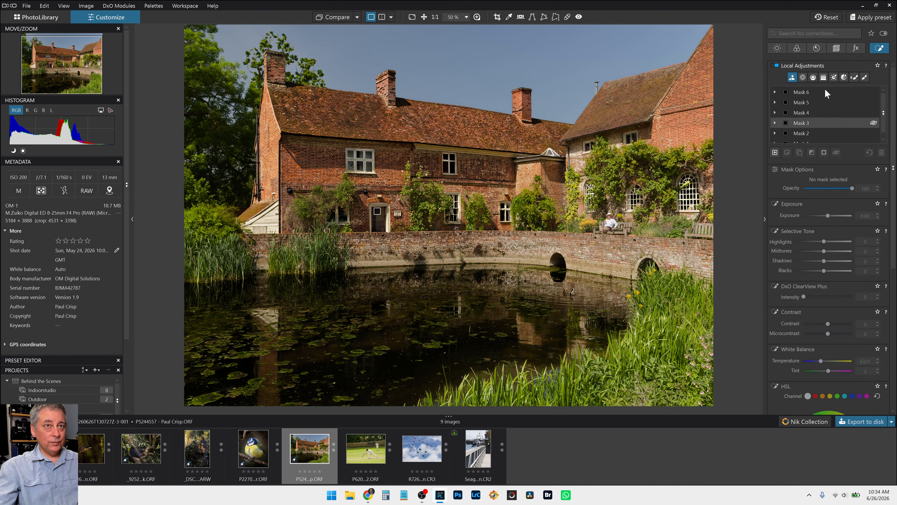
- Extend the brick house mask with AI selections of the bridge wall and the neighbouring building's gable, upper facade and roof
left_click(833, 92)
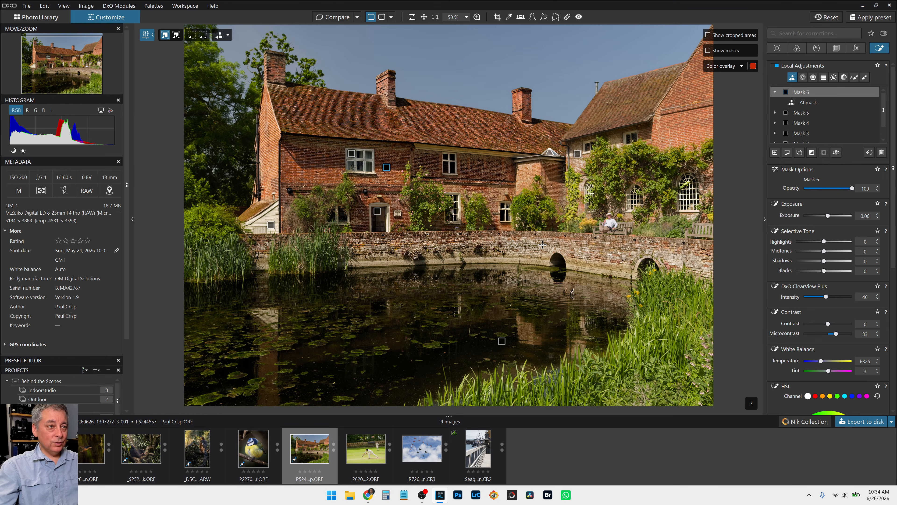
left_click(555, 245)
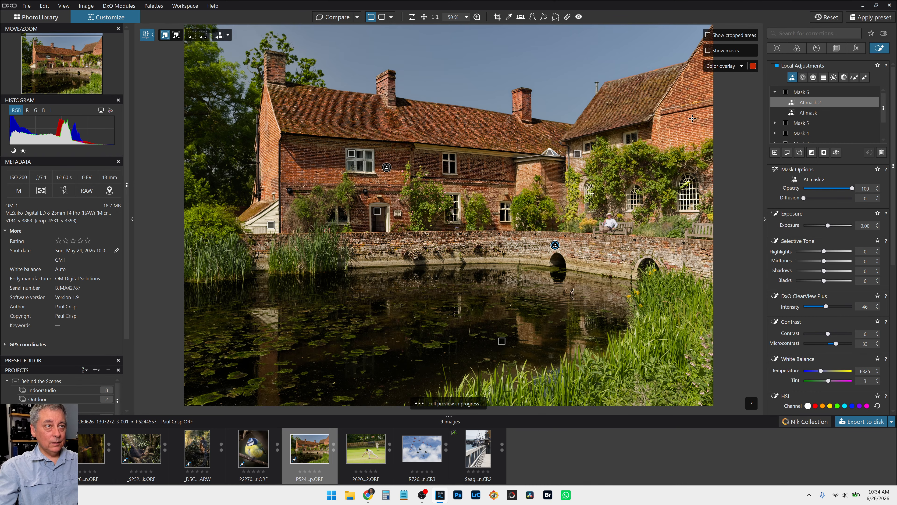
left_click(663, 118)
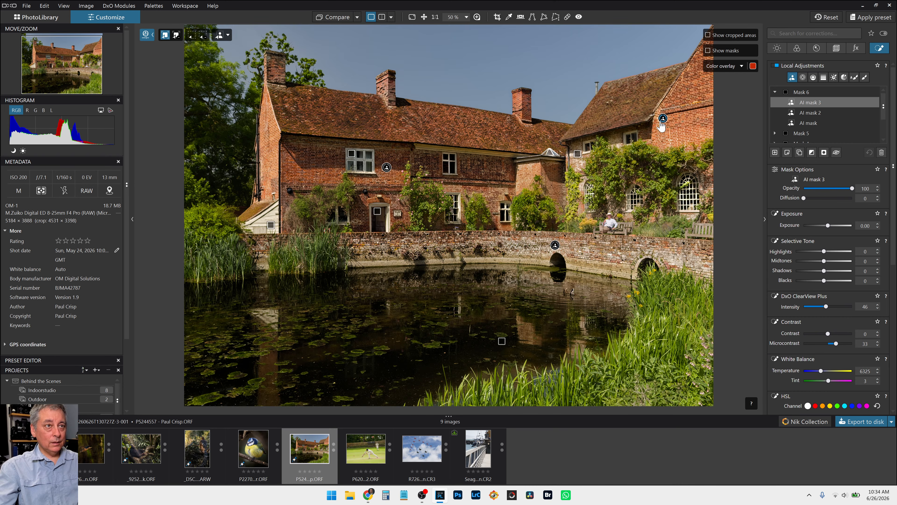
left_click(617, 137)
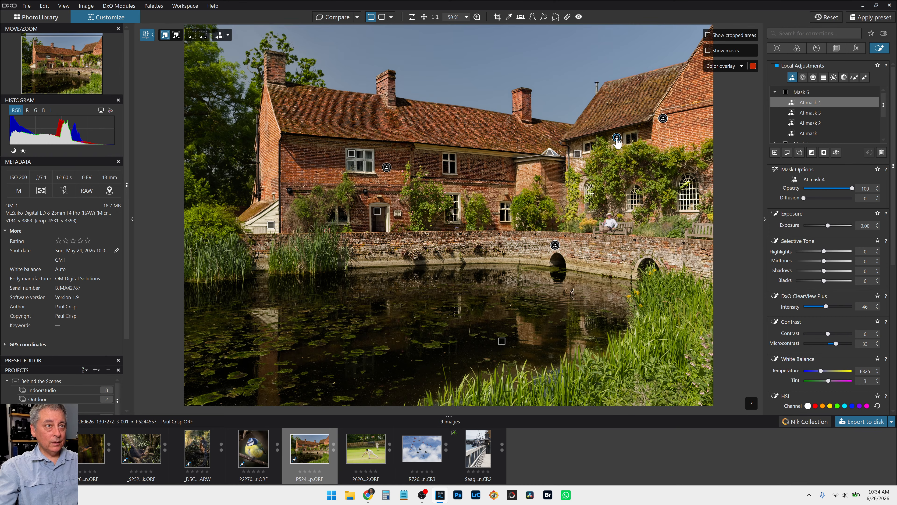
left_click(622, 112)
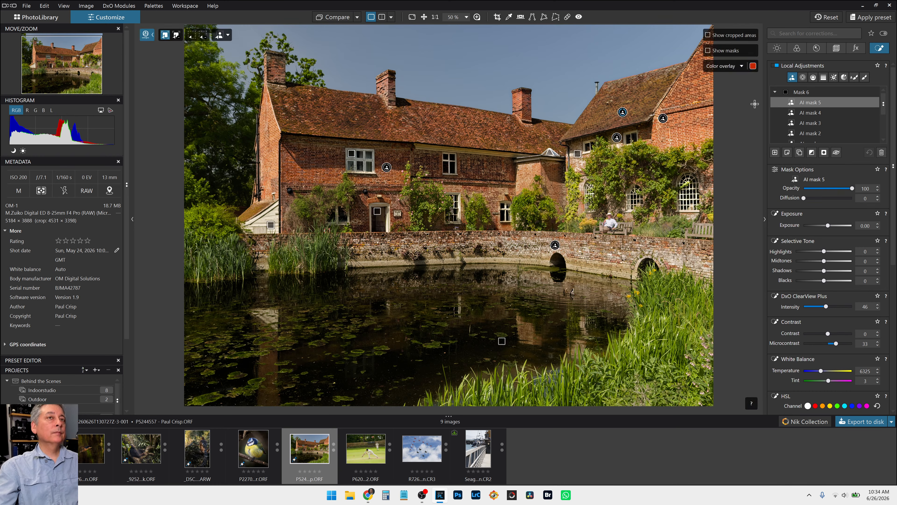
mouse_move(788, 98)
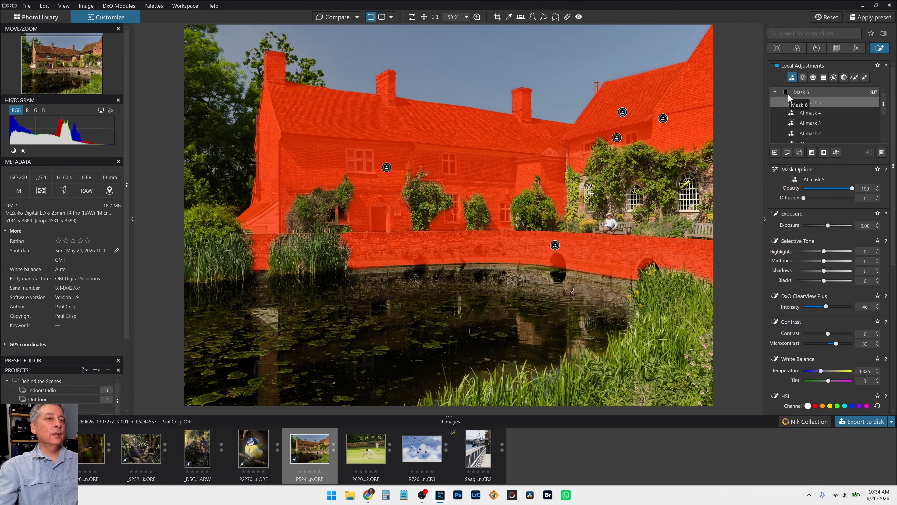
- Add AI selections beside the arched windows and on the main house's large upper window, finishing with the whole Mask 6 selected
left_click(707, 179)
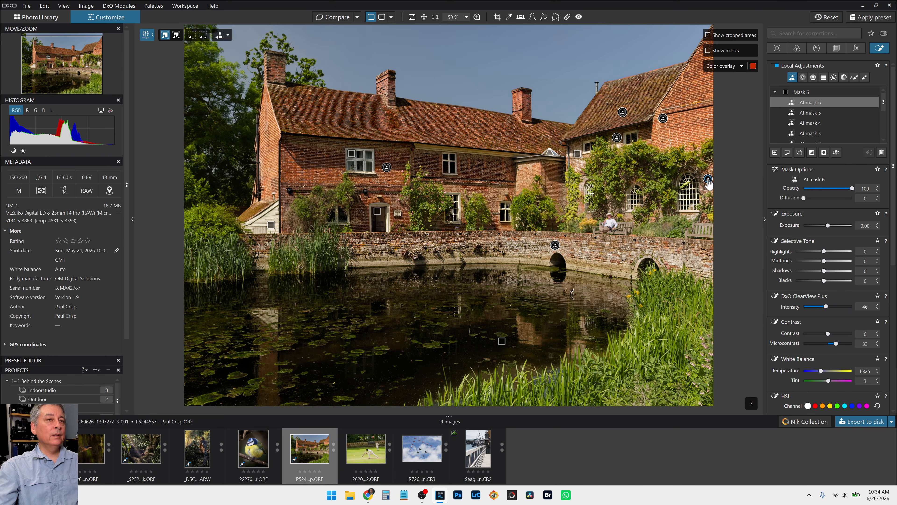
mouse_move(825, 104)
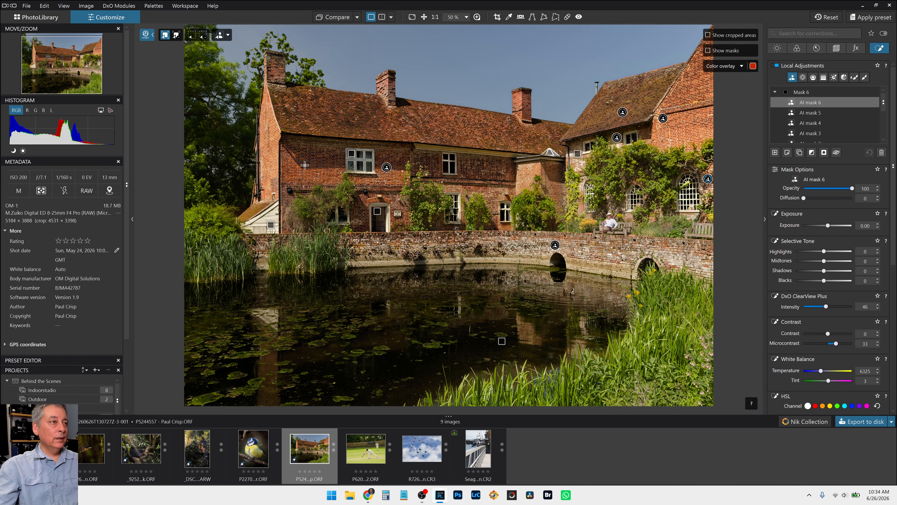
left_click(359, 160)
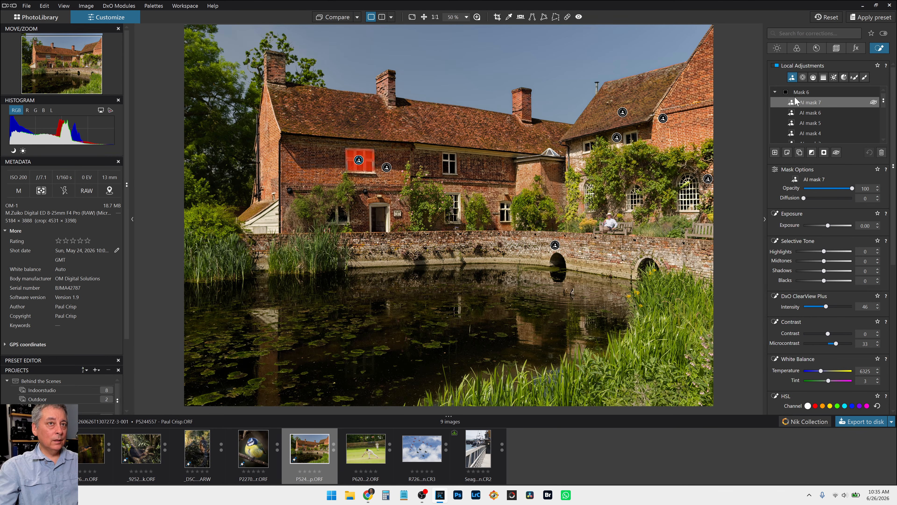
left_click(359, 160)
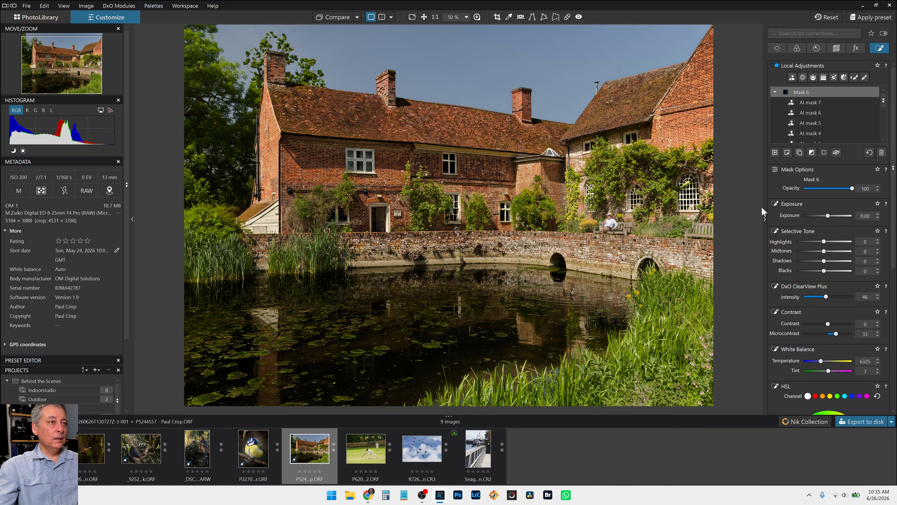
- Compare the edited photo with its uncorrected version, ending on the edited view
left_click(328, 18)
left_click(328, 19)
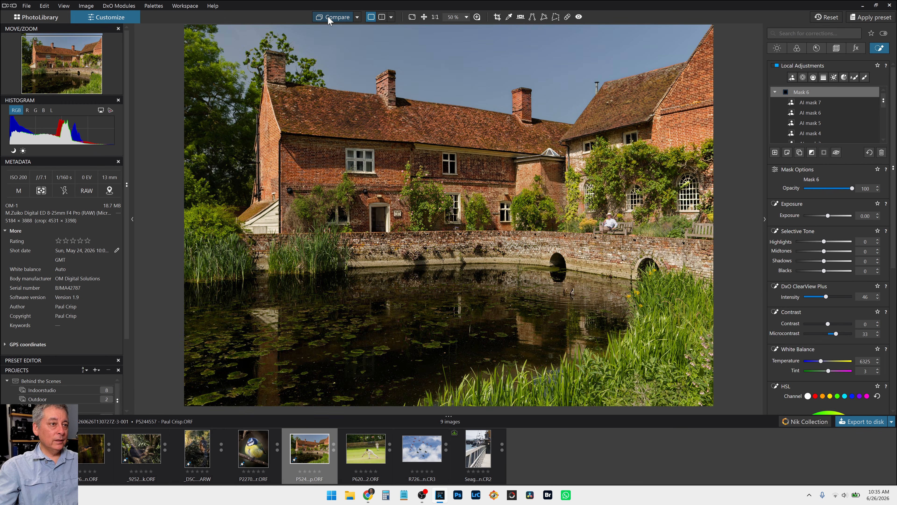
left_click(328, 19)
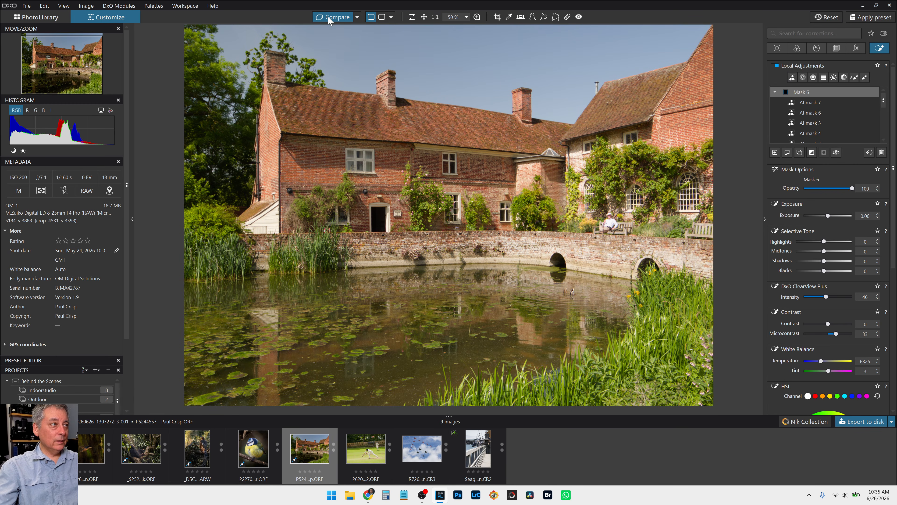
left_click(328, 20)
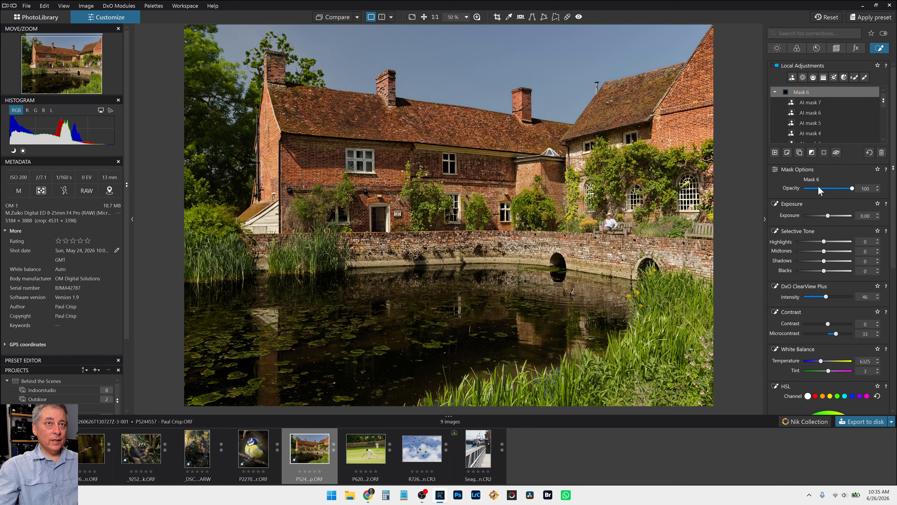
- Set the global Selective Tone to Highlights 18, Midtones -3, Shadows -22 and Blacks -35
left_click(777, 48)
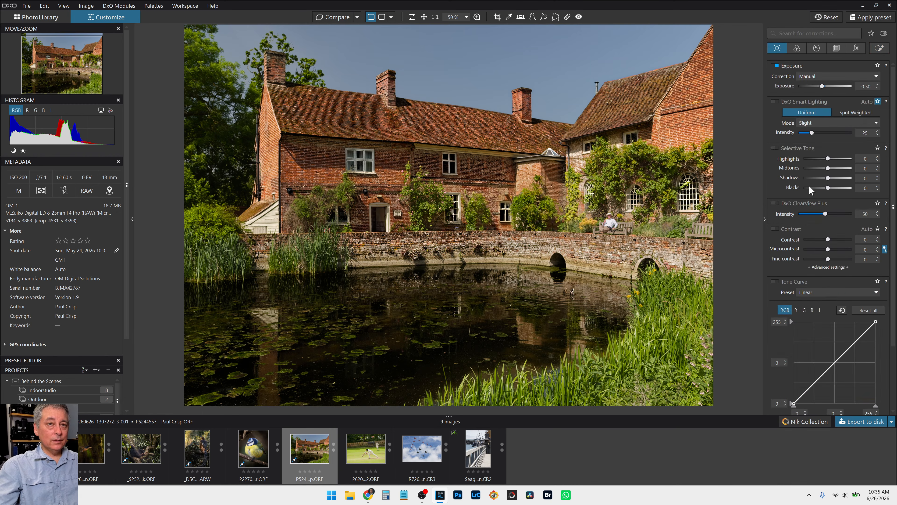
left_click(821, 188)
left_click_drag(822, 188, 820, 188)
left_click(822, 177)
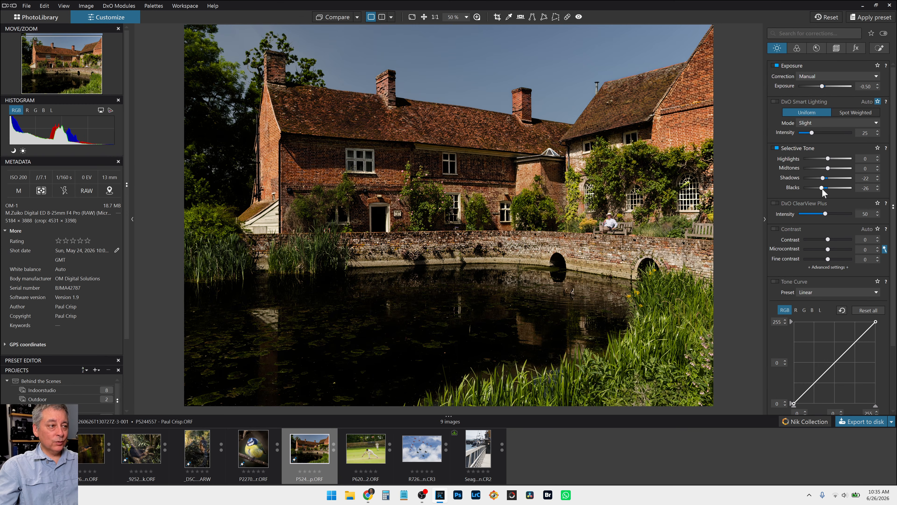
left_click_drag(820, 189, 819, 188)
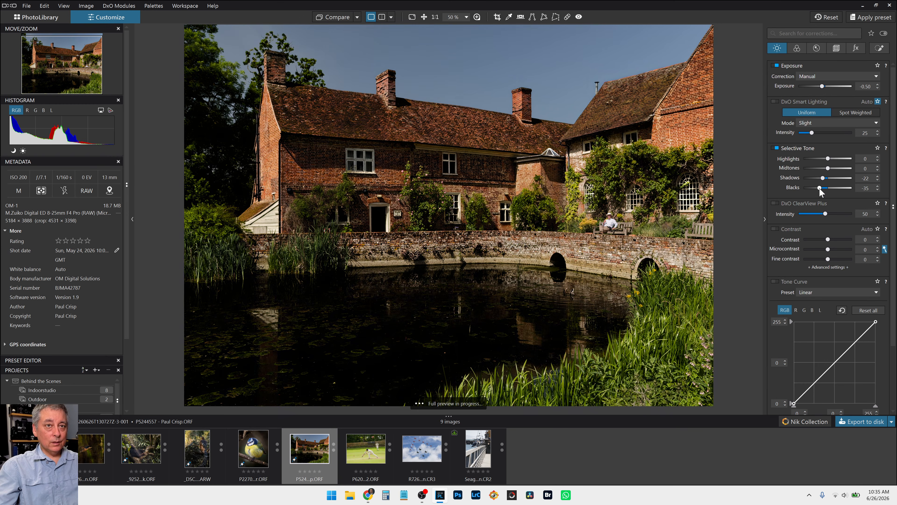
left_click_drag(828, 158, 833, 163)
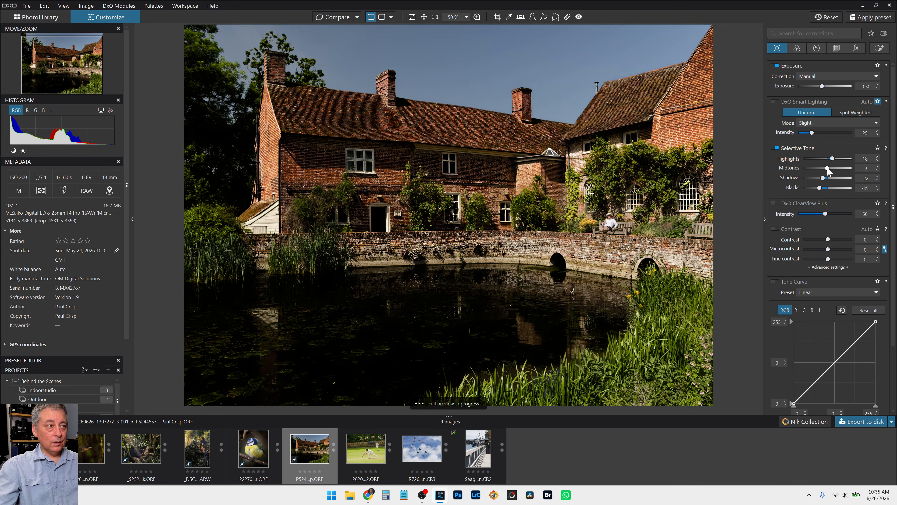
- Select the pond's AI mask and set its Shadows to 1 and Blacks to -10
left_click(874, 52)
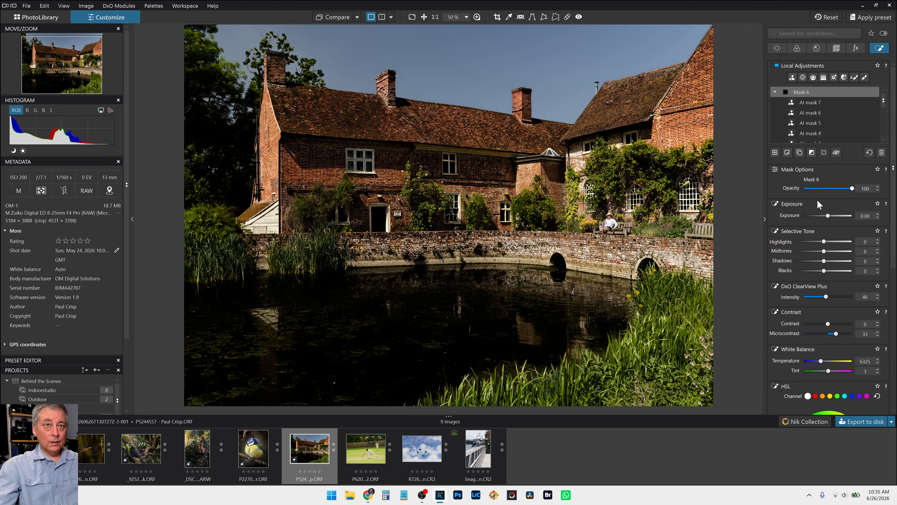
scroll(813, 134, "down", 3)
left_click(813, 138)
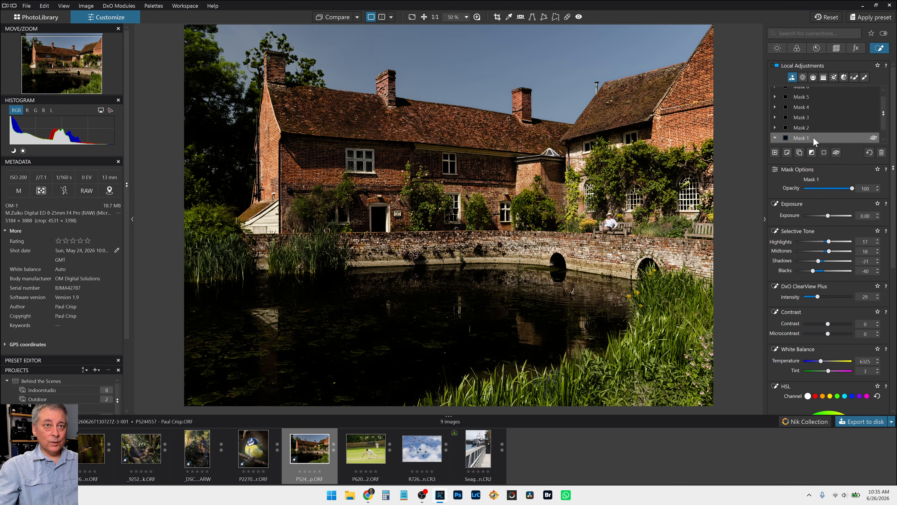
scroll(810, 142, "down", 1)
left_click(809, 137)
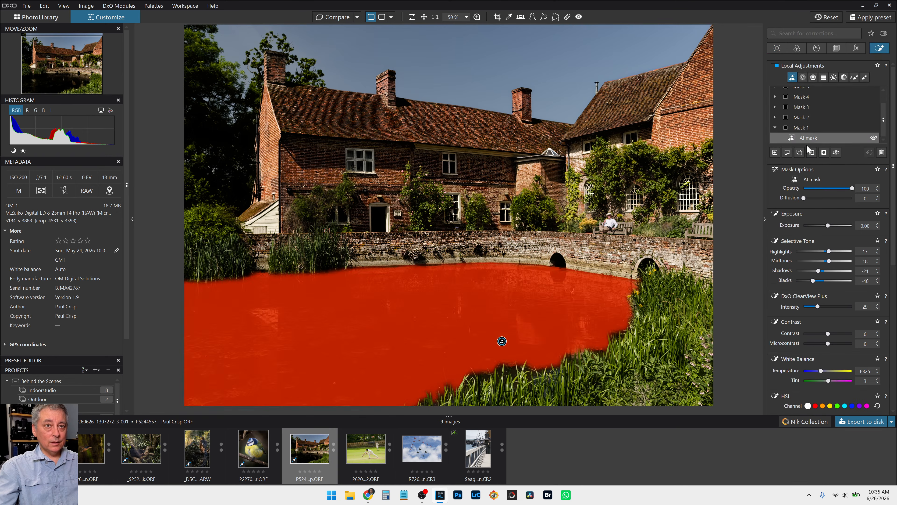
left_click_drag(812, 280, 817, 280)
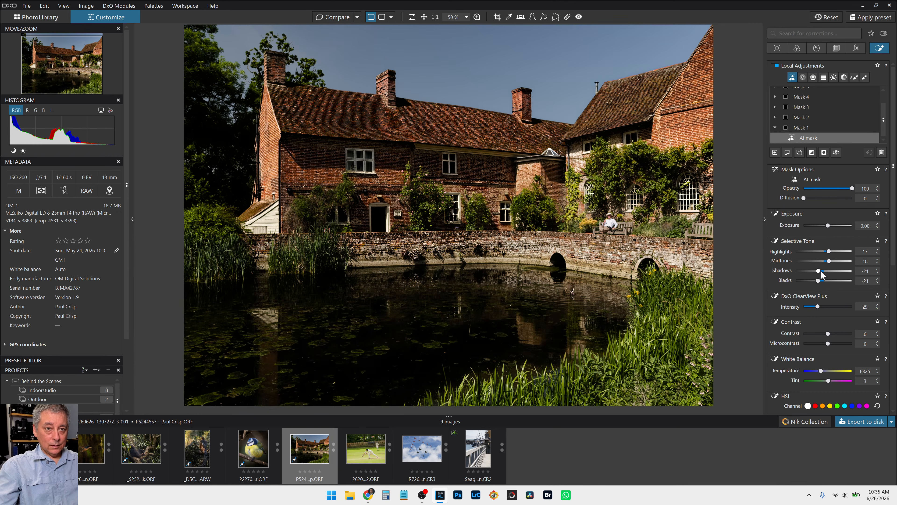
left_click_drag(818, 280, 820, 281)
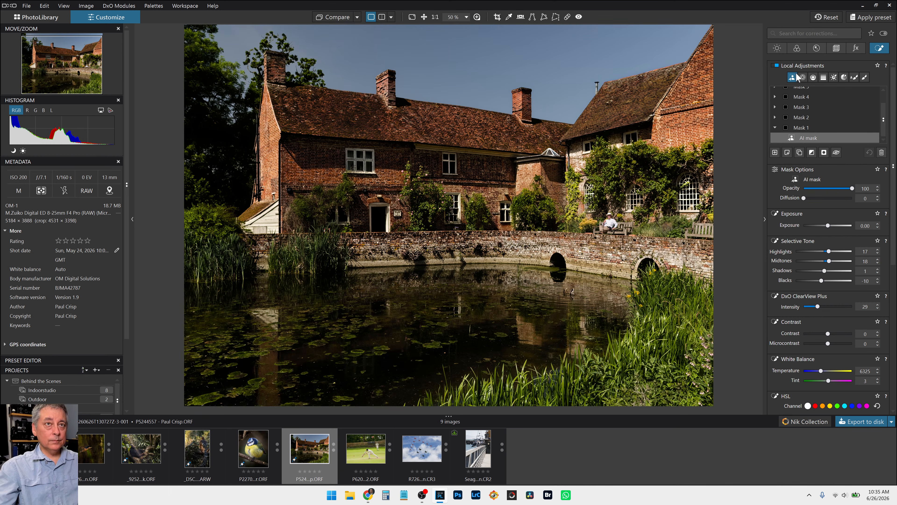
- Select the whole brickwork mask, Mask 6, and cool its White Balance Temperature to 5350
scroll(825, 125, "up", 2)
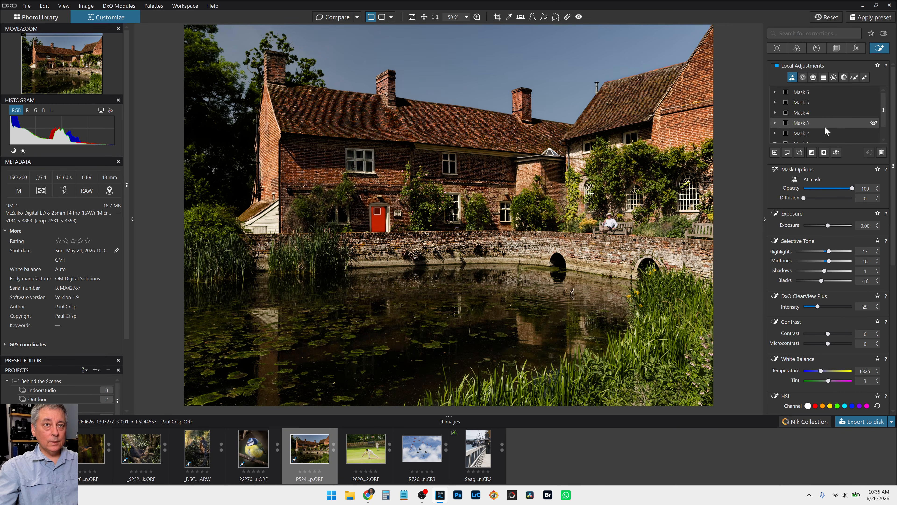
left_click(817, 93)
scroll(830, 279, "down", 3)
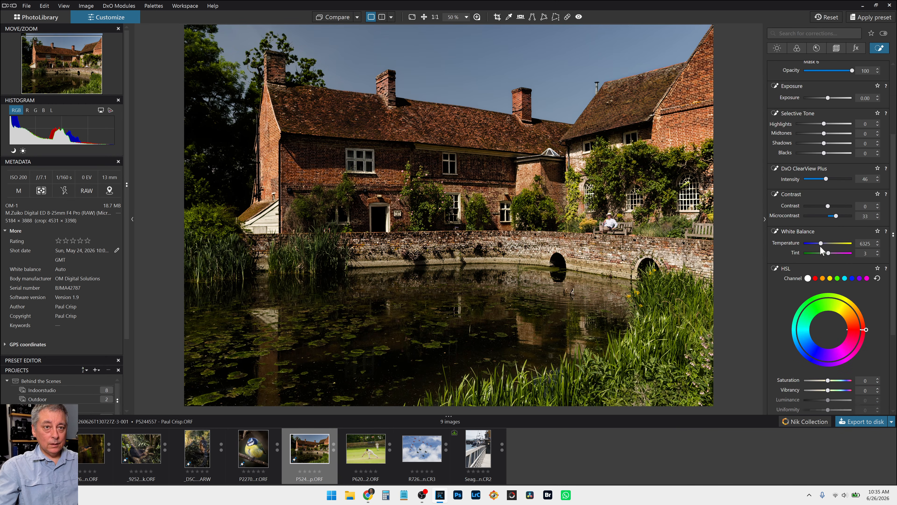
left_click_drag(820, 244, 818, 244)
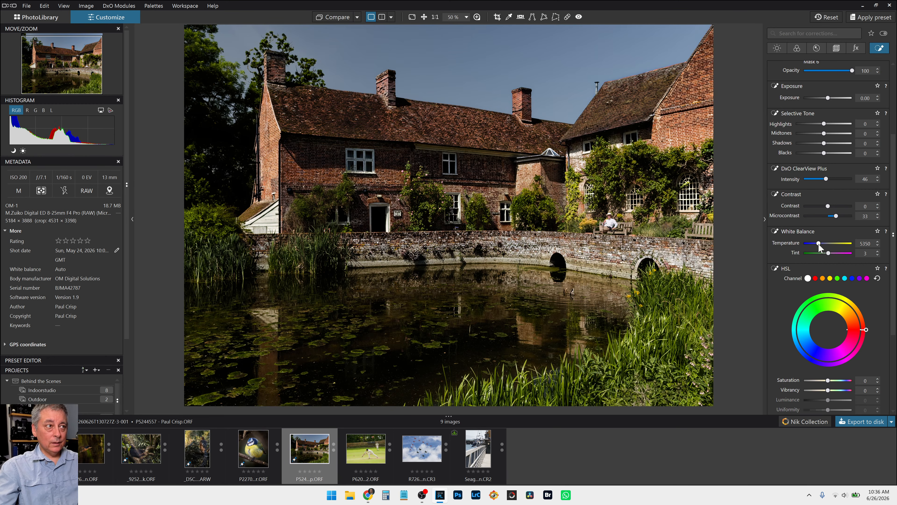
scroll(800, 226, "up", 3)
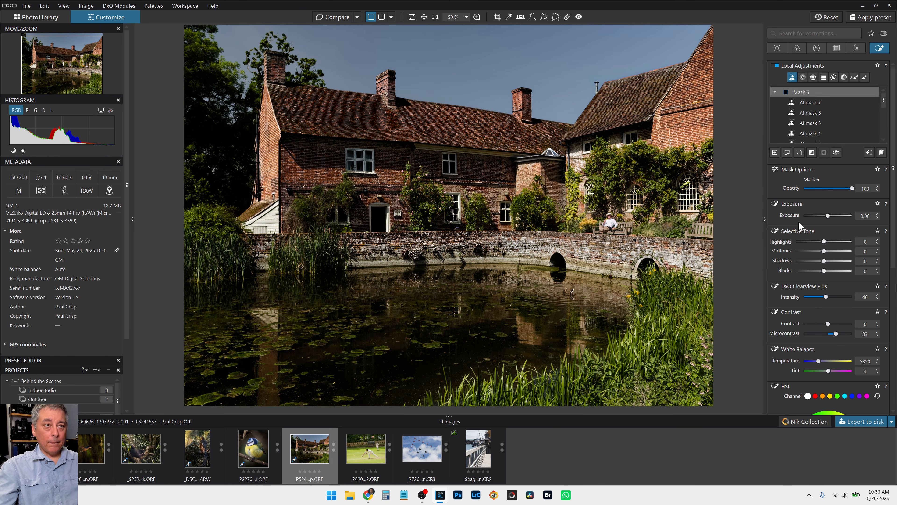
- Select Mask 2's control point on the right-hand house and set its Temperature to 8515, Chroma to 40 and Luma to 45
scroll(809, 109, "down", 2)
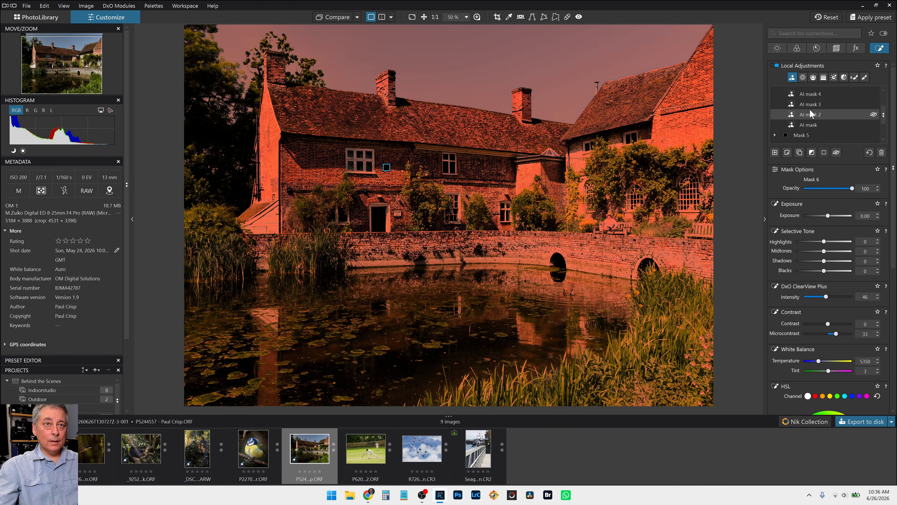
scroll(809, 110, "down", 1)
left_click(807, 115)
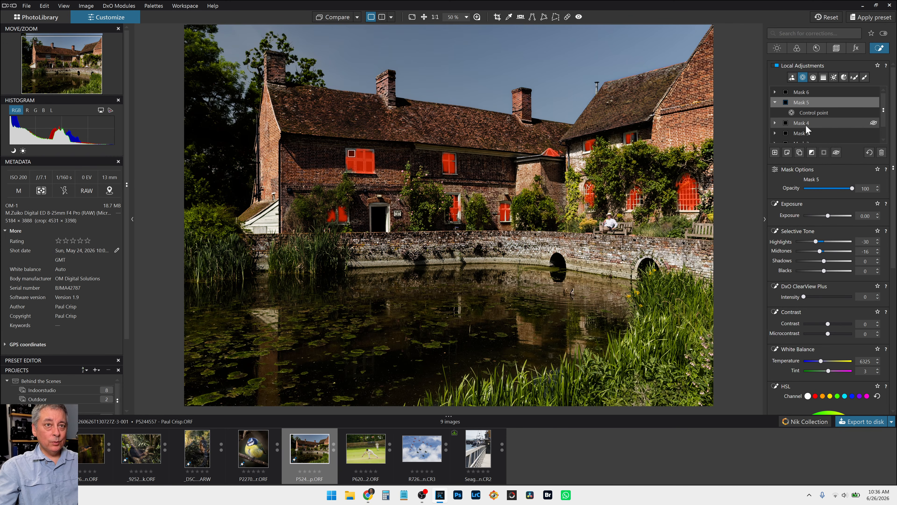
scroll(805, 124, "down", 1)
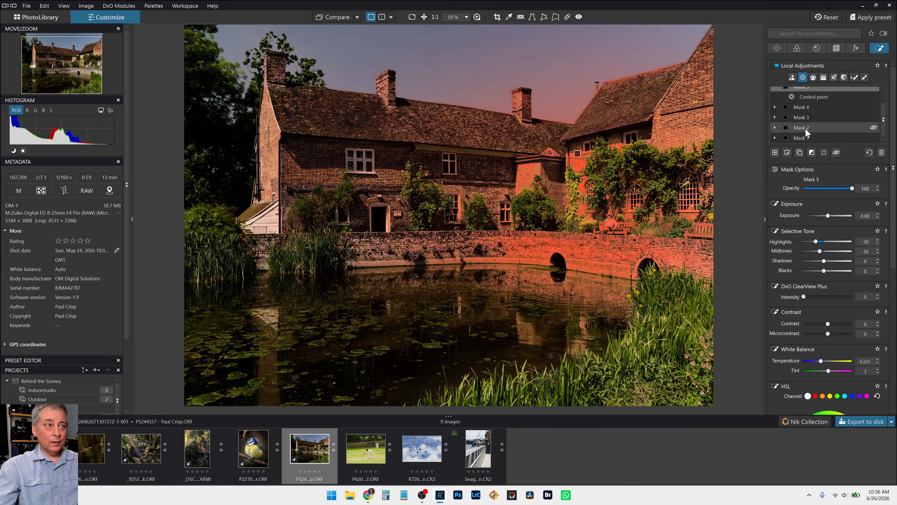
left_click(805, 130)
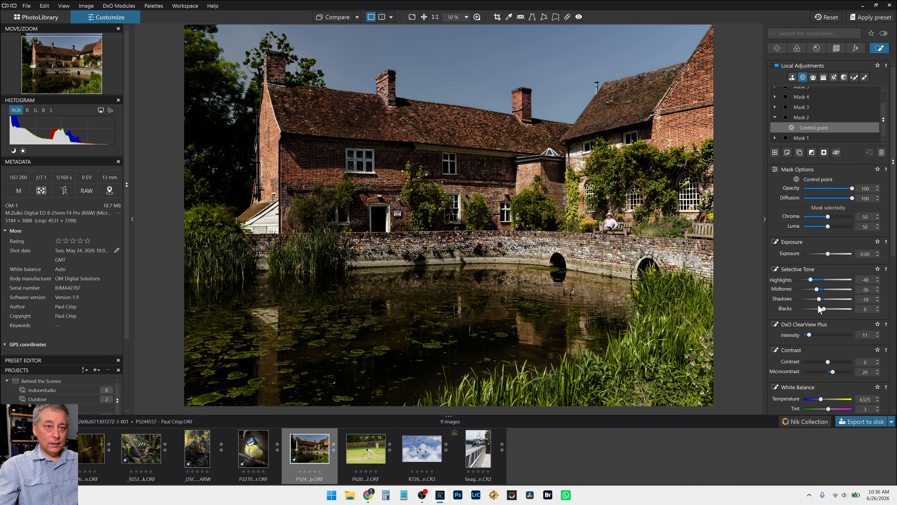
scroll(817, 304, "down", 2)
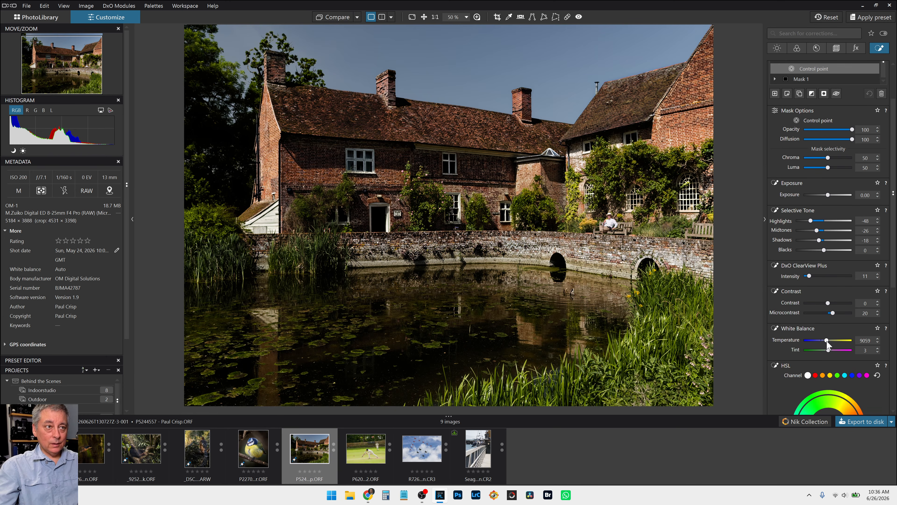
left_click_drag(827, 340, 825, 341)
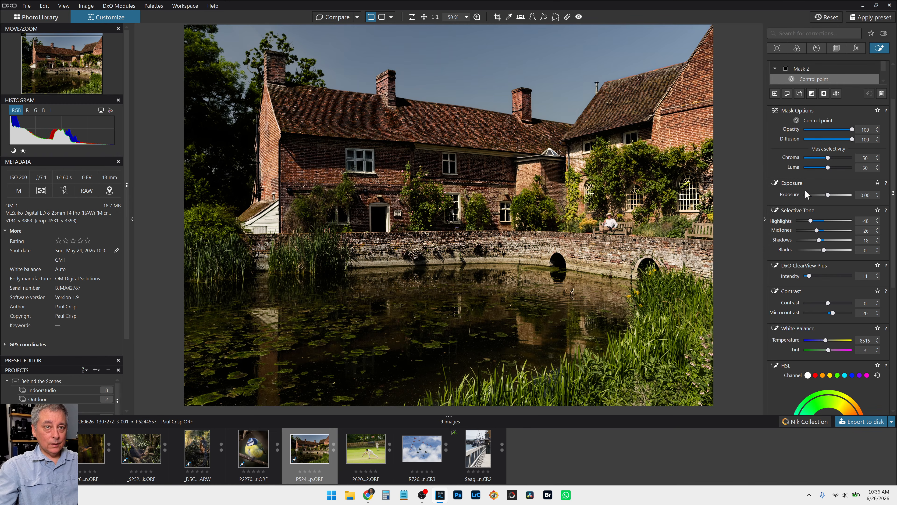
scroll(805, 194, "up", 2)
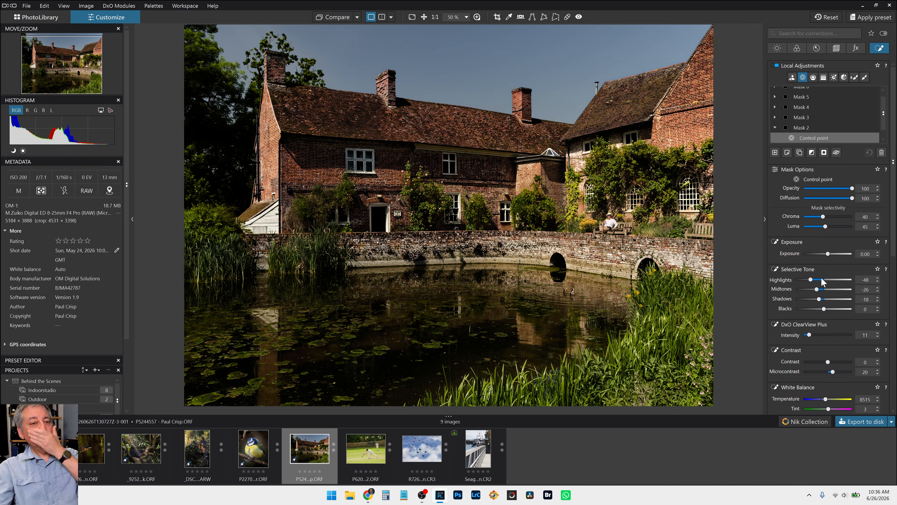
- Warm Mask 2's control point to a Temperature of 11254, and undo a trial control point on the main house's left gable
scroll(827, 353, "down", 1)
left_click(829, 359)
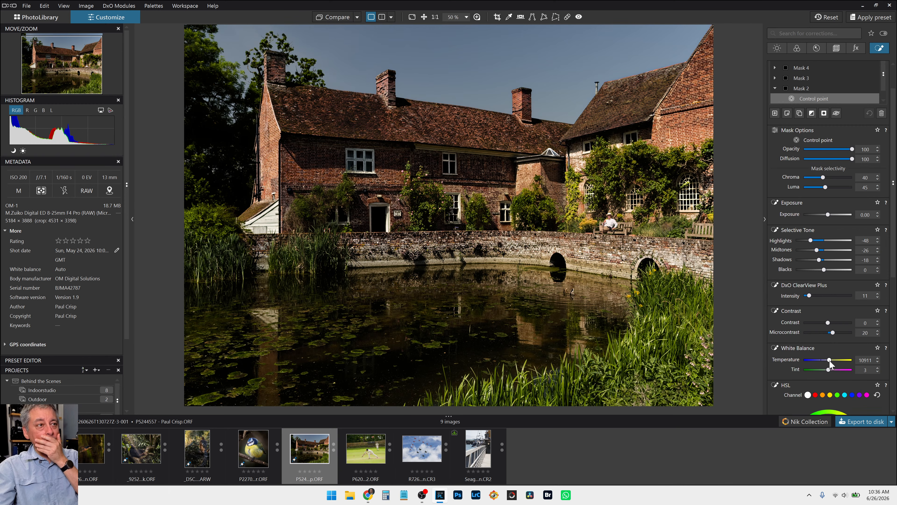
left_click_drag(831, 360, 829, 361)
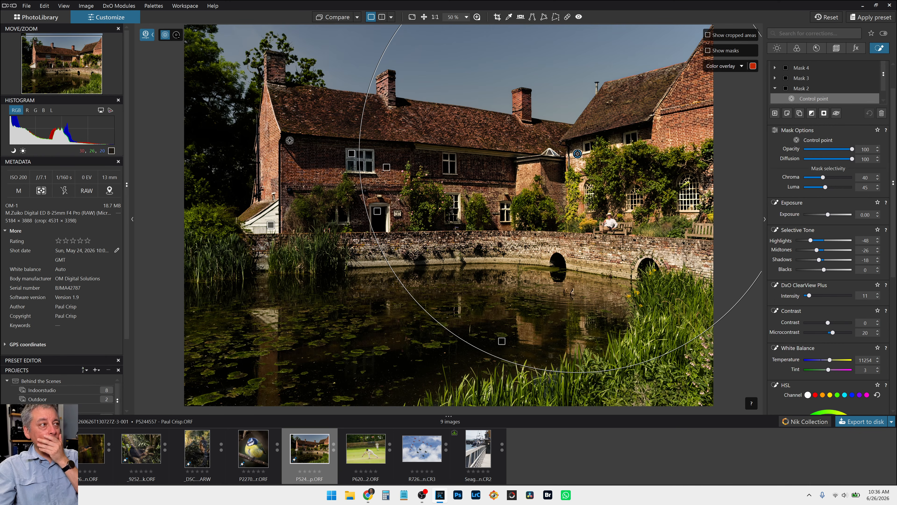
left_click(264, 141)
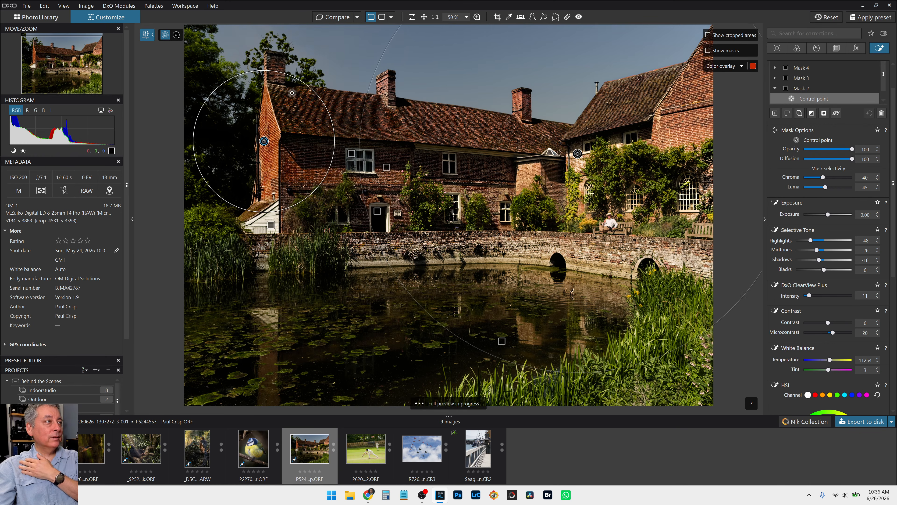
key("ctrl+z")
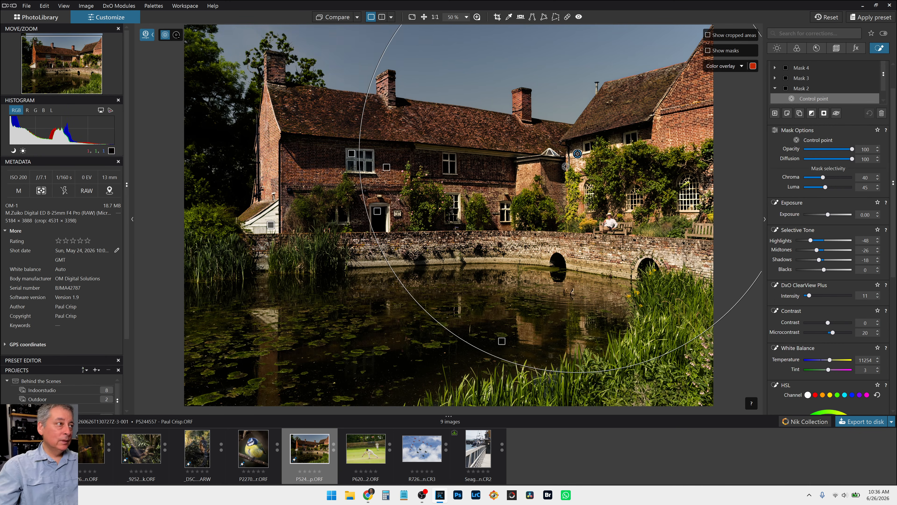
- Set Mask 2's control point to Highlights -38, Midtones -21 and Shadows -12, with its mask Opacity at 90
scroll(819, 245, "up", 1)
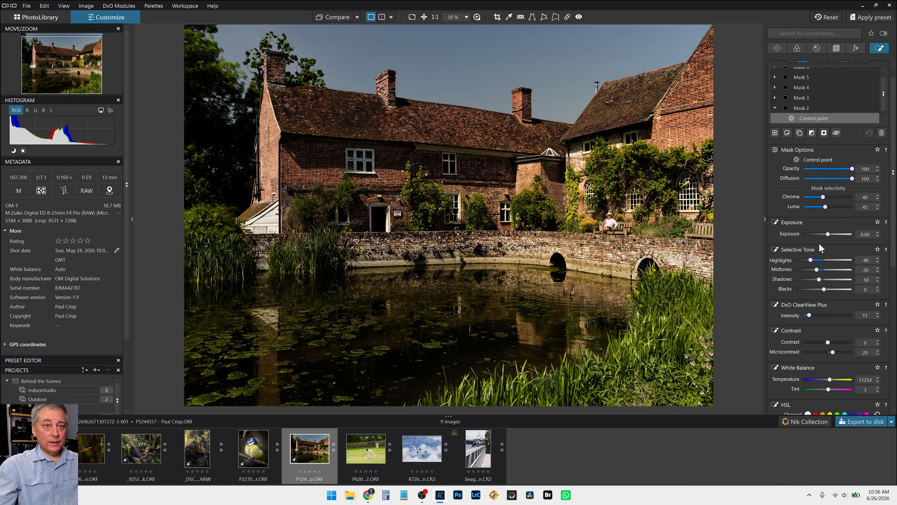
left_click_drag(812, 260, 823, 279)
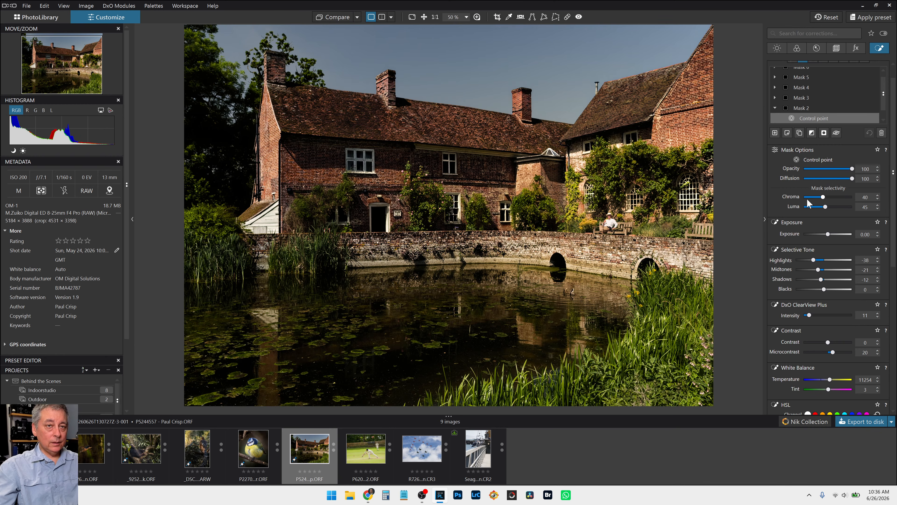
left_click(831, 170)
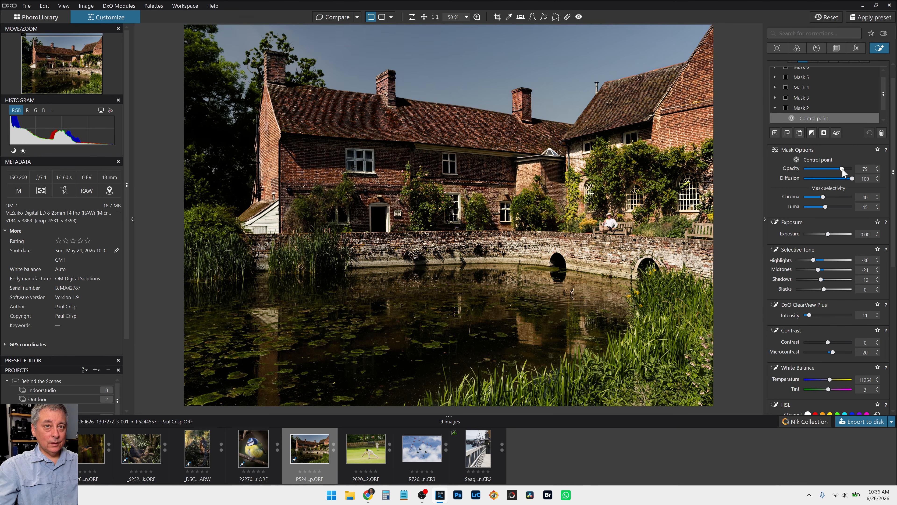
left_click_drag(836, 169, 844, 169)
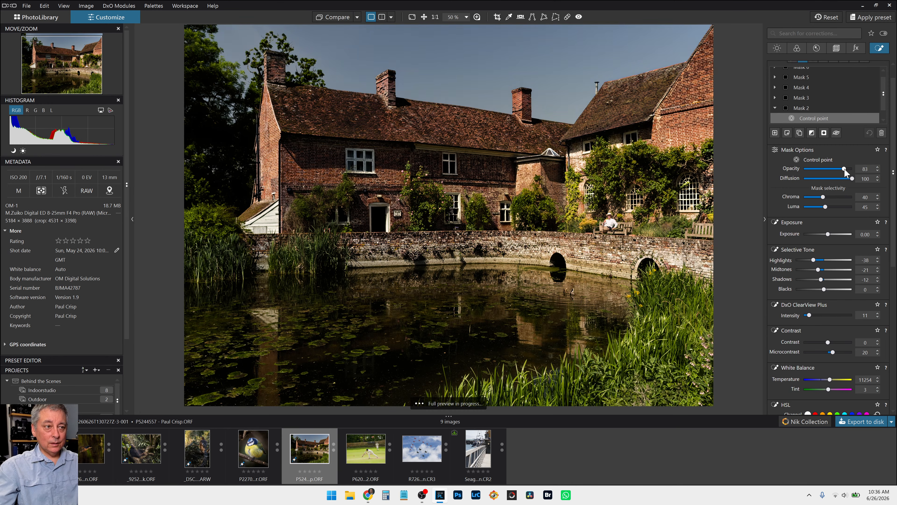
scroll(617, 239, "down", 1)
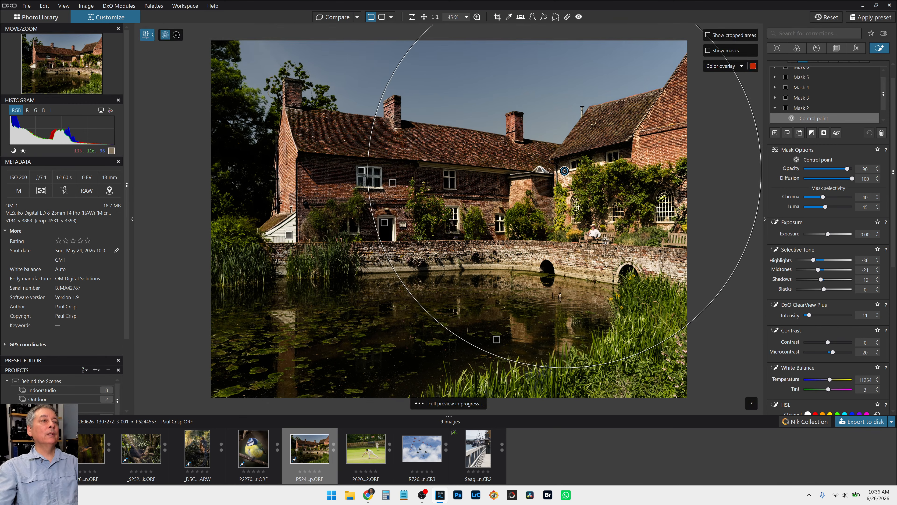
key("Escape")
scroll(609, 243, "down", 1)
scroll(532, 224, "up", 1)
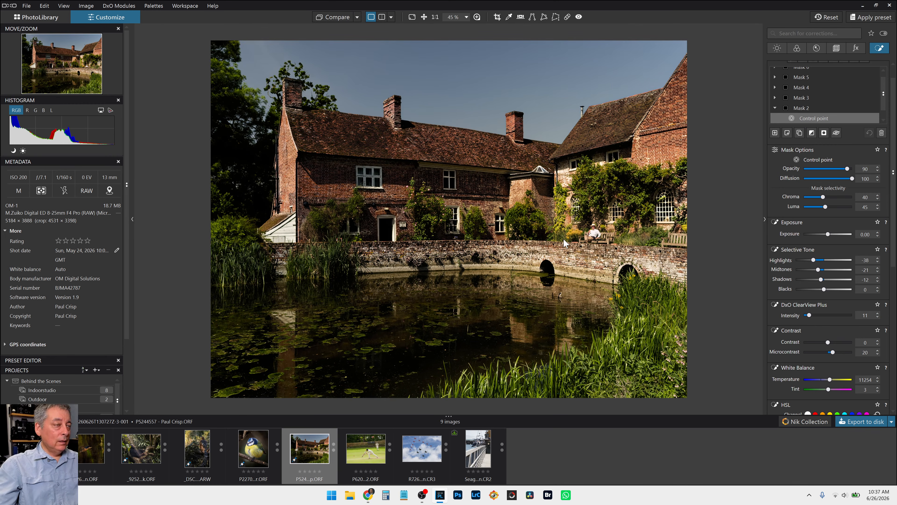
- Select Mask 6 and set its Microcontrast to 15, Contrast to 60 and ClearView Plus Intensity to 28
scroll(783, 168, "up", 1)
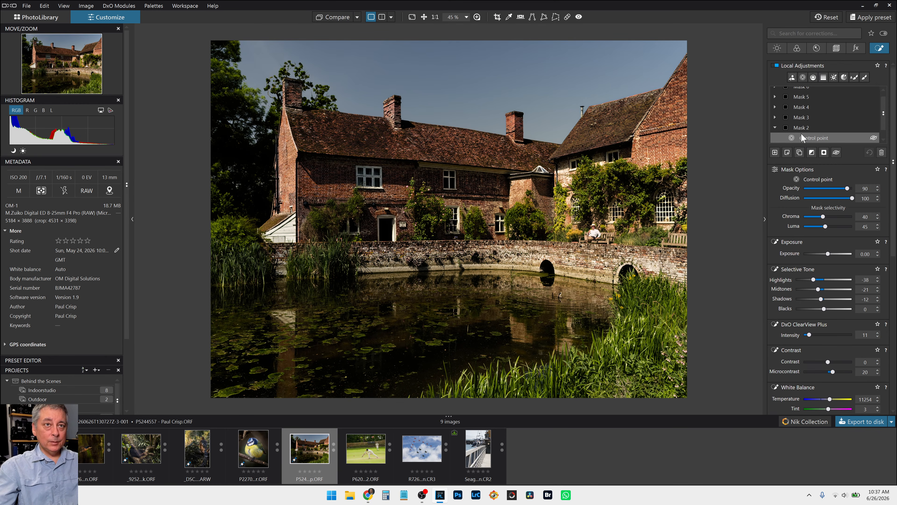
left_click(807, 93)
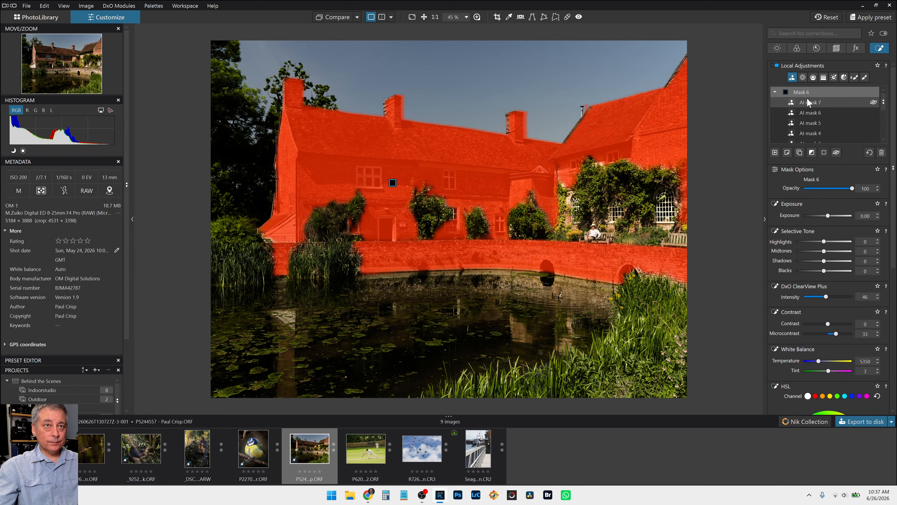
scroll(831, 288, "down", 2)
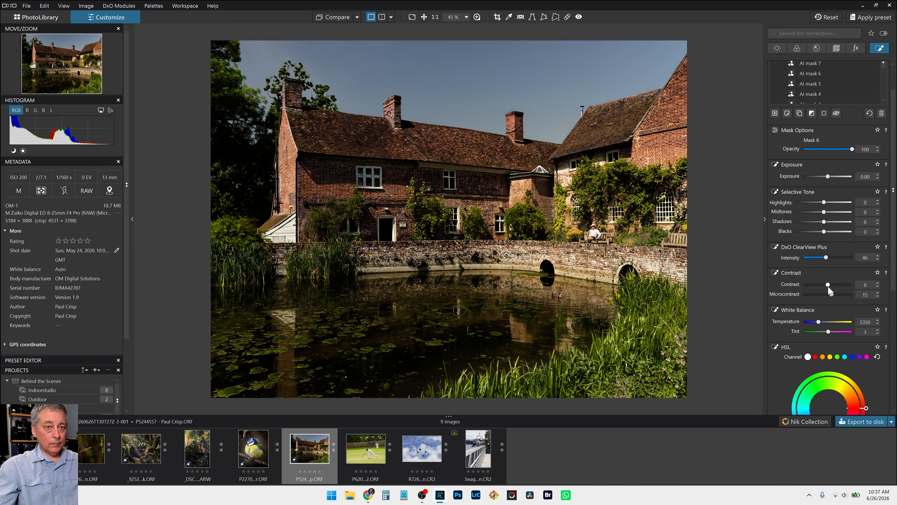
left_click_drag(828, 286, 842, 285)
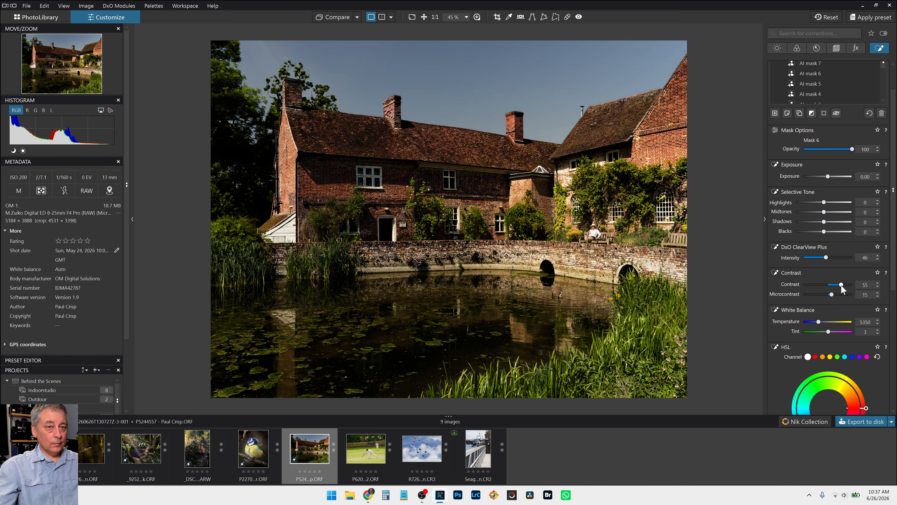
scroll(834, 214, "up", 2)
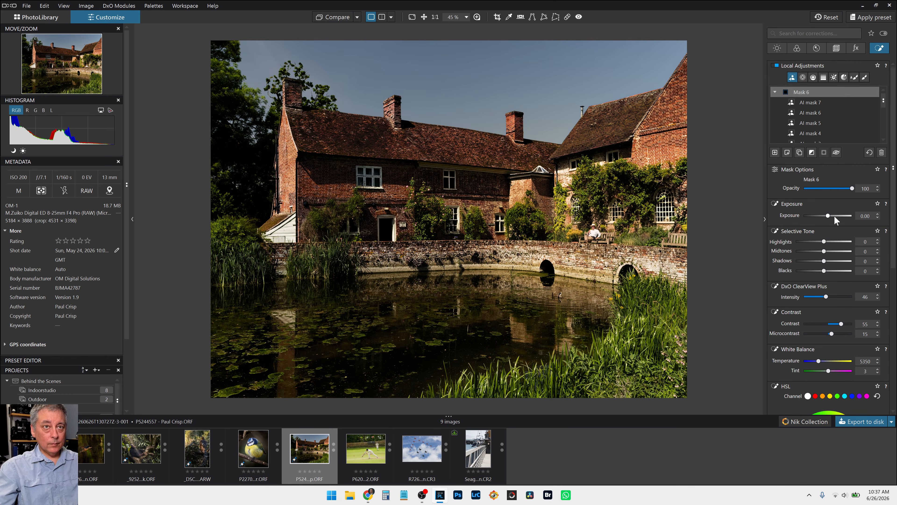
left_click_drag(815, 296, 814, 296)
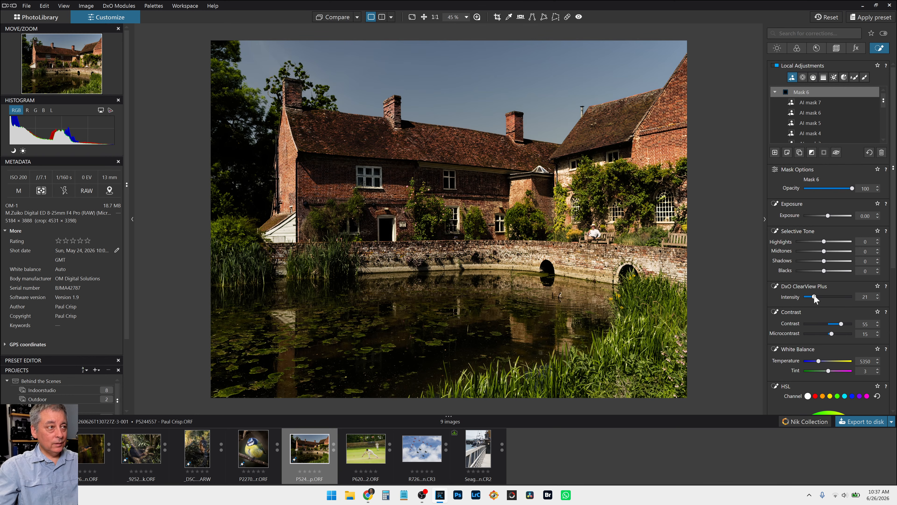
left_click_drag(830, 297, 841, 325)
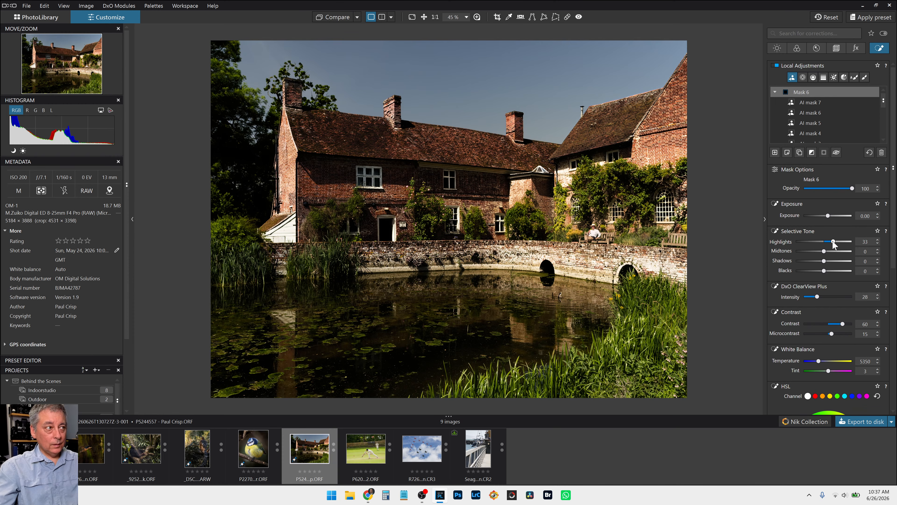
- Adjust Mask 6's Selective Tone to Midtones 2, Shadows 9 and Blacks 18, keeping Highlights at 0
left_click_drag(837, 242, 830, 241)
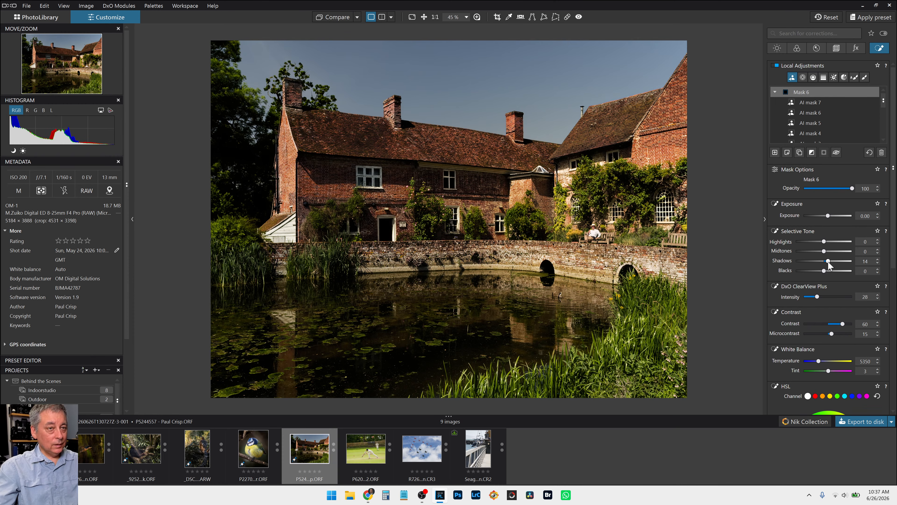
left_click_drag(824, 271, 828, 271)
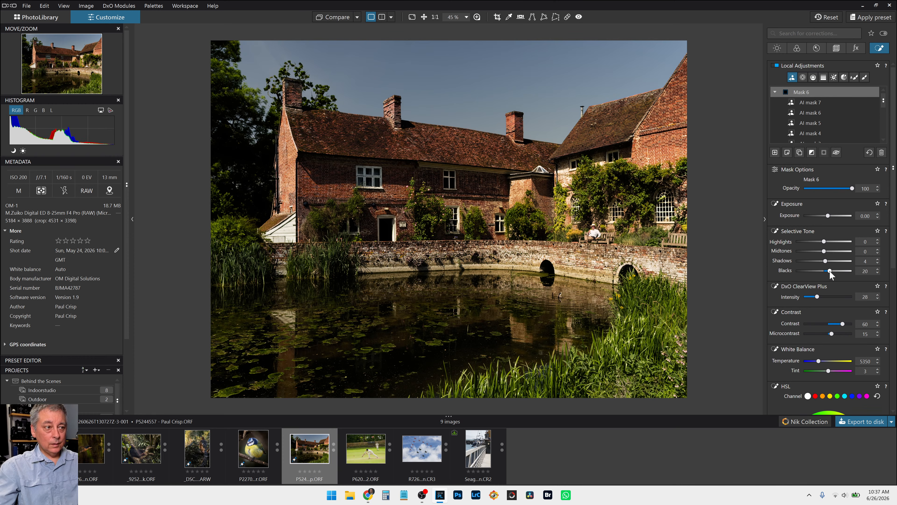
left_click_drag(829, 271, 828, 271)
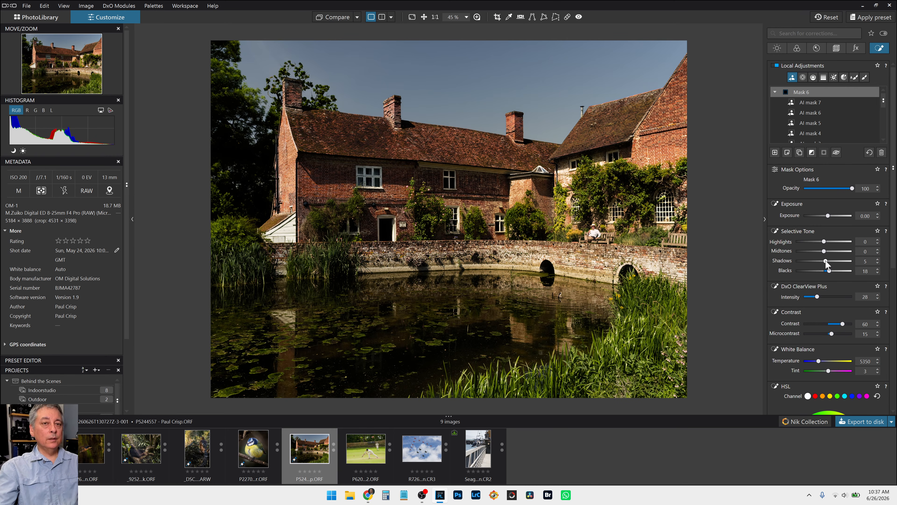
left_click_drag(824, 251, 825, 251)
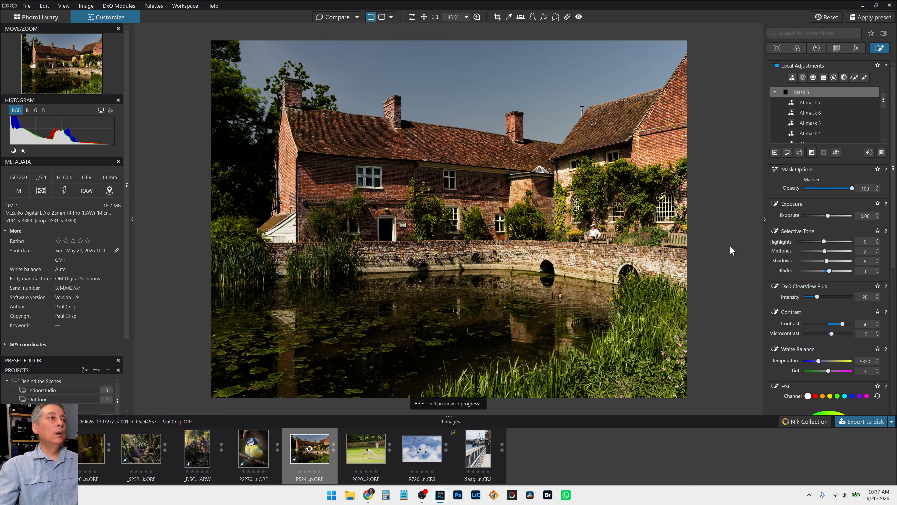
- Set the photo's global Exposure correction to -0.30 and return to the local adjustments
left_click(777, 48)
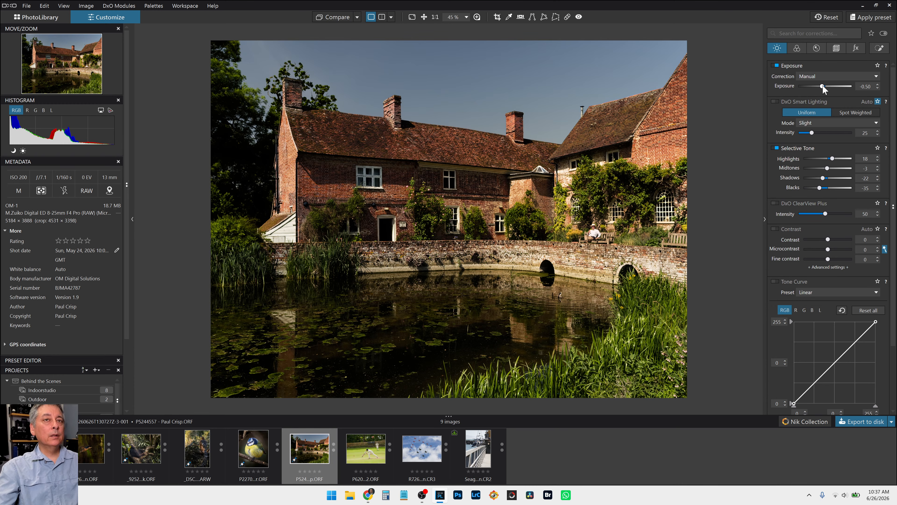
left_click_drag(822, 87, 824, 88)
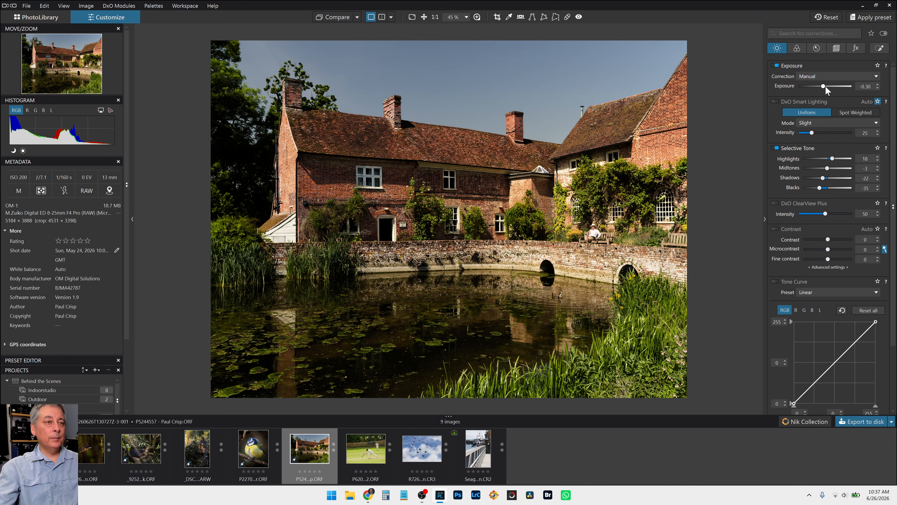
left_click(880, 48)
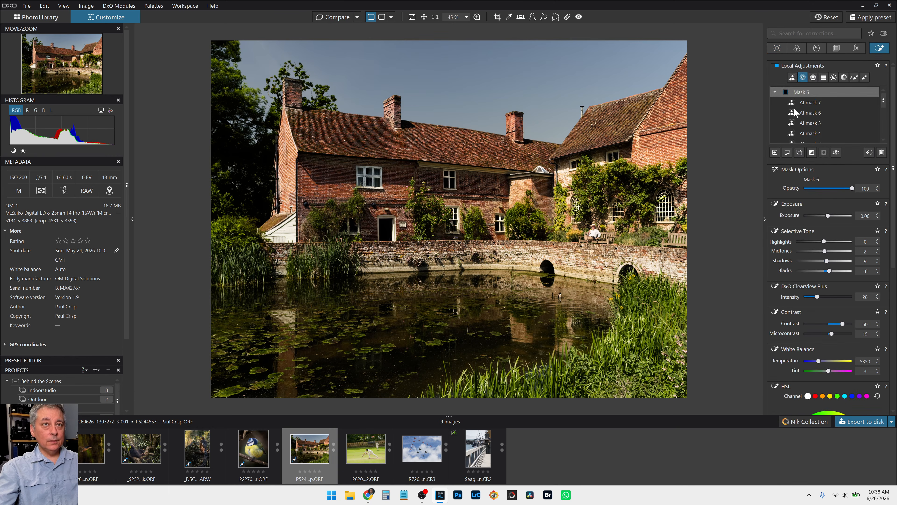
- Add a control point on the seated person behind the pond wall with Highlights -39, and set Mask 6's Temperature to 5825
left_click(596, 233)
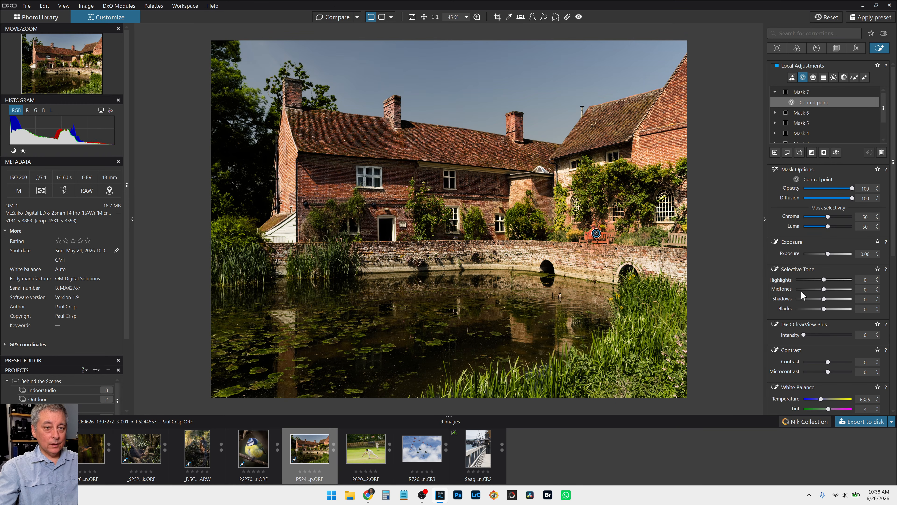
left_click(815, 280)
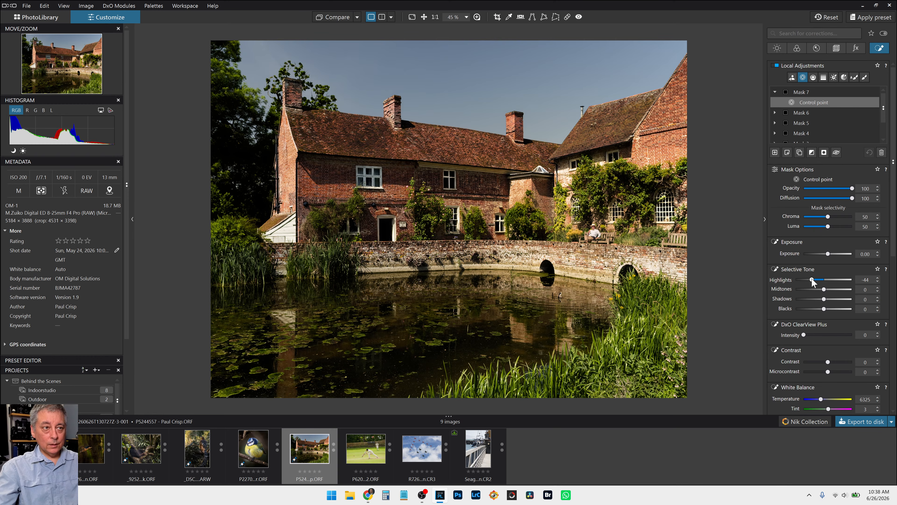
left_click_drag(812, 279, 814, 279)
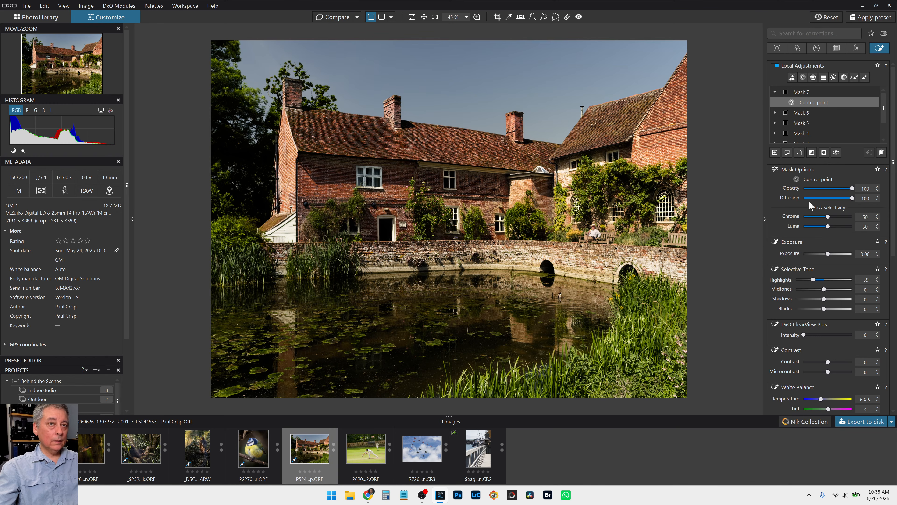
left_click(818, 114)
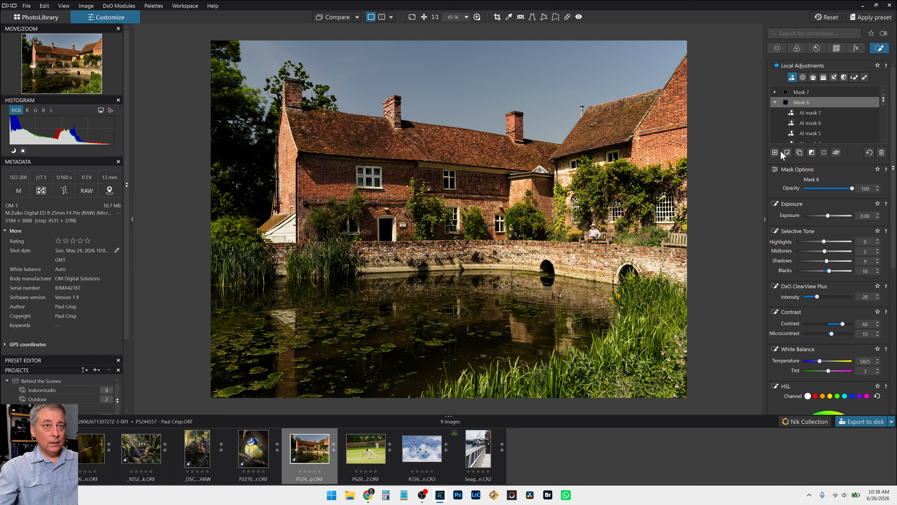
left_click(803, 78)
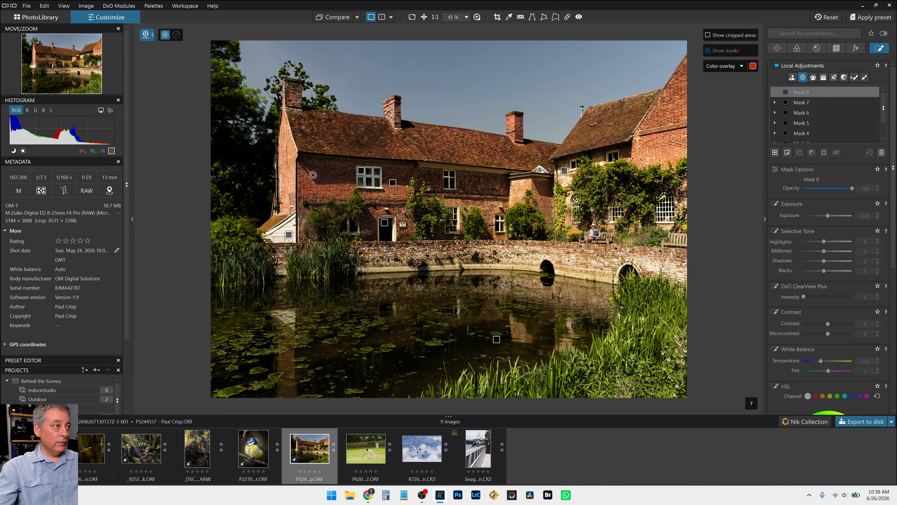
left_click(287, 164)
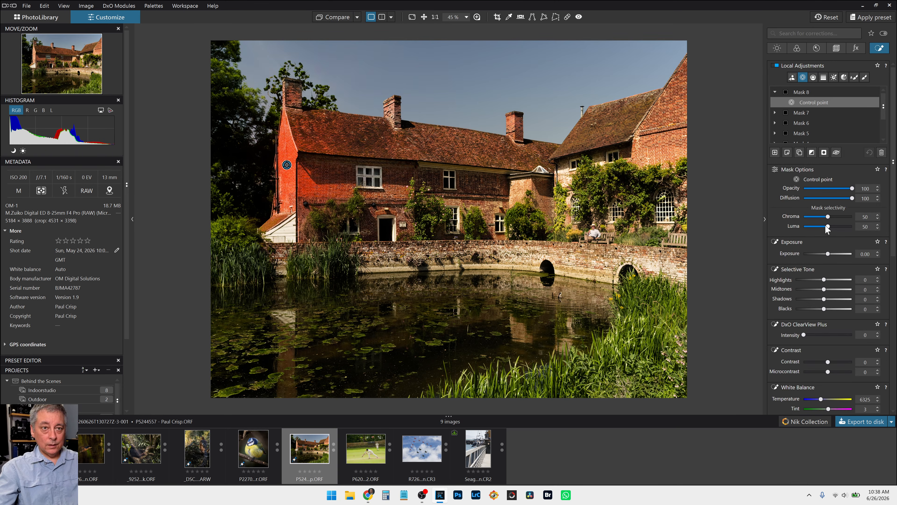
left_click_drag(828, 227, 829, 226)
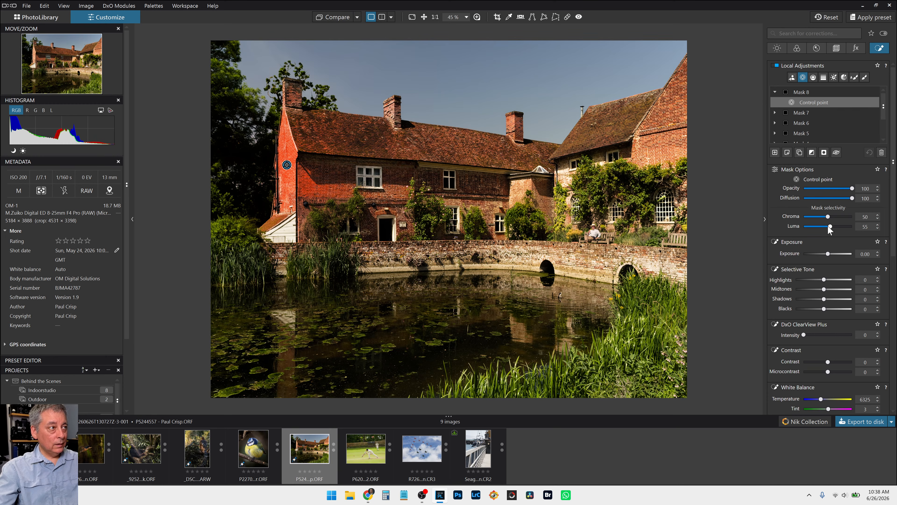
scroll(277, 173, "up", 3)
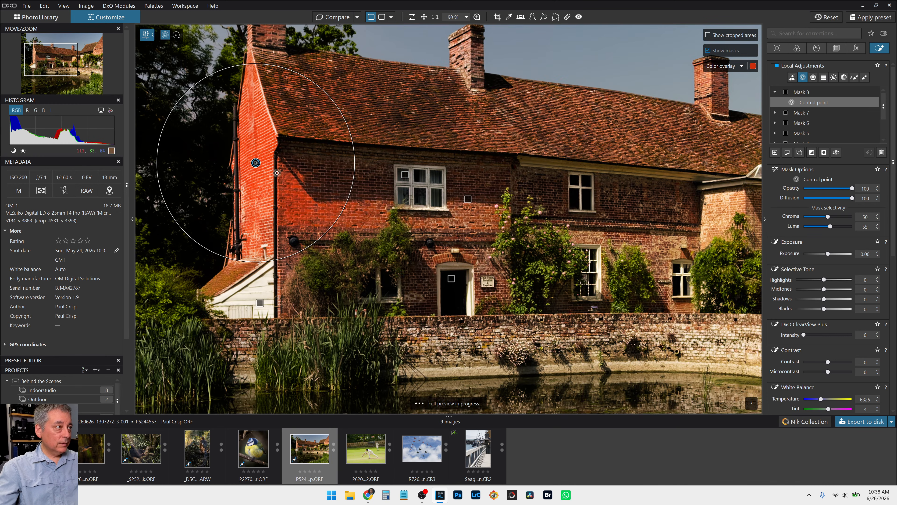
left_click_drag(255, 163, 249, 168)
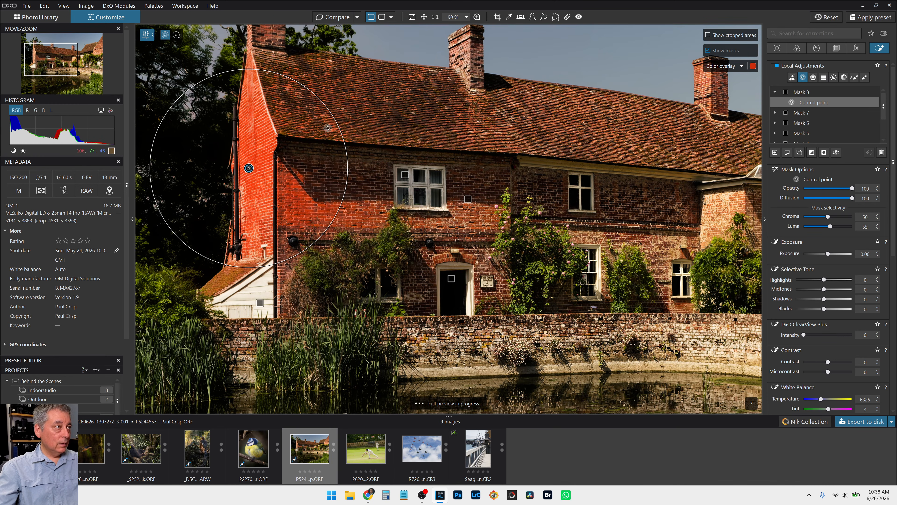
left_click_drag(328, 128, 306, 136)
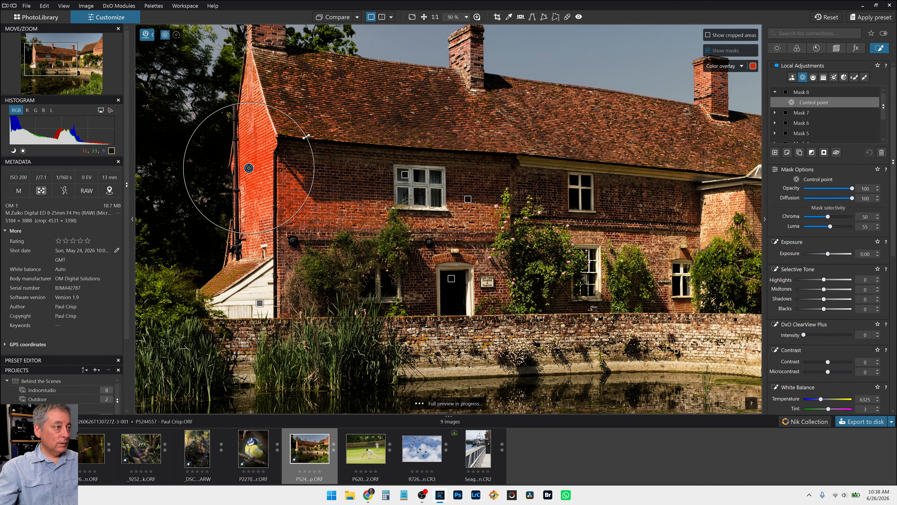
key("Delete")
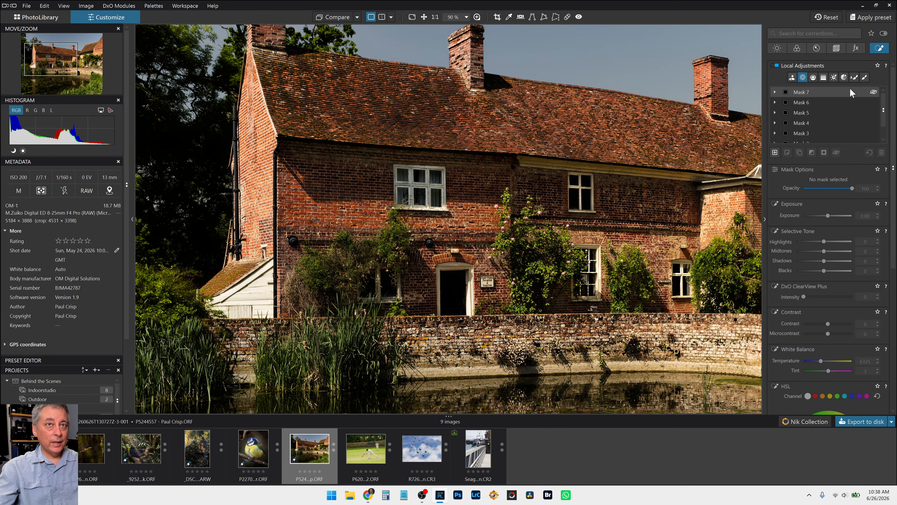
- Paint a new Auto brush mask over the sunlit brick gable wall at the end of the house, below the chimney
left_click(792, 78)
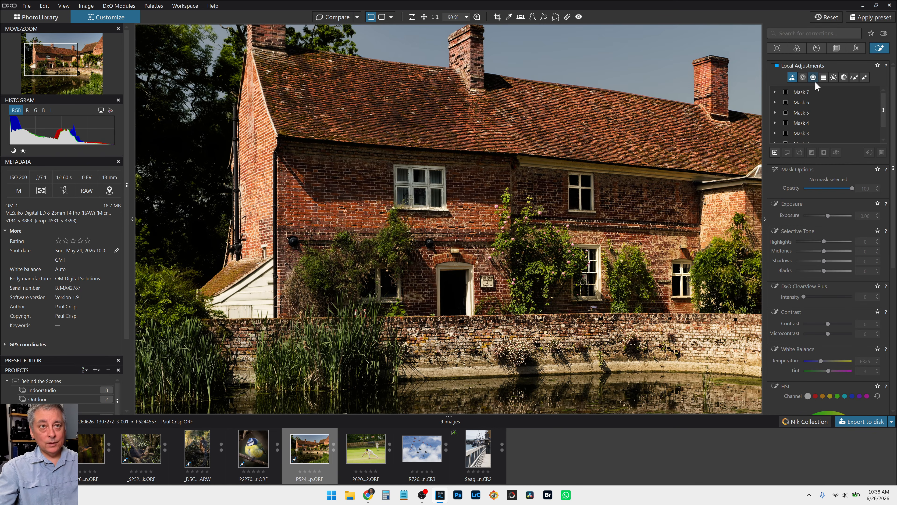
left_click(832, 82)
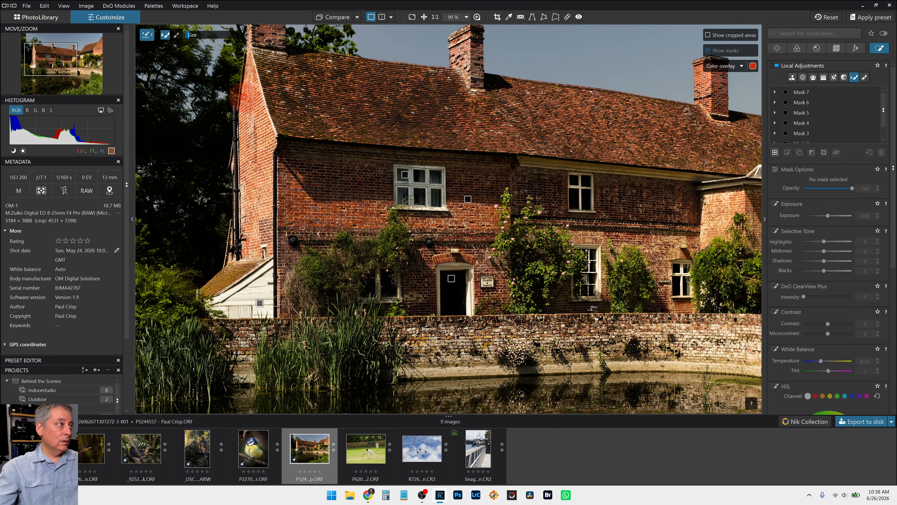
mouse_move(250, 59)
left_mouse_down()
mouse_move(252, 236)
mouse_move(263, 250)
mouse_move(269, 133)
mouse_move(240, 117)
mouse_move(246, 97)
mouse_move(238, 222)
mouse_move(247, 255)
mouse_move(267, 249)
mouse_move(249, 253)
left_mouse_up()
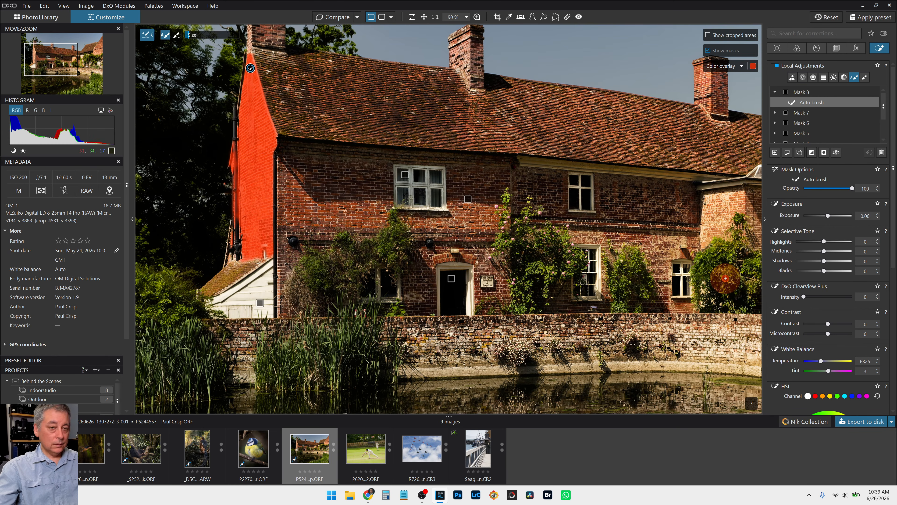
- Set the gable wall mask's Temperature to 7525, Highlights to -20 and Midtones to -14
left_click_drag(822, 364, 823, 361)
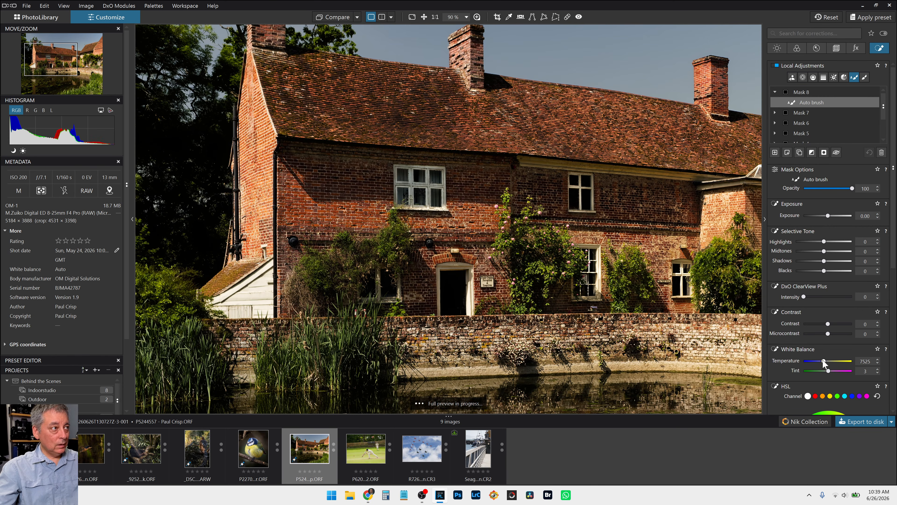
left_click_drag(823, 242, 820, 251)
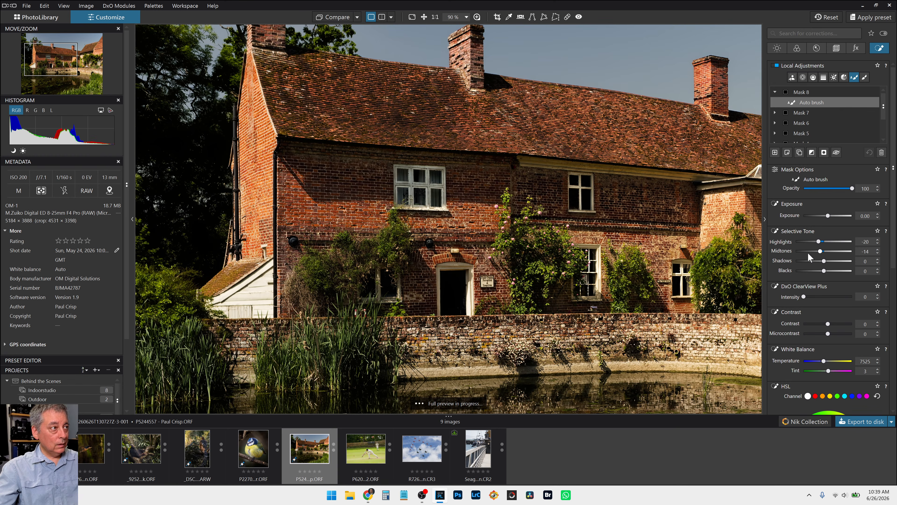
scroll(688, 270, "down", 4)
key("Escape")
scroll(686, 272, "down", 1)
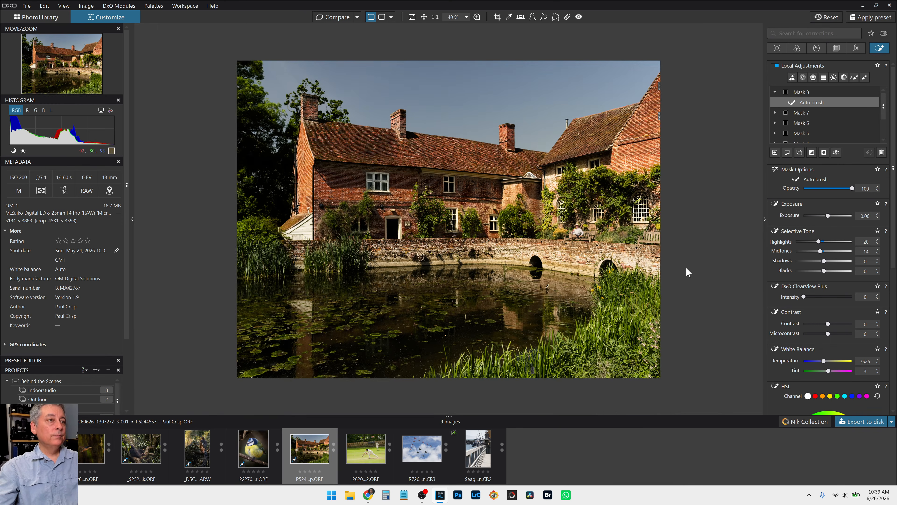
scroll(685, 266, "down", 1)
- Try the Neutral Black and White rendering on the whole photo and return it to Neutral color
left_click(796, 47)
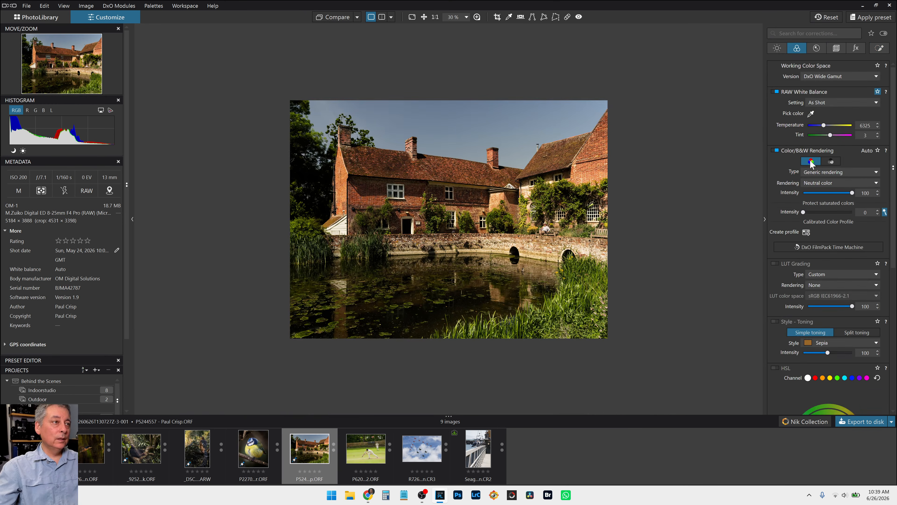
left_click(831, 161)
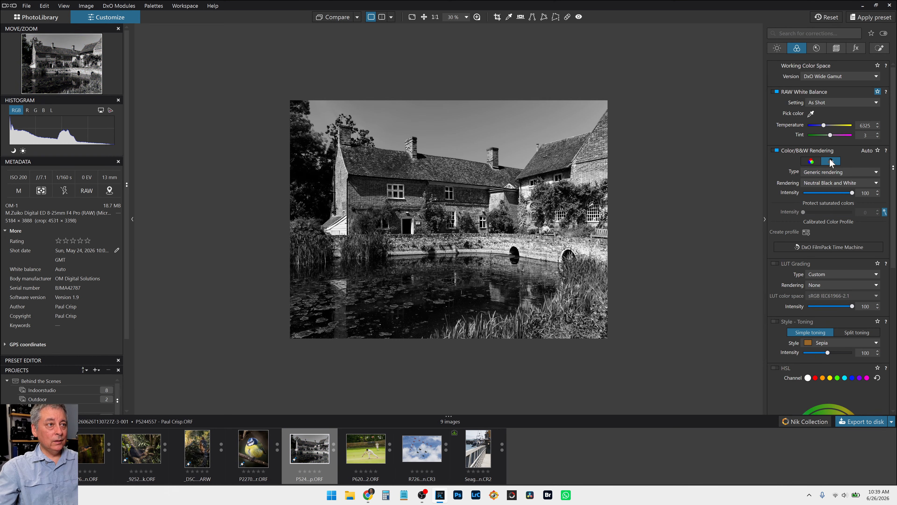
left_click(811, 162)
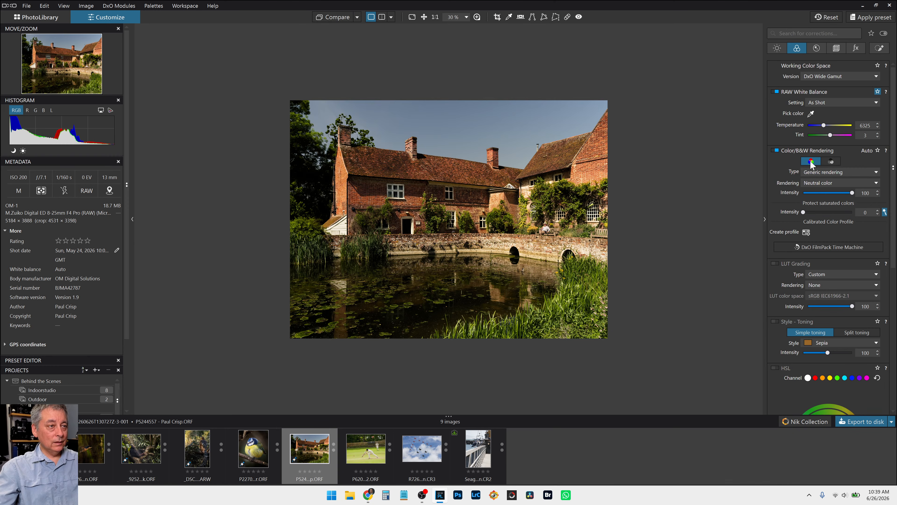
scroll(580, 169, "up", 3)
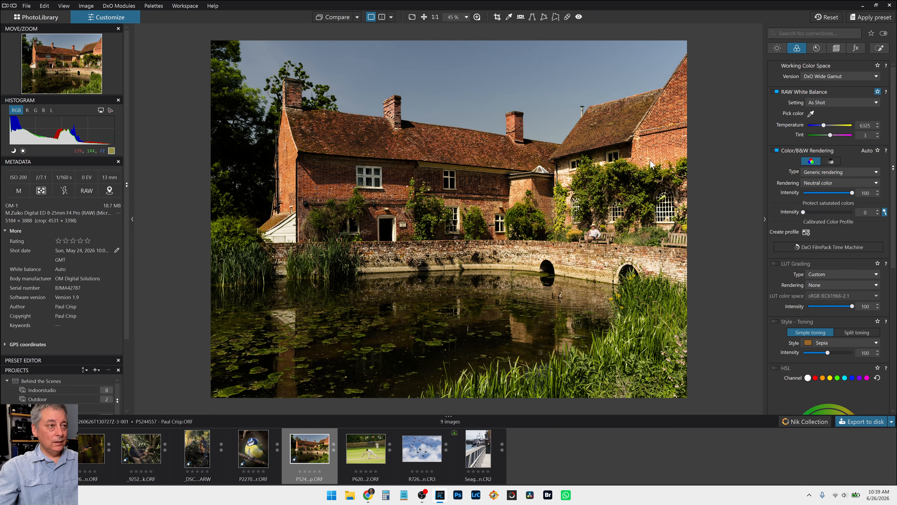
- Switch the photo to black and white, trying Neutral Black and White and applying the DxO - B&W Balanced rendering
left_click(823, 162)
left_click(824, 183)
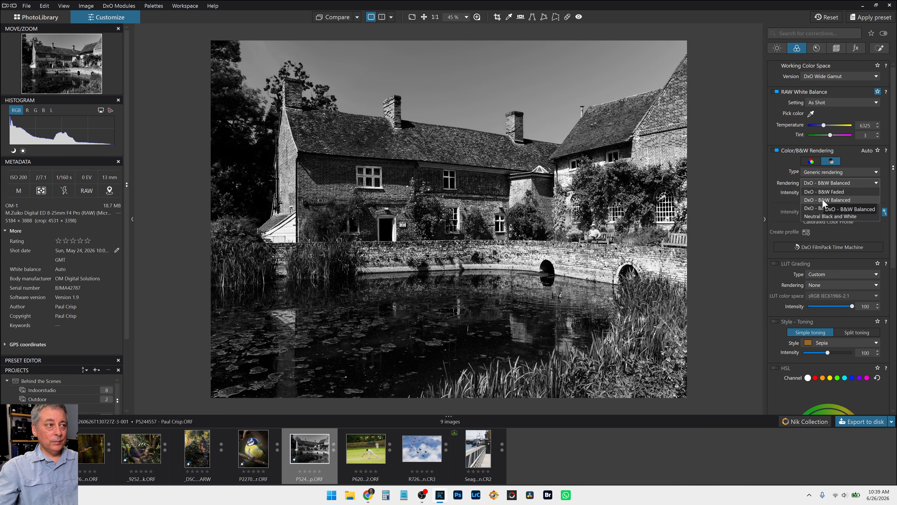
left_click(822, 216)
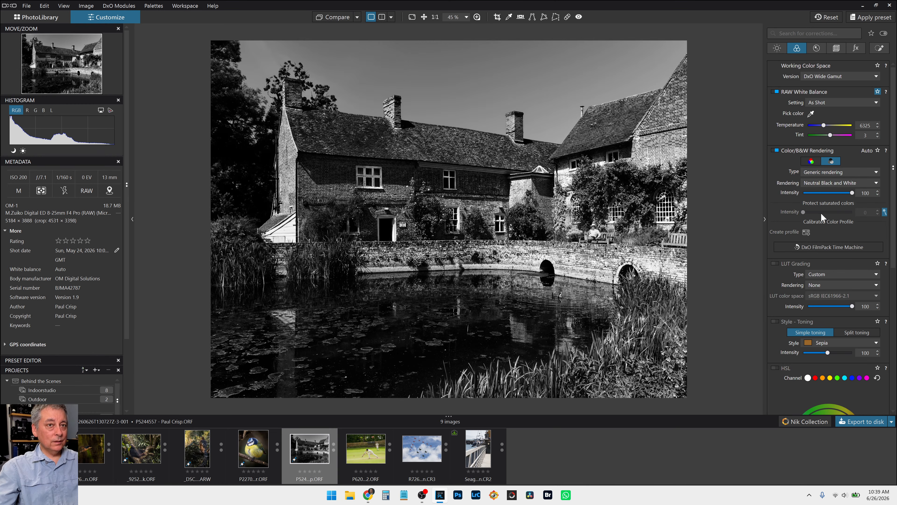
left_click(822, 184)
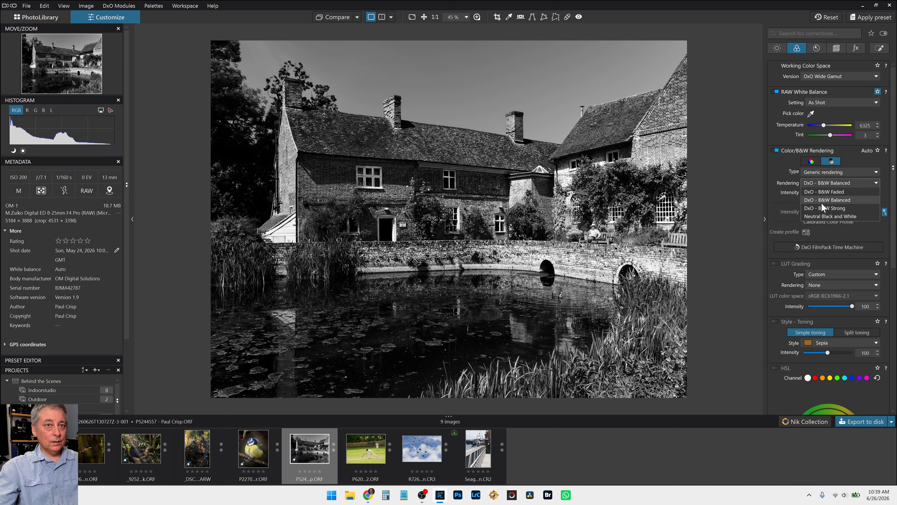
left_click(822, 201)
scroll(604, 242, "down", 1)
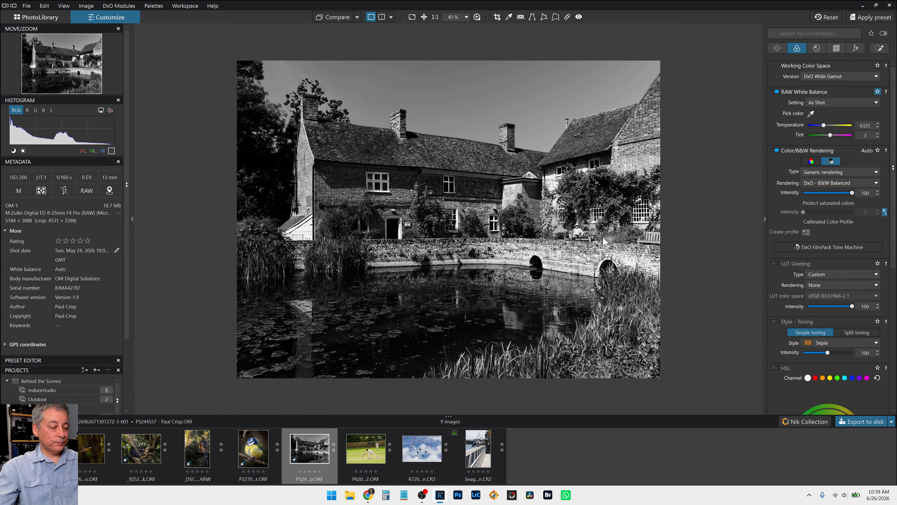
- Hide the palettes and compare the black-and-white edit side by side with the original uncropped photo
key("Tab")
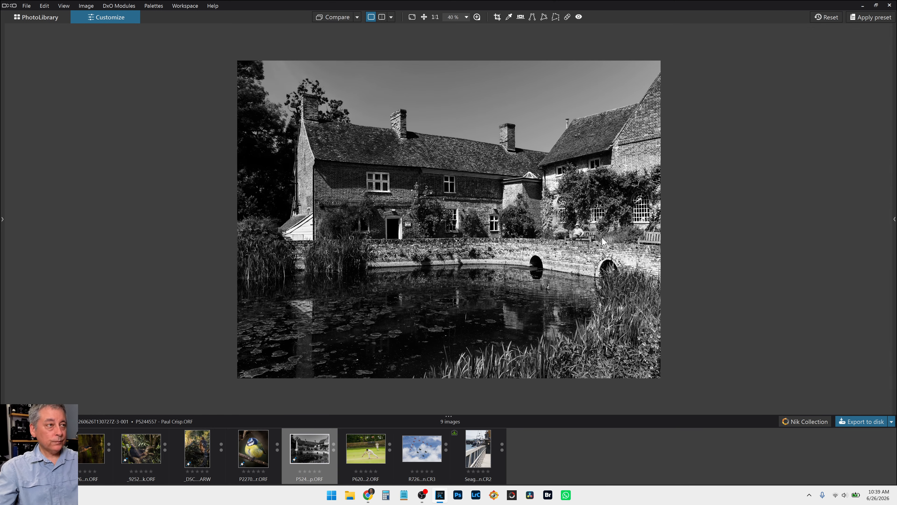
left_click(392, 17)
left_click(402, 35)
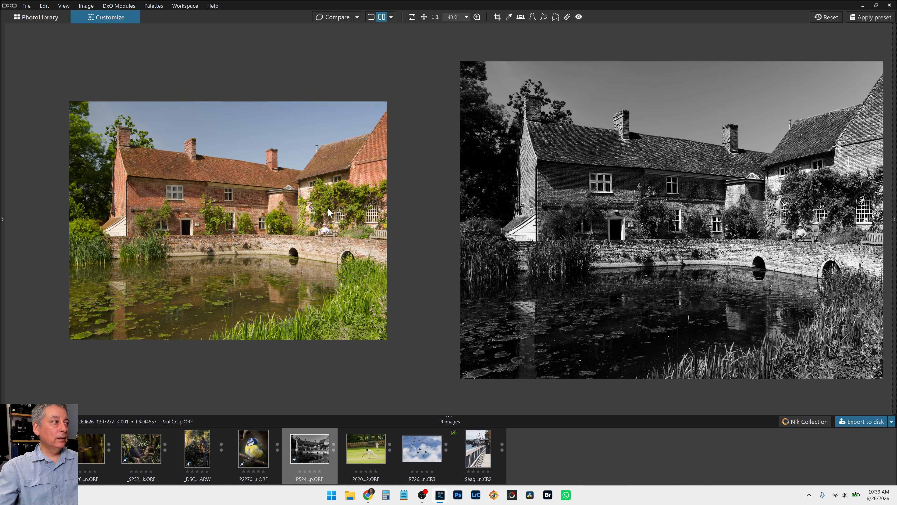
left_click(357, 18)
left_click(361, 34)
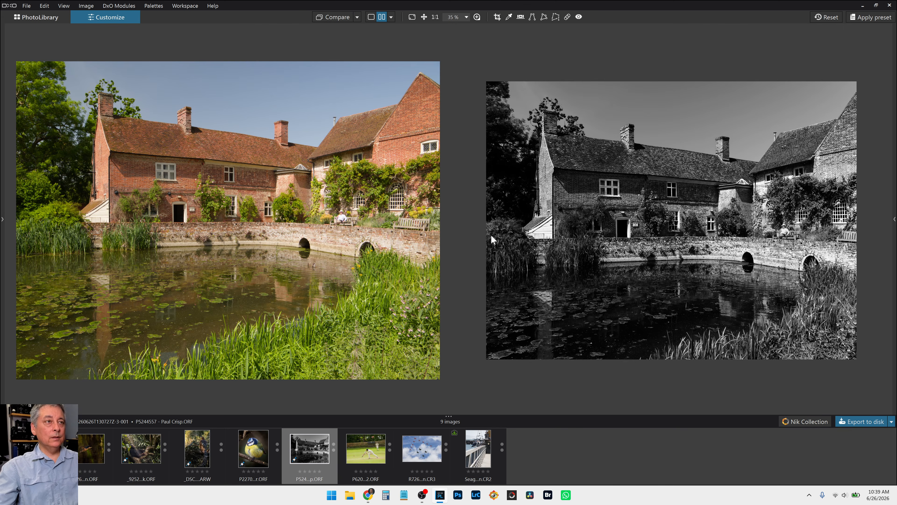
- Return the photo to Neutral color rendering and compare the color edit side by side with the original
left_click(892, 221)
left_click(818, 162)
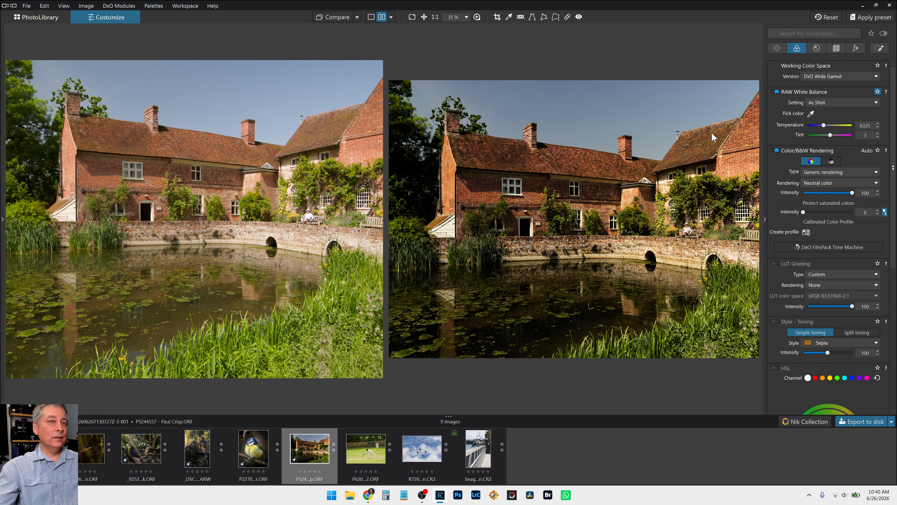
left_click(763, 219)
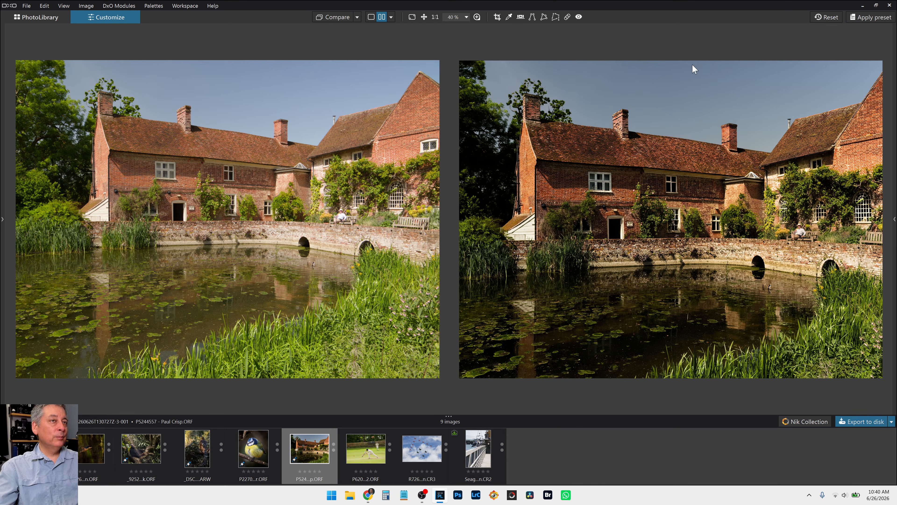
- Apply the Neutral Black and White rendering to the photo and compare it with the original without the palettes
left_click(894, 219)
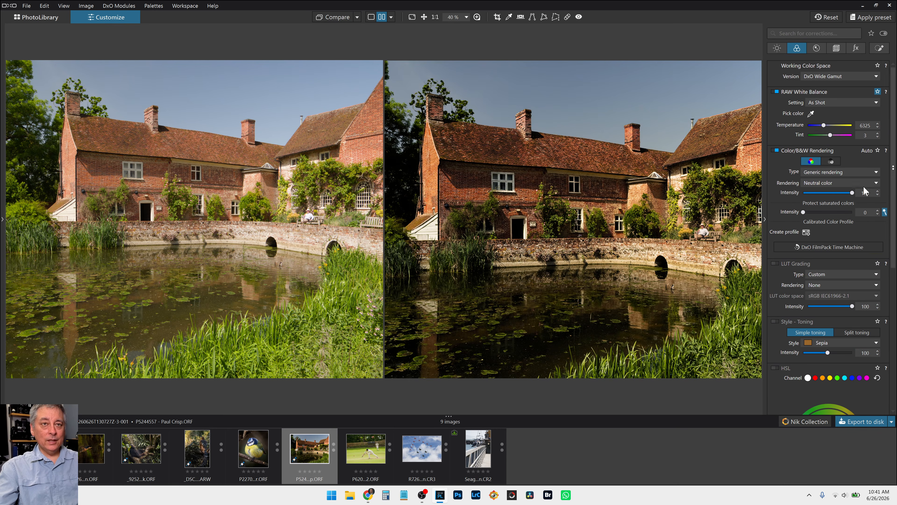
left_click(832, 161)
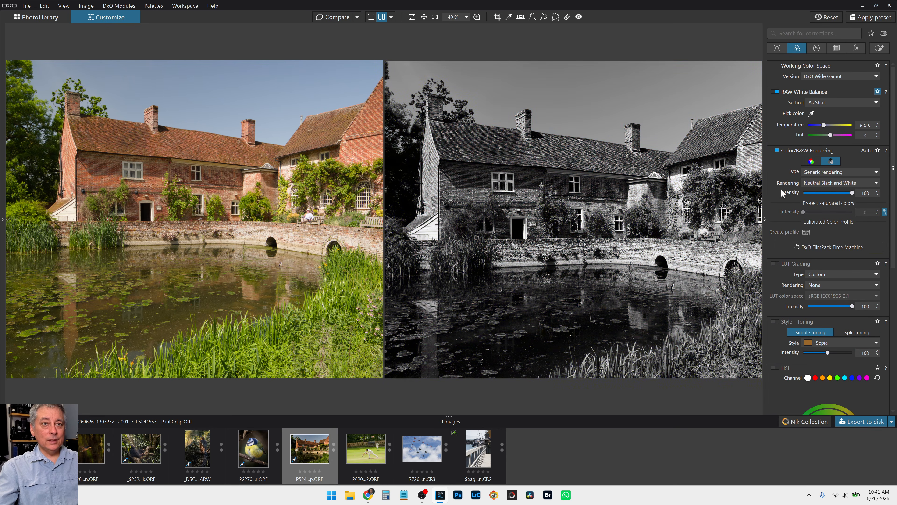
left_click(765, 220)
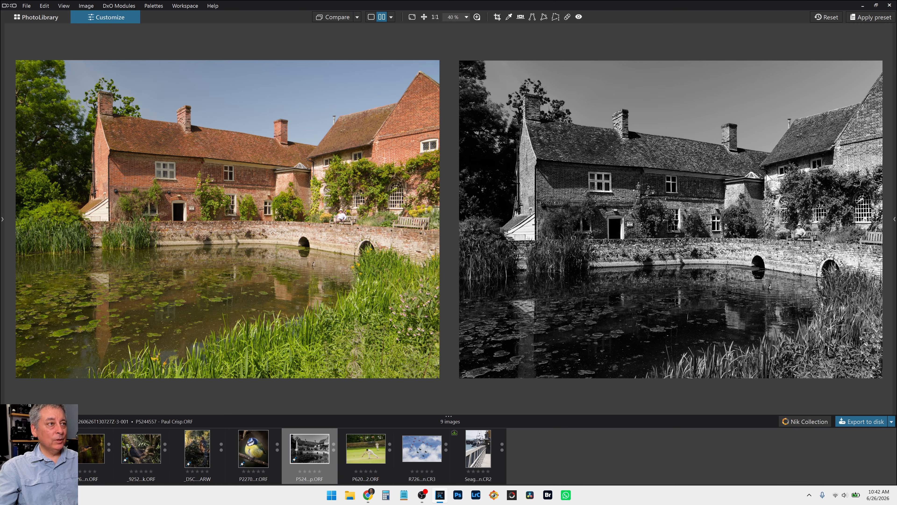
- Return to the single-image view and open the cricket batsman photo
left_click(371, 16)
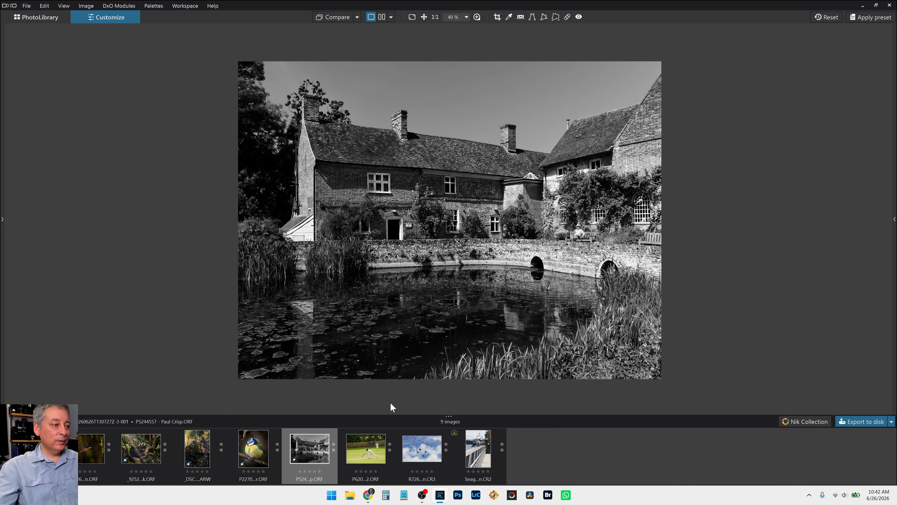
left_click(373, 445)
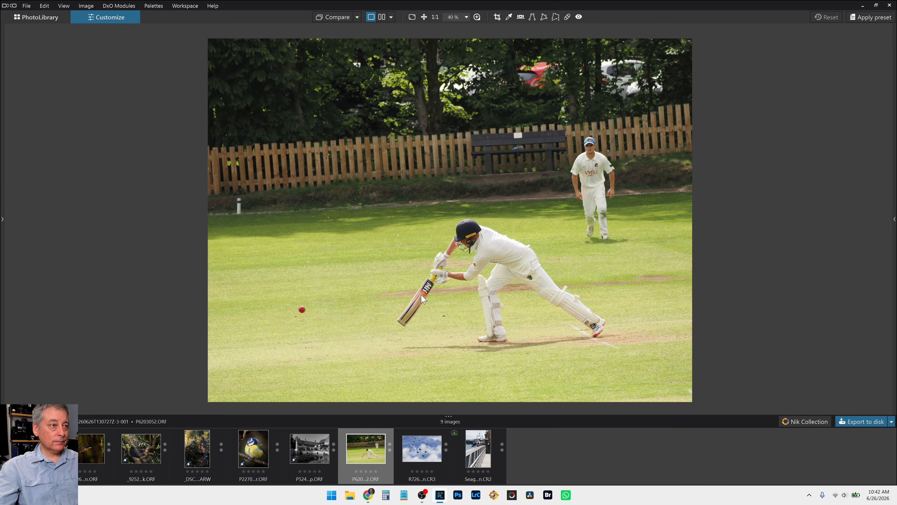
- Bring back the palettes and apply the 000 RobTrek_Default_v01 preset to the cricket photo
key("F9")
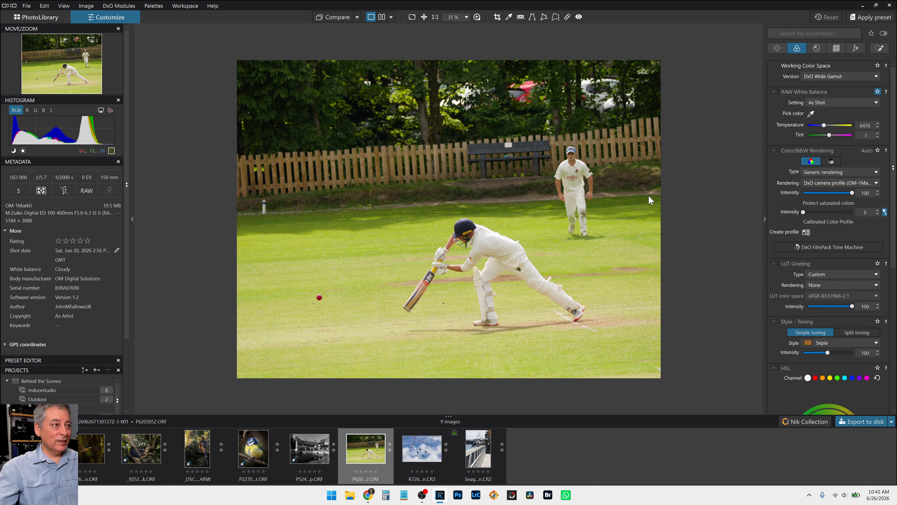
left_click(866, 22)
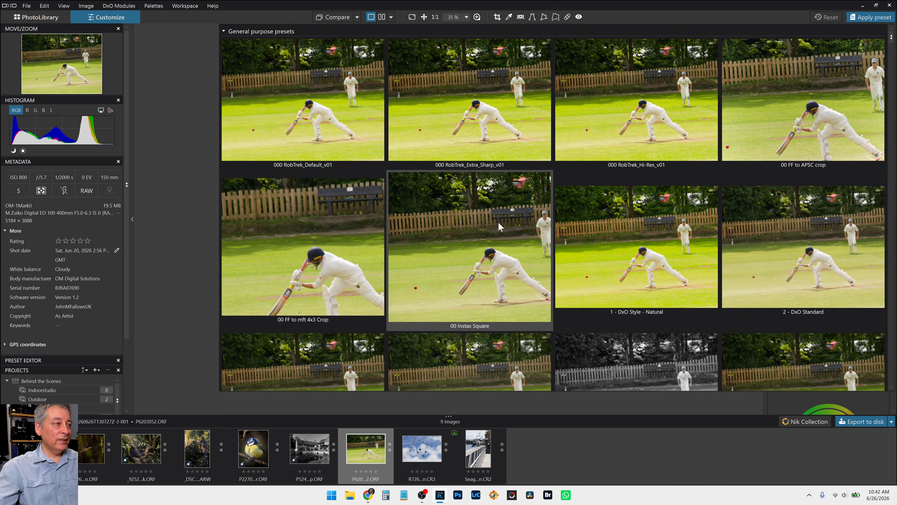
left_click(368, 148)
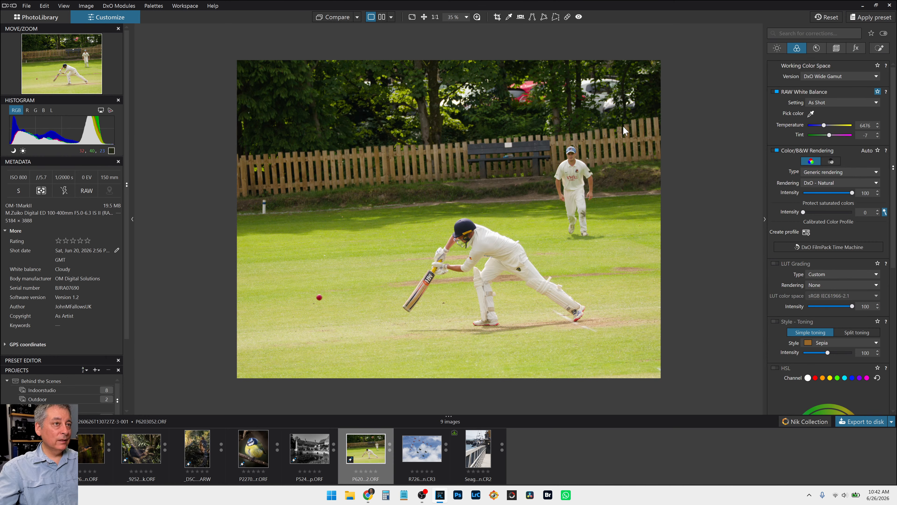
- Level the photo with the Horizon tool by aligning its guide line along the wooden fence behind the players
left_click(833, 49)
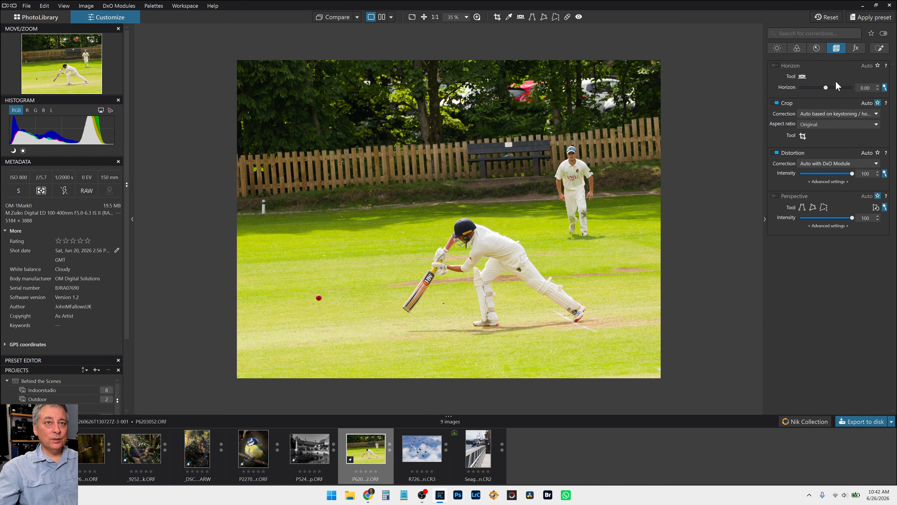
left_click(804, 76)
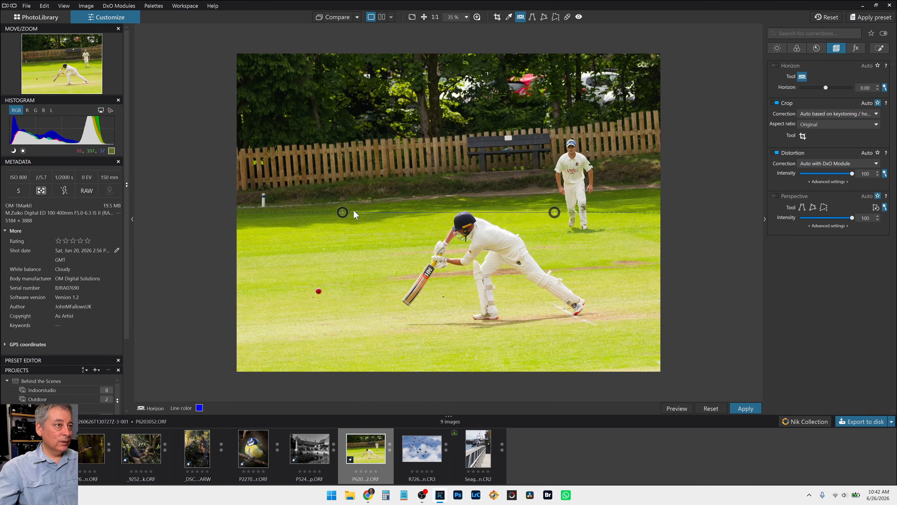
left_click_drag(343, 212, 268, 176)
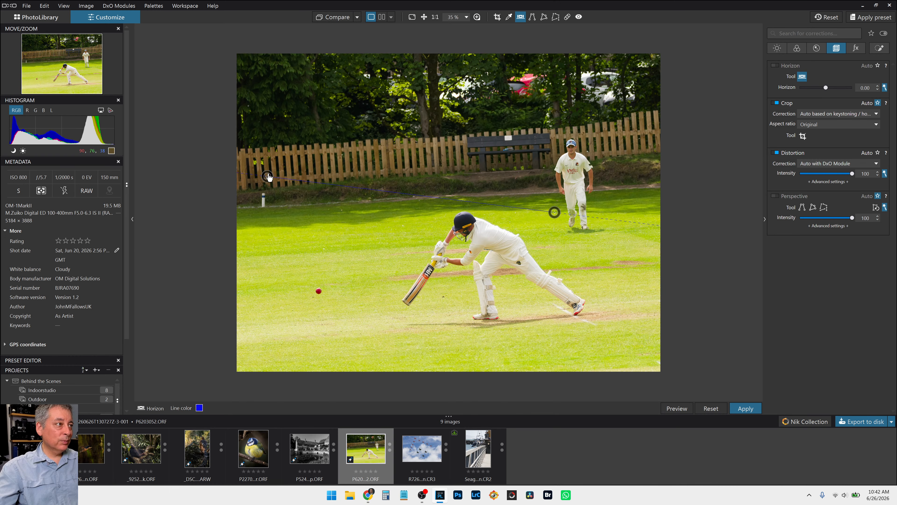
left_click_drag(553, 212, 629, 149)
left_click_drag(267, 176, 299, 162)
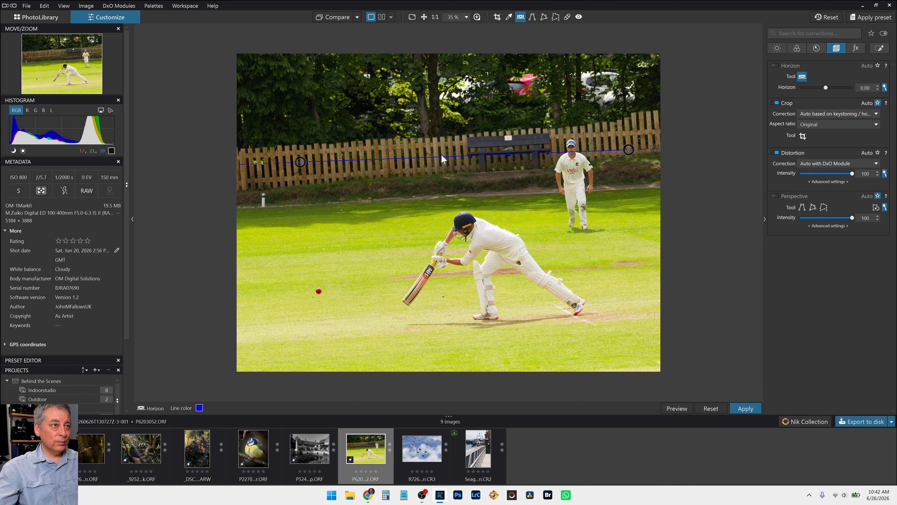
left_click_drag(627, 150, 630, 146)
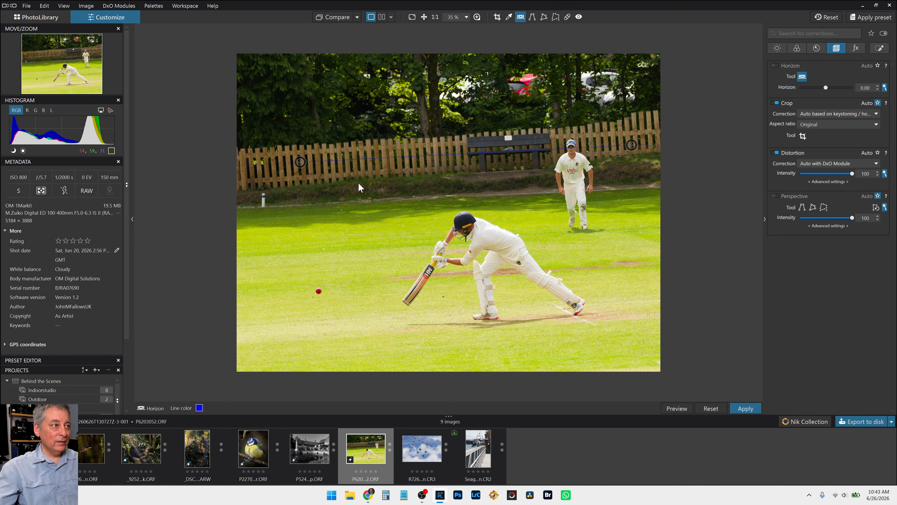
scroll(522, 155, "up", 2)
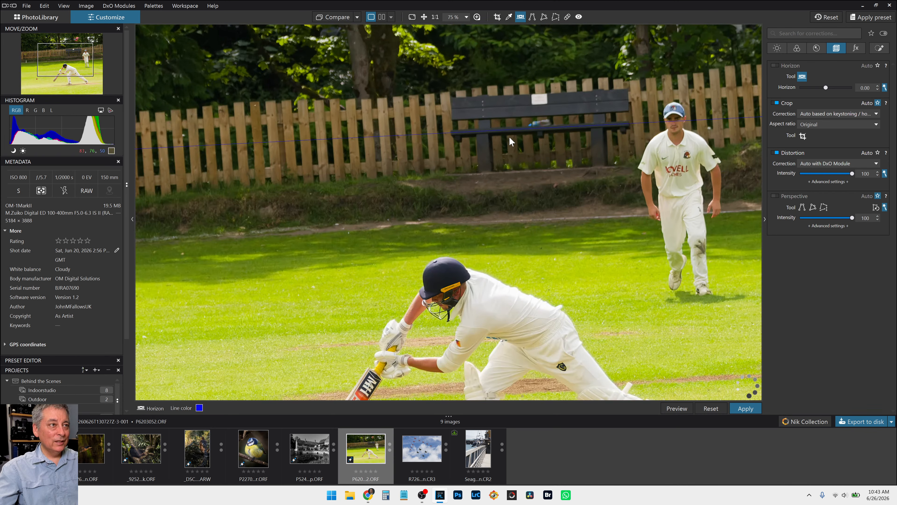
scroll(510, 138, "up", 2)
scroll(509, 138, "down", 5)
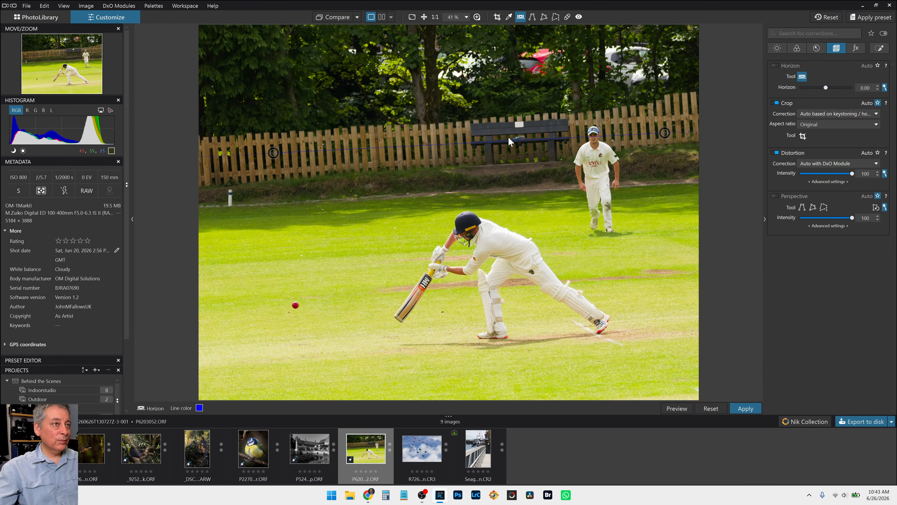
key("Return")
- Fine-tune the horizon rotation to 2.35
scroll(543, 271, "down", 1)
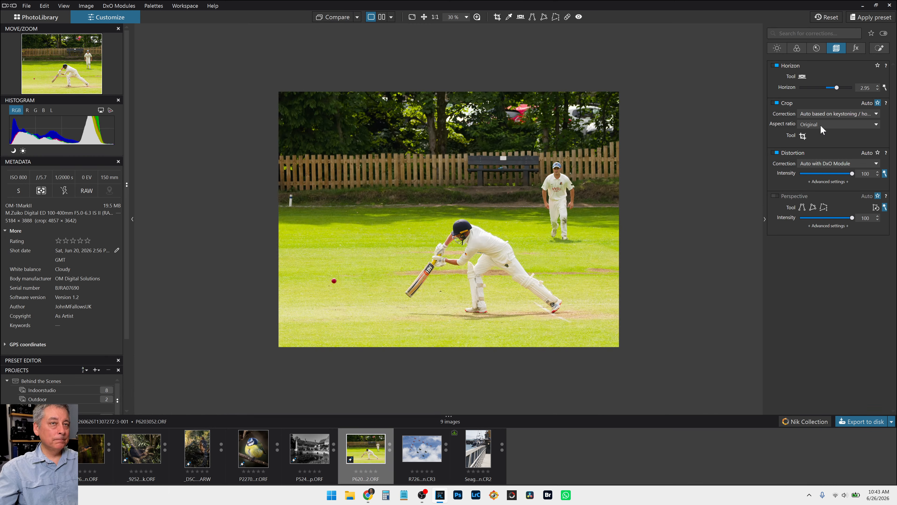
scroll(836, 91, "down", 4)
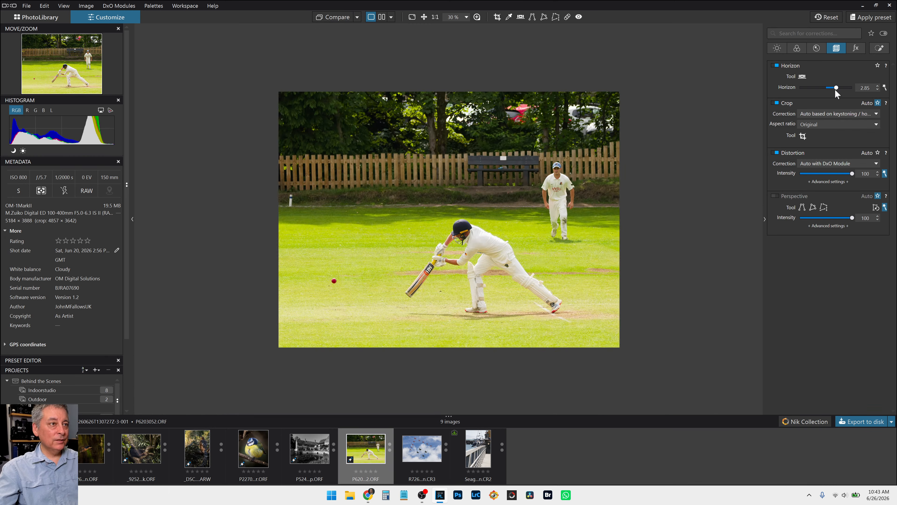
scroll(834, 89, "down", 2)
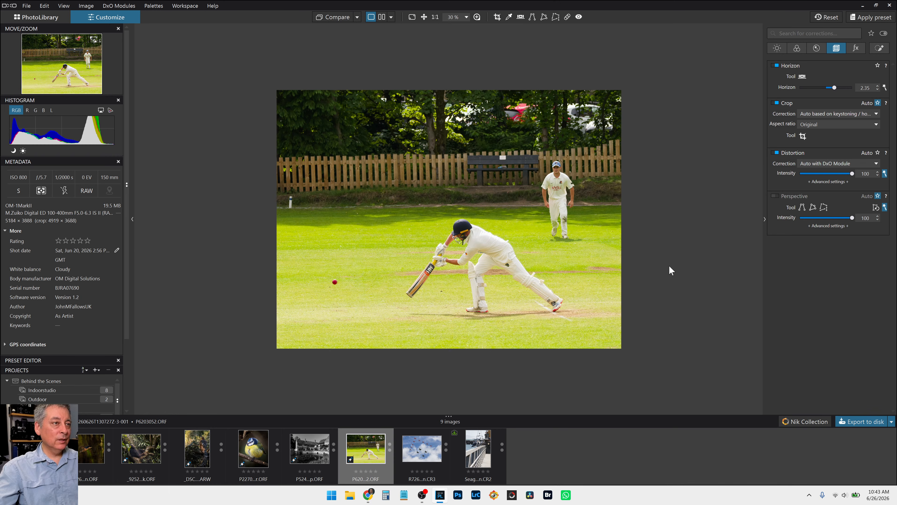
- Crop the photo to about 4112 × 3084 px at its original ratio, framing the ball, the batsman and the fielder
left_click(804, 138)
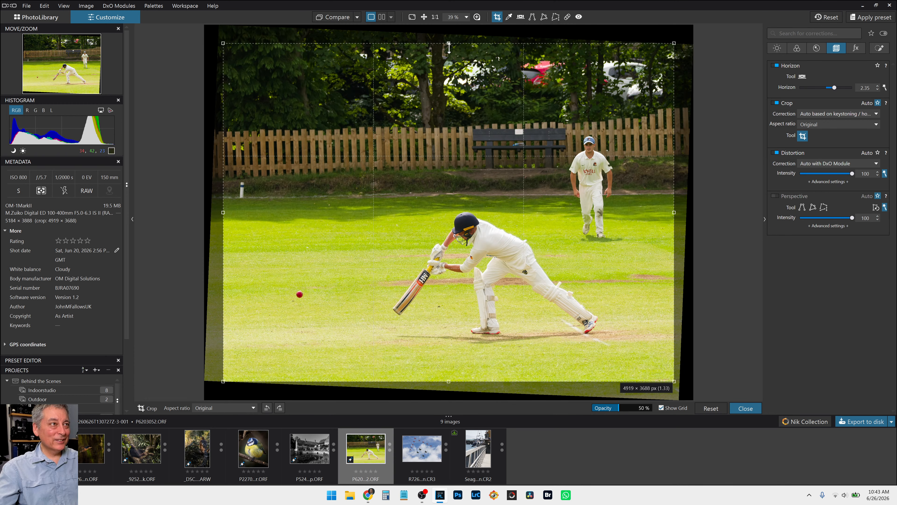
left_click_drag(449, 45, 448, 101)
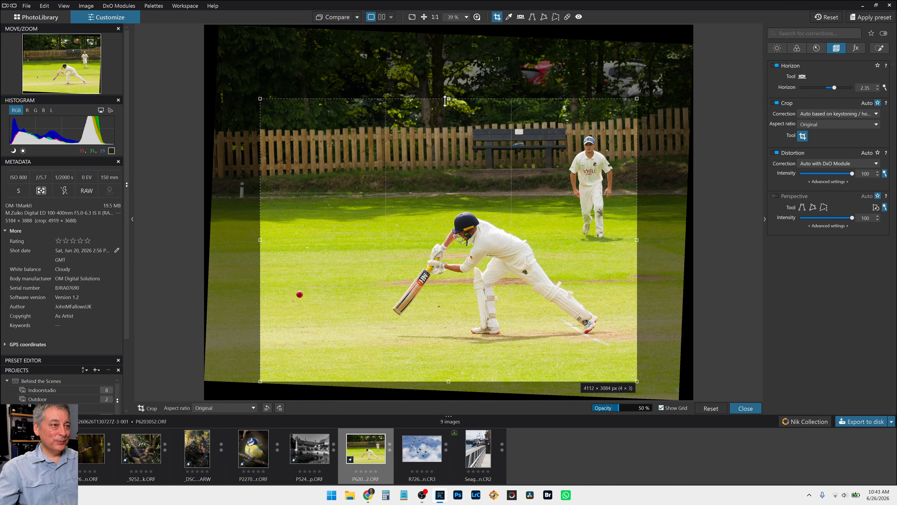
left_click_drag(495, 190, 514, 187)
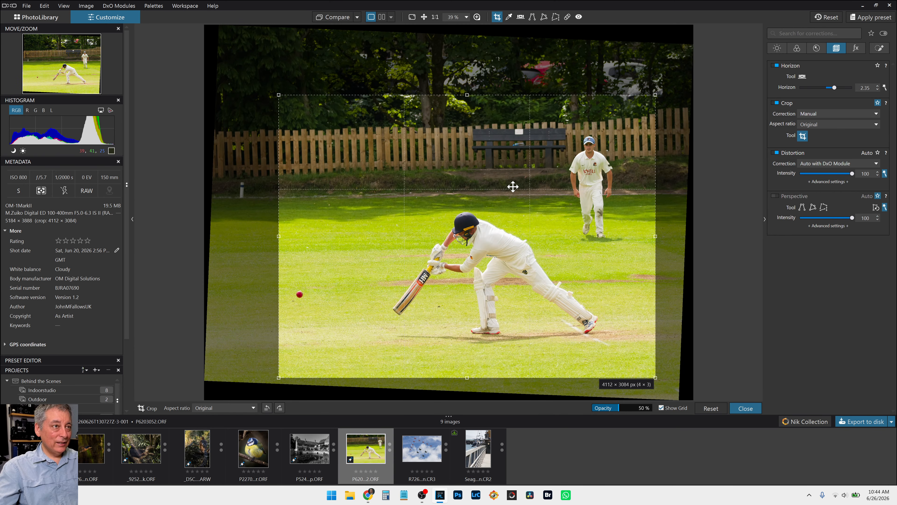
- Change the crop to a 3 × 2 ratio, enlarge it to about 4333 × 2889 px and reposition it around the players and ball
left_click(831, 125)
left_click(827, 165)
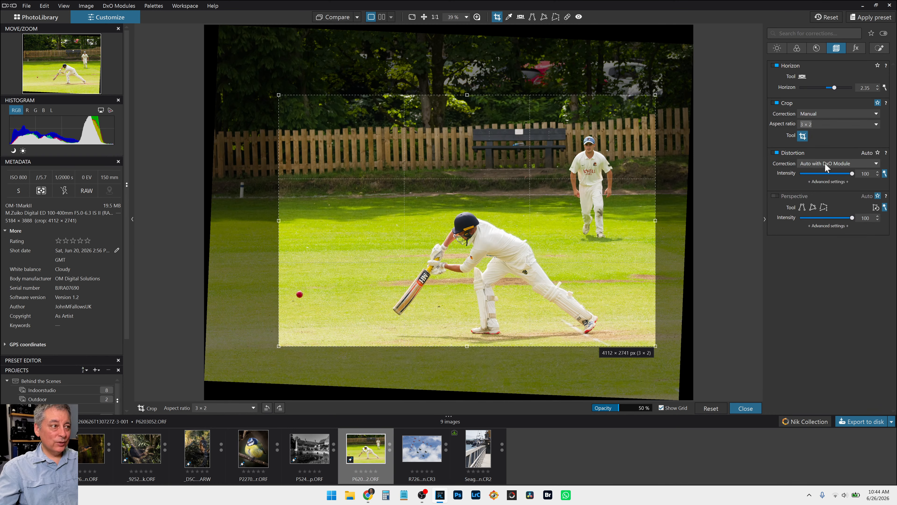
left_click_drag(466, 349, 462, 364)
left_click_drag(501, 319, 477, 334)
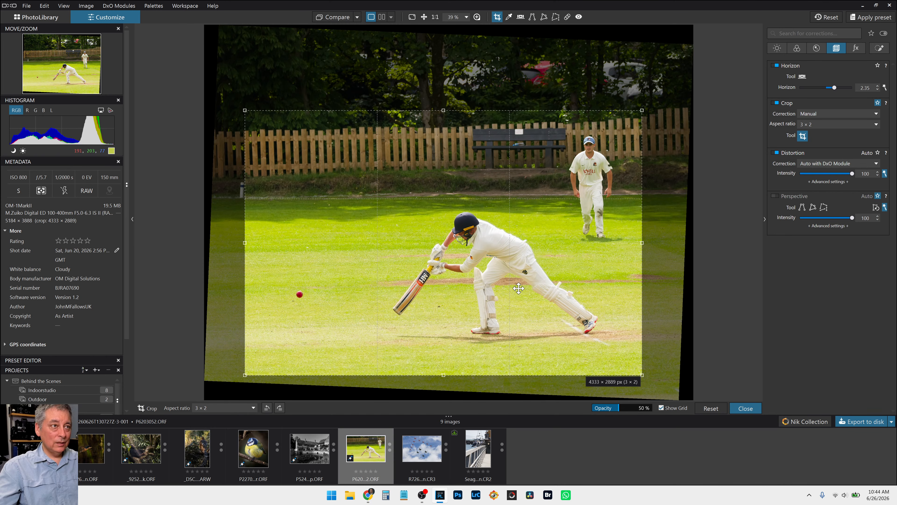
key("Return")
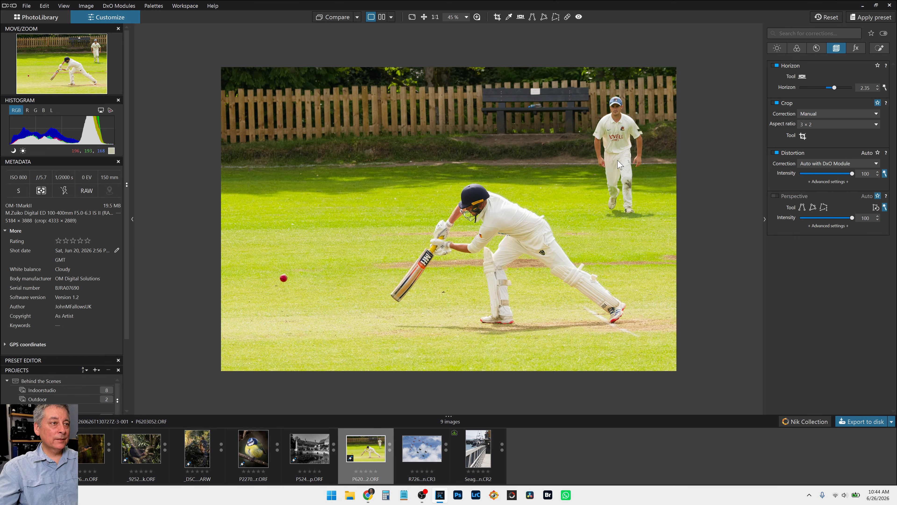
- Tighten the crop on the ball side to about 4206 × 2804 px and shift the frame slightly down
left_click(803, 136)
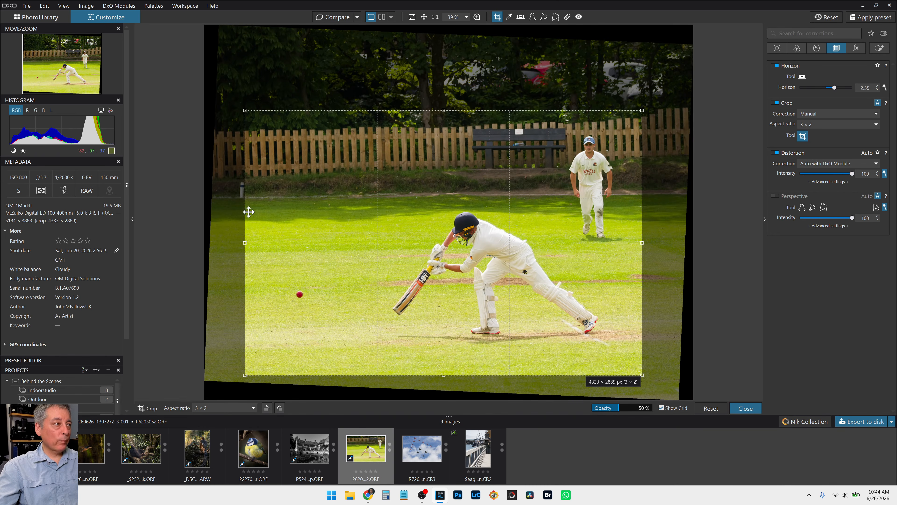
left_click_drag(246, 243, 257, 242)
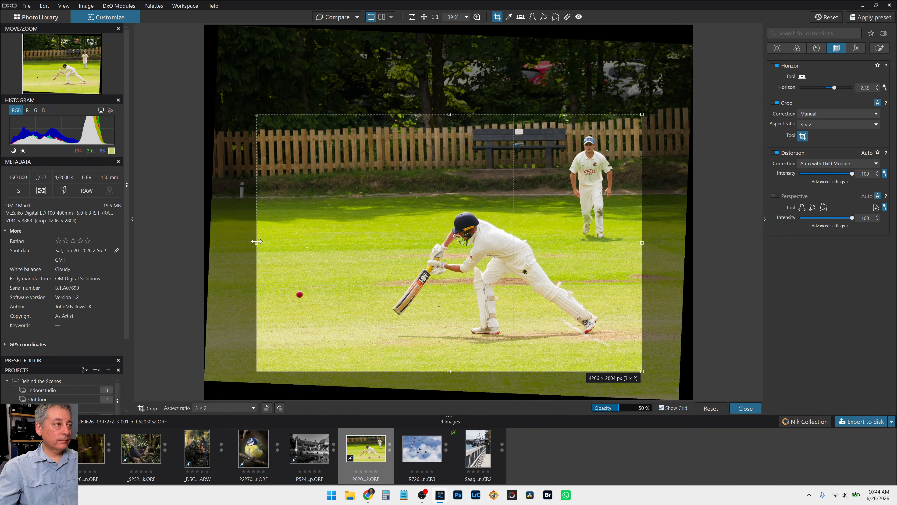
key("Return")
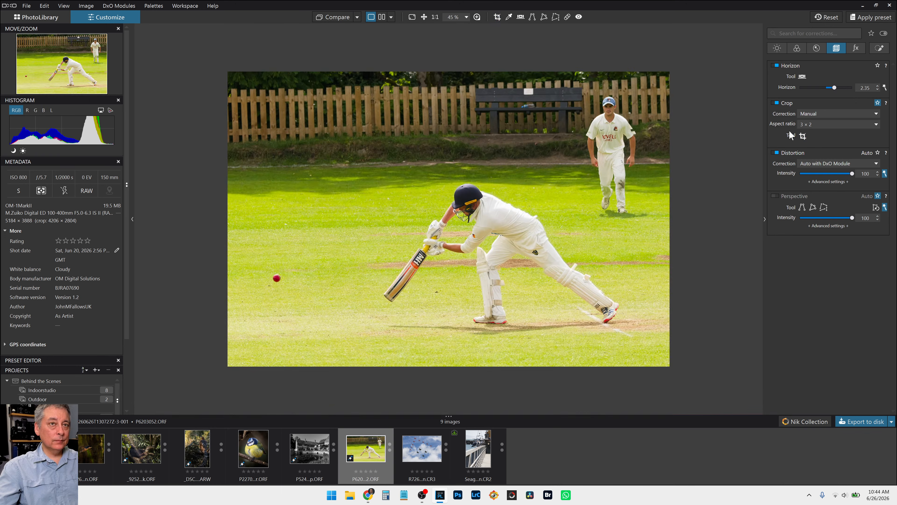
left_click(802, 136)
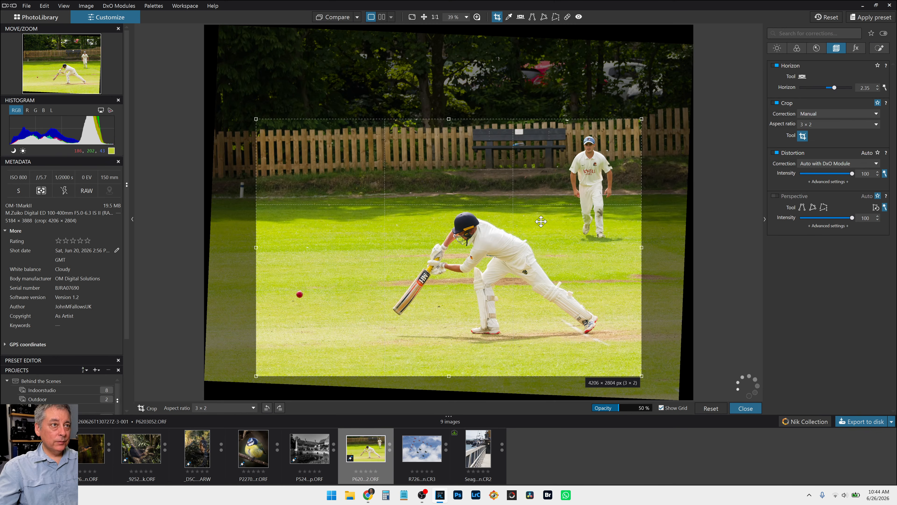
key("Return")
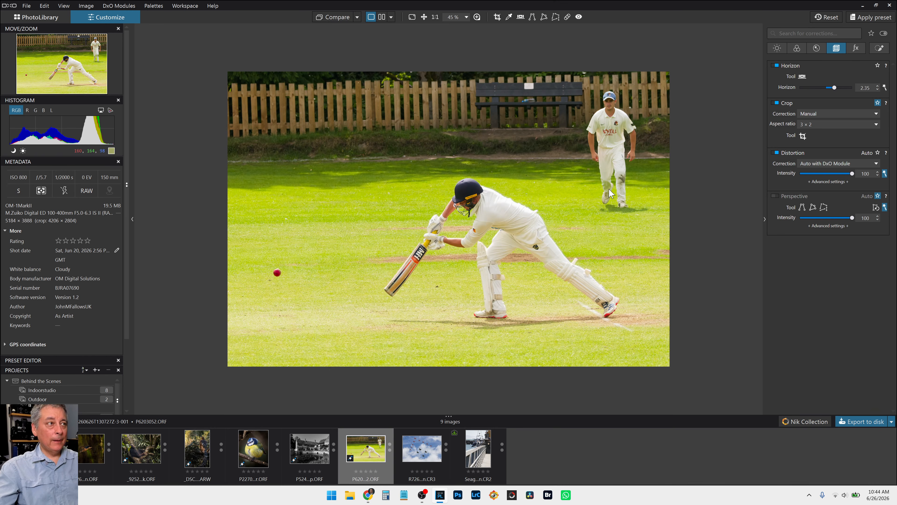
- Add a control line mask running from the foreground grass up to the fence and sample the bright pitch near the batsman
left_click(877, 50)
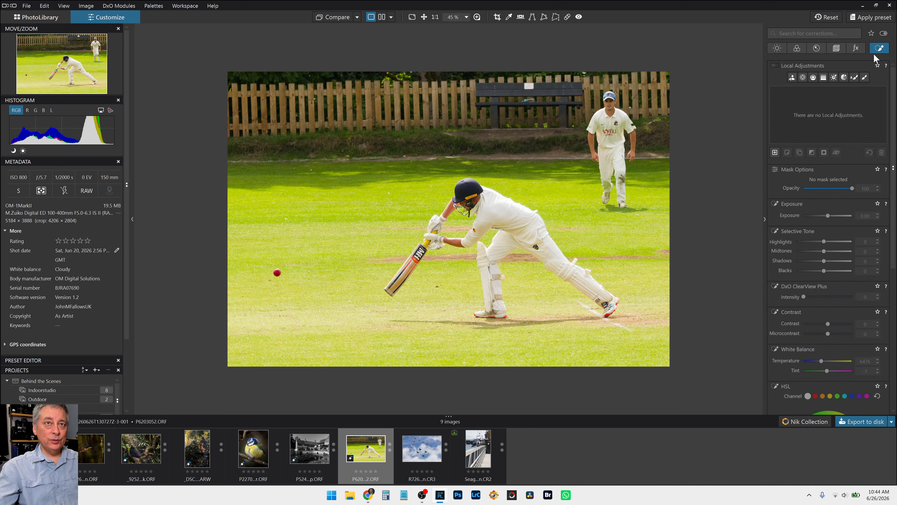
left_click(813, 77)
left_click_drag(537, 332, 537, 121)
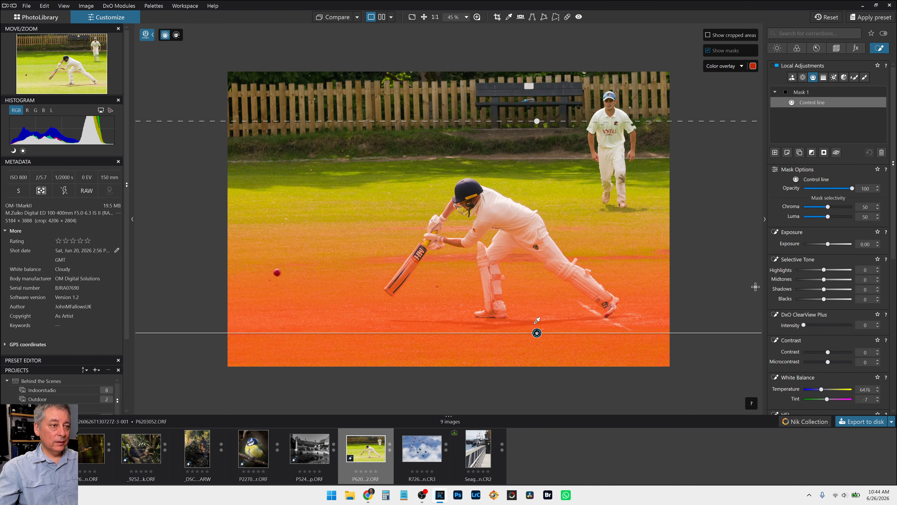
left_click_drag(536, 322, 545, 327)
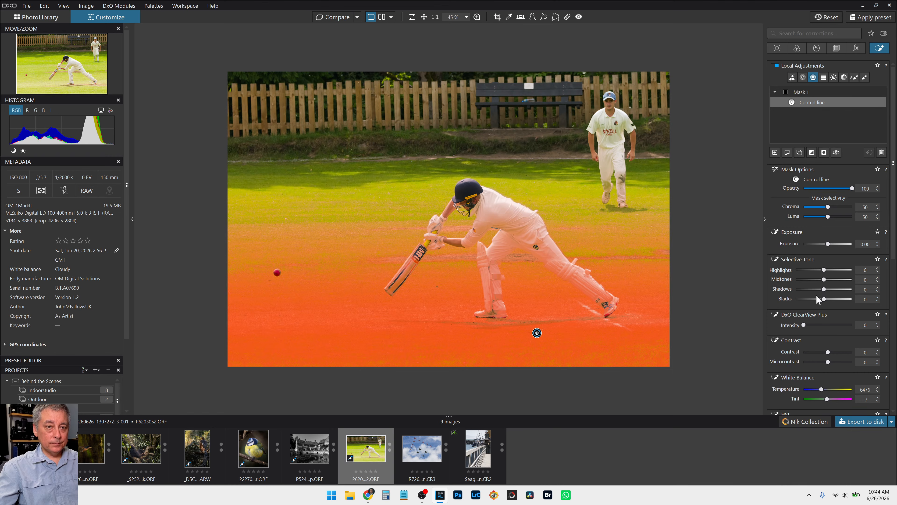
left_click_drag(816, 295, 813, 297)
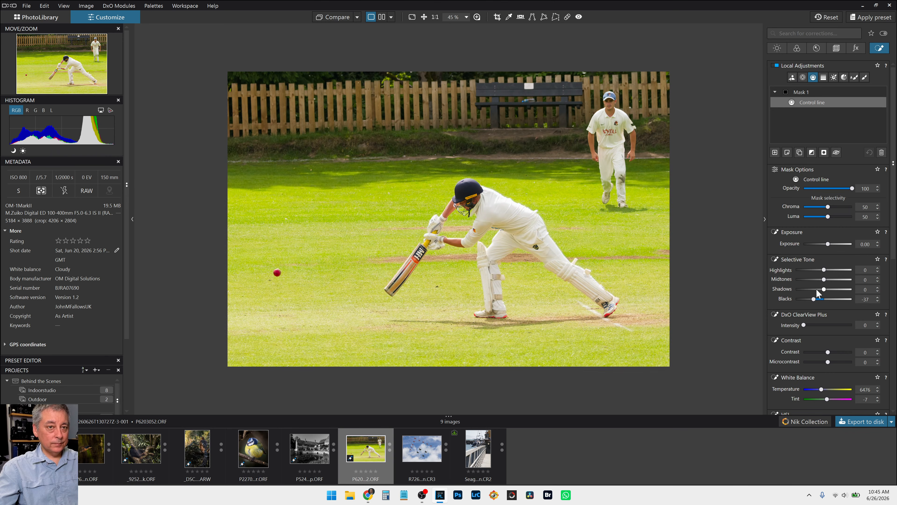
left_click(816, 289)
double_click(816, 289)
double_click(814, 298)
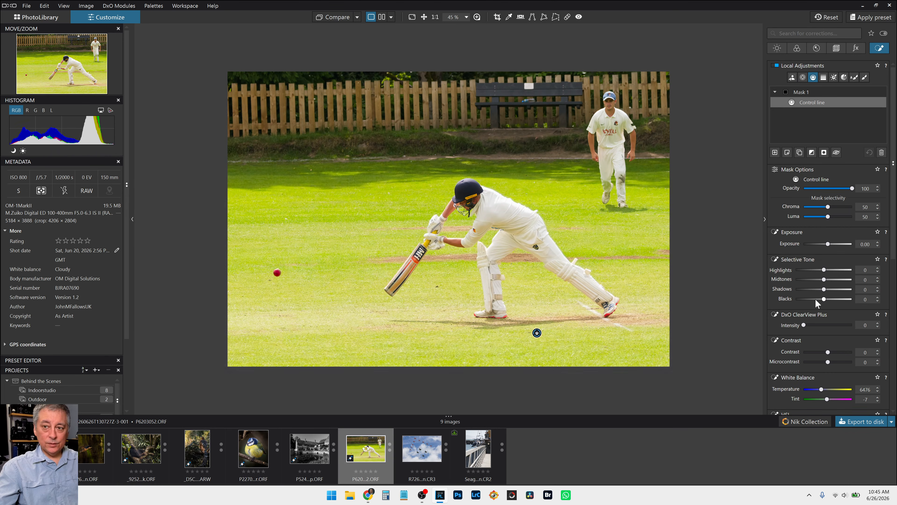
- Darken the masked grass with Highlights -12, Midtones -17, Shadows -34 and Blacks -56, and check the result up close
left_click(812, 270)
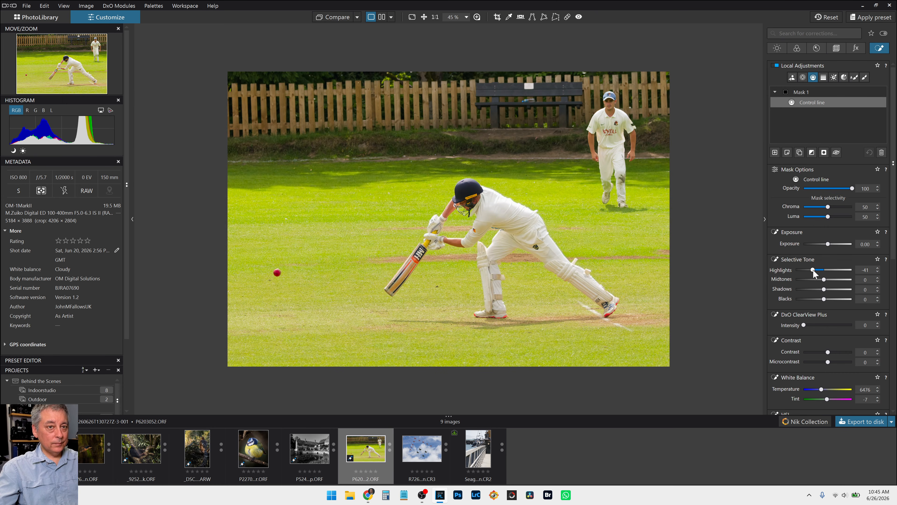
left_click(818, 278)
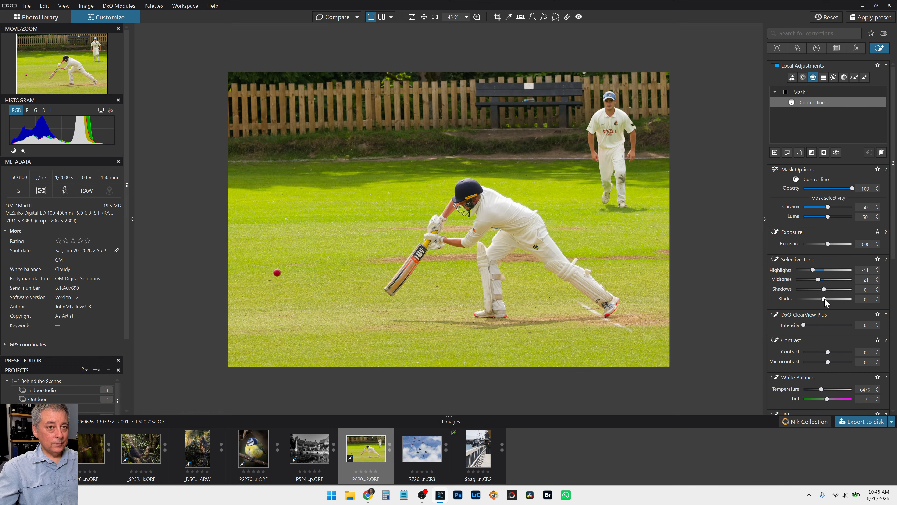
left_click(818, 299)
left_click_drag(818, 299, 821, 270)
double_click(812, 270)
left_click(821, 279)
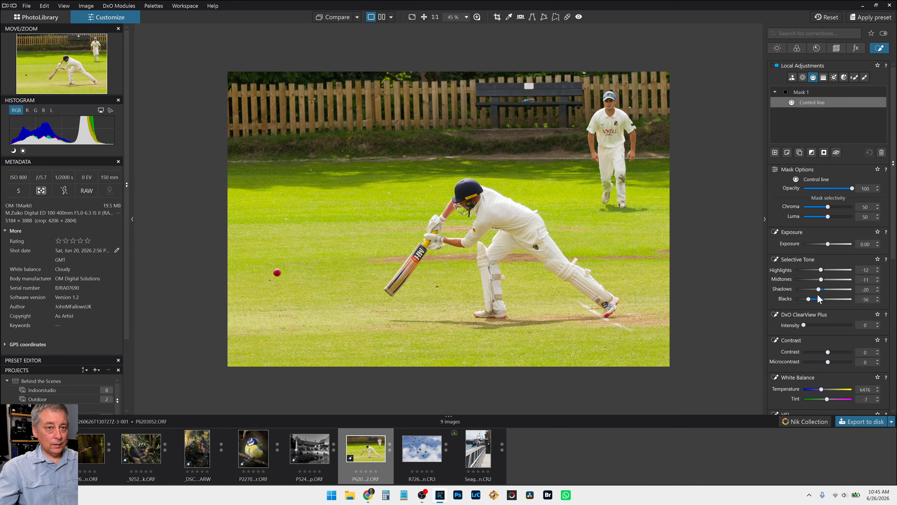
left_click_drag(820, 279, 816, 289)
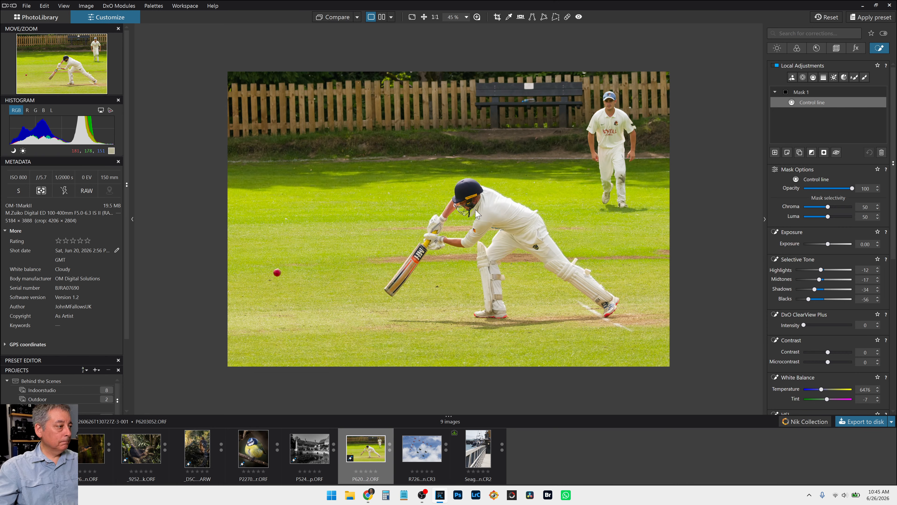
scroll(476, 213, "up", 1)
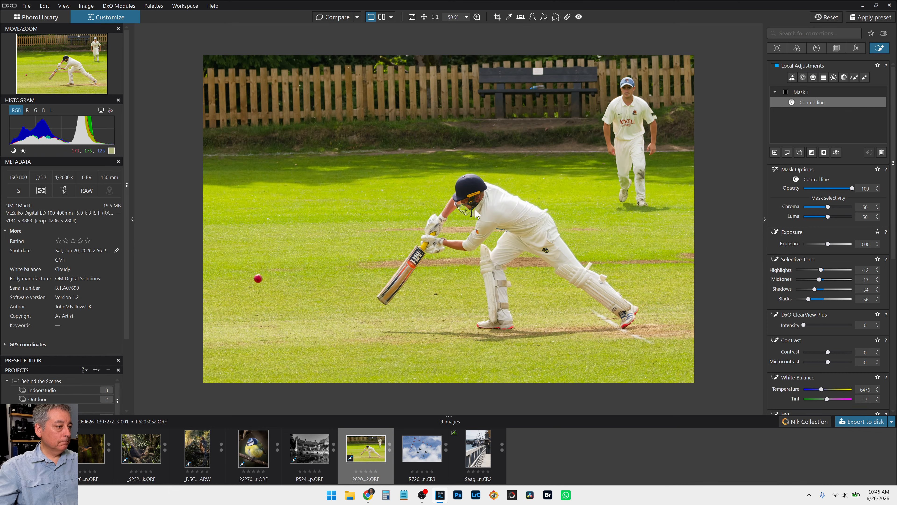
scroll(474, 217, "up", 1)
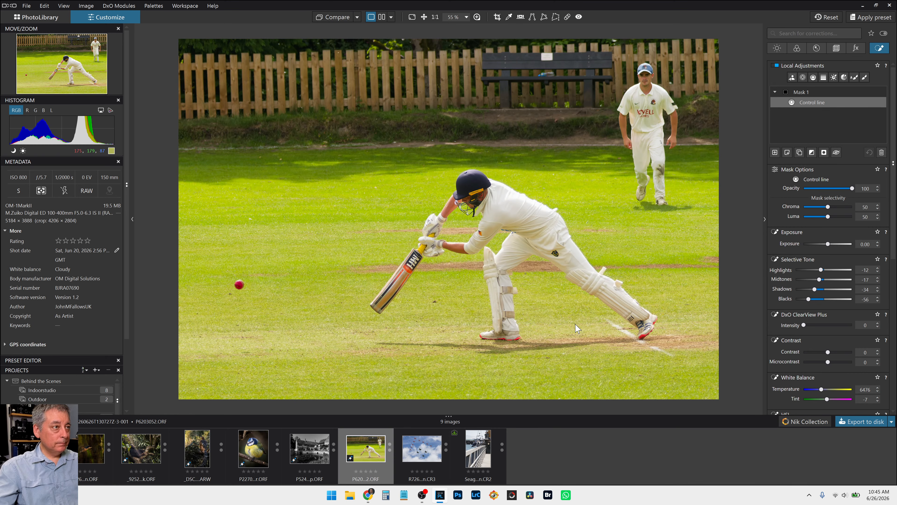
- Enable ClearView Plus at intensity 50 and Contrast with Microcontrast 12 for the whole photo
scroll(575, 324, "down", 1)
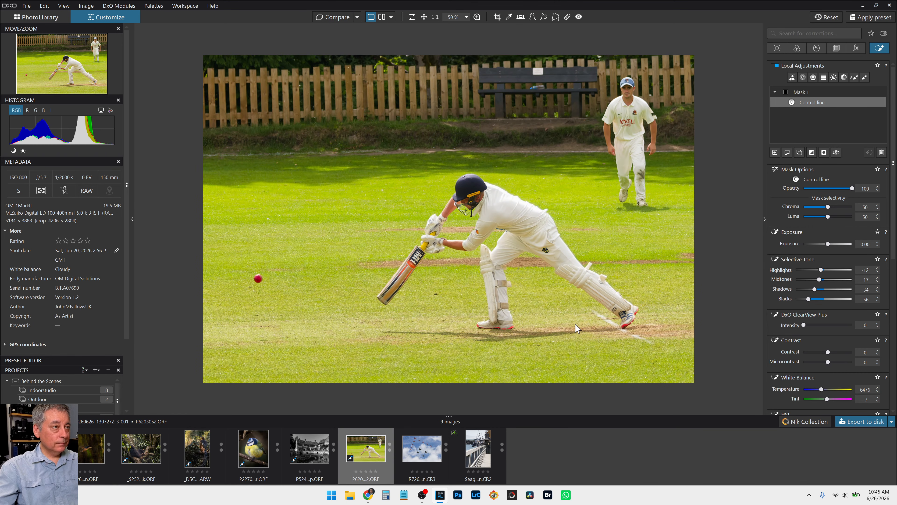
scroll(575, 324, "down", 1)
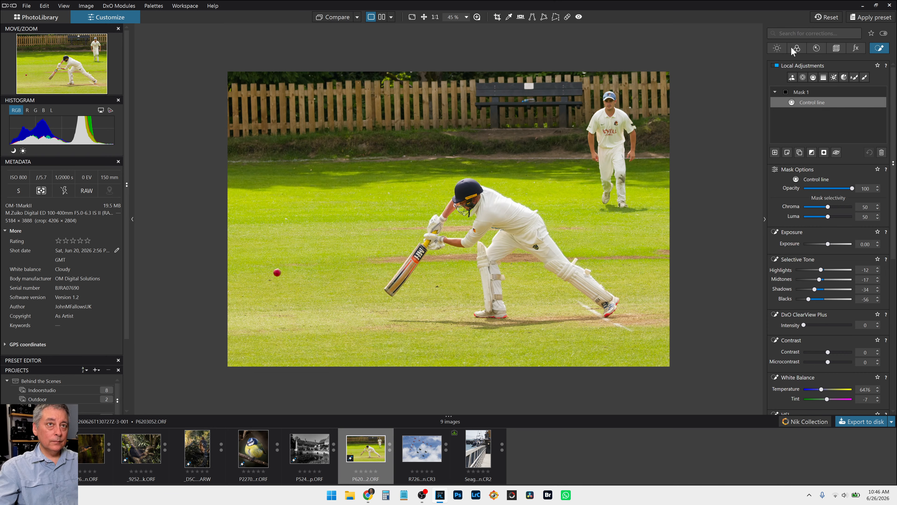
left_click(777, 48)
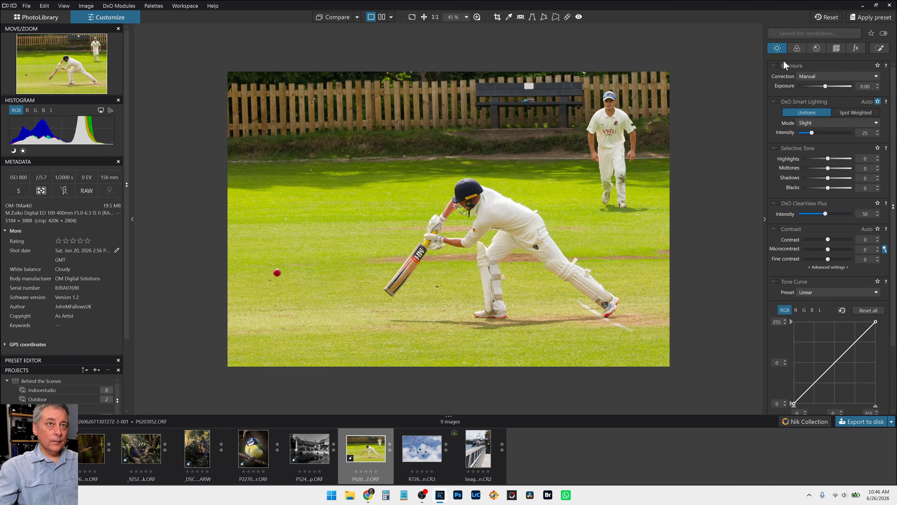
left_click(775, 203)
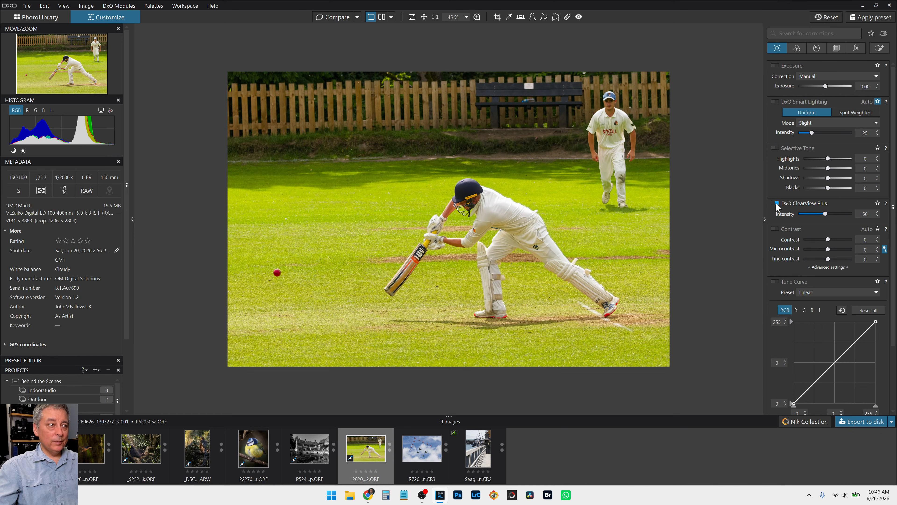
left_click(776, 229)
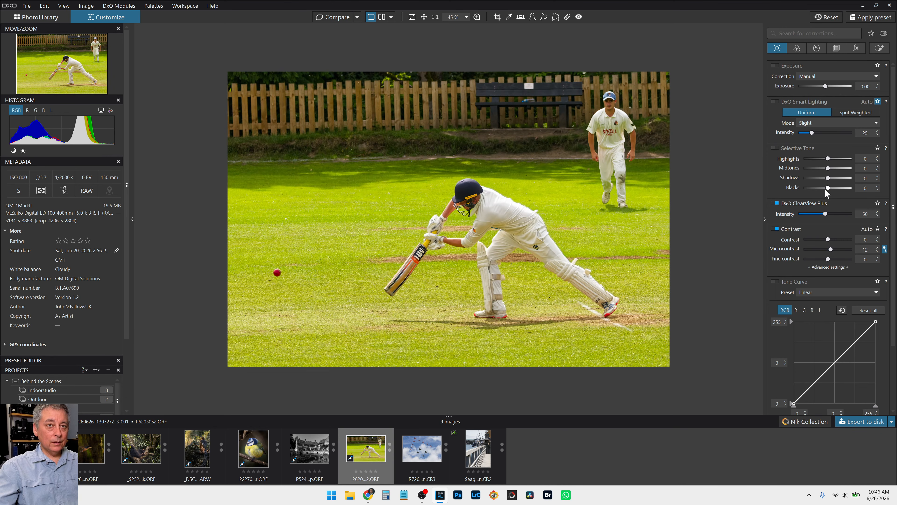
- Set the whole photo's Midtones to -24, Shadows to -41, Blacks to -25 and Exposure to 0.23, keeping ClearView Plus at 50
mouse_move(828, 188)
left_mouse_down()
mouse_move(814, 187)
mouse_move(818, 178)
left_mouse_up()
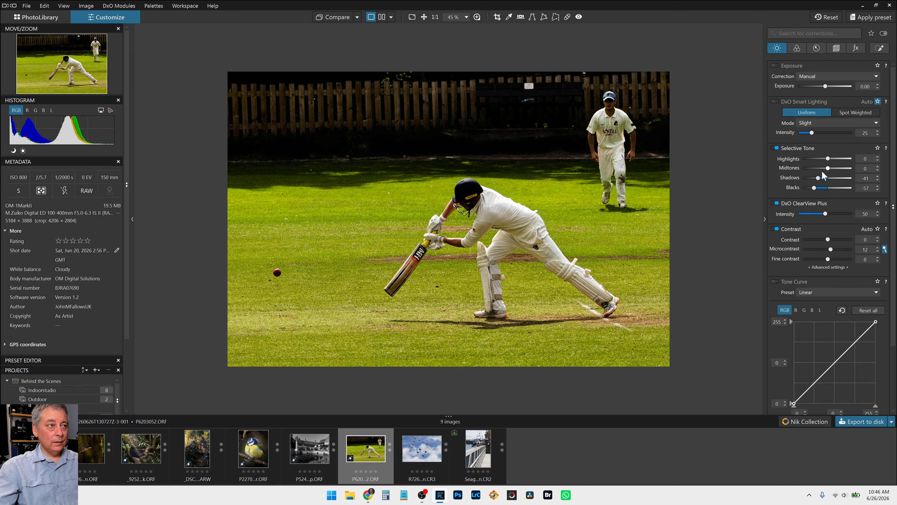
left_click(822, 169)
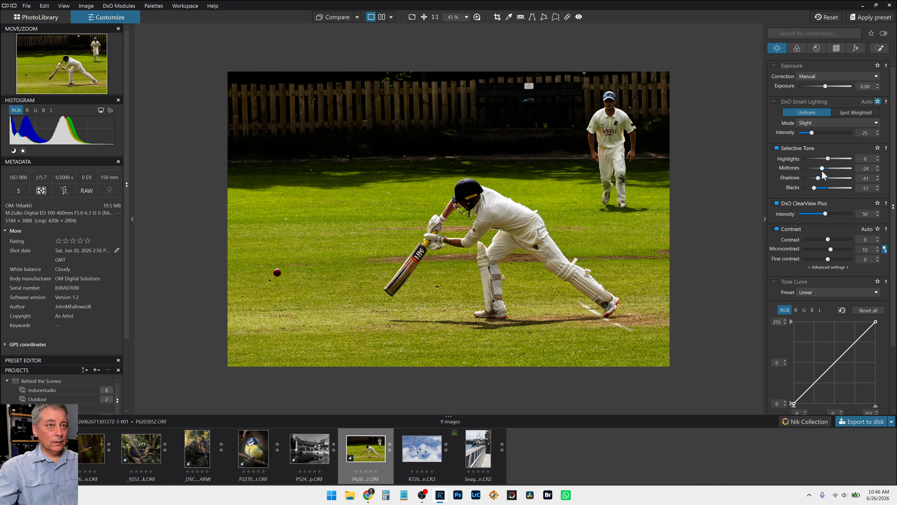
left_click(803, 213)
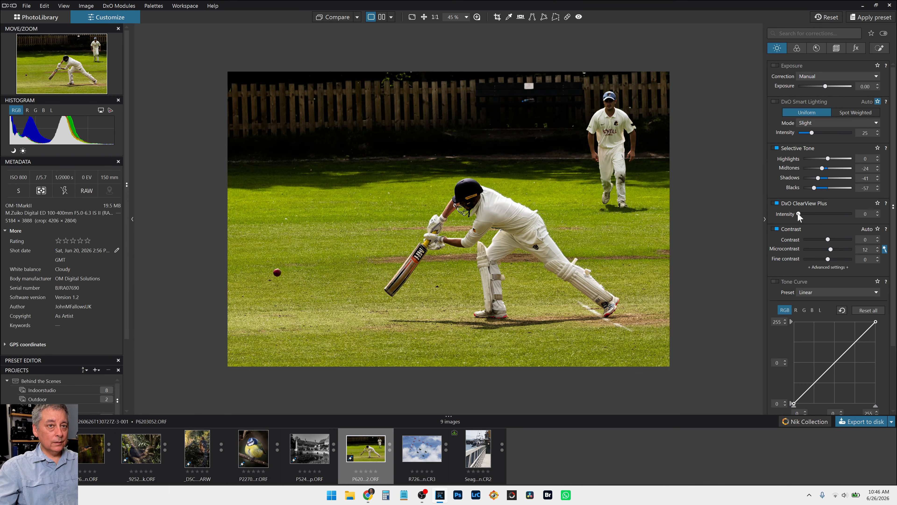
double_click(799, 214)
left_click_drag(815, 188, 820, 187)
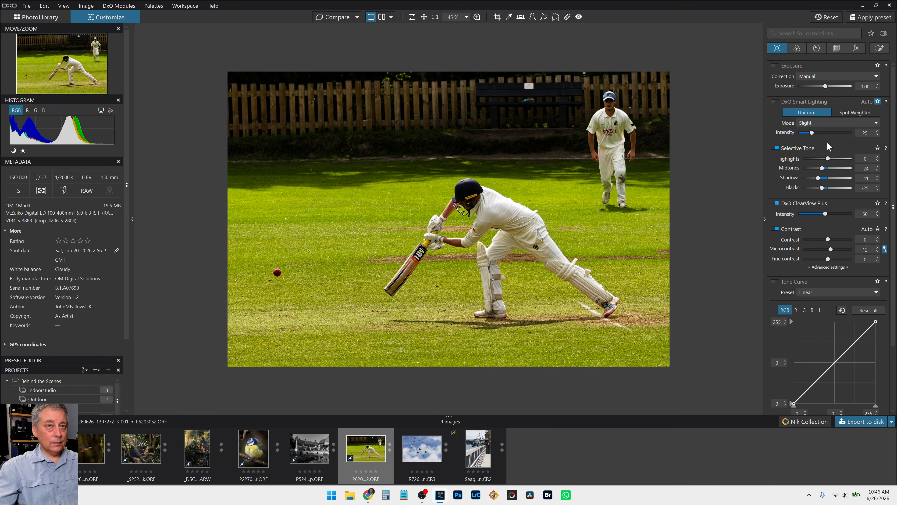
left_click_drag(827, 86, 826, 86)
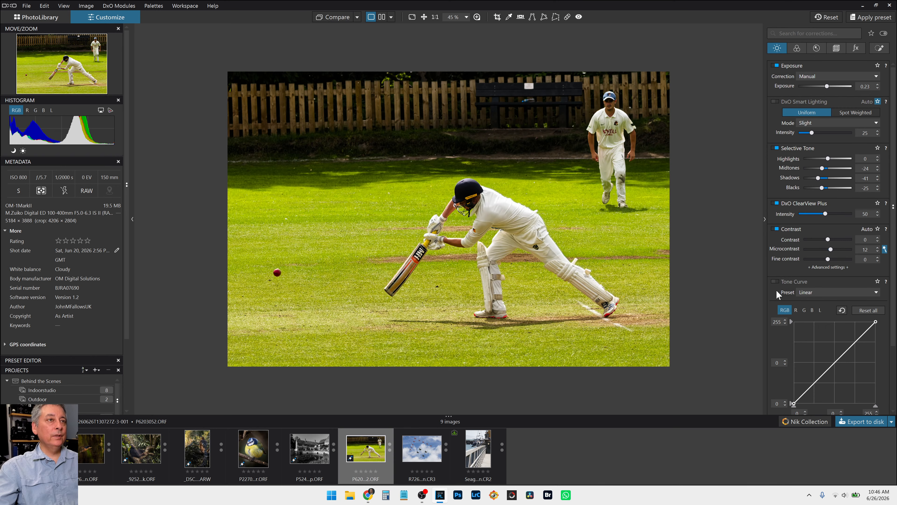
- Add a new local mask with a control point on the batsman's face and raise its Shadows to 76
left_click(880, 48)
left_click(776, 152)
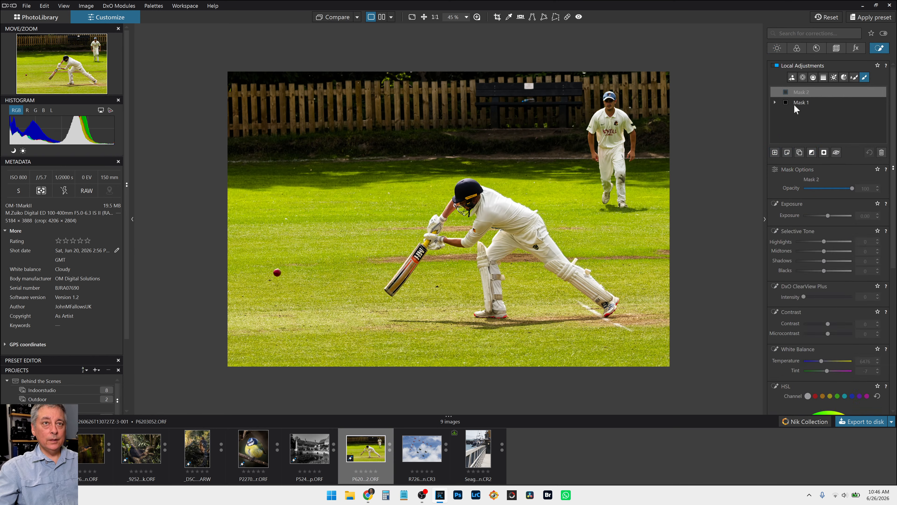
left_click(802, 77)
scroll(463, 200, "up", 5)
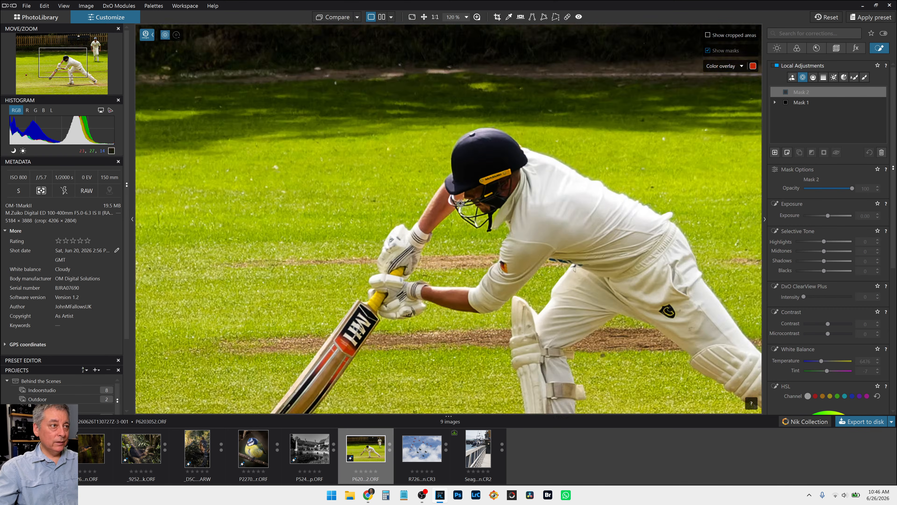
left_click(482, 193)
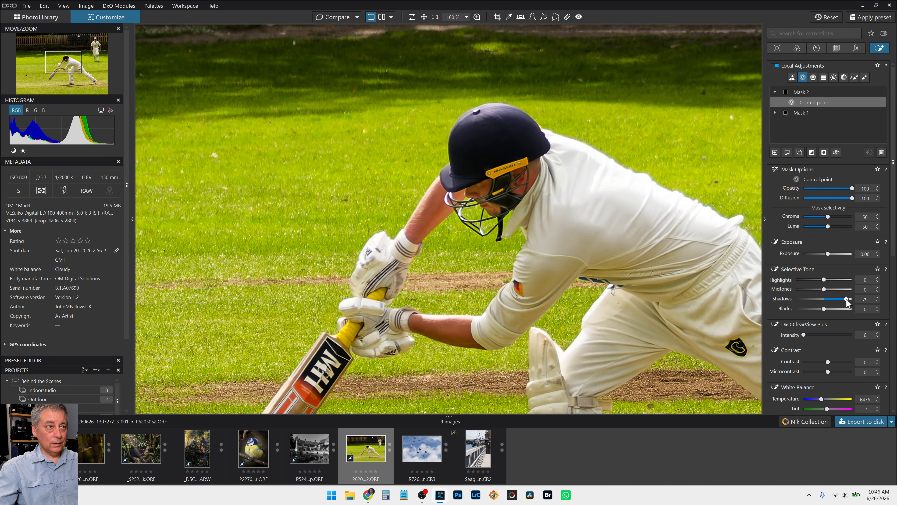
left_click_drag(846, 299, 846, 298)
scroll(677, 270, "down", 2)
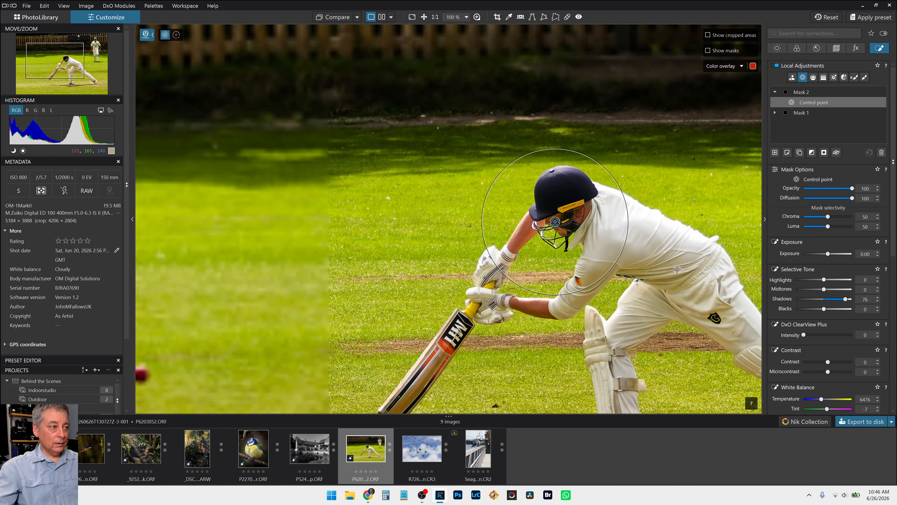
scroll(677, 270, "down", 3)
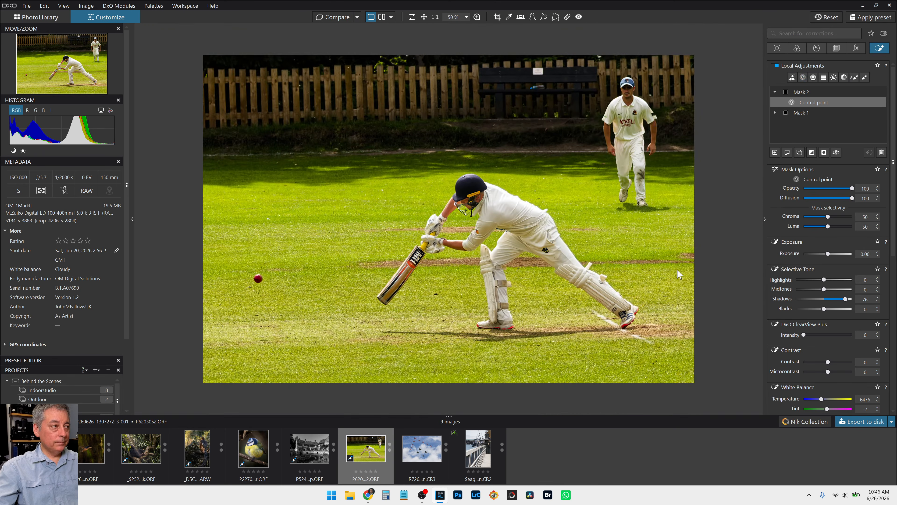
- Add another mask with a small control point centred on the red ball and set its Exposure to 1.03
left_click(775, 151)
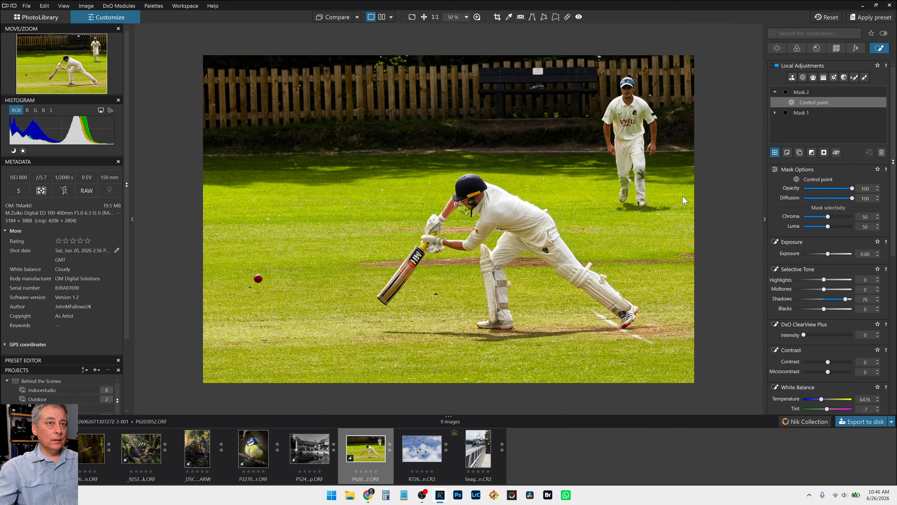
key("b")
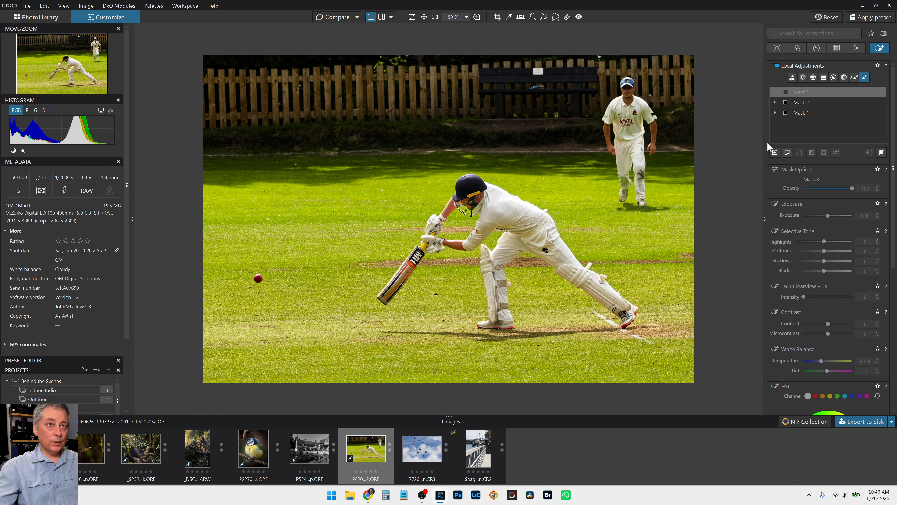
left_click(803, 78)
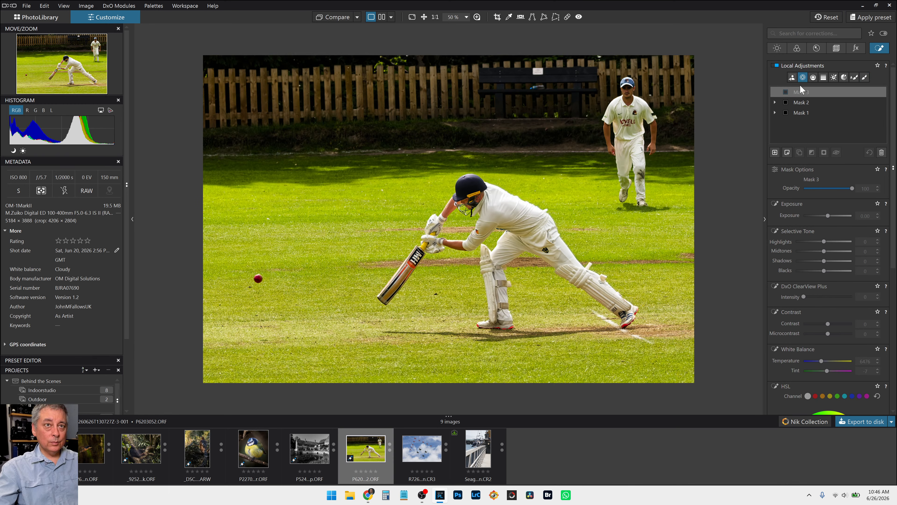
left_click(258, 279)
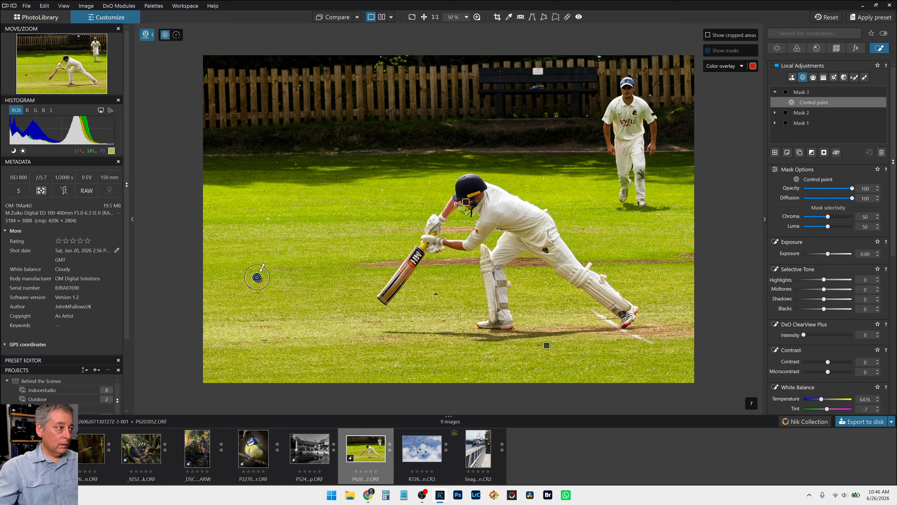
scroll(258, 277, "up", 3)
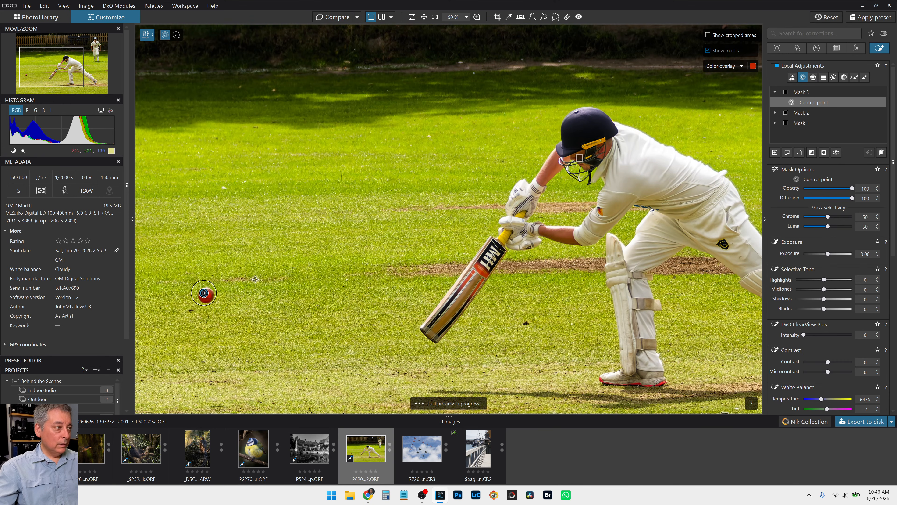
key("Delete")
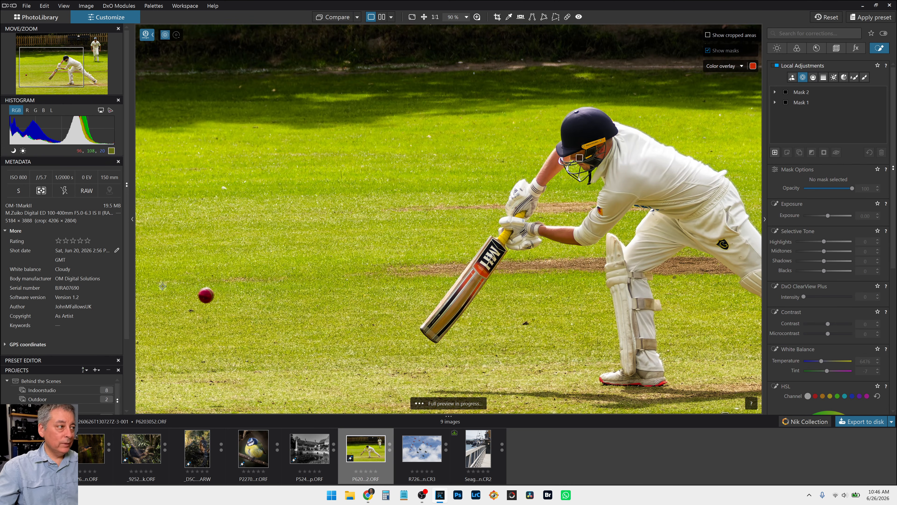
left_click(205, 296)
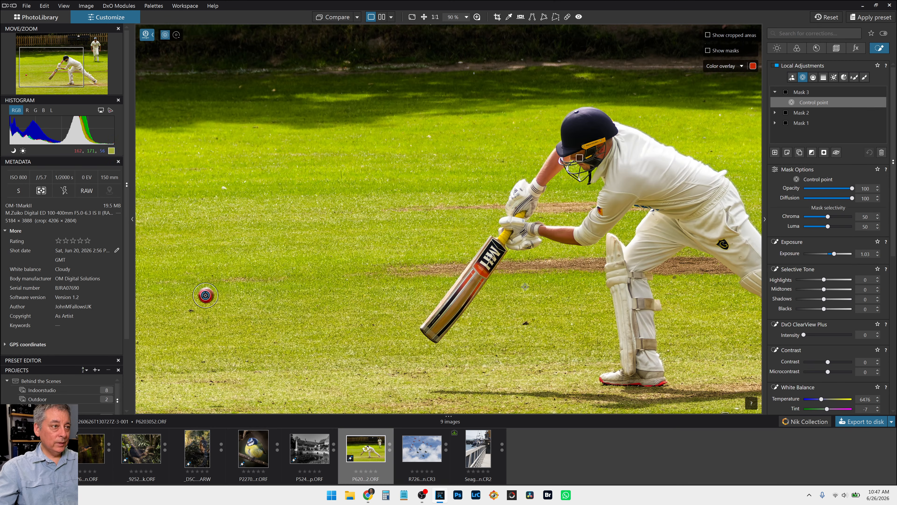
scroll(527, 303, "down", 4)
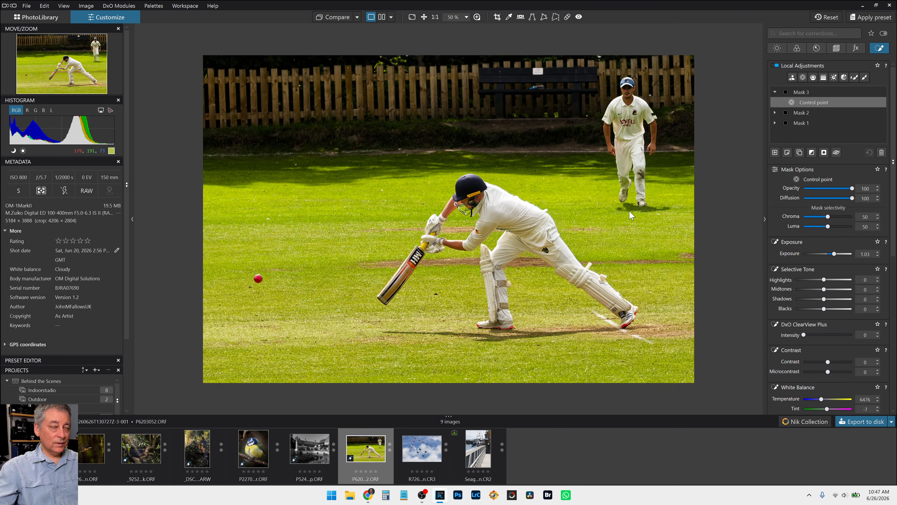
- Create a new mask and paint over the blade of the cricket bat with the Auto brush
left_click(775, 152)
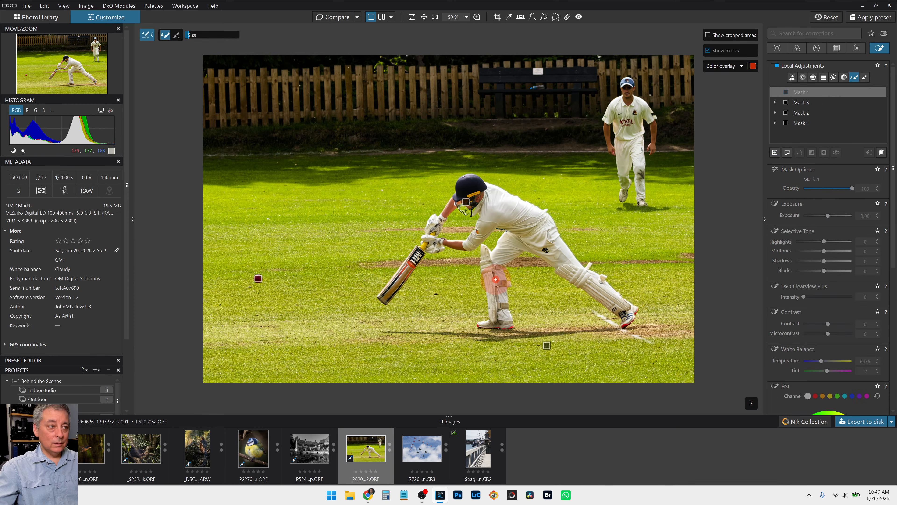
mouse_move(385, 295)
left_mouse_down()
mouse_move(366, 322)
mouse_move(418, 262)
mouse_move(359, 318)
mouse_move(415, 251)
mouse_move(365, 310)
left_mouse_up()
scroll(385, 295, "up", 2)
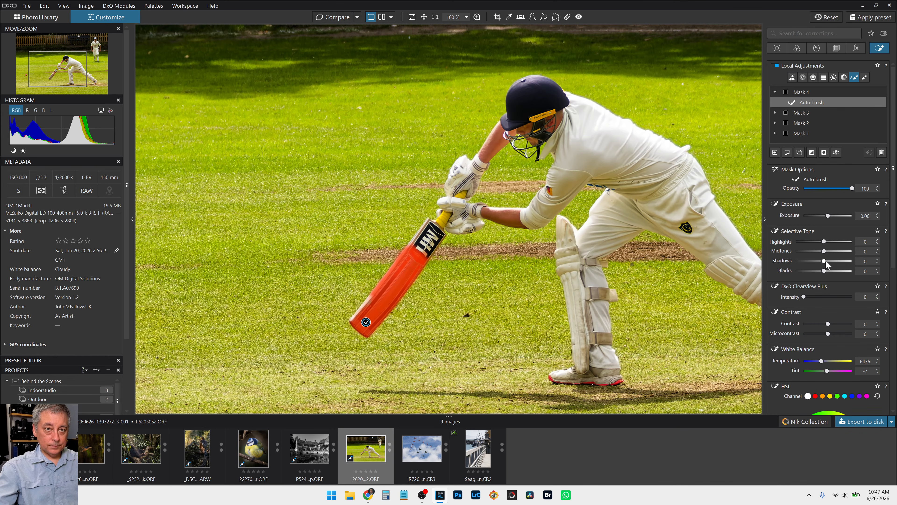
- Set the bat mask to Highlights 53, Midtones 36, Shadows 25, ClearView Plus 55 and Microcontrast 29
left_click_drag(824, 261, 833, 262)
left_click(839, 244)
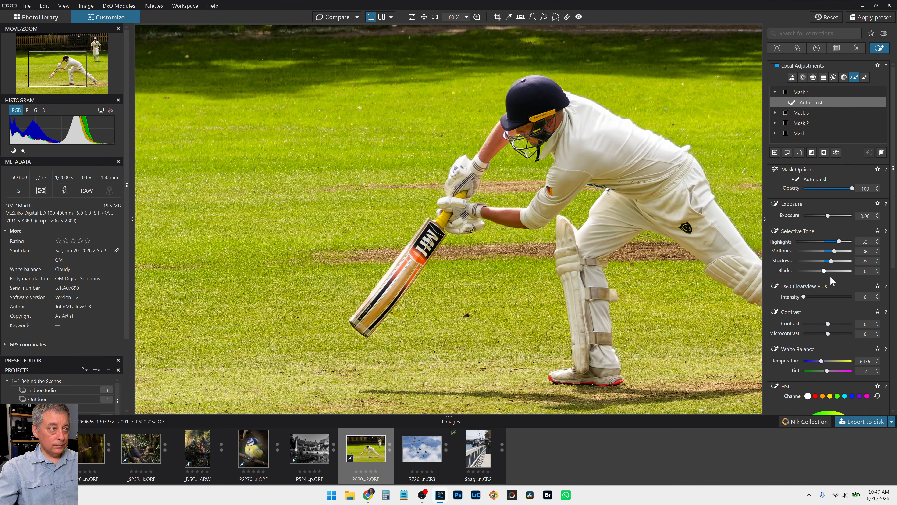
left_click(830, 296)
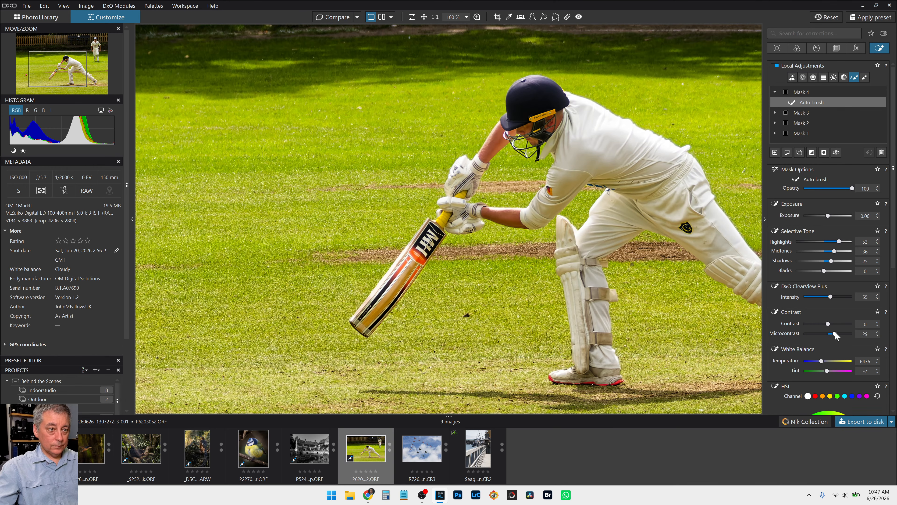
- Set the bat mask's Vibrancy to 98 and Saturation to 5, and check the result up close and at full view
scroll(830, 343, "down", 3)
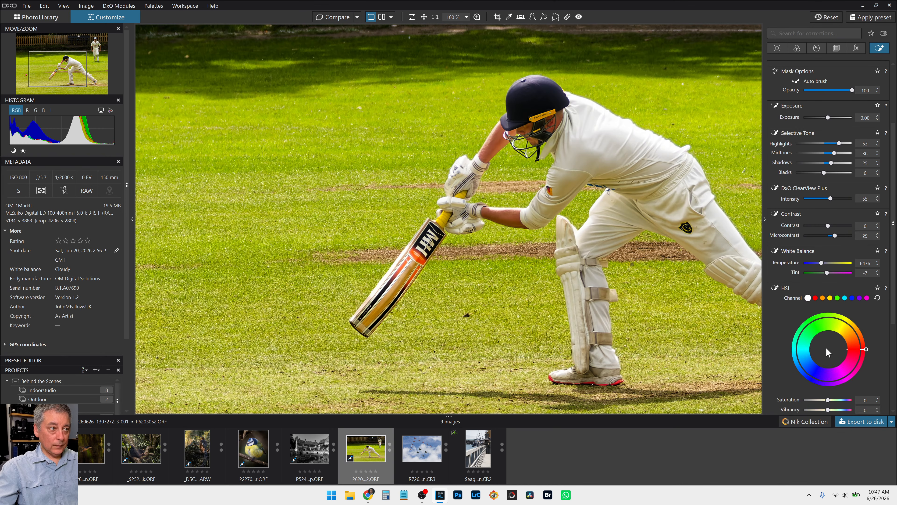
scroll(828, 352, "down", 2)
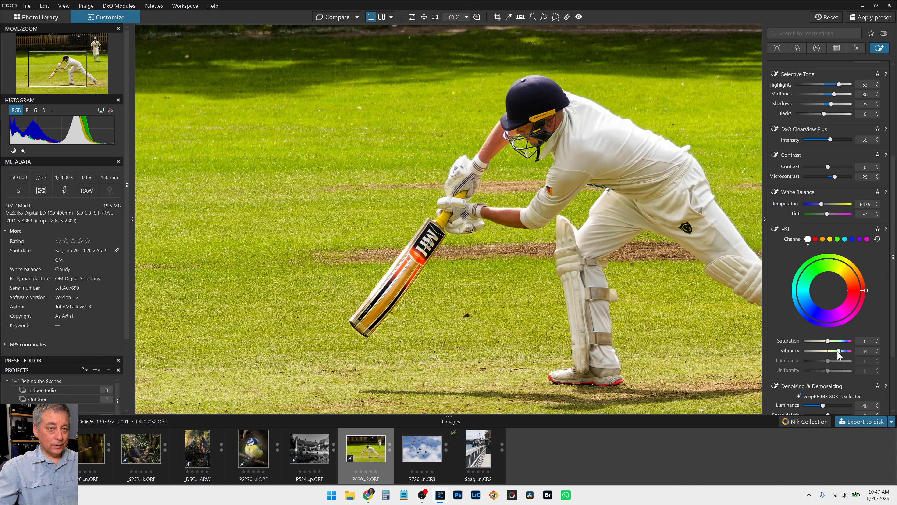
left_click_drag(843, 351, 850, 350)
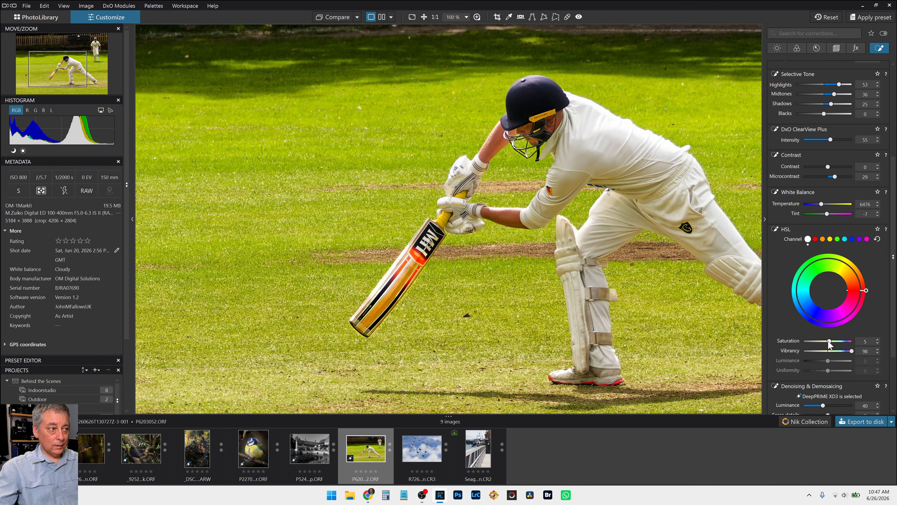
scroll(675, 301, "down", 5)
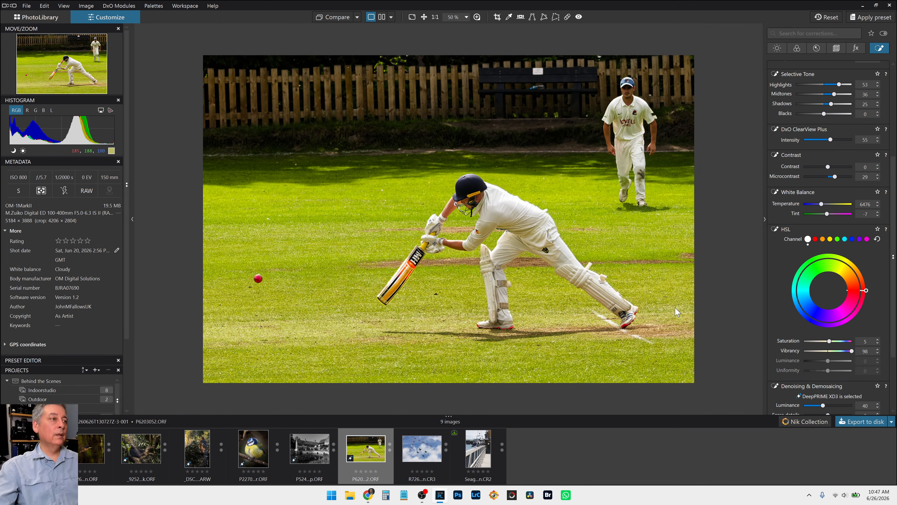
scroll(674, 309, "down", 2)
scroll(417, 251, "up", 6)
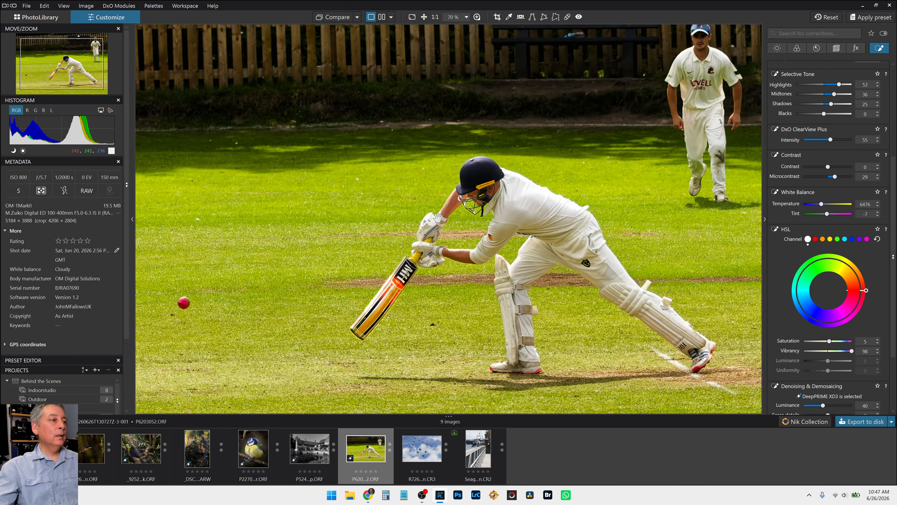
scroll(836, 146, "up", 6)
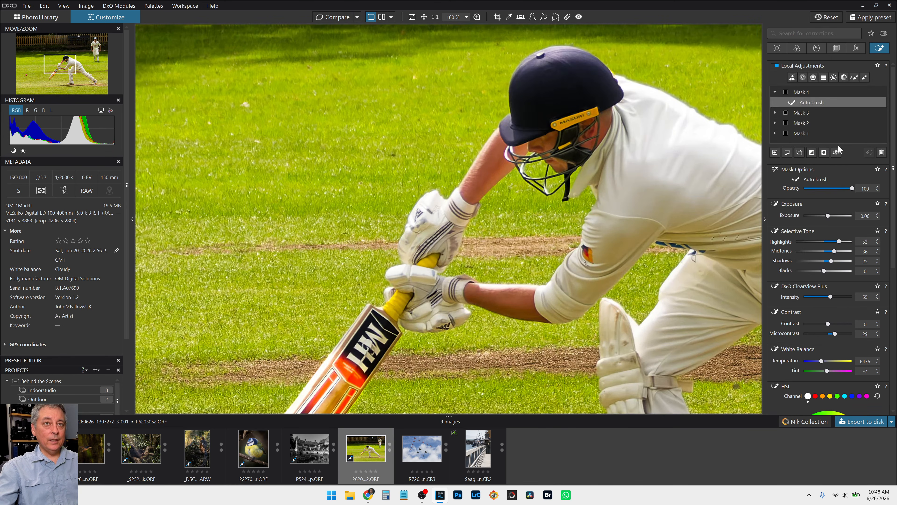
left_click(800, 104)
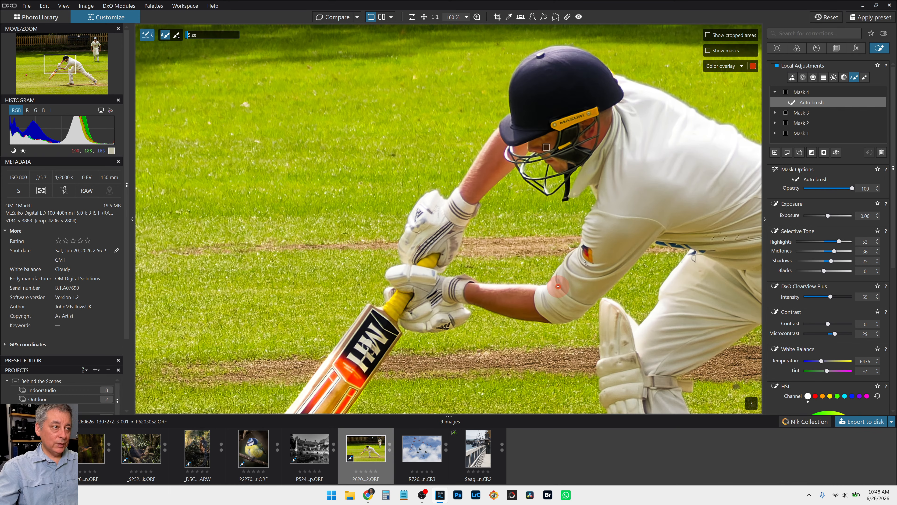
scroll(558, 287, "down", 5)
scroll(558, 286, "down", 3)
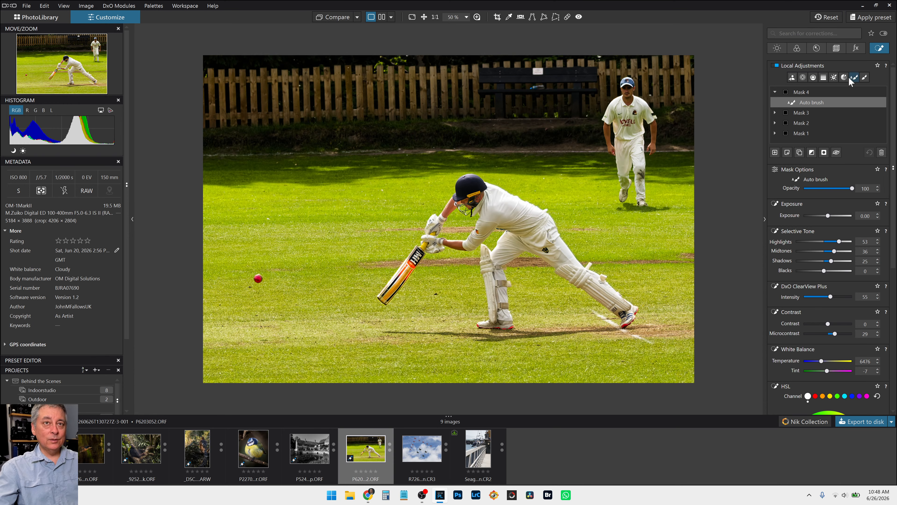
- Create a new mask and select the batsman with his bat and the red ball using AI masks
left_click(792, 78)
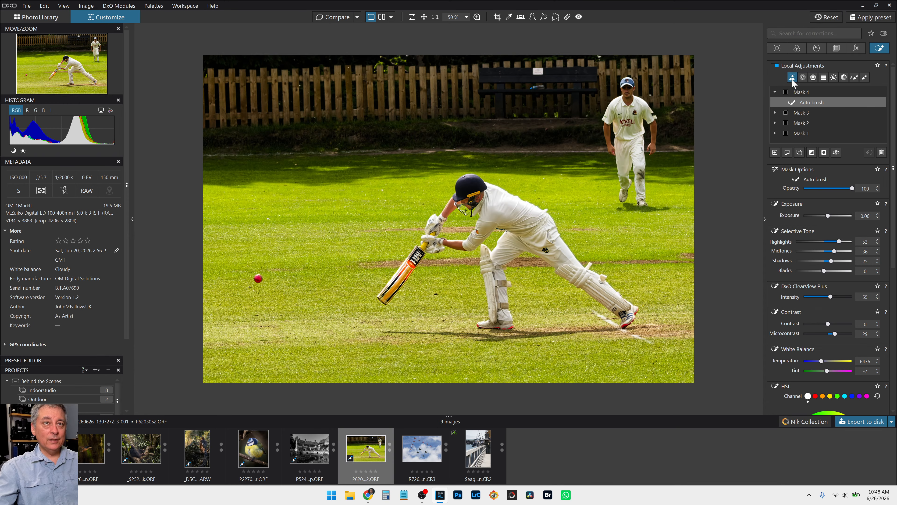
left_click(775, 152)
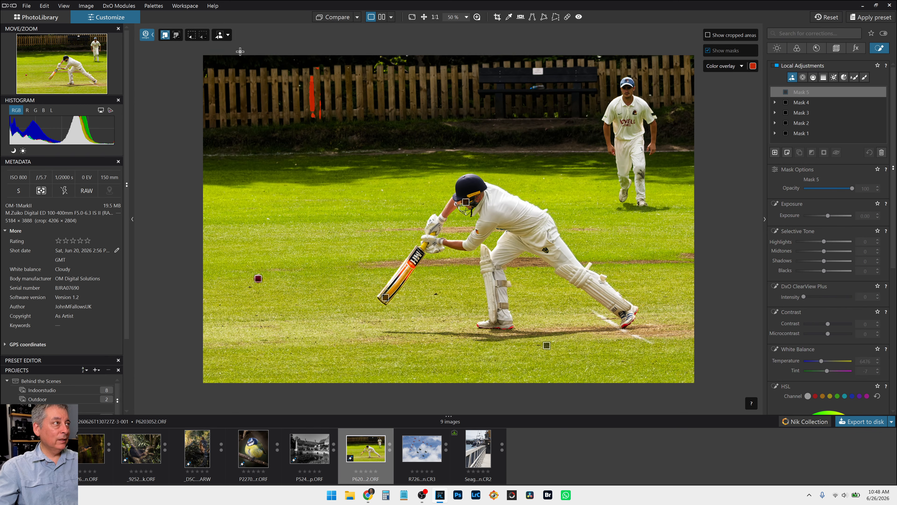
left_click(191, 34)
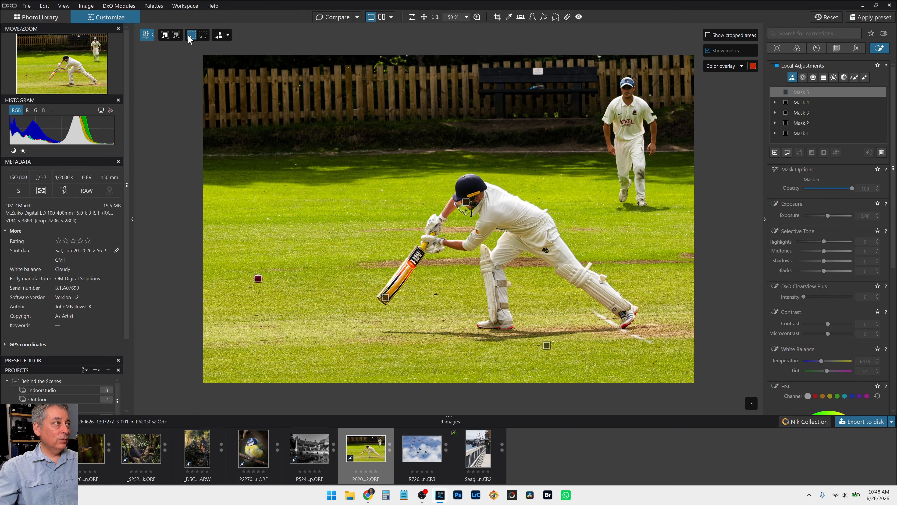
left_click_drag(377, 153, 645, 369)
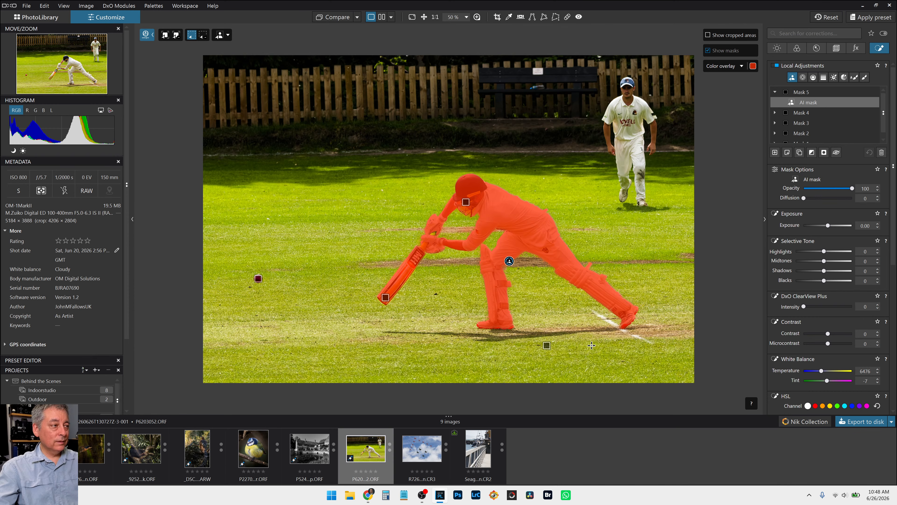
left_click(258, 278)
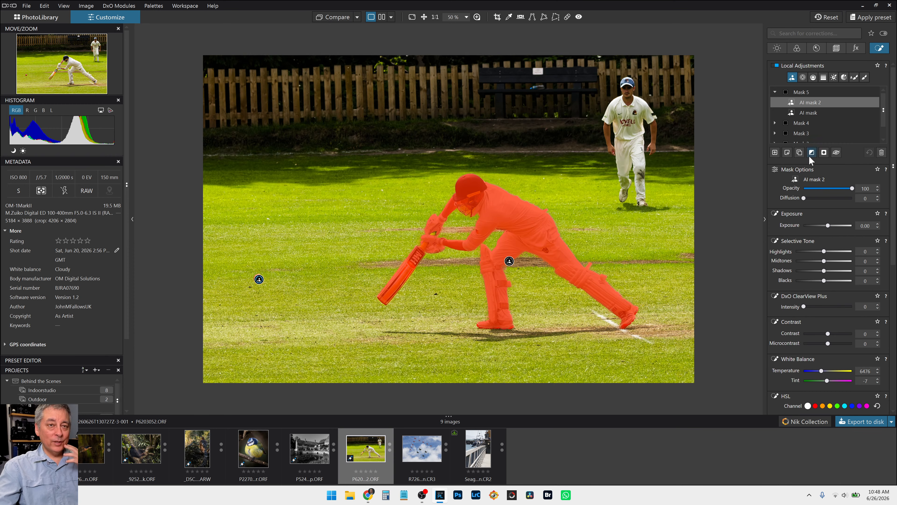
- Add a graduated filter in a new mask, starting just above the photo and fading out around the batsman's feet
left_click(823, 79)
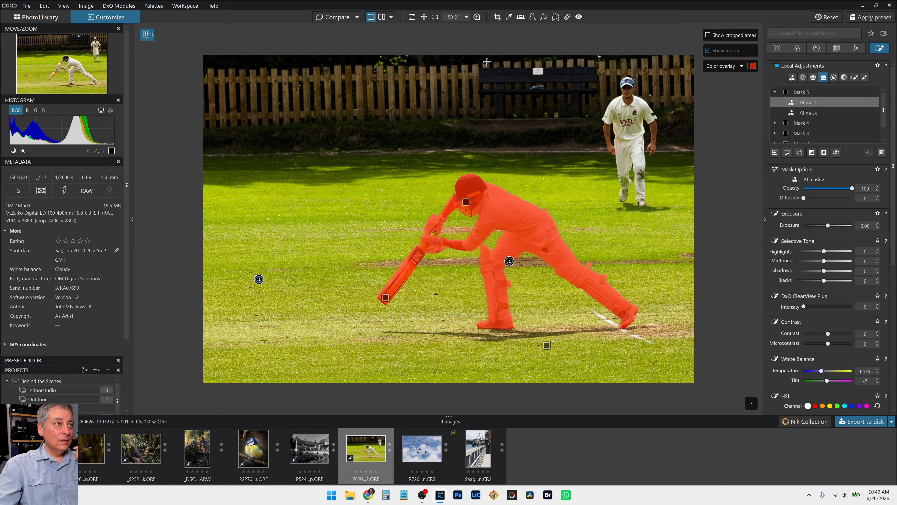
left_click_drag(487, 61, 491, 336)
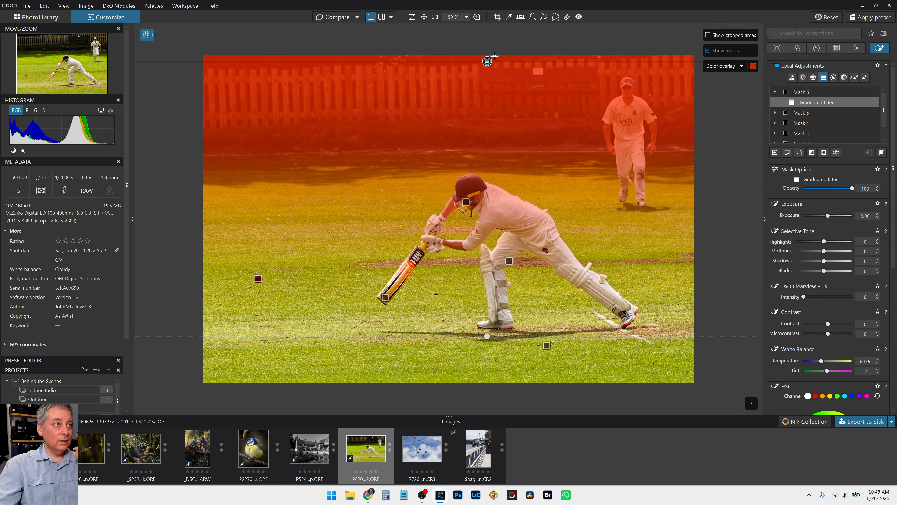
scroll(488, 63, "down", 3)
left_click_drag(478, 107, 477, 66)
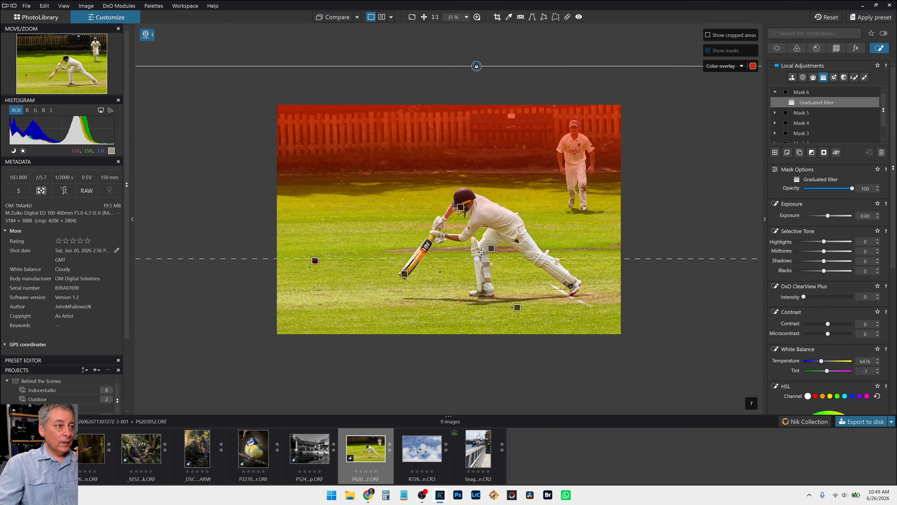
left_click_drag(477, 275, 477, 301)
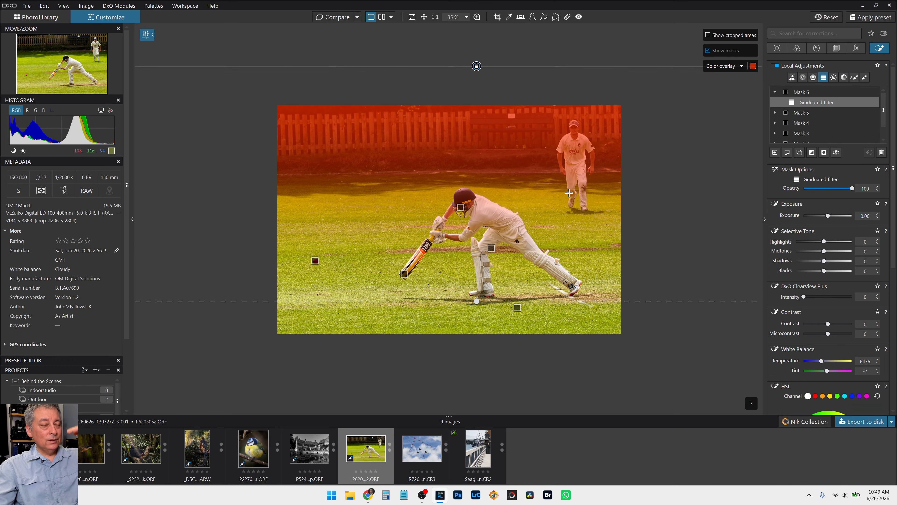
left_click_drag(477, 66, 476, 67)
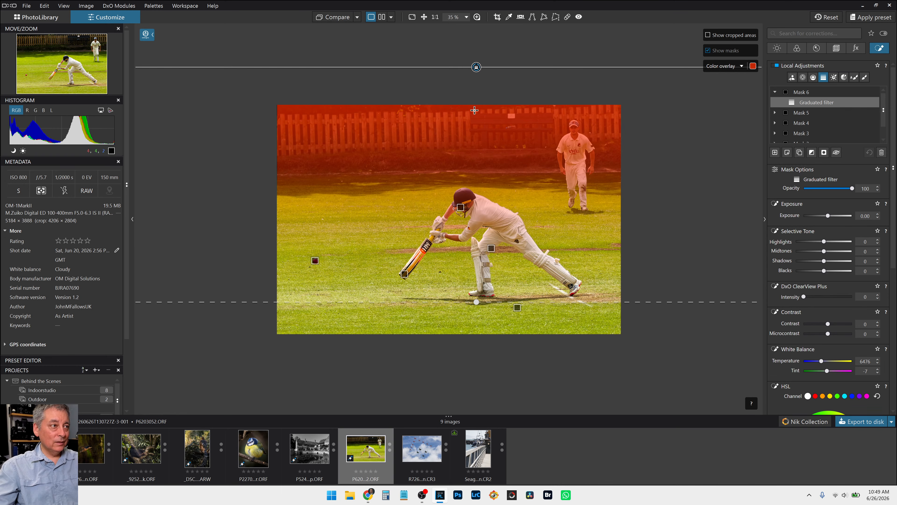
- Set the graduated filter mask's Blur intensity to 32
scroll(830, 286, "down", 4)
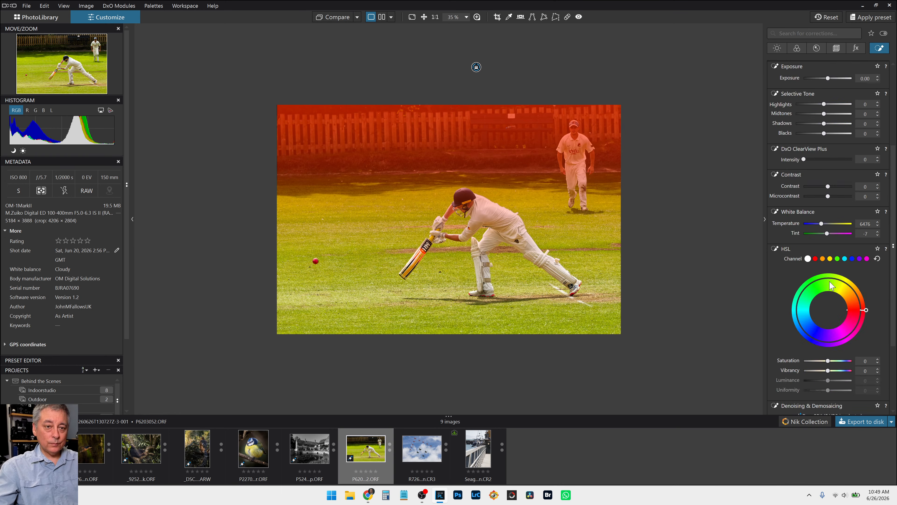
scroll(829, 283, "down", 3)
left_click_drag(807, 404, 815, 403)
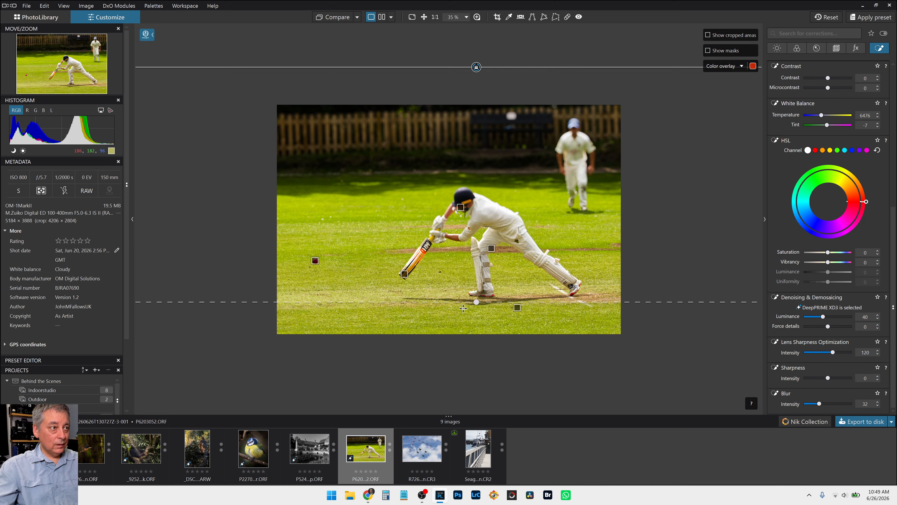
- Try out positions for the graduated filter, with its start line above the photo and its fade ending near the batsman's feet
mouse_move(517, 304)
left_mouse_down()
mouse_move(516, 322)
mouse_move(517, 311)
left_mouse_up()
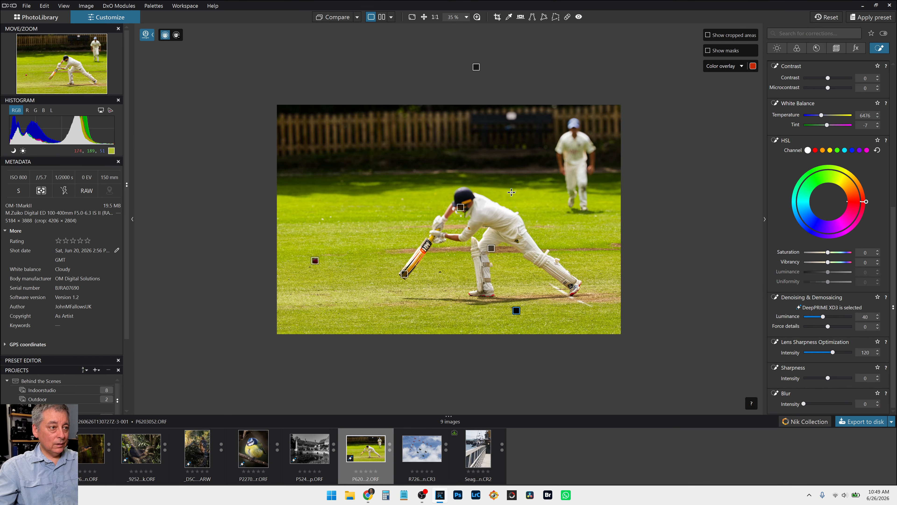
left_click_drag(475, 69, 475, 50)
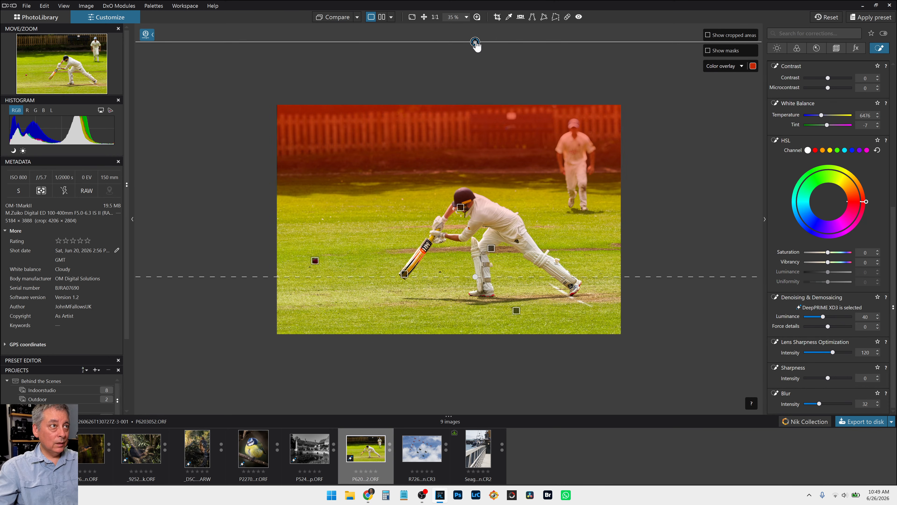
mouse_move(477, 278)
left_mouse_down()
mouse_move(477, 308)
mouse_move(478, 287)
left_mouse_up()
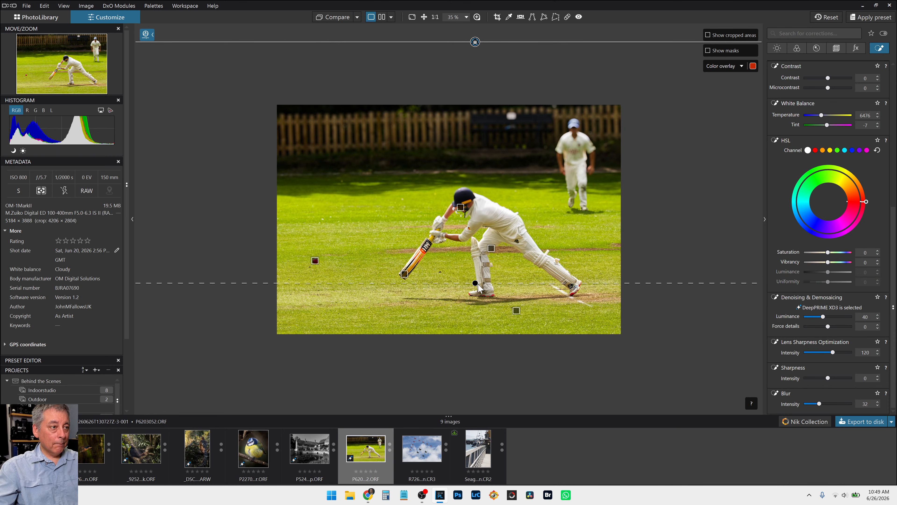
left_click_drag(479, 287, 479, 296)
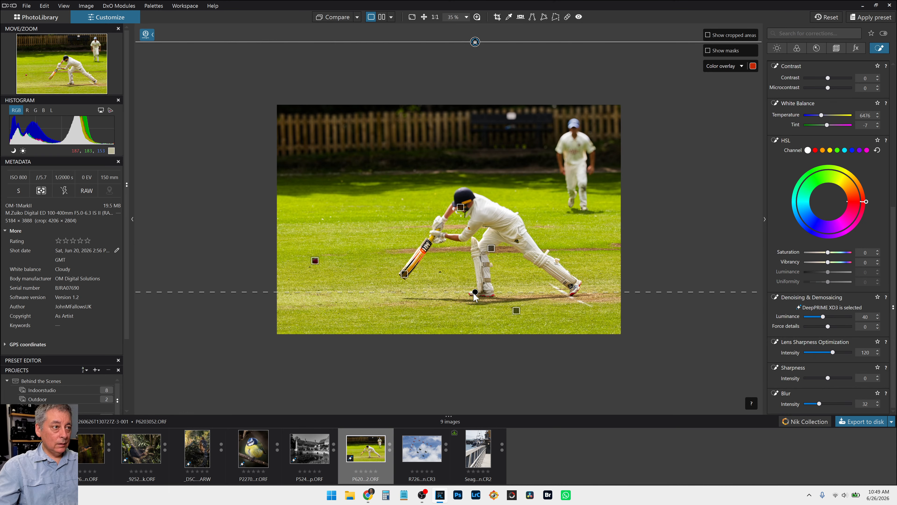
left_click_drag(474, 293, 474, 295)
mouse_move(475, 42)
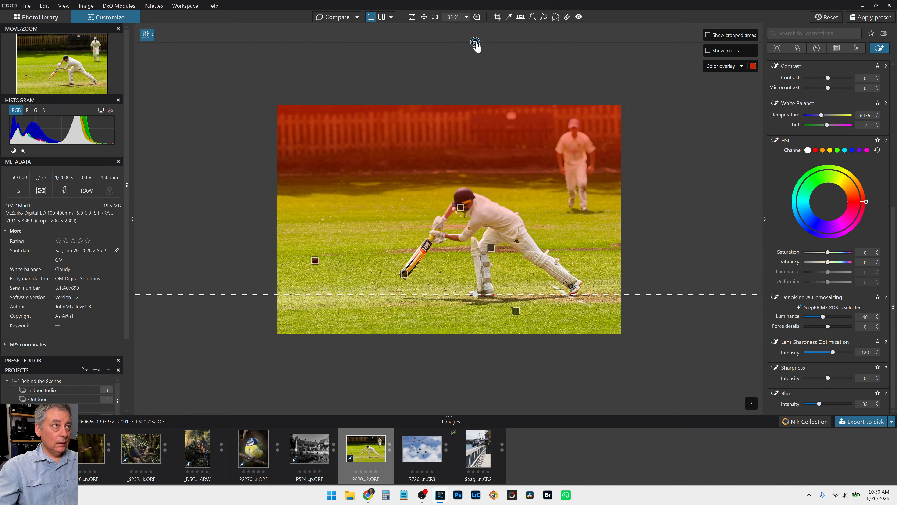
left_click_drag(476, 42, 472, 80)
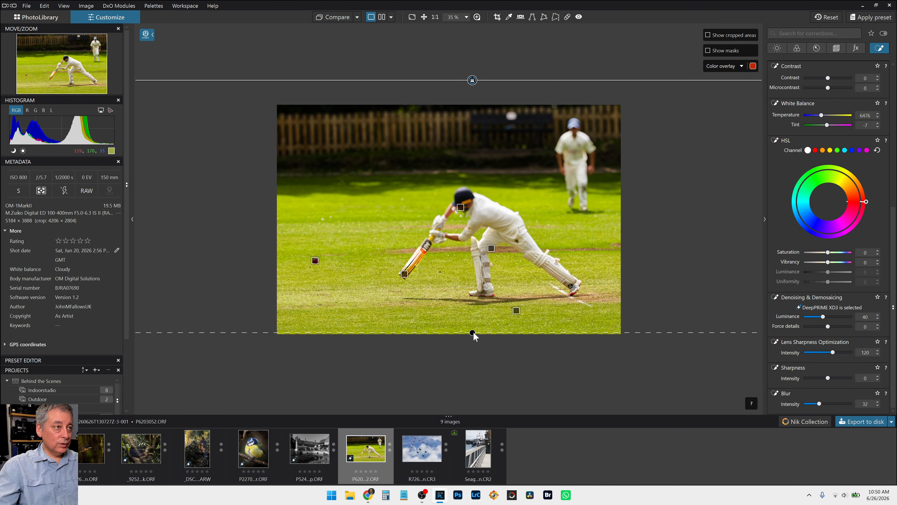
left_click_drag(473, 332, 472, 298)
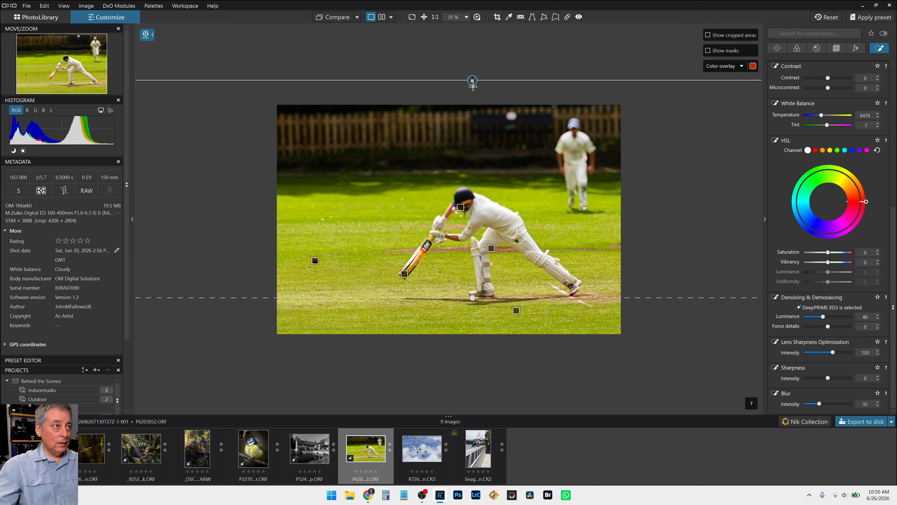
- Move the graduated filter's start line down onto the fence, end its fade just below the batsman's feet, and set Blur to 25
left_click_drag(473, 82, 475, 137)
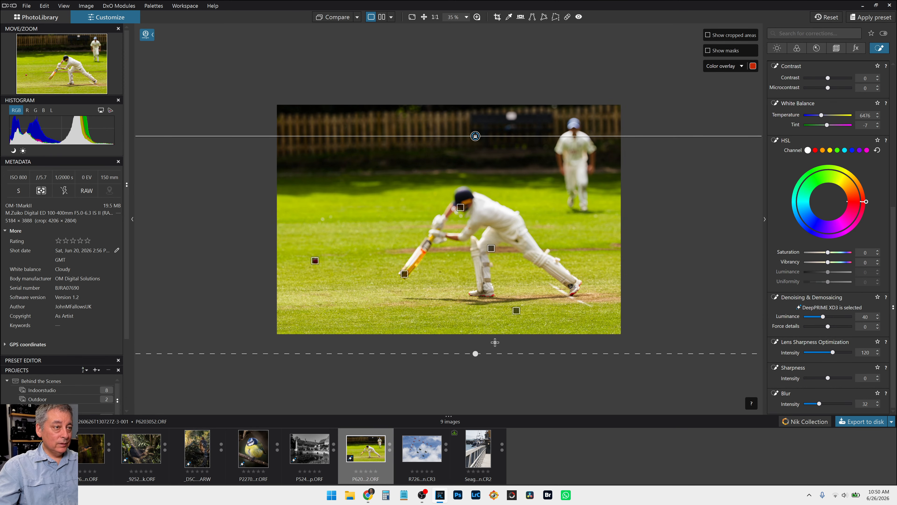
left_click_drag(475, 352, 475, 307)
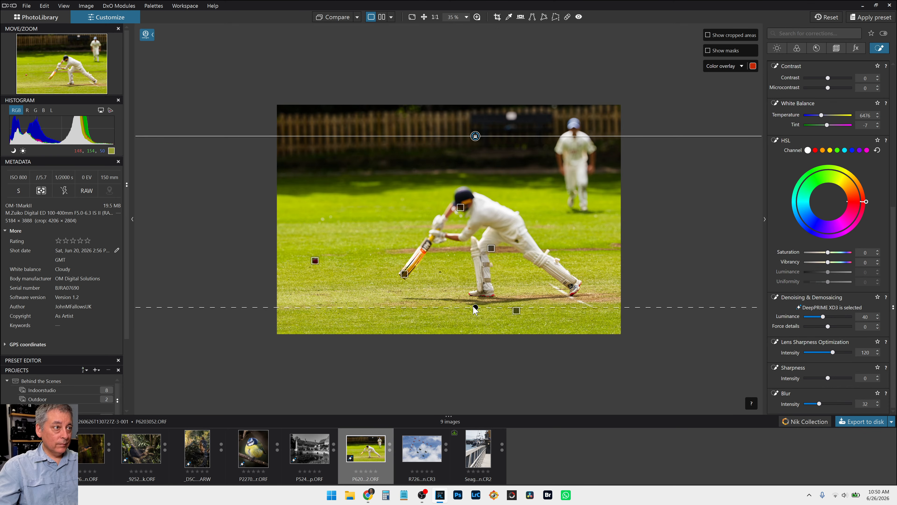
left_click_drag(475, 137, 476, 140)
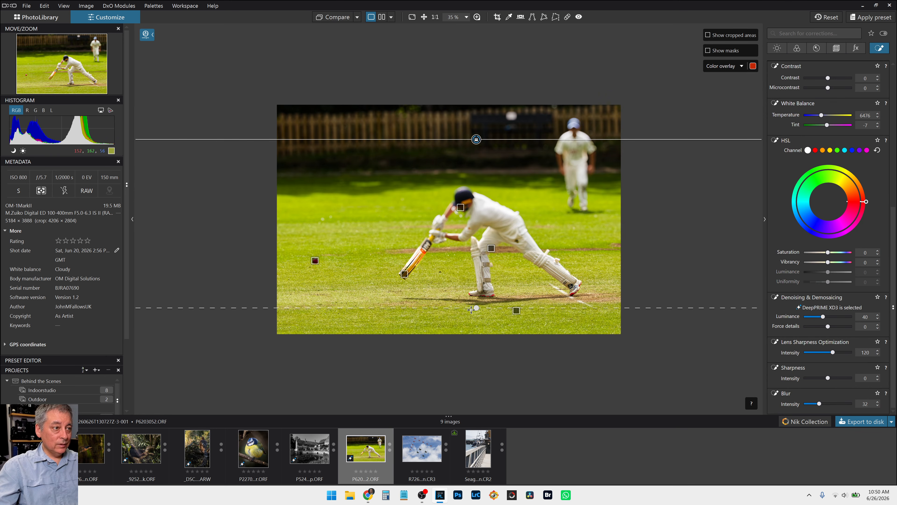
left_click_drag(475, 309, 474, 310)
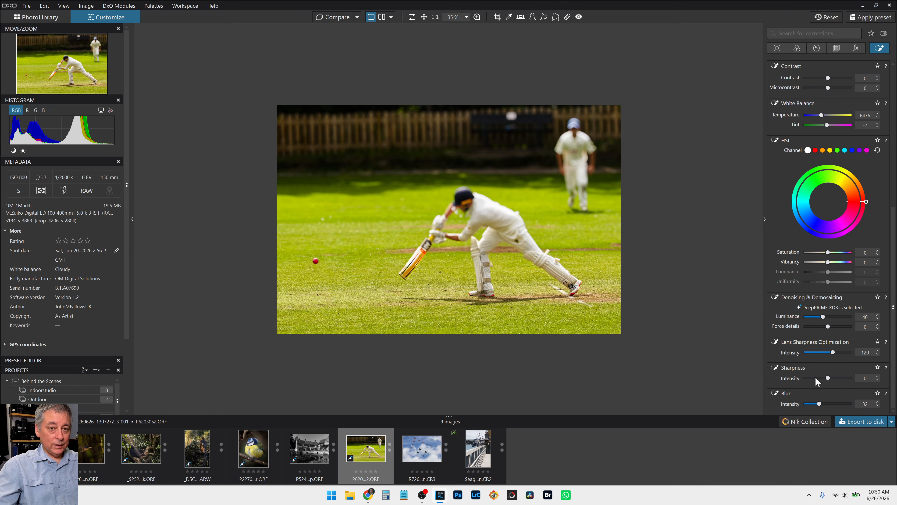
left_click_drag(820, 402, 816, 403)
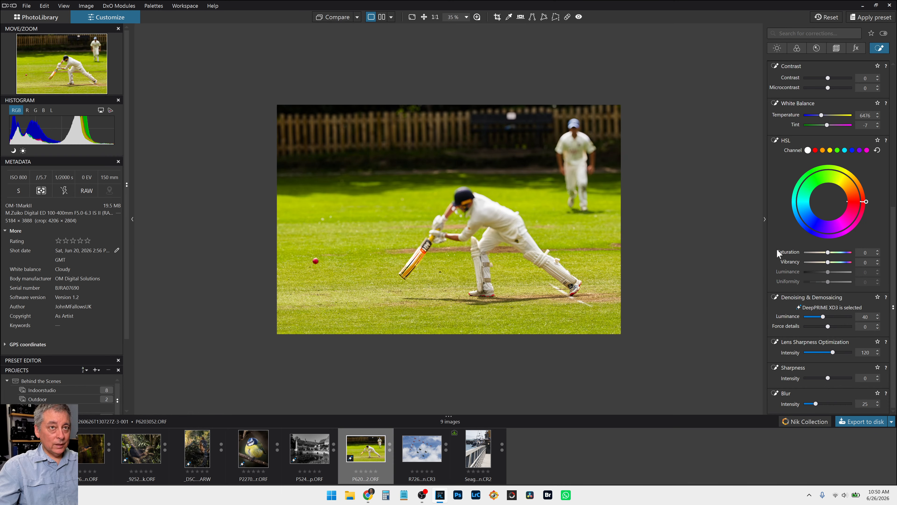
- Expand Mask 5 and move the graduated filter from Mask 6 into it, below the AI masks
scroll(802, 187, "up", 4)
scroll(802, 188, "up", 3)
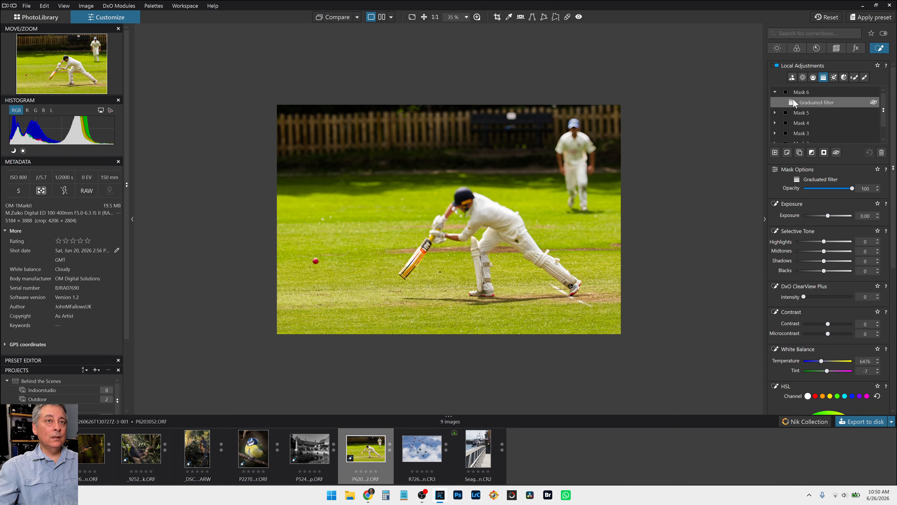
left_click(775, 110)
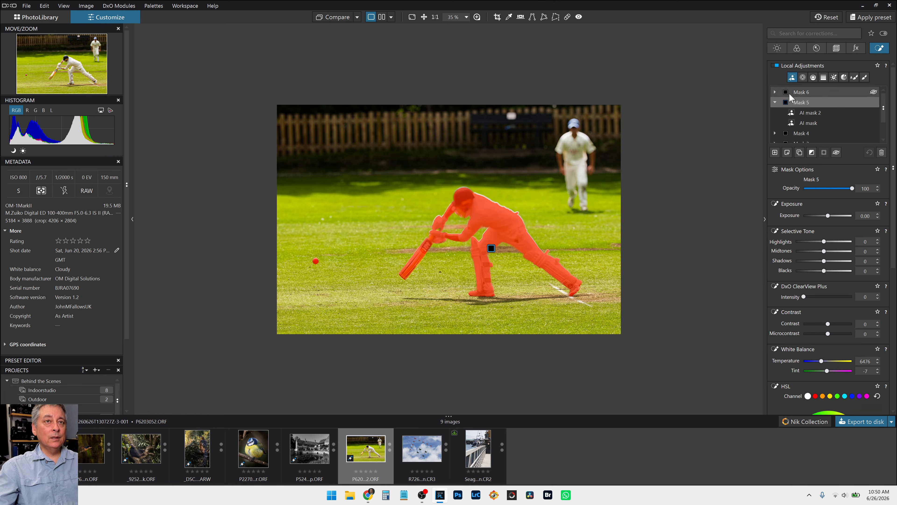
left_click(789, 93)
left_click_drag(795, 101, 797, 127)
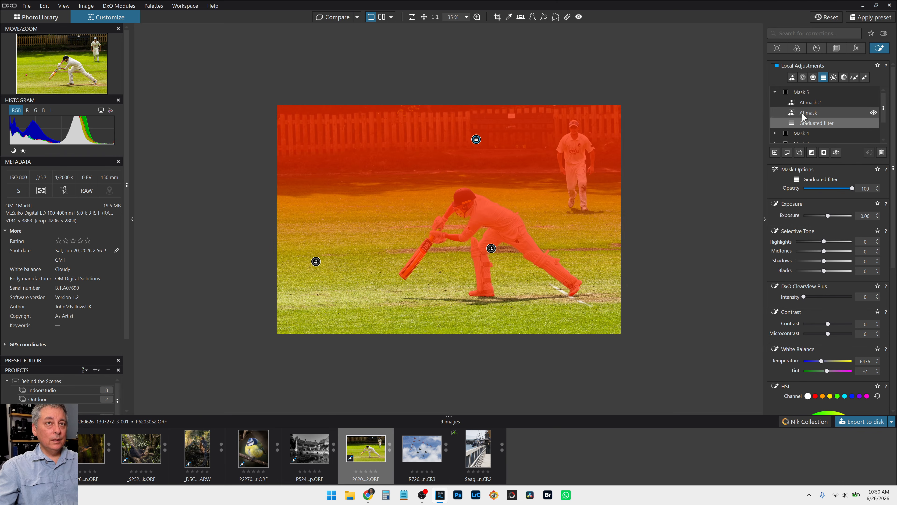
- Switch both AI masks in Mask 5, batsman and ball, to subtract from the mask
left_click(801, 112)
left_click(824, 152)
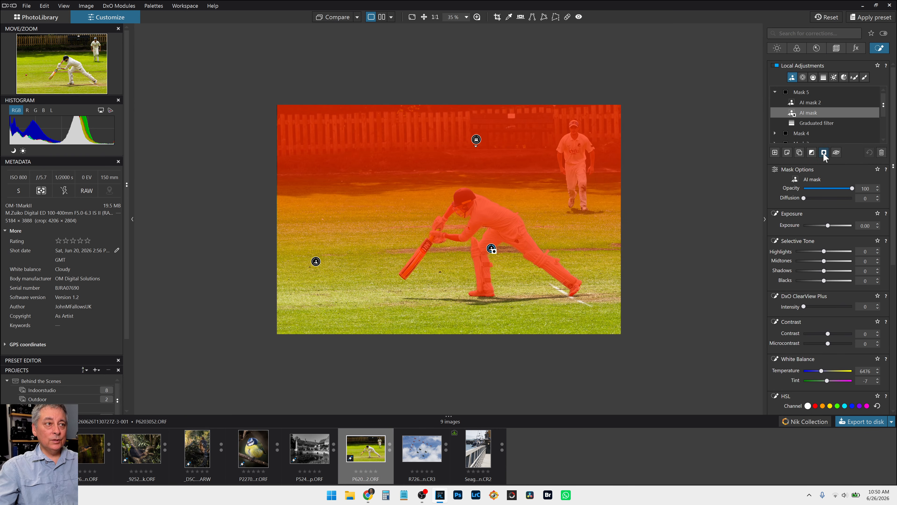
left_click(814, 103)
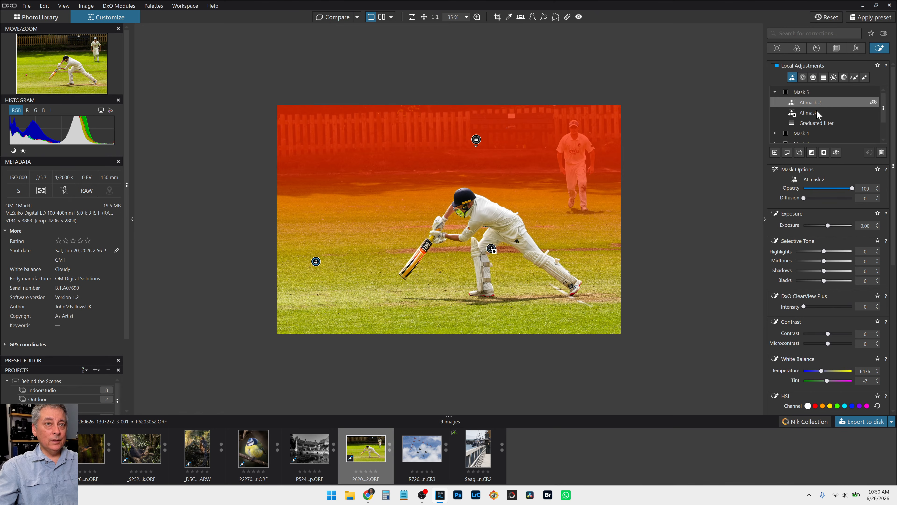
left_click(823, 152)
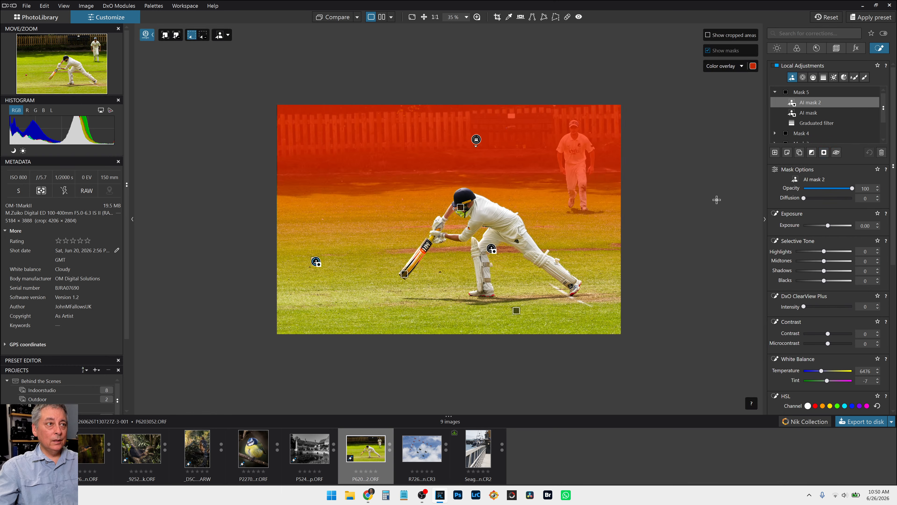
- Move the graduated filter to the top of Mask 5, above both AI masks
left_click(807, 124)
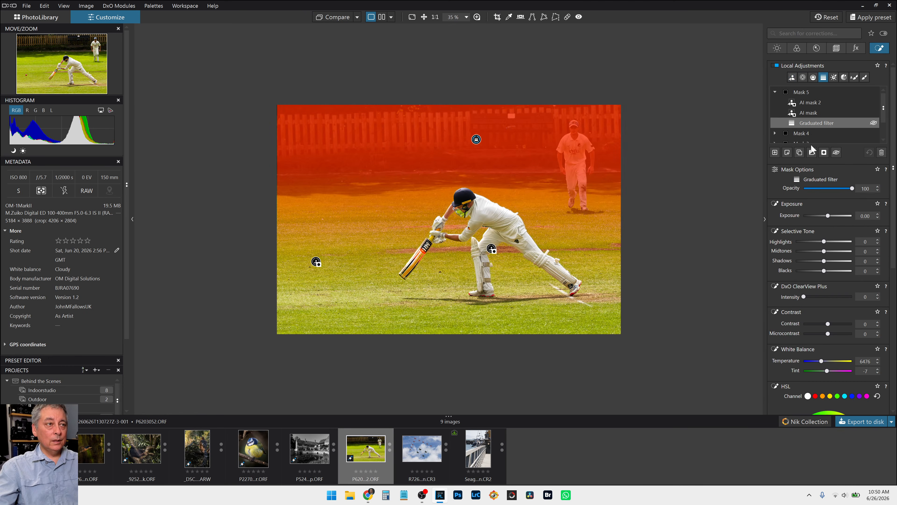
left_click(689, 217)
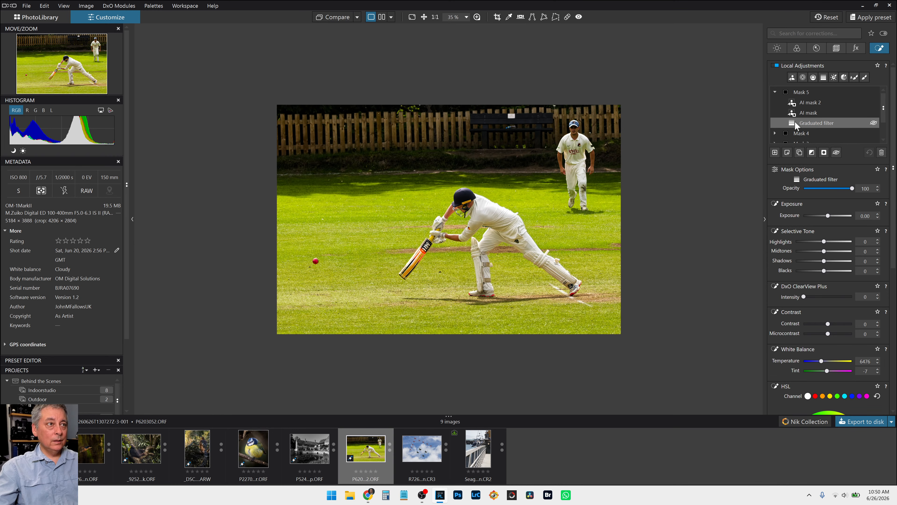
left_click_drag(793, 123, 791, 101)
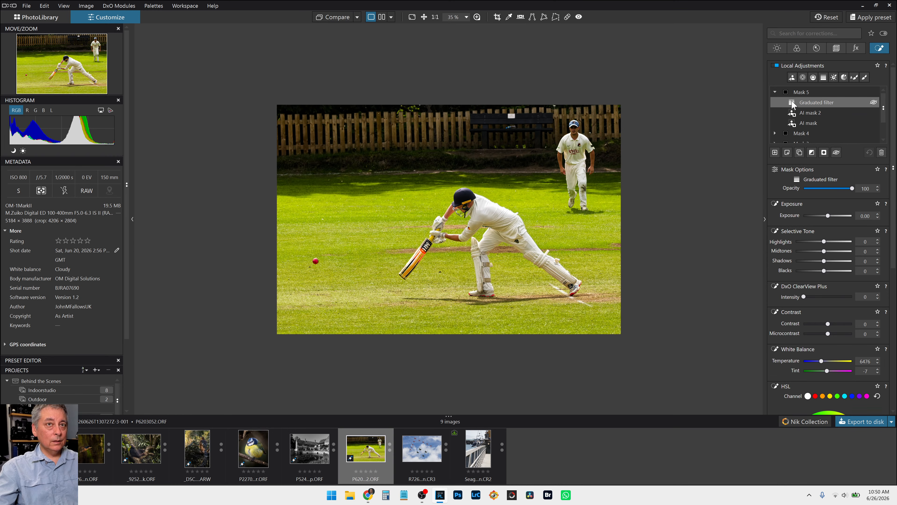
- Switch off the ball's AI mask within Mask 5 to check its effect
left_click(793, 113)
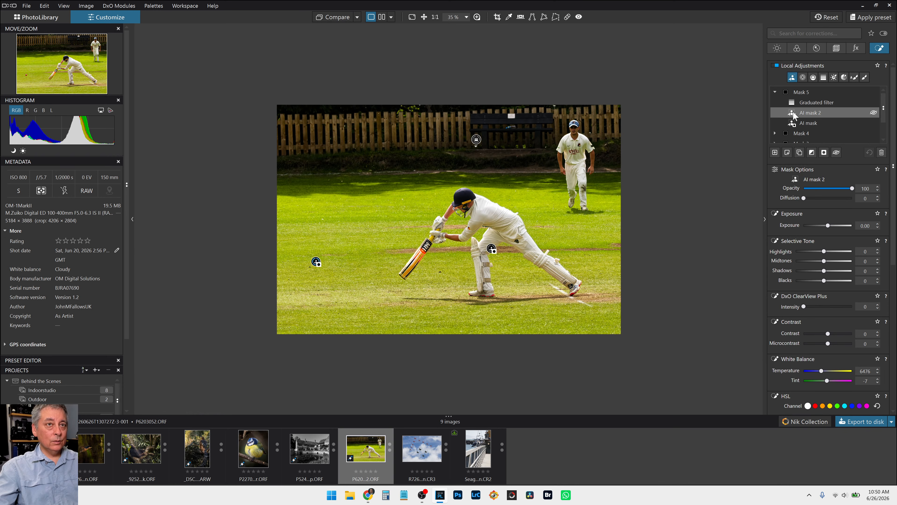
left_click(873, 113)
left_click(873, 113)
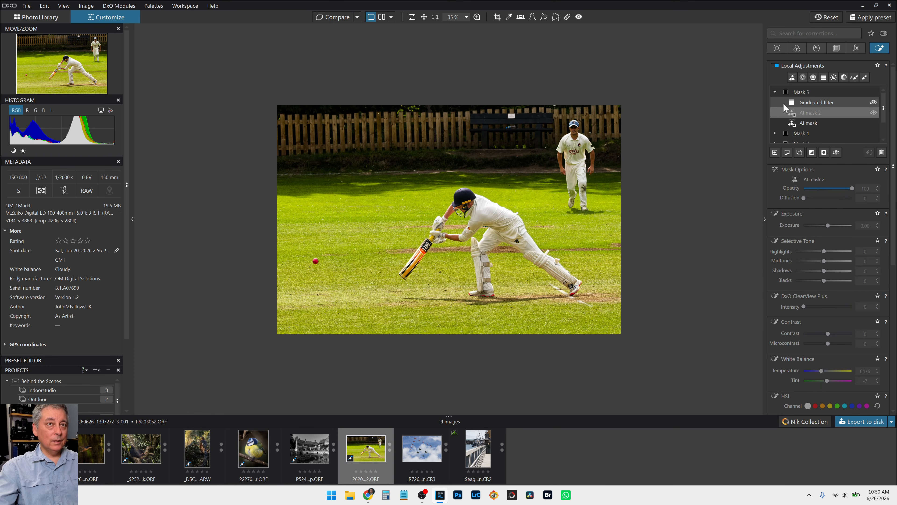
- Try the graduated filter in Mask 4, and return it to Mask 5 below both AI masks
left_click_drag(793, 103, 793, 133)
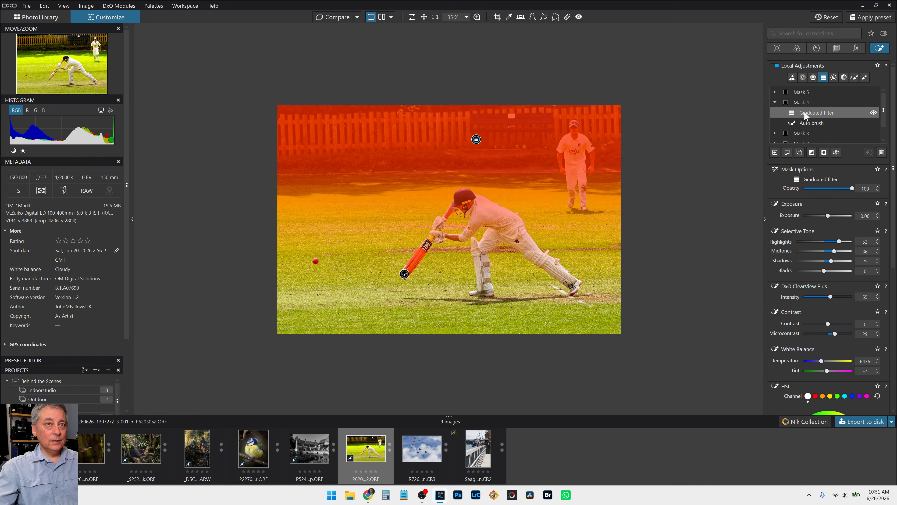
left_click_drag(794, 111, 792, 98)
left_click(794, 93)
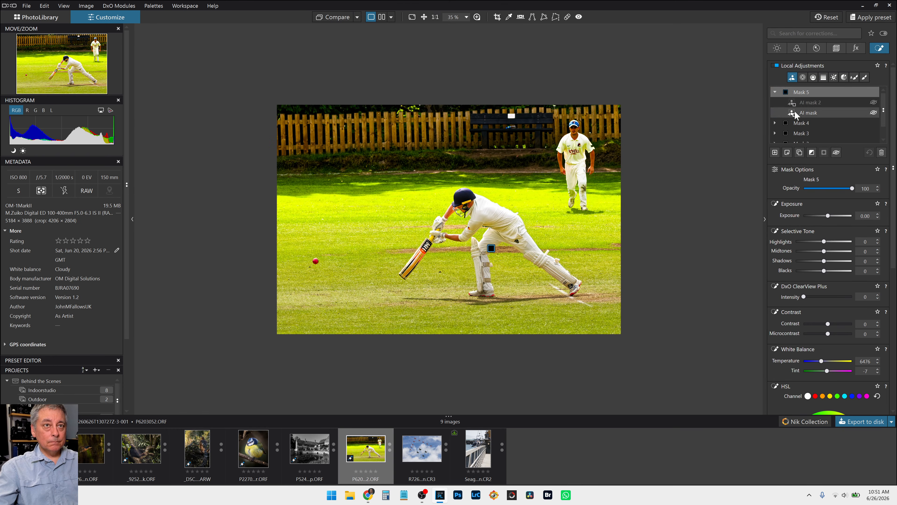
left_click(775, 123)
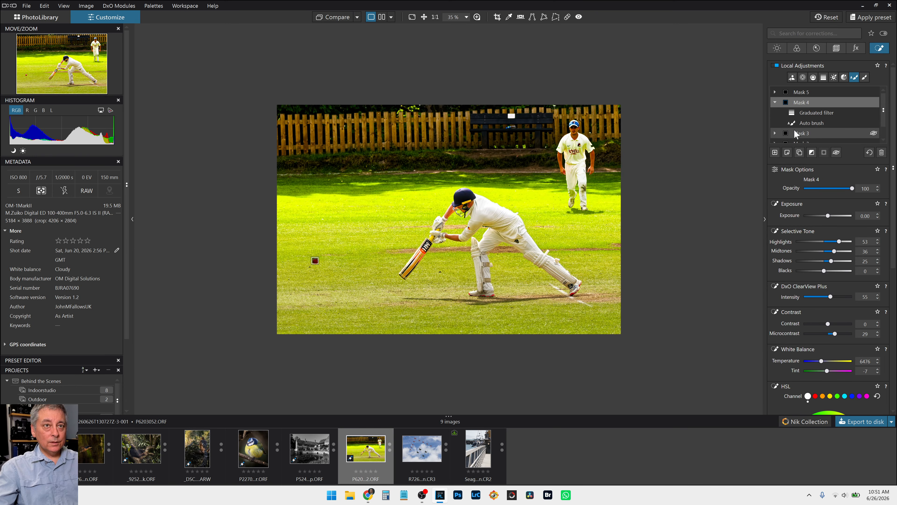
mouse_move(792, 111)
left_mouse_down()
mouse_move(793, 96)
mouse_move(794, 113)
left_mouse_up()
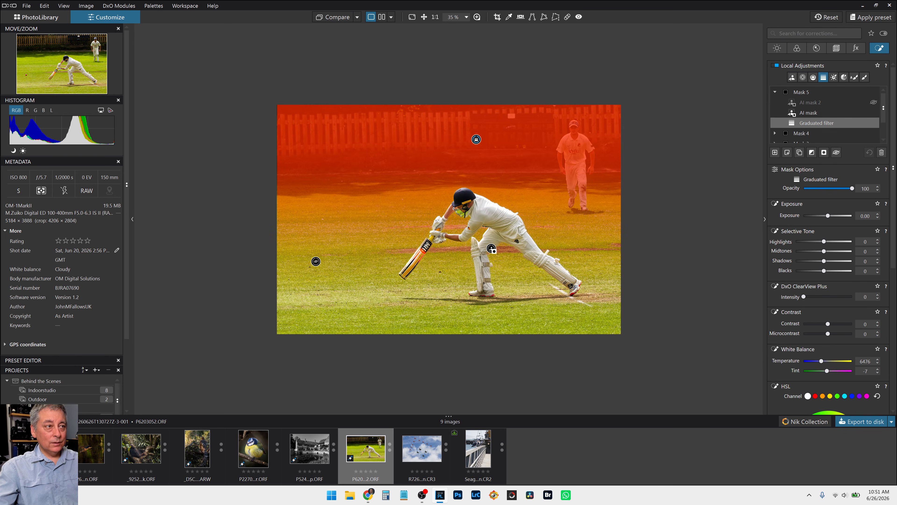
- Place the graduated filter between the two AI masks in Mask 5 and set its blur intensity to 17
left_click_drag(793, 124, 792, 114)
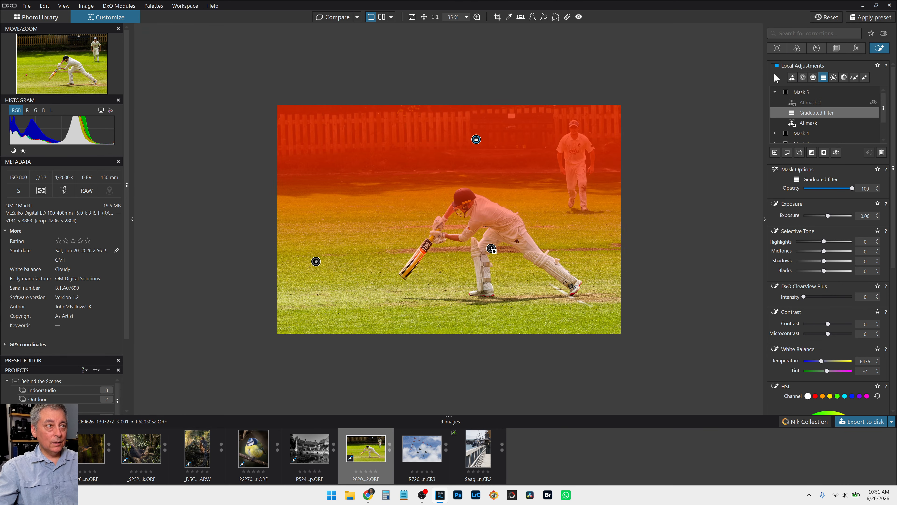
scroll(792, 260, "down", 7)
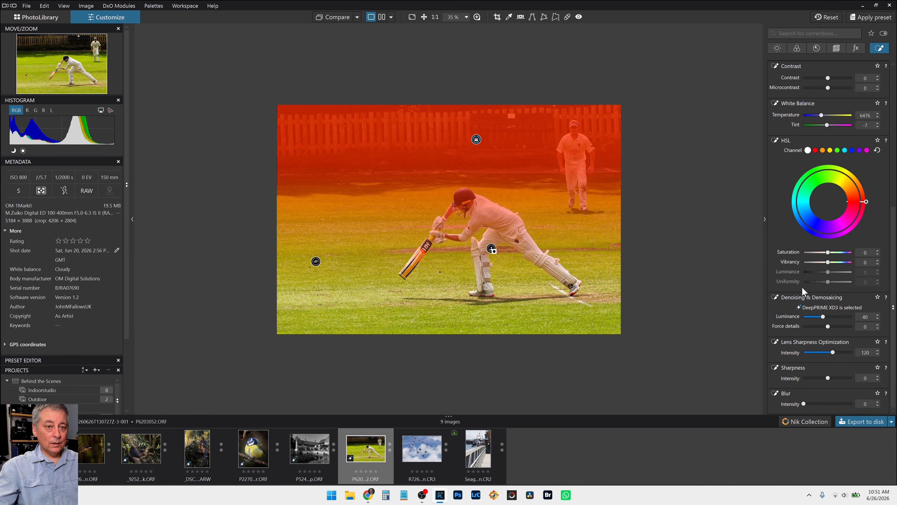
left_click_drag(804, 404, 811, 404)
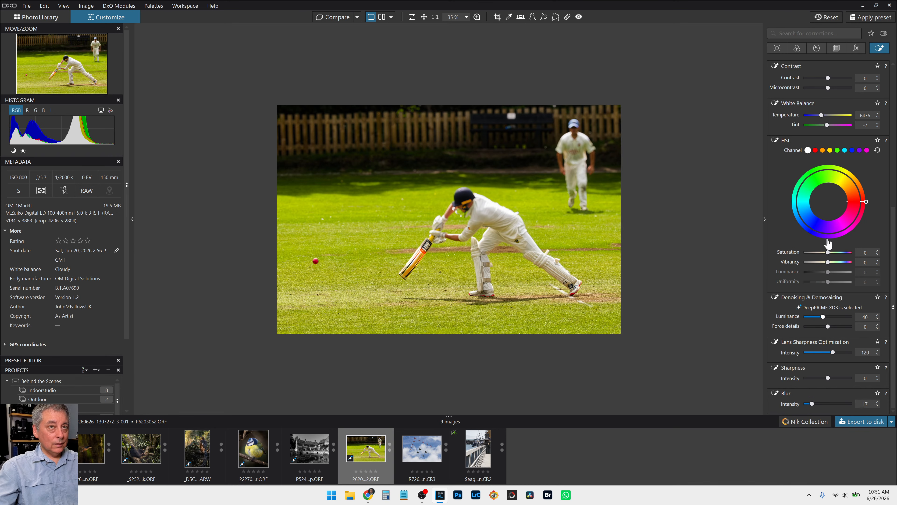
- Move the graduated filter below the batsman's AI mask in Mask 5 and delete the ball's switched-off AI mask
scroll(799, 163, "up", 5)
scroll(799, 162, "up", 2)
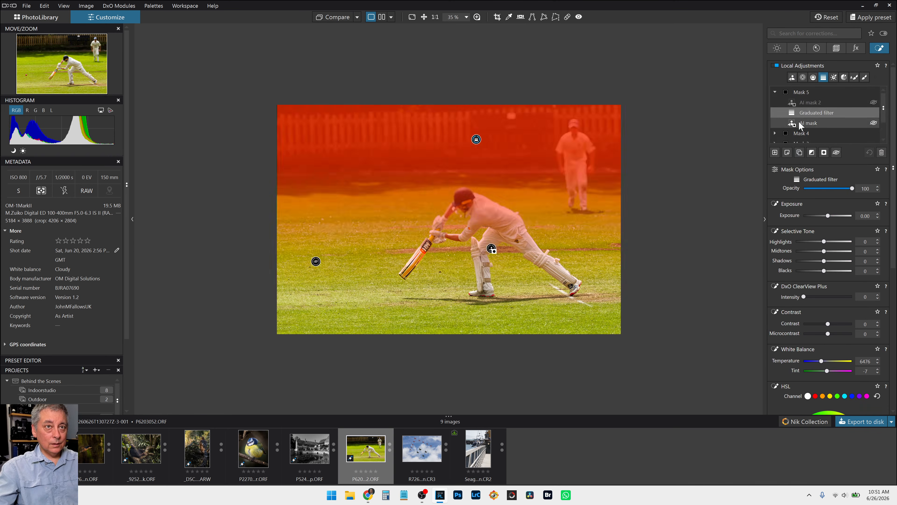
left_click_drag(792, 113, 793, 126)
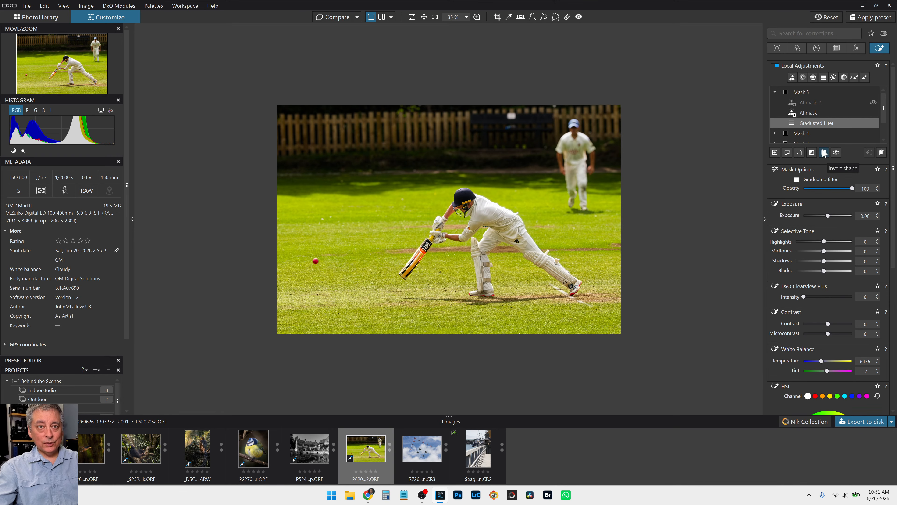
left_click(813, 102)
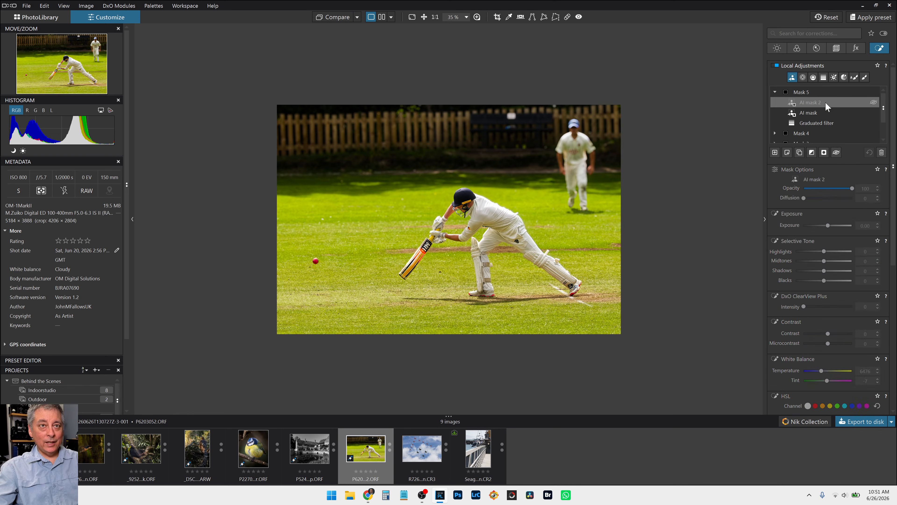
left_click(882, 152)
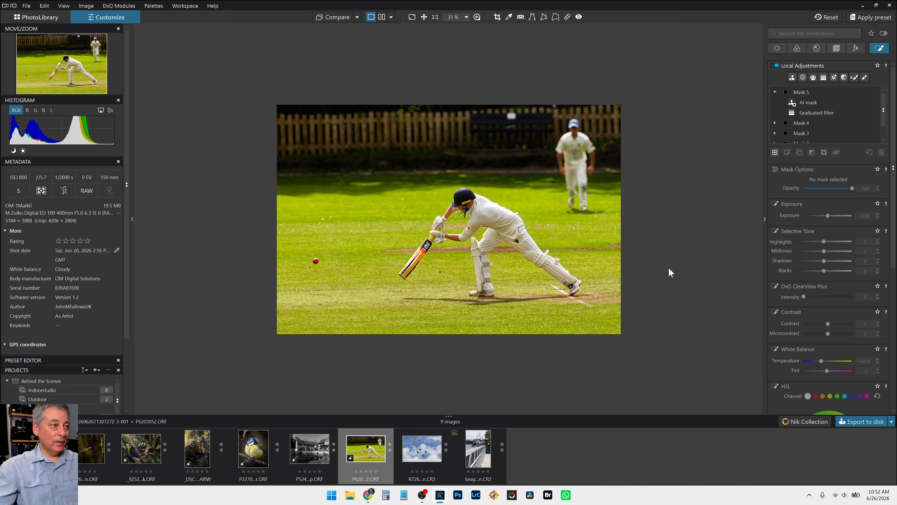
- Compare the edited cricket photo with the original side by side, with the palettes hidden and both versions fully in view
scroll(669, 272, "up", 1)
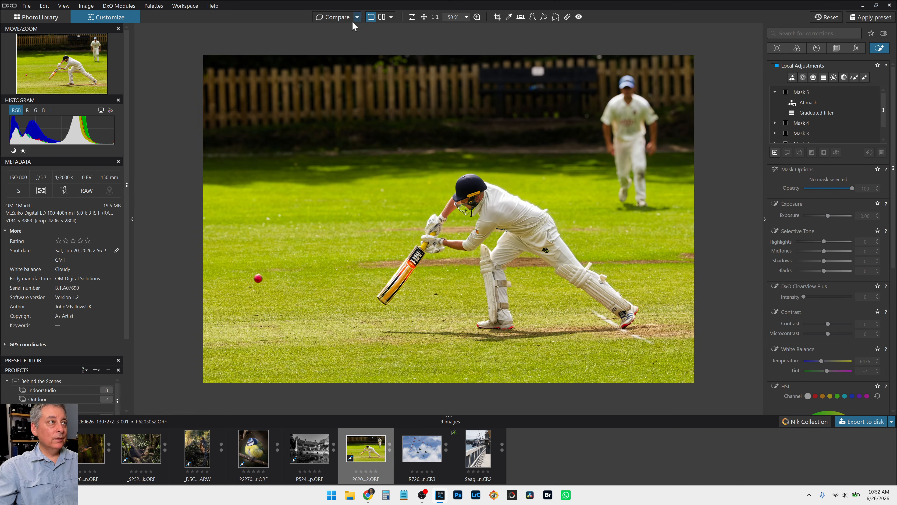
left_click(344, 21)
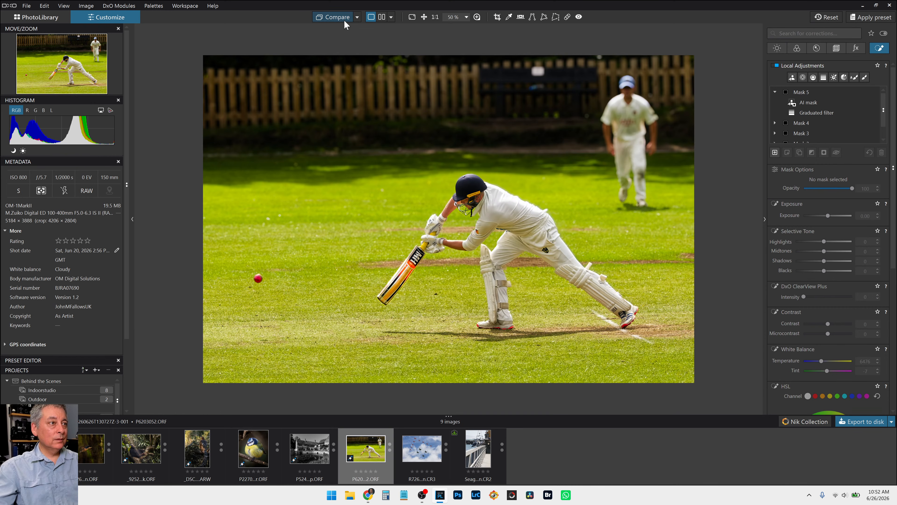
scroll(662, 186, "down", 1)
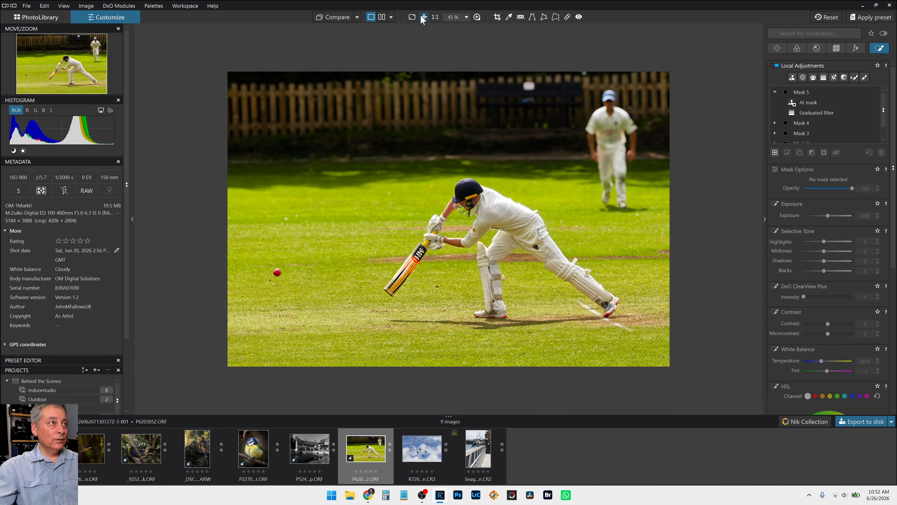
left_click(392, 17)
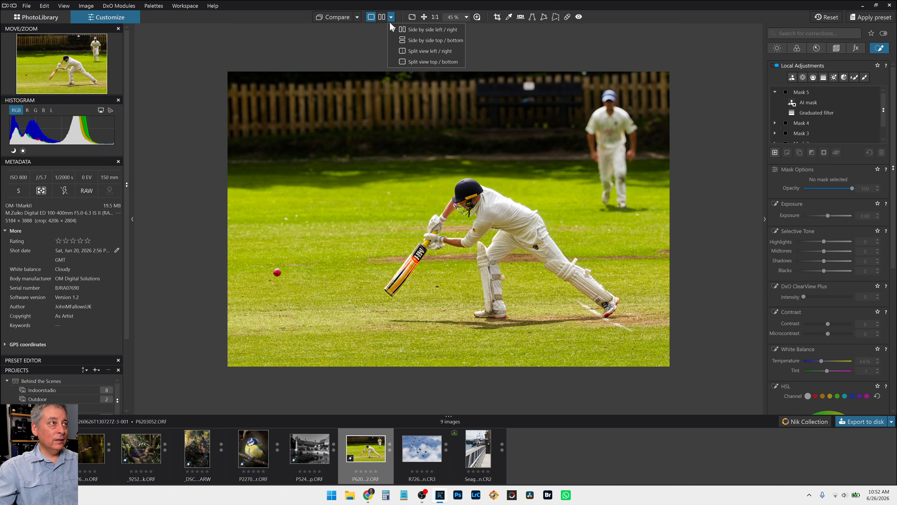
left_click(384, 19)
key("F9")
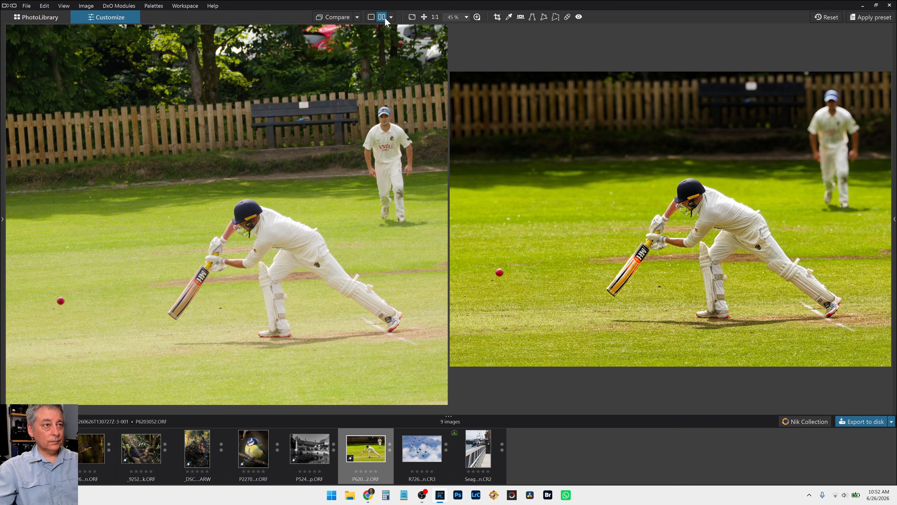
scroll(385, 128, "down", 3)
scroll(595, 194, "down", 1)
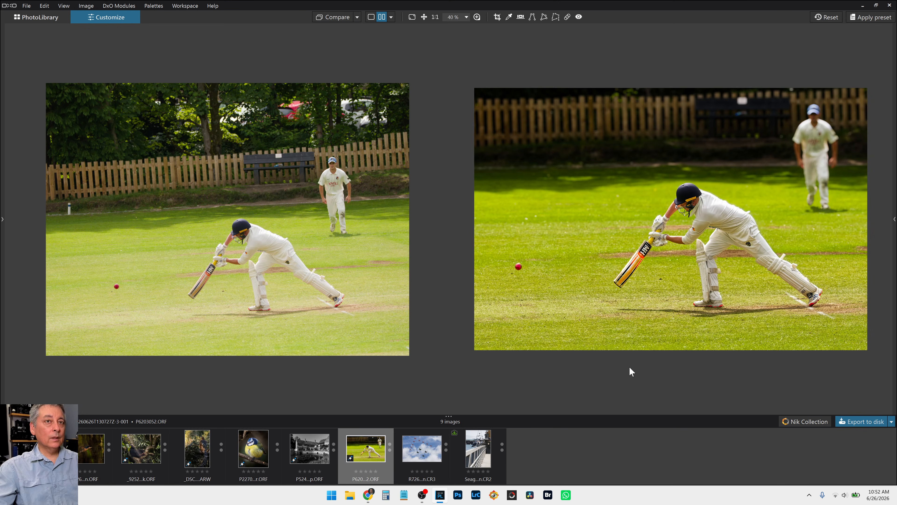
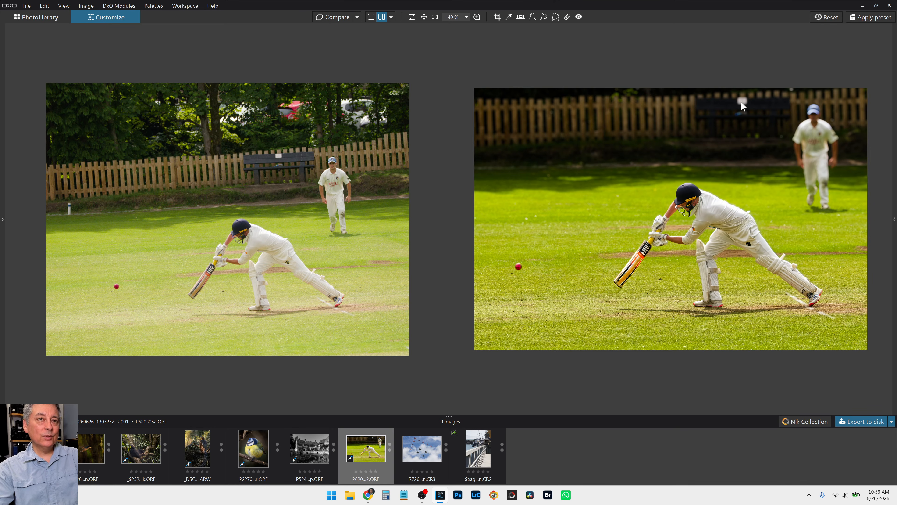
- Remove the blurred white patch on the bench in the background with a 31 px Repair brush
left_click(894, 223)
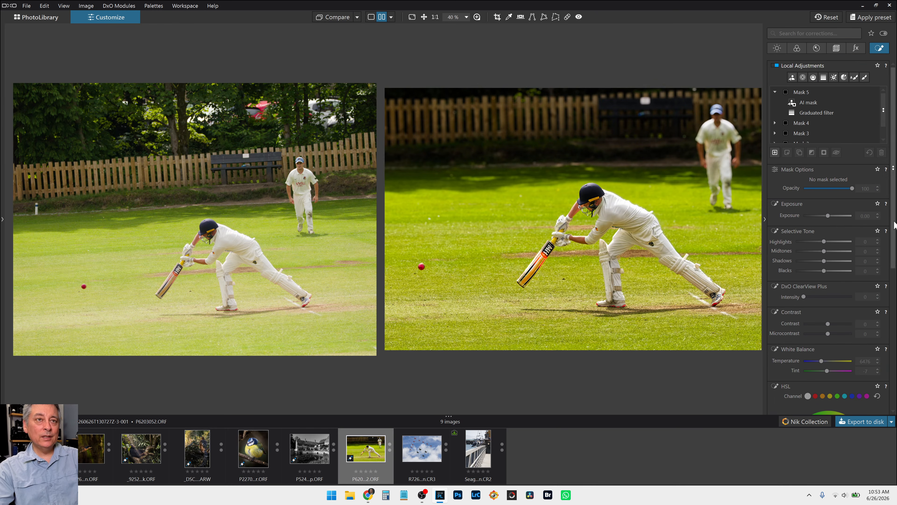
left_click(567, 17)
scroll(660, 134, "up", 5)
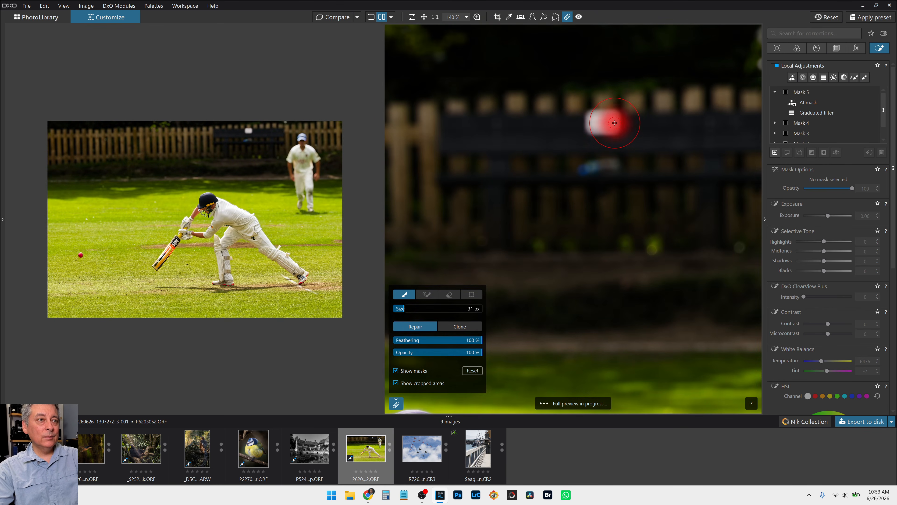
scroll(680, 135, "down", 1)
left_click(568, 17)
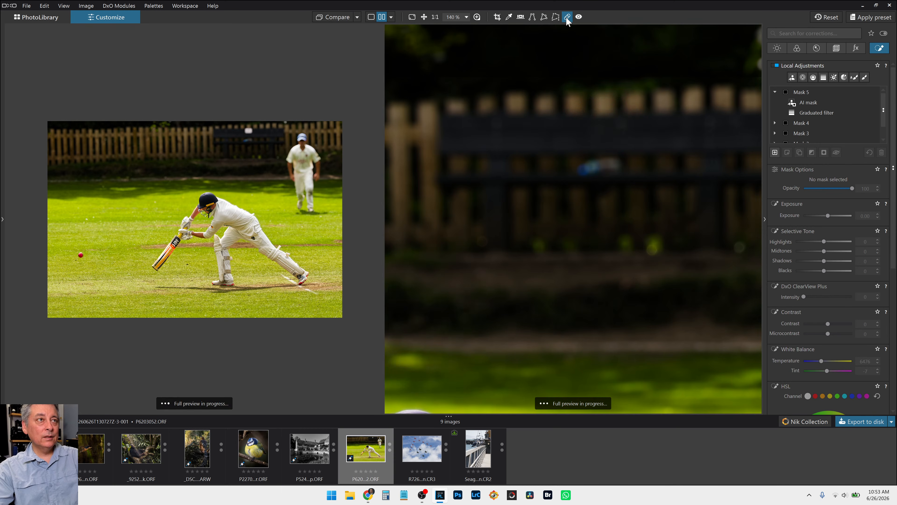
- Compare the repaired cricket photo with the original side by side, hiding the palettes again
scroll(671, 172, "down", 4)
scroll(671, 173, "down", 1)
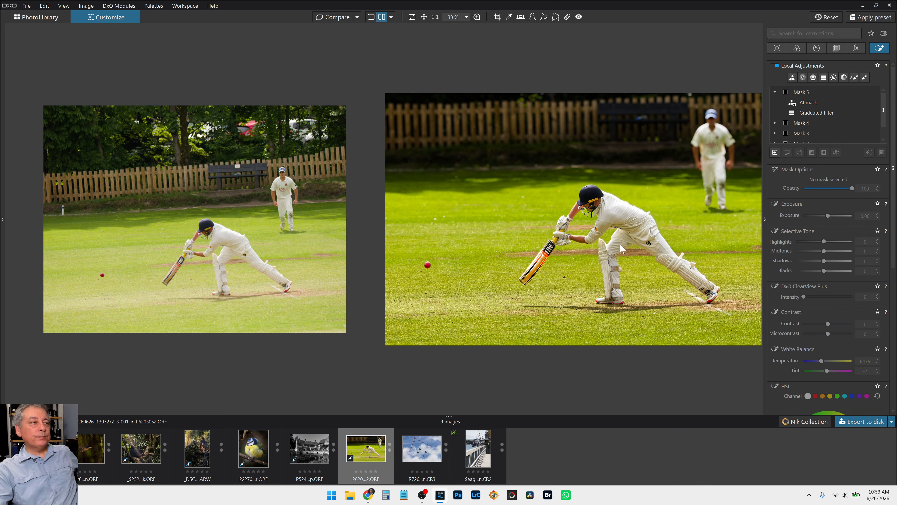
left_click(764, 219)
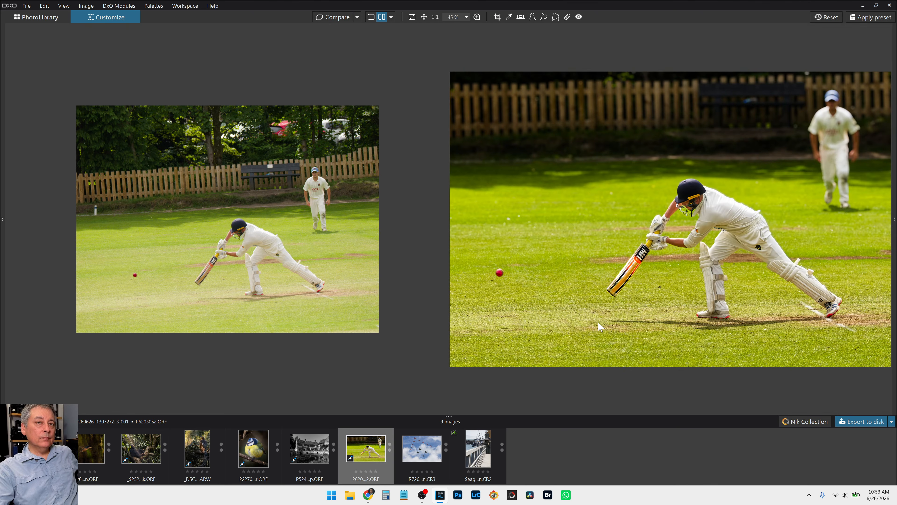
scroll(598, 322, "down", 1)
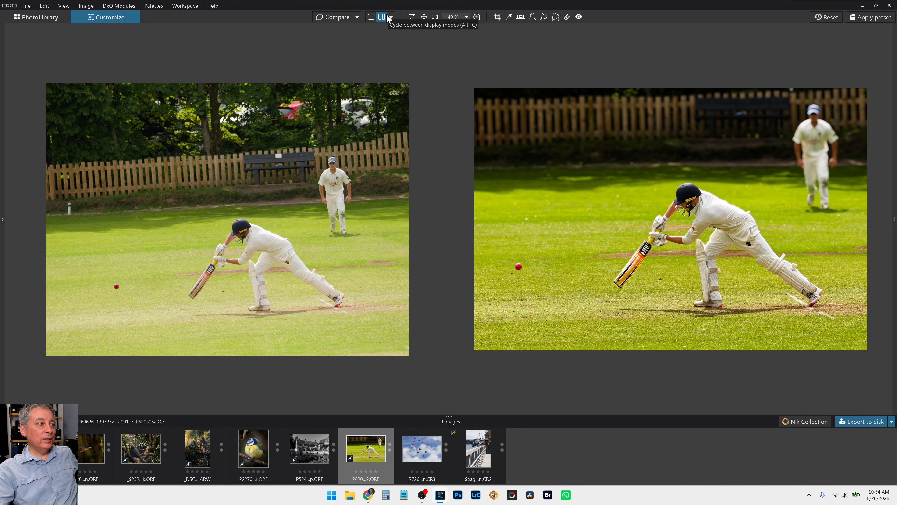
- Switch to the aircraft formation photo in single view with palettes shown, and apply the preset 000 RobTrek_Default_v01
left_click(427, 448)
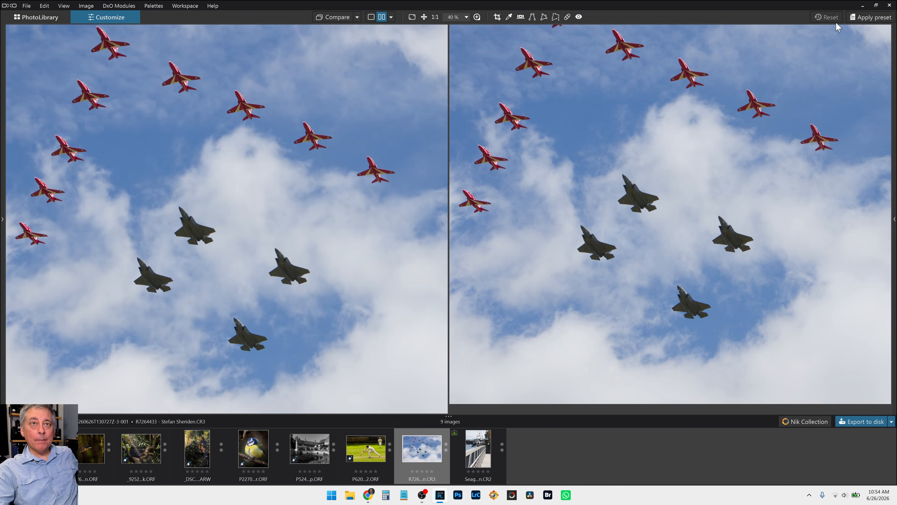
left_click(371, 19)
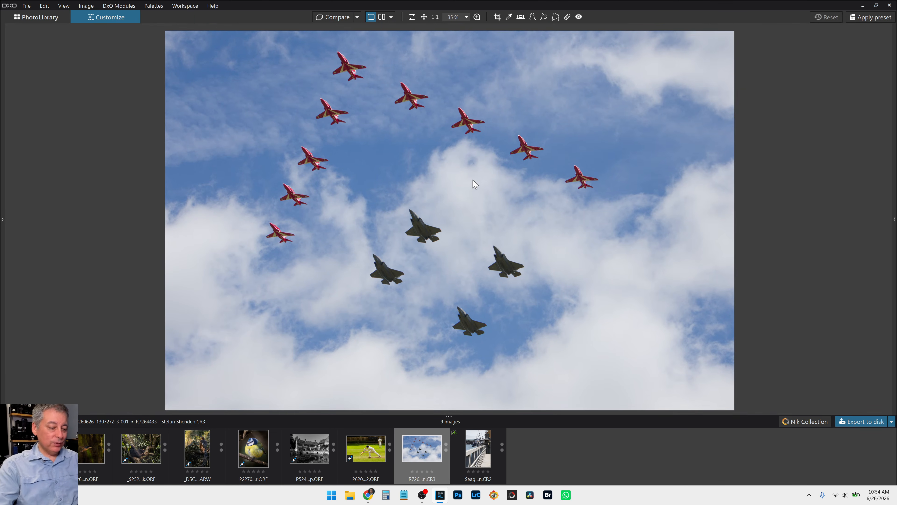
key("F9")
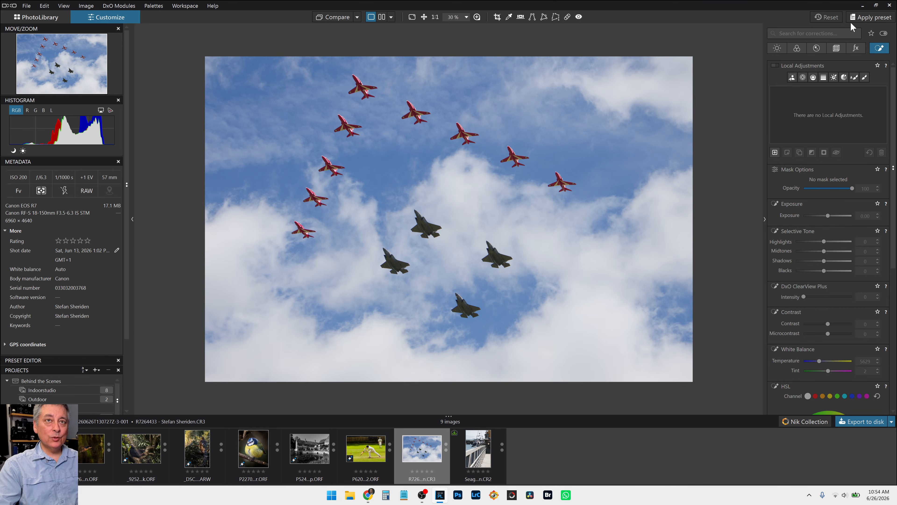
left_click(858, 18)
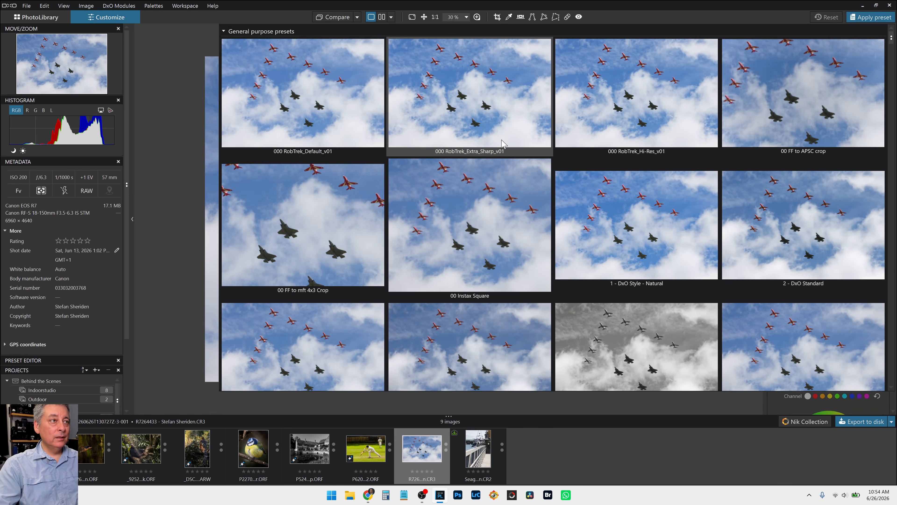
left_click(305, 121)
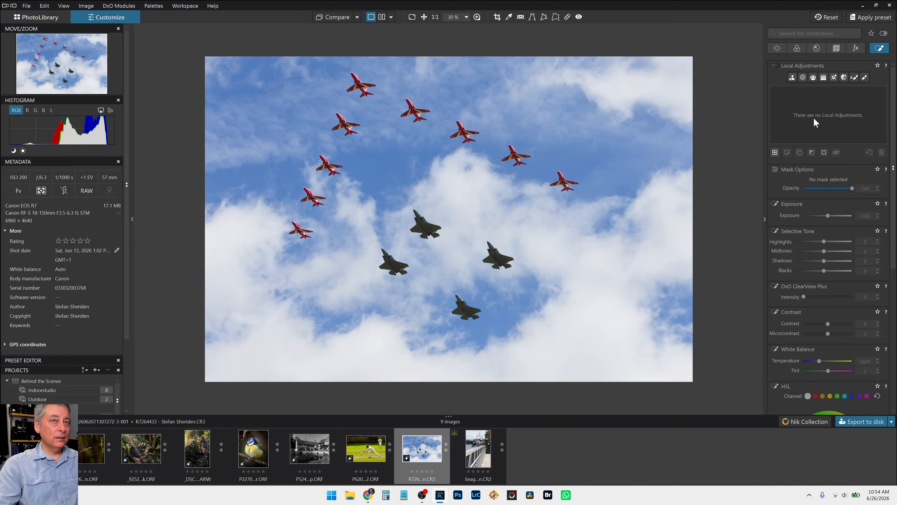
- Rotate the aircraft photo by setting its horizon correction to -0.80
left_click(835, 49)
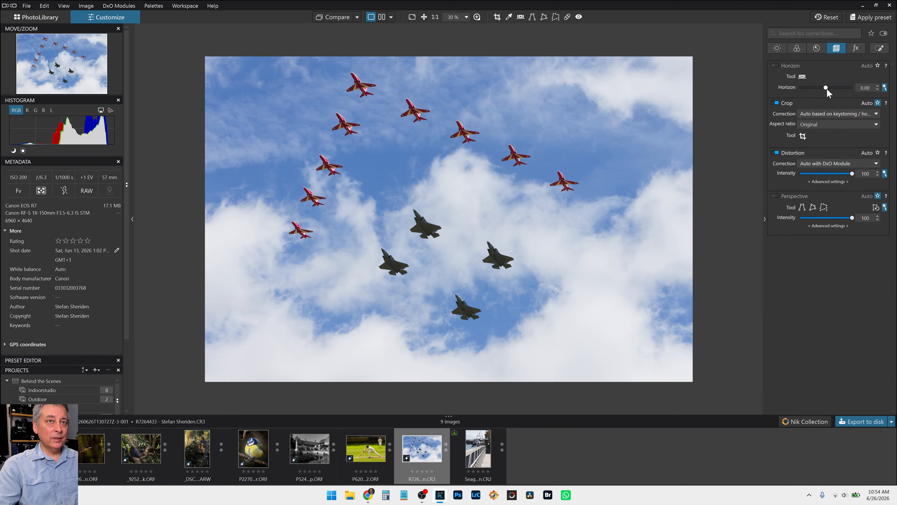
scroll(827, 88, "down", 3)
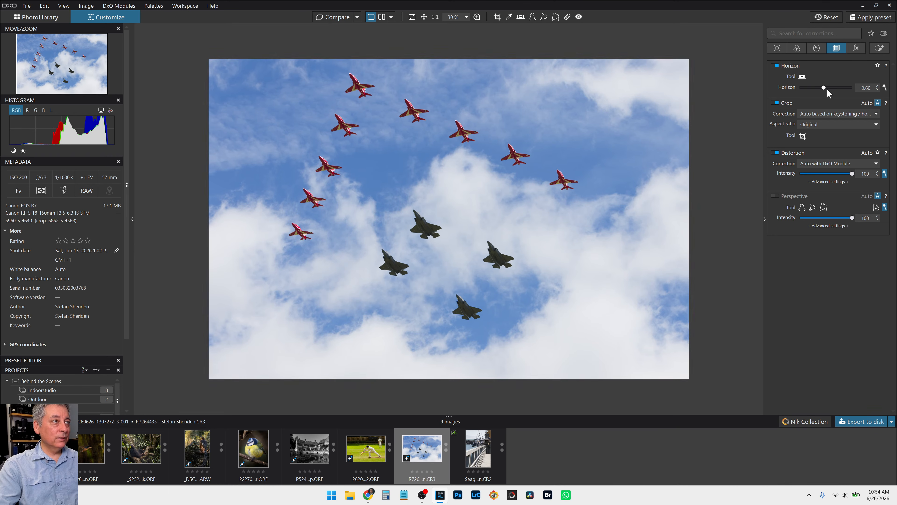
scroll(827, 88, "down", 1)
- Try a 5 × 2 aspect ratio for the crop, and set it to 5 × 4 instead
left_click(807, 125)
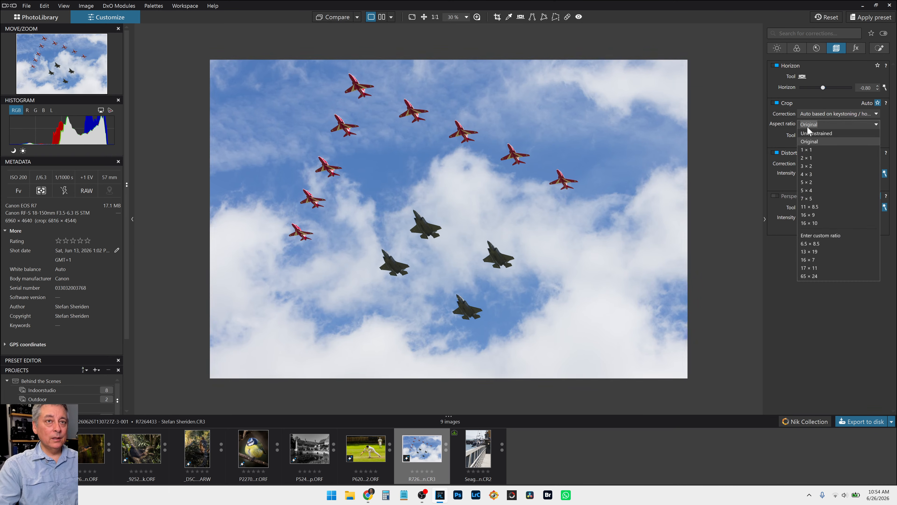
left_click(809, 182)
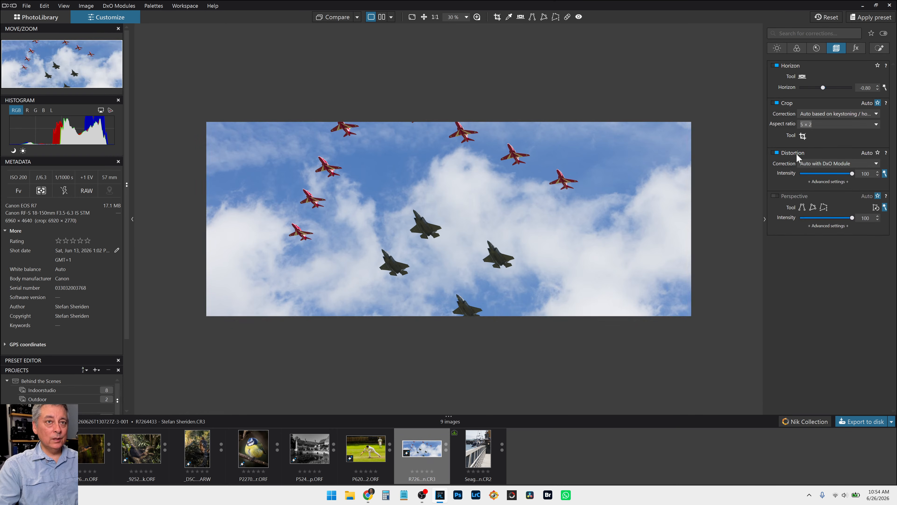
left_click(805, 126)
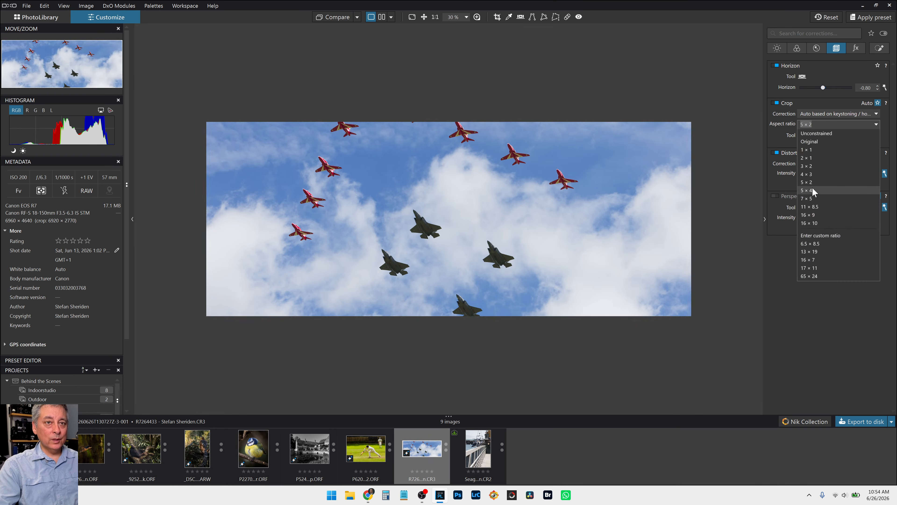
left_click(809, 191)
- Crop the aircraft photo manually to about 4825 × 3860 px, positioning the frame around the whole formation
left_click(802, 135)
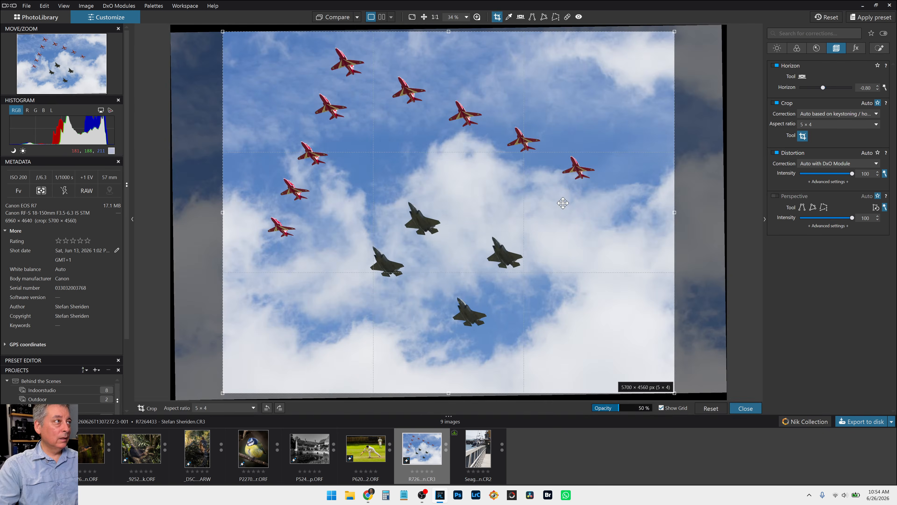
double_click(563, 202)
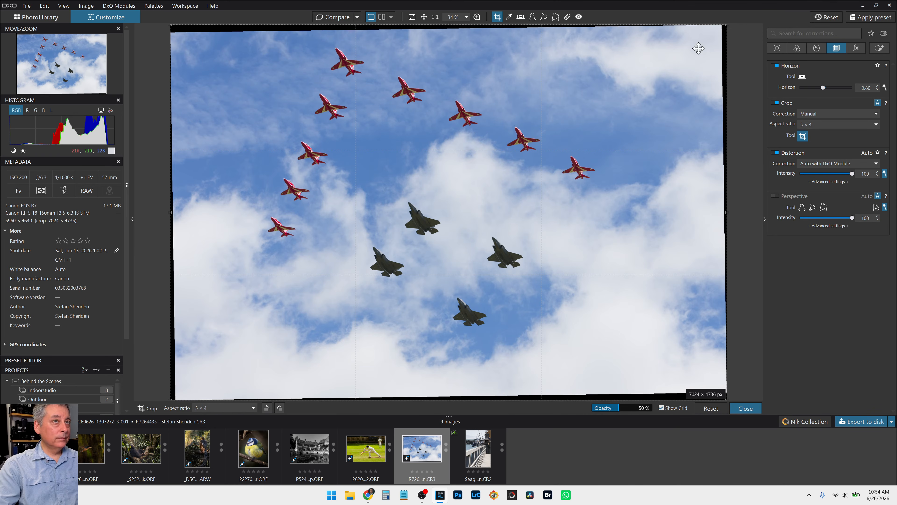
left_click_drag(726, 25, 551, 95)
left_click_drag(392, 188, 462, 129)
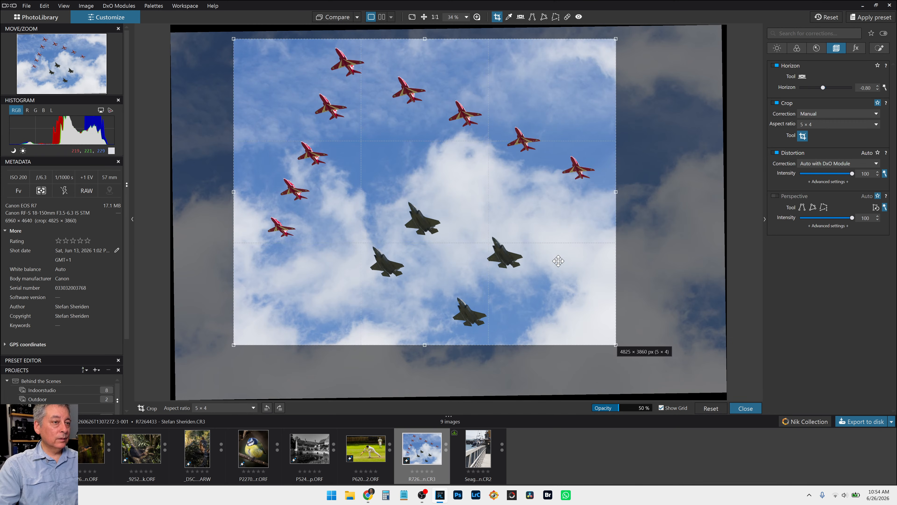
left_click_drag(556, 265, 555, 264)
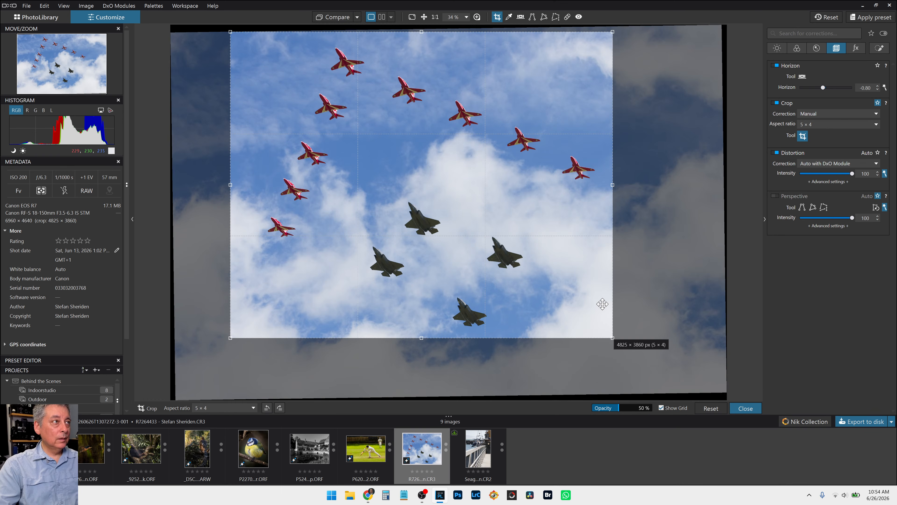
left_click_drag(586, 298, 591, 298)
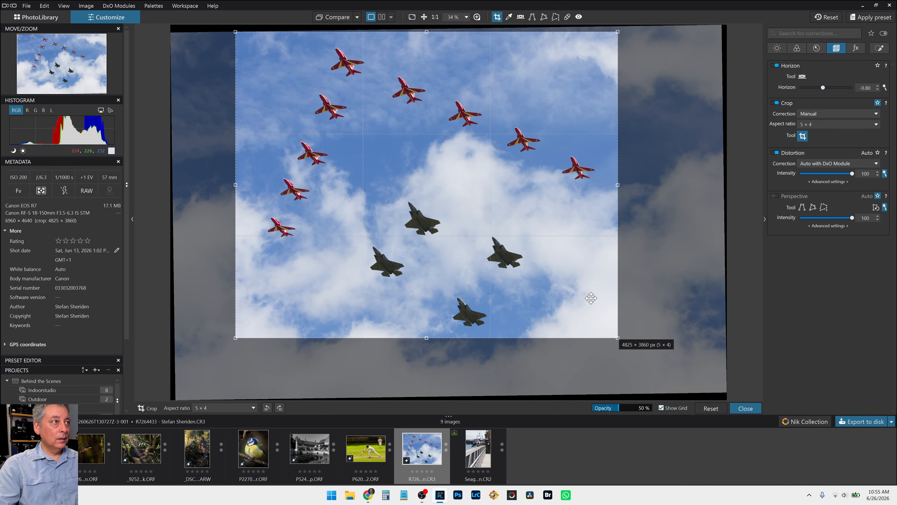
key("Return")
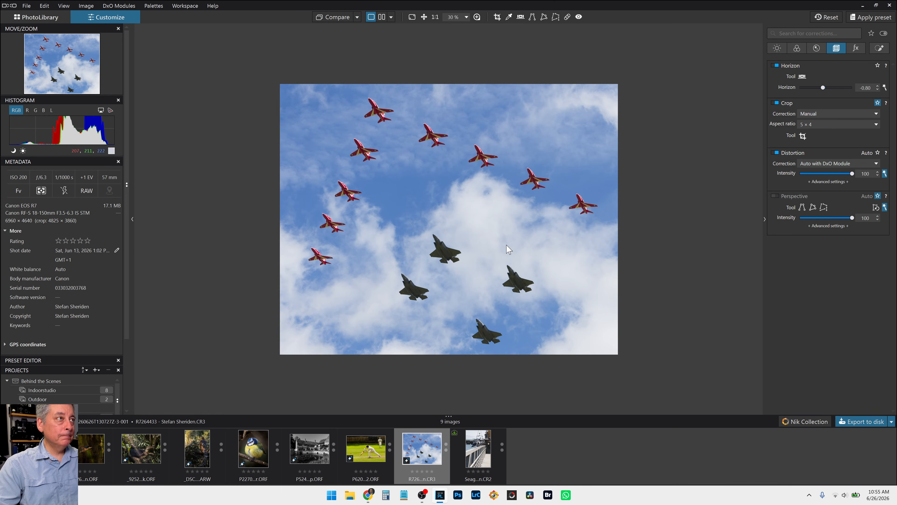
- Create a local adjustment with AI masks on each of the four dark grey fighter jets
left_click(879, 48)
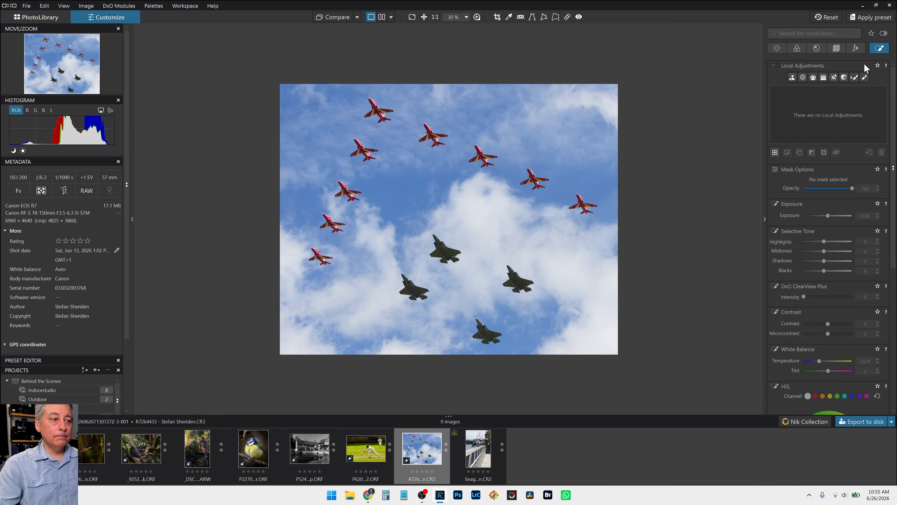
left_click(795, 78)
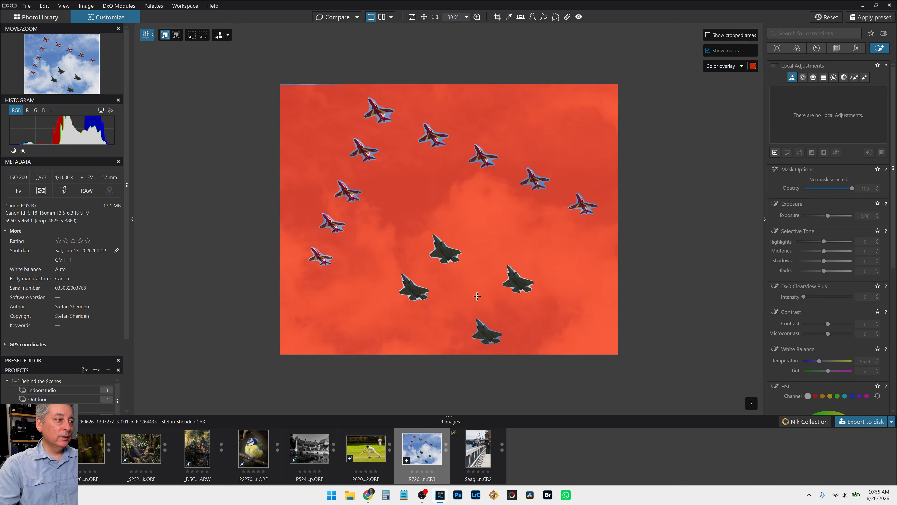
left_click(414, 289)
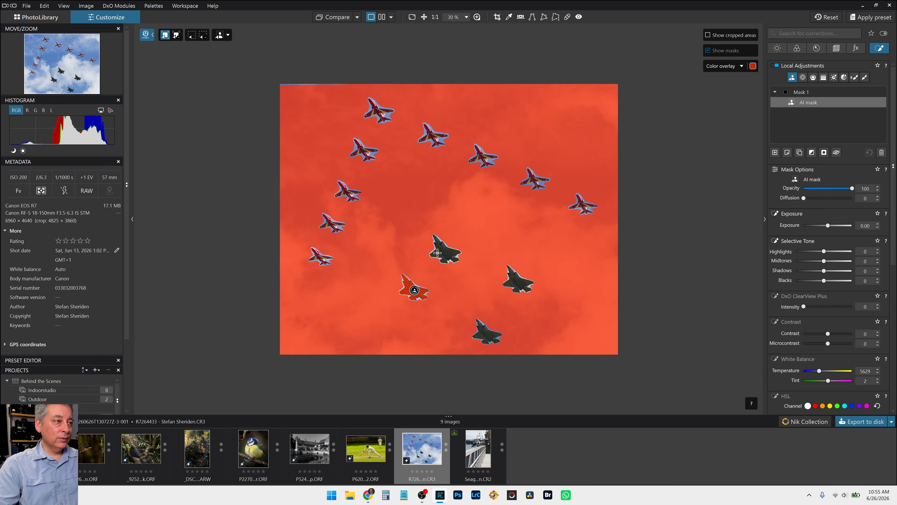
left_click(441, 251)
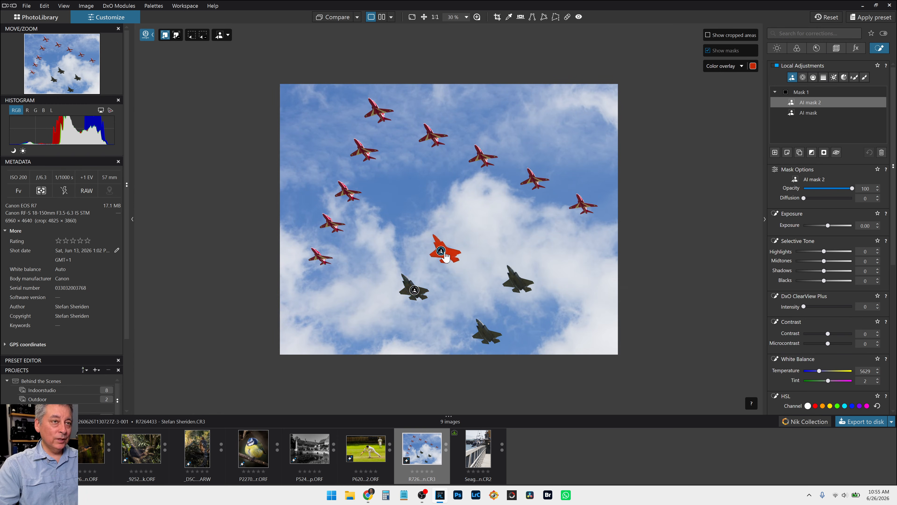
left_click(515, 283)
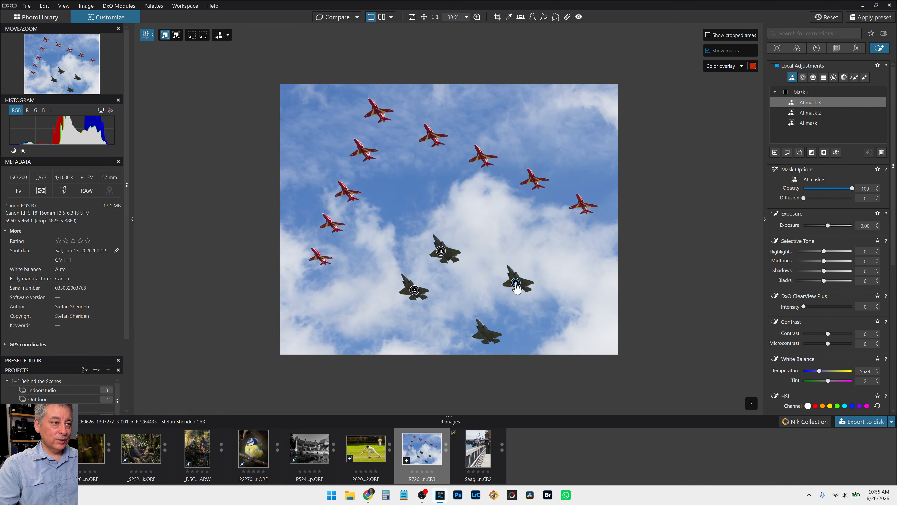
left_click(484, 333)
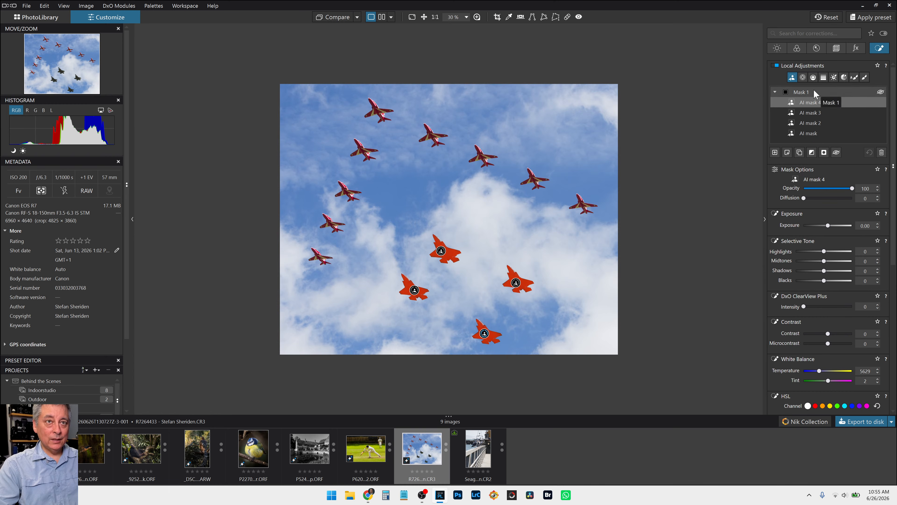
- Brighten the masked grey jets with Highlights 57, Midtones 41 and Shadows 25
left_click(838, 252)
left_click_drag(836, 250, 840, 251)
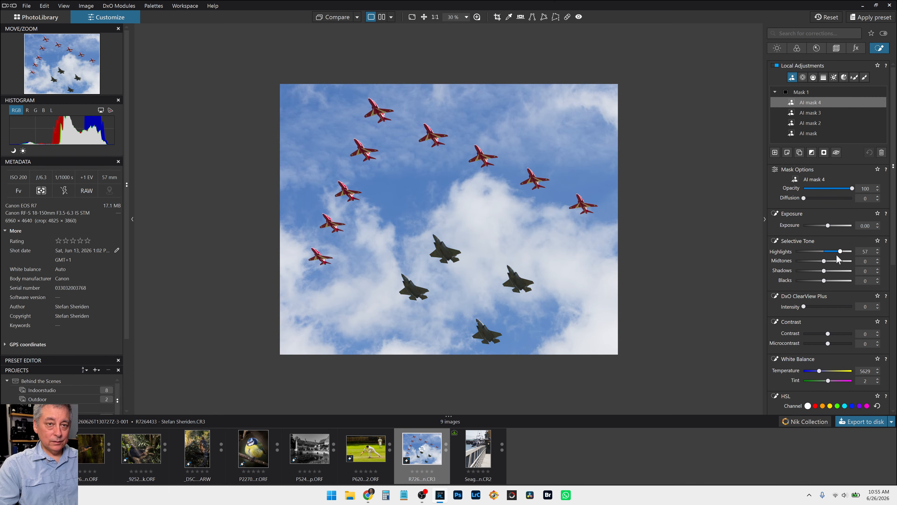
left_click(833, 270)
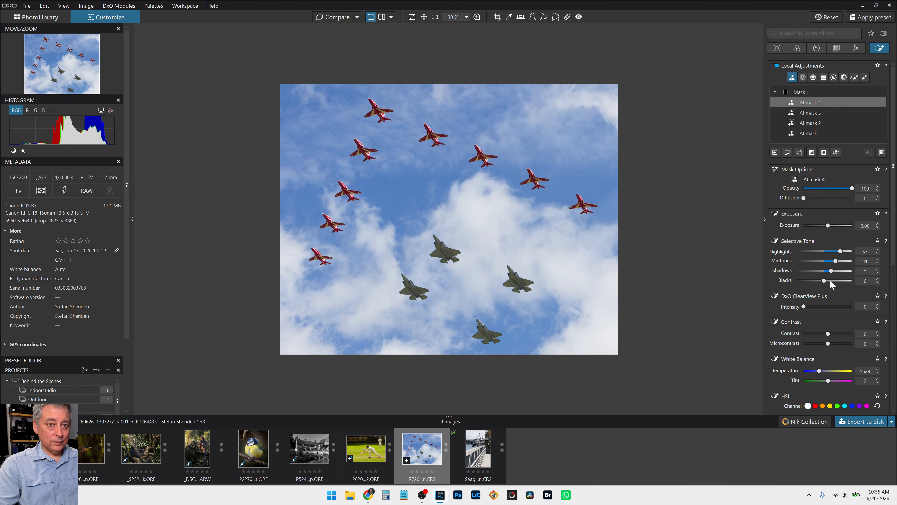
- Set the grey jets' ClearView Plus intensity to 52, Microcontrast to 68 and Temperature to 6229, and inspect them up close
left_click(829, 306)
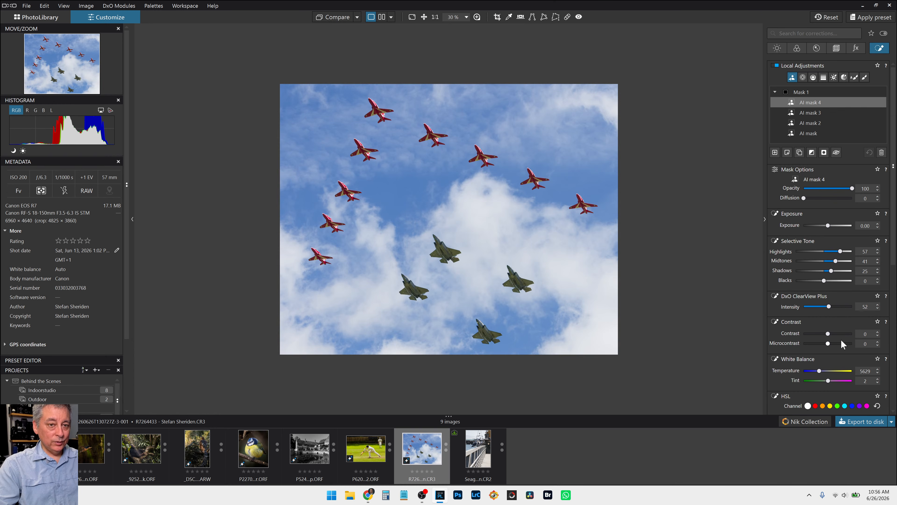
scroll(788, 290, "down", 3)
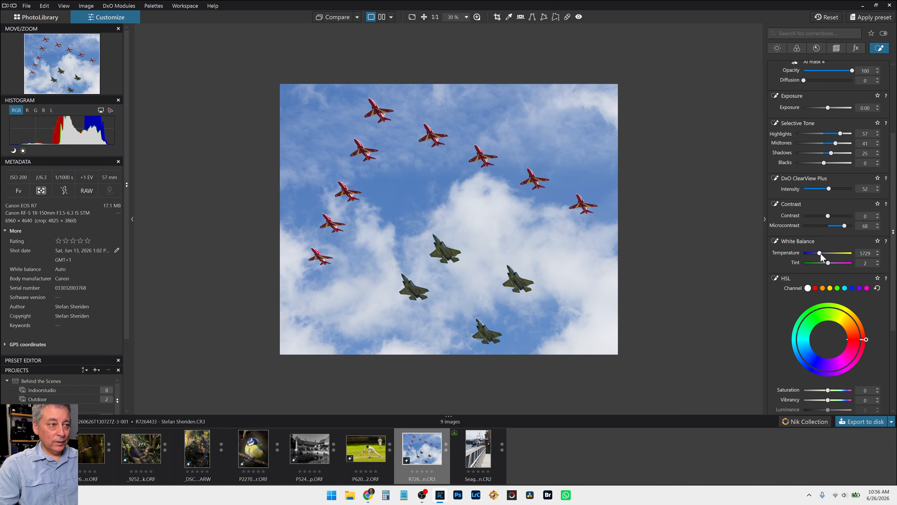
scroll(467, 288, "up", 5)
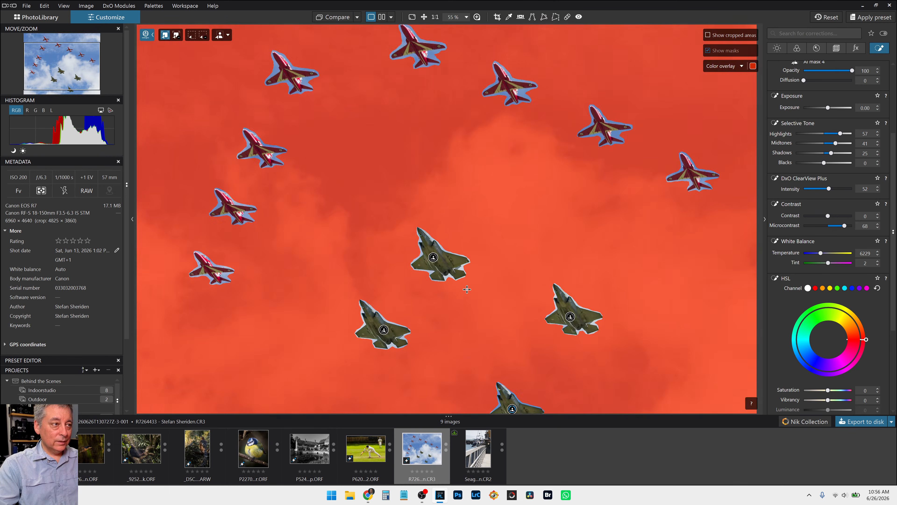
scroll(466, 288, "up", 4)
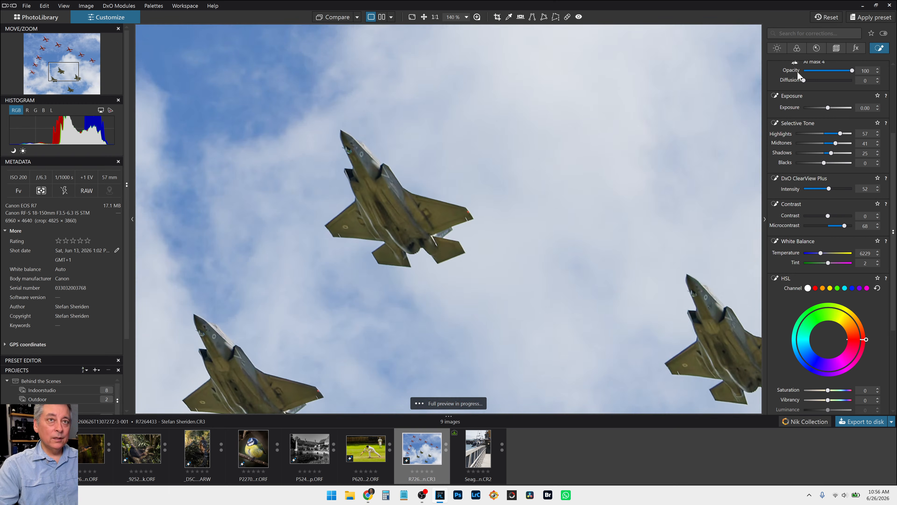
- Set the RAW white balance to temperature 7705 and tint 0 by sampling the white cloud beside the grey jets
left_click(777, 49)
scroll(793, 141, "up", 2)
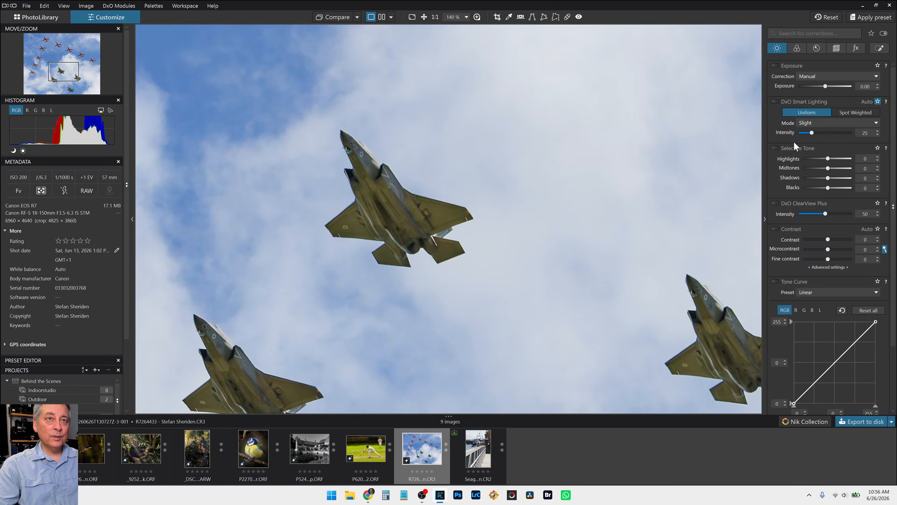
left_click(798, 50)
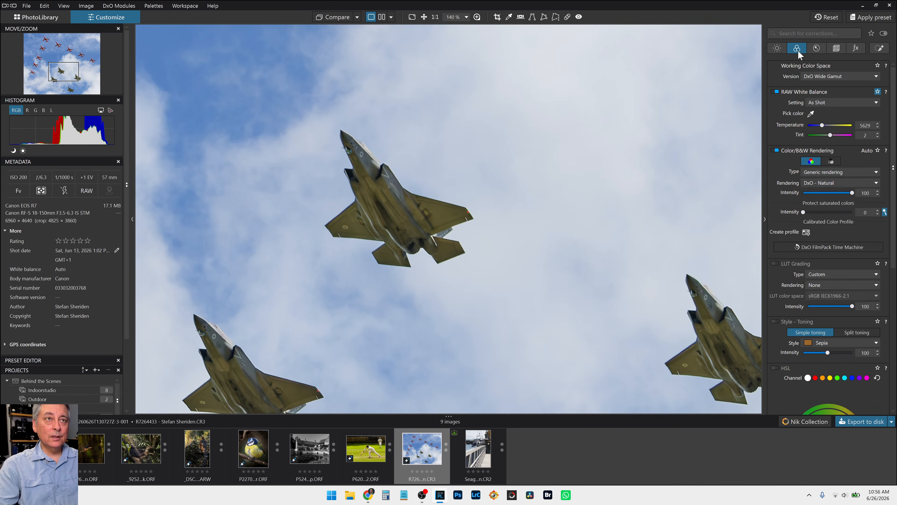
left_click(811, 114)
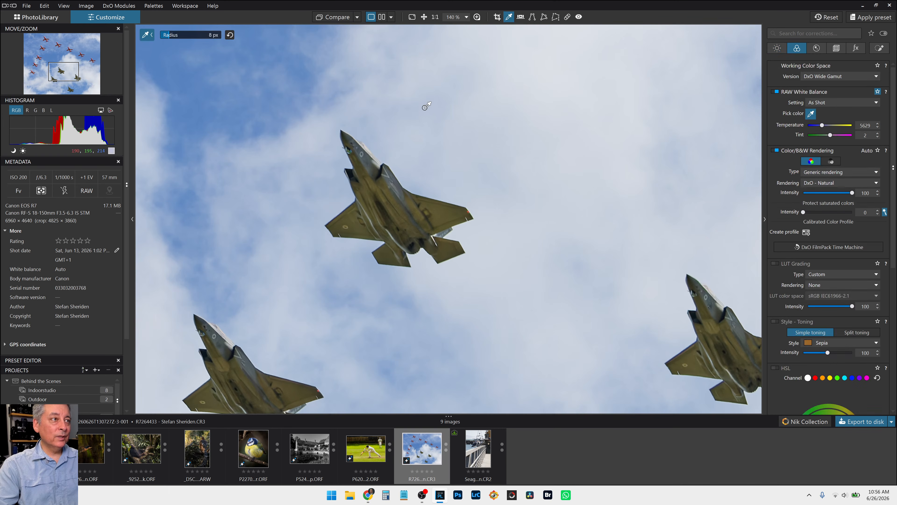
left_click(505, 117)
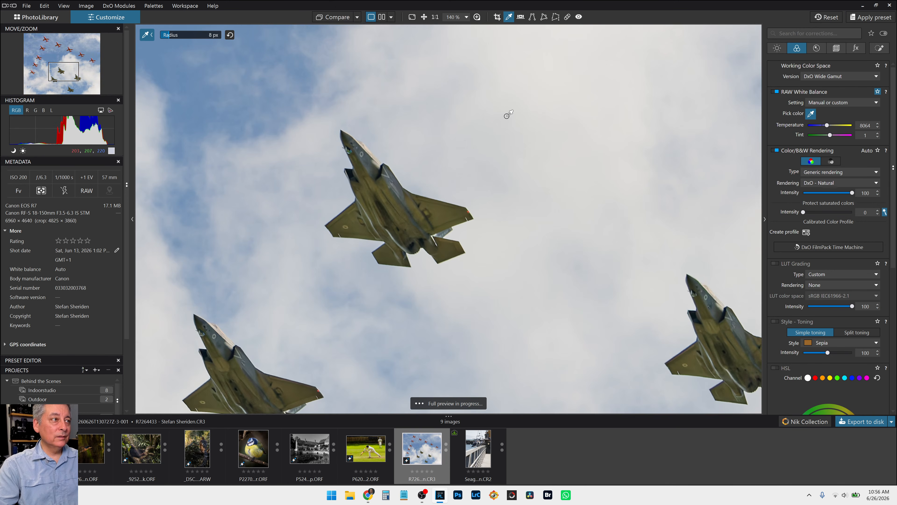
left_click(563, 130)
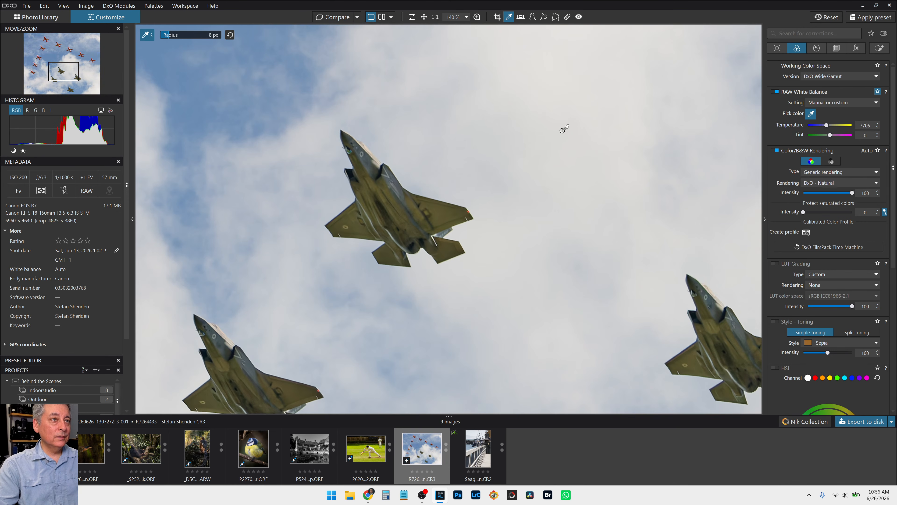
scroll(564, 129, "down", 3)
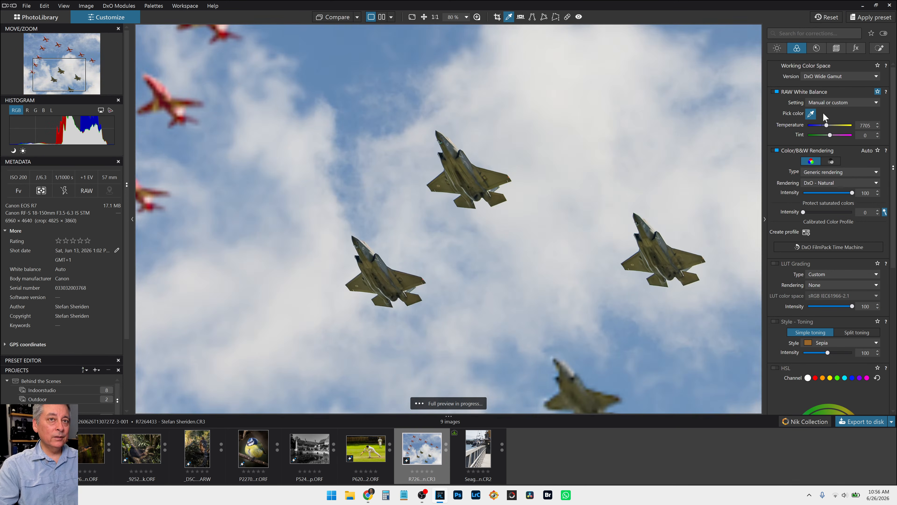
left_click(812, 114)
scroll(582, 248, "down", 4)
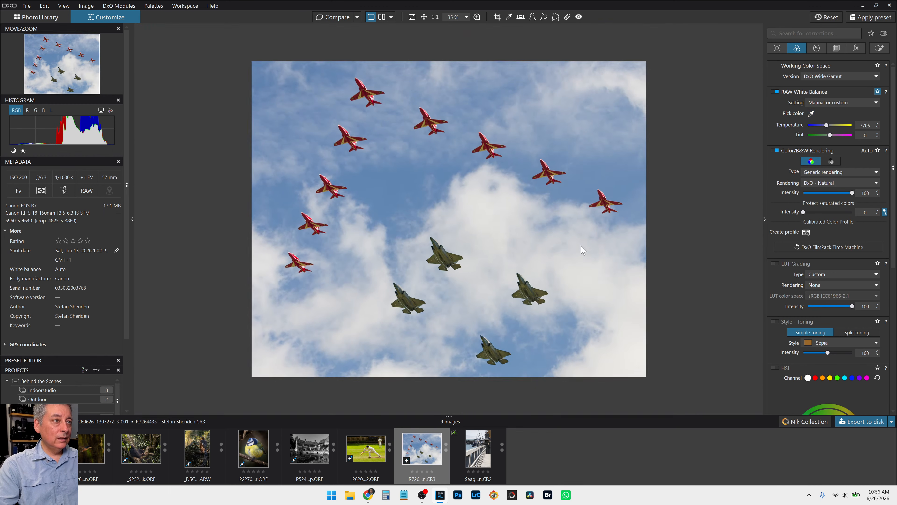
scroll(582, 210, "down", 1)
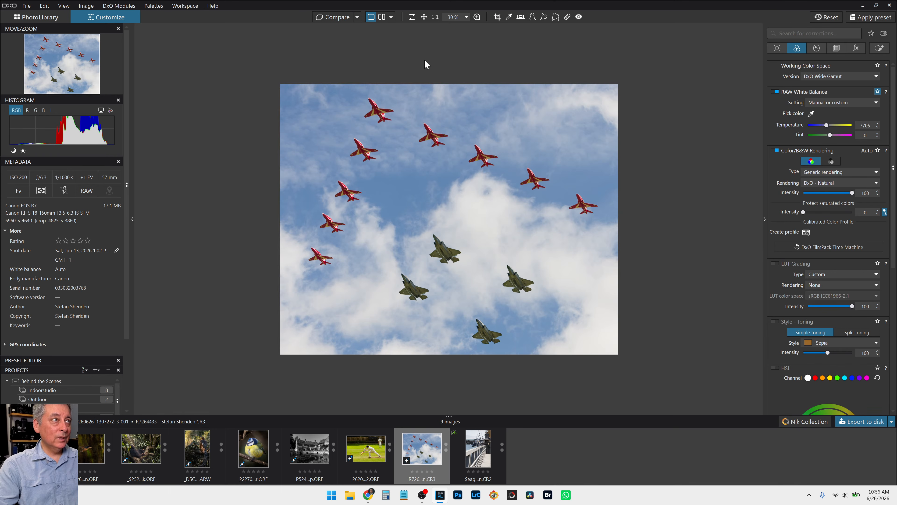
- Add a new mask and AI-select the five red jets in the formation's left column with an area selection
left_click(883, 52)
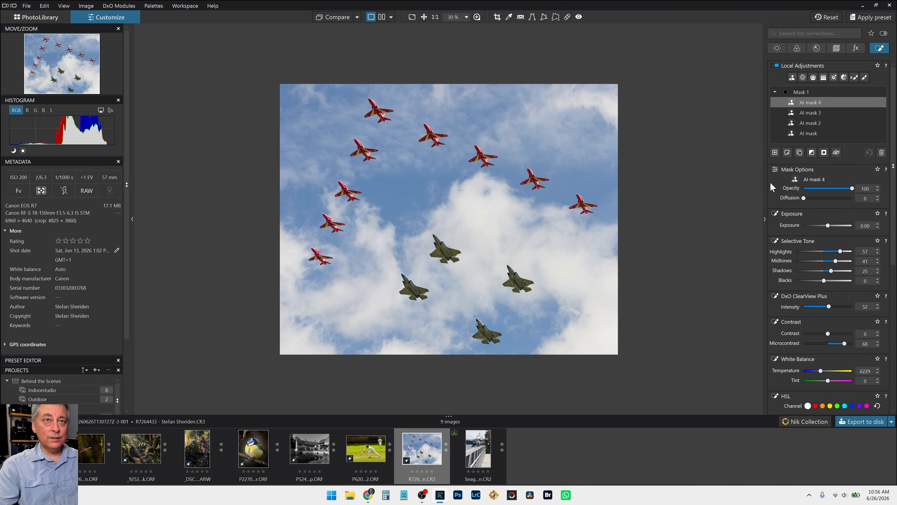
left_click(775, 152)
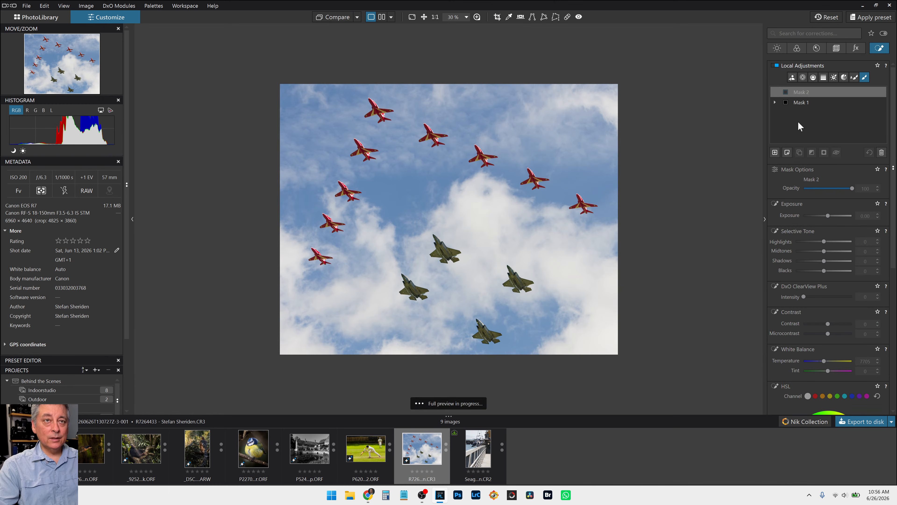
left_click(792, 77)
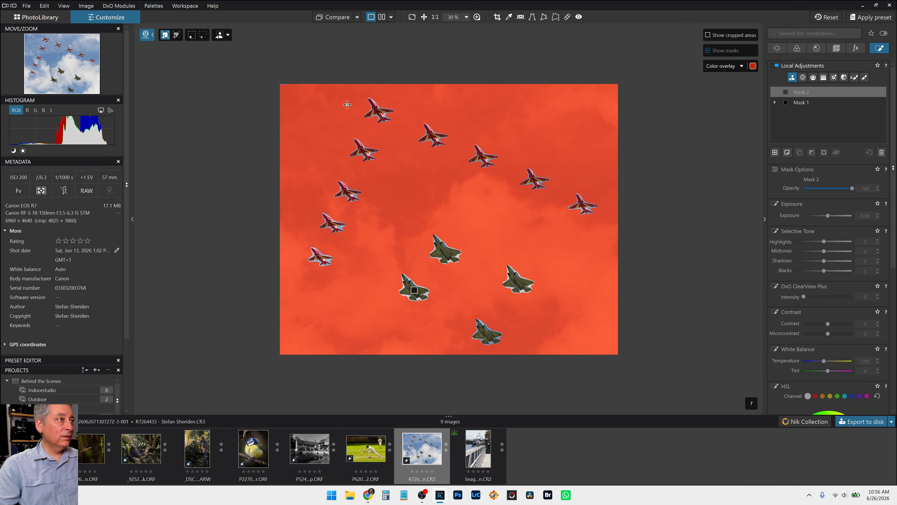
left_click(191, 34)
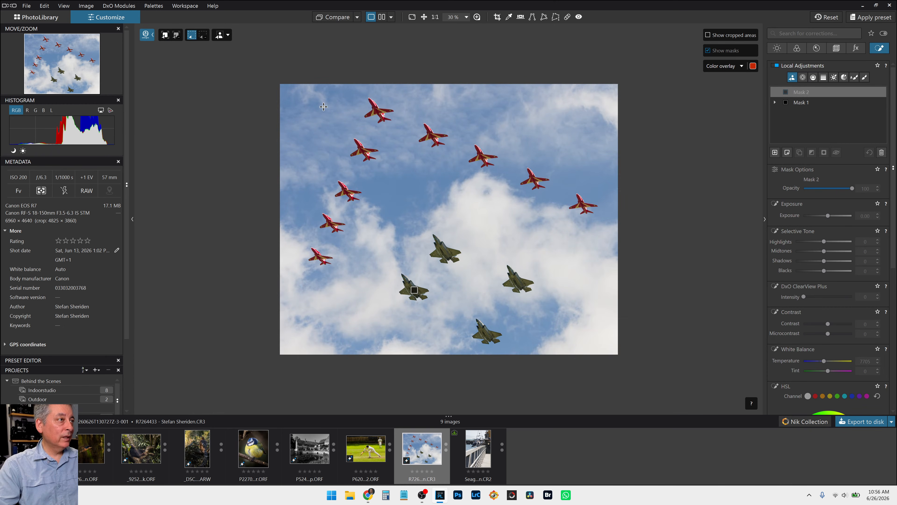
mouse_move(298, 84)
left_mouse_down()
mouse_move(321, 266)
mouse_move(393, 287)
mouse_move(397, 231)
mouse_move(398, 264)
left_mouse_up()
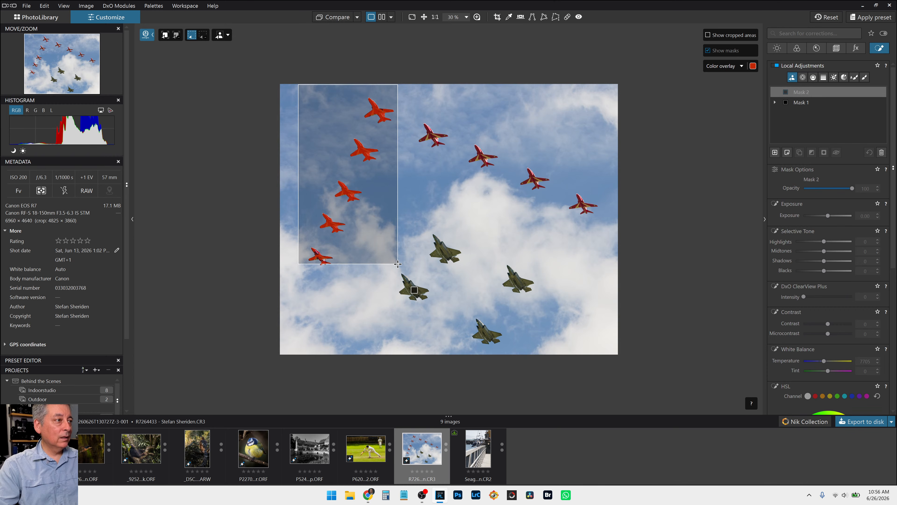
left_click_drag(398, 264, 398, 264)
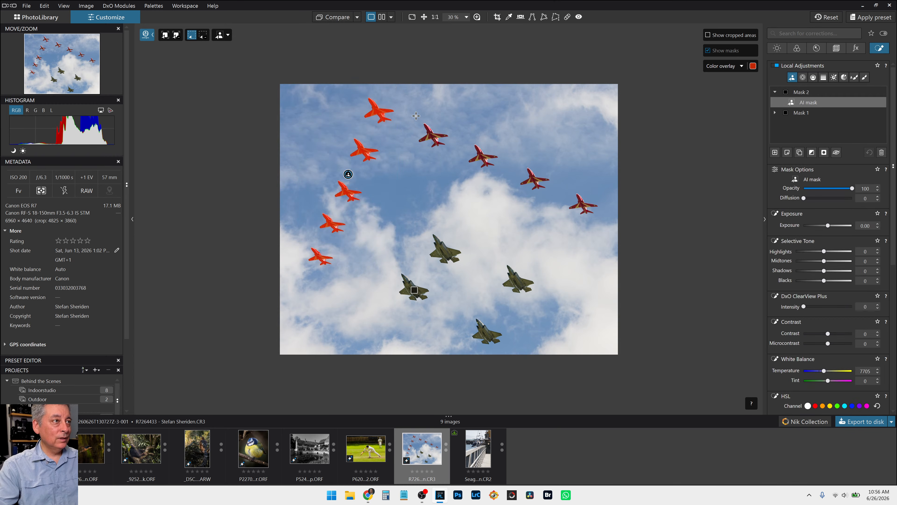
- Add the four red jets in the formation's right column to the mask and set Highlights 57, Midtones 36 and Shadows 15
left_click_drag(417, 120, 601, 224)
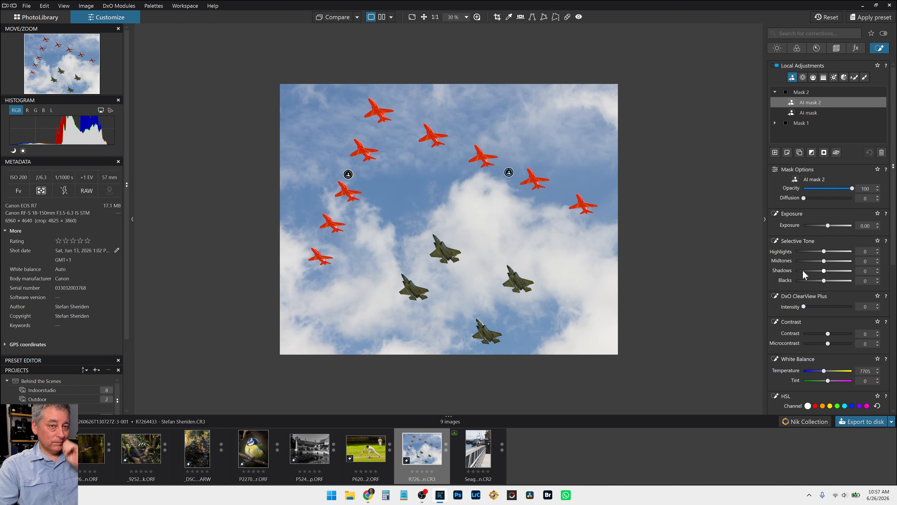
left_click(840, 251)
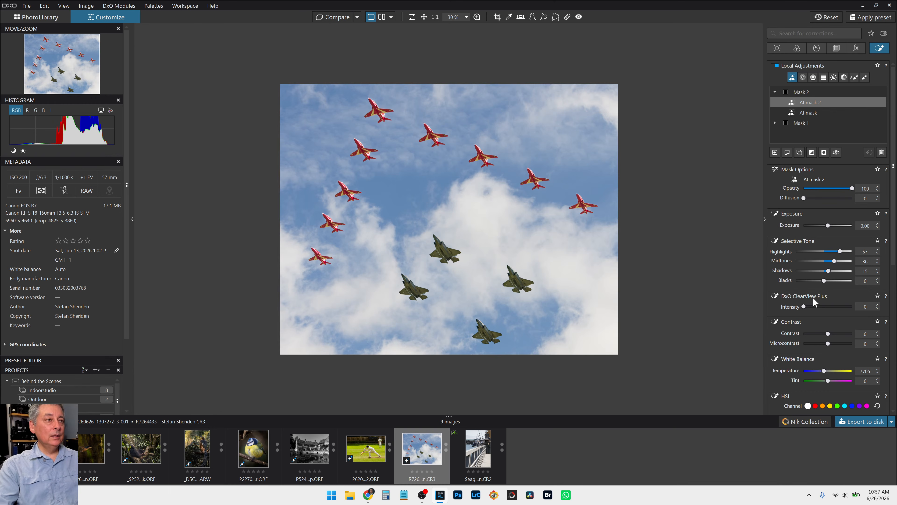
- Add a new mask, AI-select the whole sky from a point in the background, and set its ClearView Plus intensity to 13
left_click(773, 153)
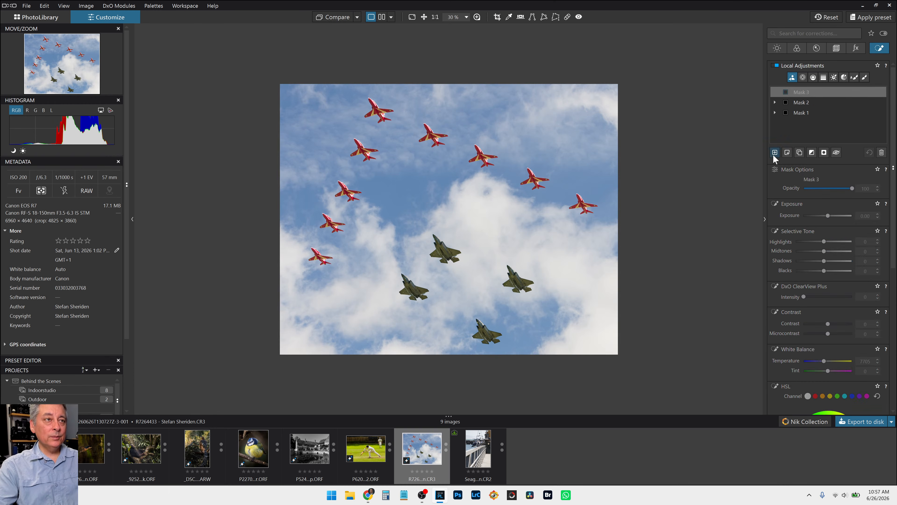
left_click(792, 78)
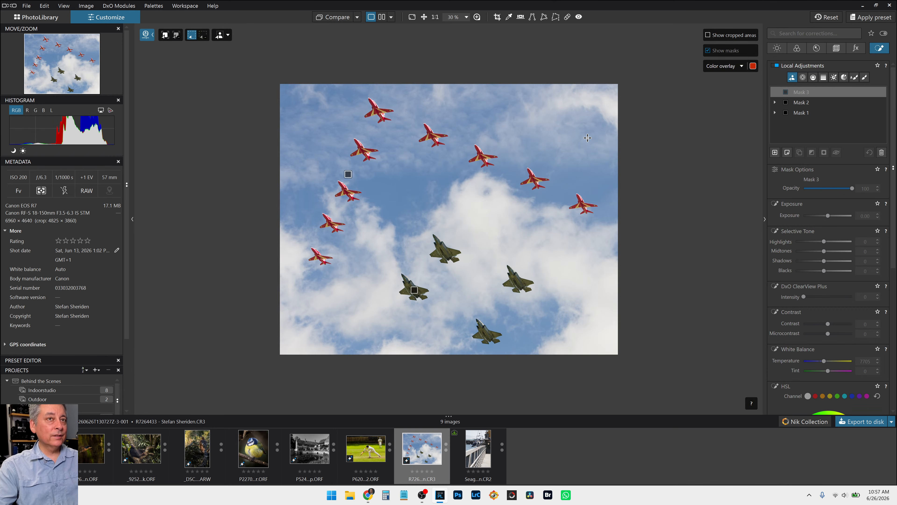
left_click(165, 34)
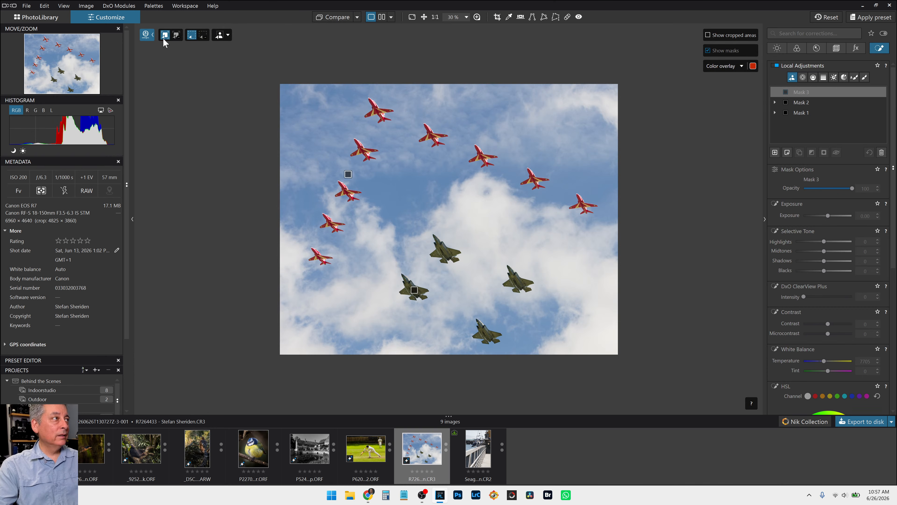
left_click(296, 100)
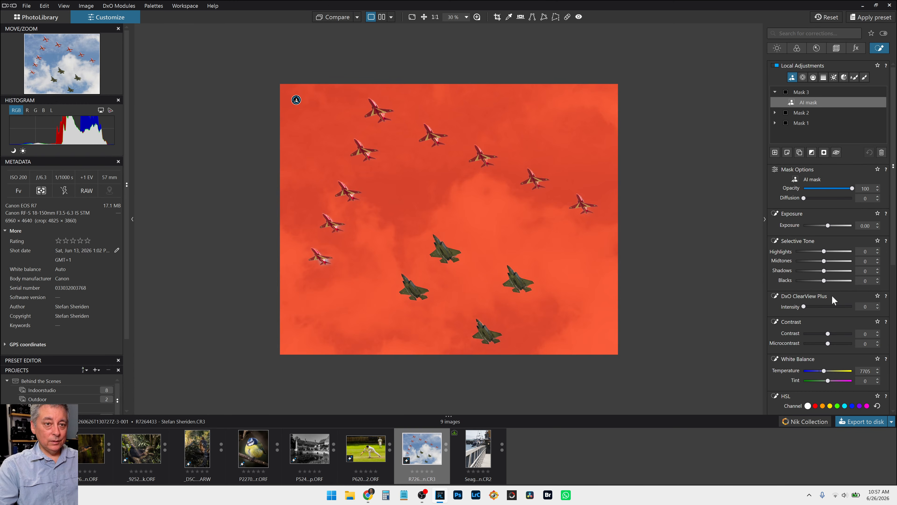
left_click(829, 305)
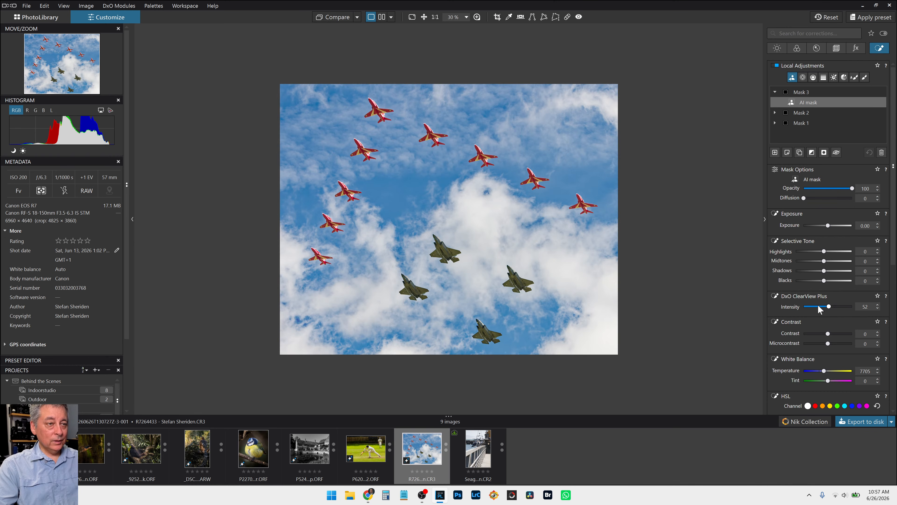
left_click_drag(816, 306, 810, 306)
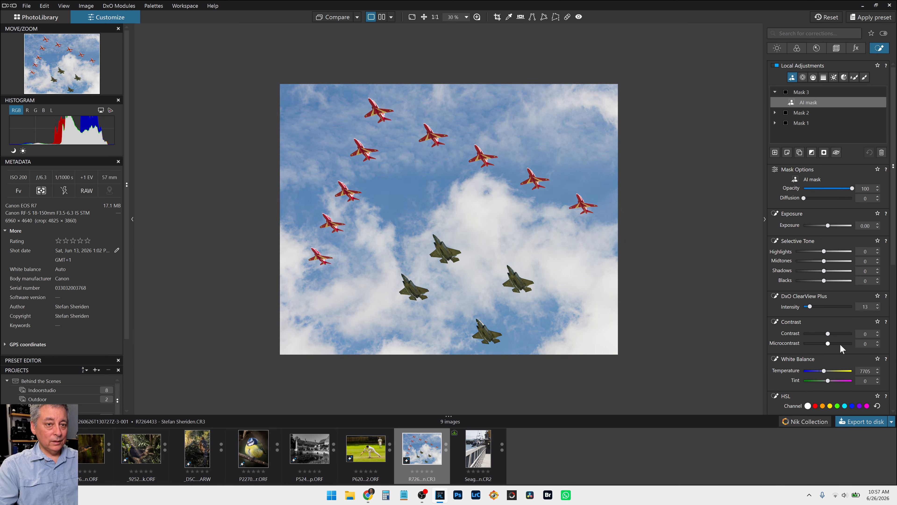
- Set Mask 3's AI mask to Microcontrast 20, Highlights 19, Midtones 8, Shadows -6 and Blacks -12
left_click_drag(840, 345, 833, 345)
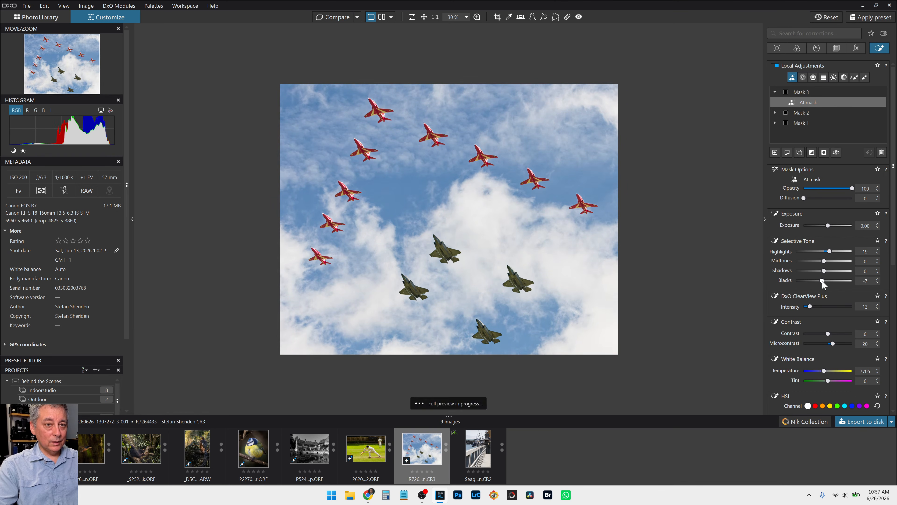
left_click_drag(821, 281, 822, 270)
left_click_drag(824, 261, 826, 261)
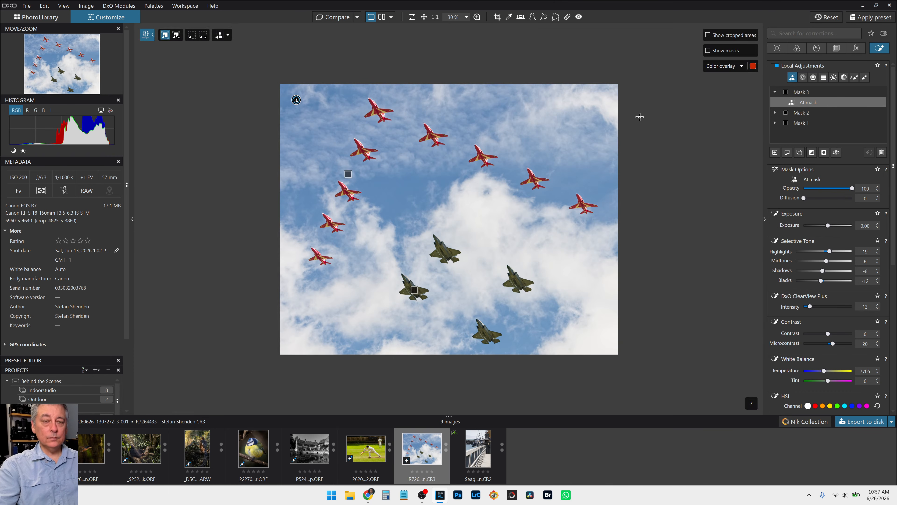
- Check the crop framing and examine the red jets, grey fighters and clouds at high magnification
left_click(498, 17)
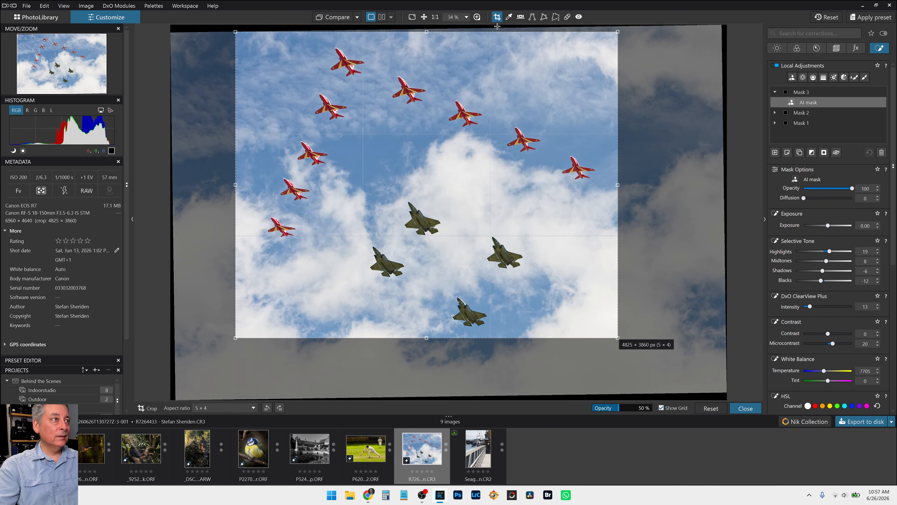
double_click(568, 128)
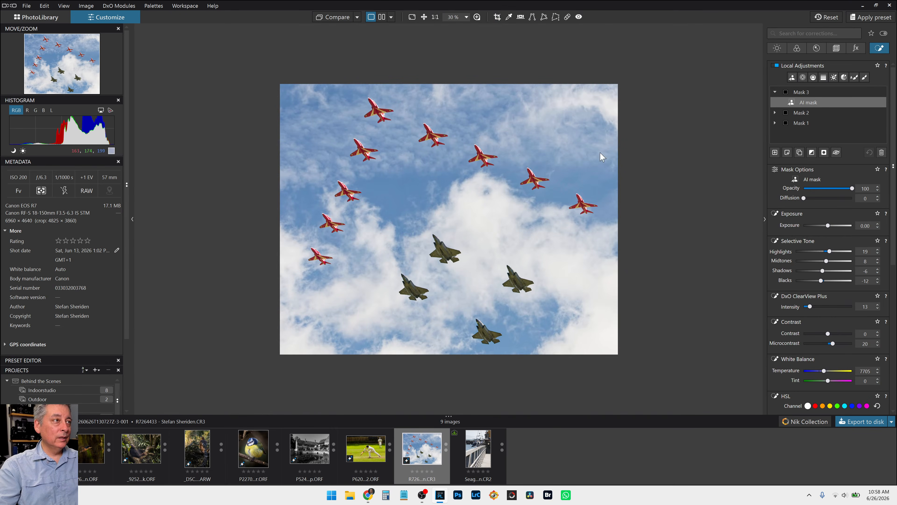
scroll(427, 169, "up", 4)
scroll(418, 67, "up", 3)
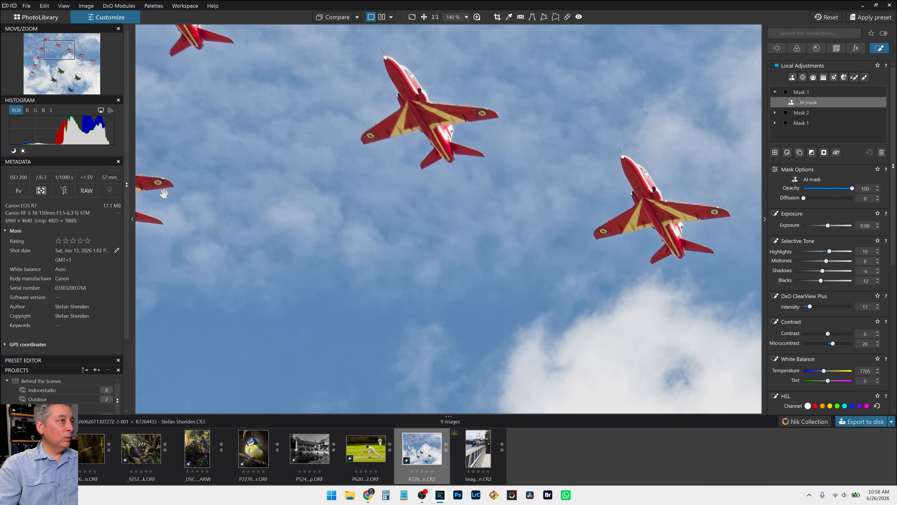
left_click_drag(369, 260, 384, 230)
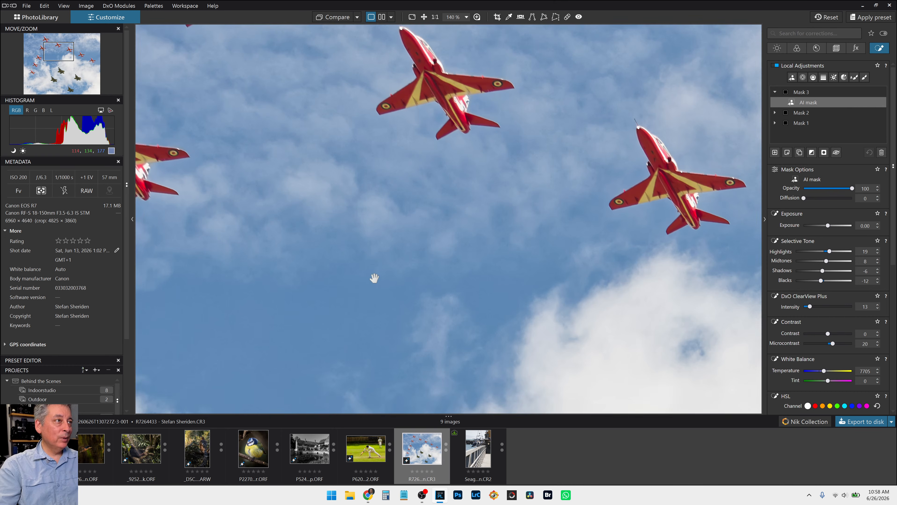
left_click_drag(375, 279, 439, 210)
mouse_move(342, 302)
left_mouse_down()
mouse_move(431, 224)
mouse_move(392, 218)
mouse_move(413, 126)
left_mouse_up()
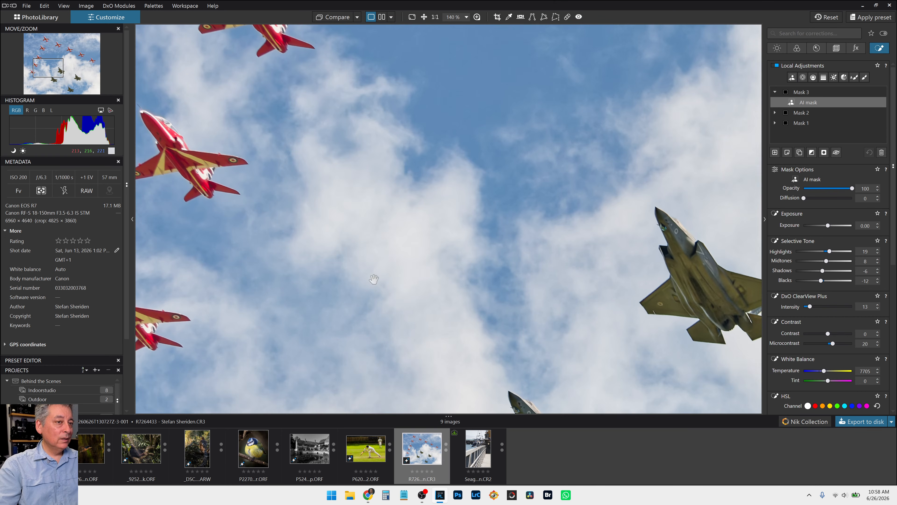
mouse_move(383, 330)
left_mouse_down()
mouse_move(358, 215)
mouse_move(366, 301)
mouse_move(358, 251)
left_mouse_up()
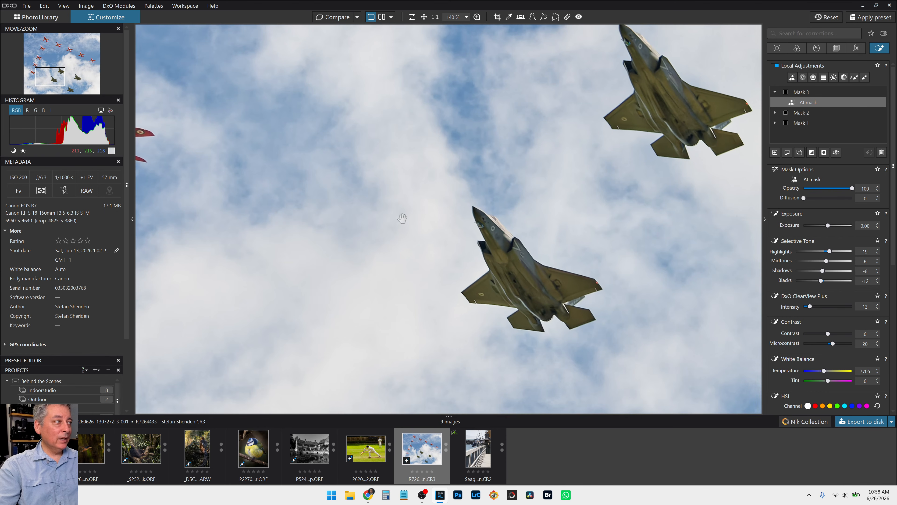
scroll(390, 237, "down", 5)
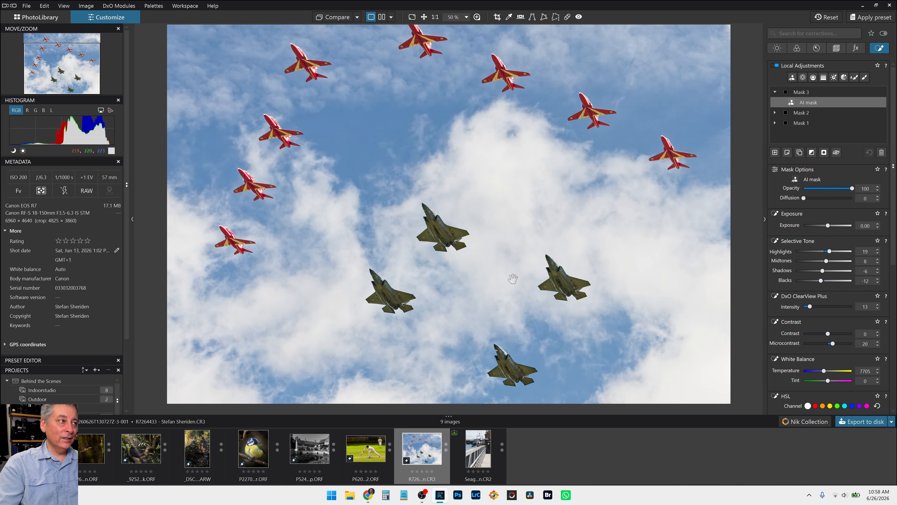
scroll(210, 252, "up", 4)
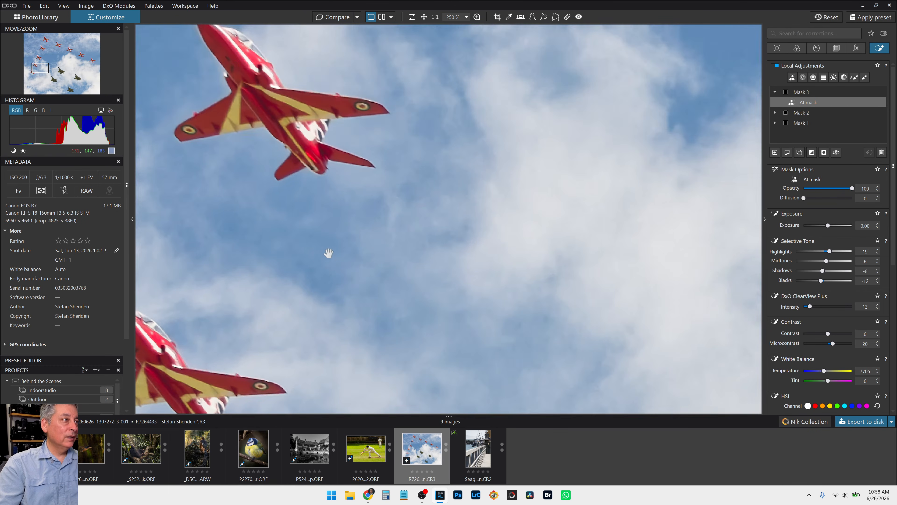
left_click_drag(323, 93, 327, 253)
scroll(424, 253, "down", 6)
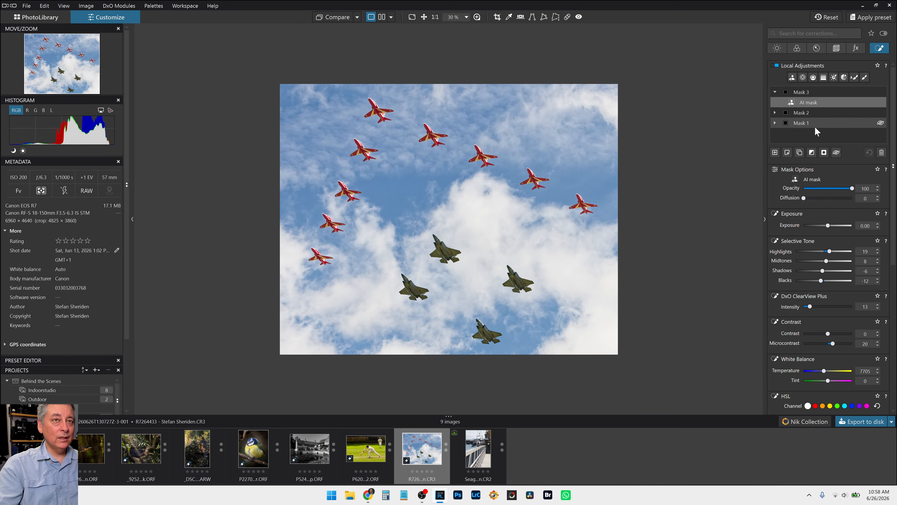
- Compare the edited jets photo with the original side by side and in split view, with the palettes hidden
left_click(795, 50)
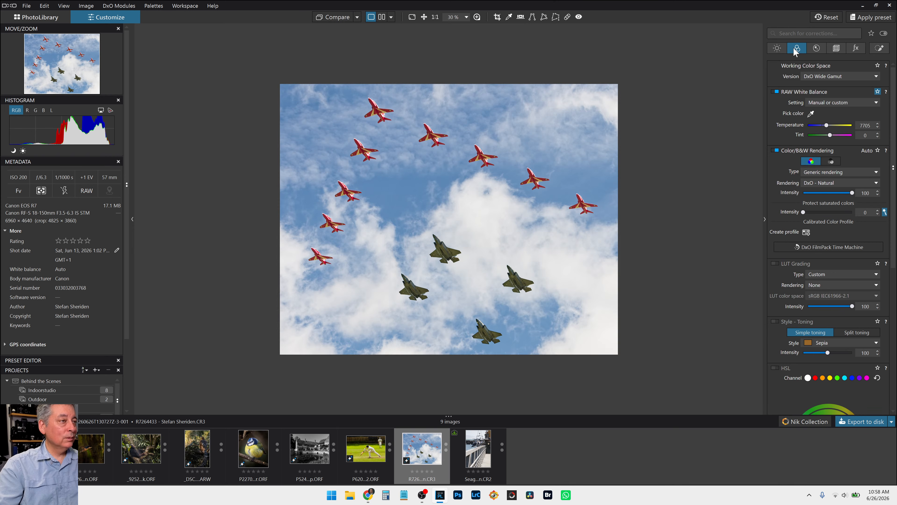
left_click(382, 17)
key("Tab")
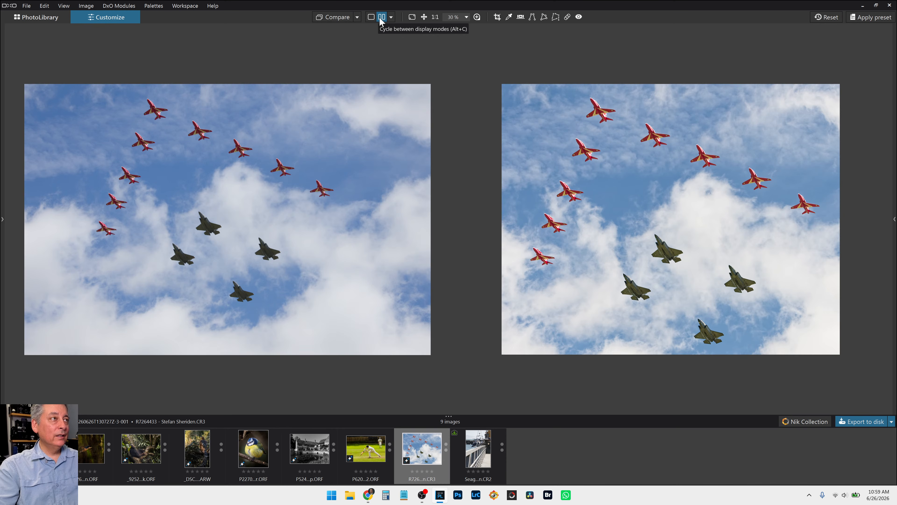
left_click(391, 17)
left_click(409, 50)
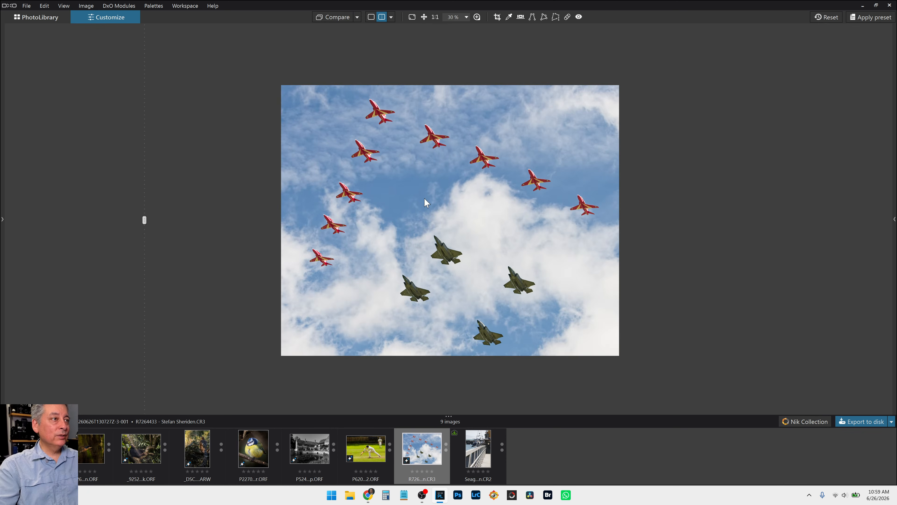
- Set the comparison reference to No corrections (with geometry) and examine the jets and sky across the split
scroll(425, 200, "up", 3)
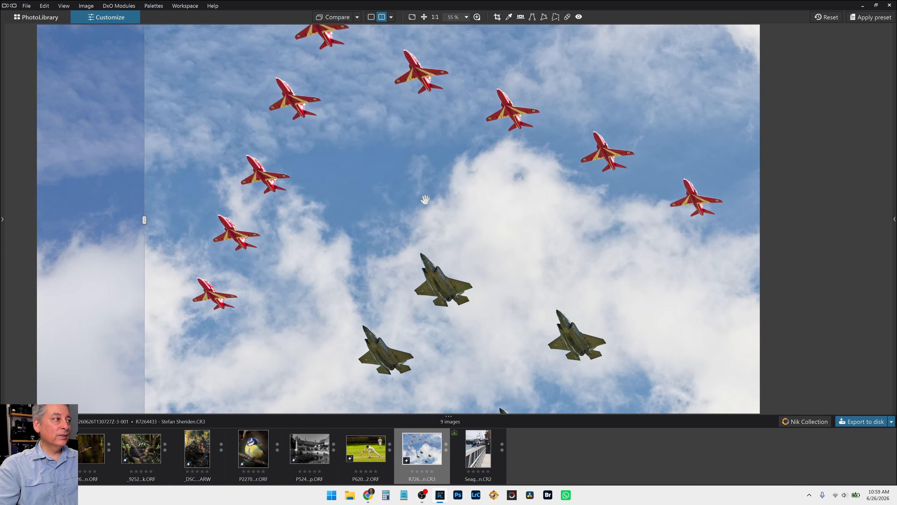
left_click(360, 19)
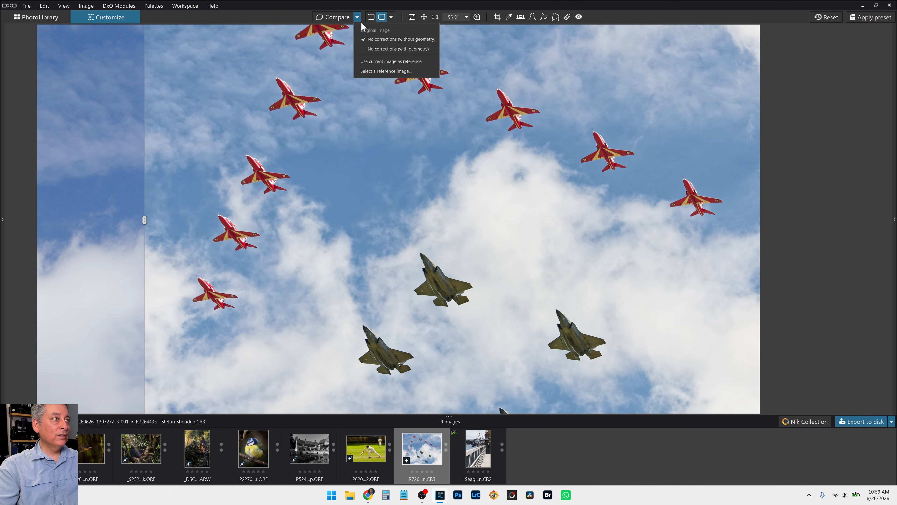
left_click(367, 49)
scroll(216, 242, "up", 3)
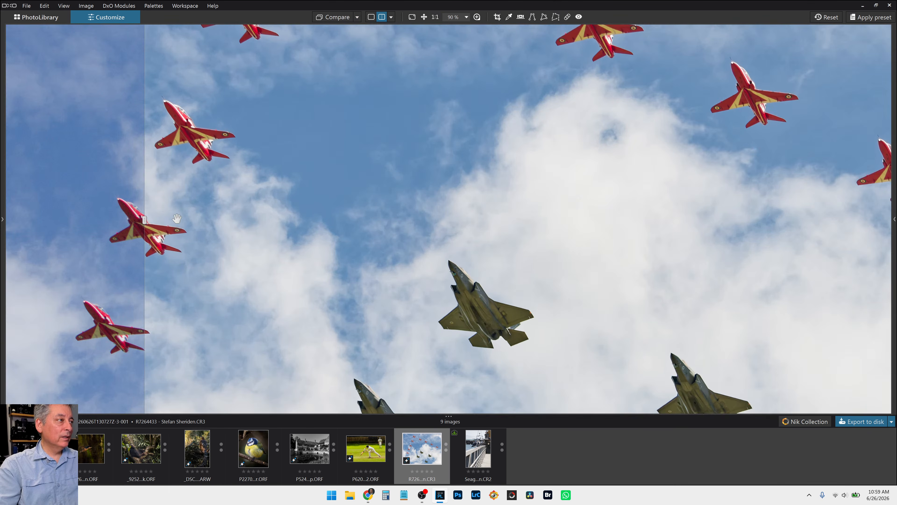
scroll(170, 187, "up", 4)
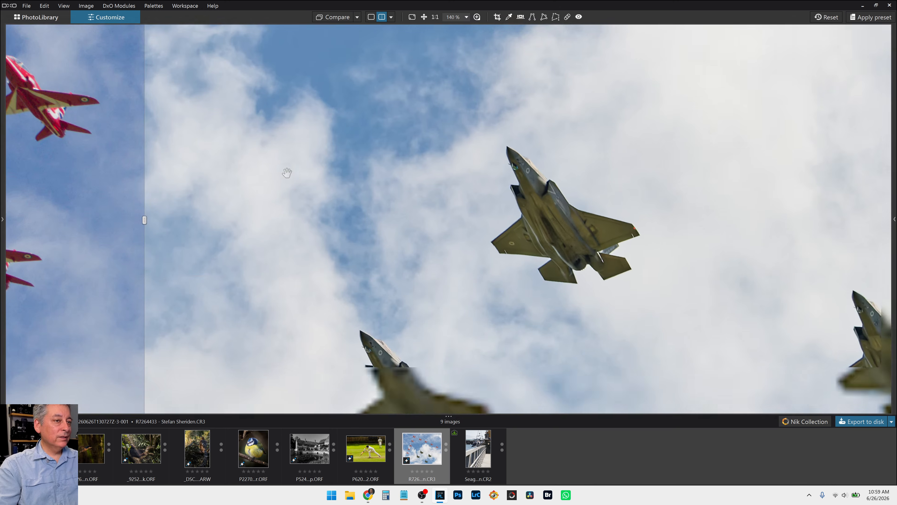
left_click_drag(145, 217, 208, 252)
left_click_drag(391, 240, 611, 266)
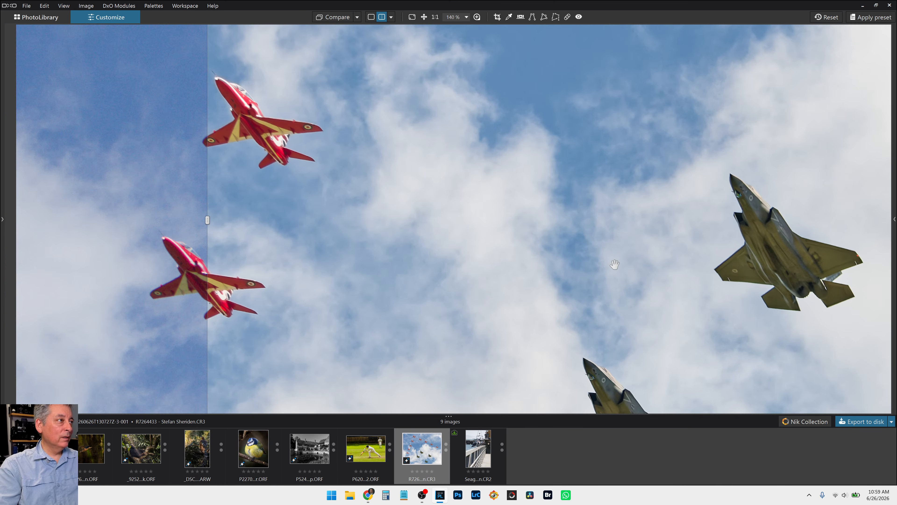
left_click_drag(210, 221, 125, 238)
scroll(496, 212, "down", 5)
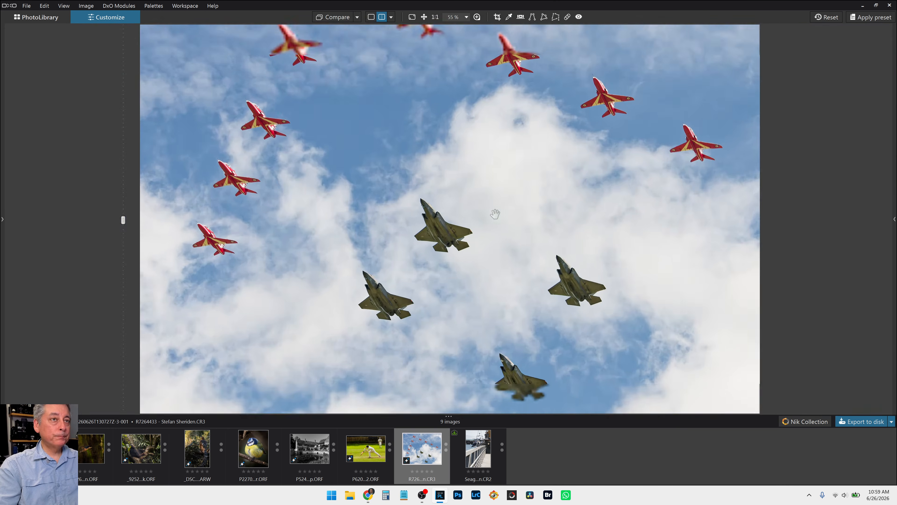
scroll(497, 219, "down", 1)
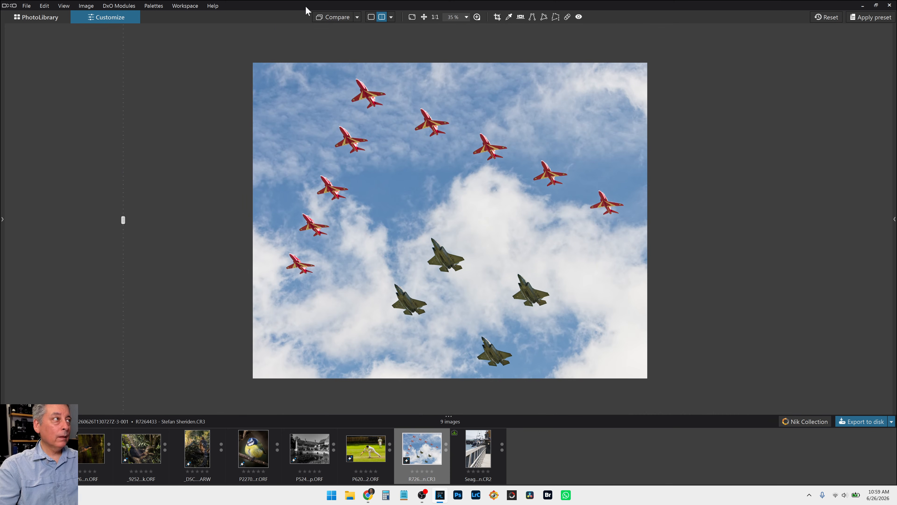
- Open the seagulls CR2 photo for customizing in single-image view with the palettes shown
left_click(57, 17)
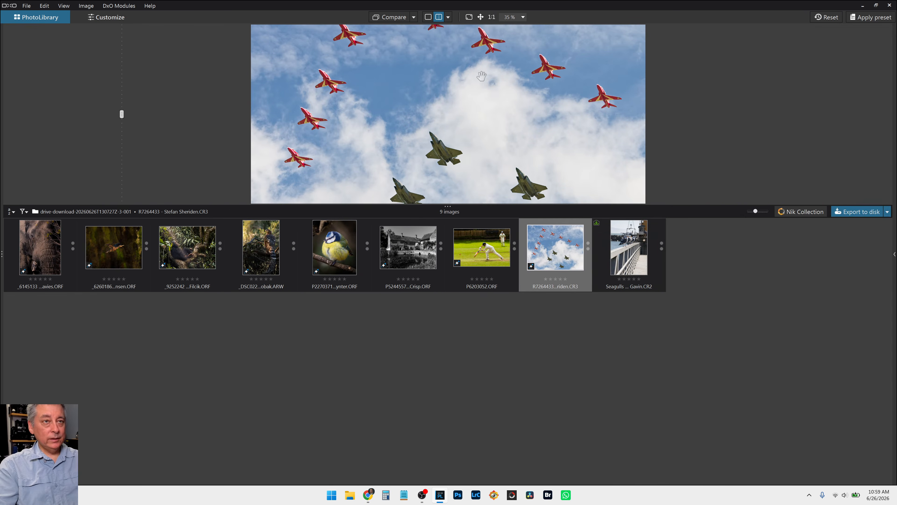
left_click(633, 251)
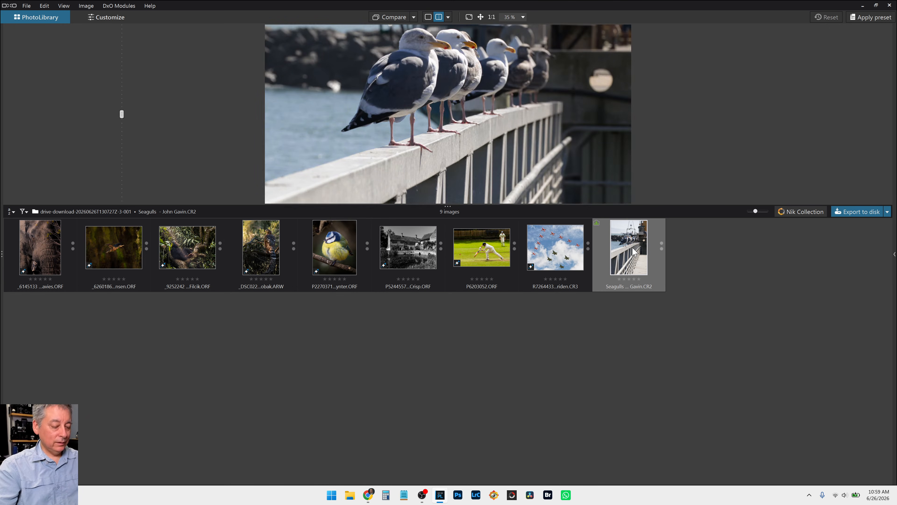
key("F9")
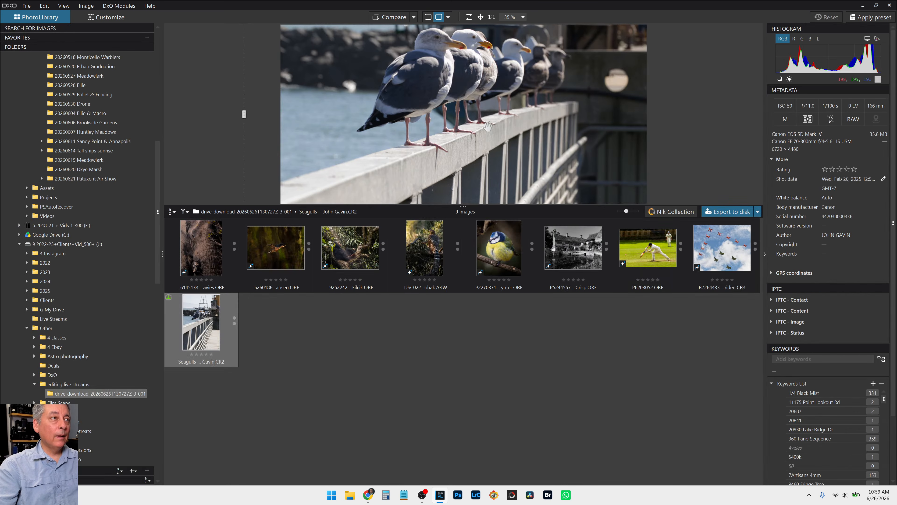
left_click(113, 17)
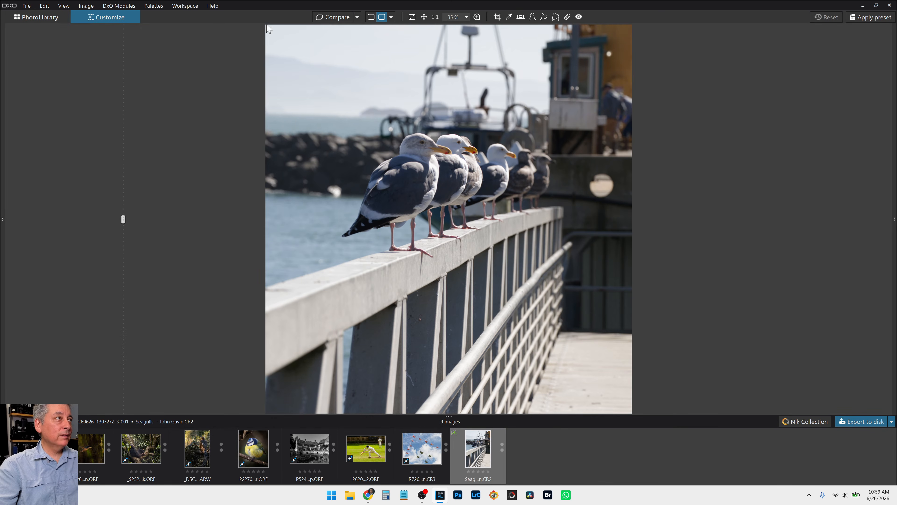
left_click(371, 16)
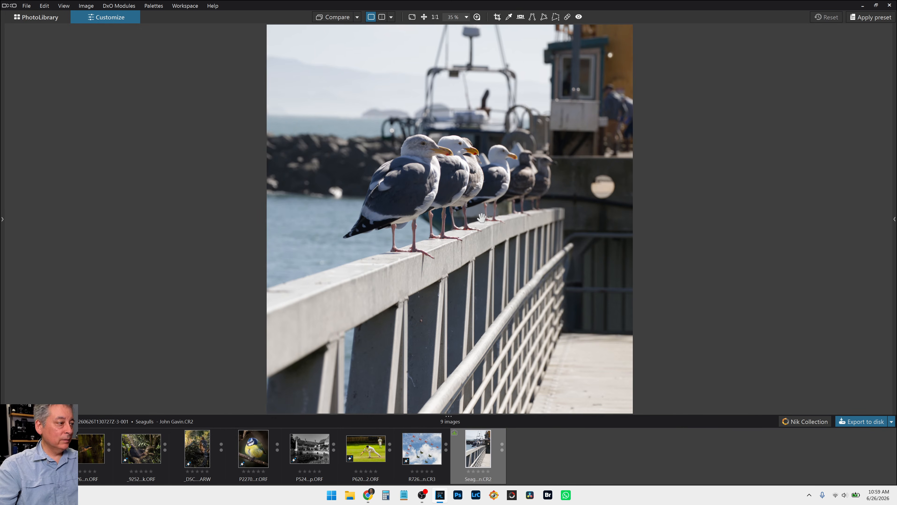
scroll(482, 251, "down", 1)
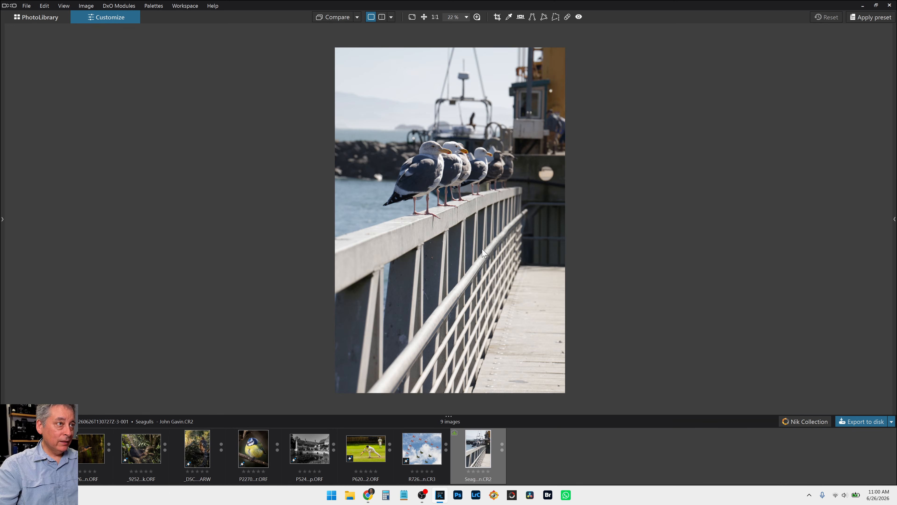
key("Tab")
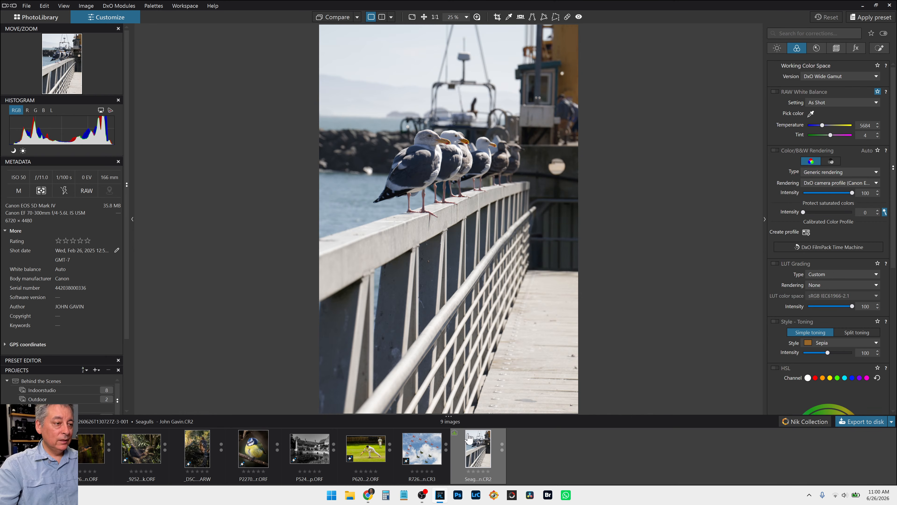
- Install the Canon EOS 5D Mark IV + Canon EF 70-300mm f/4-5.6L IS USM module and apply the 000 RobTrek_Default_v01 preset
left_click(455, 433)
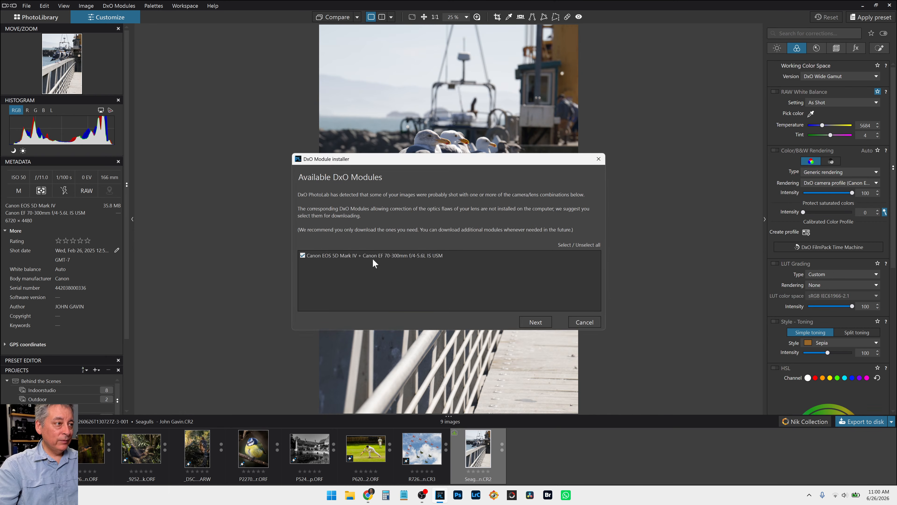
left_click(535, 322)
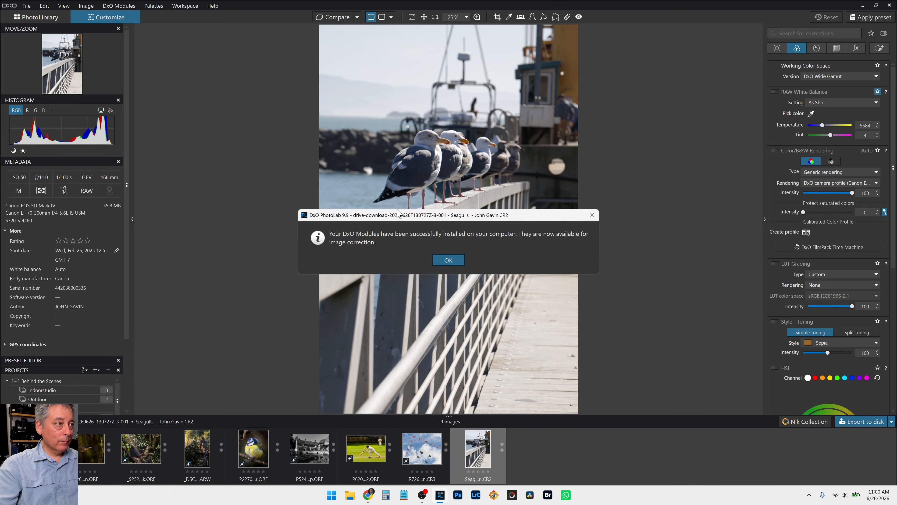
left_click(443, 253)
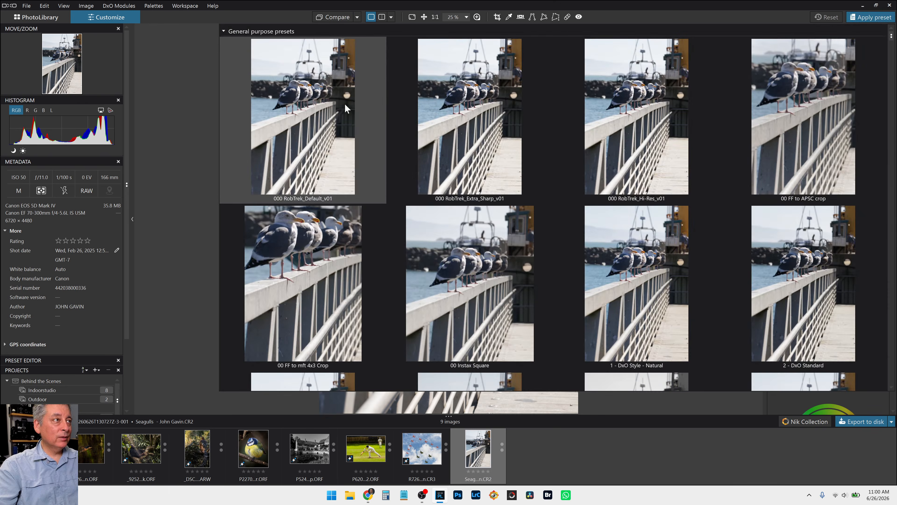
left_click(345, 105)
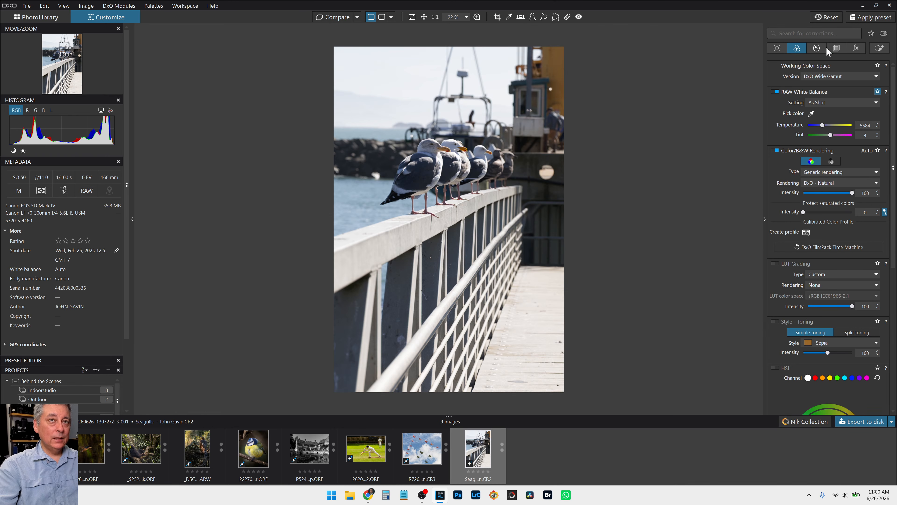
- Set the seagulls photo's Horizon correction to -1.30 and enable the Perspective correction
left_click(836, 48)
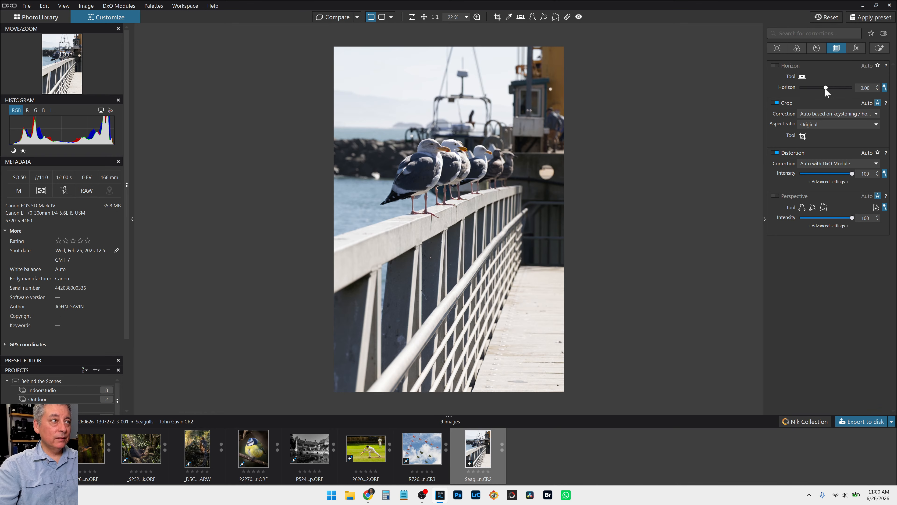
left_click_drag(826, 88, 823, 87)
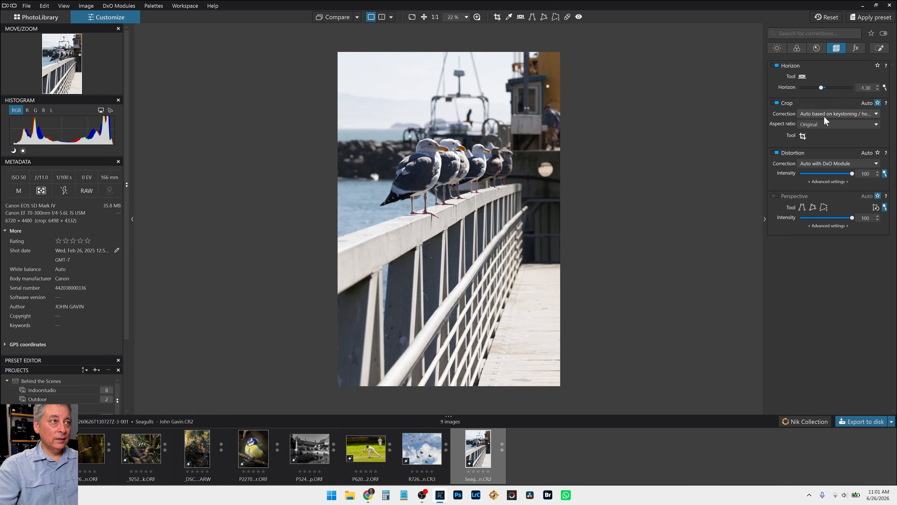
left_click(776, 196)
left_click(776, 196)
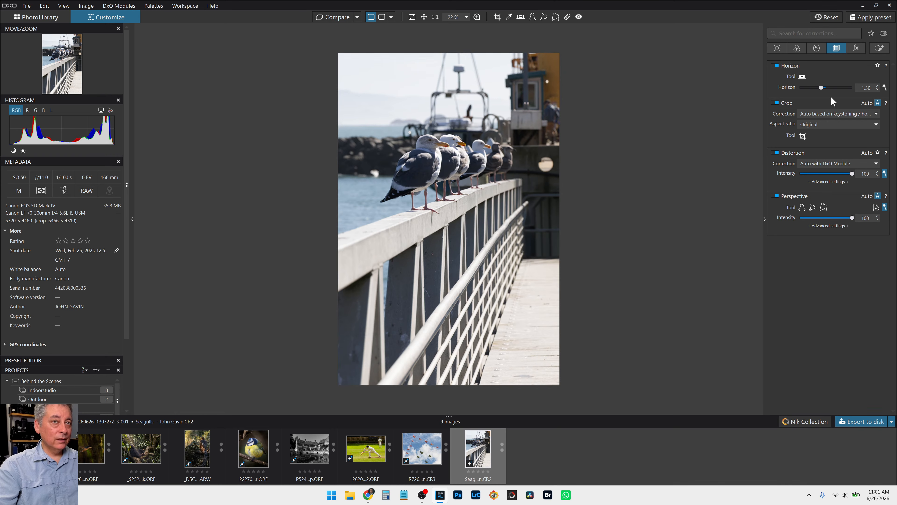
- Set the Horizon correction to -1.00 and crop the seagulls photo from below to about 2873 × 4309 px at the original ratio
scroll(819, 88, "up", 3)
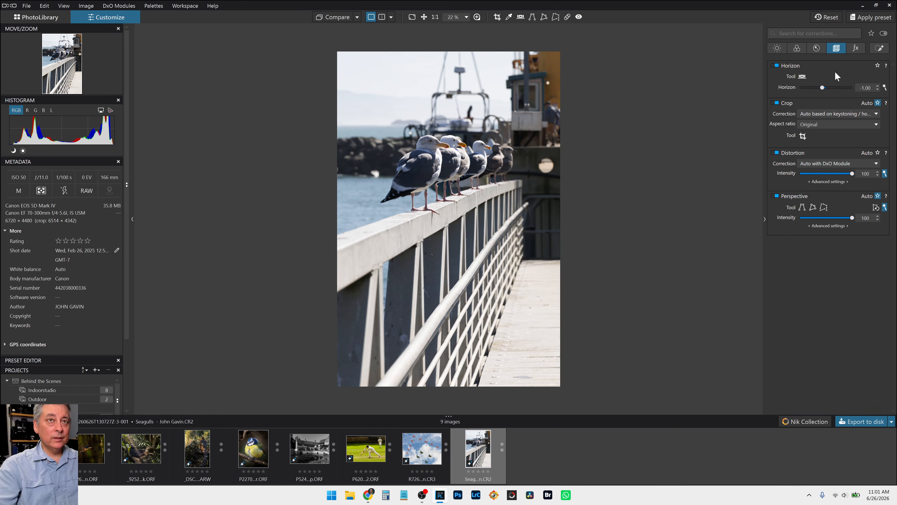
left_click(497, 17)
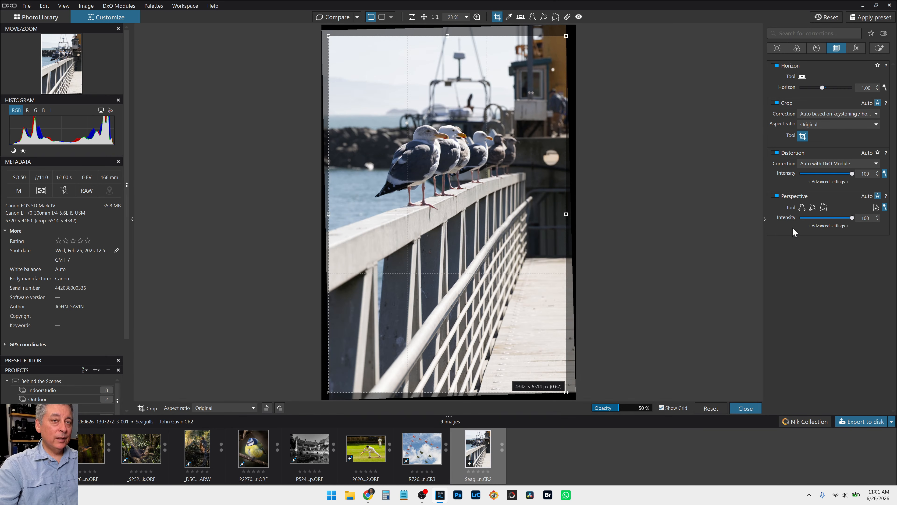
left_click(819, 123)
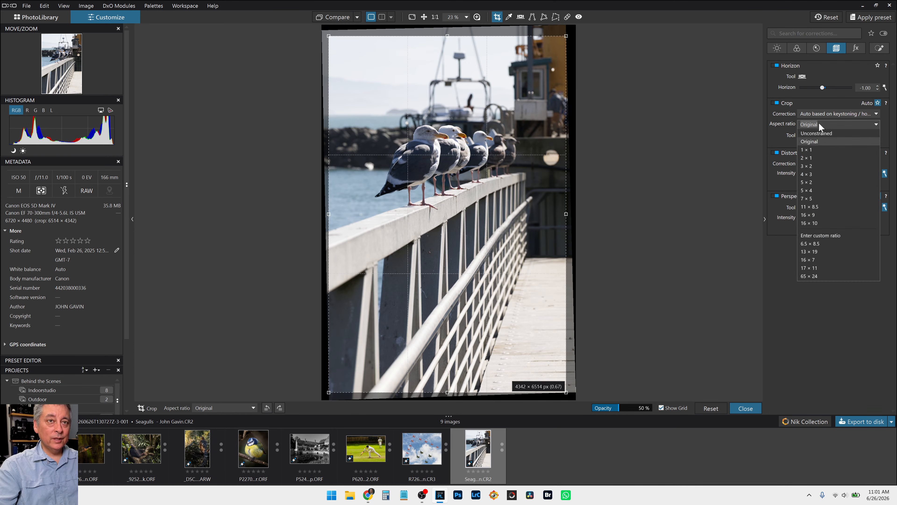
left_click(819, 123)
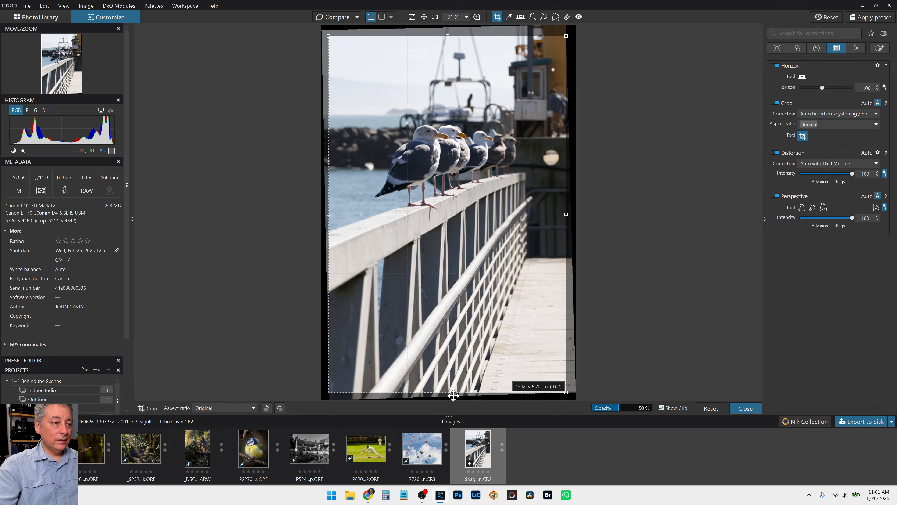
left_click_drag(447, 392, 447, 271)
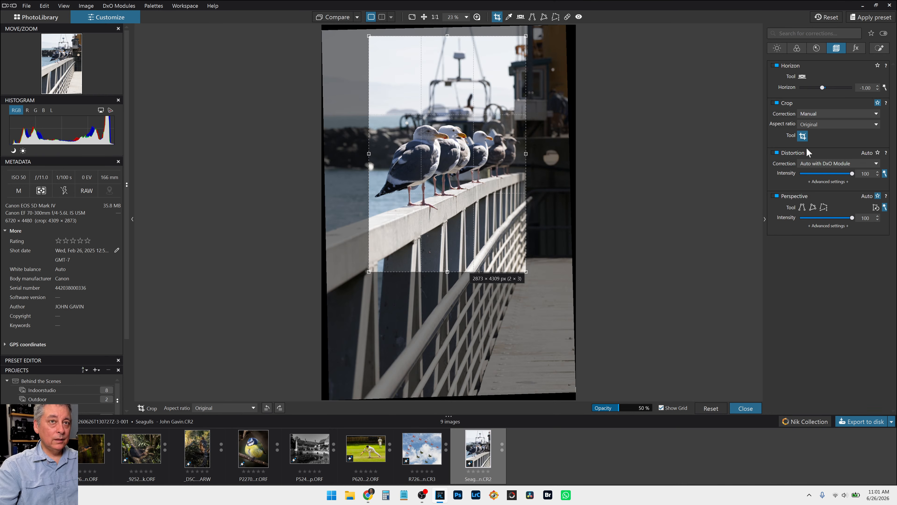
- Change the crop's aspect ratio to 5 × 4, reposition the frame around the seagulls, and apply the crop
left_click(827, 125)
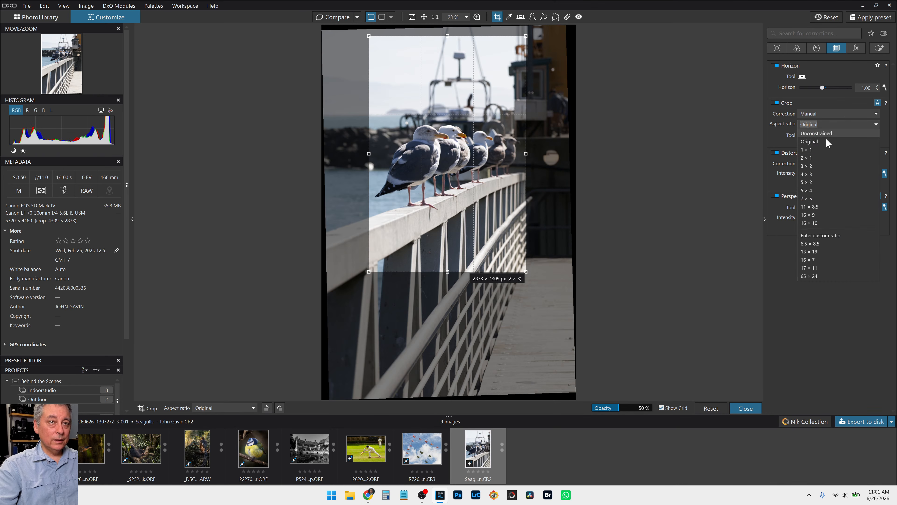
left_click(819, 186)
left_click_drag(459, 191, 477, 194)
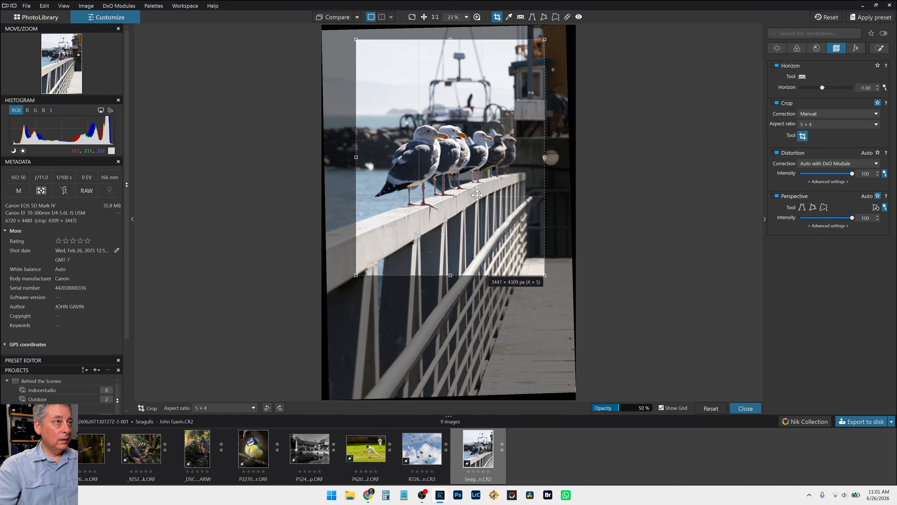
key("Return")
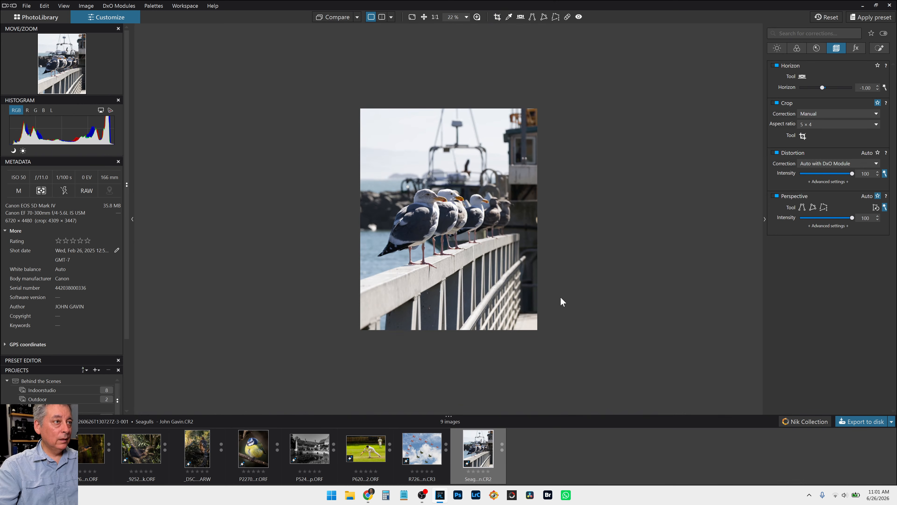
scroll(508, 298, "up", 2)
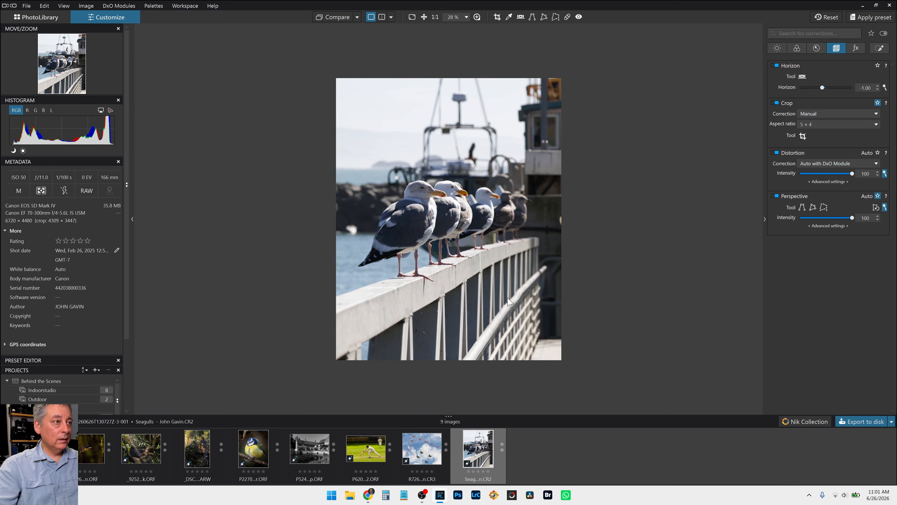
- Tighten the 5 × 4 crop from above to about 3212 × 4015 px, reposition it around the birds, and apply it
left_click(802, 136)
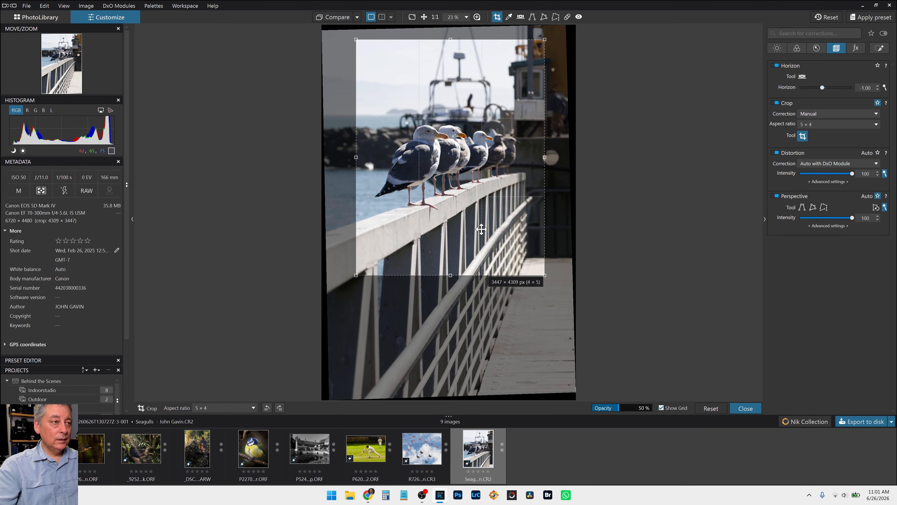
mouse_move(462, 216)
left_mouse_down()
mouse_move(484, 275)
mouse_move(461, 217)
left_mouse_up()
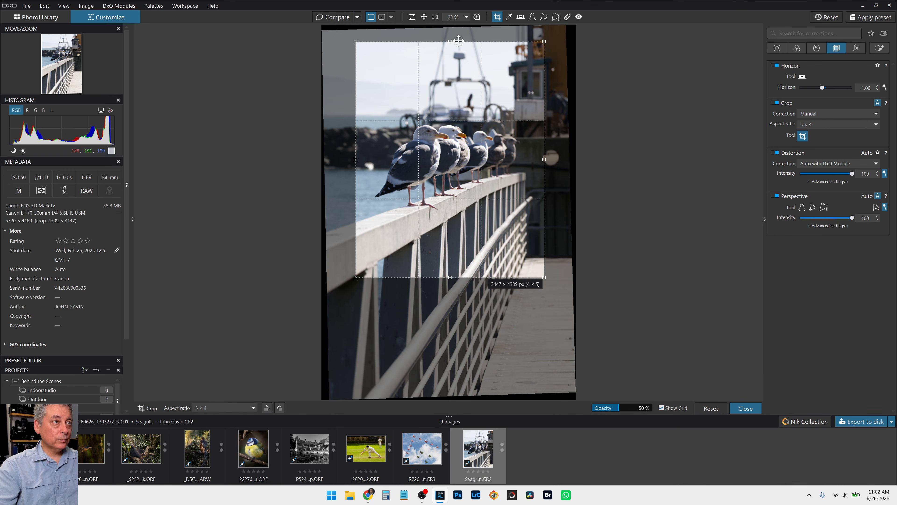
left_click_drag(451, 41, 452, 58)
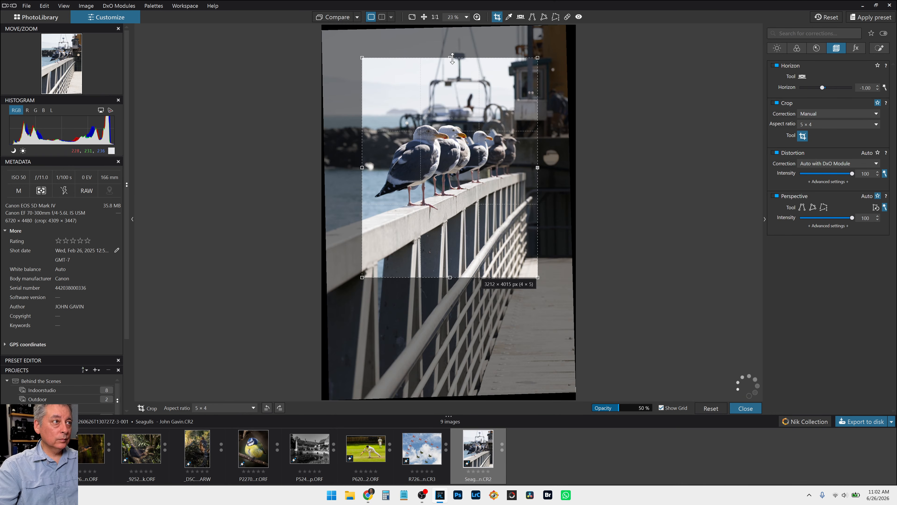
left_click_drag(472, 116, 463, 115)
key("Return")
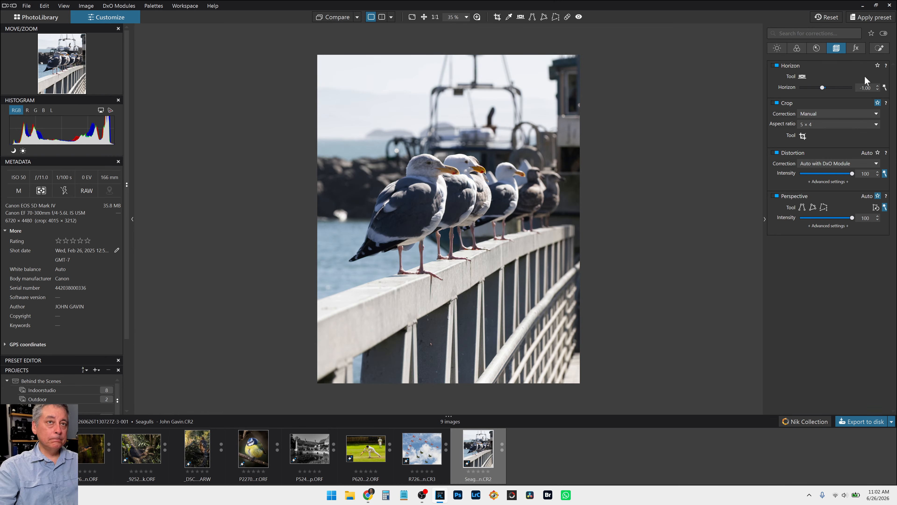
- Create an AI mask of the front seagulls with an area selection and set the mask's exposure to 0.52
left_click(879, 48)
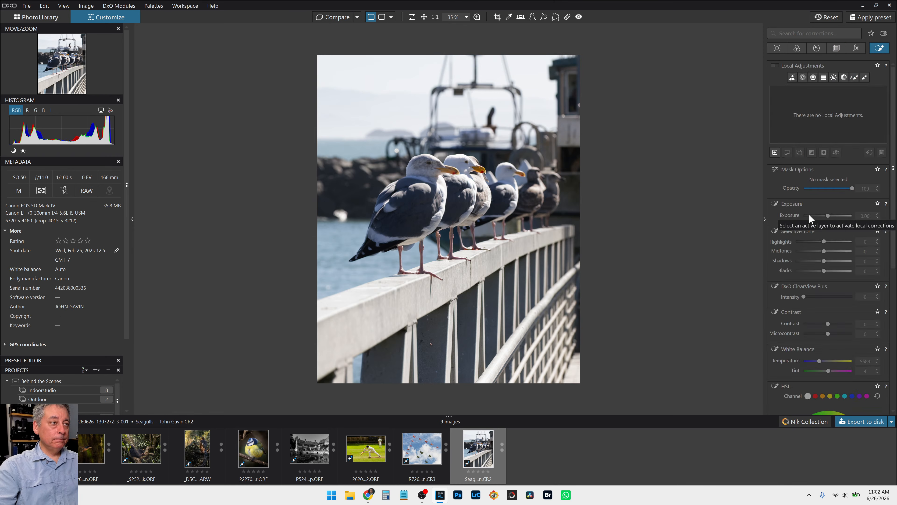
left_click(792, 77)
left_click_drag(328, 149, 377, 150)
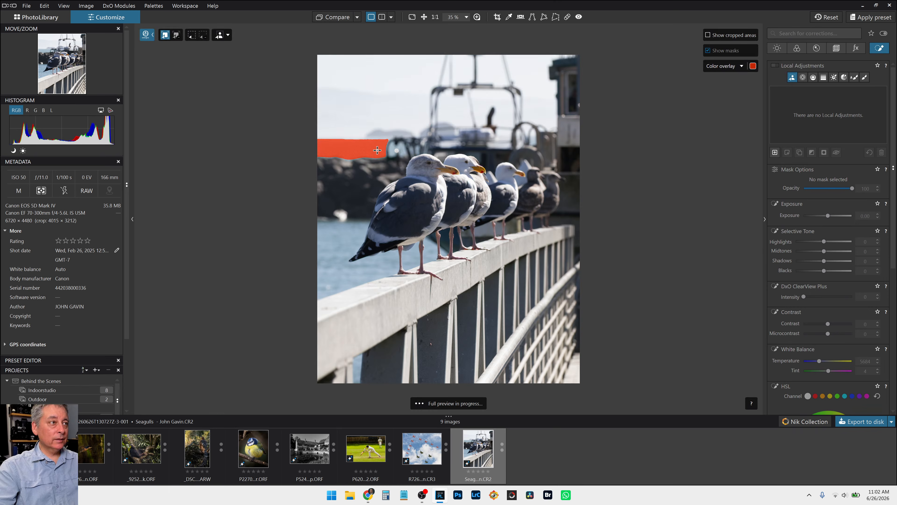
left_click(192, 35)
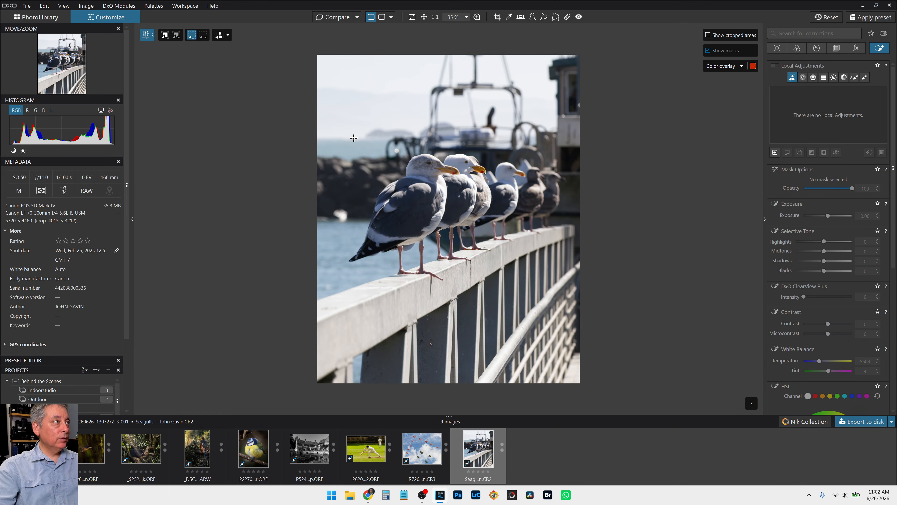
left_click_drag(351, 132, 529, 291)
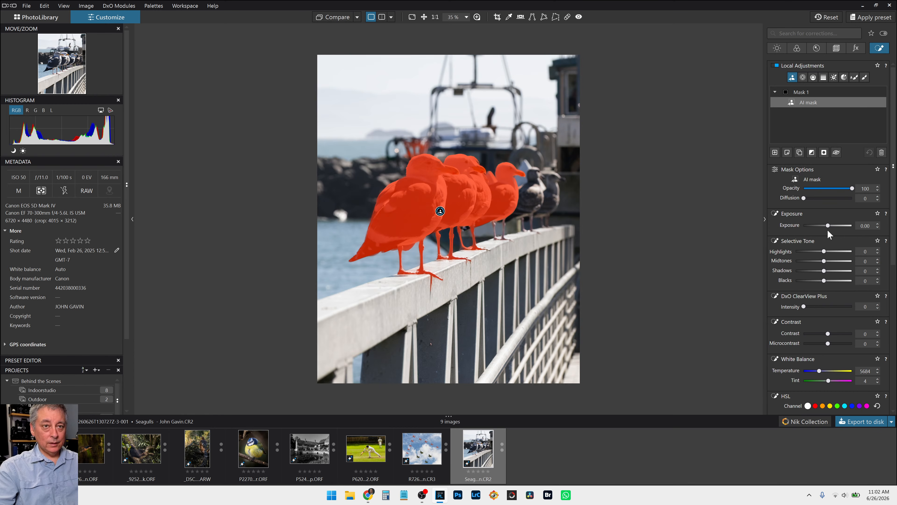
left_click_drag(829, 227, 830, 226)
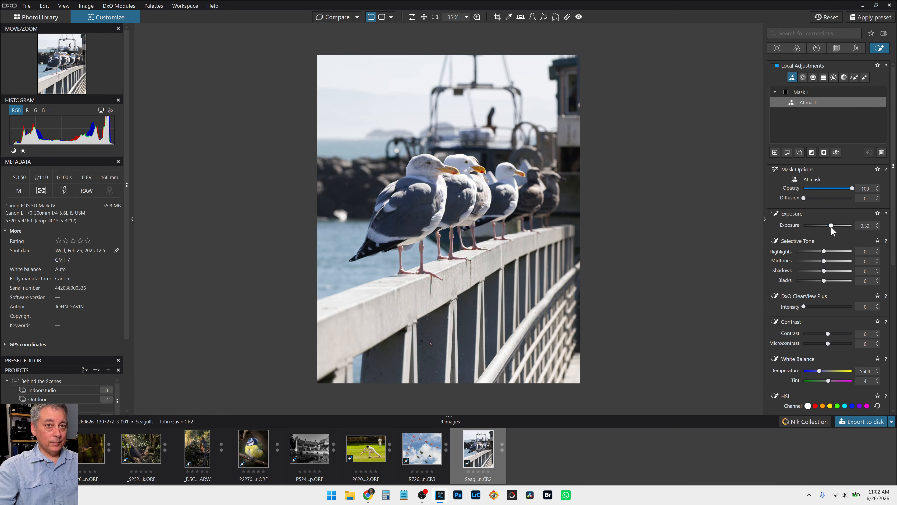
- Darken the whole photo by setting the global exposure to -1.02
left_click(778, 47)
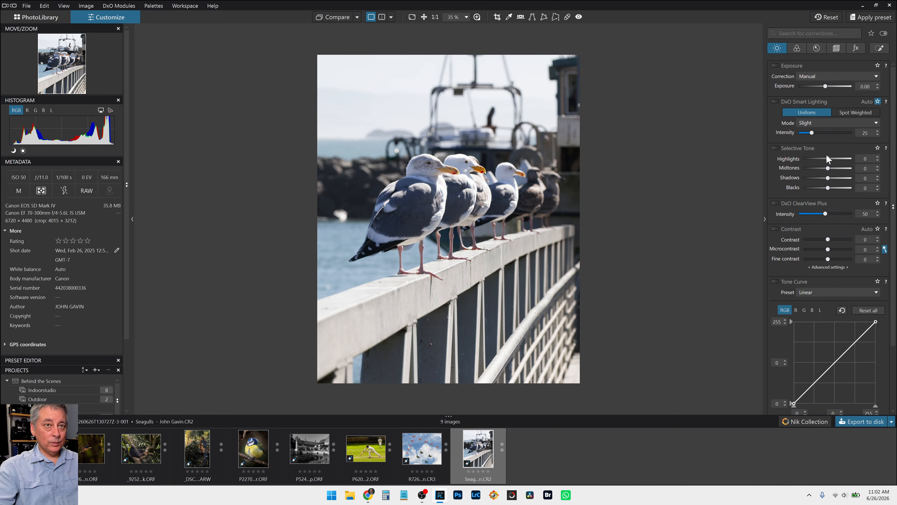
left_click_drag(825, 86, 822, 87)
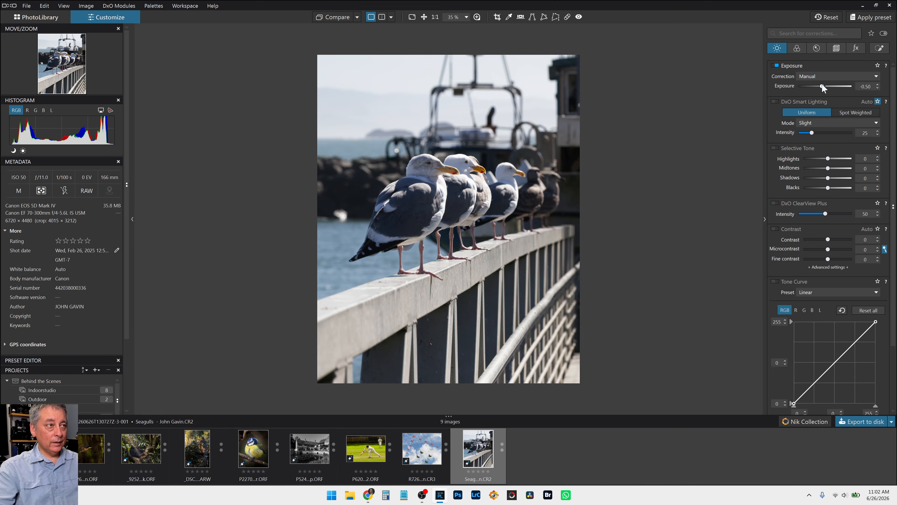
left_click_drag(822, 87, 819, 87)
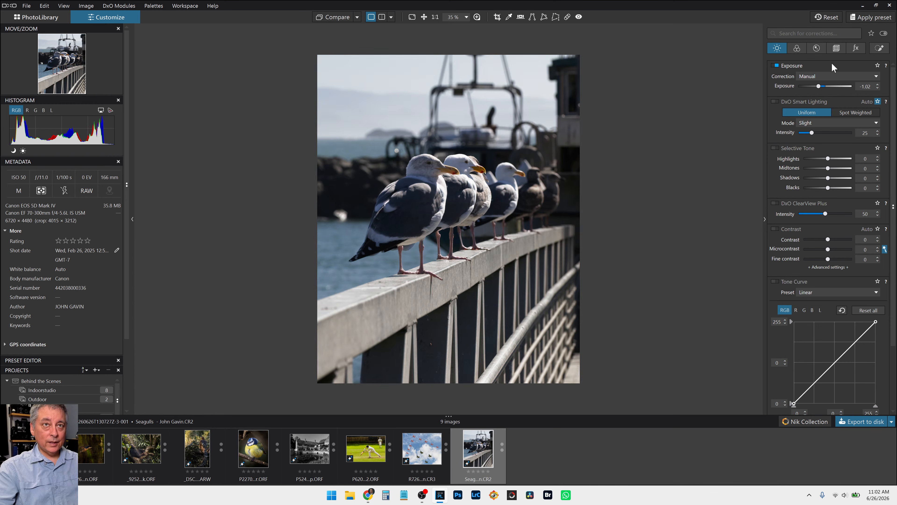
- Set the seagull AI mask's exposure to 0.45, highlights to -41, midtones to -18, shadows to 3 and blacks to 17
left_click(879, 48)
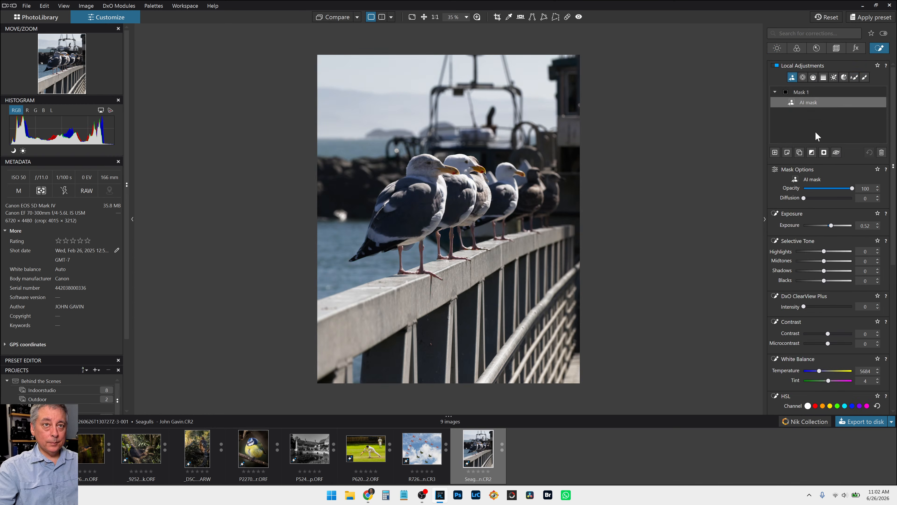
left_click_drag(832, 226, 832, 226)
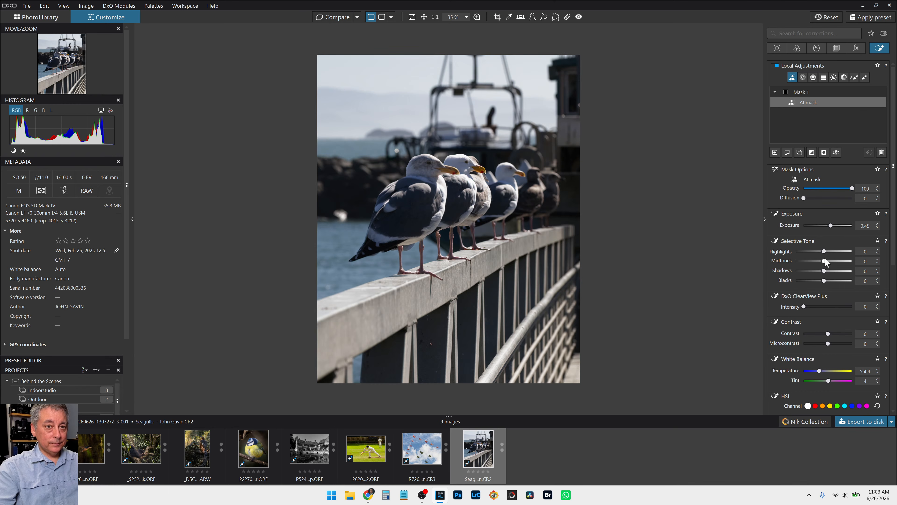
left_click_drag(828, 251, 831, 260)
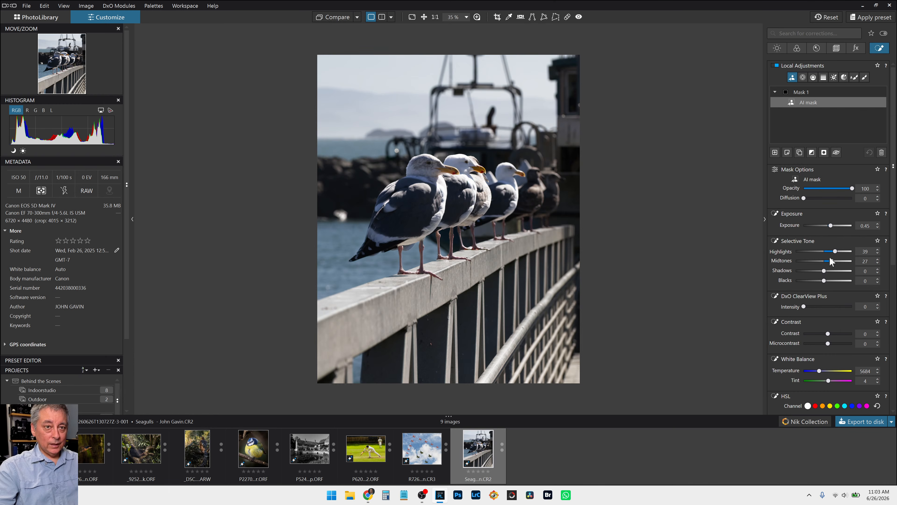
left_click(818, 251)
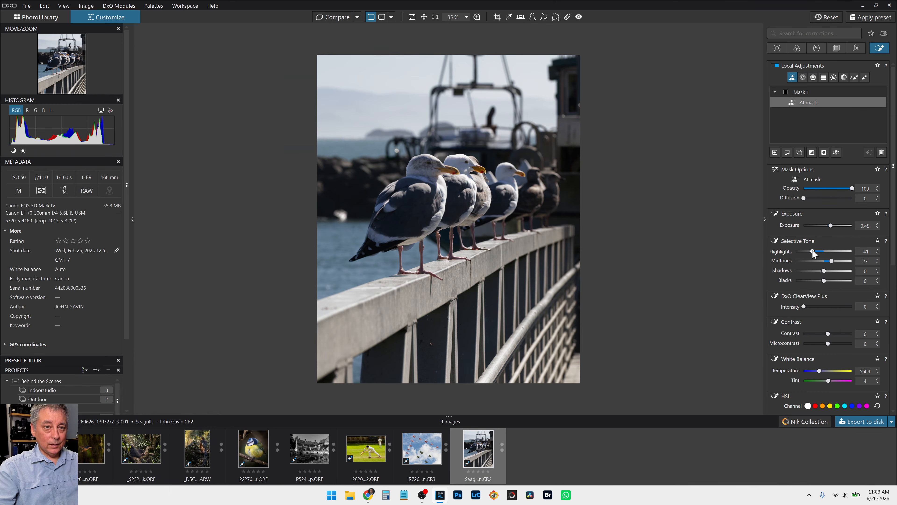
left_click(819, 260)
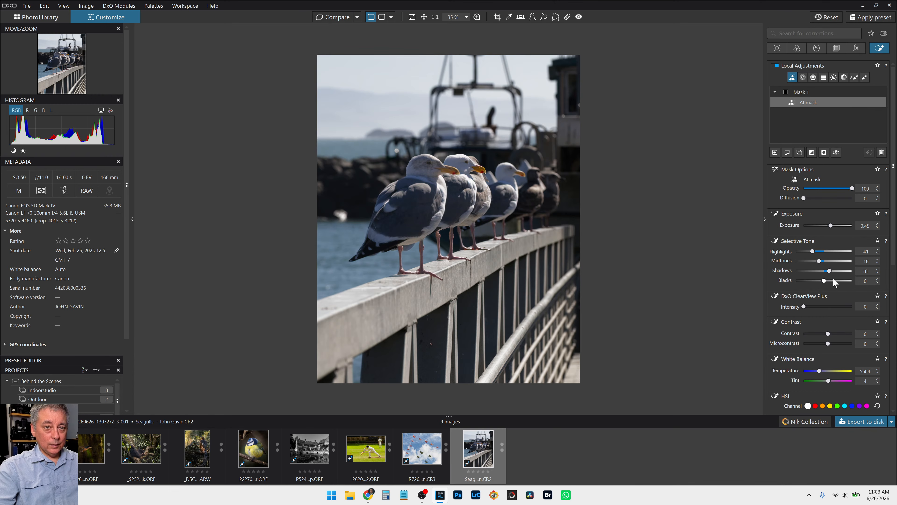
left_click_drag(824, 280, 829, 280)
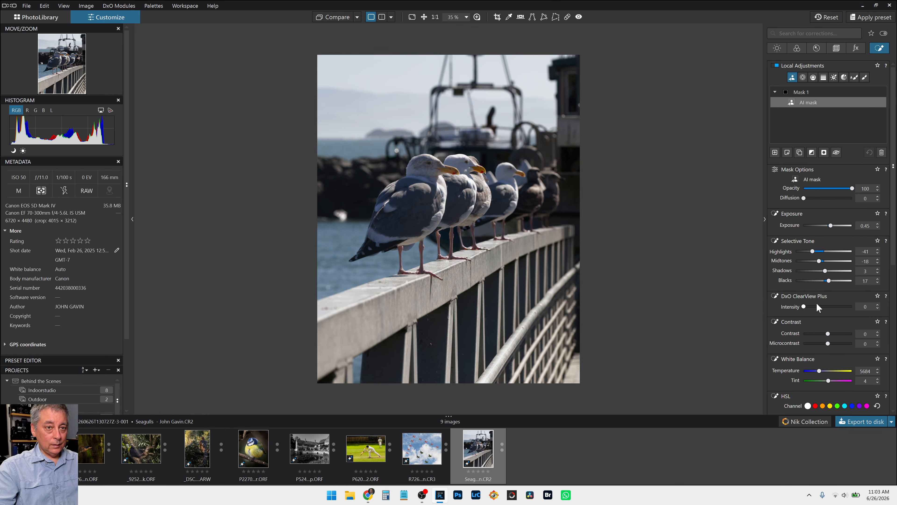
- Set the seagull mask's ClearView Plus to 27, microcontrast to 72, temperature to 6184, highlights to -53 and exposure to 0.85
left_click_drag(804, 306, 816, 306)
left_click(846, 344)
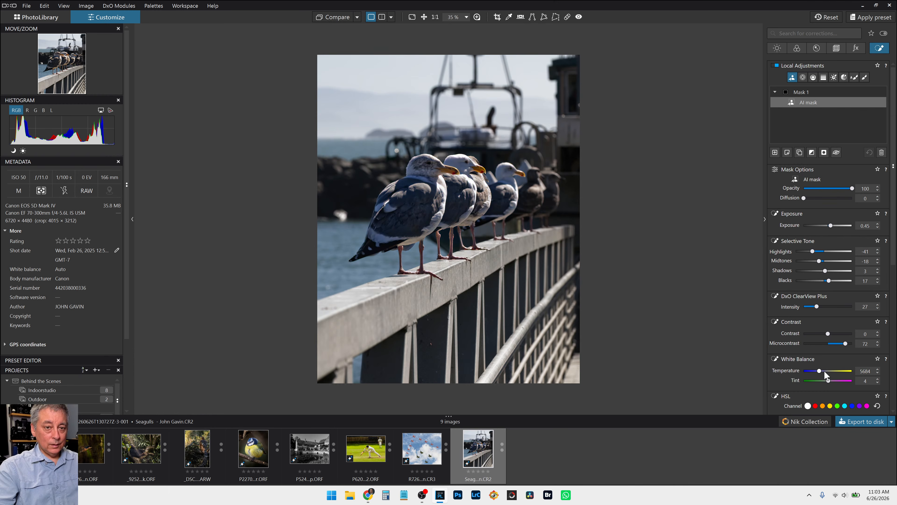
scroll(824, 370, "up", 1)
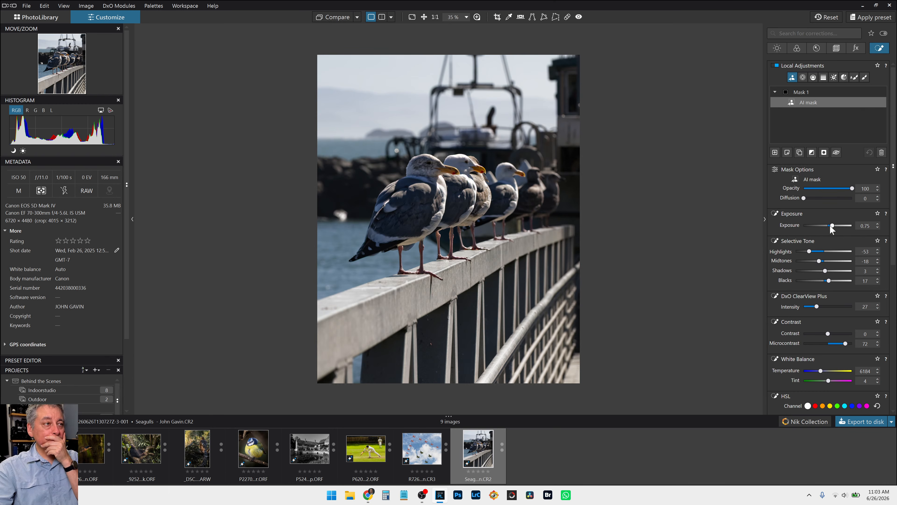
scroll(830, 227, "up", 1)
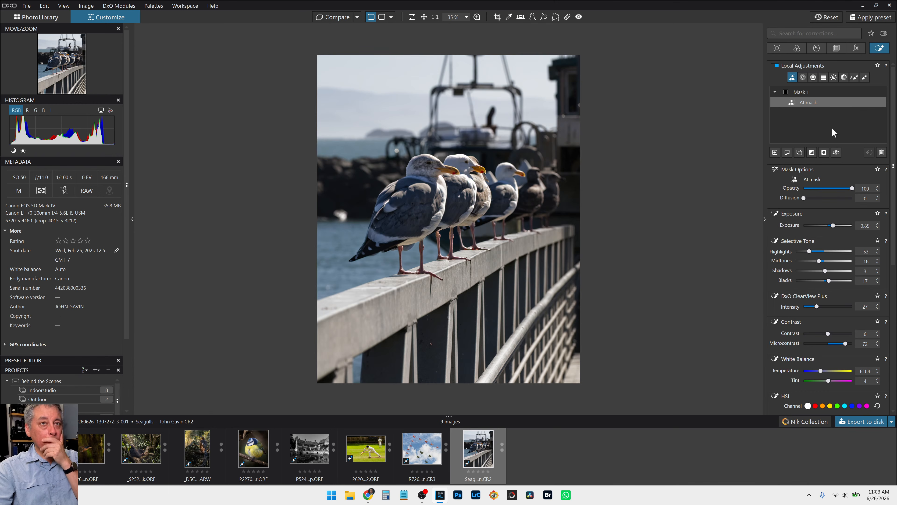
- Add a second local adjustment mask with small control points on the heads of the three front white-headed seagulls
left_click(776, 152)
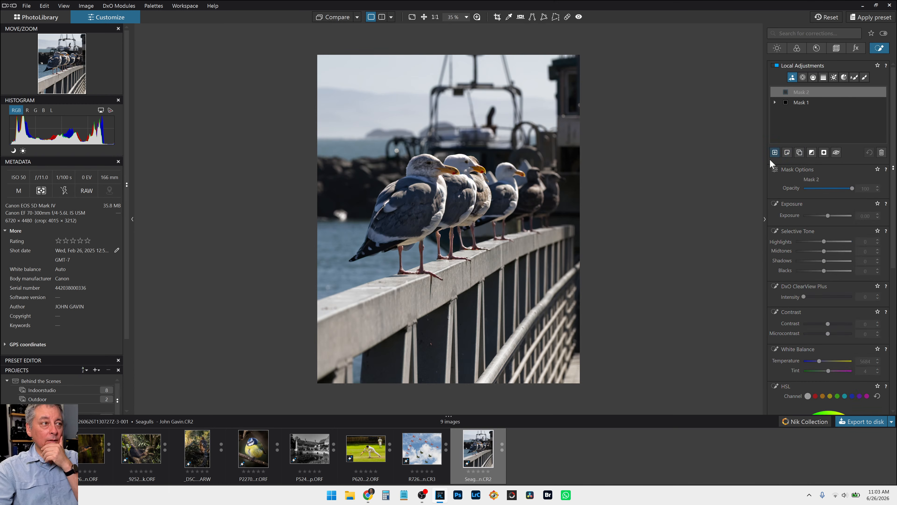
left_click(786, 152)
scroll(422, 170, "up", 3)
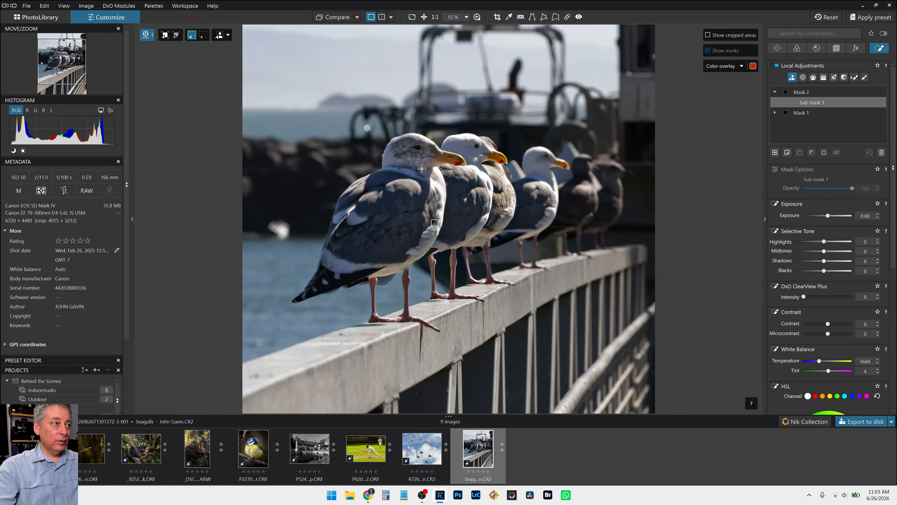
left_click(803, 77)
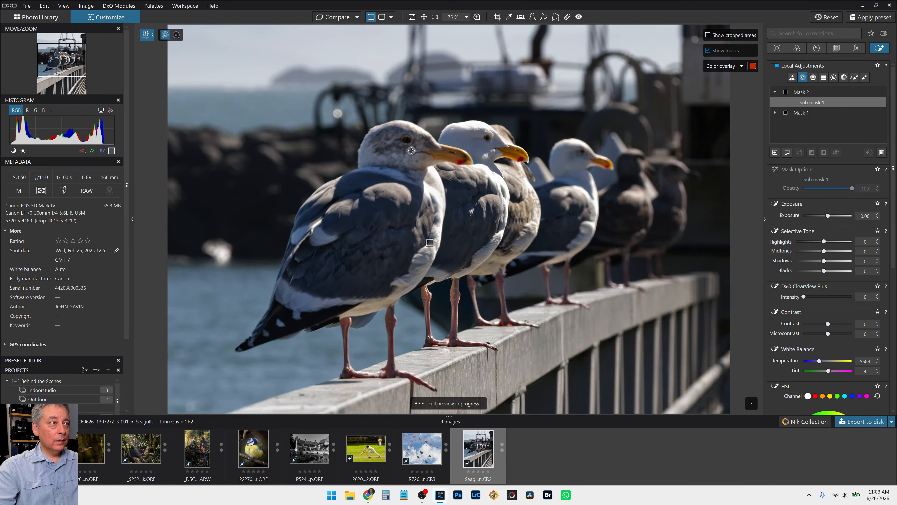
left_click(408, 141)
left_click_drag(414, 146, 422, 158)
left_click(485, 138)
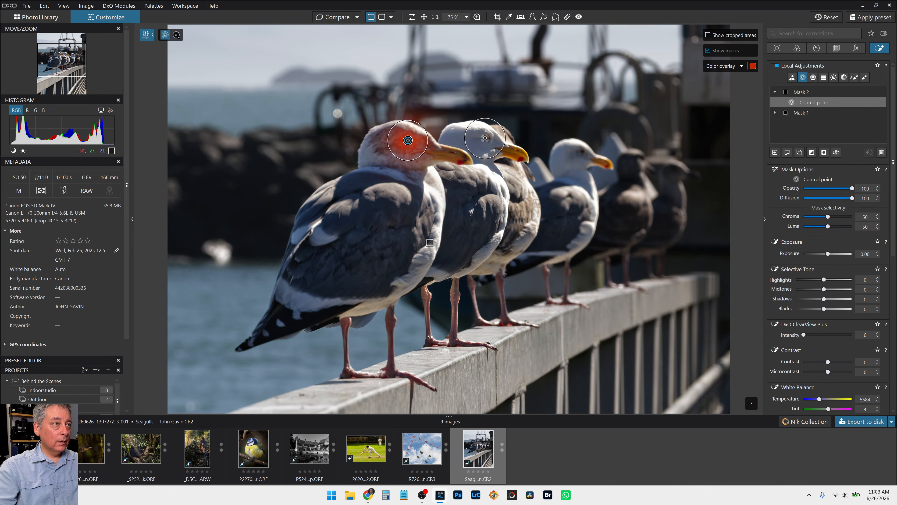
left_click_drag(501, 133, 497, 135)
left_click(579, 152)
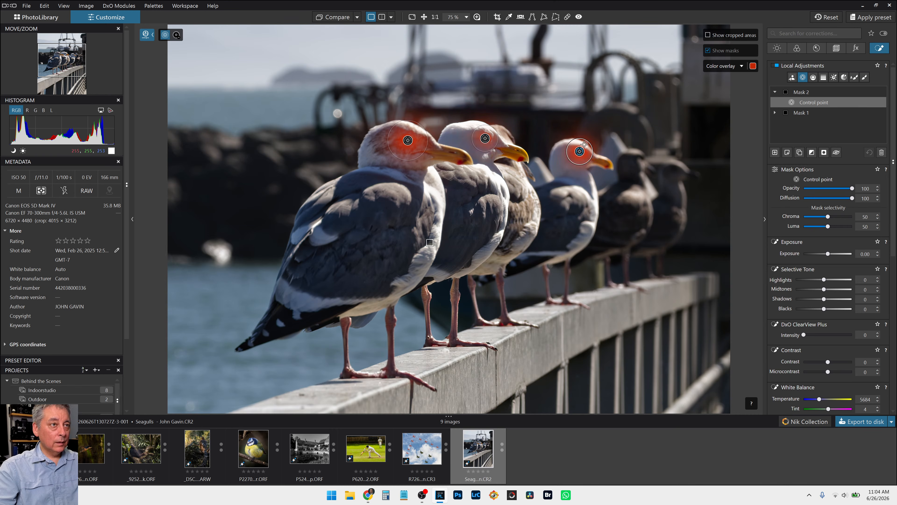
- Set the head mask's highlights to 57, midtones to 47, shadows to 30 and ClearView Plus intensity to 34
left_click_drag(585, 141, 584, 143)
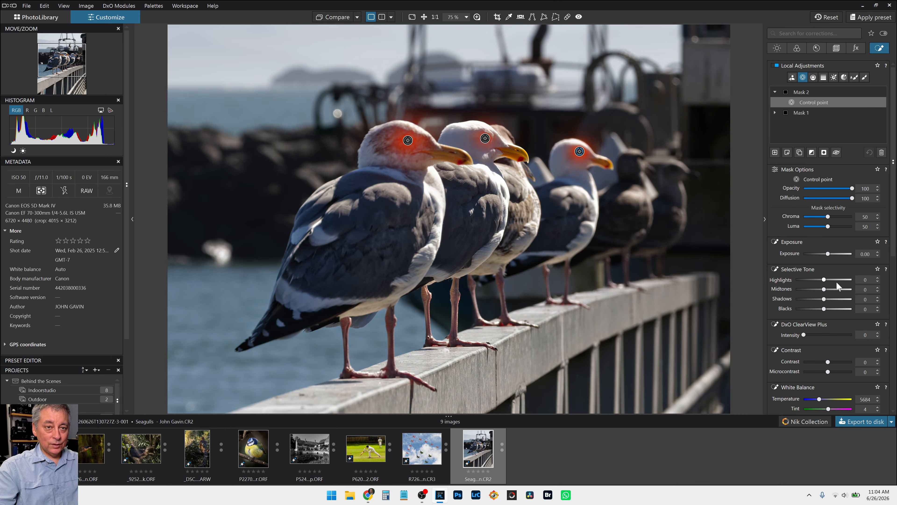
left_click_drag(838, 280, 839, 280)
left_click(836, 289)
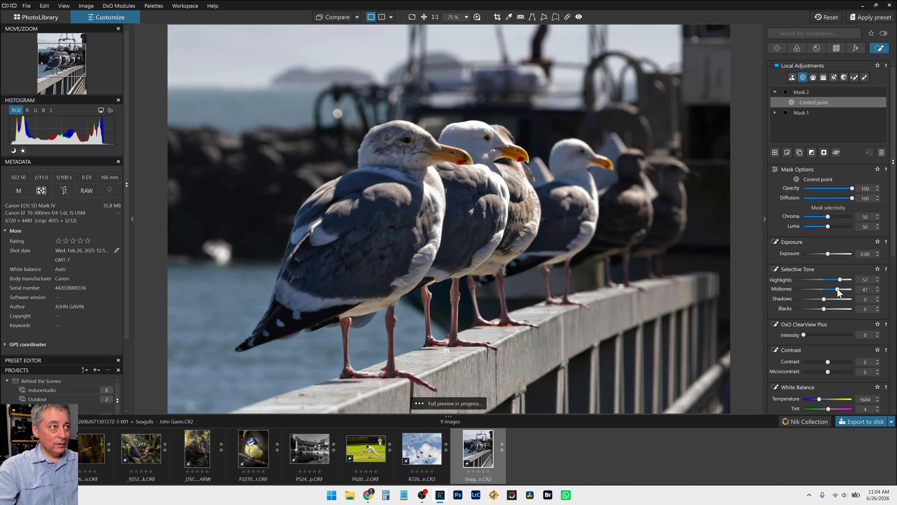
left_click(833, 299)
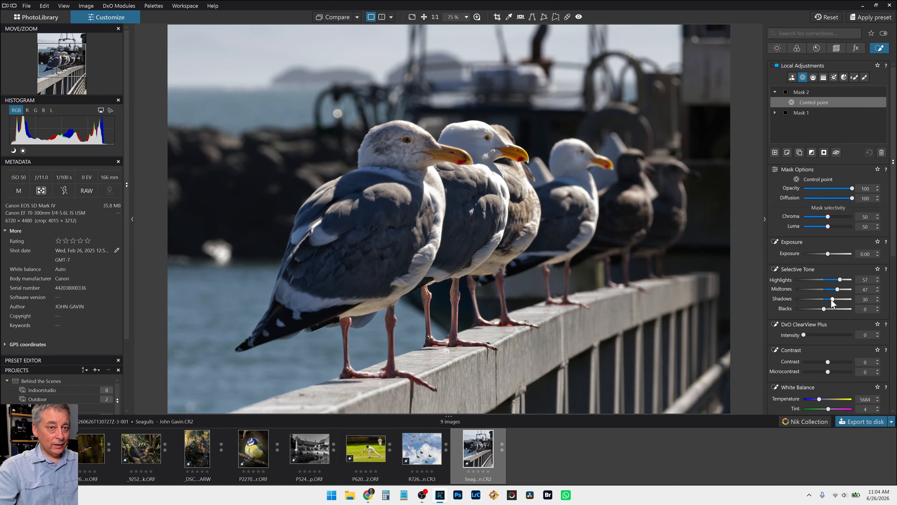
left_click(821, 334)
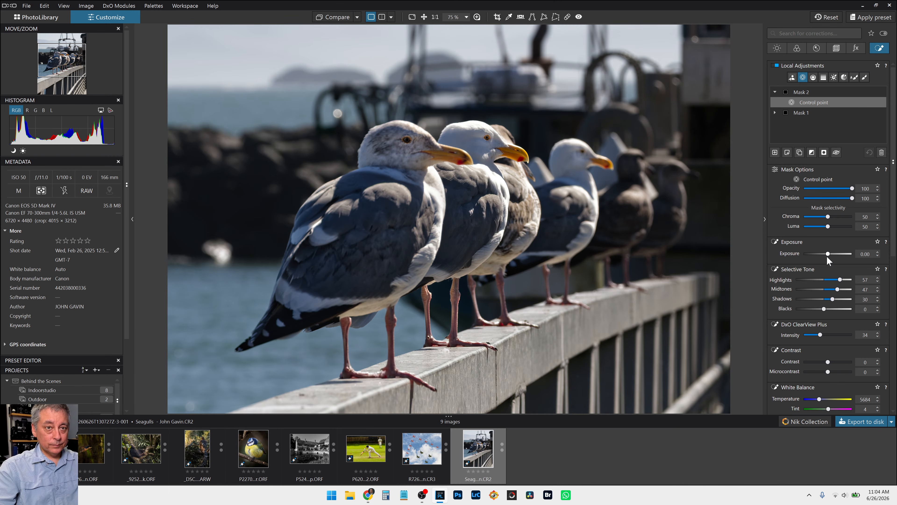
- Raise the head mask's highlights to 87, midtones to 63 and shadows to 51
left_click(848, 278)
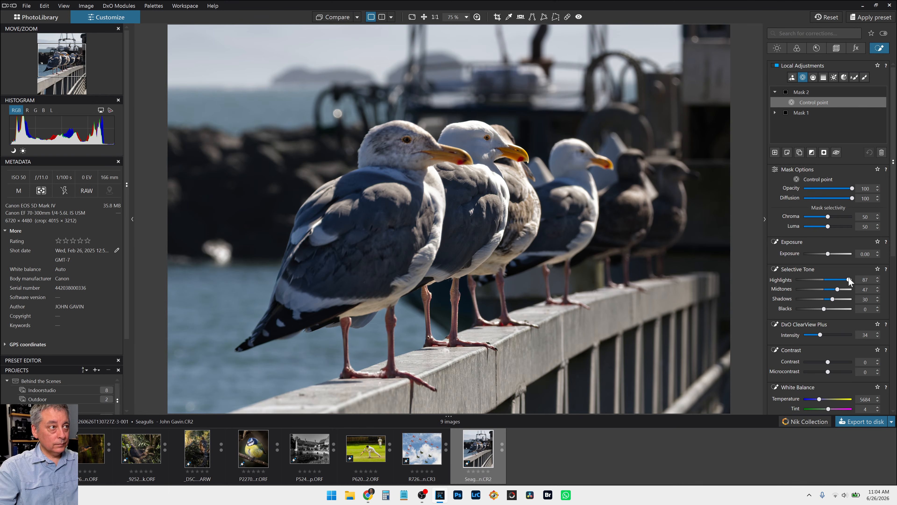
left_click(845, 289)
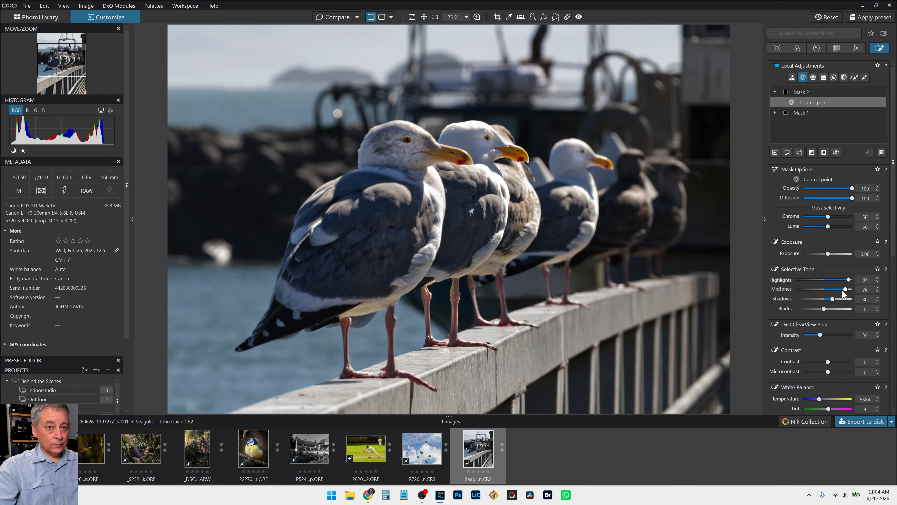
left_click(839, 299)
left_click(842, 289)
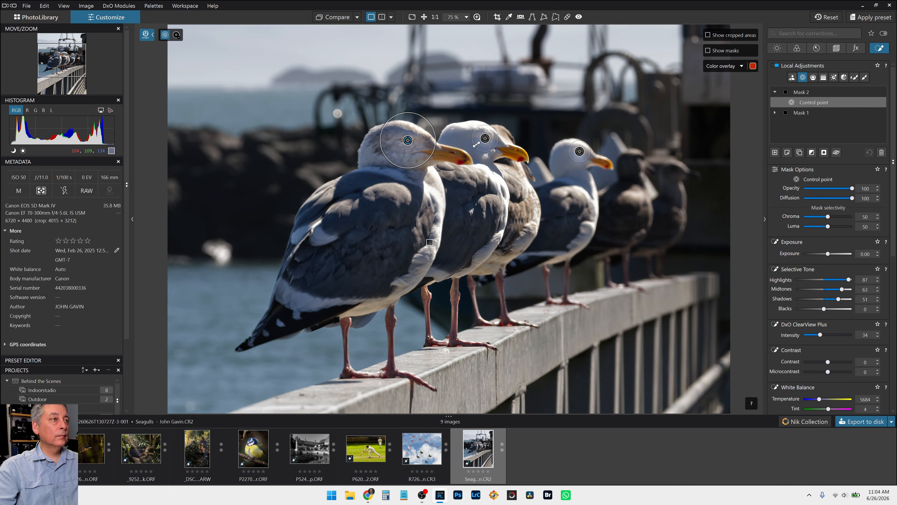
- Enlarge the head mask's control points on the second and third white-headed gulls, and shift the front gull's point just below its eye
left_click_drag(475, 144, 470, 147)
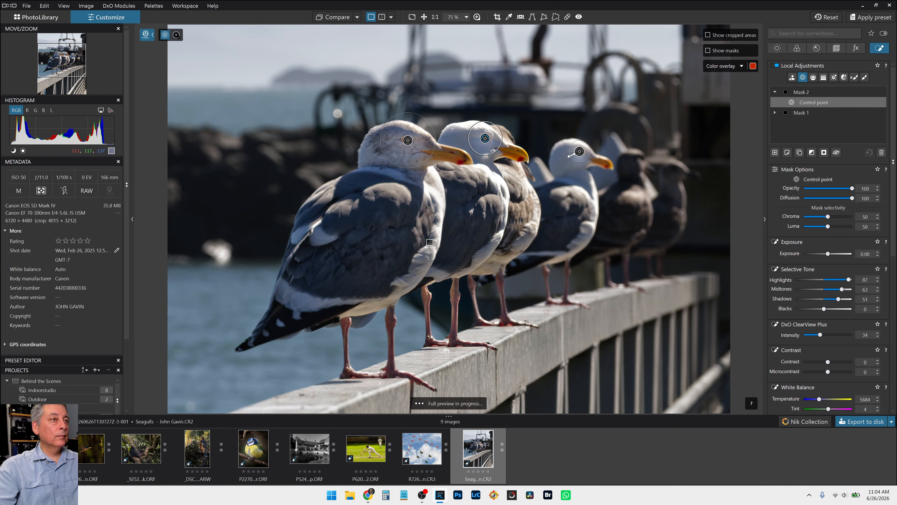
left_click_drag(568, 154, 558, 157)
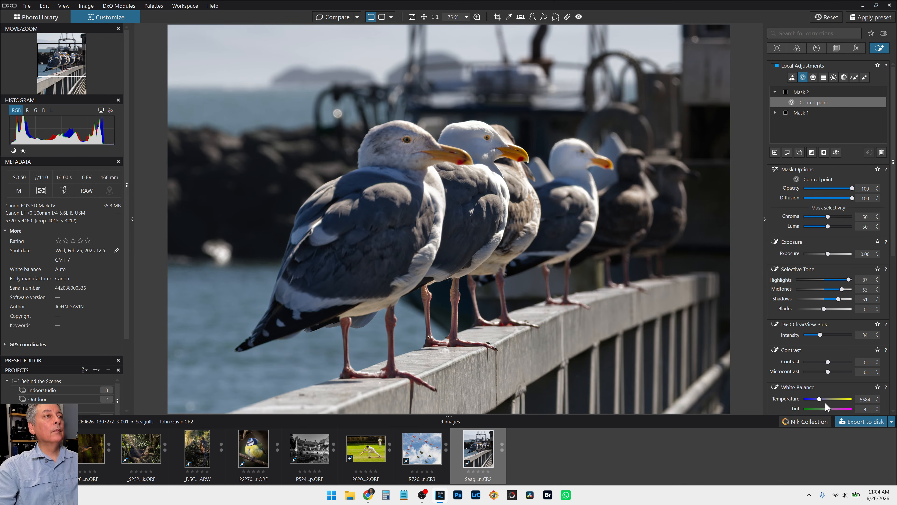
scroll(486, 143, "up", 1)
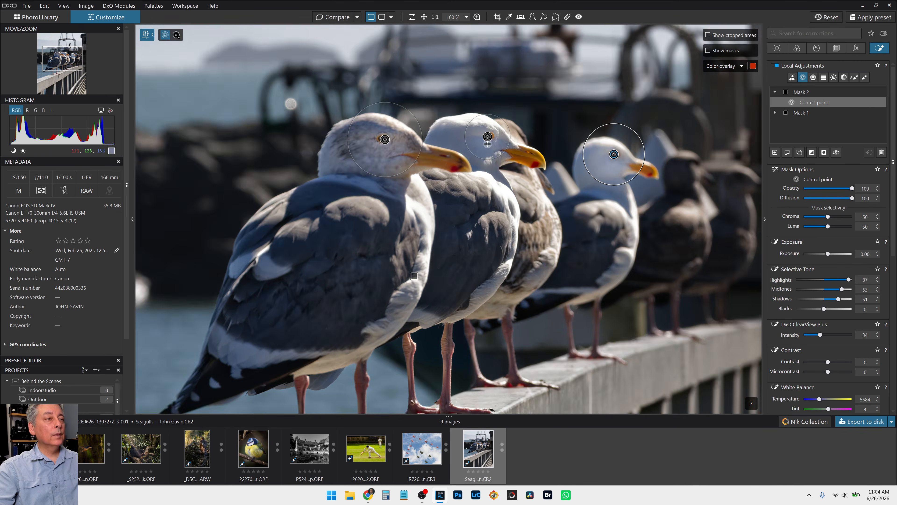
scroll(487, 143, "up", 2)
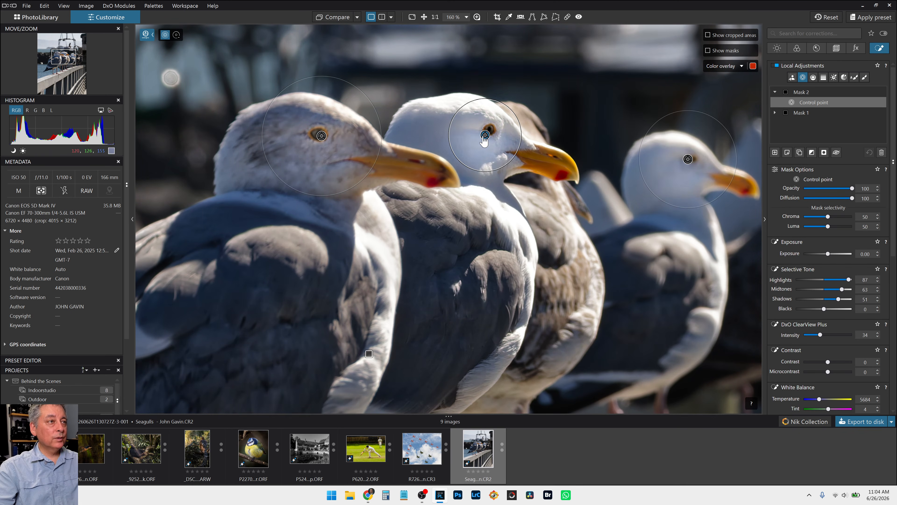
key("m")
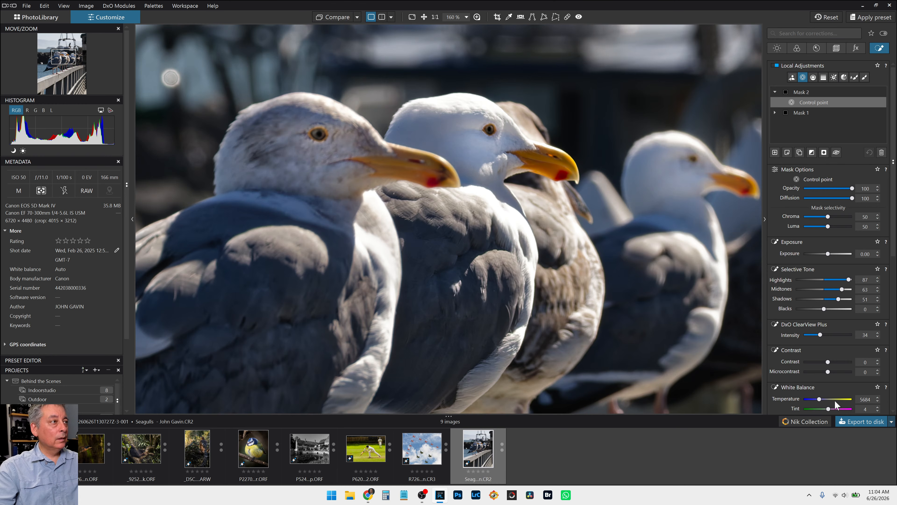
left_click(319, 142)
left_click_drag(319, 146, 318, 149)
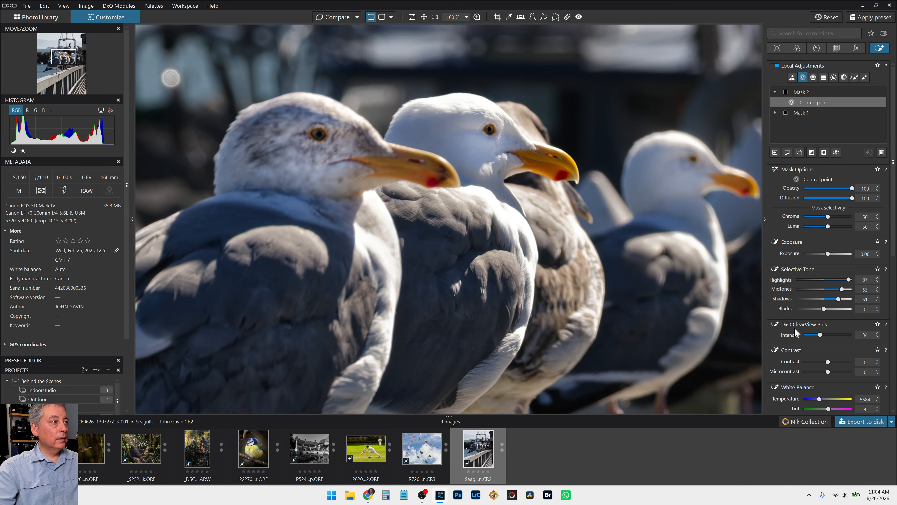
- Create a third local adjustment mask with a control point on the front gull's eye, shrunk to about the eye's size
left_click(776, 152)
scroll(350, 121, "up", 3)
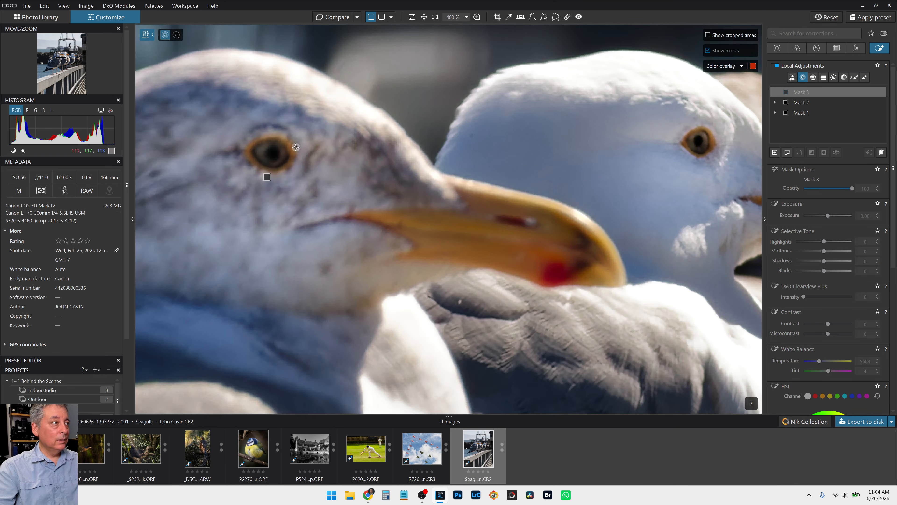
left_click(262, 156)
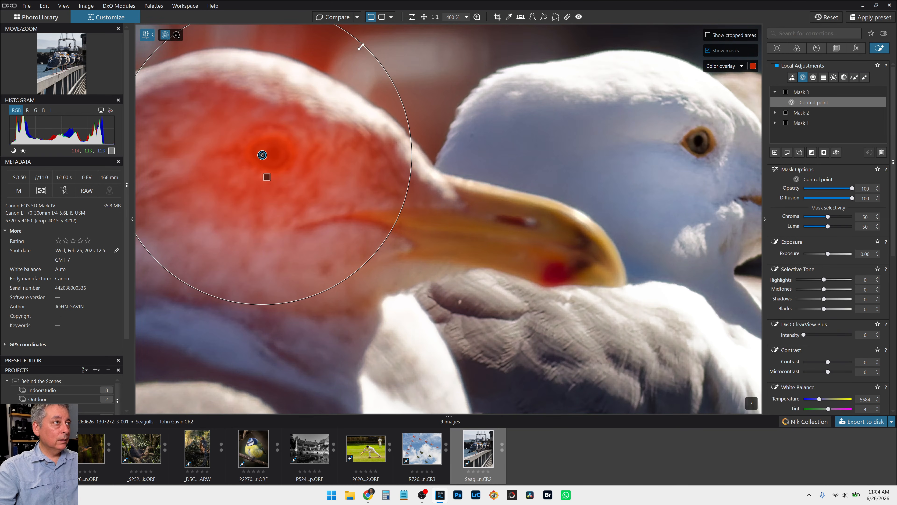
left_click_drag(362, 44, 271, 130)
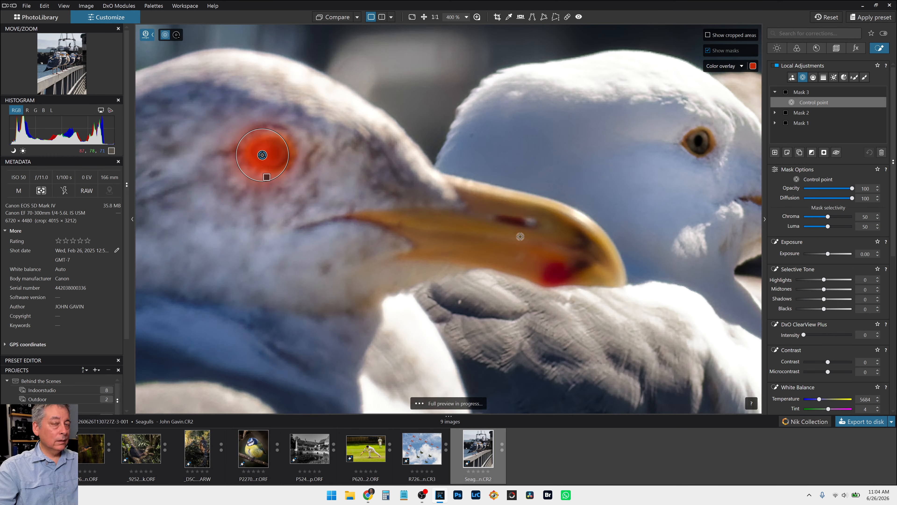
- Set the eye mask's shadows to 50, ClearView Plus intensity to 59 and microcontrast to 28
left_click(838, 299)
left_click(833, 335)
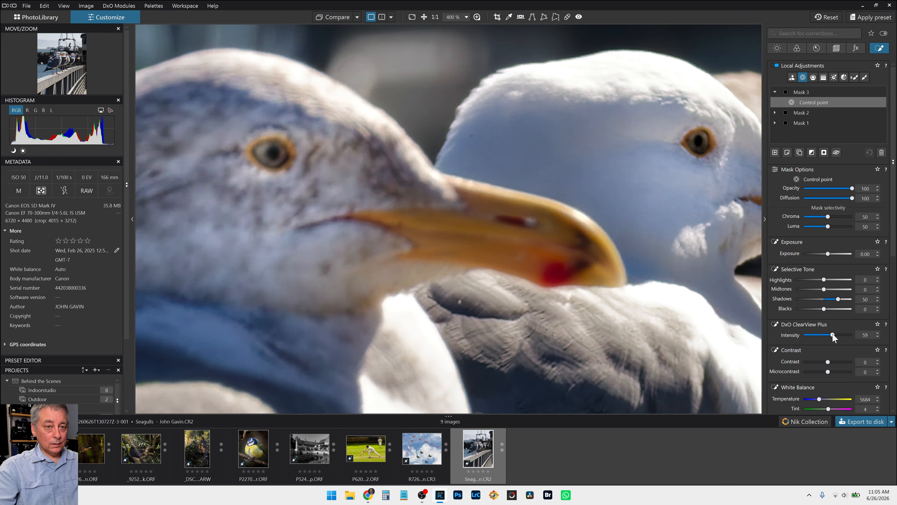
left_click(840, 372)
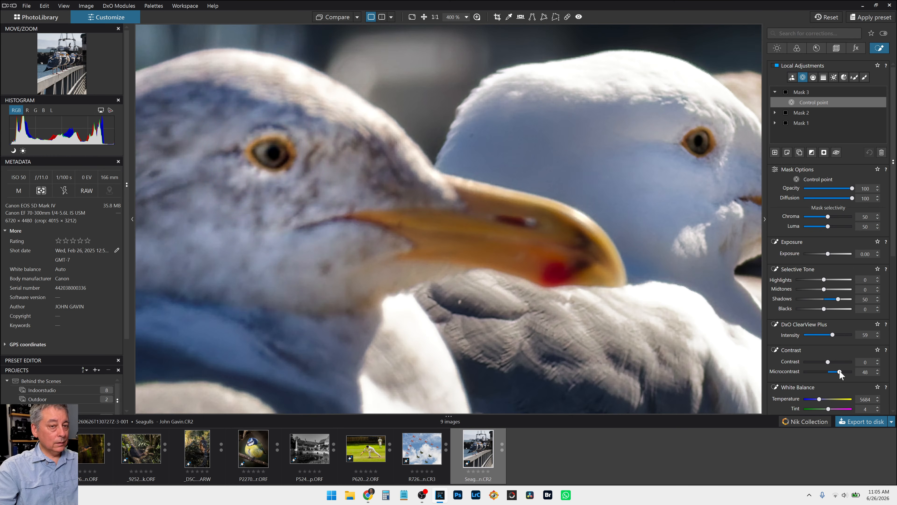
left_click(834, 371)
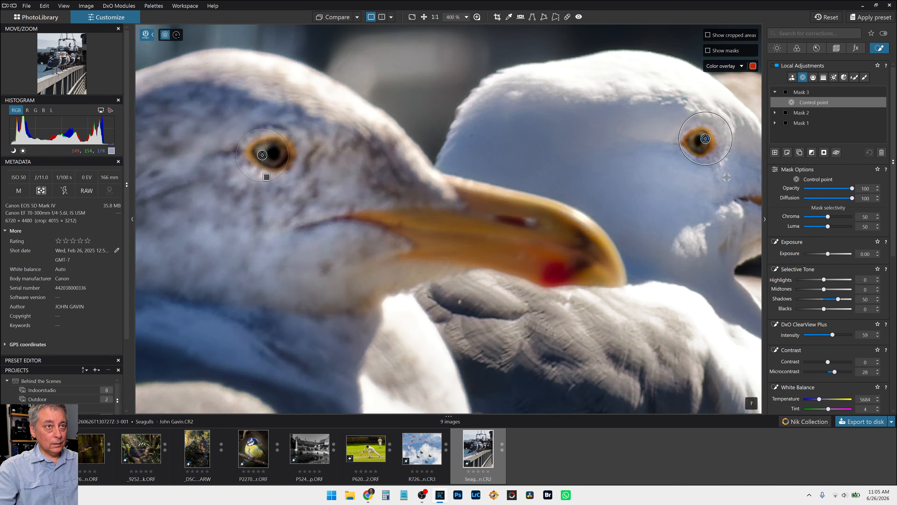
- Add a matching small control point on the second gull's eye and fine-tune its position
scroll(696, 189, "down", 2)
left_click_drag(700, 158, 698, 163)
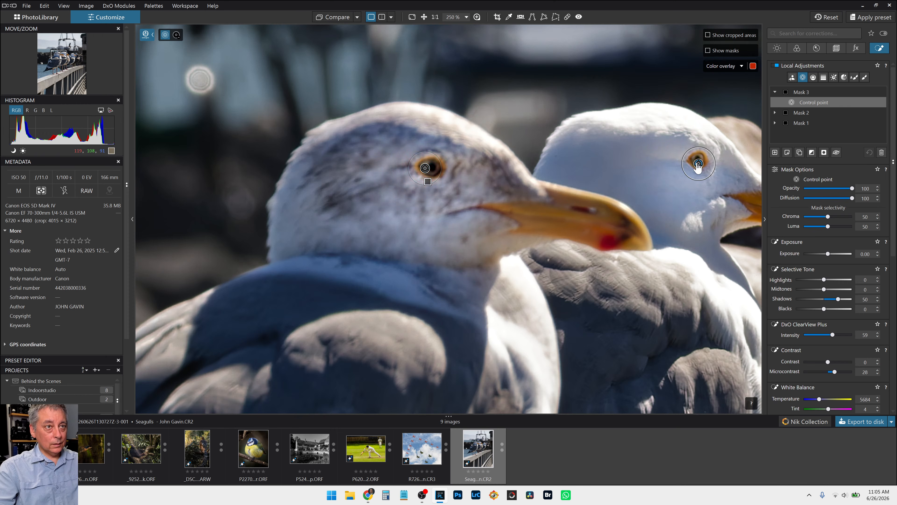
scroll(698, 165, "down", 4)
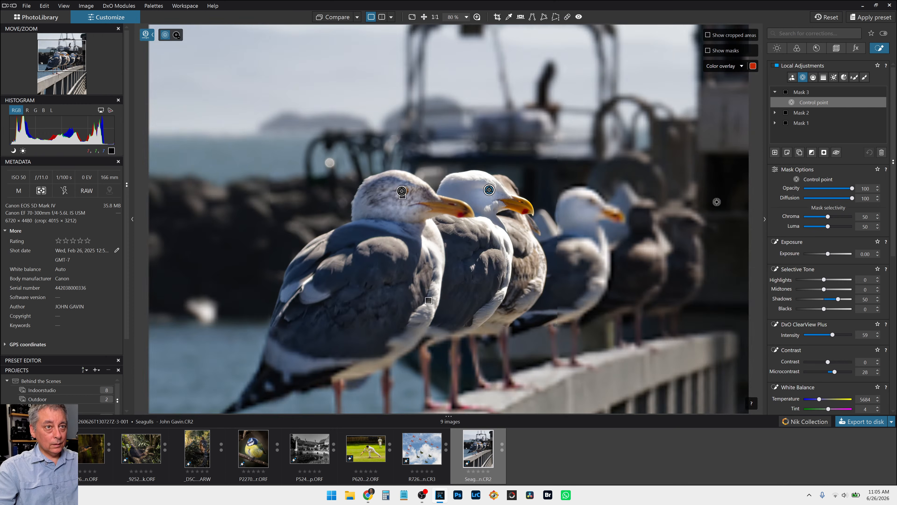
- Add a control point on the third white-headed gull's eye and shrink it to fit the eye tightly
scroll(618, 214, "up", 5)
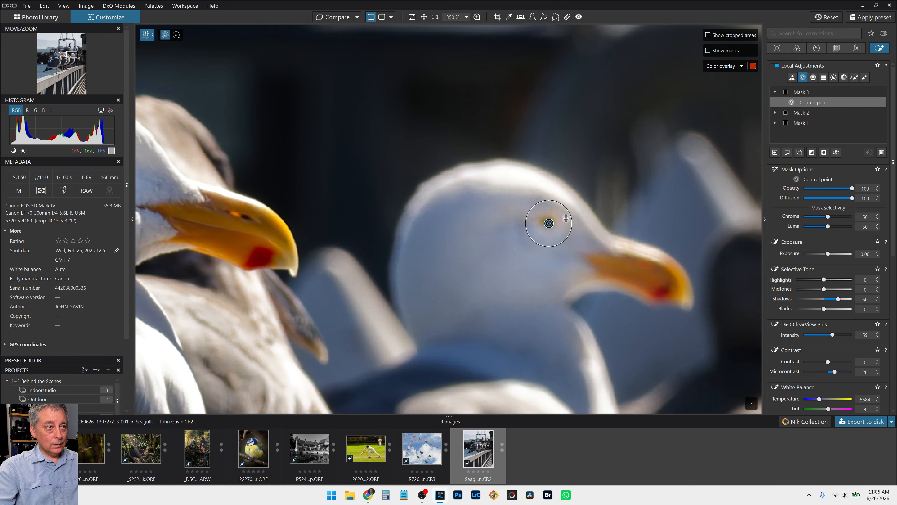
left_click_drag(566, 204, 556, 215)
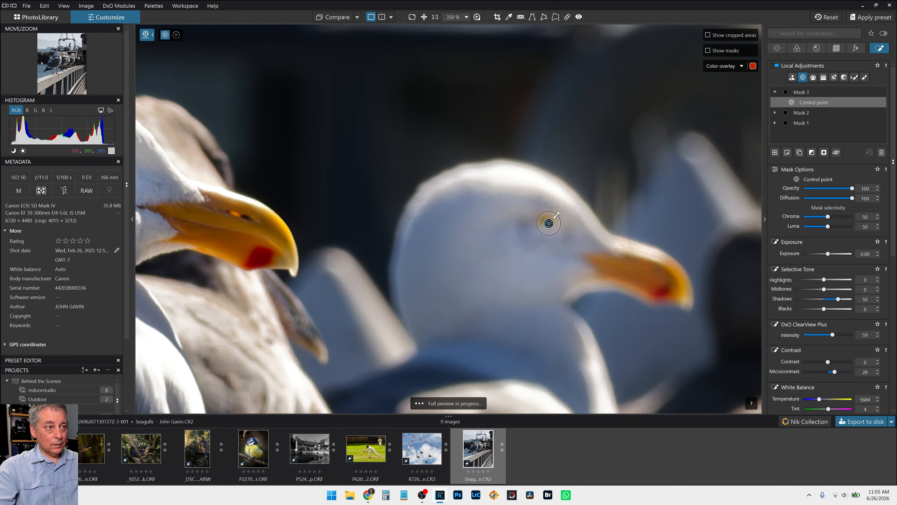
scroll(602, 238, "down", 5)
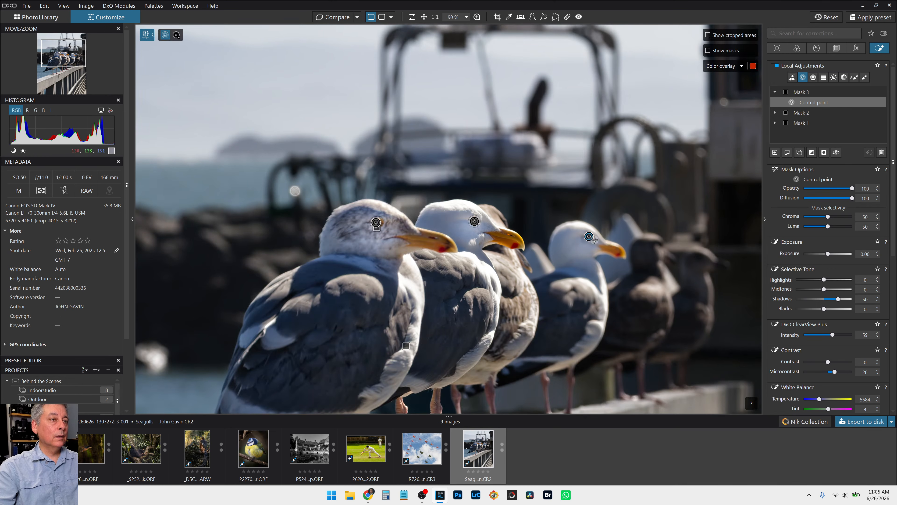
scroll(597, 237, "up", 3)
scroll(596, 237, "up", 2)
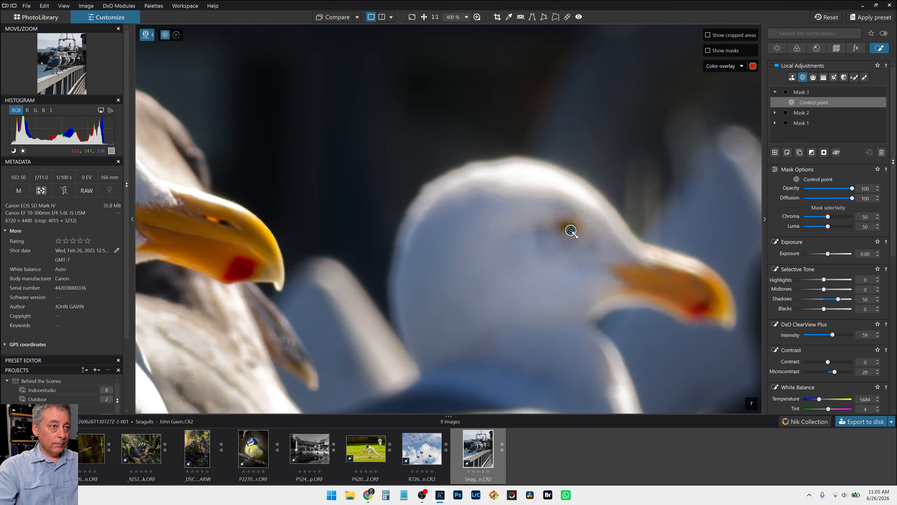
scroll(585, 240, "down", 6)
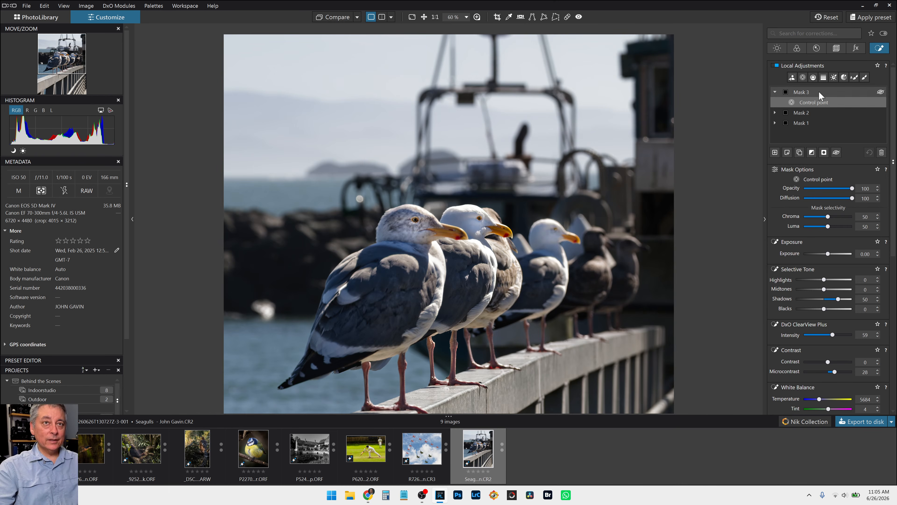
- Reposition the third white-headed gull's small control point so that it covers the eye
left_click(801, 78)
scroll(587, 212, "up", 10)
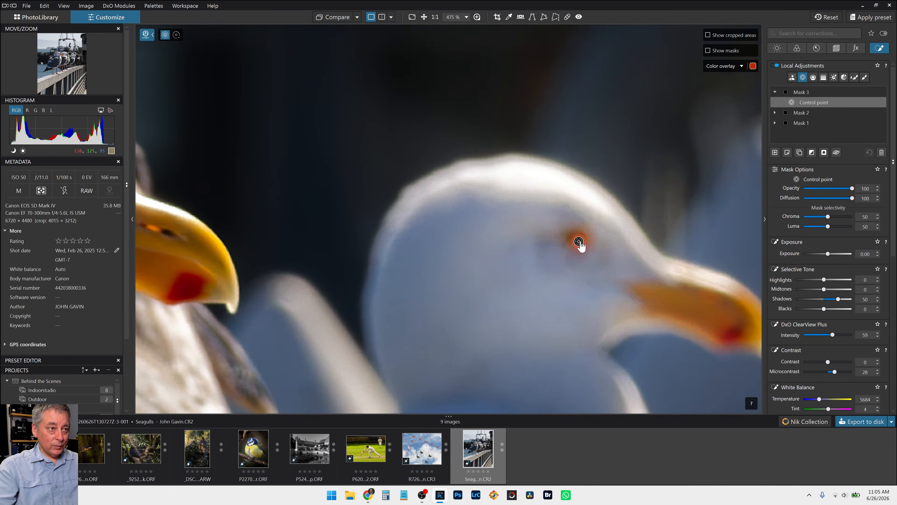
left_click_drag(581, 246, 579, 243)
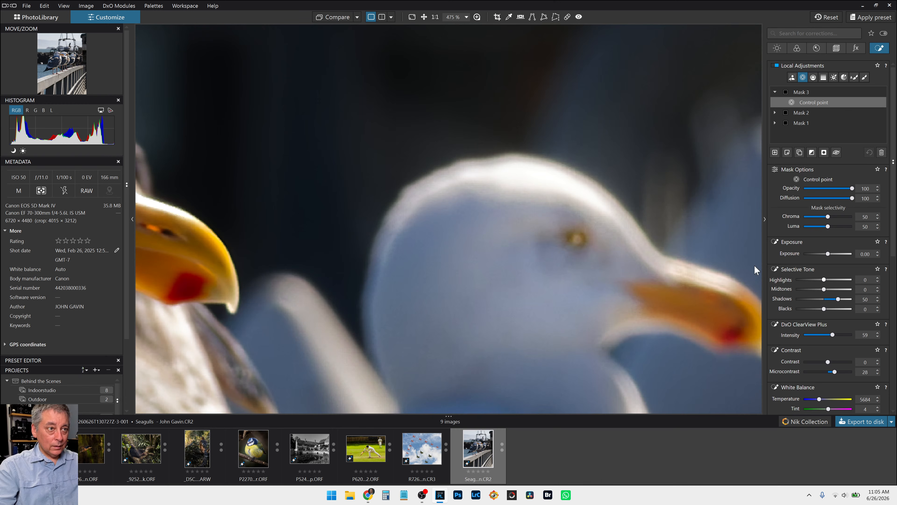
scroll(524, 254, "down", 10)
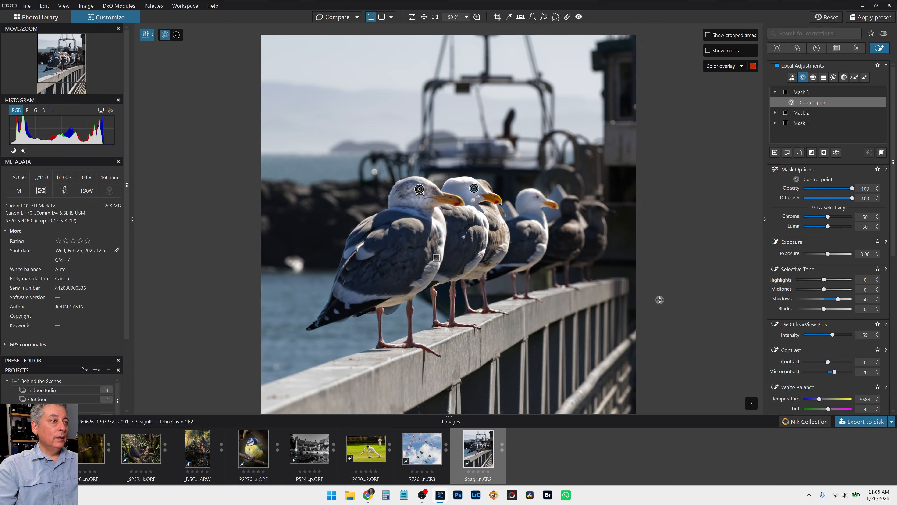
scroll(653, 295, "down", 1)
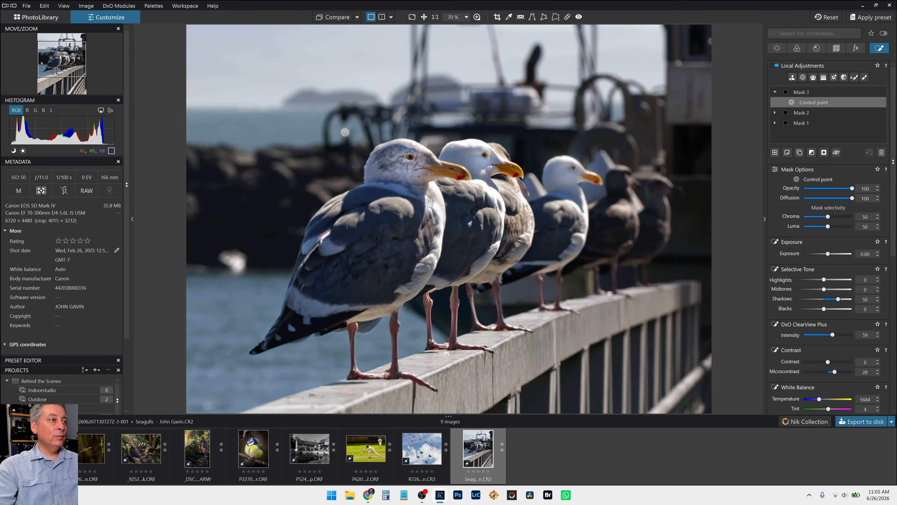
- Move the front gull's eye control point closer to the centre of its eye
scroll(426, 203, "up", 5)
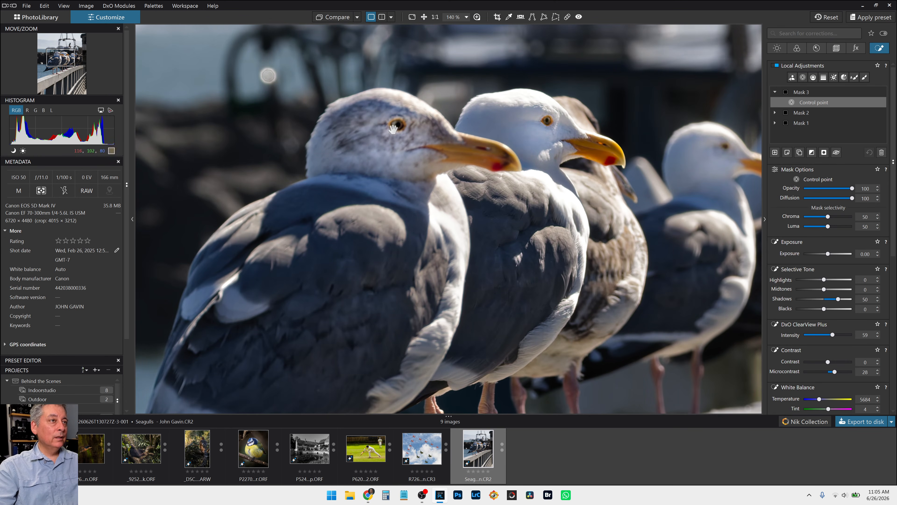
left_click(802, 77)
scroll(374, 108, "up", 3)
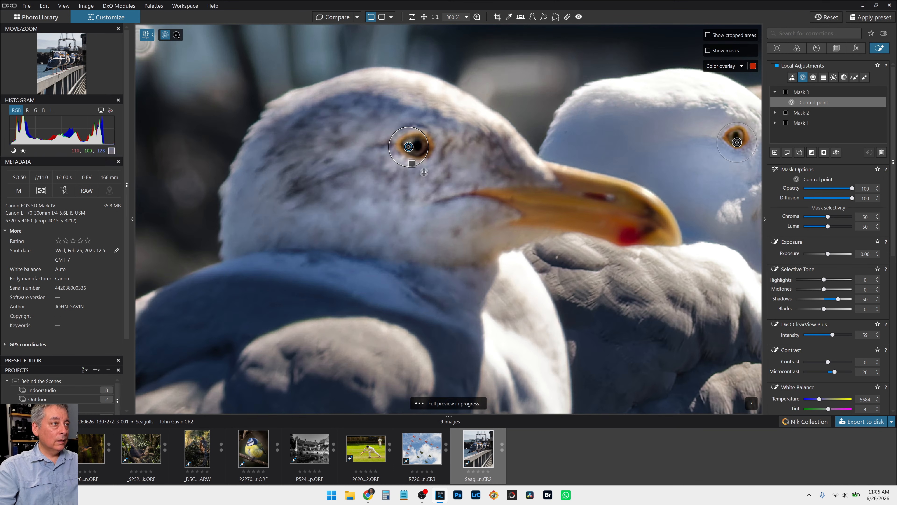
left_click_drag(395, 158, 412, 146)
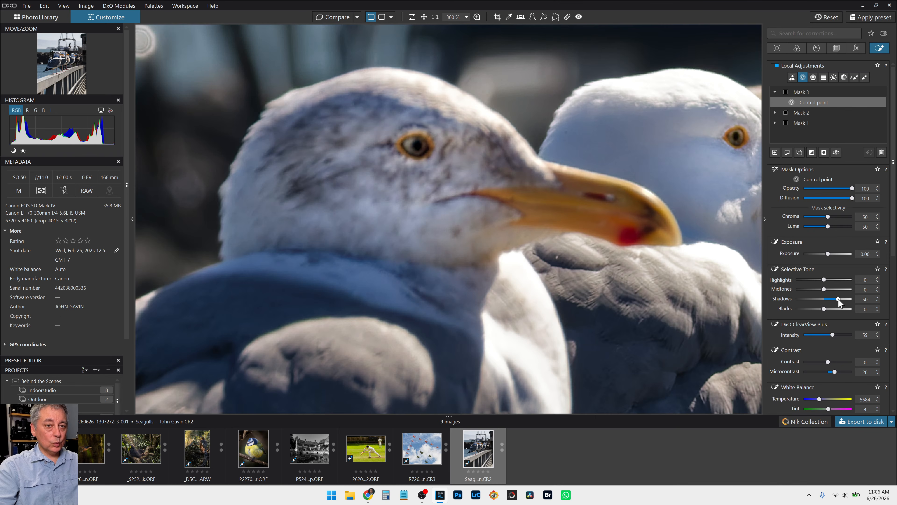
- Set the eye mask's midtones to 8
left_click(831, 290)
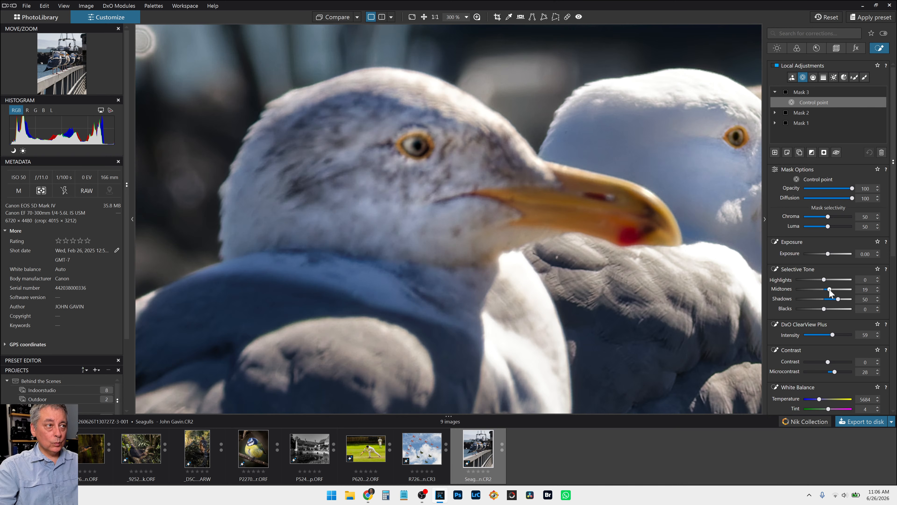
left_click_drag(827, 289, 826, 288)
scroll(824, 339, "down", 1)
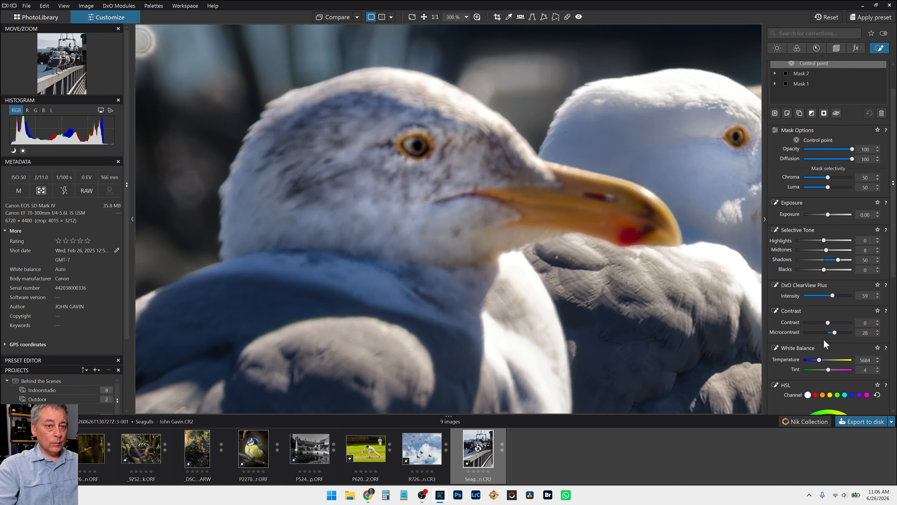
- Warm the eye mask's white balance by setting its temperature to 6855
left_click(823, 359)
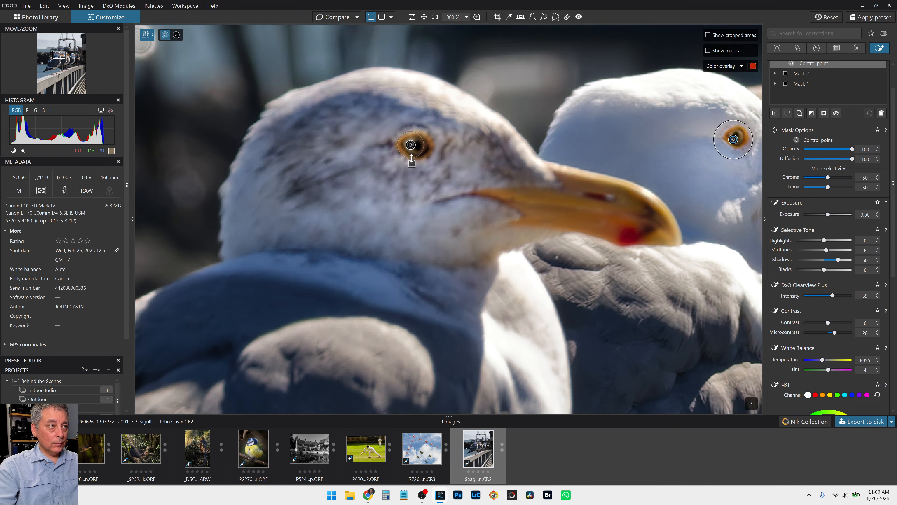
- Select the head-brightening mask, shift the front gull's control point slightly below its eye, and fine-tune the second gull's head coverage
left_click(411, 159)
left_click(412, 165)
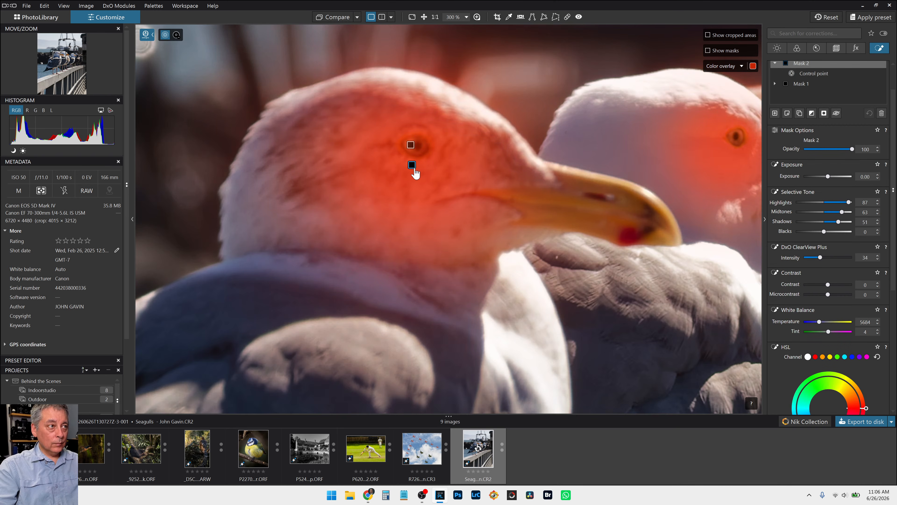
left_click_drag(415, 173, 416, 178)
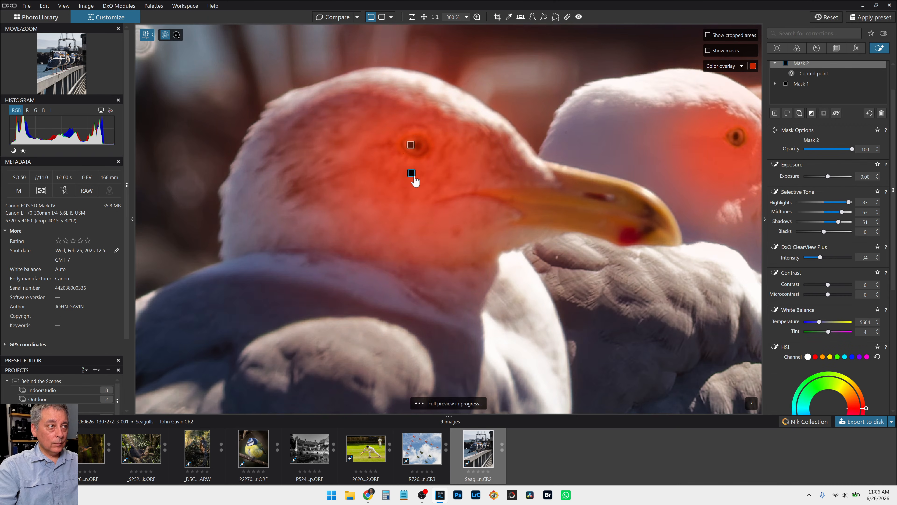
scroll(615, 247, "down", 3)
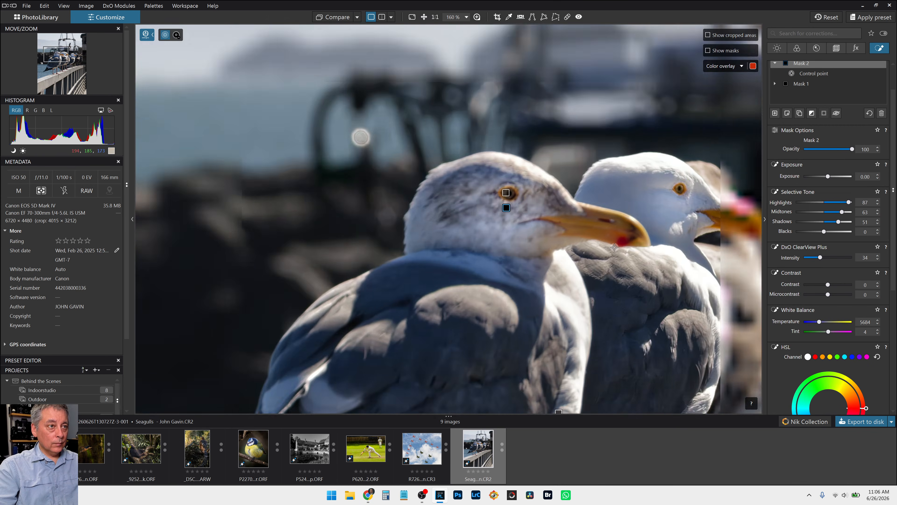
scroll(615, 248, "down", 4)
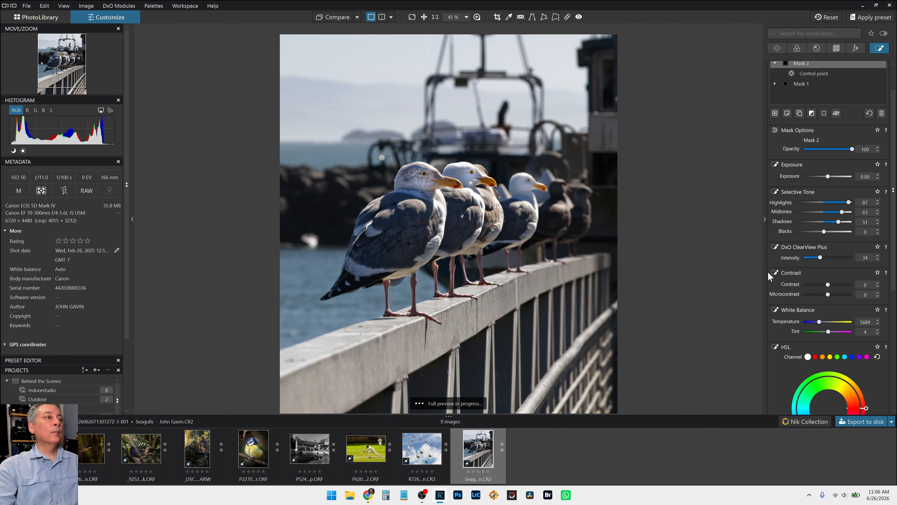
scroll(601, 191, "up", 2)
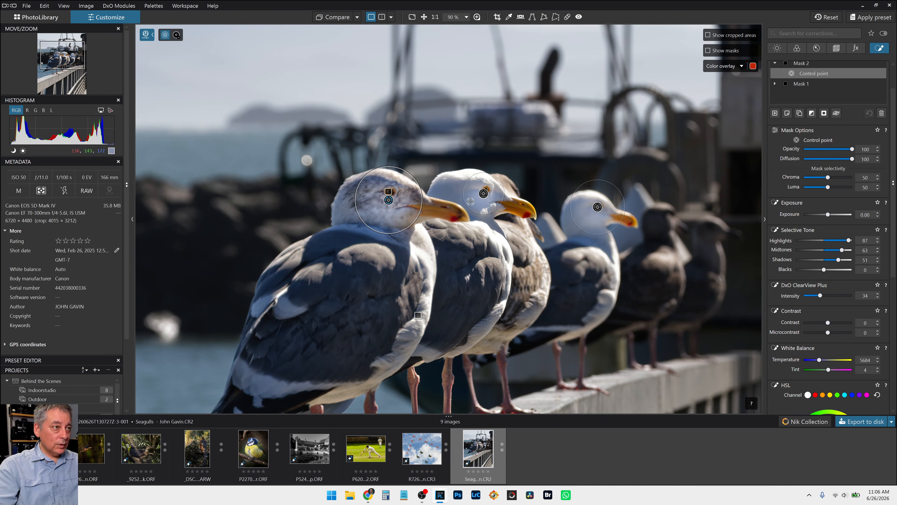
mouse_move(463, 200)
left_mouse_down()
mouse_move(472, 199)
mouse_move(449, 204)
left_mouse_up()
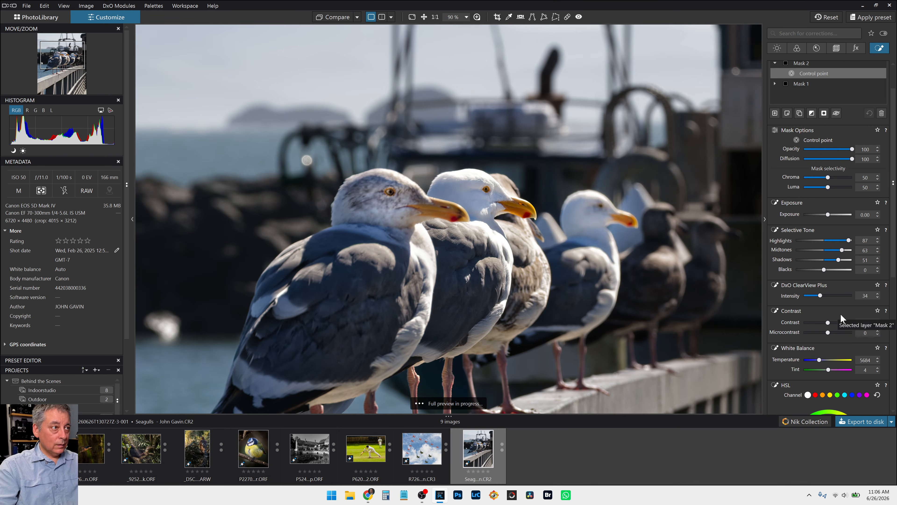
- Lower the opacity of the head mask's control points to 79
scroll(671, 290, "down", 5)
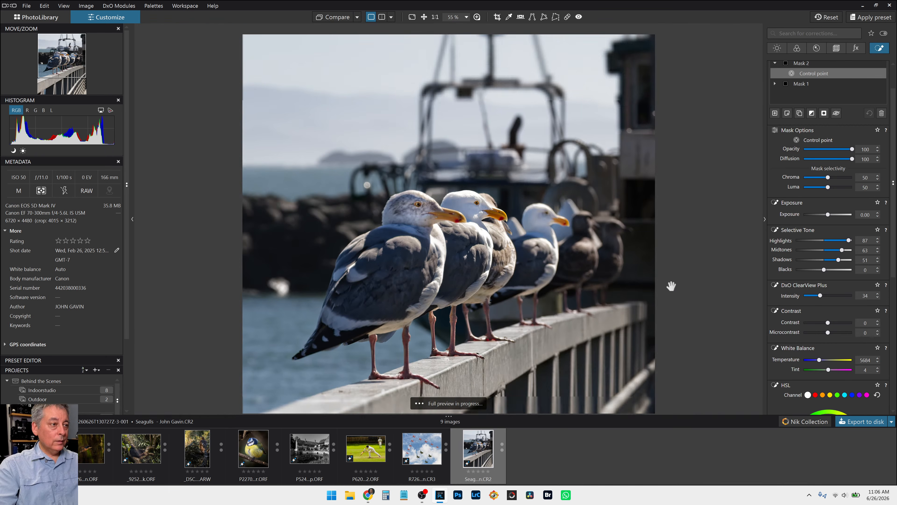
scroll(671, 290, "down", 1)
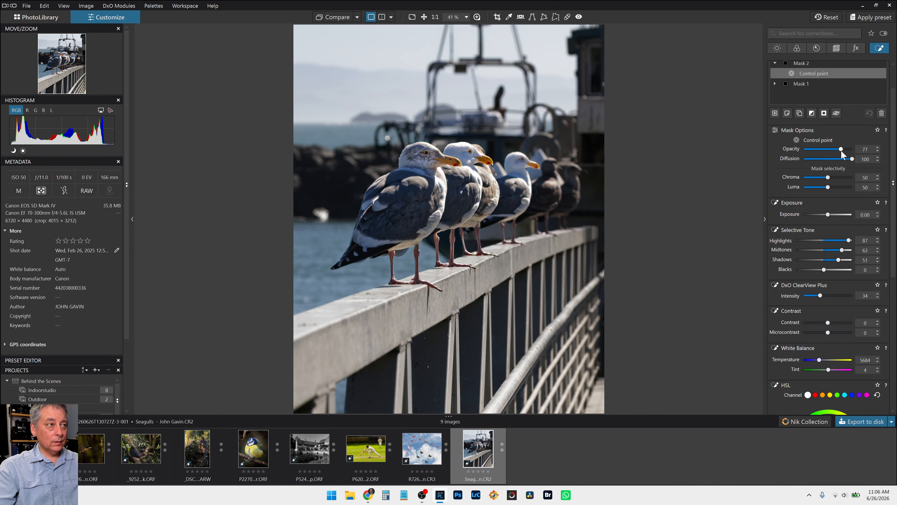
left_click_drag(841, 150, 842, 151)
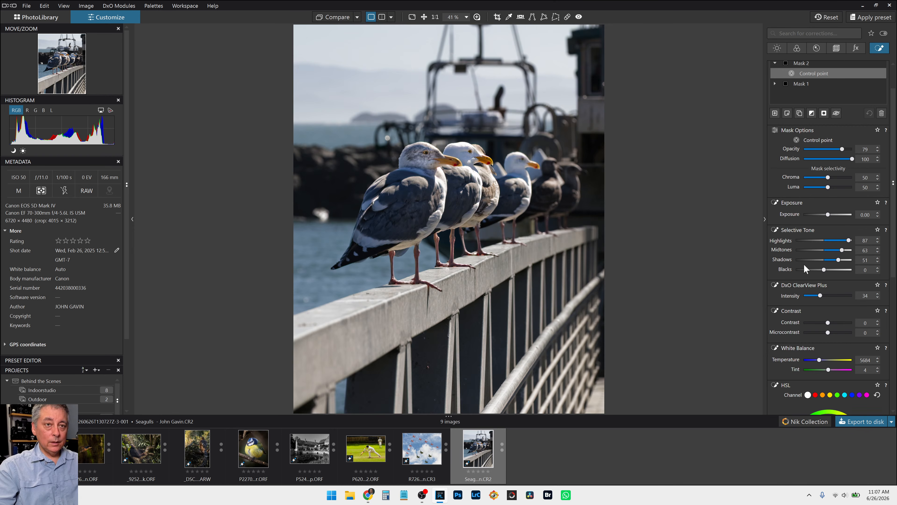
- Create a new local adjustment mask with the Auto brush and paint over both legs of the front gull
left_click(775, 113)
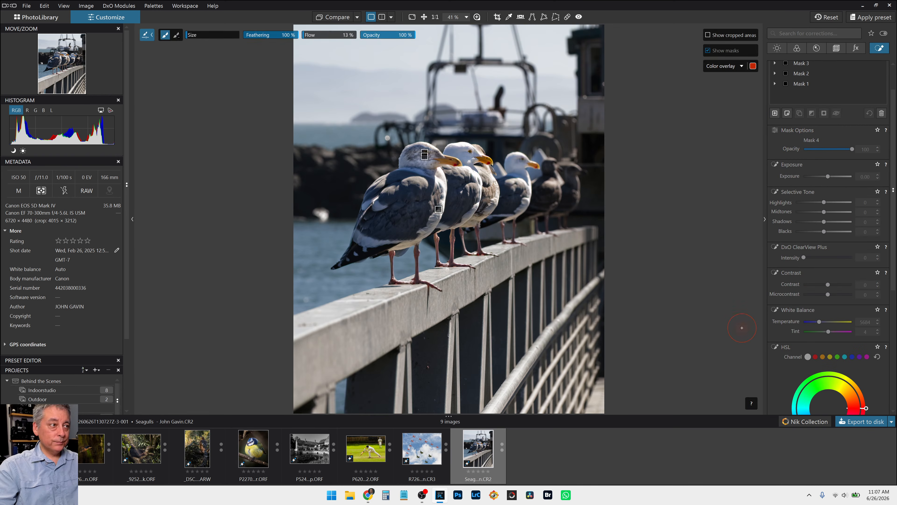
scroll(832, 283, "up", 2)
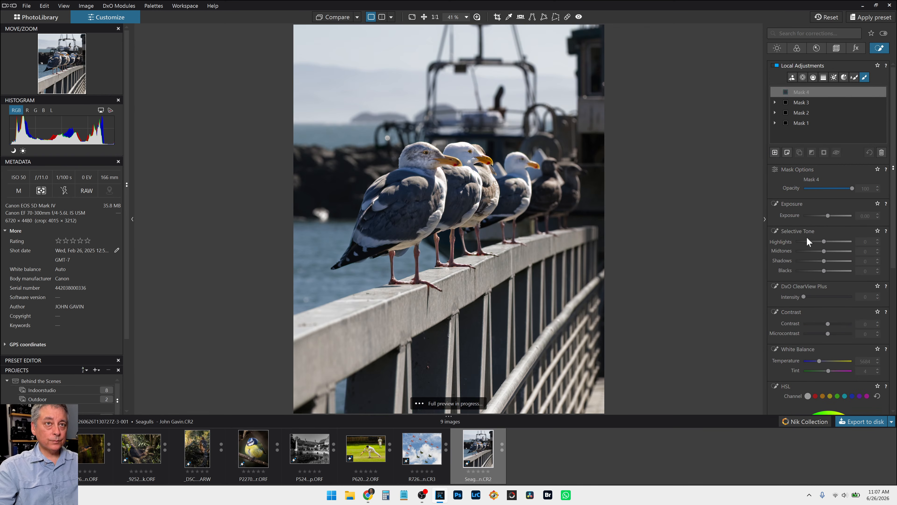
left_click(858, 76)
scroll(392, 257, "down", 3)
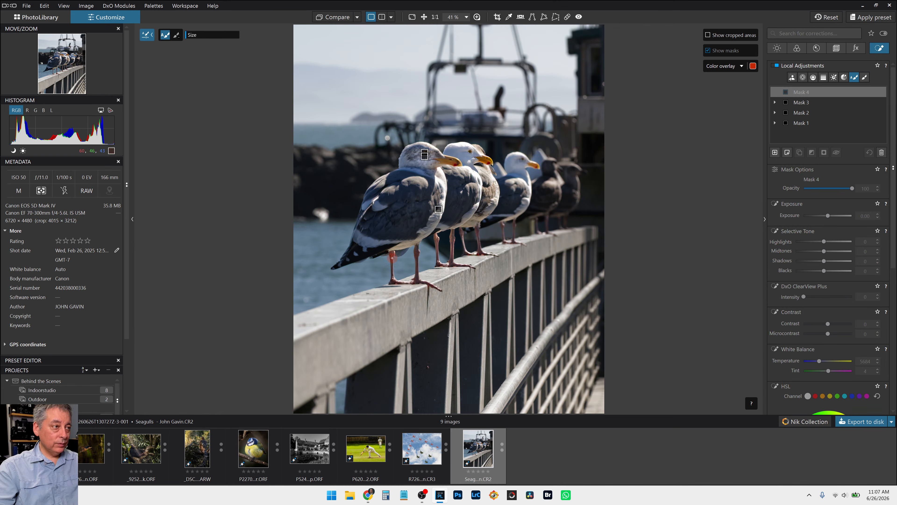
scroll(392, 257, "up", 3)
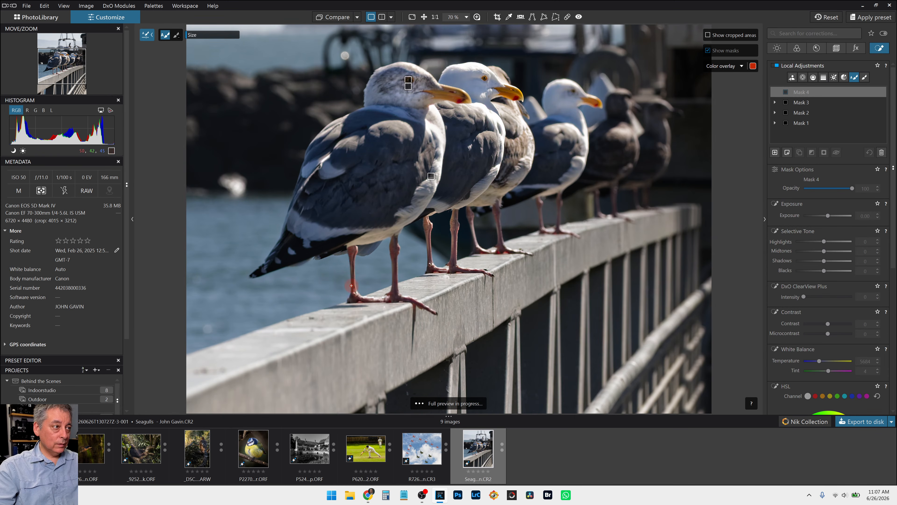
left_click_drag(351, 286, 367, 303)
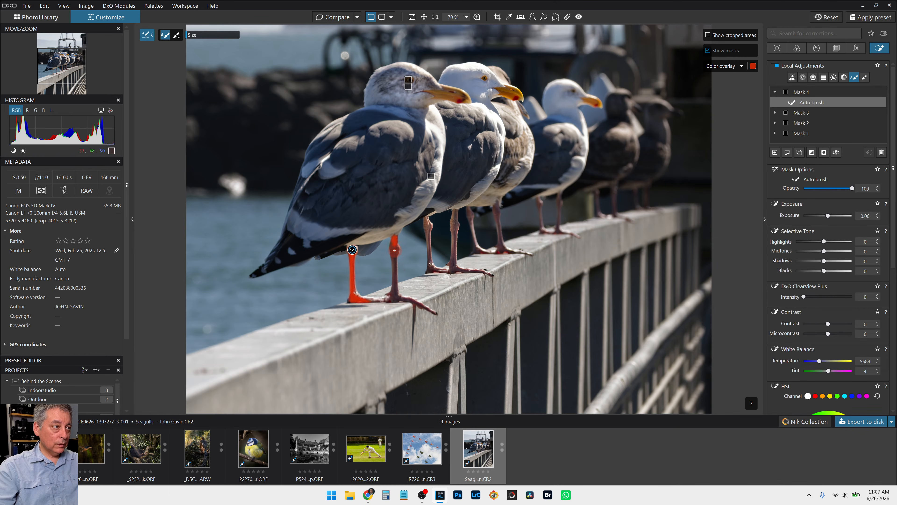
left_click_drag(395, 250, 406, 301)
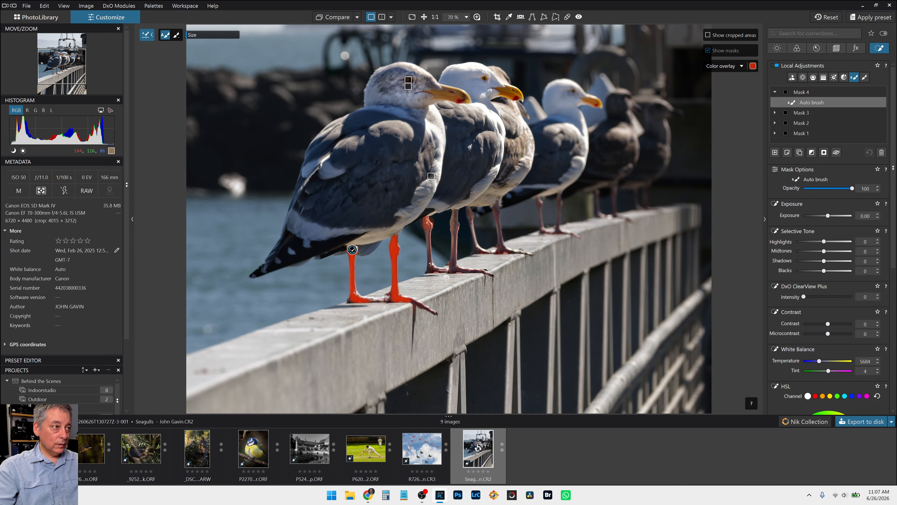
- Extend the Auto brush mask over the legs of the three gulls behind the front one
left_click_drag(430, 245, 431, 270)
left_click_drag(453, 212, 453, 266)
left_click_drag(467, 210, 478, 252)
left_click_drag(499, 211, 502, 252)
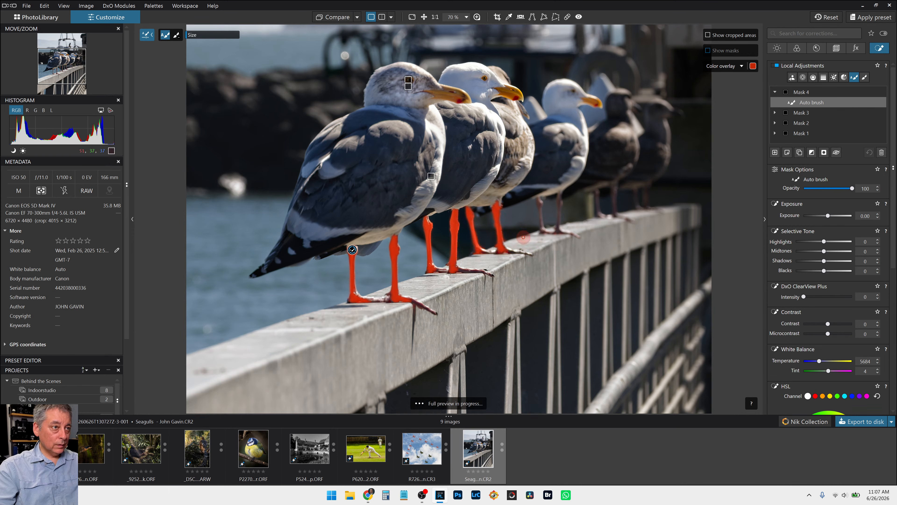
mouse_move(539, 200)
left_mouse_down()
mouse_move(543, 227)
mouse_move(559, 194)
mouse_move(556, 249)
left_mouse_up()
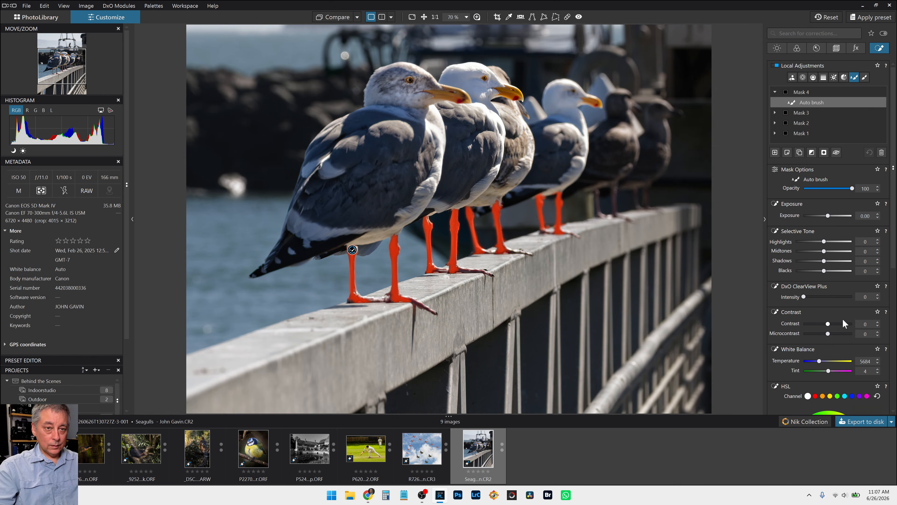
- Enrich the colour of the masked legs by setting saturation to 25 and vibrancy to 50
scroll(842, 319, "down", 5)
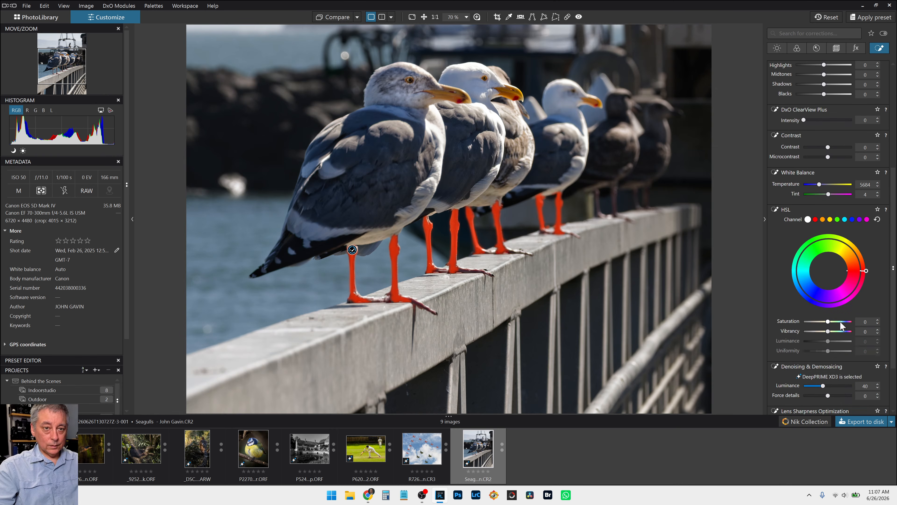
left_click(841, 322)
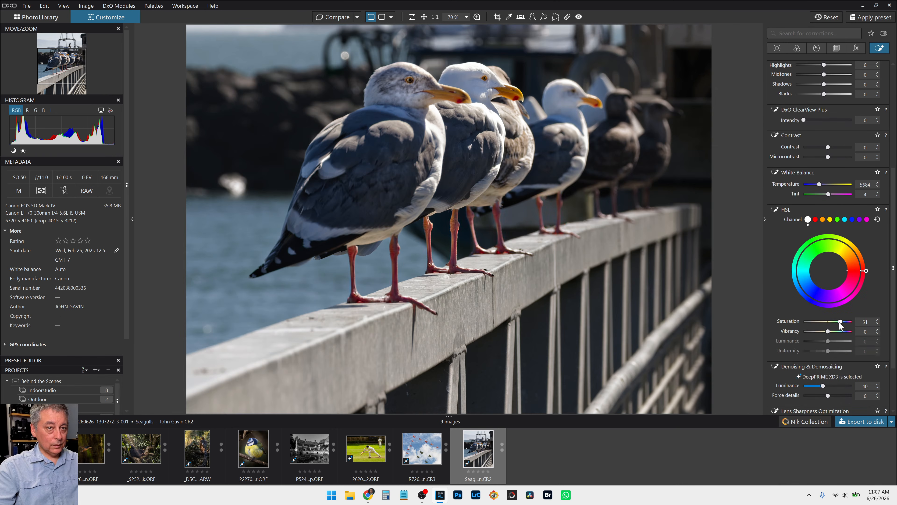
left_click_drag(830, 329, 849, 331)
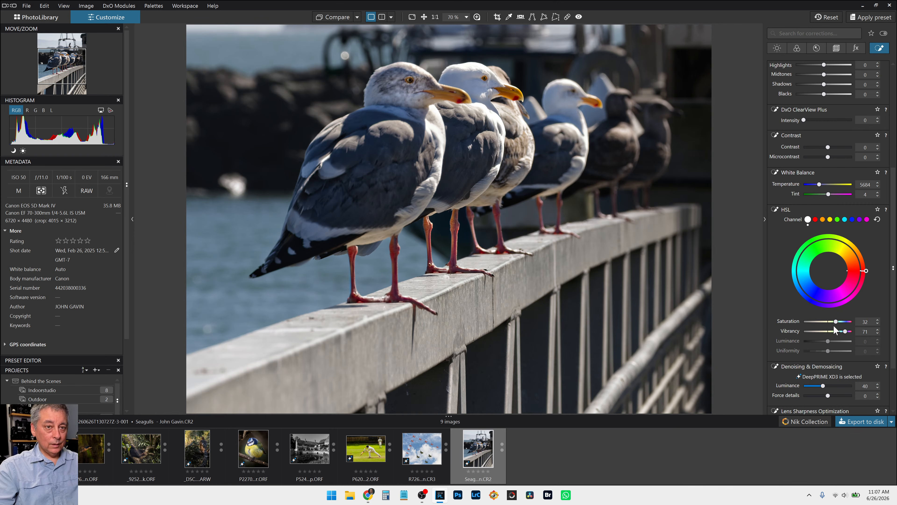
left_click_drag(834, 321, 832, 320)
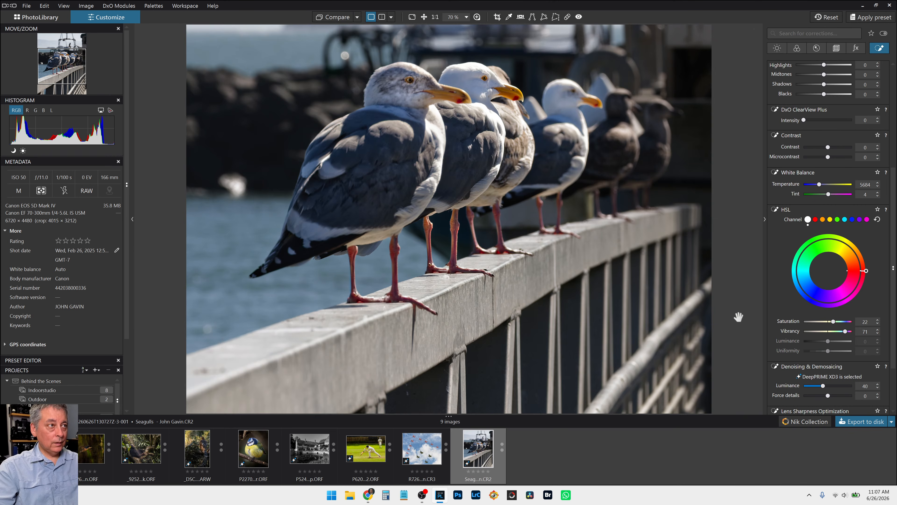
- Compare the whole edited seagulls photo with its original version
scroll(624, 282, "down", 2)
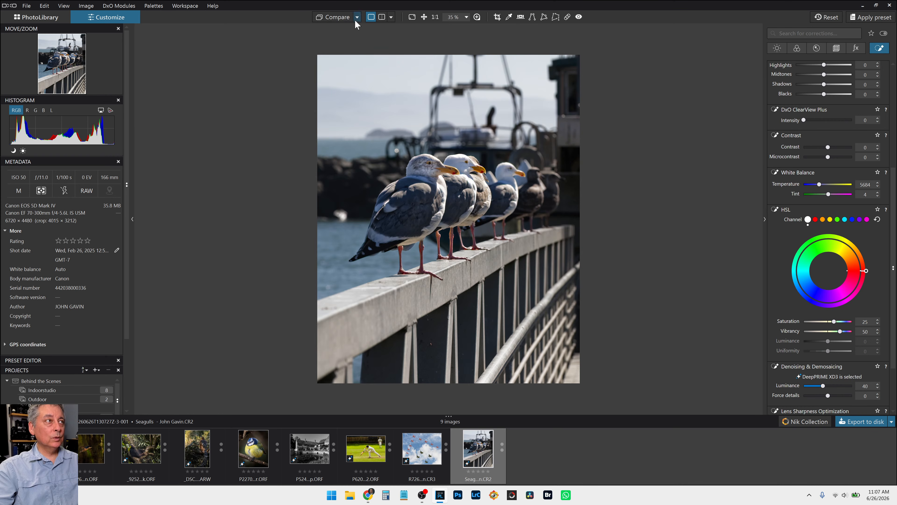
left_click(337, 19)
left_click(337, 19)
left_click(338, 19)
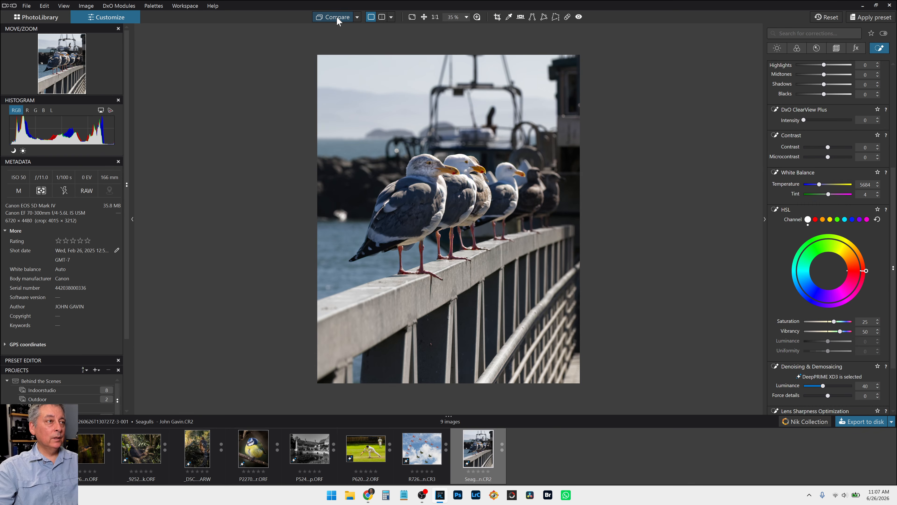
left_click(337, 20)
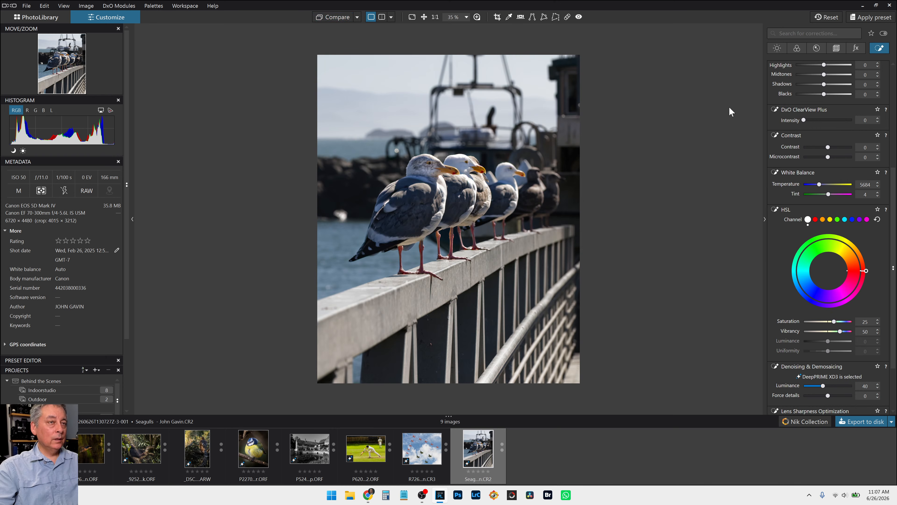
- Rebalance the head mask (Mask 2) with highlights 72, midtones 58, shadows 39 and white balance temperature 5784
scroll(847, 103, "up", 3)
scroll(847, 103, "up", 3)
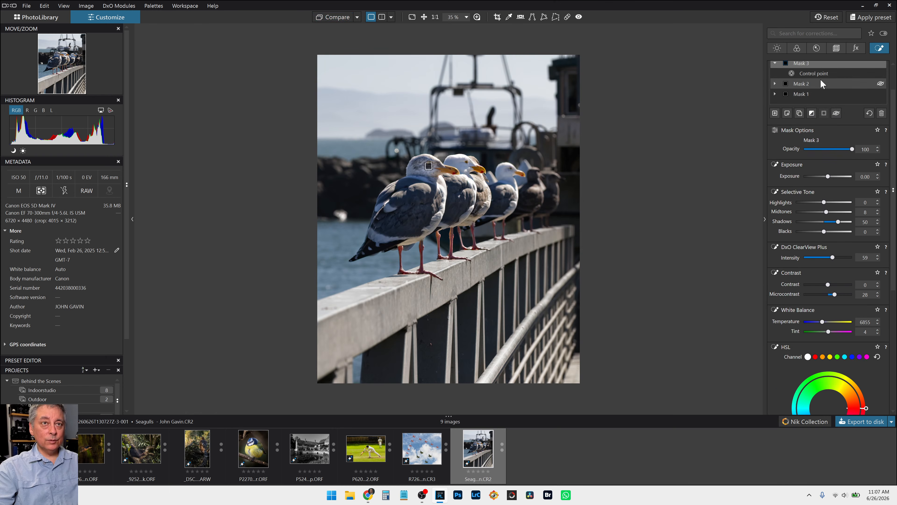
left_click(820, 75)
left_click(818, 82)
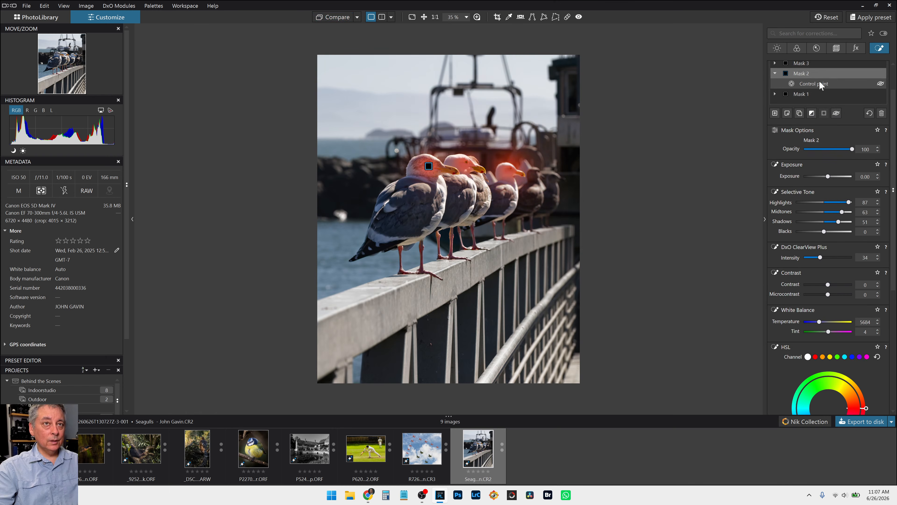
left_click(818, 83)
scroll(428, 182, "up", 1)
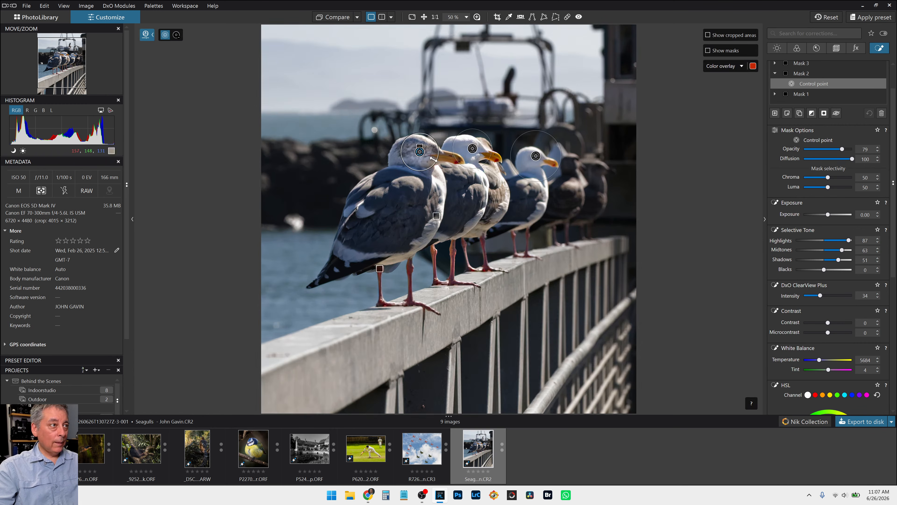
mouse_move(421, 155)
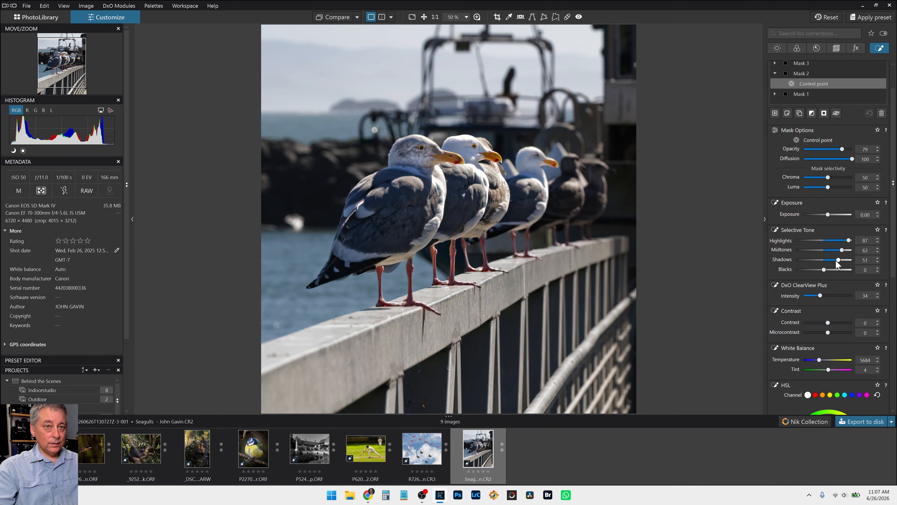
left_click_drag(834, 260, 840, 250)
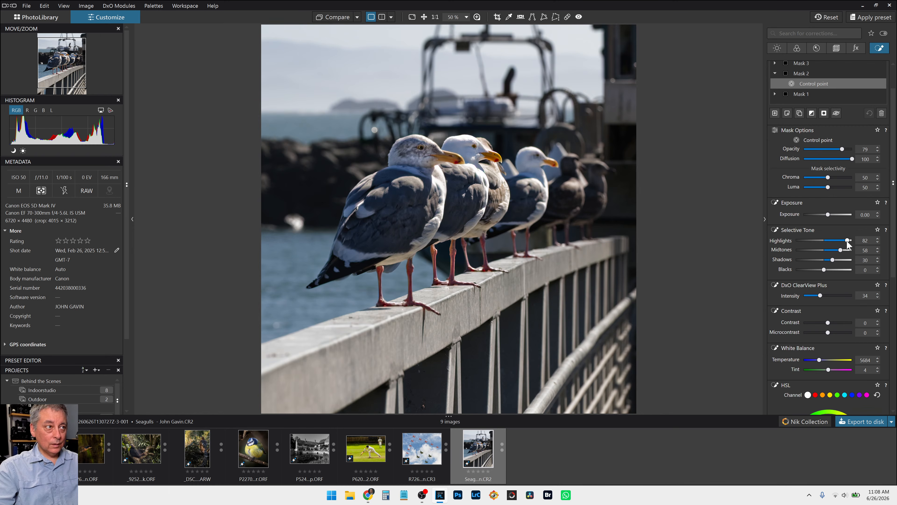
left_click_drag(845, 240, 836, 259)
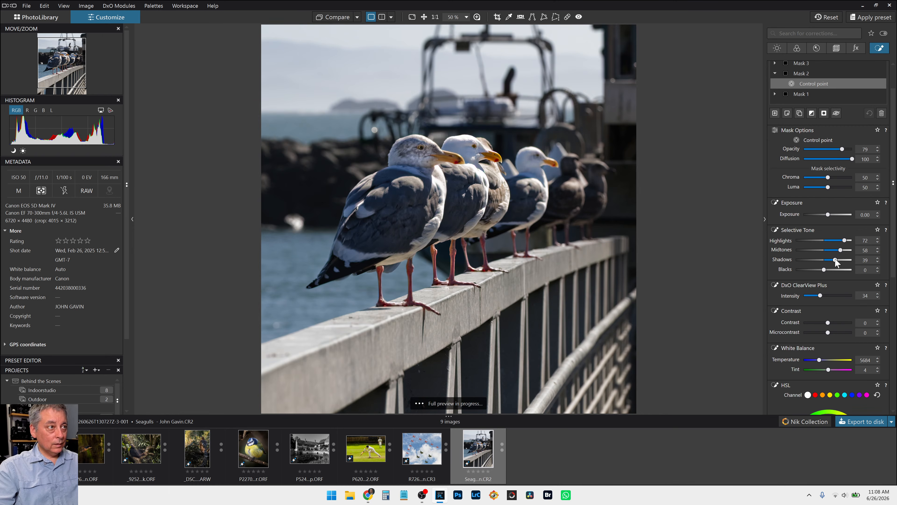
left_click_drag(401, 146, 386, 140)
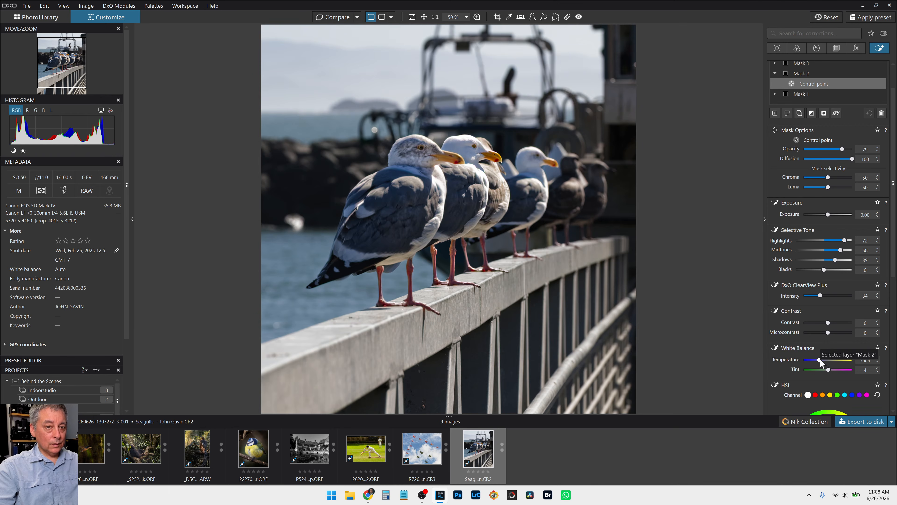
left_click_drag(819, 360, 819, 360)
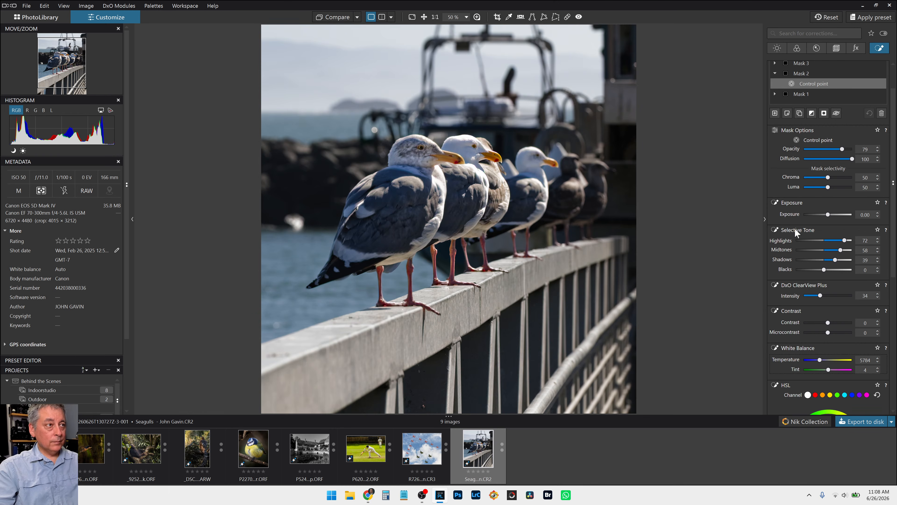
- Fine-tune the seagulls photo's overall manual exposure correction to -1.06
scroll(781, 247, "up", 1)
scroll(662, 180, "down", 4)
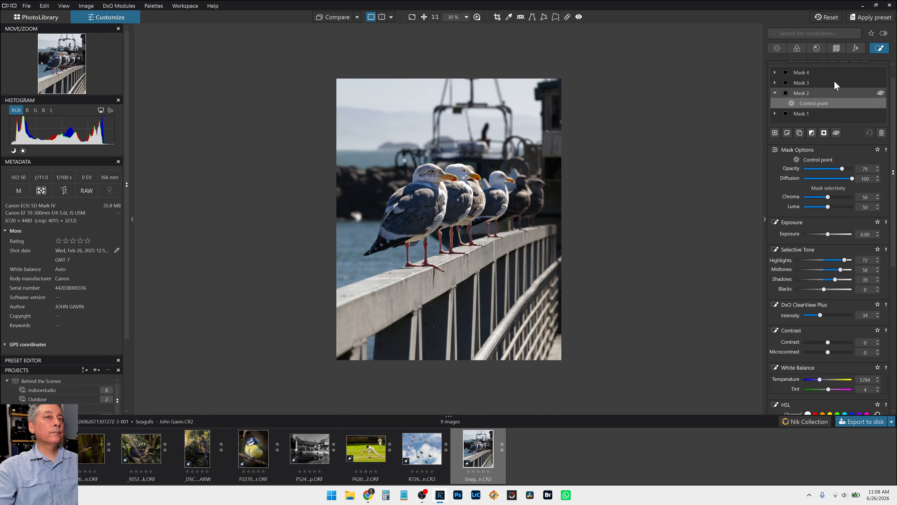
left_click(822, 112)
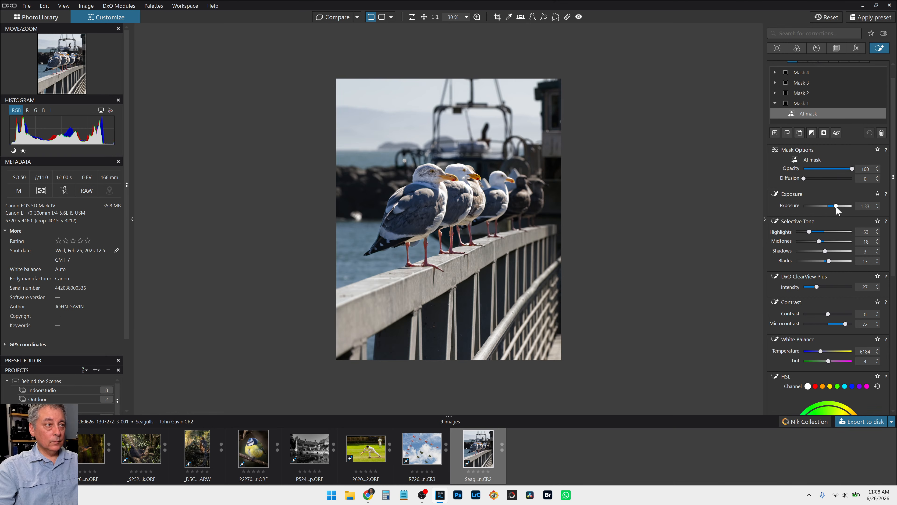
left_click(777, 48)
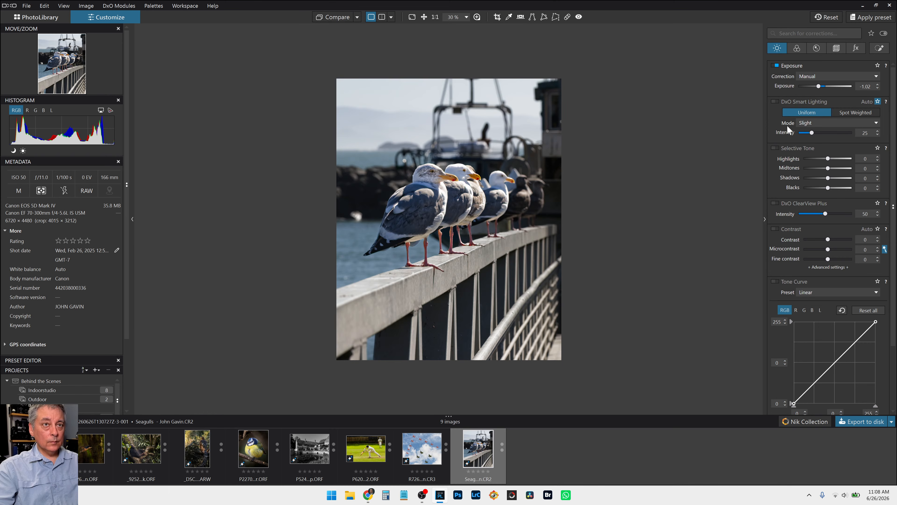
left_click(819, 87)
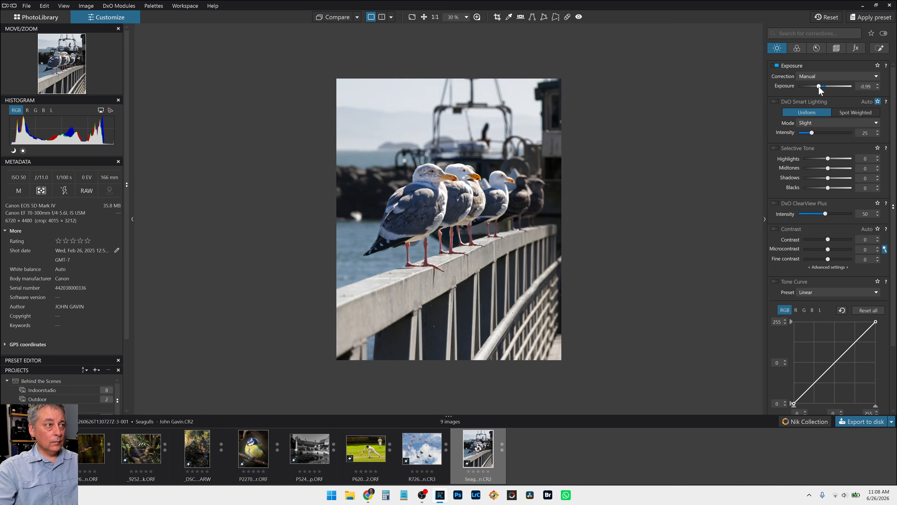
left_click_drag(818, 86, 818, 87)
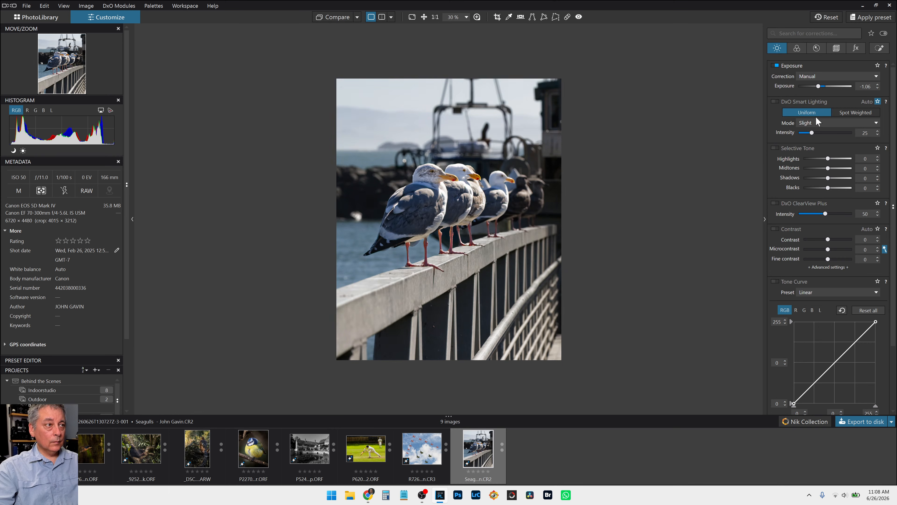
- Add a control line mask that samples the sky and extends down to the water beside the front gull
left_click(878, 48)
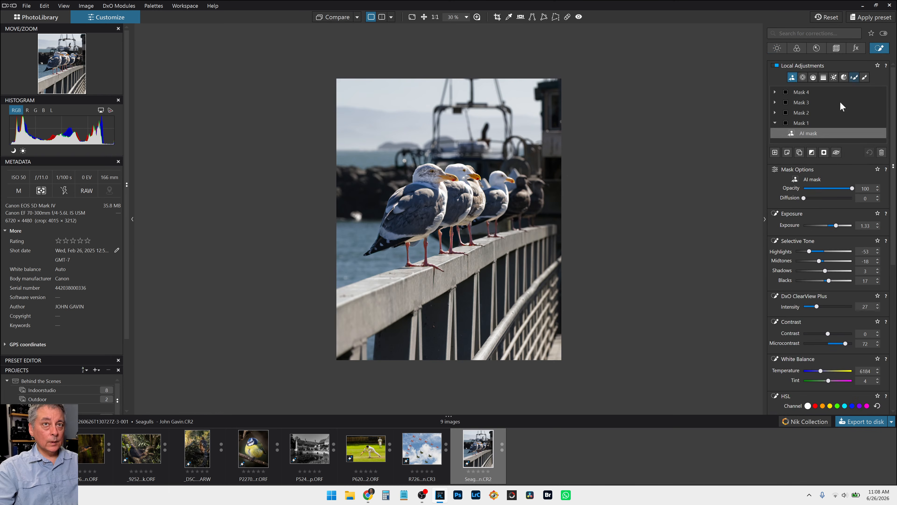
left_click(813, 77)
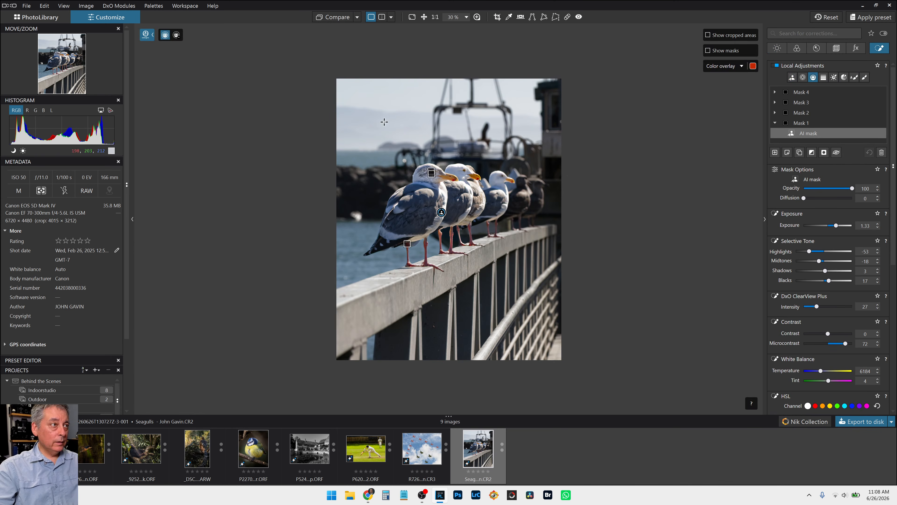
left_click_drag(384, 122, 384, 261)
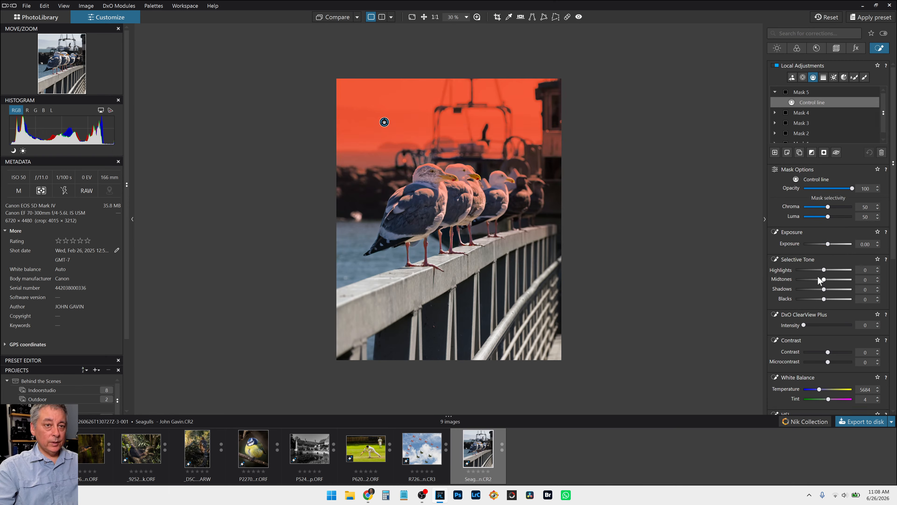
- Give the sky mask highlights -36, ClearView Plus intensity 36 and white balance temperature 5718
left_click(817, 269)
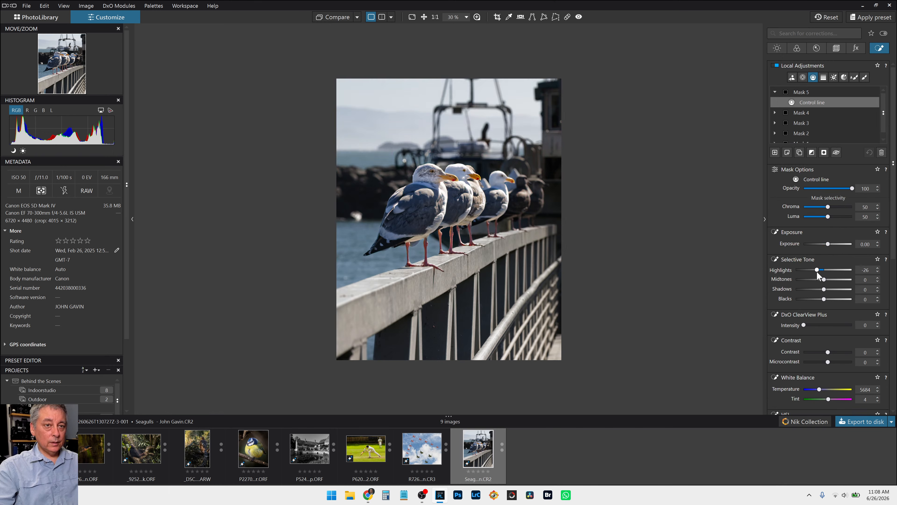
left_click(821, 324)
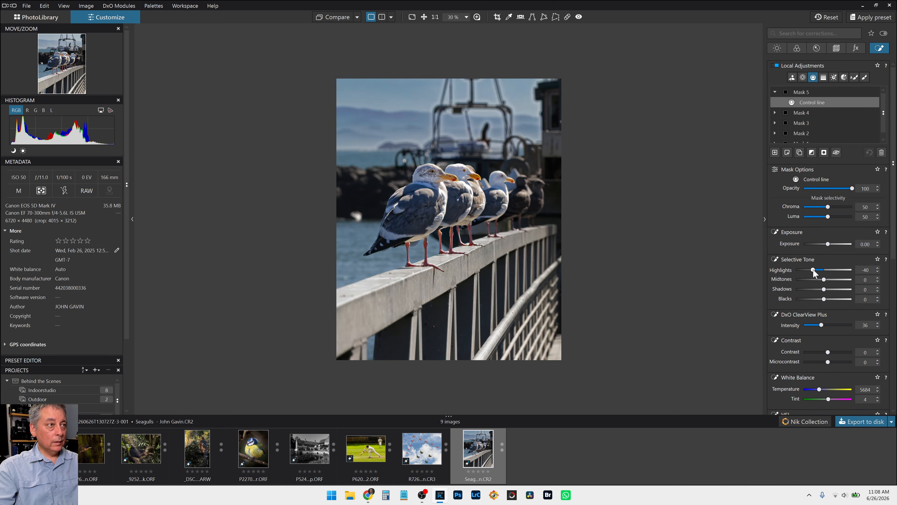
left_click_drag(810, 270, 815, 270)
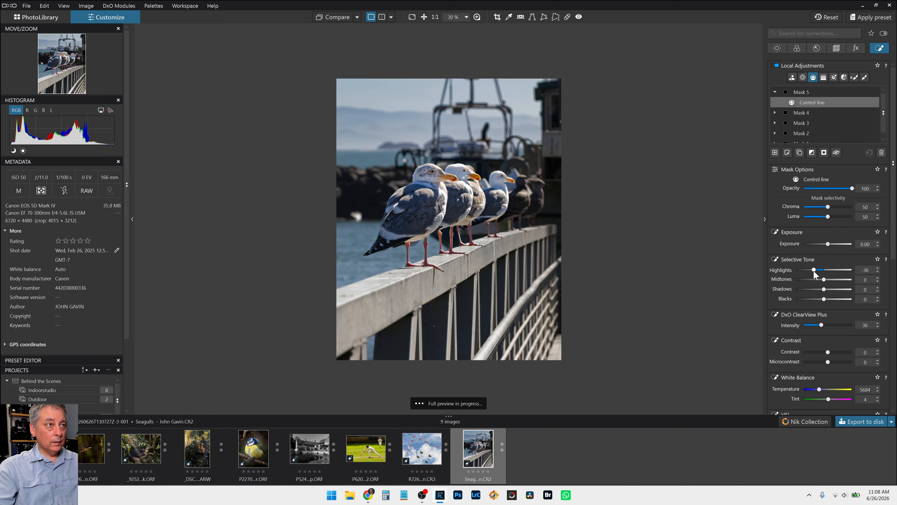
scroll(825, 353, "down", 3)
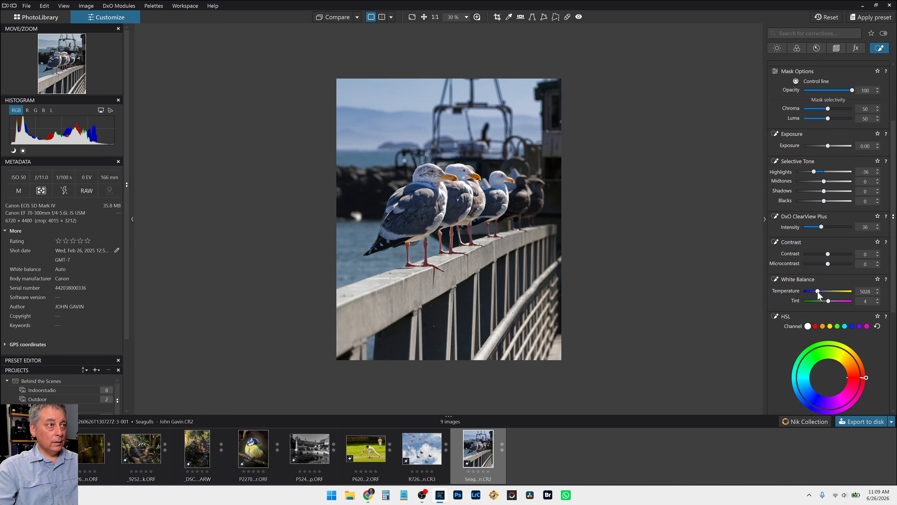
left_click_drag(817, 291, 820, 291)
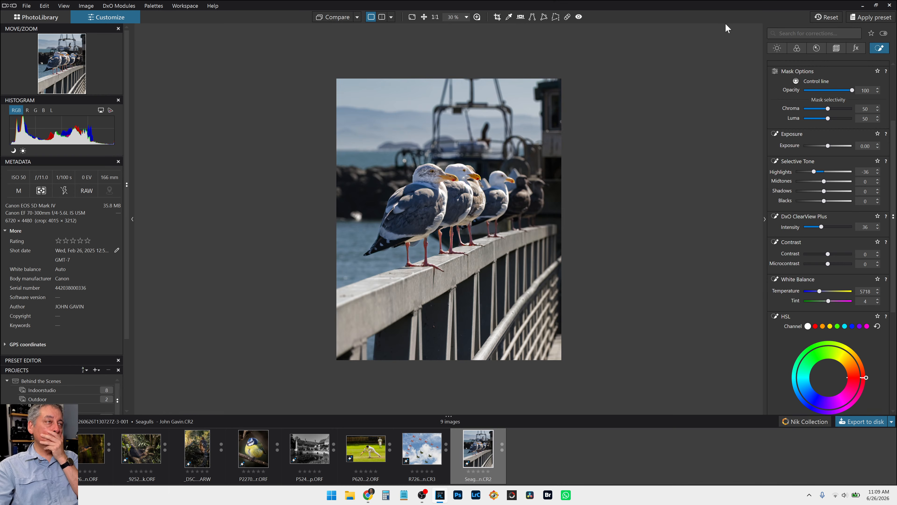
- Compare the edited seagulls photo with its original, including side by side left/right against the version with no corrections (without geometry)
left_click(331, 18)
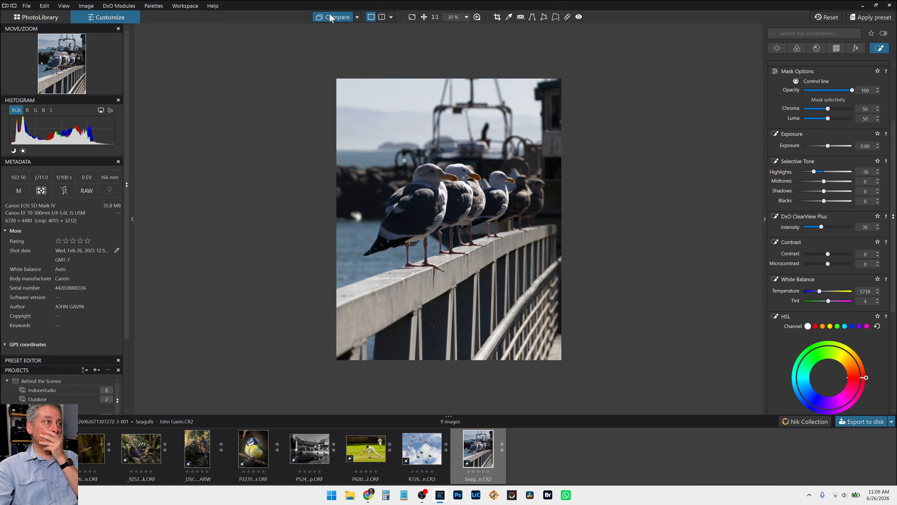
left_click(331, 17)
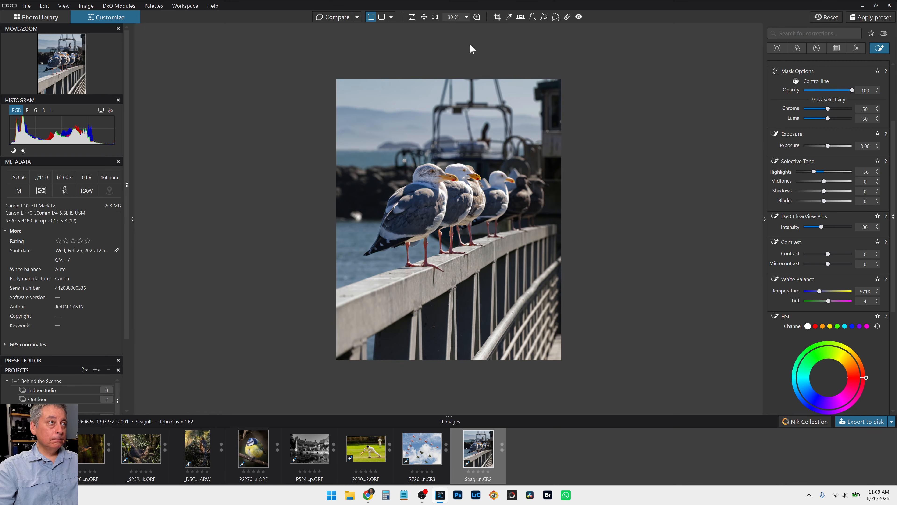
left_click(391, 17)
left_click(402, 29)
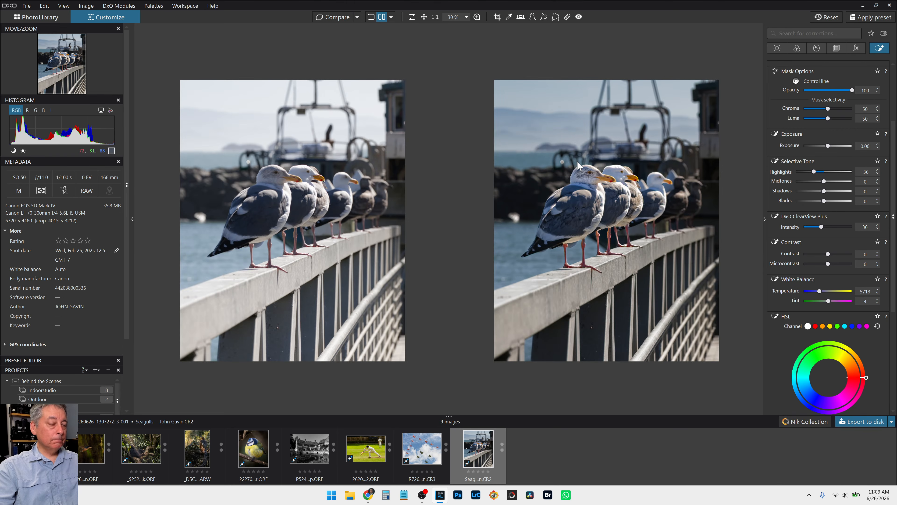
key("Tab")
left_click(357, 18)
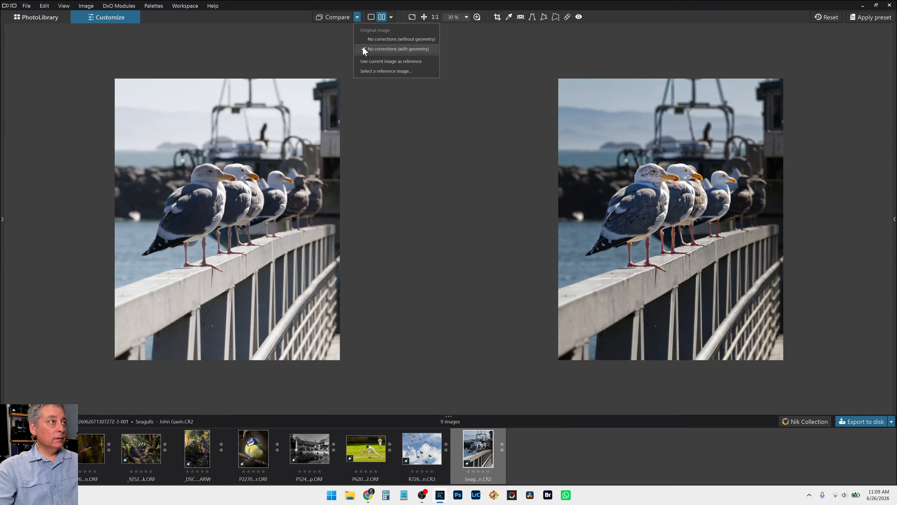
left_click(363, 38)
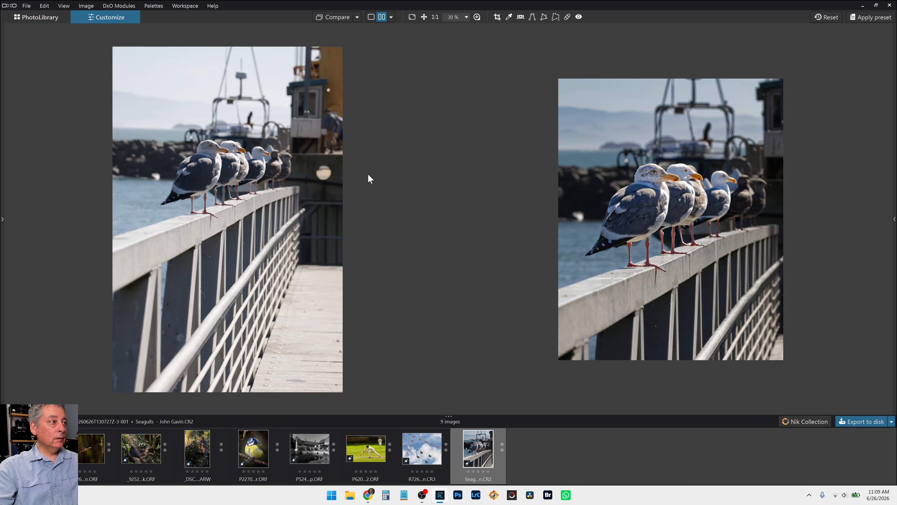
scroll(650, 203, "up", 1)
scroll(649, 202, "down", 1)
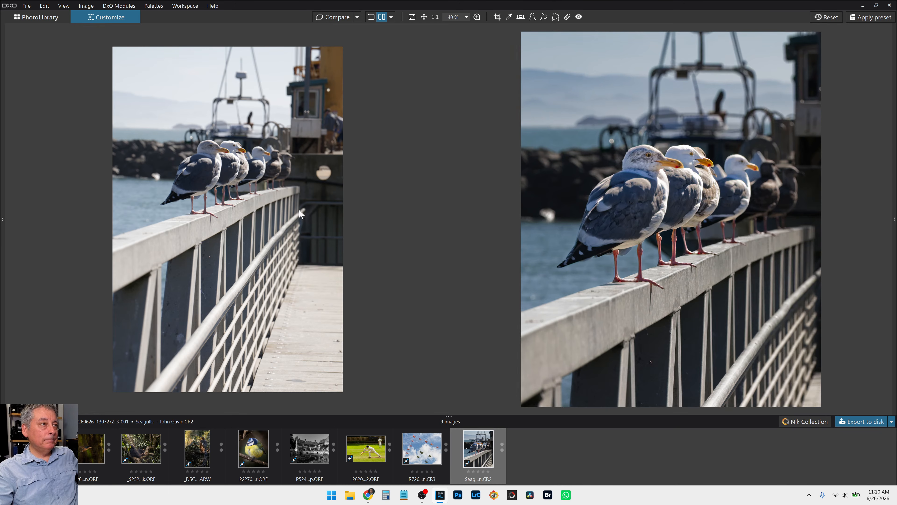
scroll(546, 236, "down", 1)
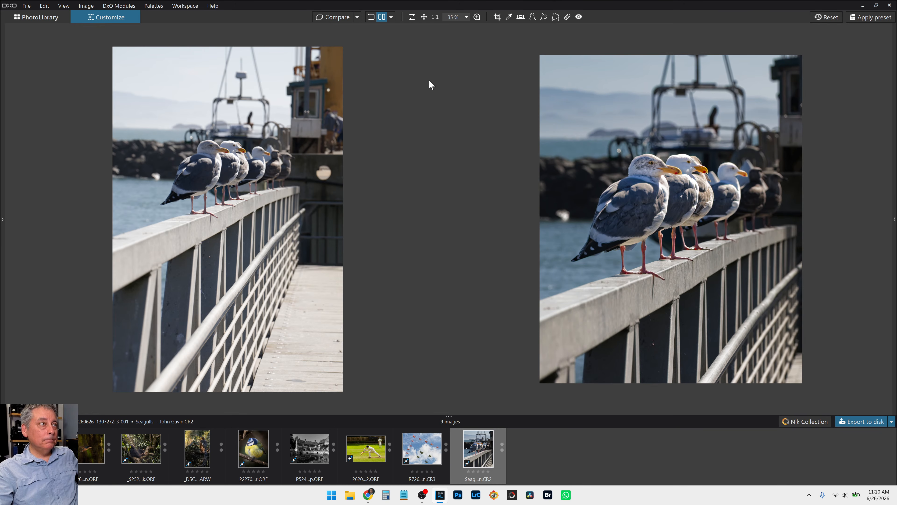
- Compare in a left/right split view against the uncorrected image with geometry, placing the divider across the second gull
left_click(392, 19)
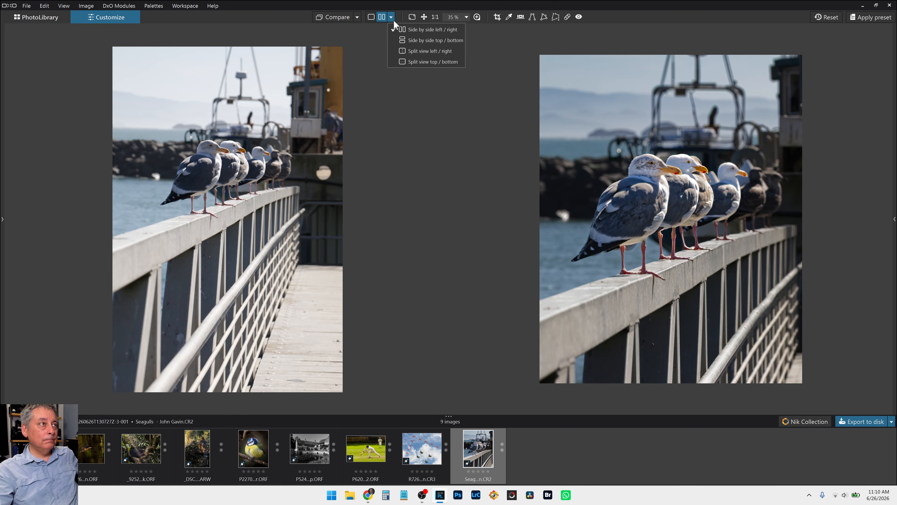
left_click(409, 53)
left_click(359, 19)
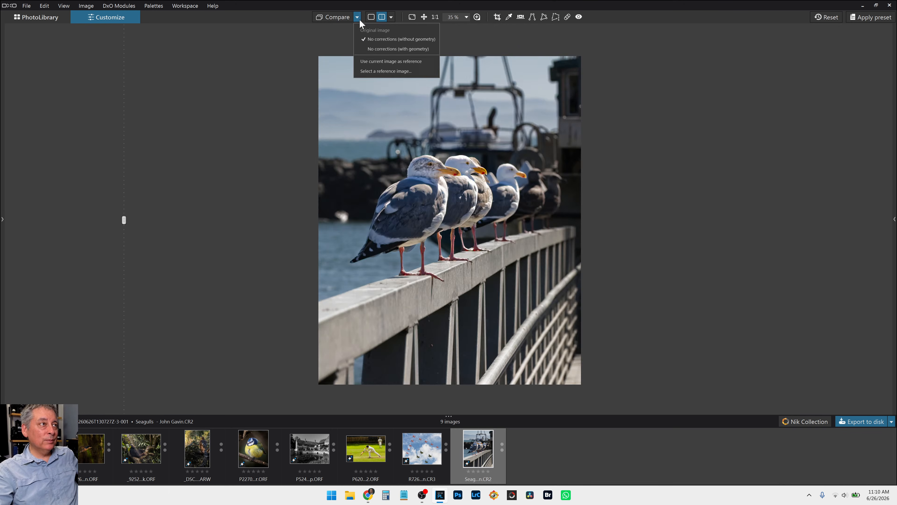
left_click(368, 49)
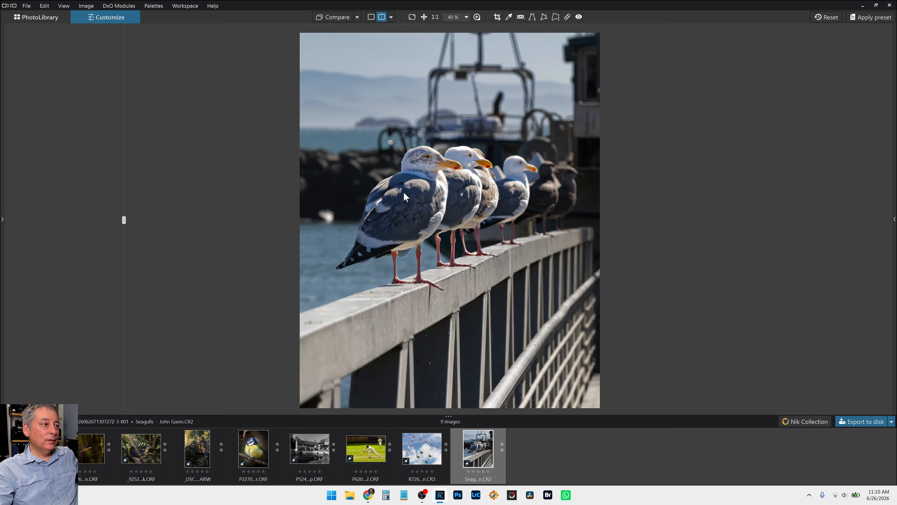
left_click_drag(124, 220, 476, 220)
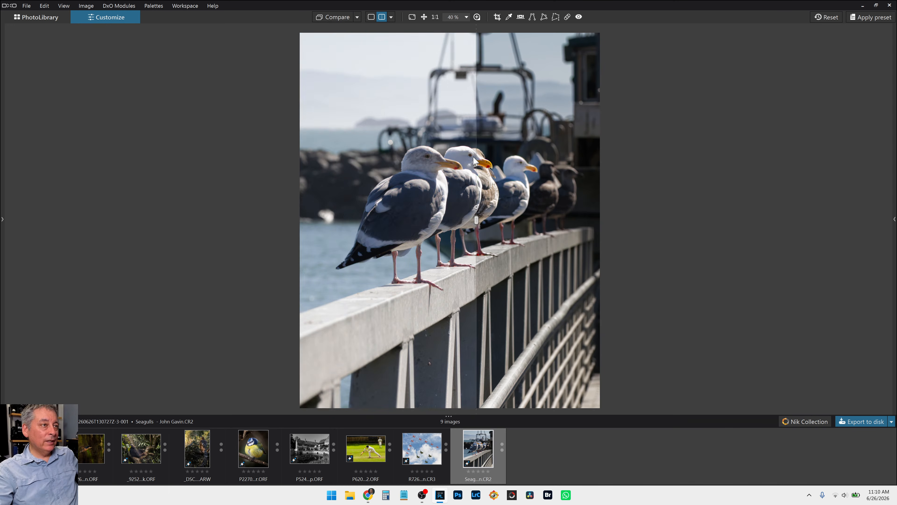
- Examine the gulls' heads up close by sweeping the before/after divider across them, ending with the whole edited photo in view
scroll(472, 161, "up", 6)
scroll(472, 158, "up", 2)
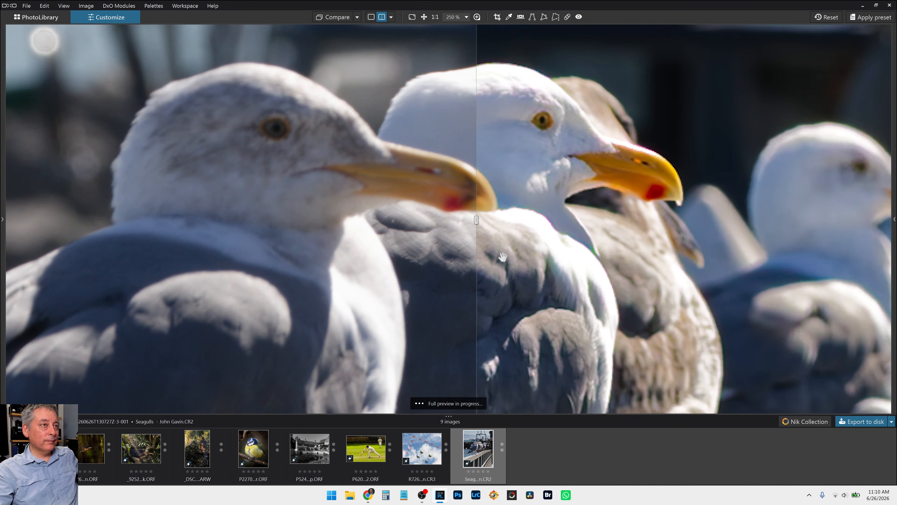
left_click_drag(478, 219, 410, 219)
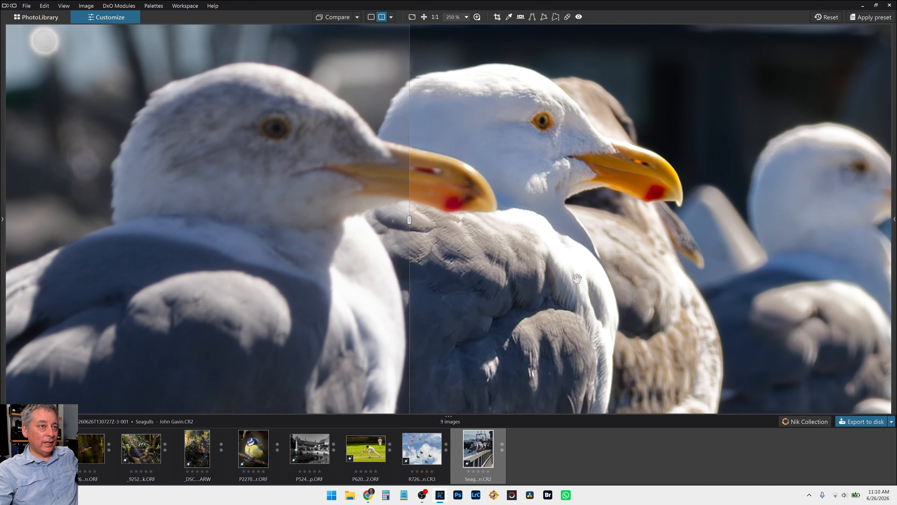
left_click_drag(410, 223, 781, 220)
left_click_drag(780, 254, 548, 257)
scroll(548, 257, "down", 2)
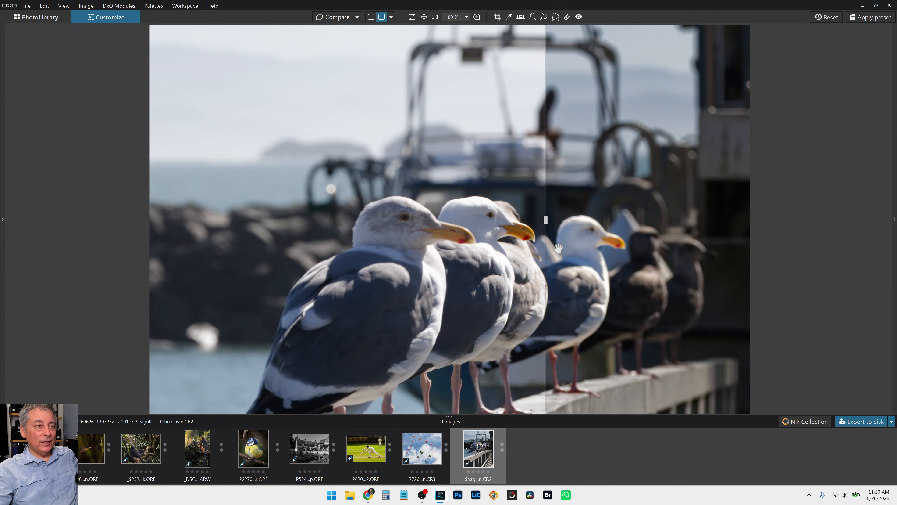
left_click_drag(546, 220, 107, 216)
scroll(486, 212, "down", 7)
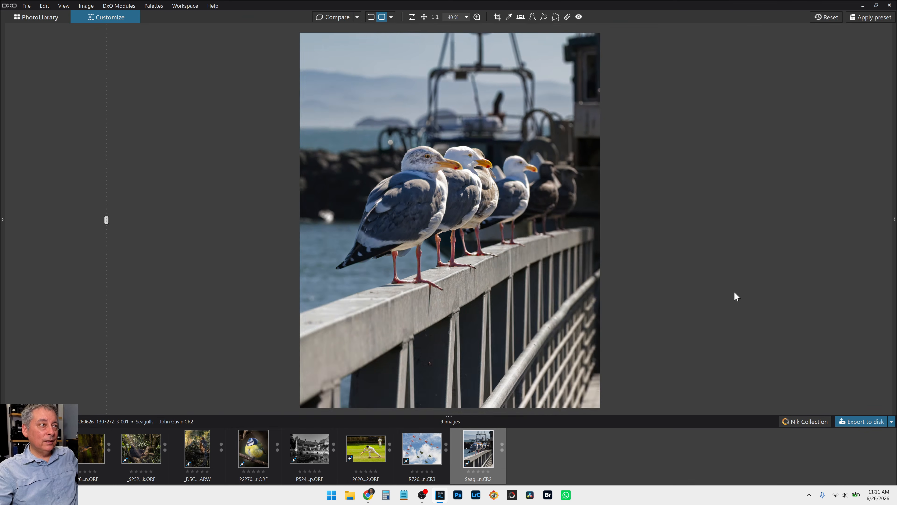
scroll(584, 281, "down", 1)
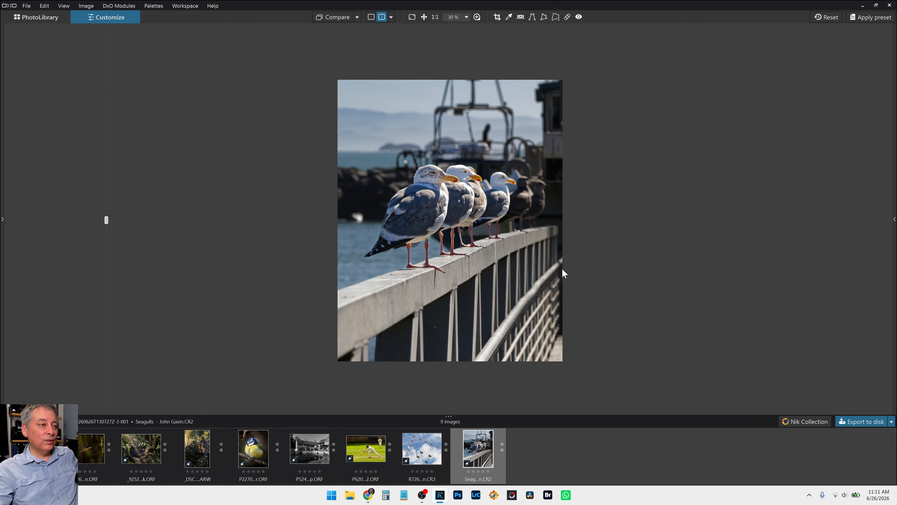
scroll(562, 273, "up", 1)
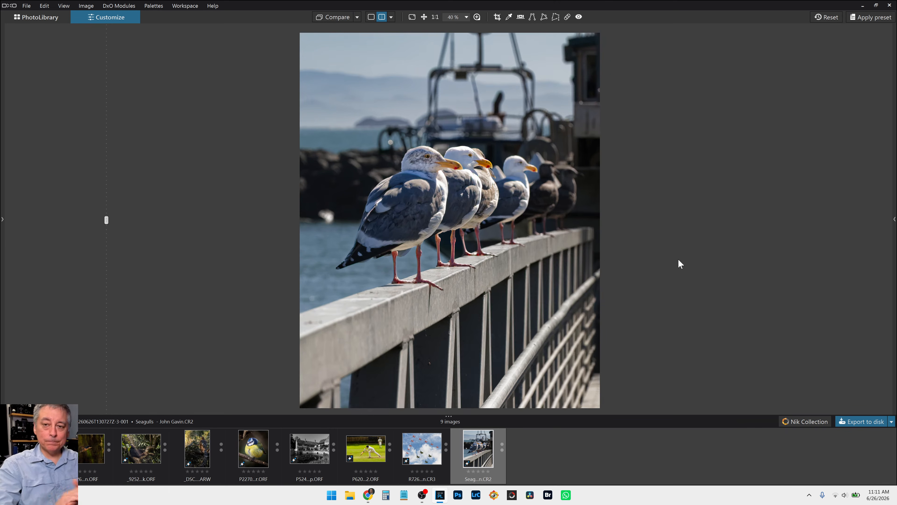
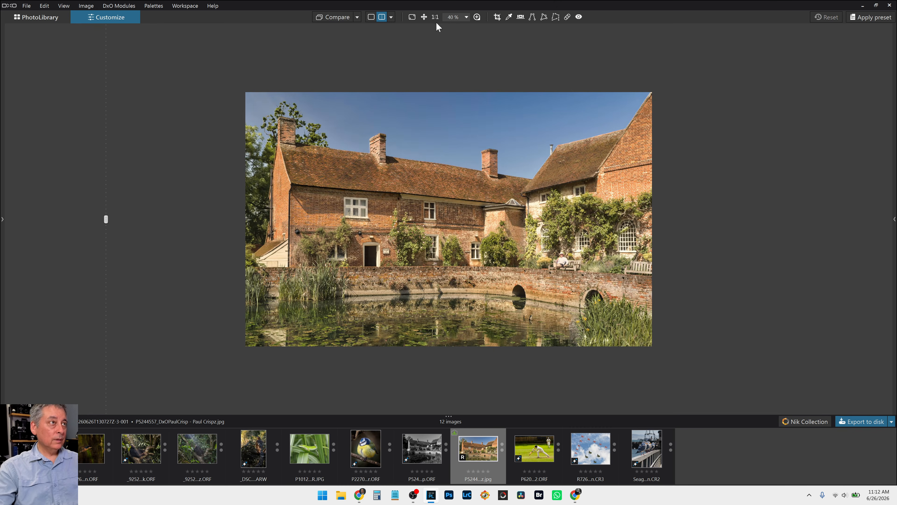
- Compare the colour JPG of the brick house side by side with the black-and-white edit of its ORF file
left_click(391, 17)
left_click(399, 28)
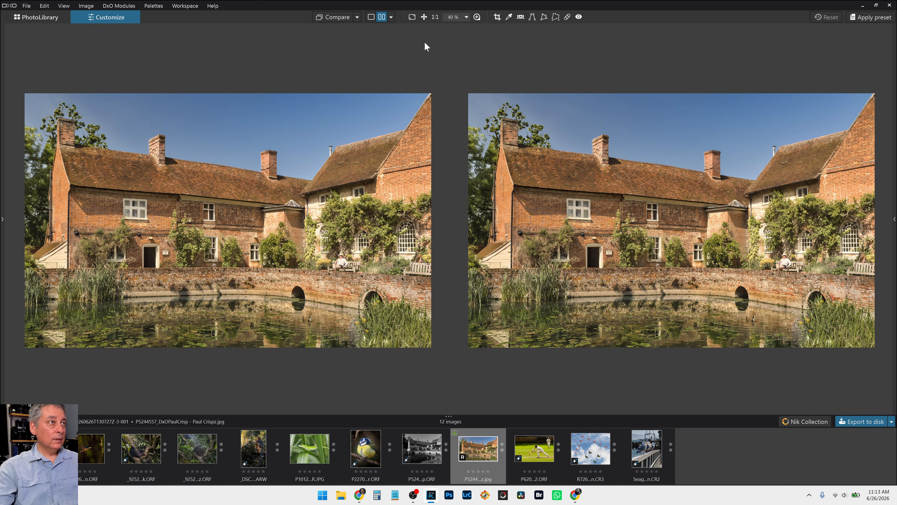
left_click(419, 455)
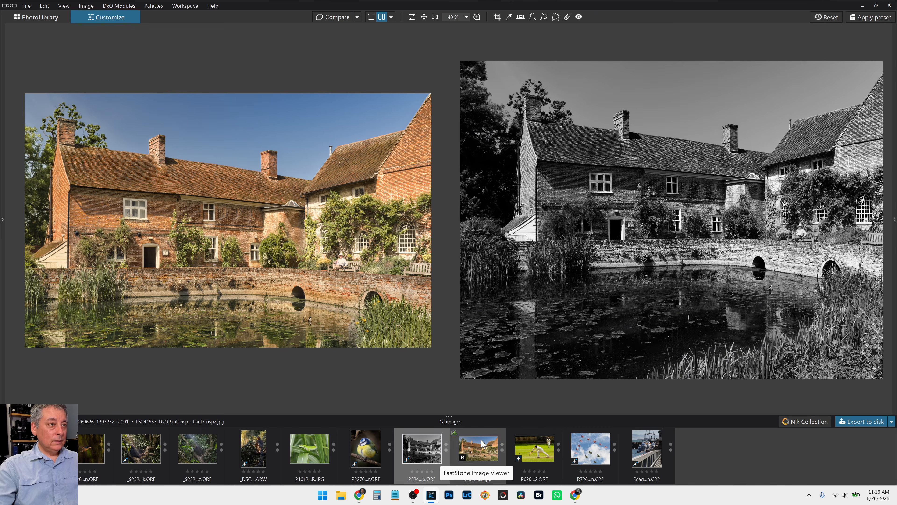
scroll(340, 296, "down", 1)
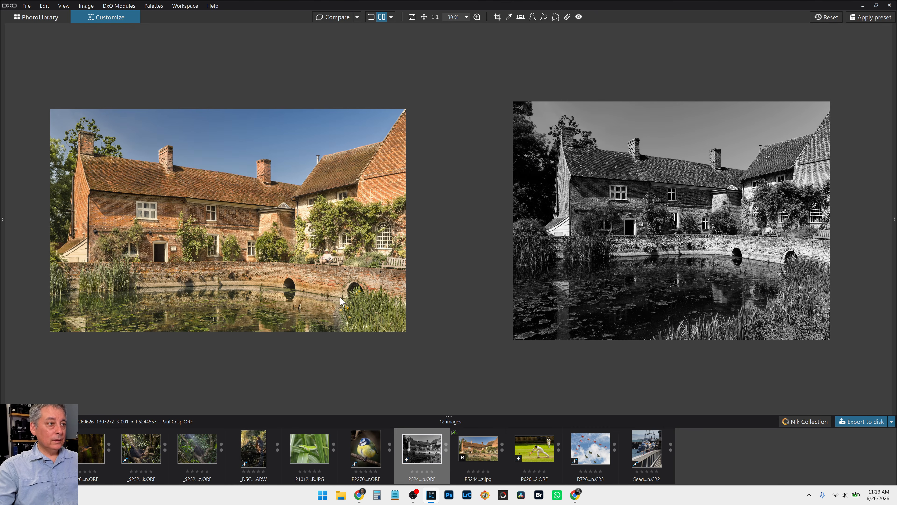
scroll(340, 296, "up", 1)
scroll(507, 305, "up", 1)
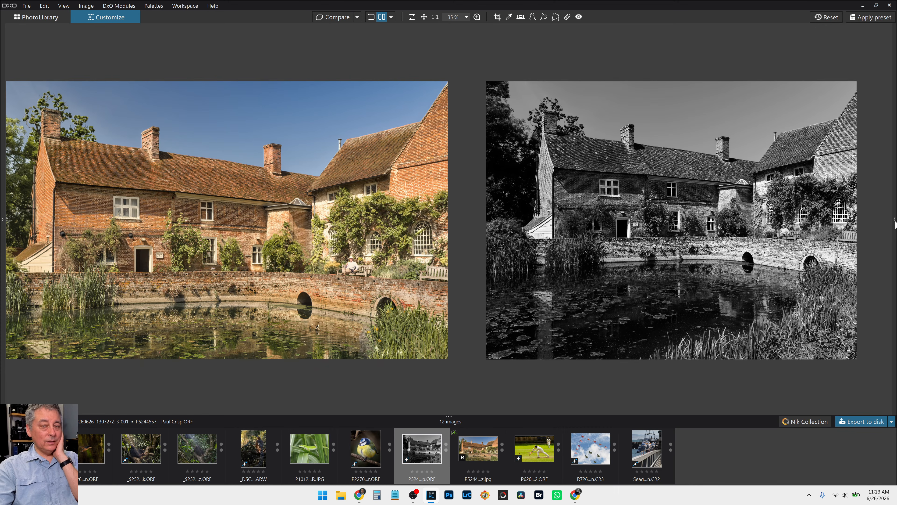
- Switch the brick house ORF from black-and-white to color rendering and compare it side by side with the JPG
left_click(895, 220)
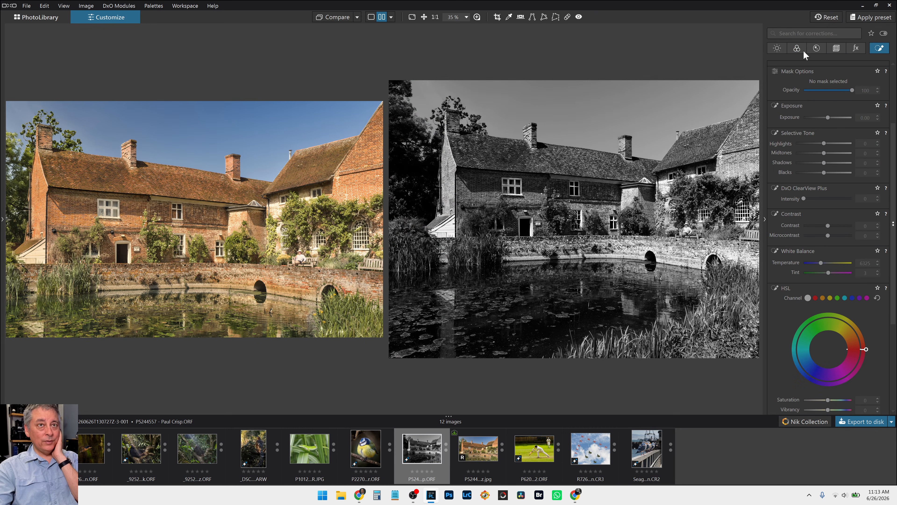
left_click(802, 51)
scroll(831, 169, "up", 3)
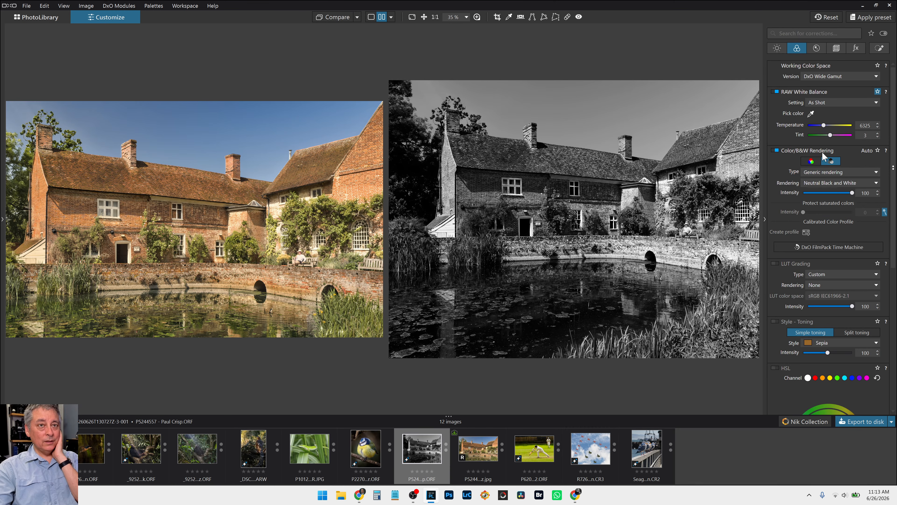
left_click(811, 162)
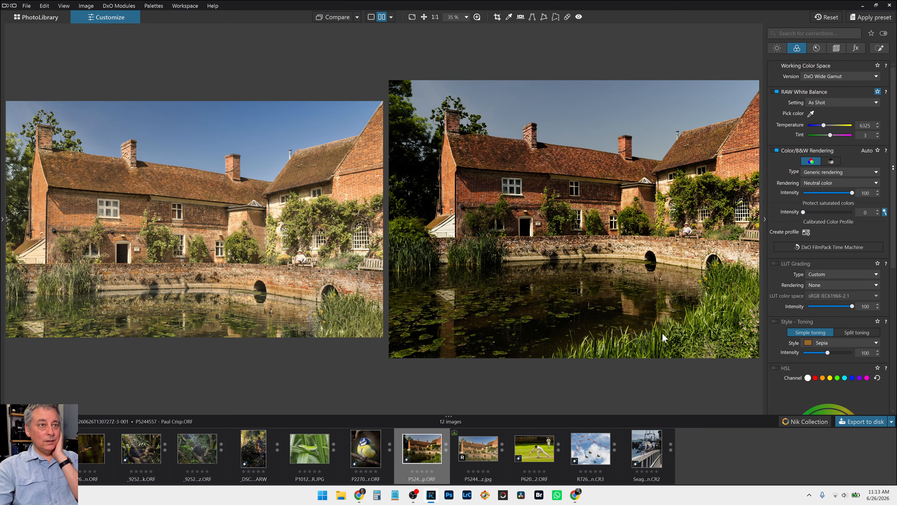
left_click(764, 220)
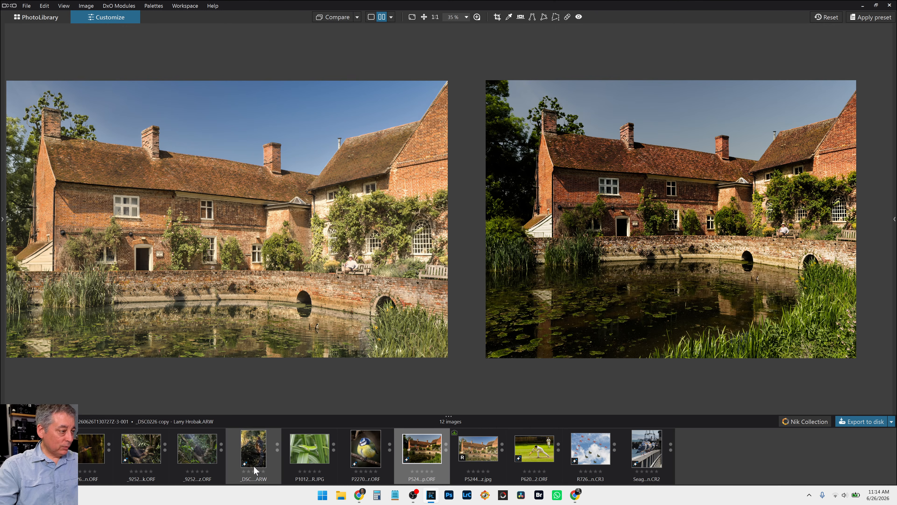
- Open the green anole JPG for editing and show it alone in a single-image view instead of beside the house
left_click(186, 457)
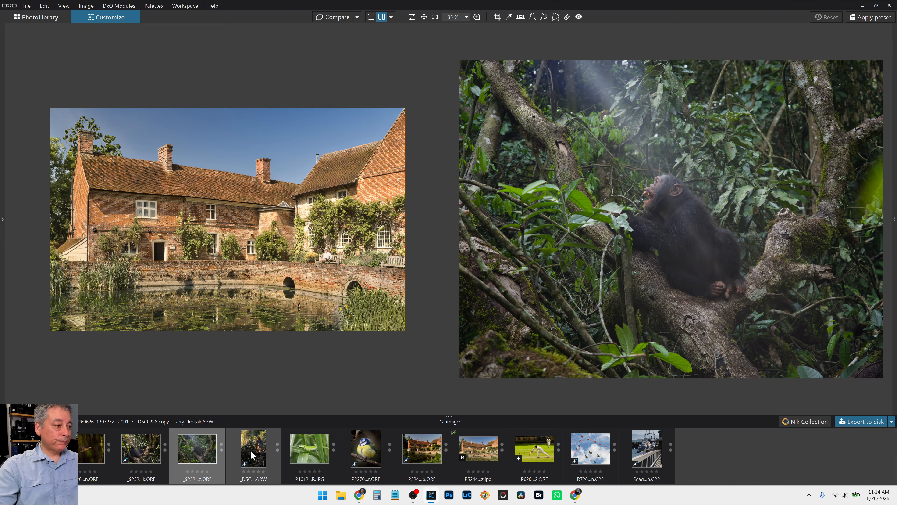
left_click(309, 449)
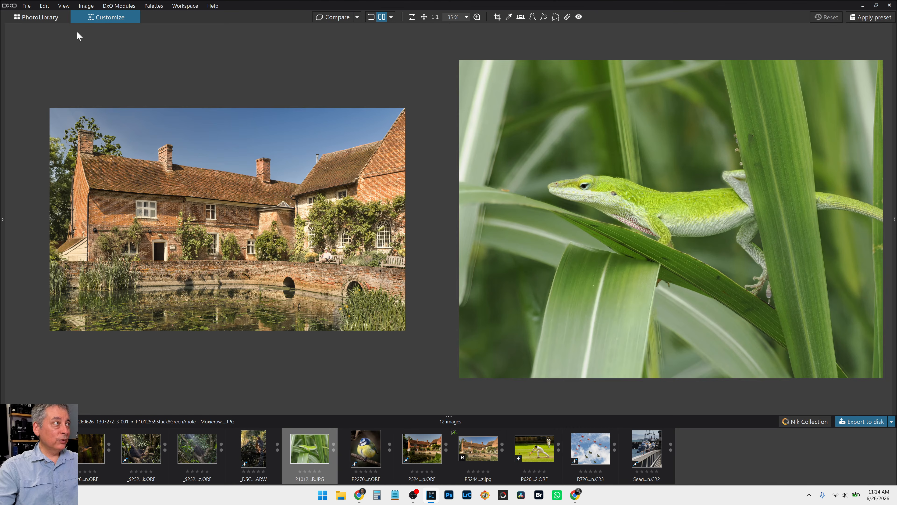
left_click(38, 20)
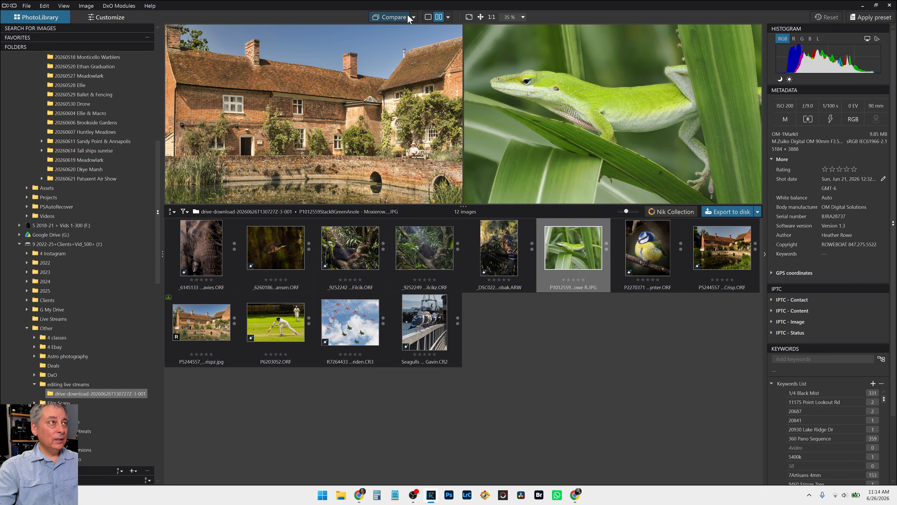
left_click(428, 17)
left_click_drag(451, 206, 456, 392)
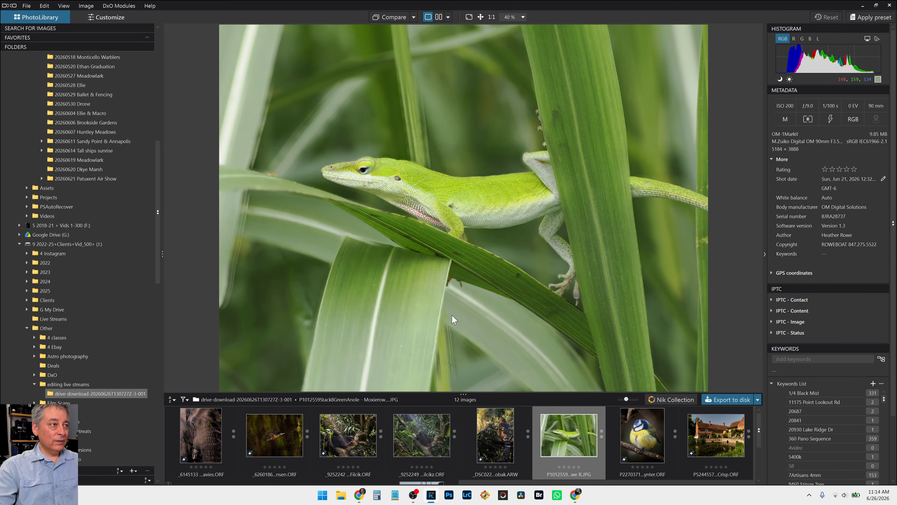
left_click(125, 20)
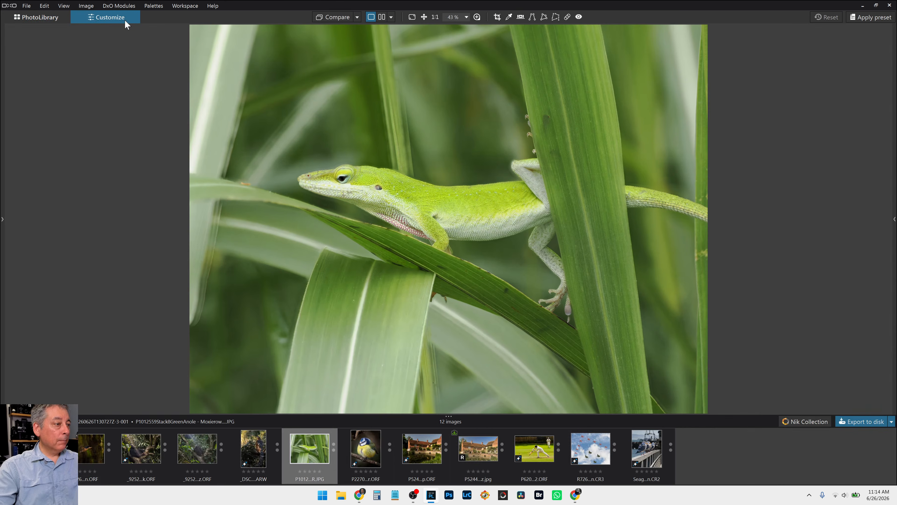
scroll(493, 255, "down", 2)
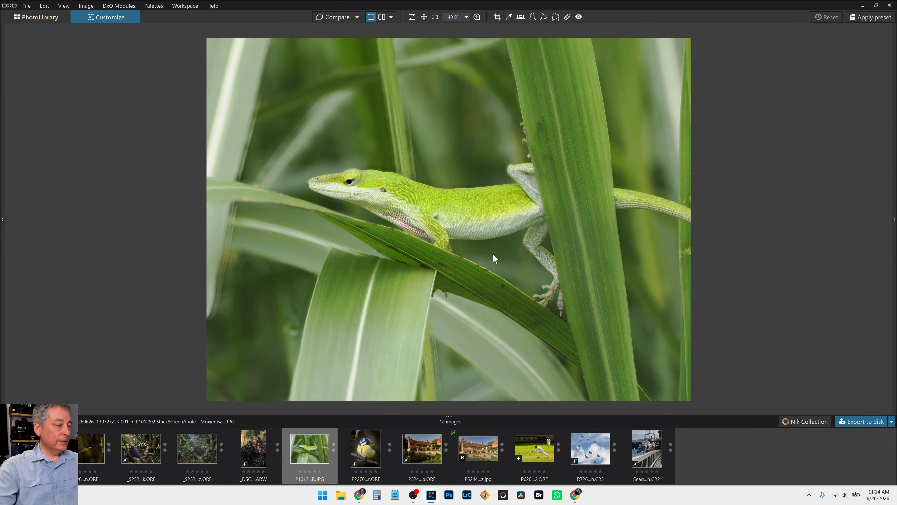
scroll(493, 253, "up", 1)
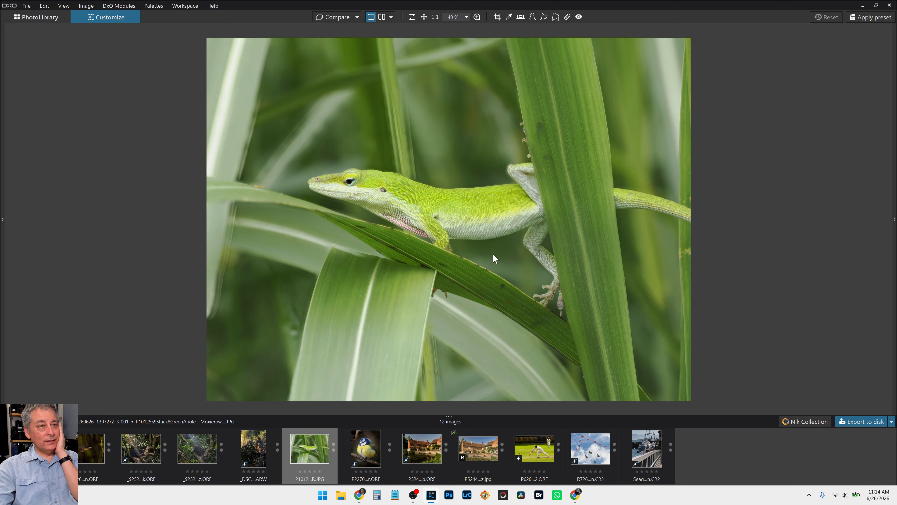
- Apply the 000 RobTrek_Default_v01 preset to the anole photo and review its detail and geometry corrections
key("Tab")
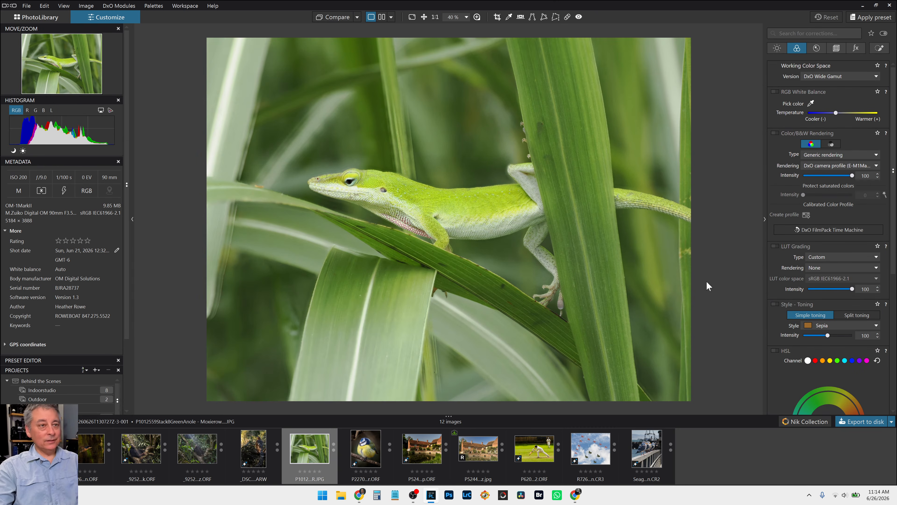
scroll(568, 279, "down", 1)
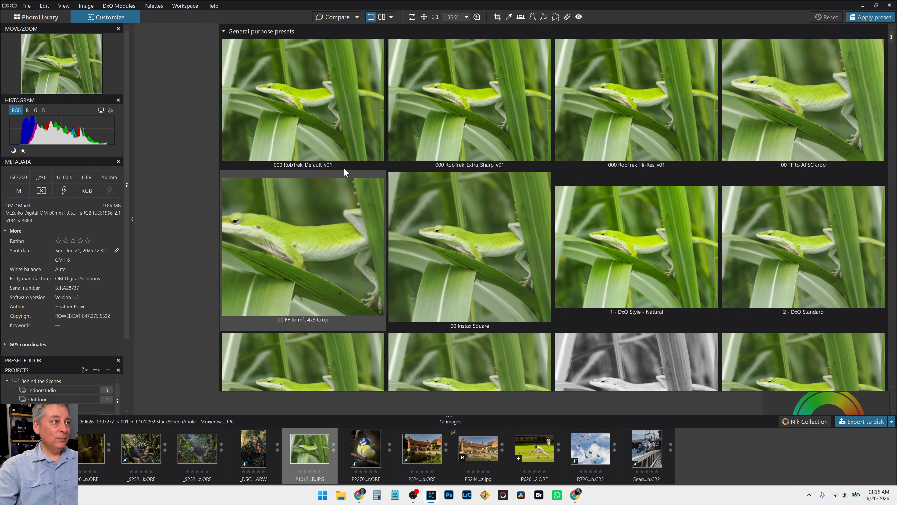
left_click(335, 142)
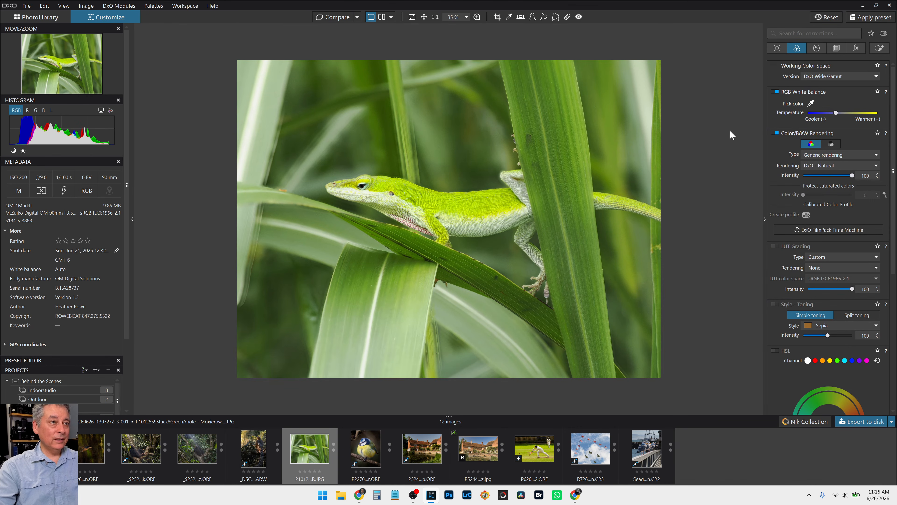
left_click(817, 50)
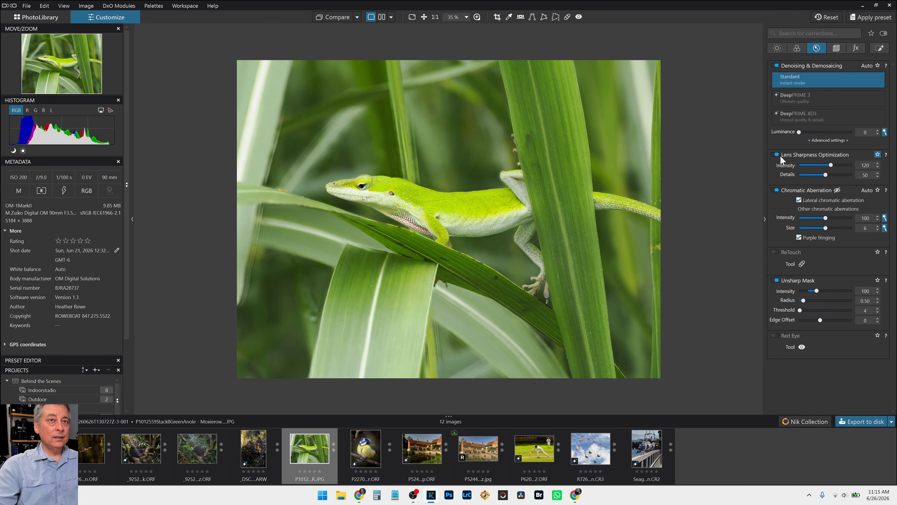
left_click(839, 51)
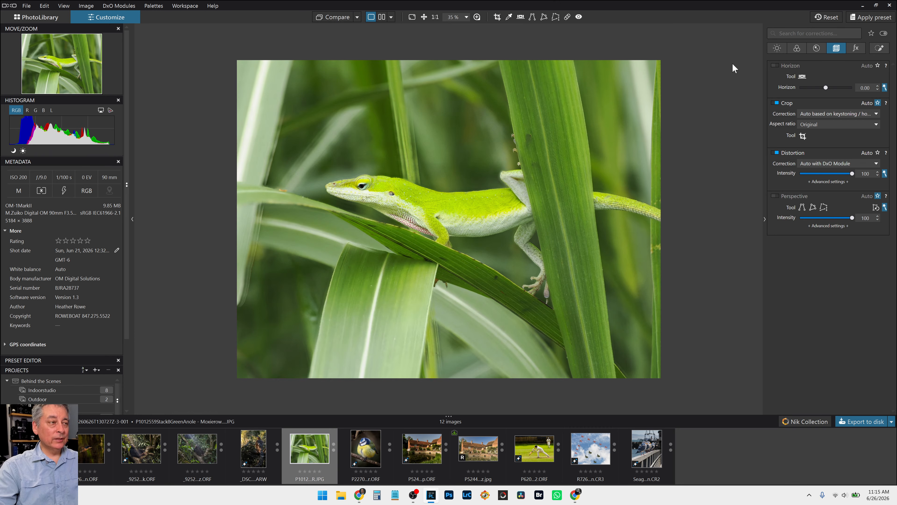
- Select the anole with an AI mask at exposure 0.60, and set the whole photo's exposure to -0.64
left_click(879, 48)
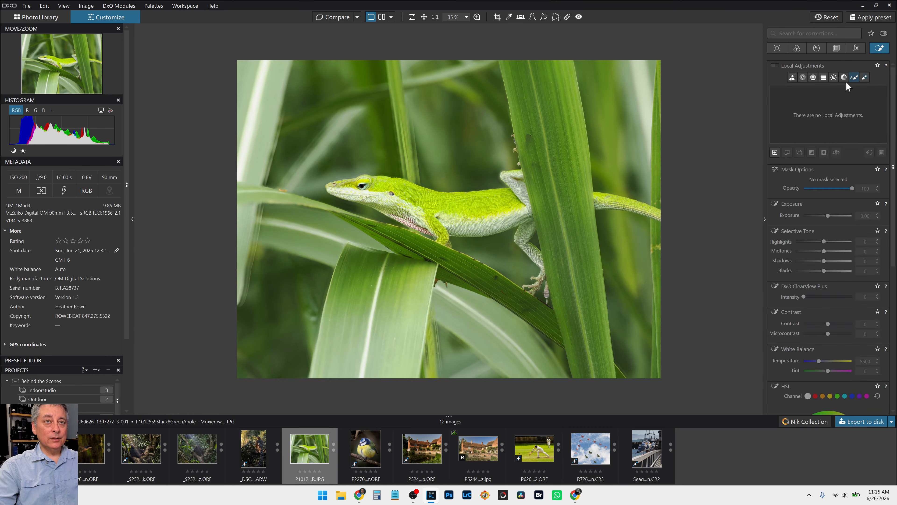
left_click(792, 78)
left_click(437, 211)
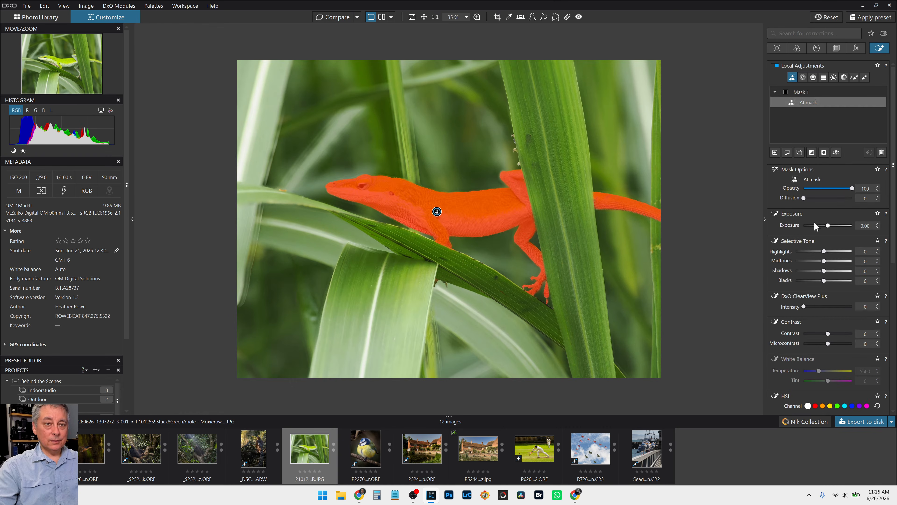
left_click_drag(828, 227, 831, 227)
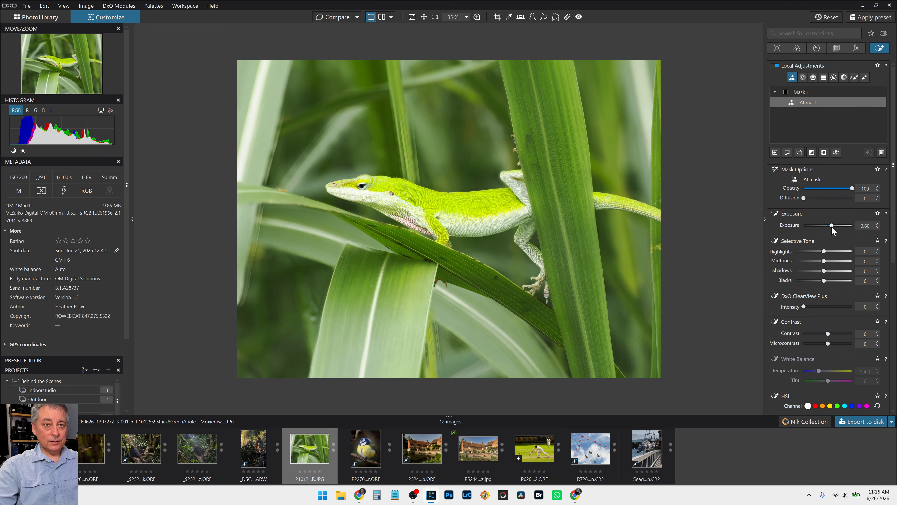
left_click(777, 48)
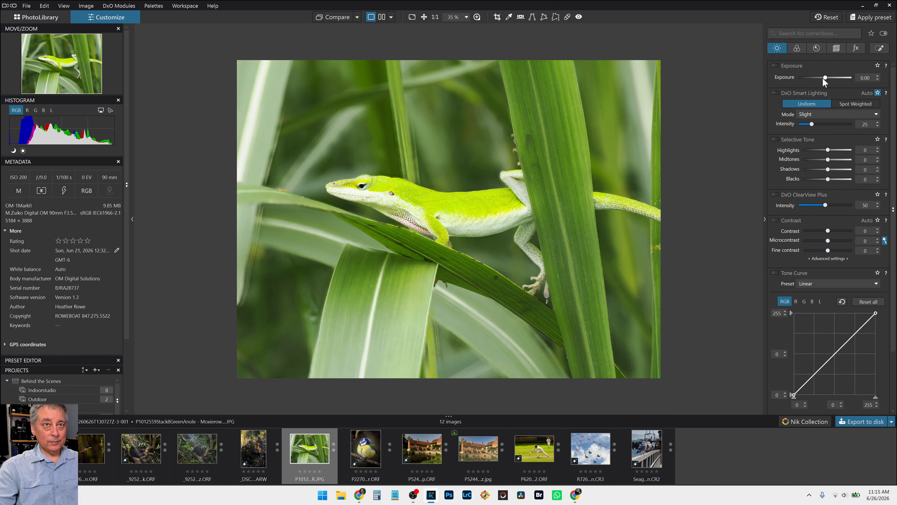
left_click_drag(823, 78, 821, 78)
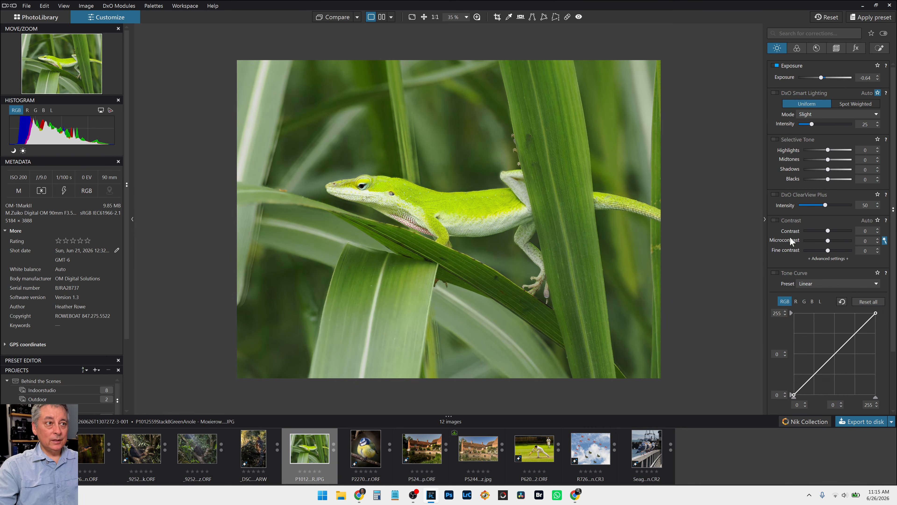
- Create a second mask, move a duplicate of the anole's AI mask into it, and invert it to cover the background
left_click(879, 50)
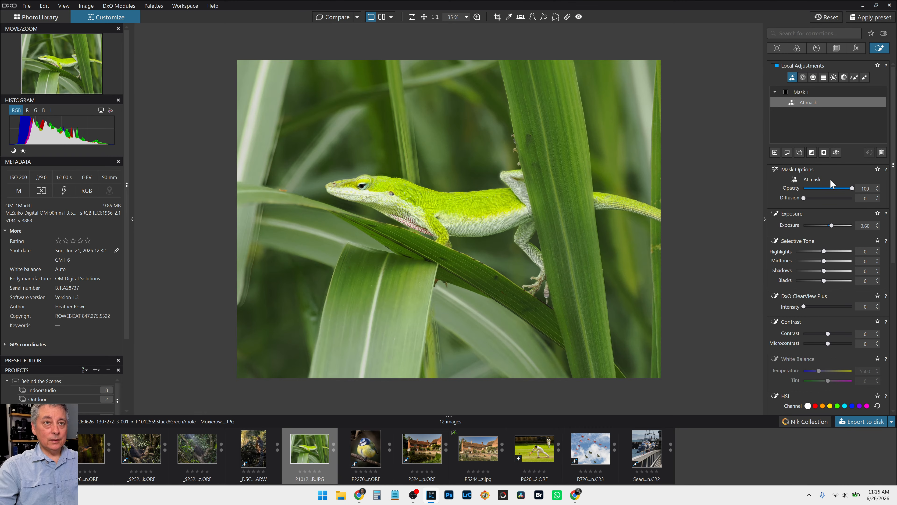
right_click(796, 107)
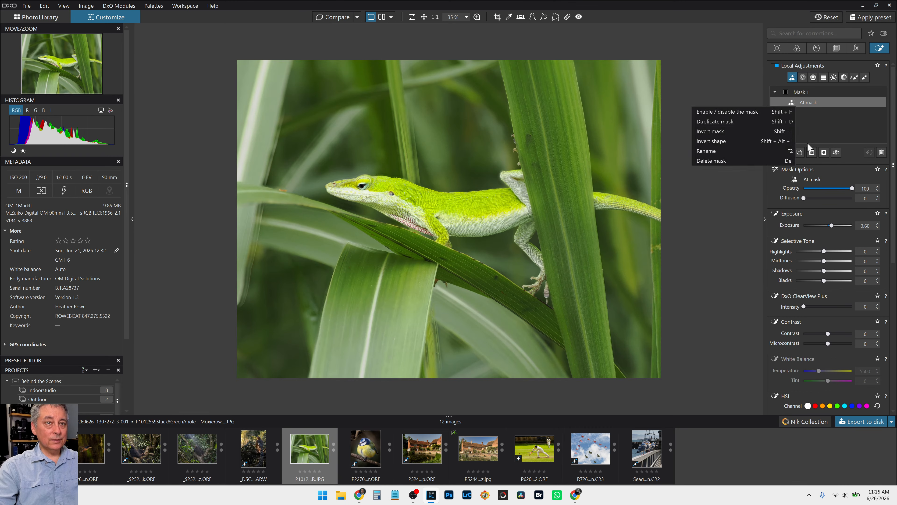
left_click(832, 138)
left_click(774, 153)
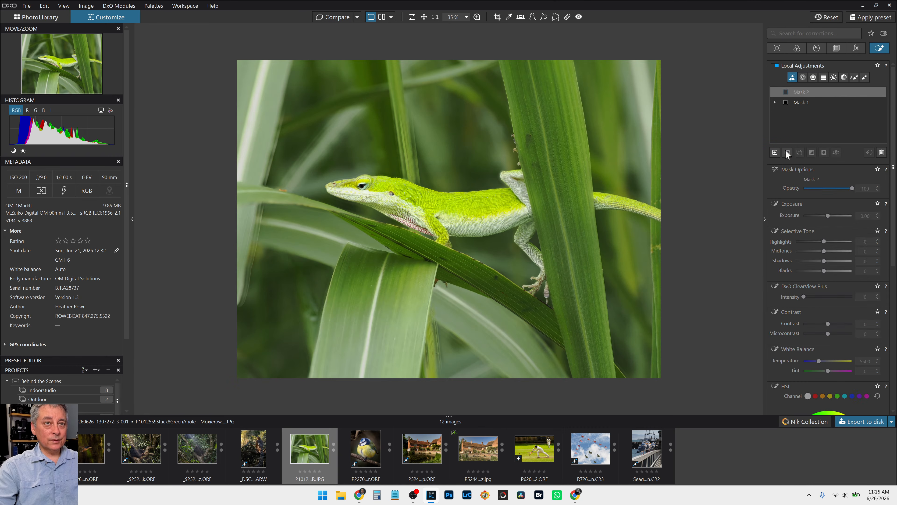
left_click(800, 113)
right_click(799, 111)
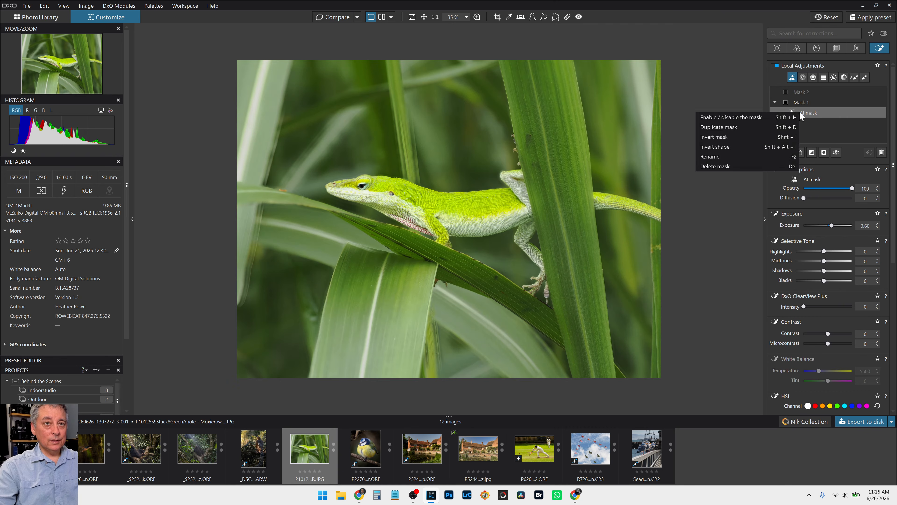
left_click(774, 126)
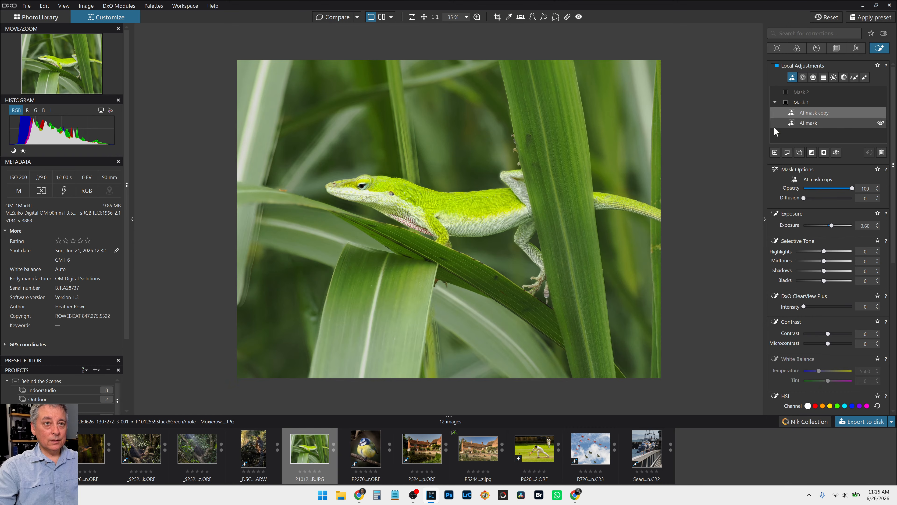
left_click_drag(797, 113, 793, 95)
left_click(797, 109)
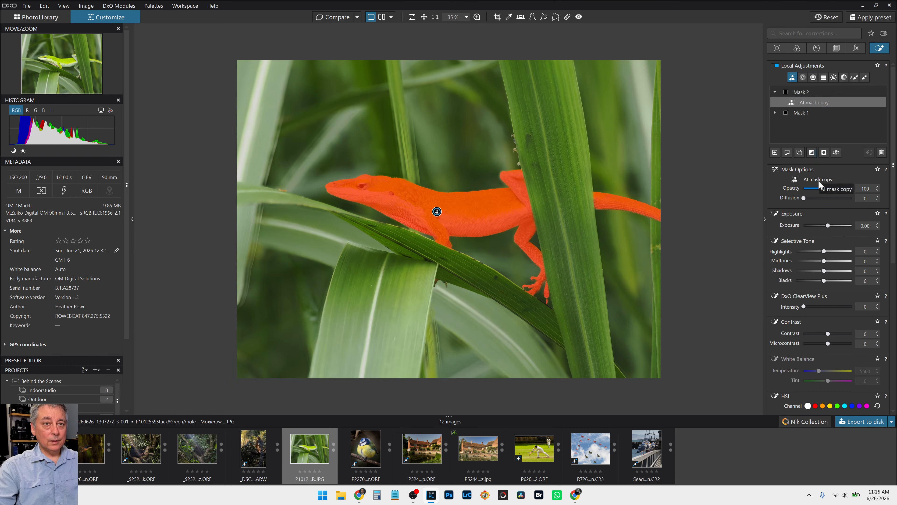
left_click(811, 153)
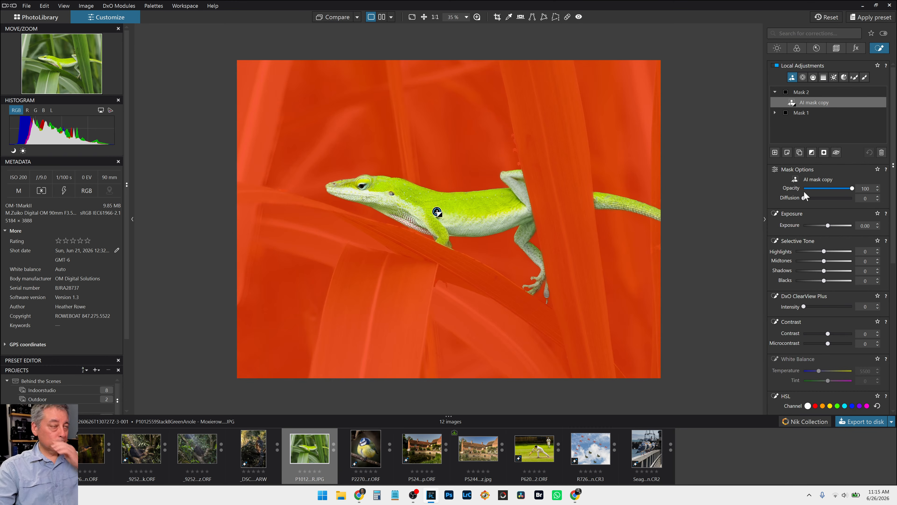
- Adjust the background mask's selective tone to highlights 15, midtones -11, shadows -19 and blacks -32
left_click_drag(824, 280, 815, 281)
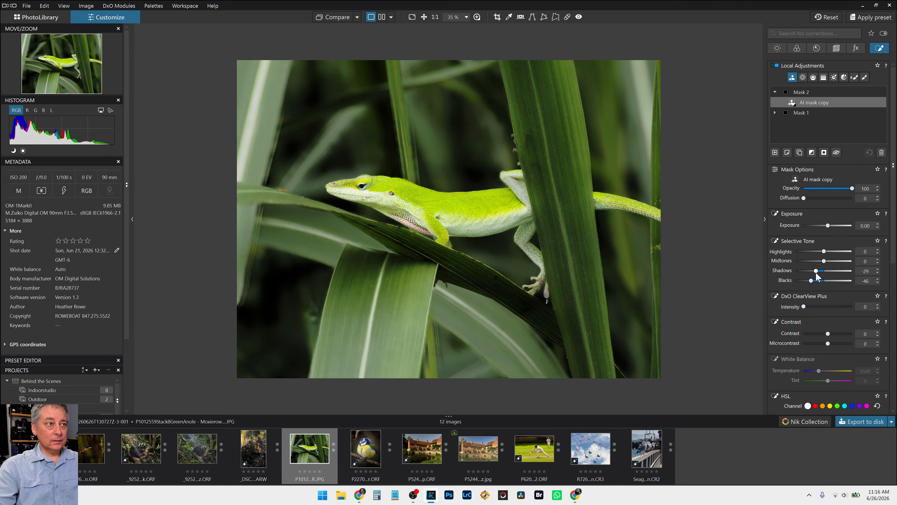
mouse_move(816, 273)
left_mouse_down()
mouse_move(815, 280)
mouse_move(818, 261)
left_mouse_up()
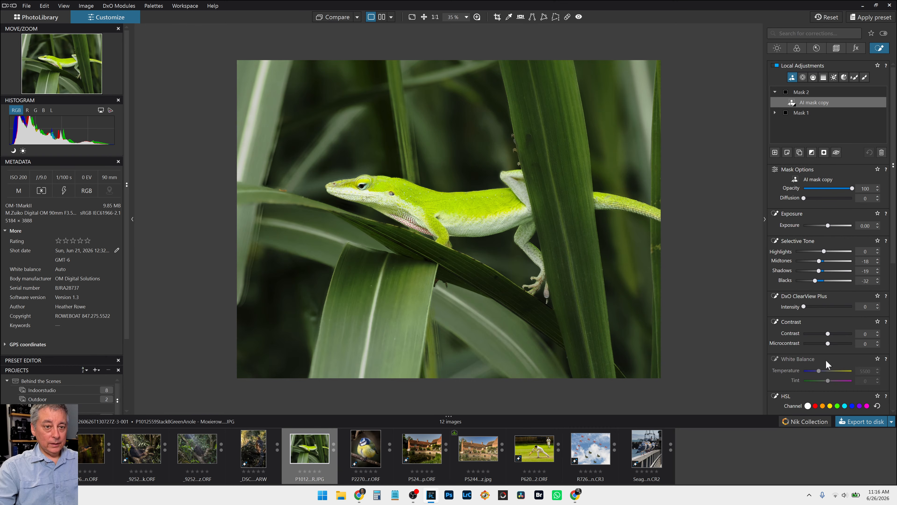
scroll(826, 355, "down", 3)
scroll(827, 355, "up", 3)
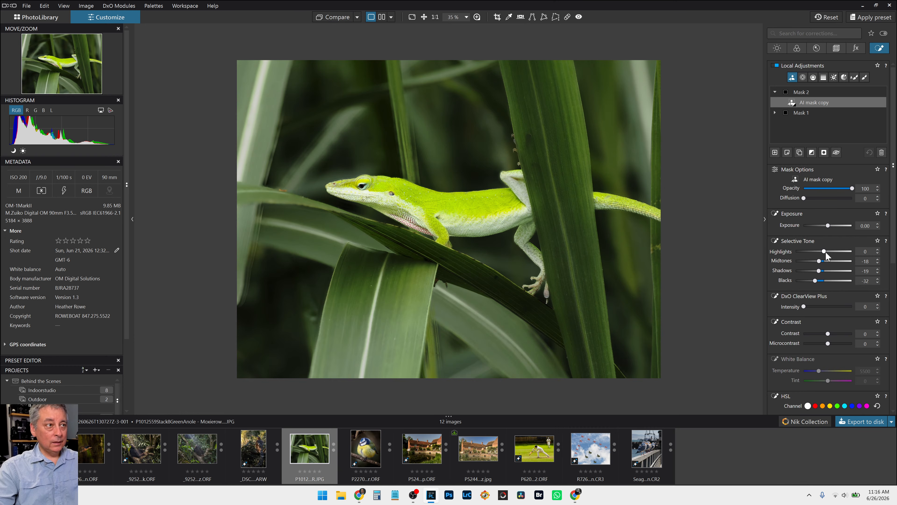
left_click_drag(828, 252, 829, 252)
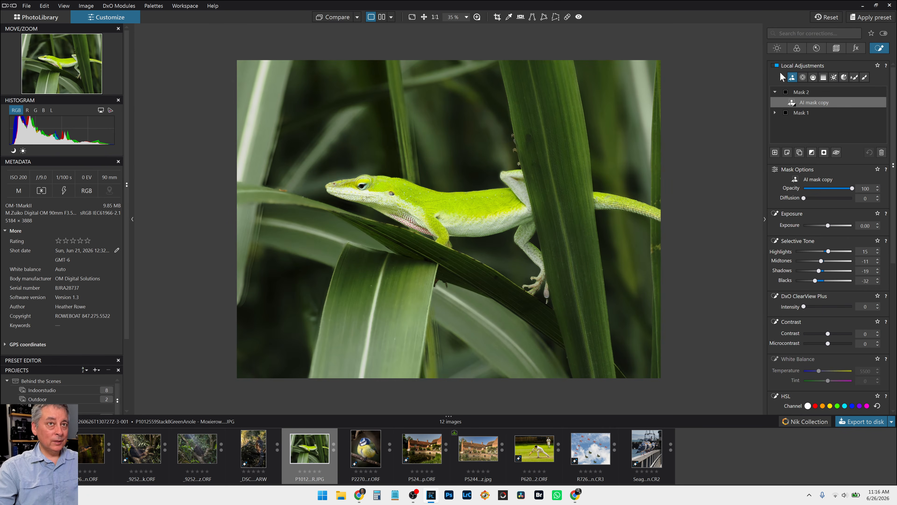
- Warm the whole anole photo slightly with the RGB white balance temperature
left_click(777, 48)
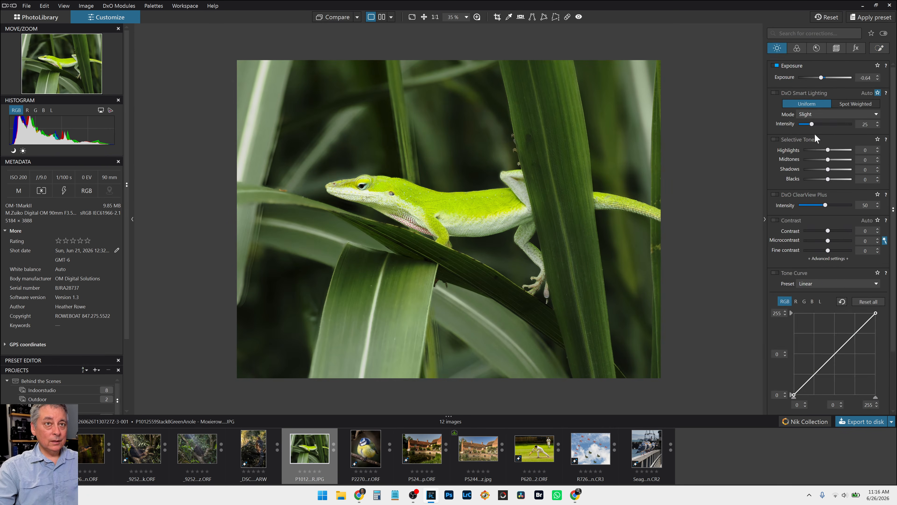
left_click(796, 48)
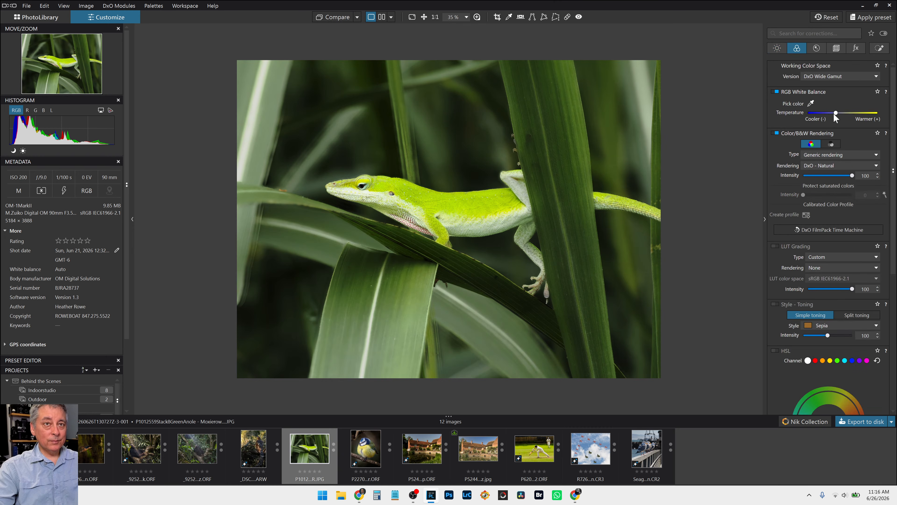
left_click_drag(837, 113, 839, 113)
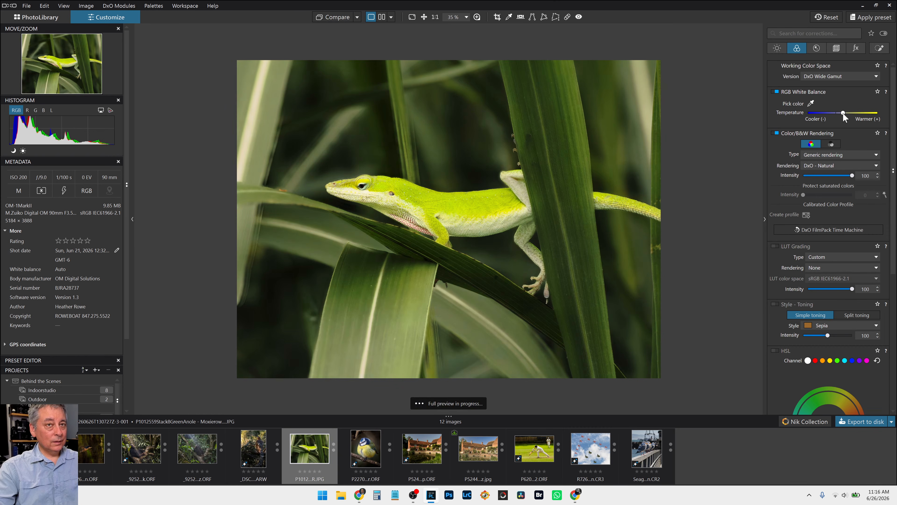
- Try a cooler RGB white balance temperature on the whole anole photo and reset it
left_click_drag(845, 112, 829, 113)
double_click(829, 113)
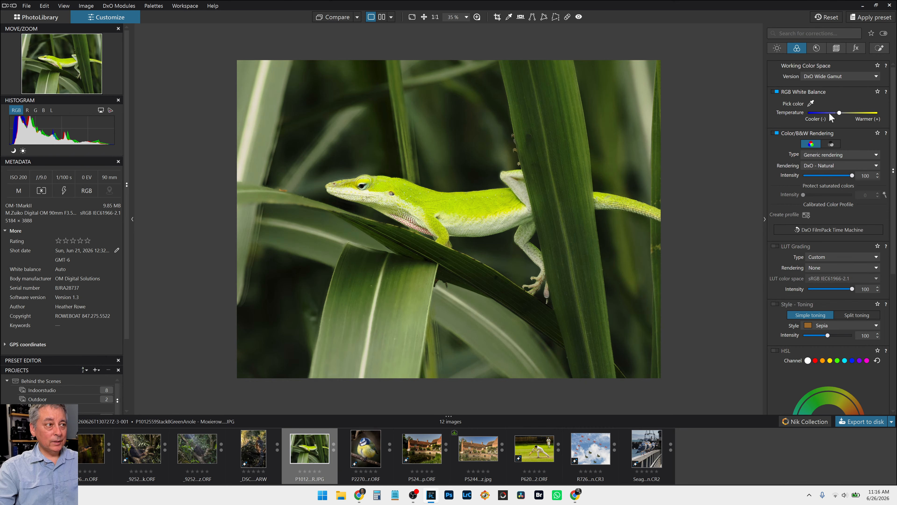
- Create a third mask with a large control point on the anole's body, and invert it to cover the surroundings
left_click(880, 48)
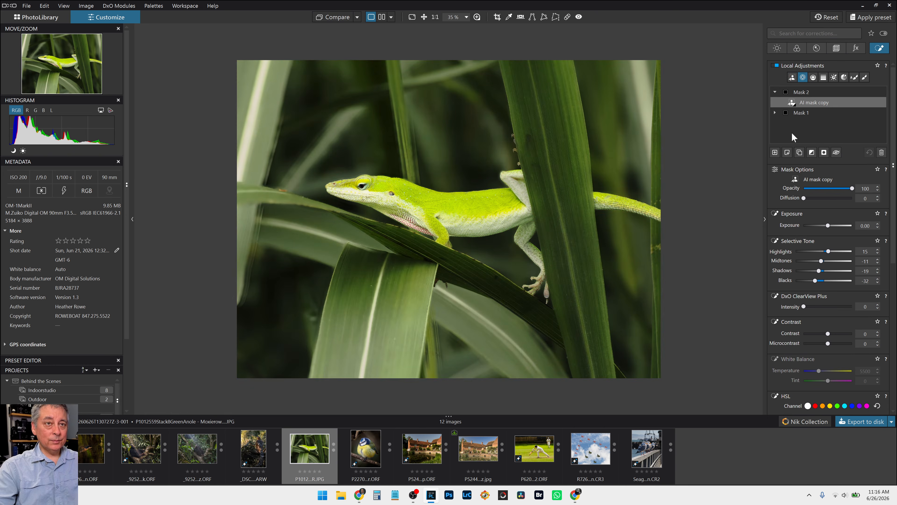
left_click(776, 152)
left_click(415, 207)
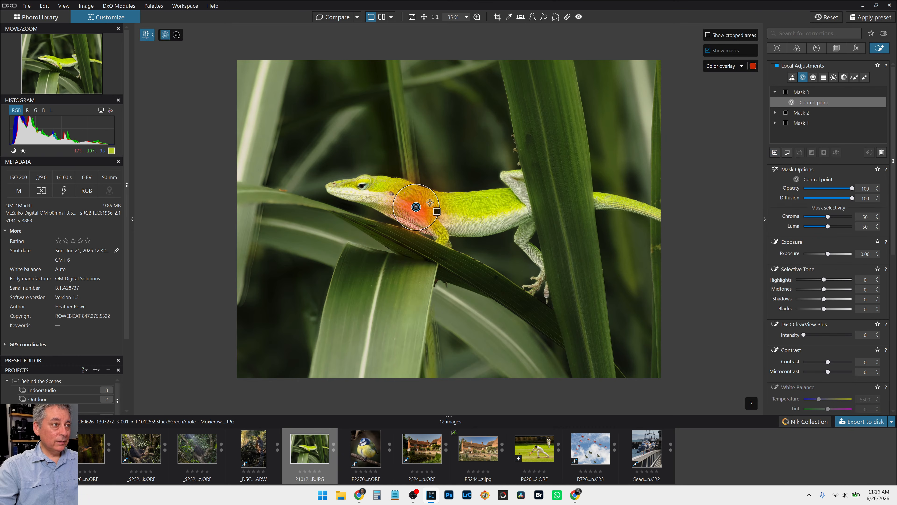
left_click_drag(438, 197, 548, 151)
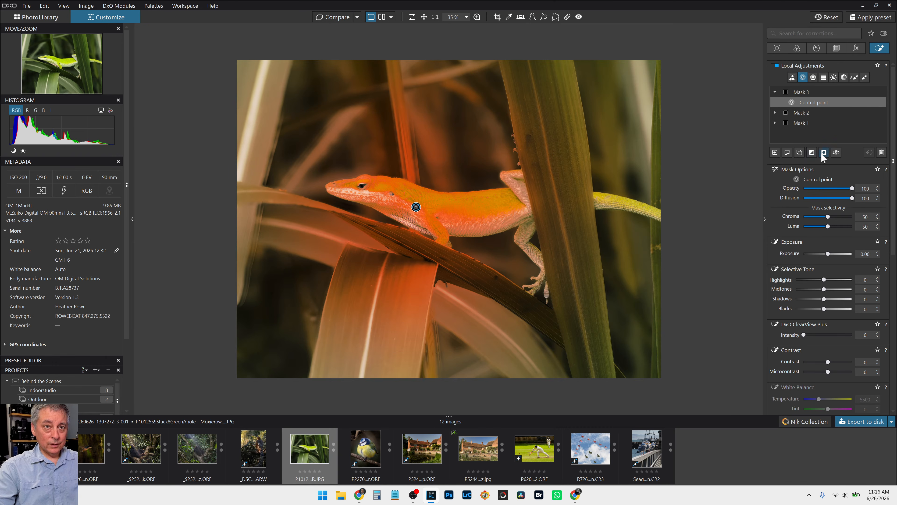
left_click(812, 153)
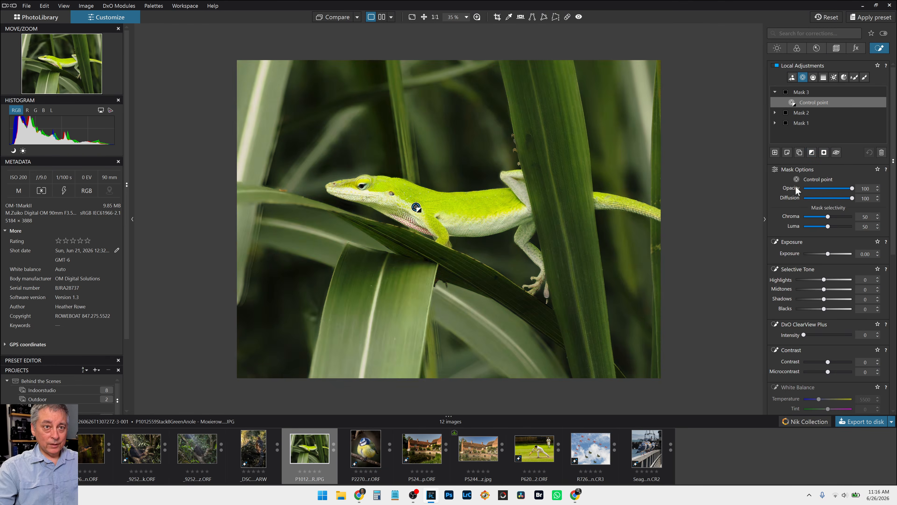
- Set the inverted control point's chroma and luma selectivity to 0, and its selective tone to midtones -8, shadows -31 and blacks -57
left_click(803, 217)
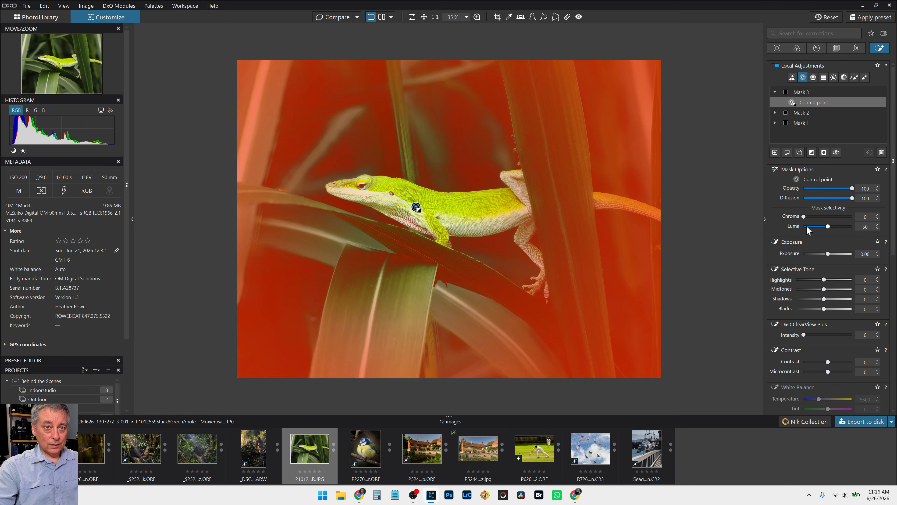
left_click(804, 226)
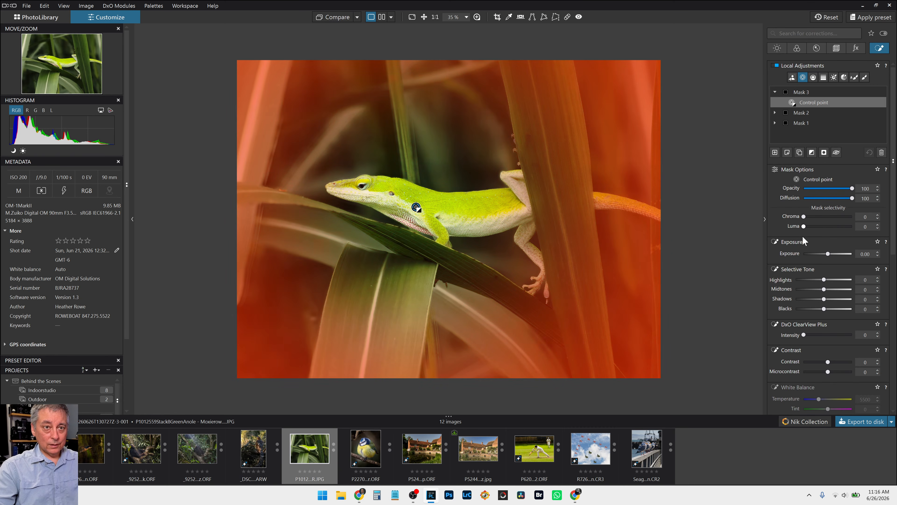
left_click(808, 308)
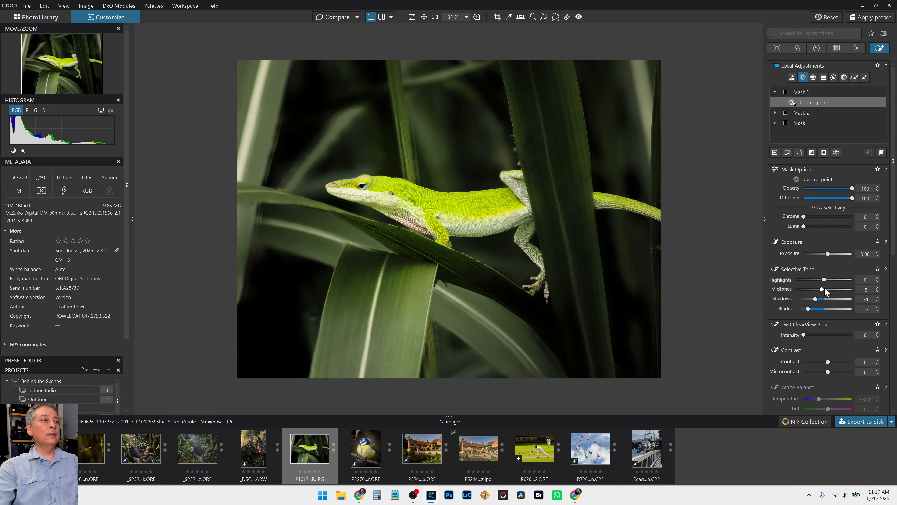
- In the anole's AI mask, set shadows to -6 and blacks to -17, and shift the HSL hue slightly toward yellow
left_click(805, 123)
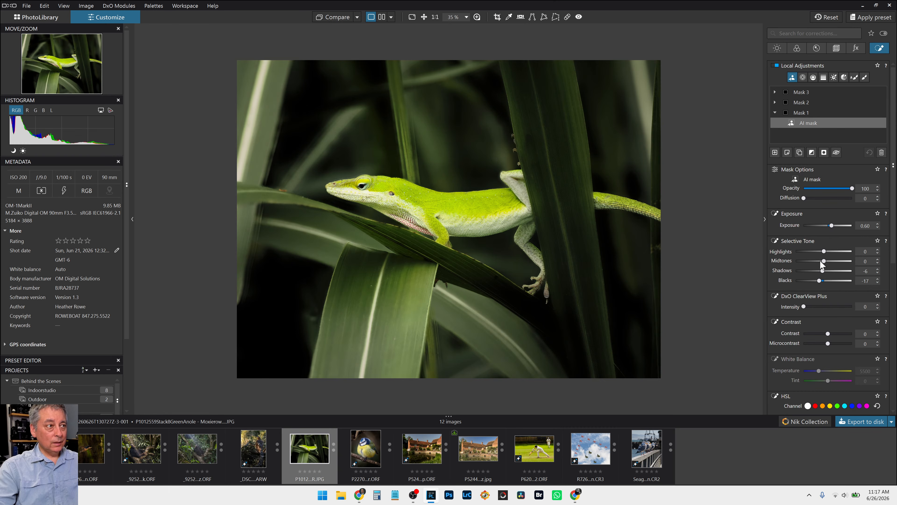
scroll(831, 306, "down", 5)
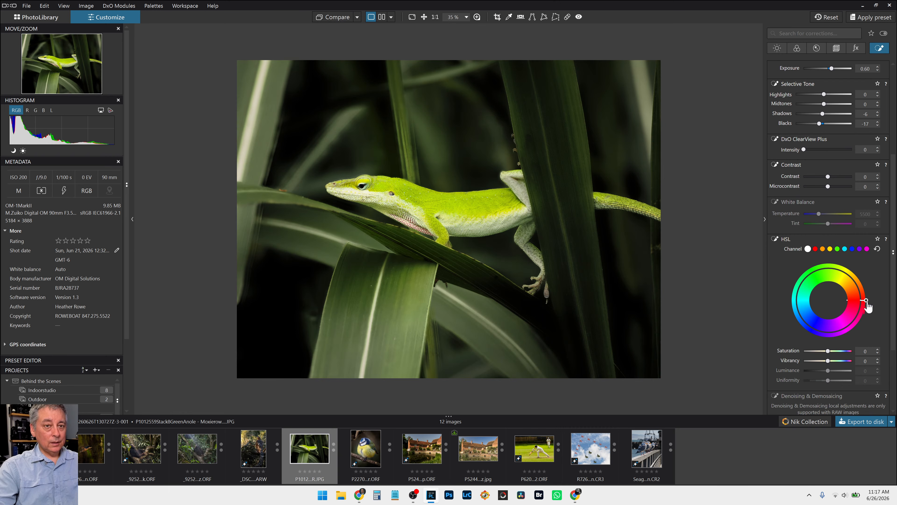
mouse_move(866, 300)
left_mouse_down()
mouse_move(866, 308)
mouse_move(862, 288)
left_mouse_up()
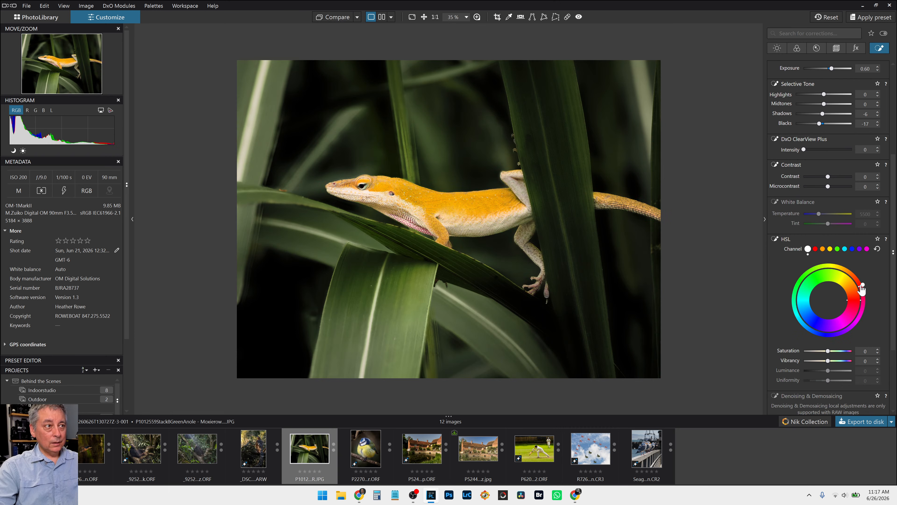
left_click_drag(862, 288, 869, 300)
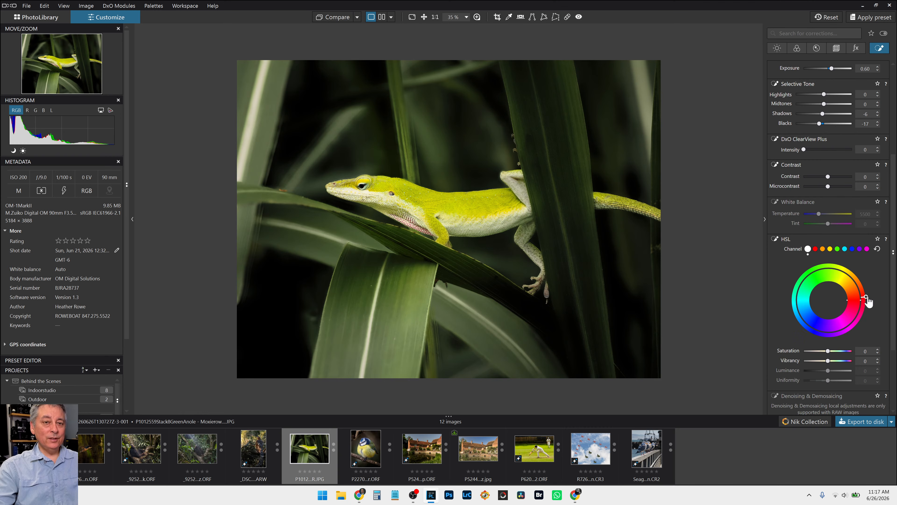
mouse_move(869, 302)
left_mouse_down()
mouse_move(846, 270)
mouse_move(793, 290)
mouse_move(811, 330)
mouse_move(866, 302)
left_mouse_up()
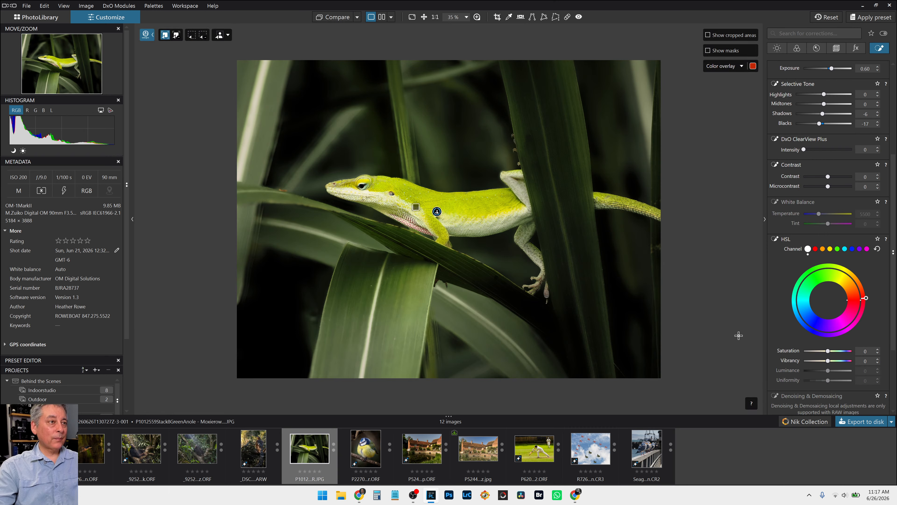
- Shift the HSL hue of the inverted AI background mask slightly toward a cooler green
scroll(811, 142, "up", 5)
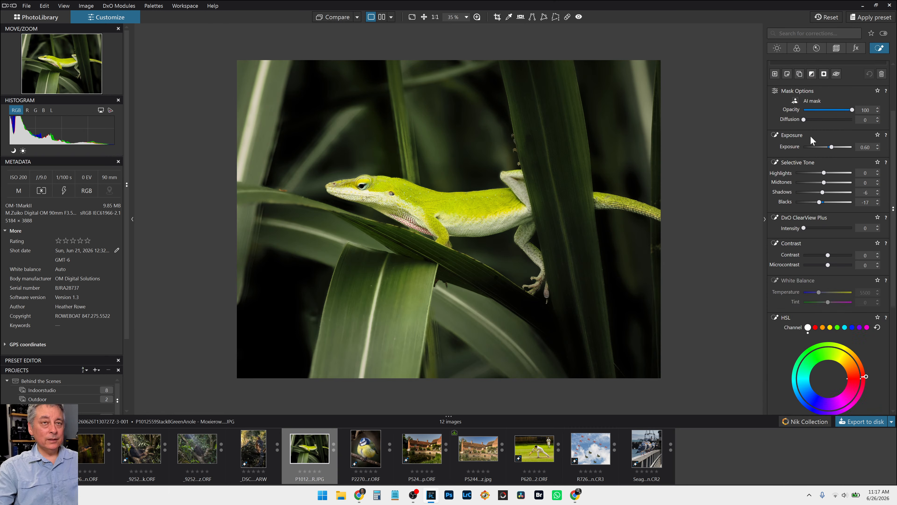
left_click(808, 123)
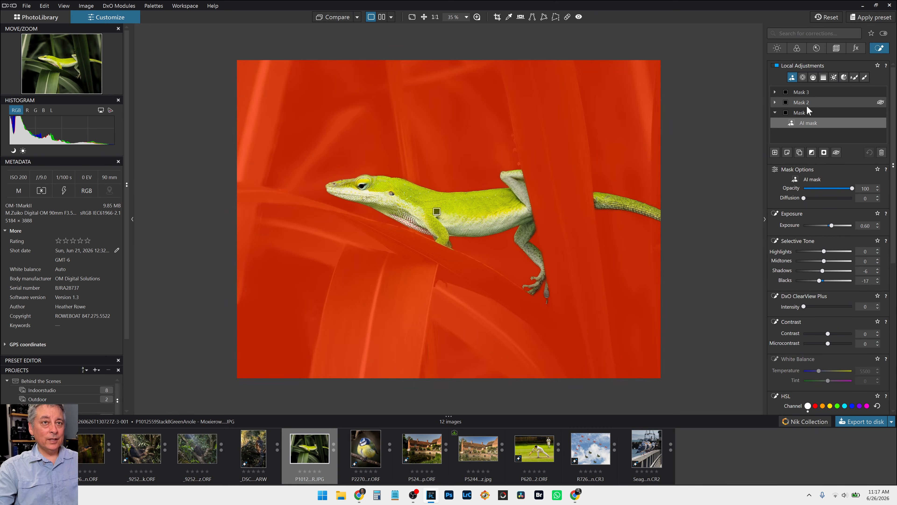
left_click(807, 105)
left_click(807, 112)
scroll(789, 278, "down", 4)
scroll(789, 281, "down", 3)
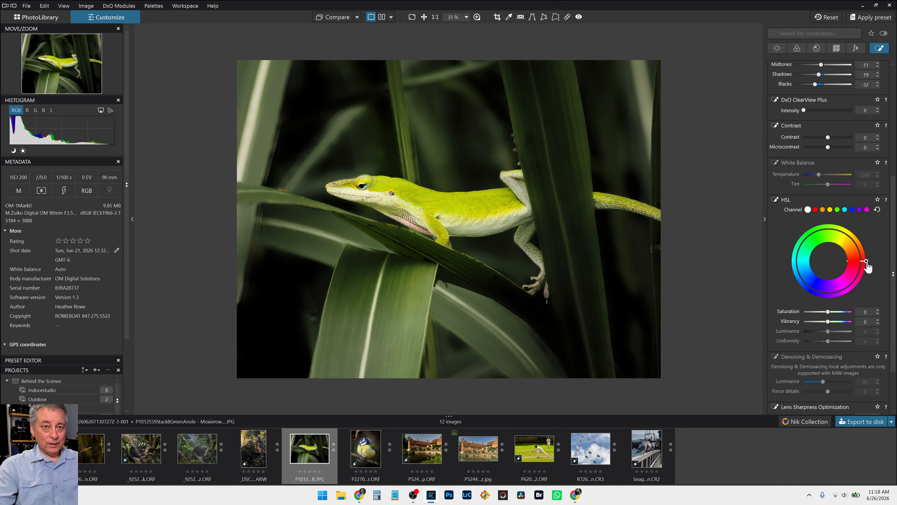
mouse_move(866, 265)
left_mouse_down()
mouse_move(850, 289)
mouse_move(864, 269)
left_mouse_up()
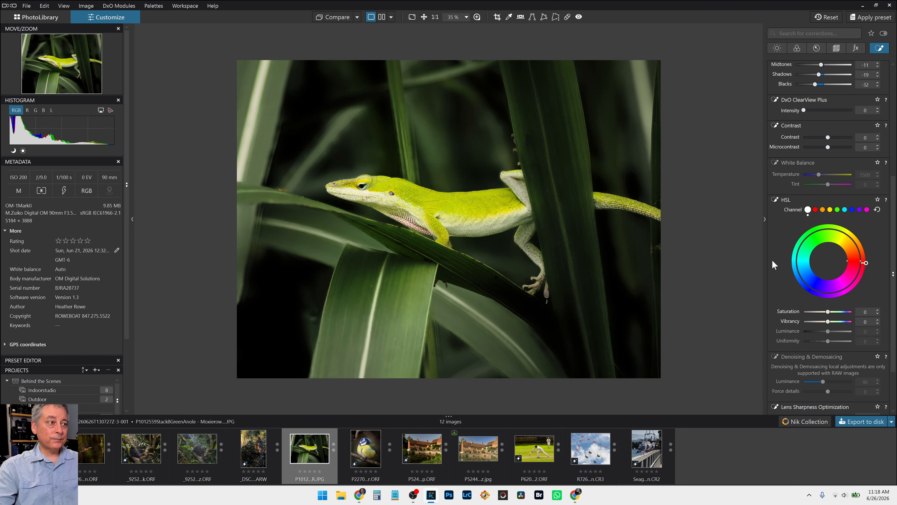
scroll(436, 212, "up", 1)
scroll(433, 208, "down", 1)
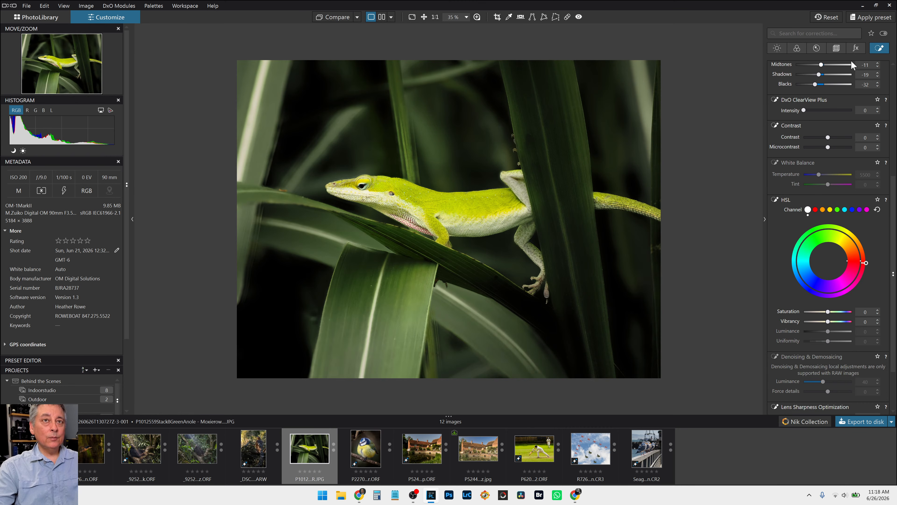
- Create a fourth mask with a control point on the lower leaf, setting highlights 53, midtones 20 and ClearView Plus intensity 57
scroll(800, 178, "up", 5)
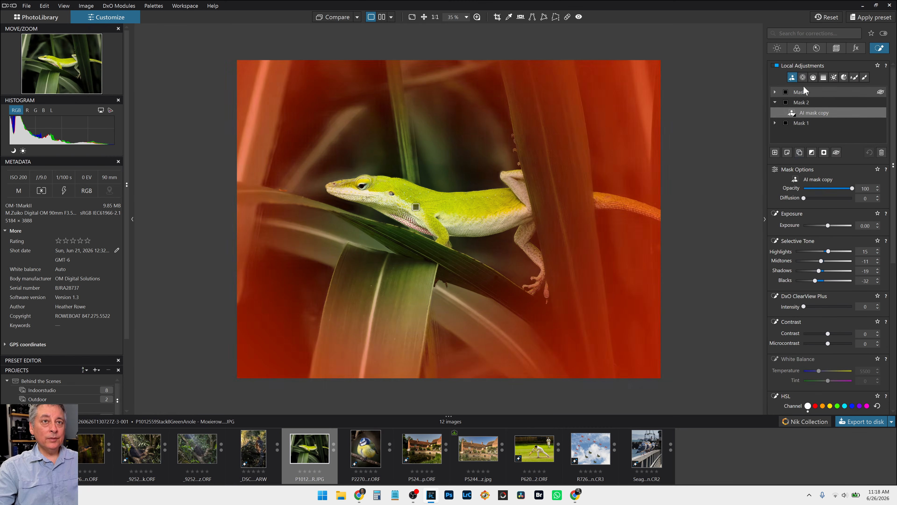
left_click(802, 77)
left_click(775, 152)
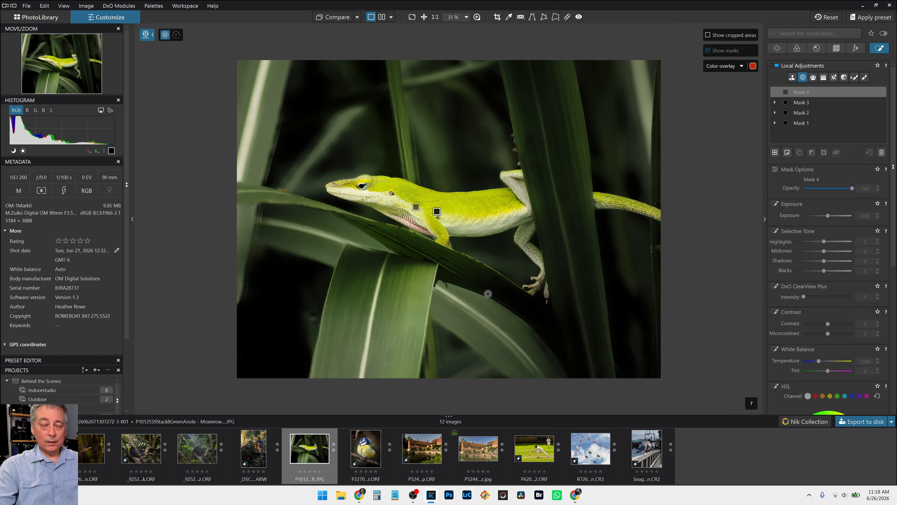
left_click(412, 318)
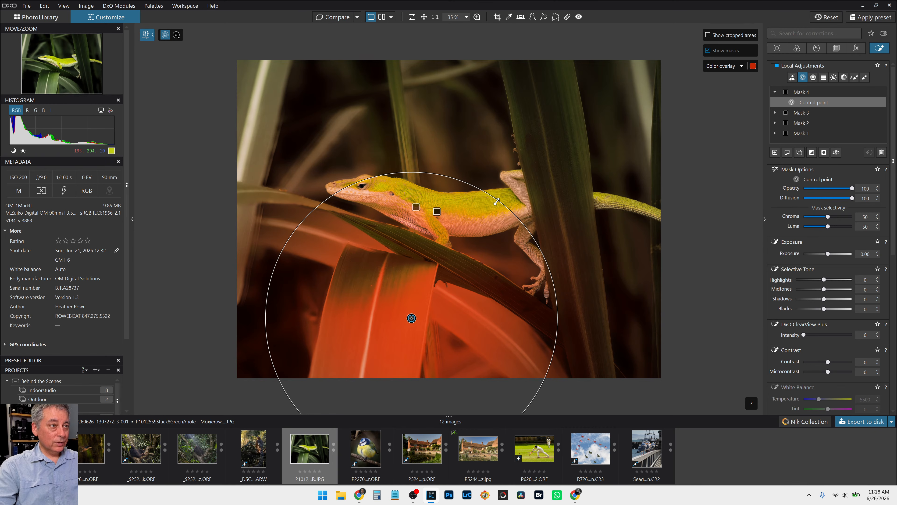
left_click_drag(496, 202, 465, 245)
left_click_drag(823, 279, 839, 279)
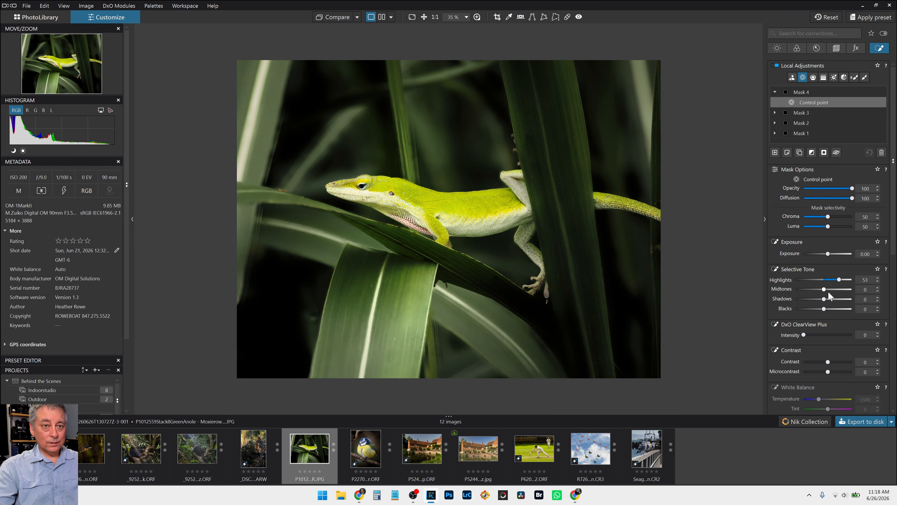
left_click(830, 334)
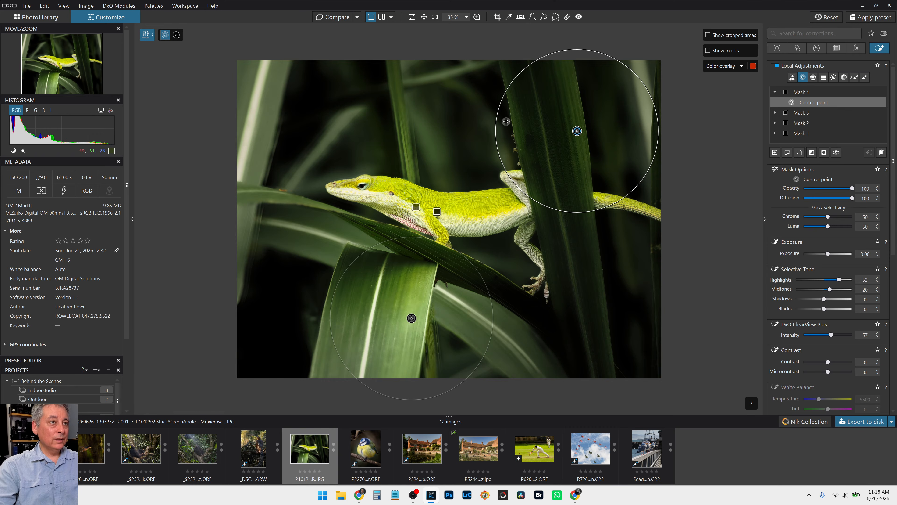
- Add a smaller second control point on the dark upper leaf to the fourth mask, and set the mask's shadows to -2
left_click_drag(501, 100, 560, 113)
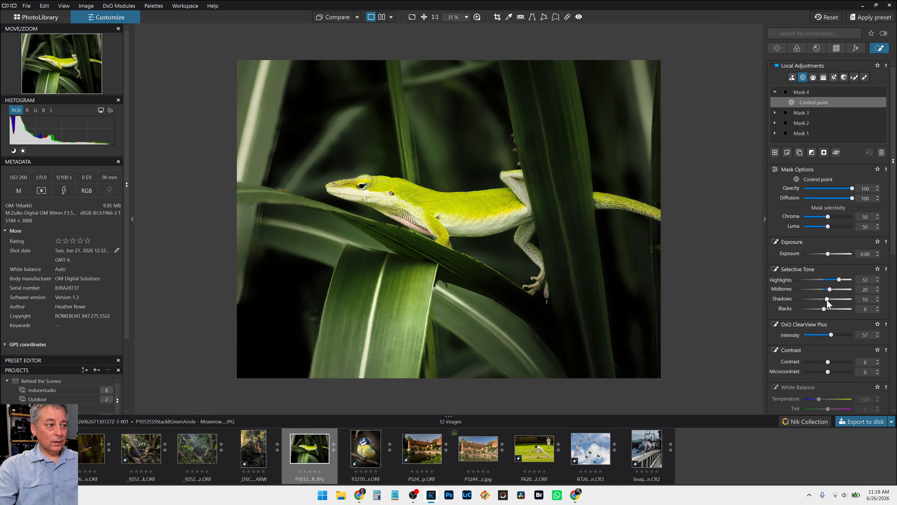
left_click_drag(826, 299, 823, 299)
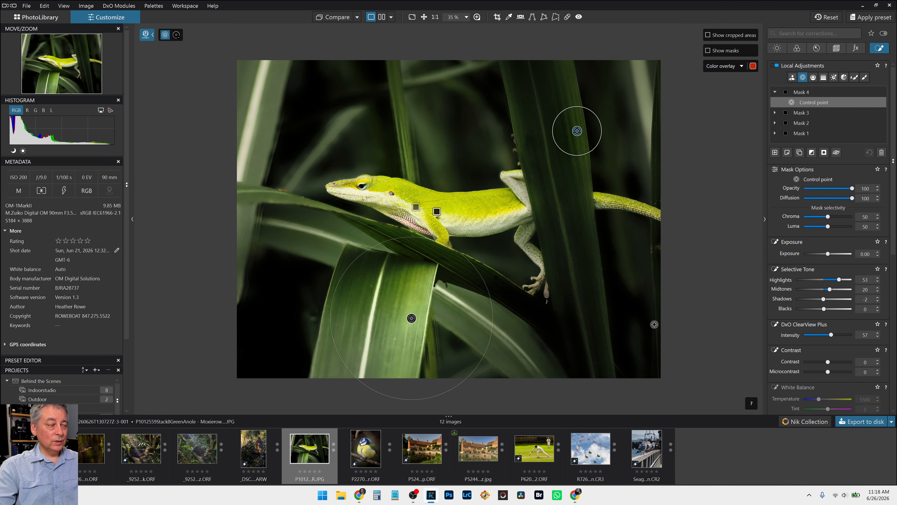
scroll(407, 247, "up", 2)
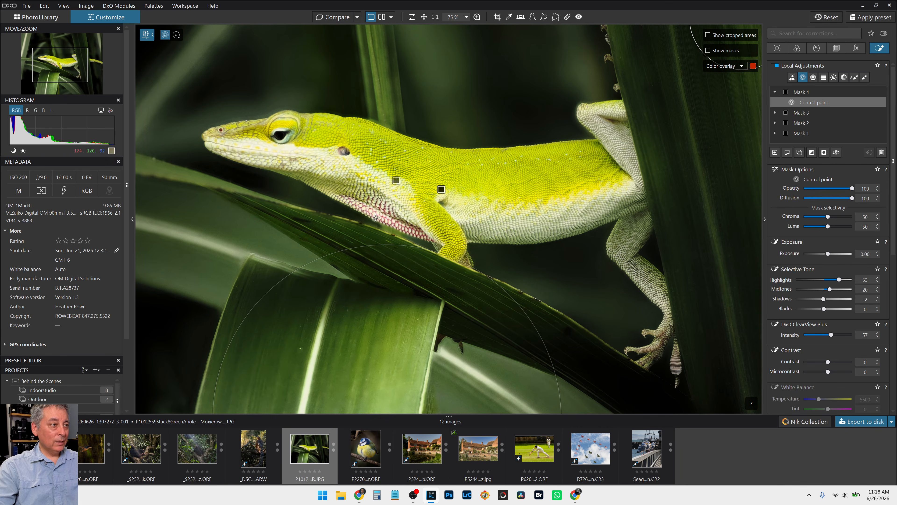
scroll(594, 275, "down", 3)
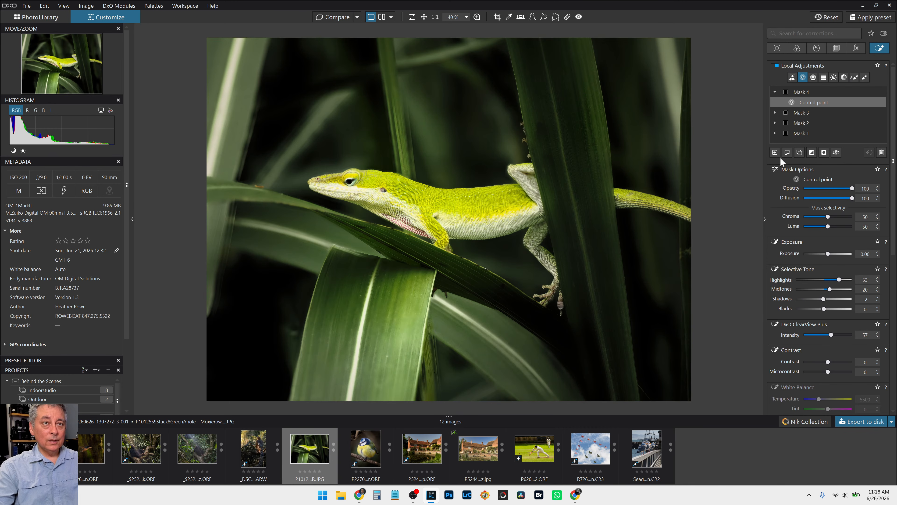
- Create a fifth mask with two overlapping control points along the dark upper leaf, setting highlights 45, midtones 25 and shadows 18
left_click(774, 152)
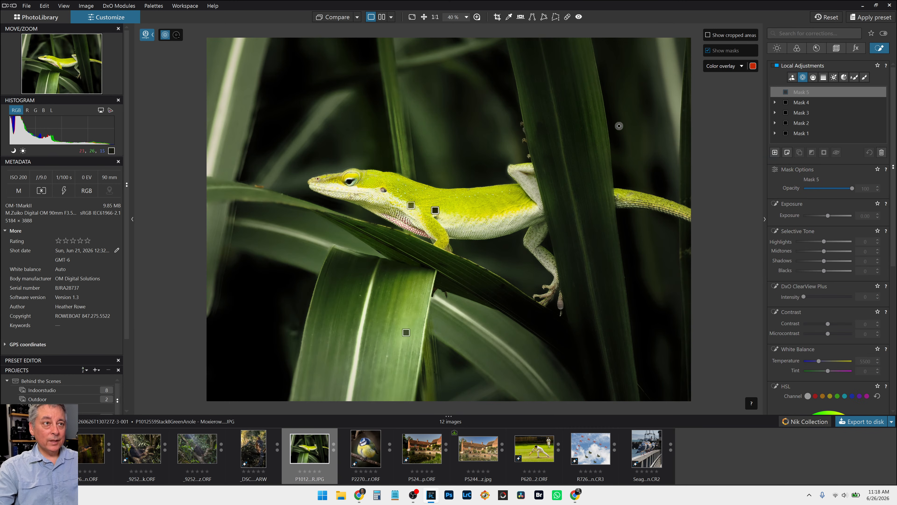
left_click(597, 120)
left_click_drag(595, 156, 595, 180)
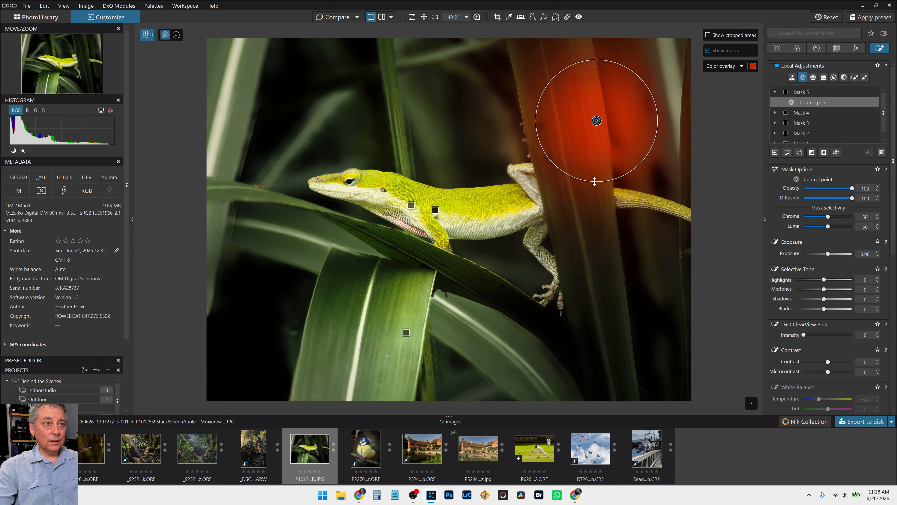
left_click(836, 280)
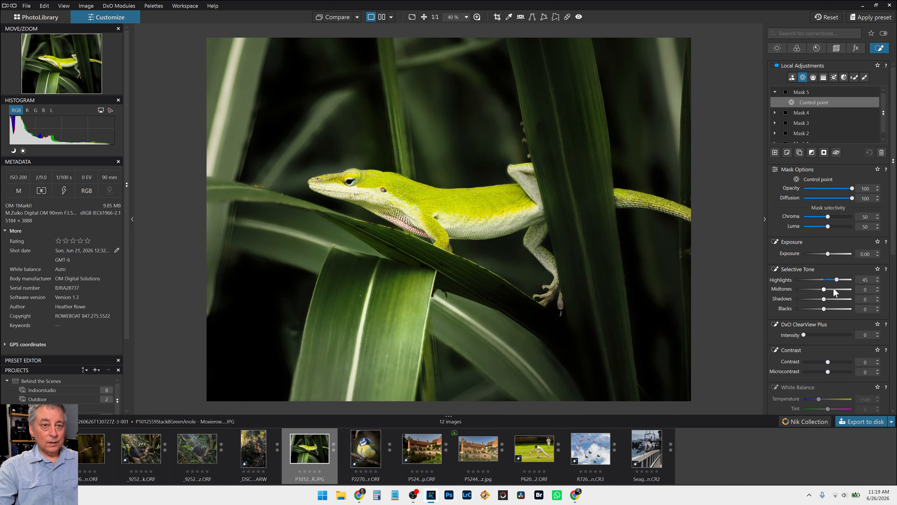
left_click(831, 289)
left_click(830, 298)
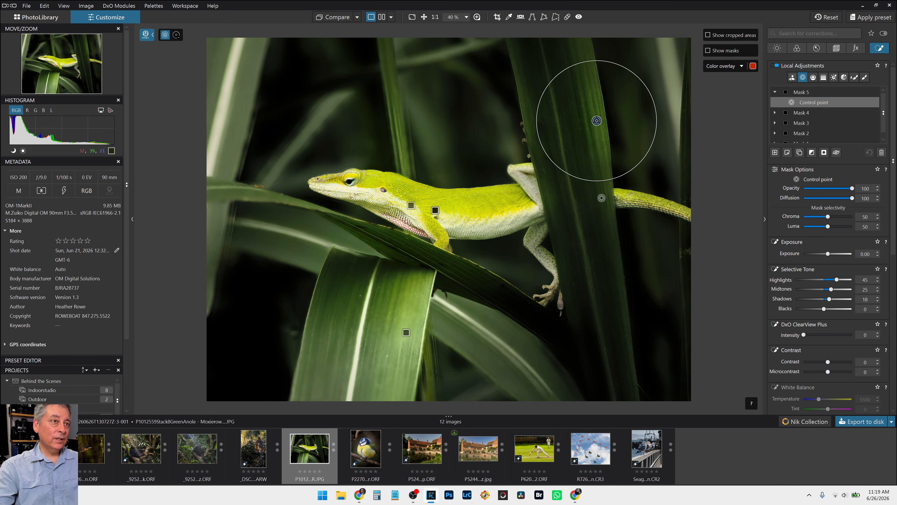
left_click_drag(599, 180, 599, 202)
left_click(606, 193)
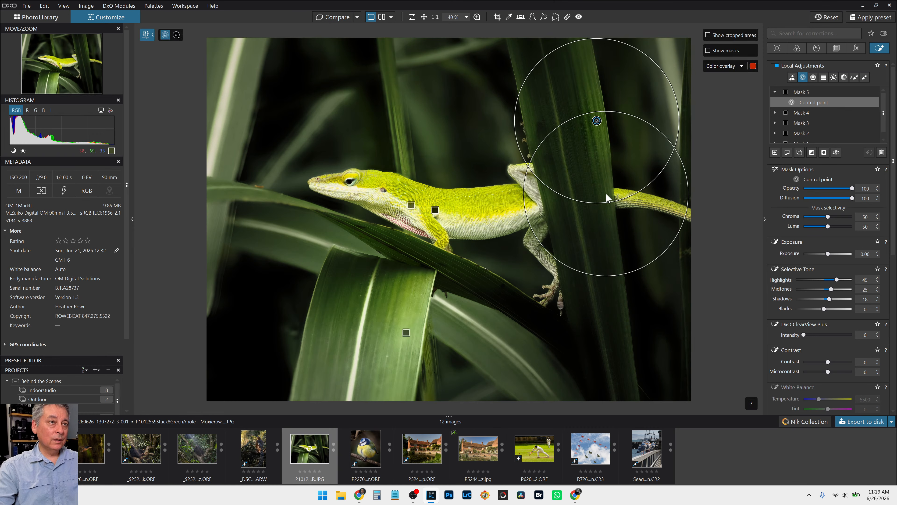
- Create a sixth mask with a control point on the blurred leaf in the photo's upper-left corner, setting blacks -31, shadows -21 and slightly lower midtones
scroll(597, 316, "down", 5)
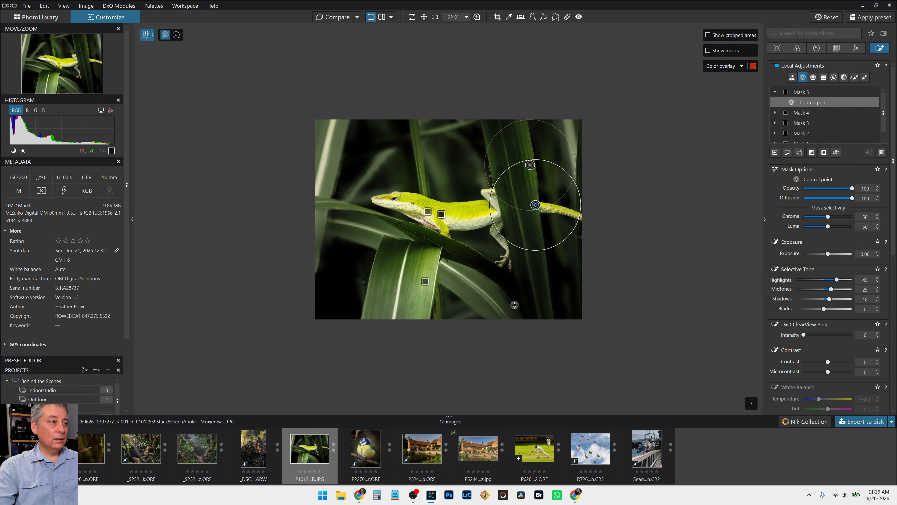
left_click(457, 280)
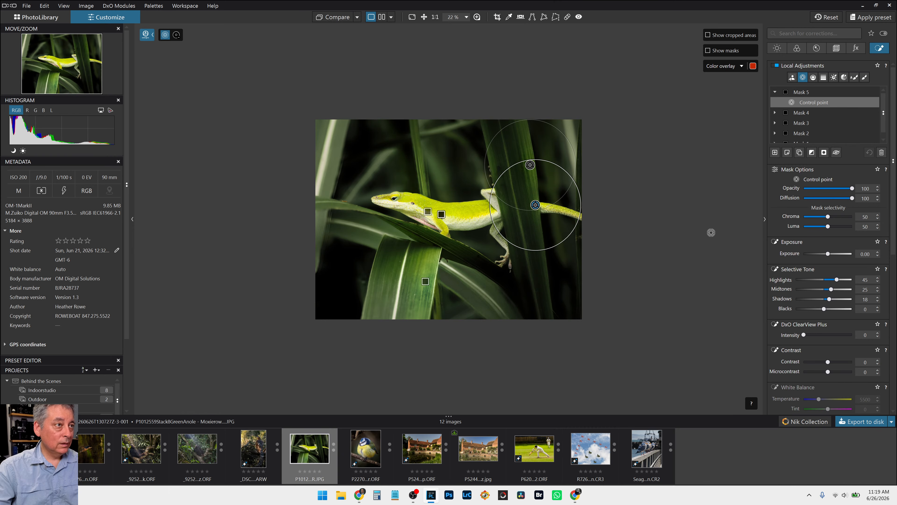
left_click(775, 152)
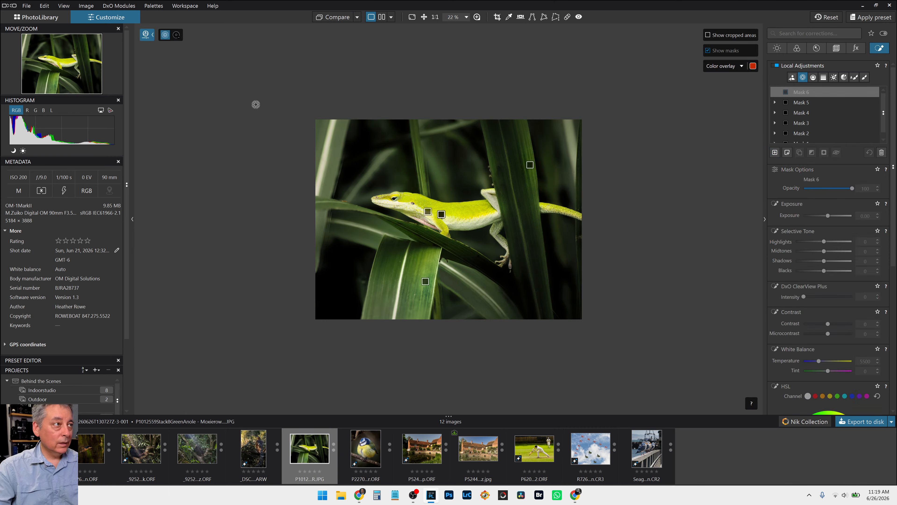
left_click(328, 153)
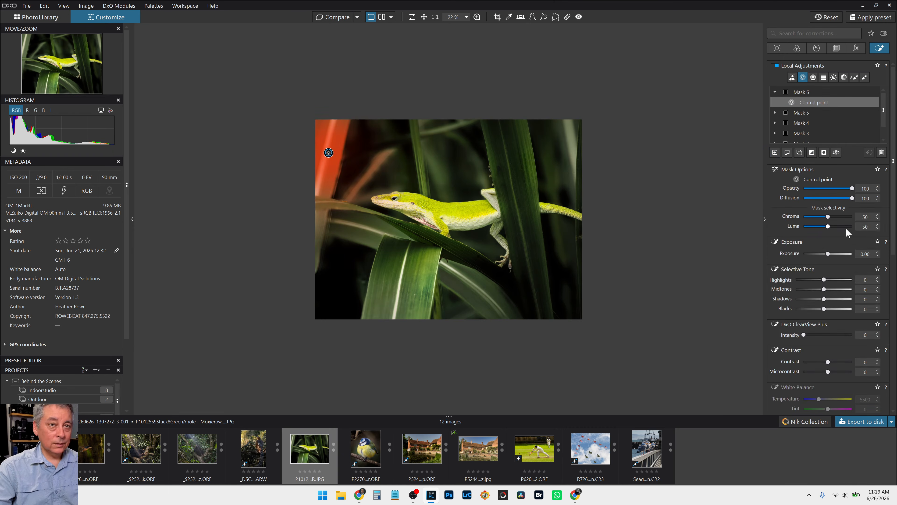
left_click(815, 307)
left_click(818, 300)
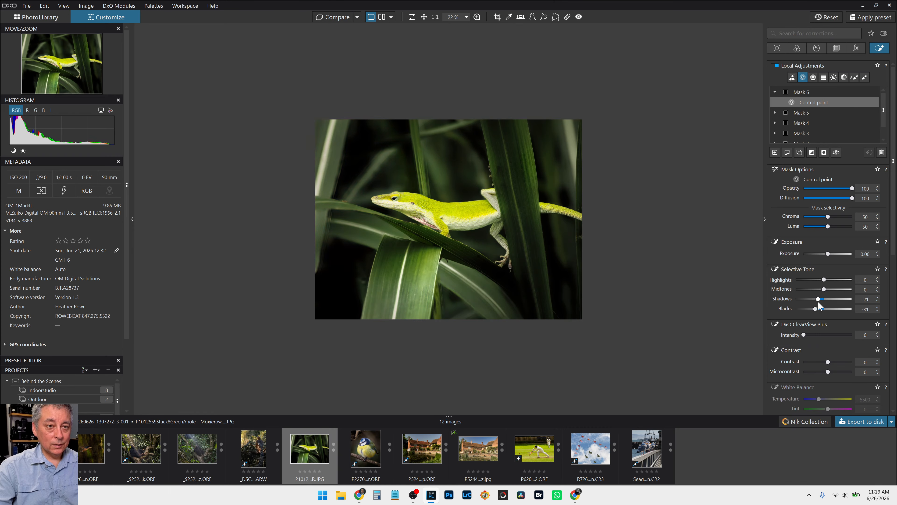
left_click(819, 291)
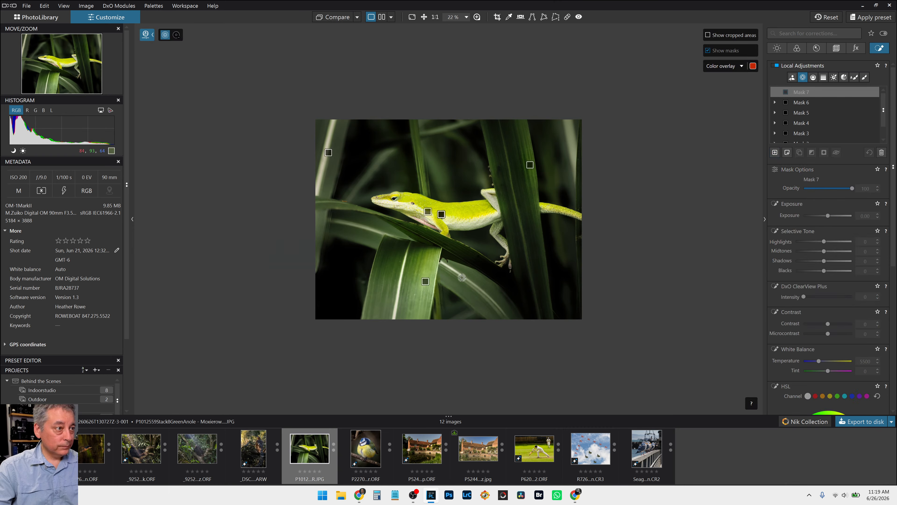
- Place a seventh mask's control point on the leaf behind the bright lower leaf, setting highlights 35, midtones 17 and ClearView Plus intensity 58
left_click(448, 275)
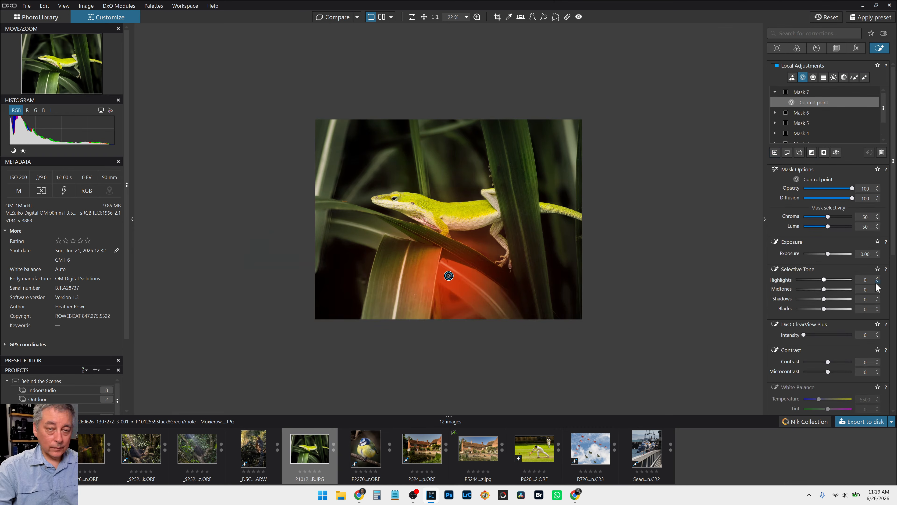
left_click(834, 280)
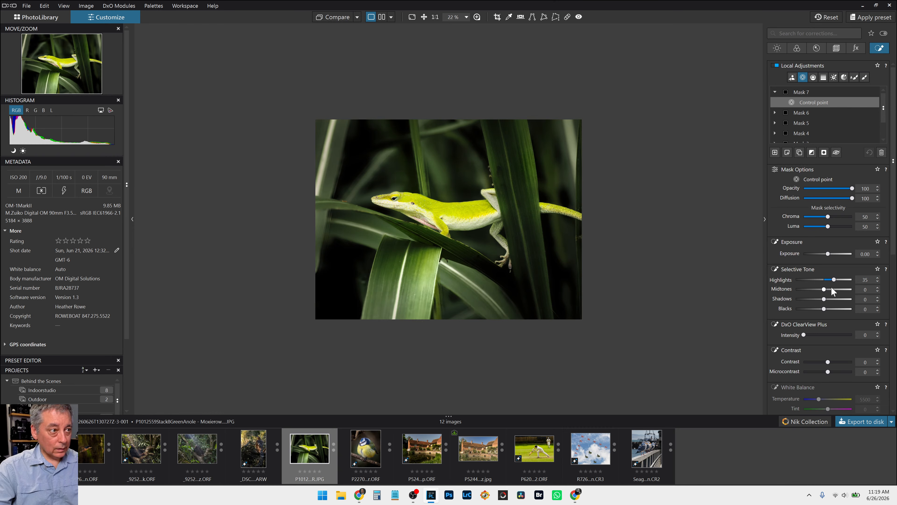
left_click(832, 335)
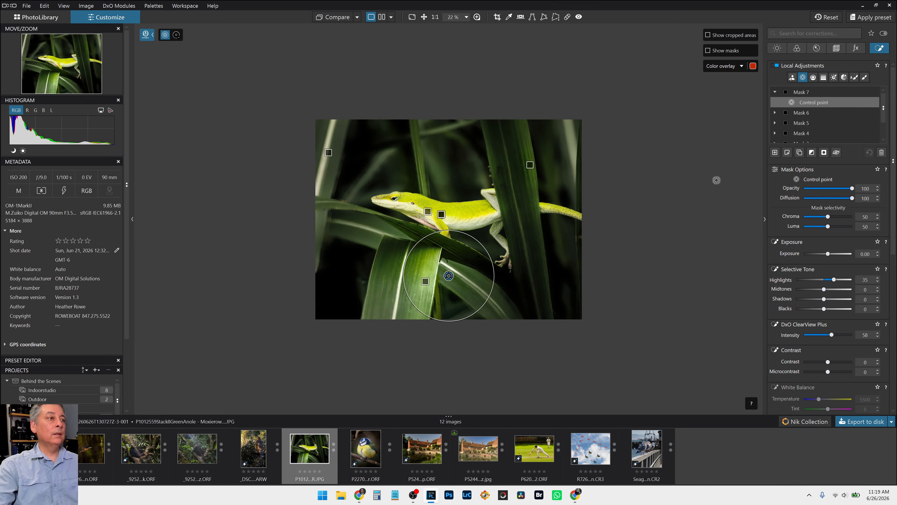
left_click_drag(828, 291, 828, 290)
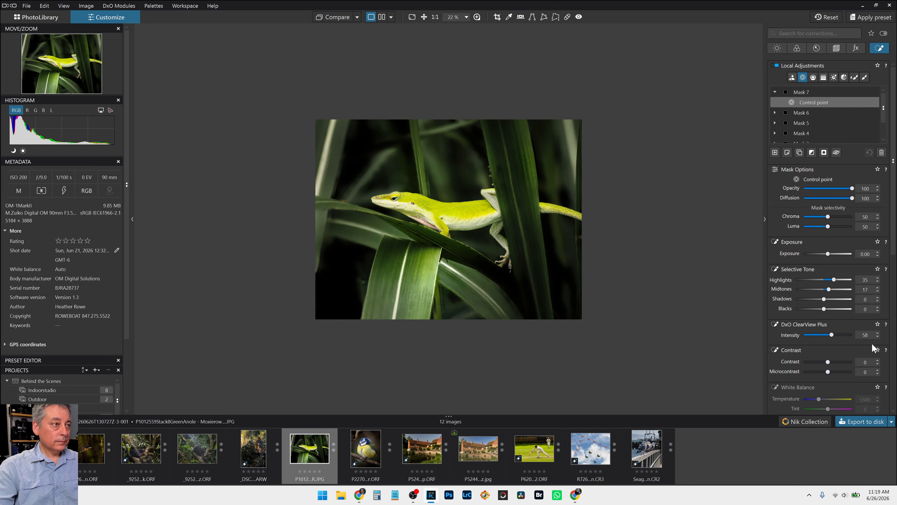
- Create an eighth mask with a control point on the anole's pink throat, and set the HSL red channel's saturation to 88
scroll(644, 251, "up", 1)
scroll(644, 251, "up", 2)
left_click(775, 152)
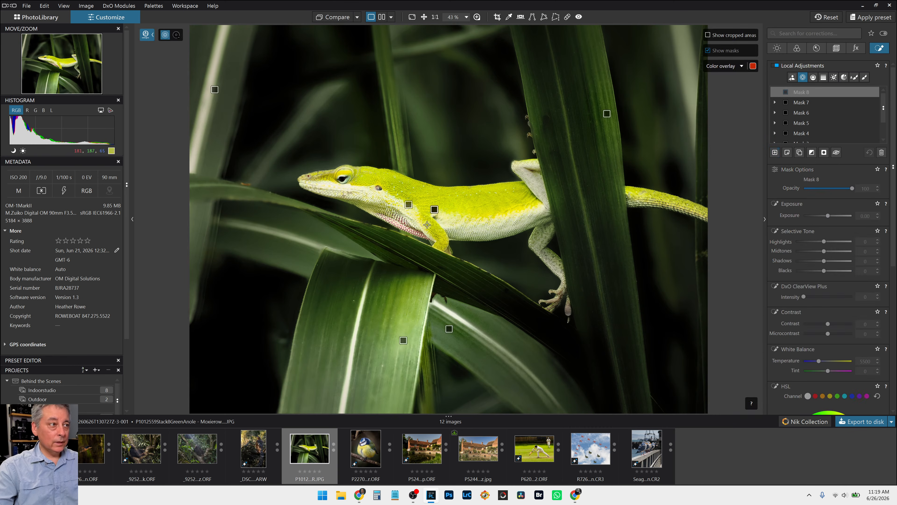
scroll(385, 223, "up", 1)
scroll(385, 223, "up", 2)
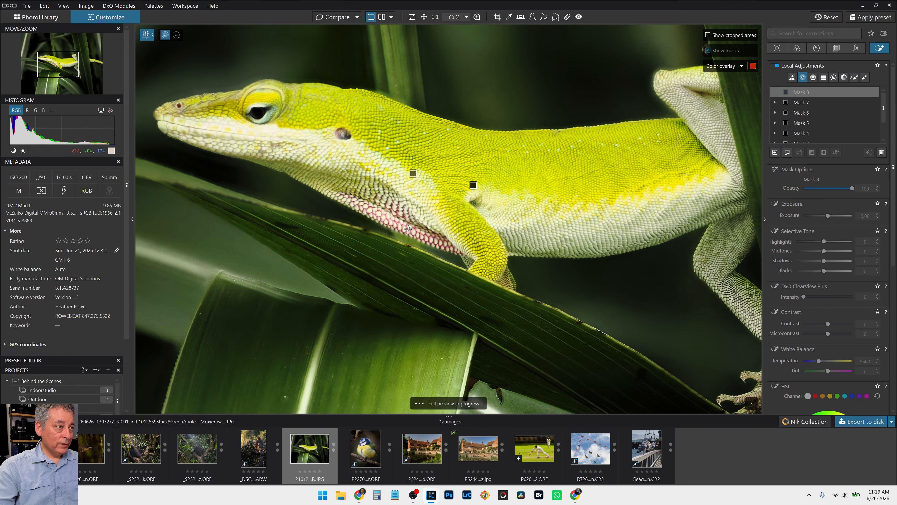
left_click(403, 228)
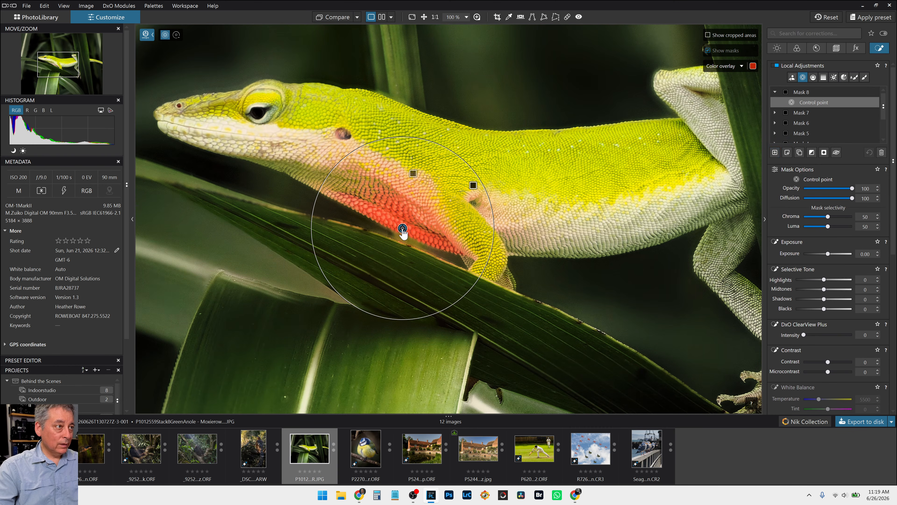
scroll(808, 302, "down", 6)
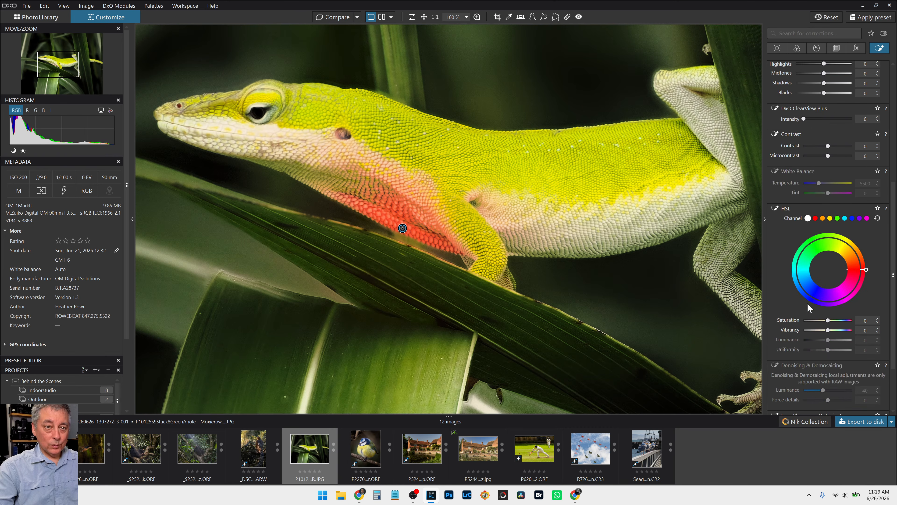
left_click(815, 219)
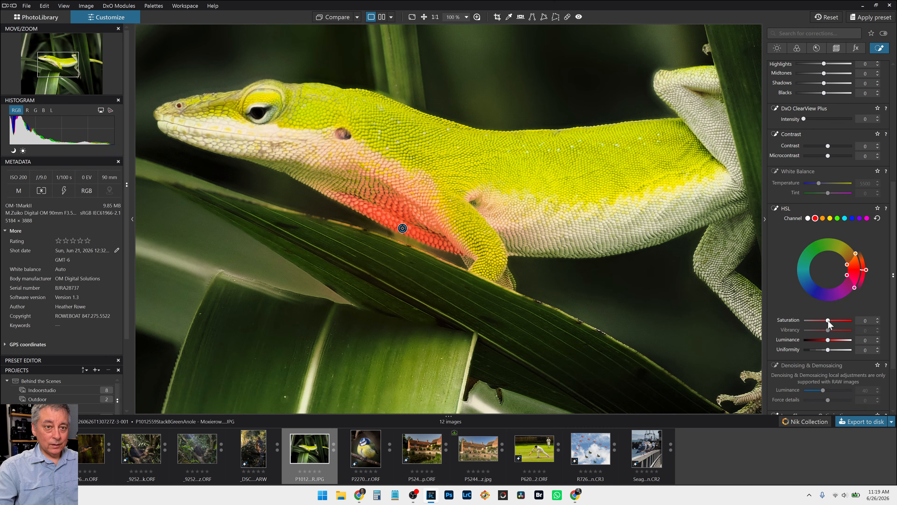
left_click_drag(828, 321, 846, 323)
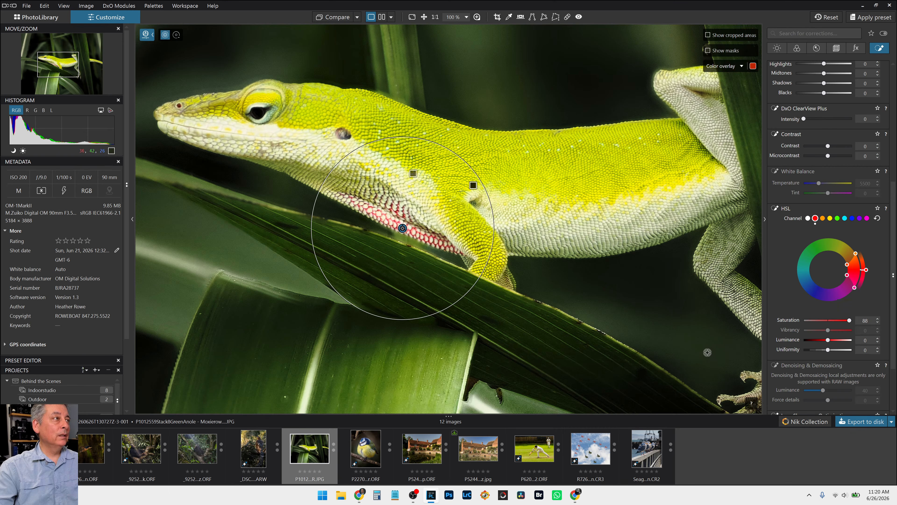
- Create a ninth mask with a small control point on the anole's eye, setting midtones 46, shadows 100, ClearView Plus intensity 17 and microcontrast 33
scroll(822, 285, "up", 5)
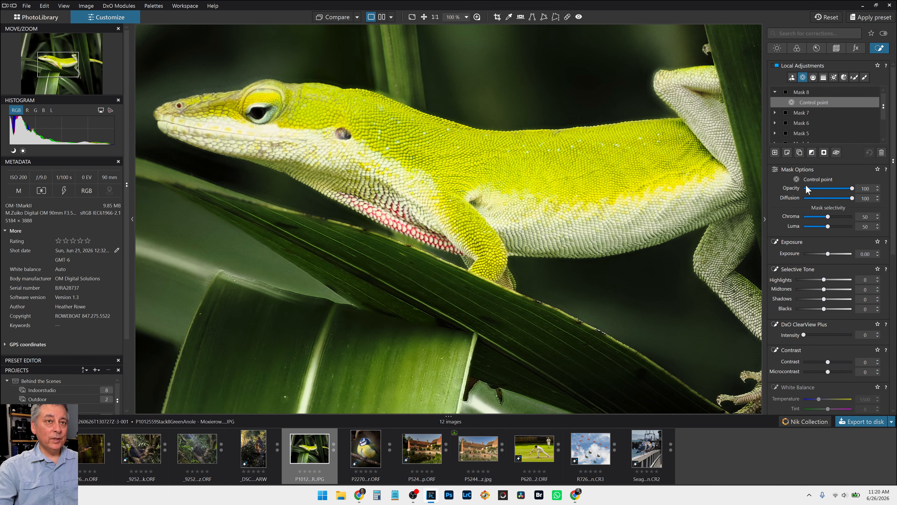
left_click(788, 153)
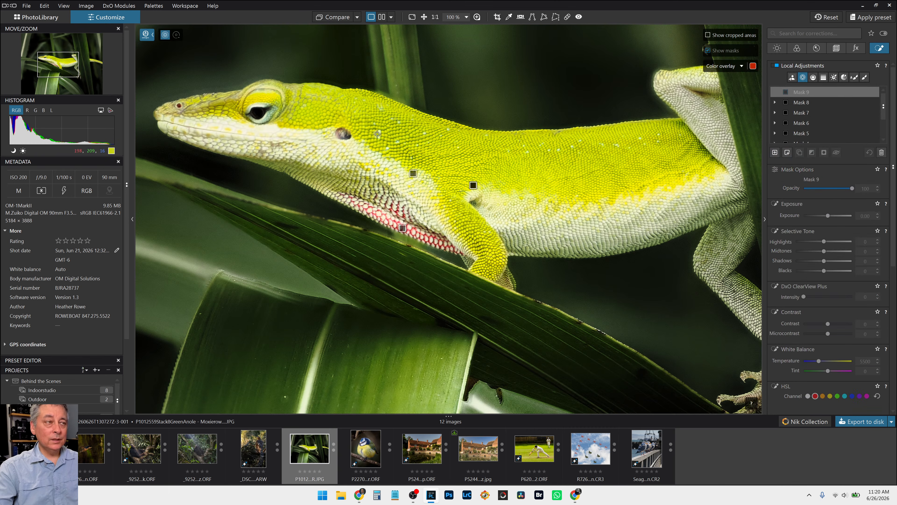
left_click(256, 117)
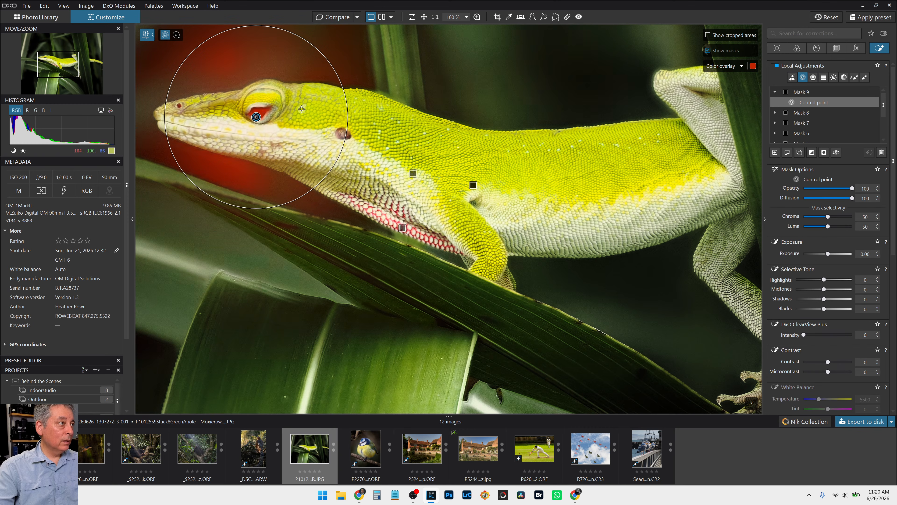
left_click_drag(323, 65, 271, 89)
left_click_drag(824, 299, 836, 303)
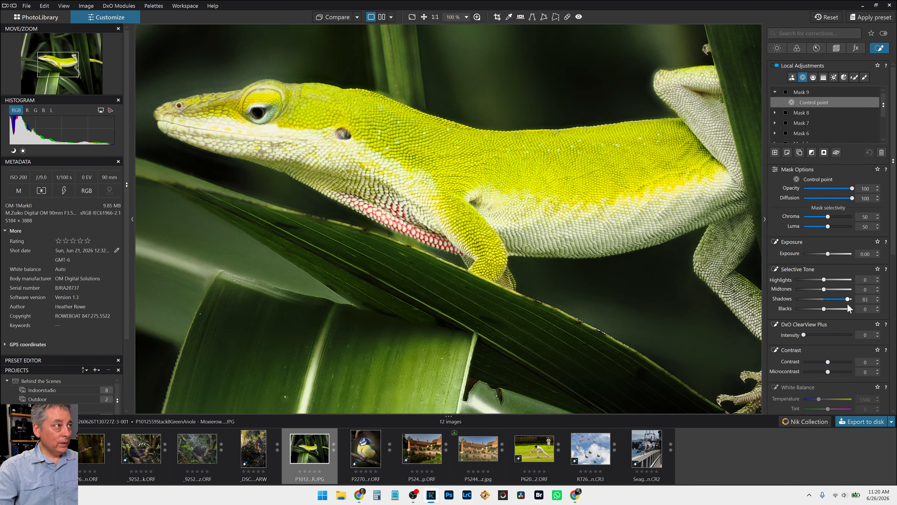
left_click_drag(848, 304, 849, 305)
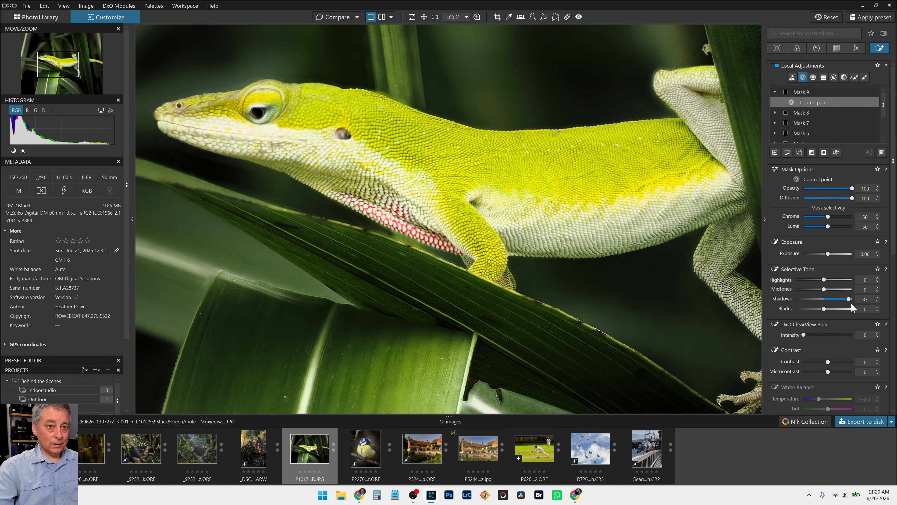
left_click_drag(826, 290, 836, 291)
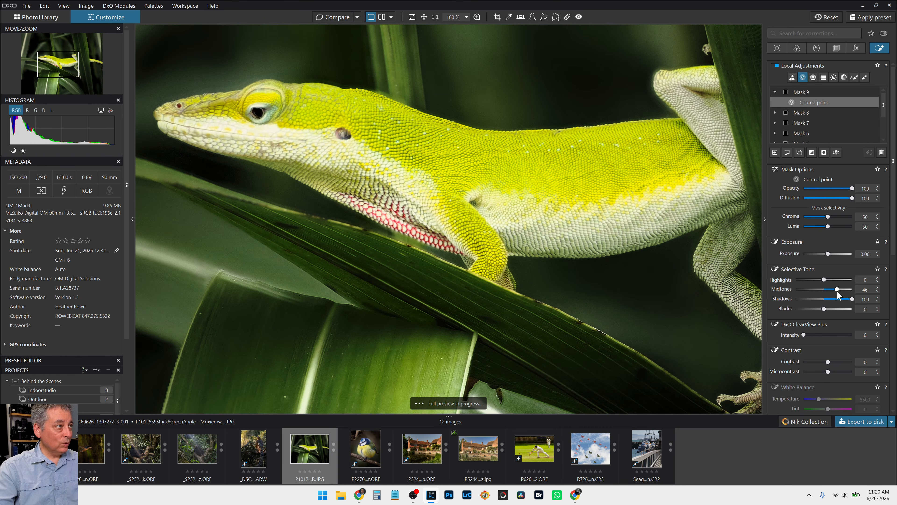
left_click(812, 335)
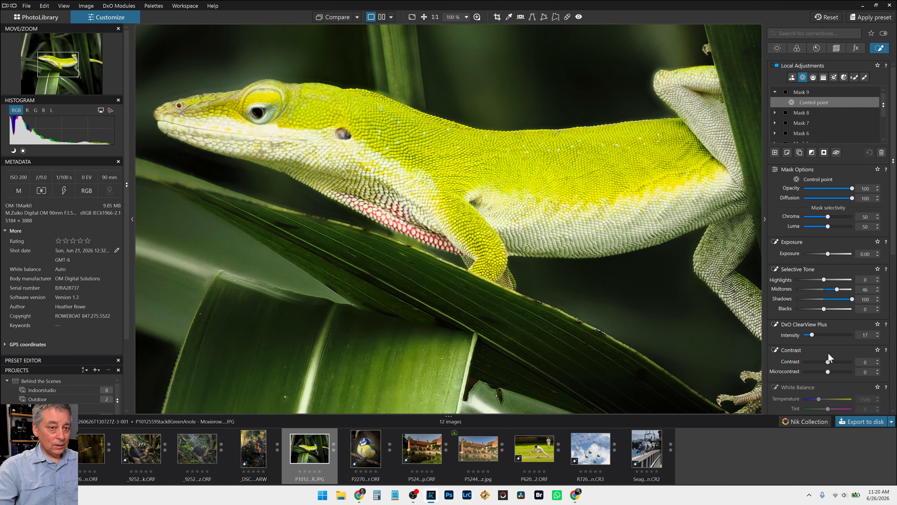
left_click_drag(828, 372, 836, 371)
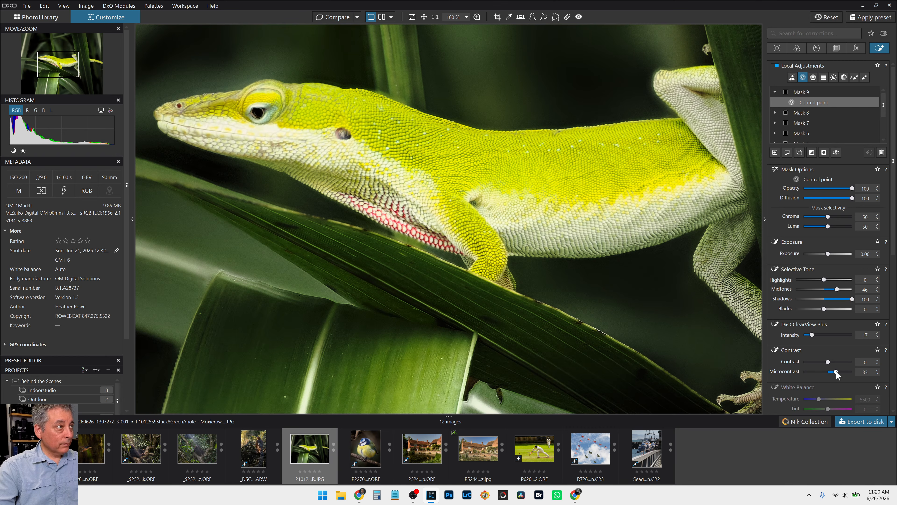
- Set the eye mask's HSL orange channel saturation to 73 and extend the channel's color range toward yellow
scroll(828, 343, "down", 5)
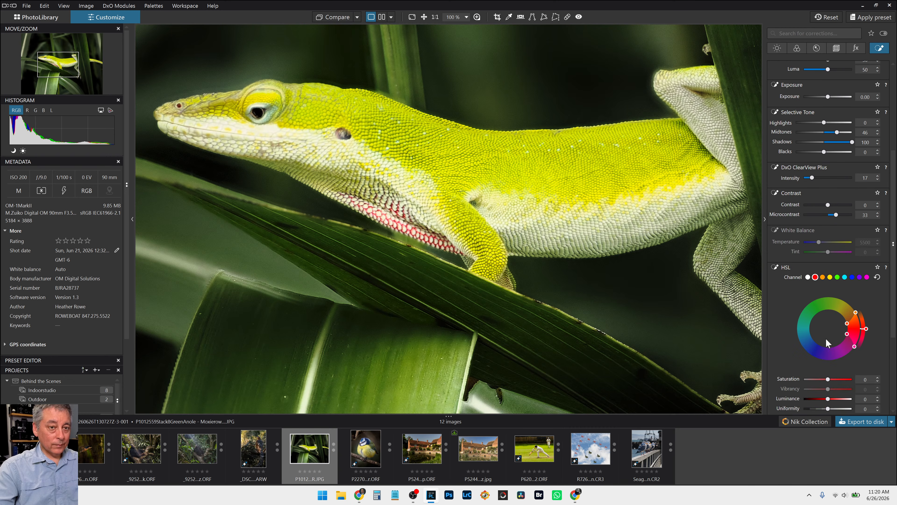
left_click(808, 277)
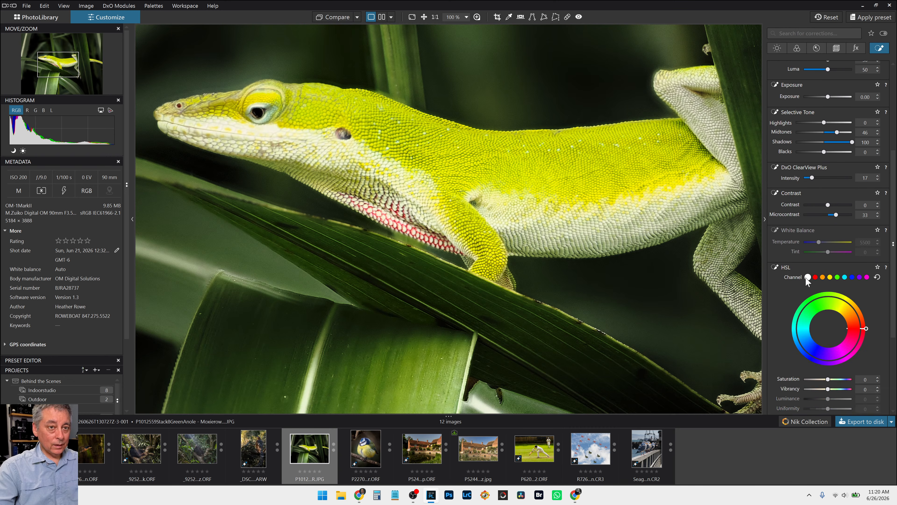
left_click(822, 277)
left_click_drag(828, 379, 845, 380)
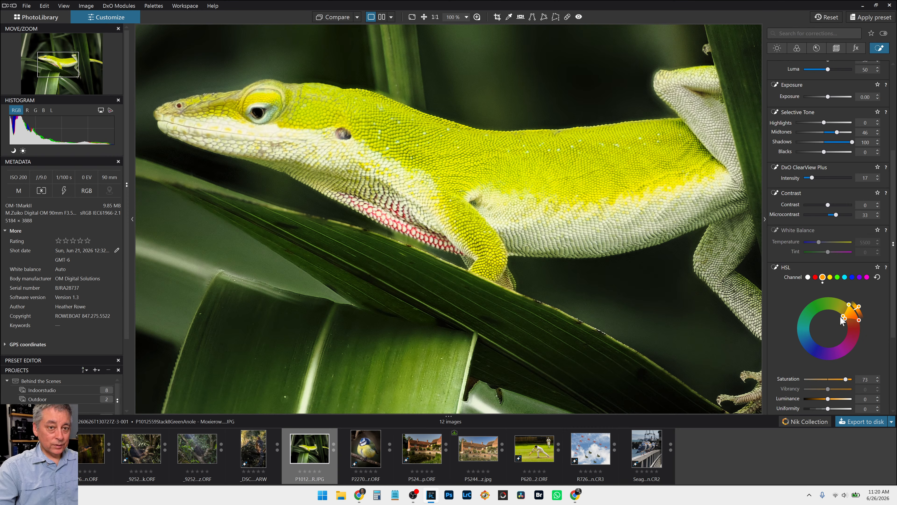
left_click_drag(840, 316, 834, 308)
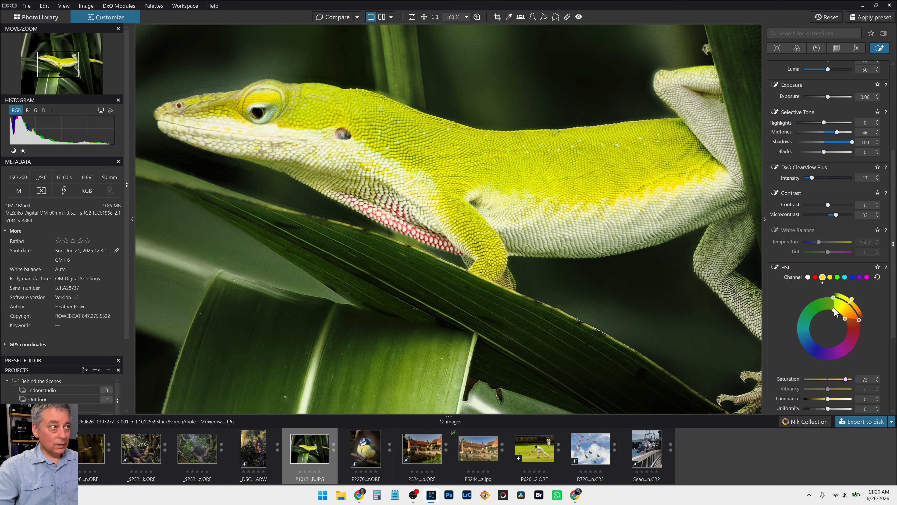
scroll(578, 354, "down", 1)
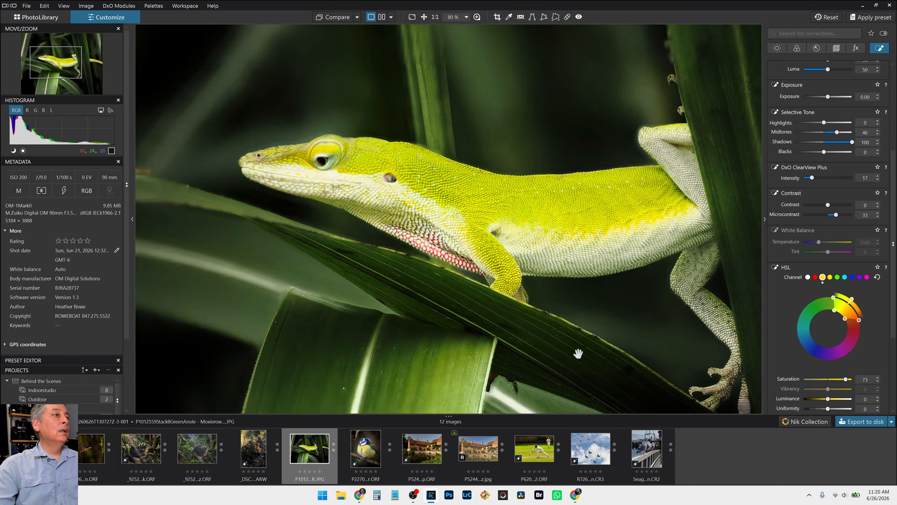
scroll(578, 353, "down", 4)
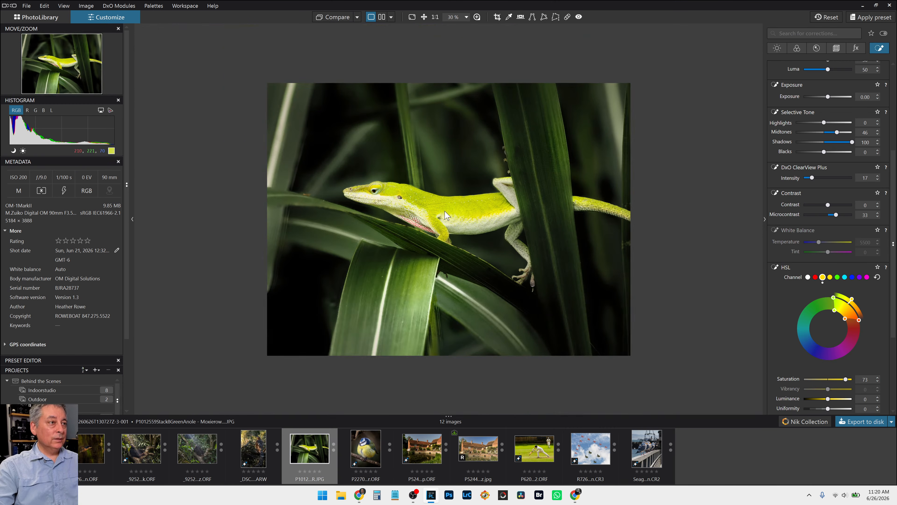
scroll(810, 249, "up", 4)
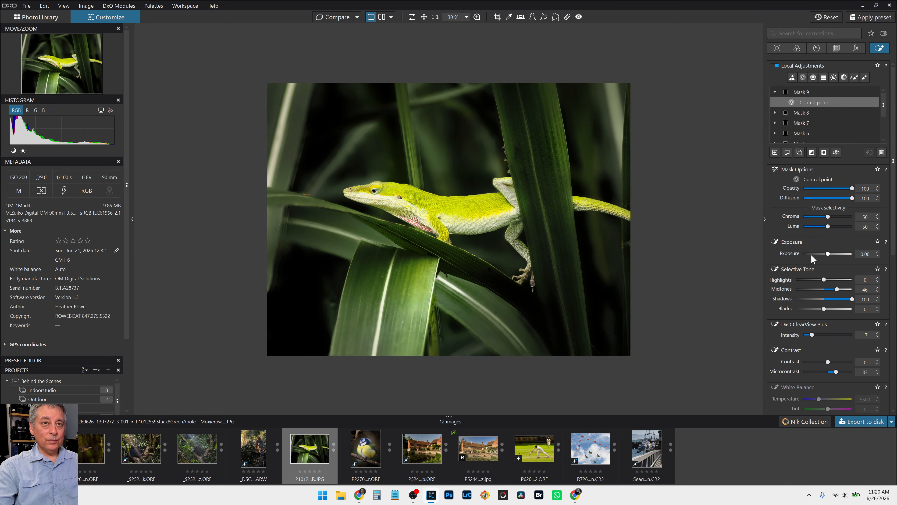
scroll(802, 279, "down", 2)
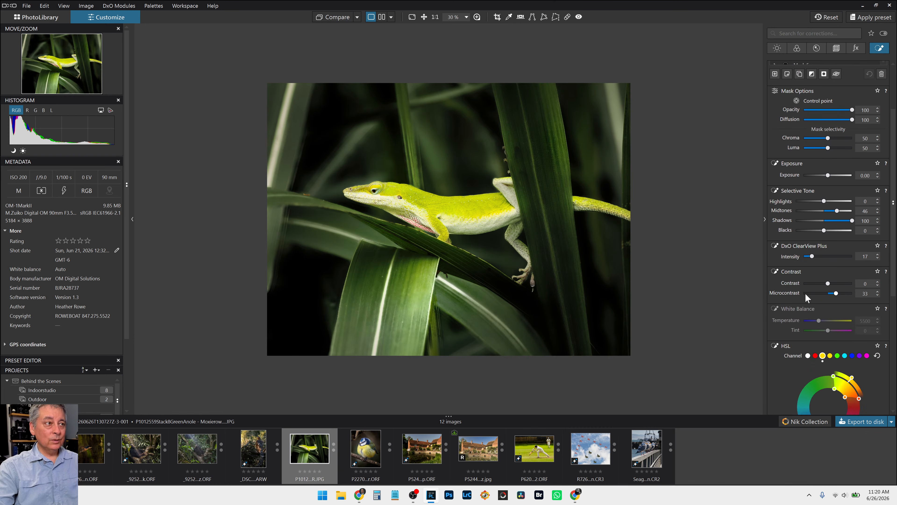
scroll(807, 298, "down", 1)
scroll(807, 247, "up", 3)
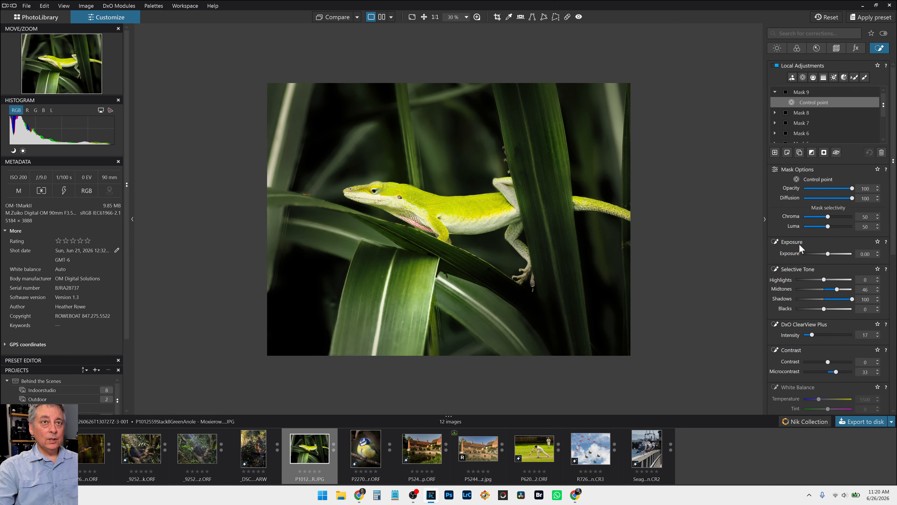
left_click(805, 79)
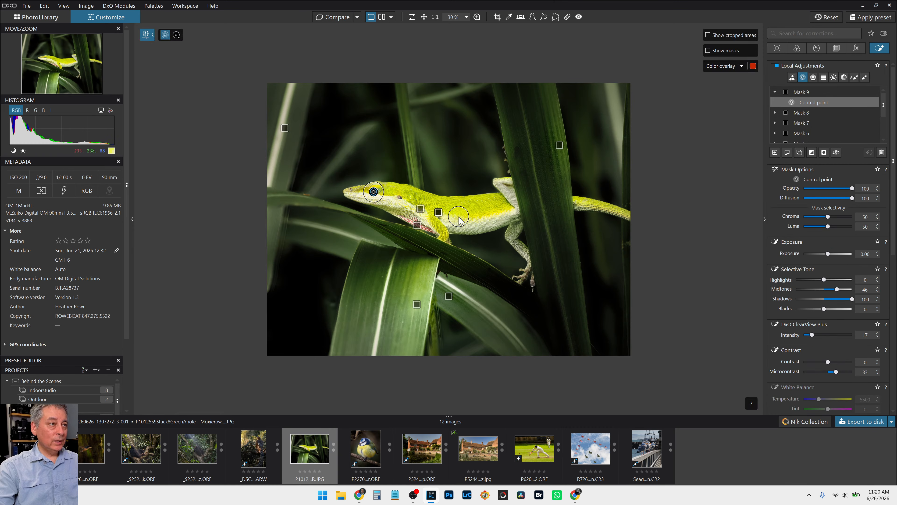
left_click_drag(467, 221, 531, 260)
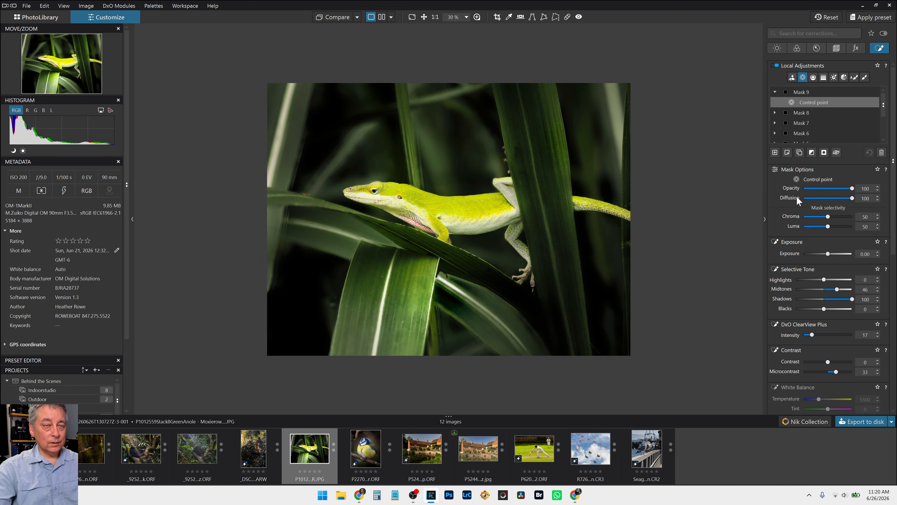
- Create a tenth mask with a control point on the anole's body, setting the HSL green channel's saturation to -15 and luminance to 0
left_click(775, 152)
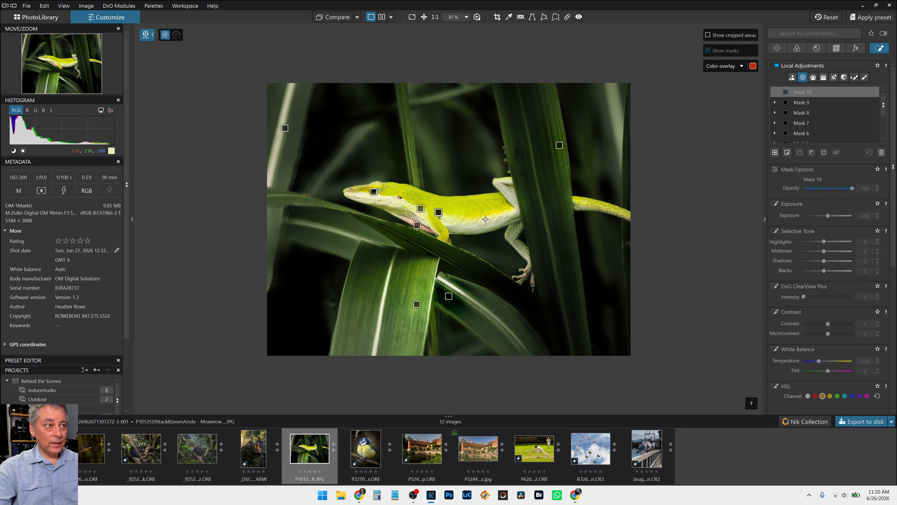
left_click(457, 209)
scroll(805, 313, "down", 5)
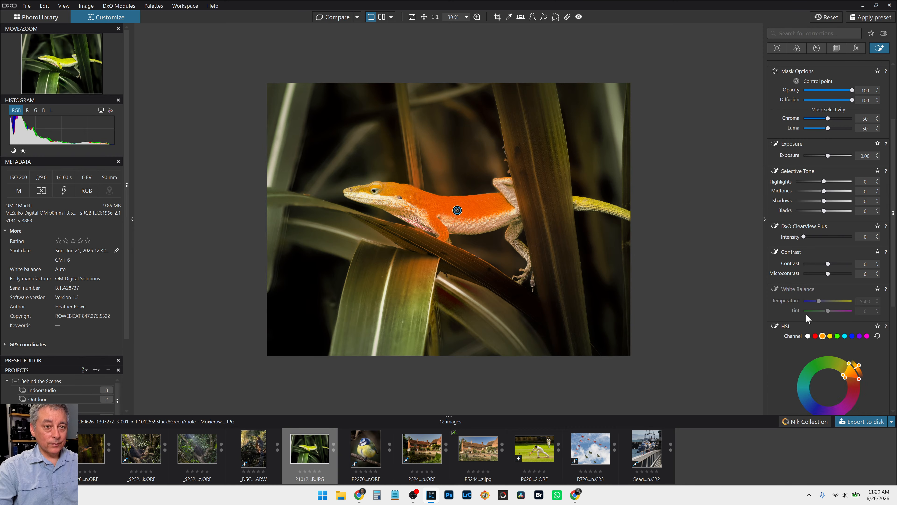
left_click(838, 237)
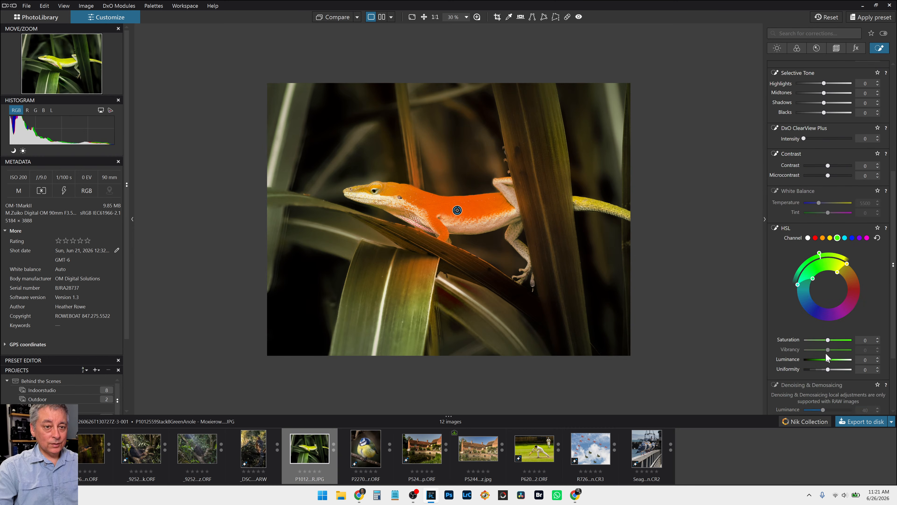
left_click_drag(827, 357, 820, 359)
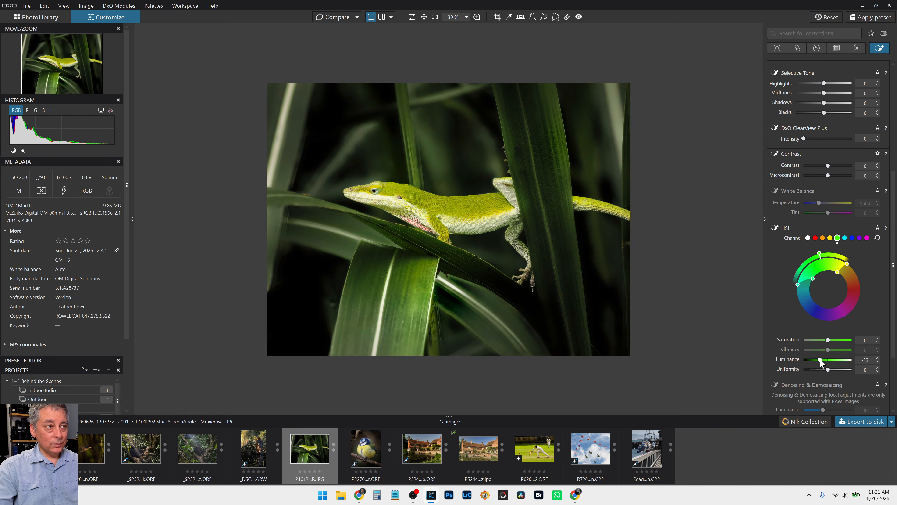
key("ctrl+z")
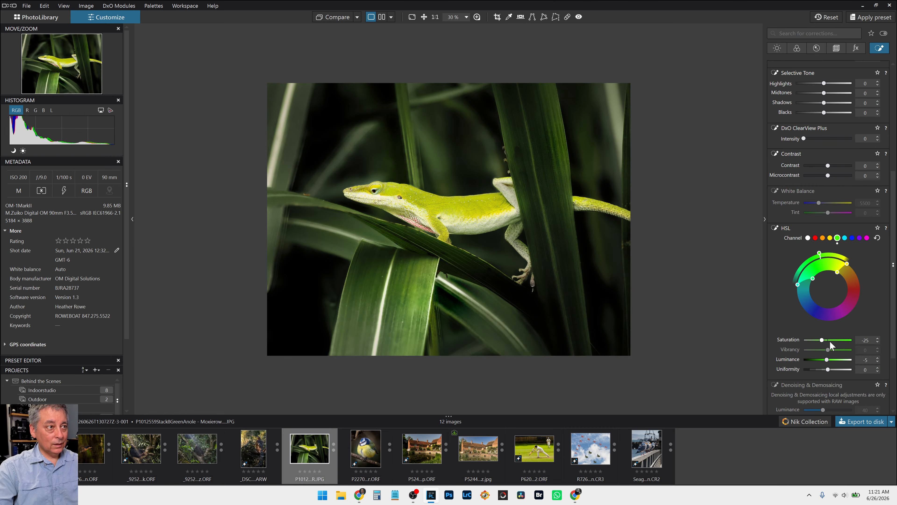
double_click(827, 360)
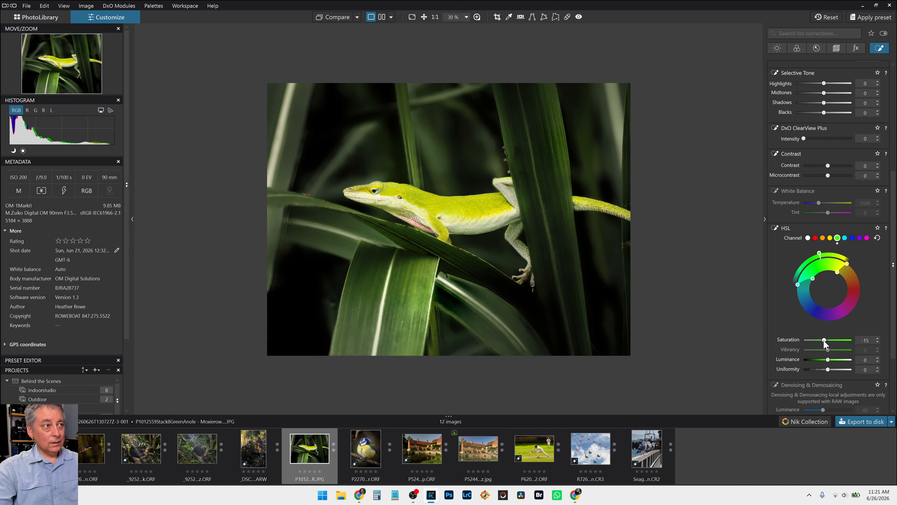
- Slightly shrink the area of Mask 3's control point around the anole and set that background mask's exposure to -0.75
scroll(809, 236, "up", 5)
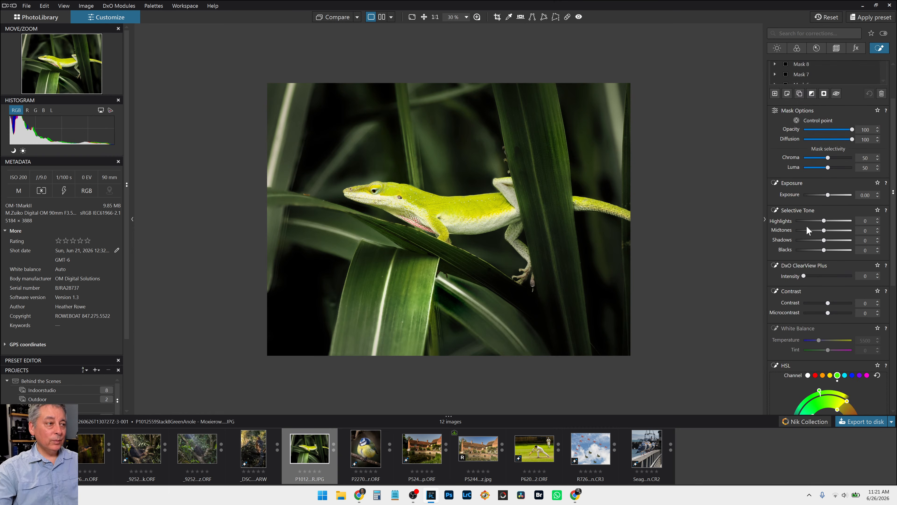
left_click(778, 113)
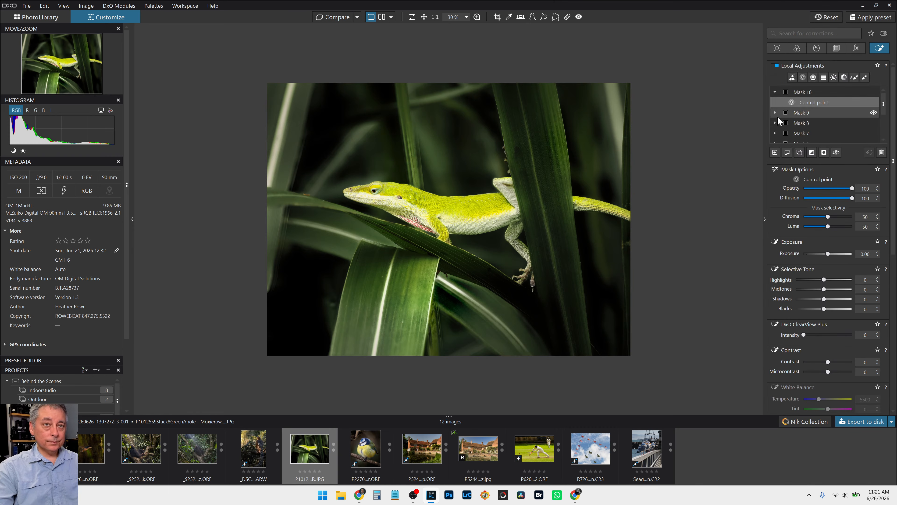
left_click(795, 112)
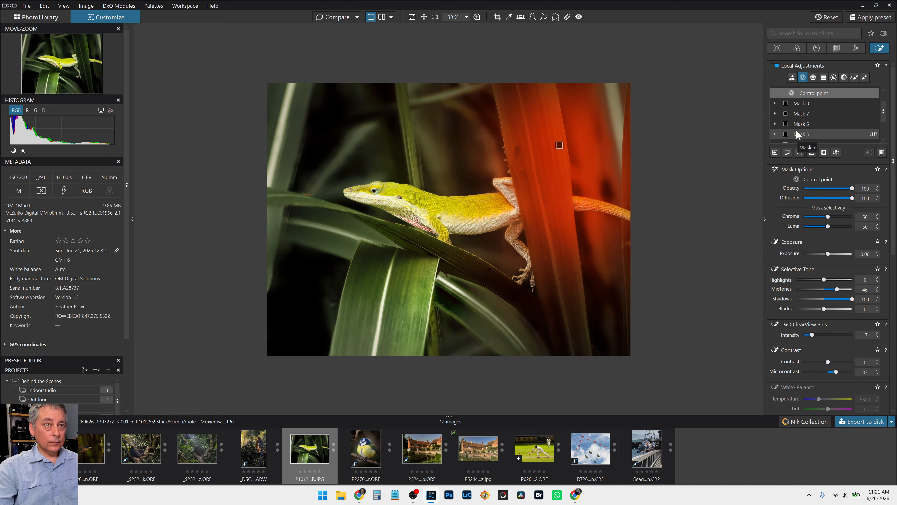
scroll(797, 131, "down", 2)
scroll(797, 127, "down", 2)
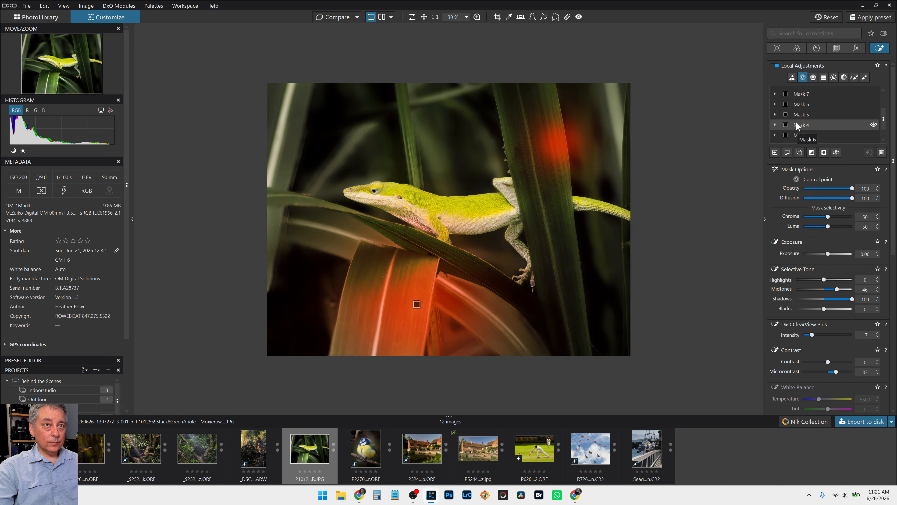
left_click(797, 134)
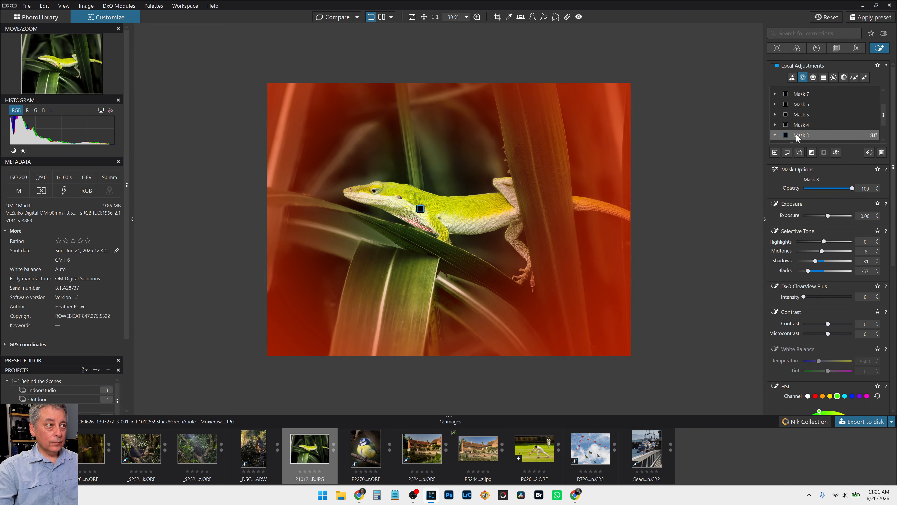
left_click(420, 209)
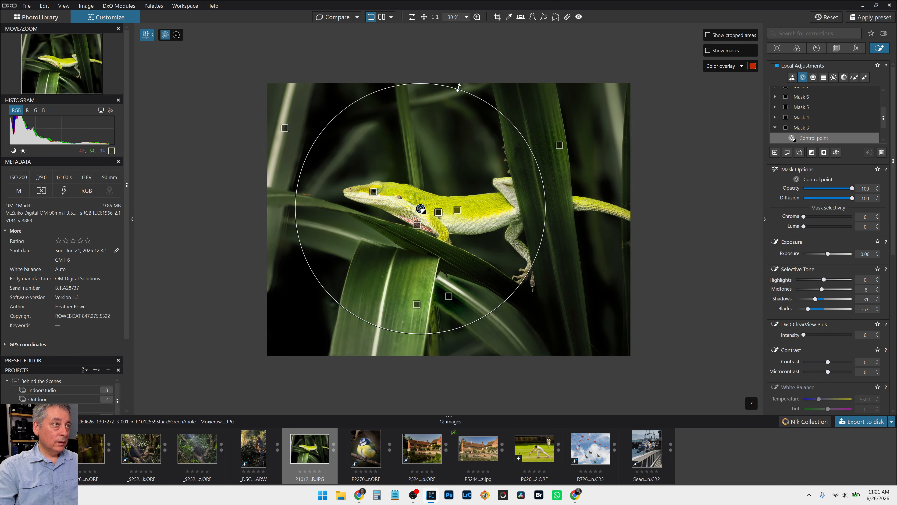
mouse_move(458, 87)
left_mouse_down()
mouse_move(452, 112)
mouse_move(458, 101)
left_mouse_up()
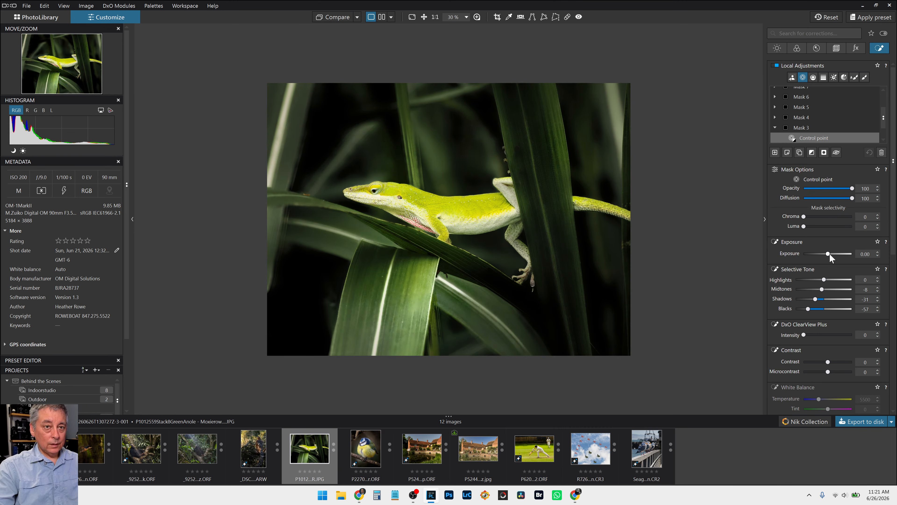
left_click_drag(830, 253, 823, 254)
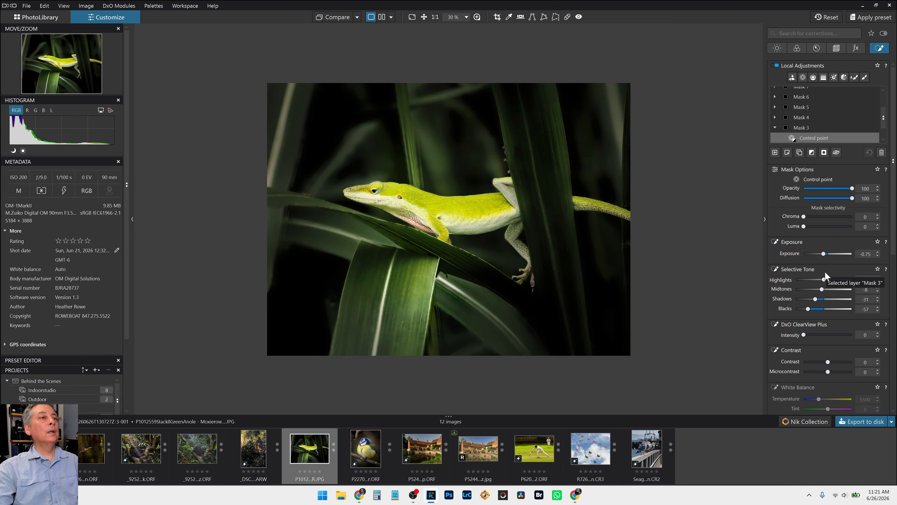
- Set the exposure of Mask 5, on the tall leaf crossing the anole's hind leg, to 1.10
left_click(821, 96)
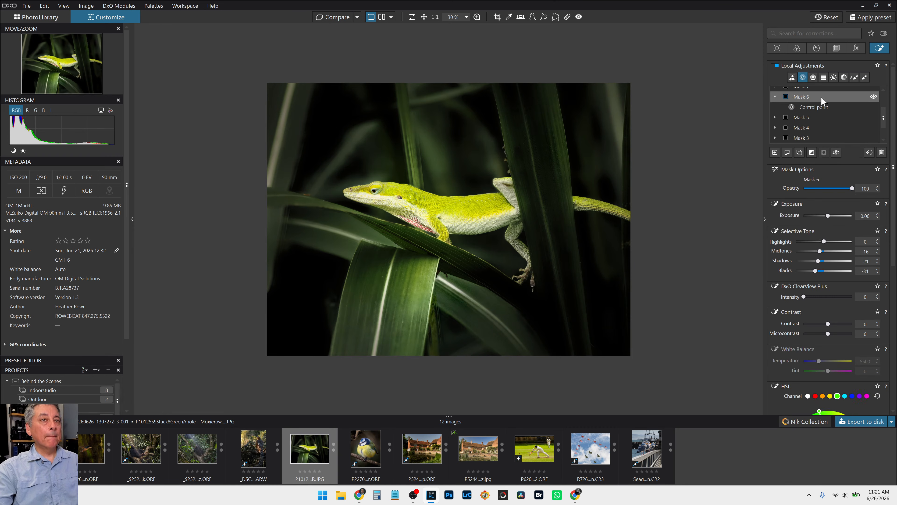
left_click(820, 108)
scroll(819, 106, "up", 2)
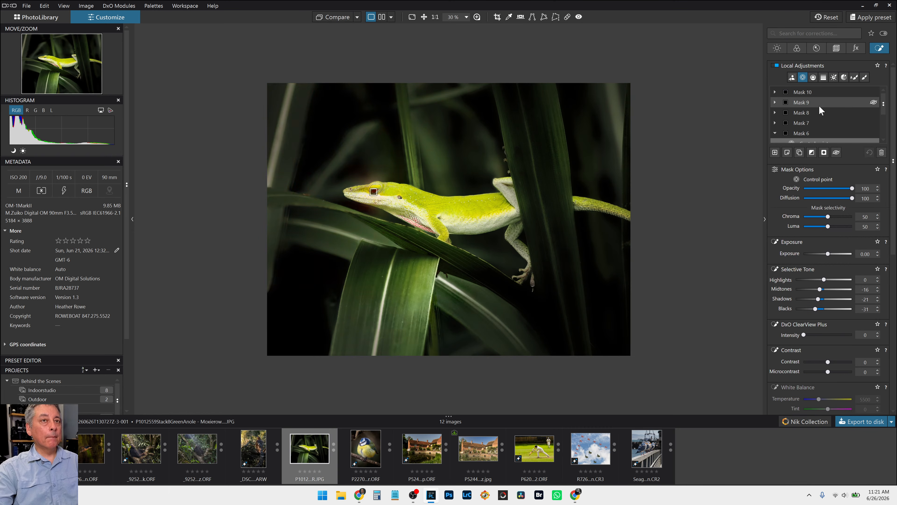
left_click(818, 110)
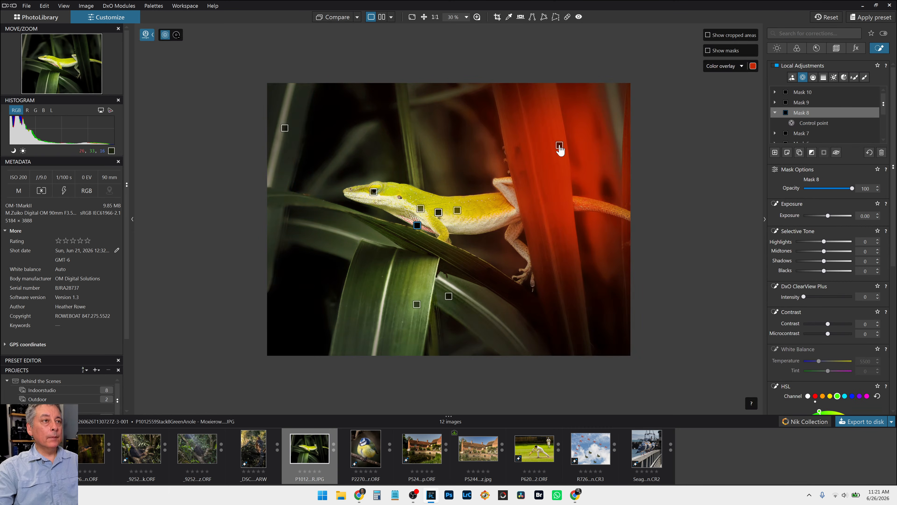
left_click(559, 145)
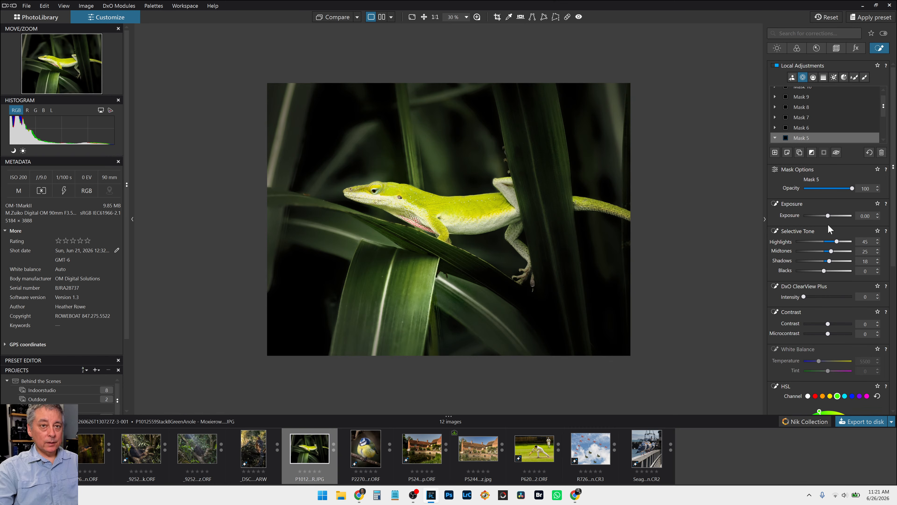
left_click_drag(830, 217, 832, 216)
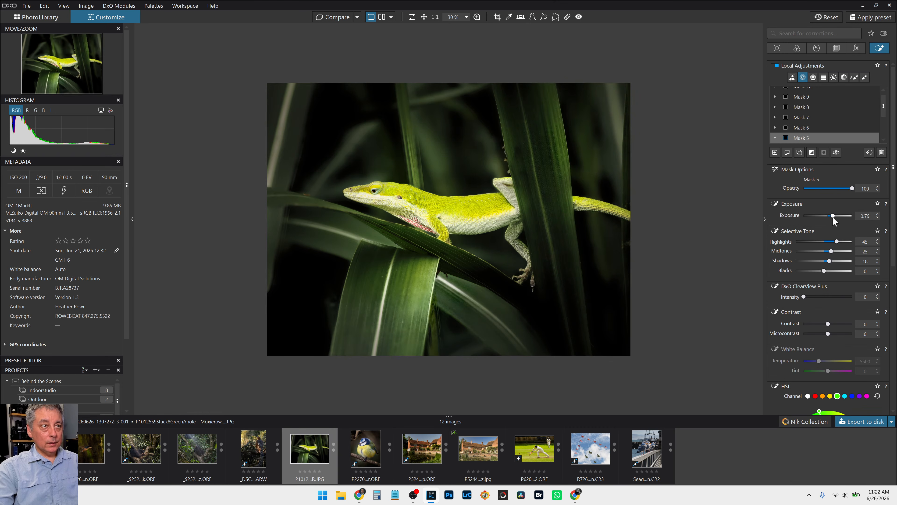
left_click_drag(832, 217, 833, 217)
left_click_drag(834, 216, 835, 217)
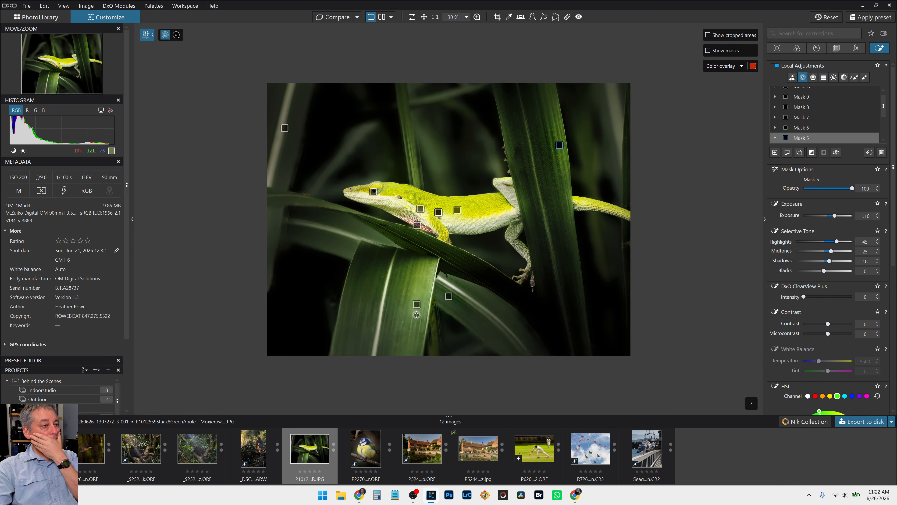
- Shrink the area of Mask 4's control point on the bright lower leaf, and select the mask on the leaf behind it
left_click(417, 304)
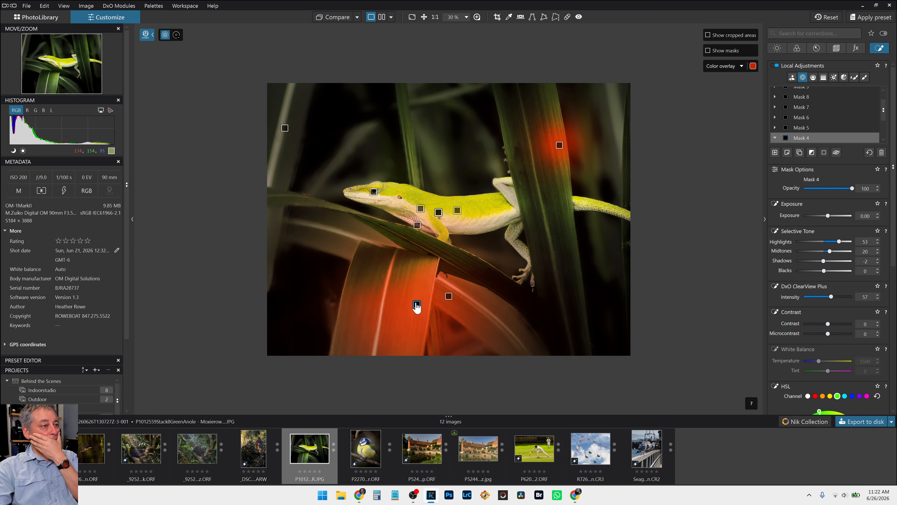
left_click(416, 304)
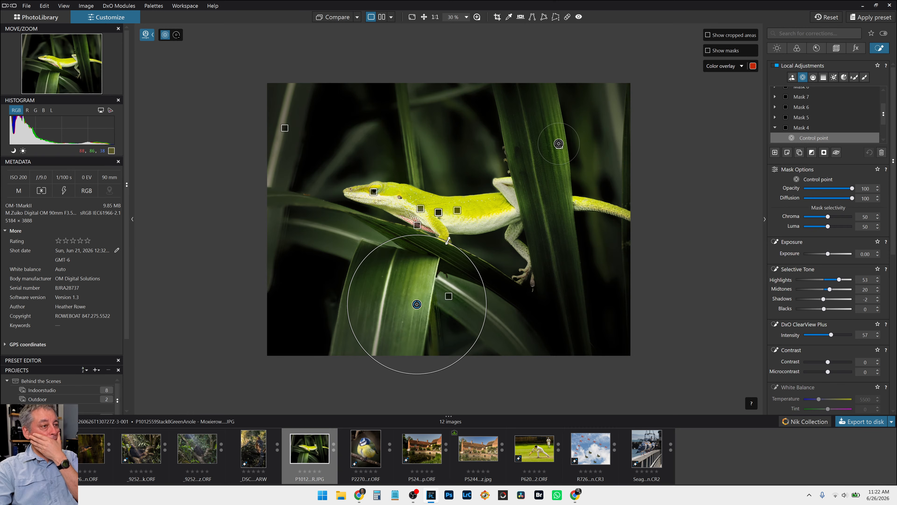
left_click_drag(448, 240, 443, 252)
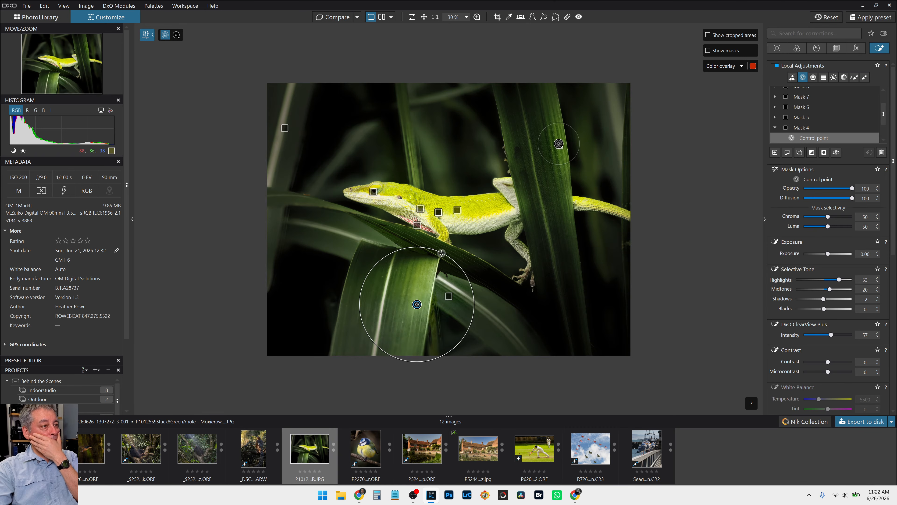
left_click(449, 297)
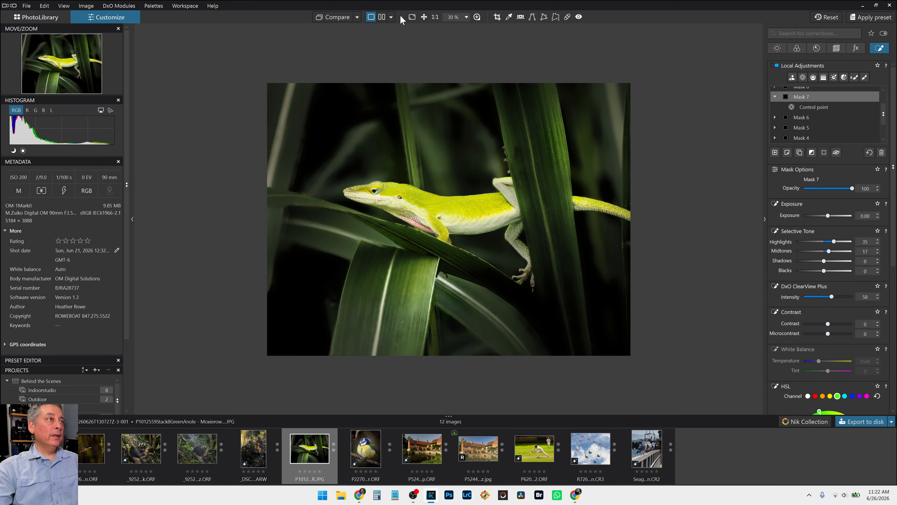
- Compare the edit side by side with the uncorrected original without geometry, and hide the side palettes
left_click(383, 18)
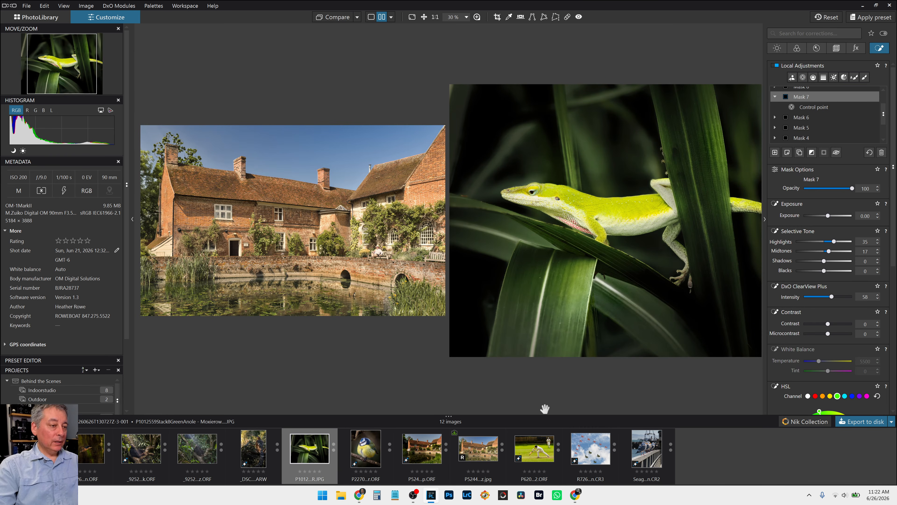
left_click(357, 17)
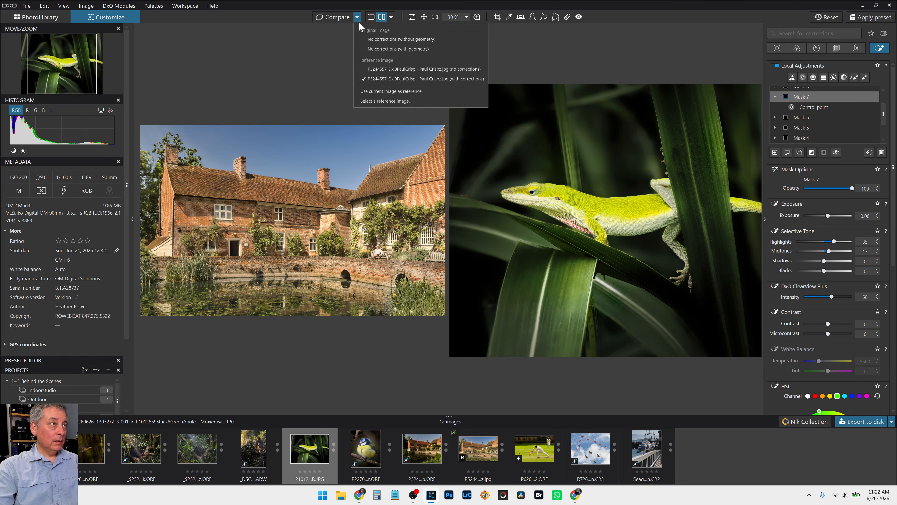
left_click(367, 44)
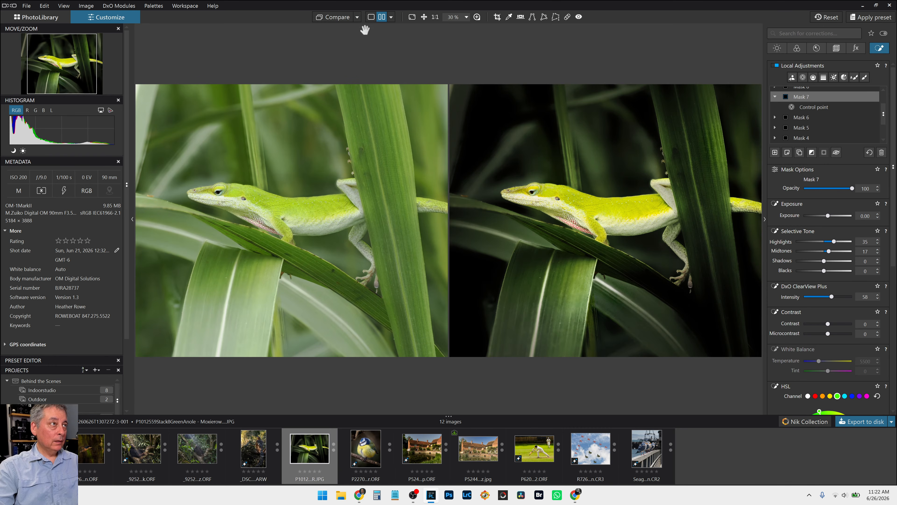
left_click(357, 18)
left_click(366, 39)
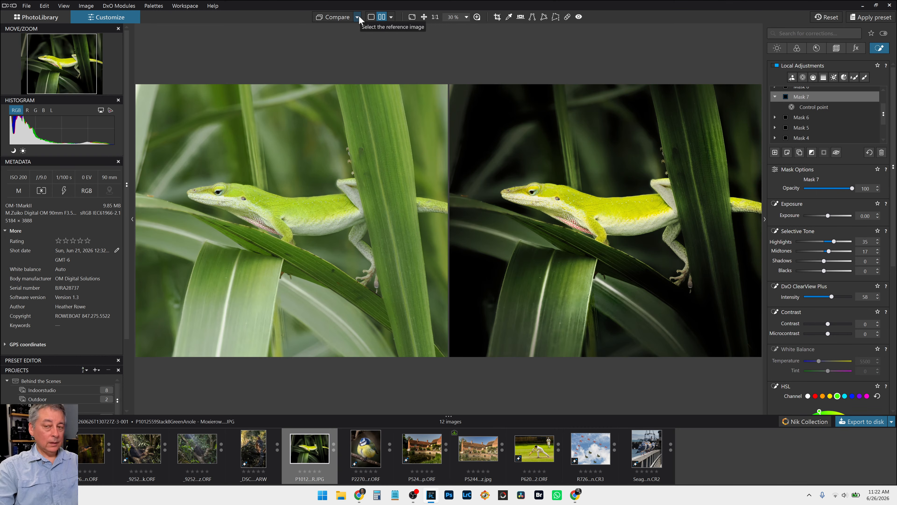
key("F9")
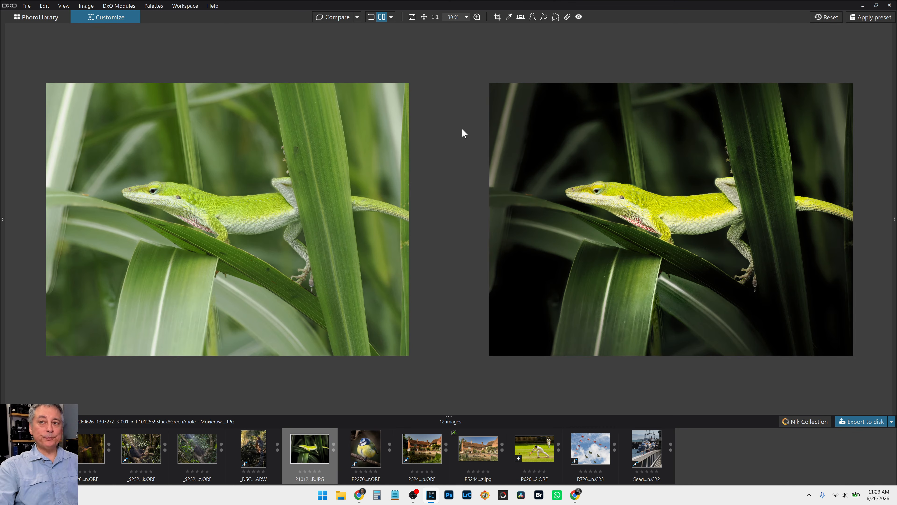
- Examine the anole's head and the whole photo in a left/right split view against the original, and reopen the adjustments palette
left_click(391, 17)
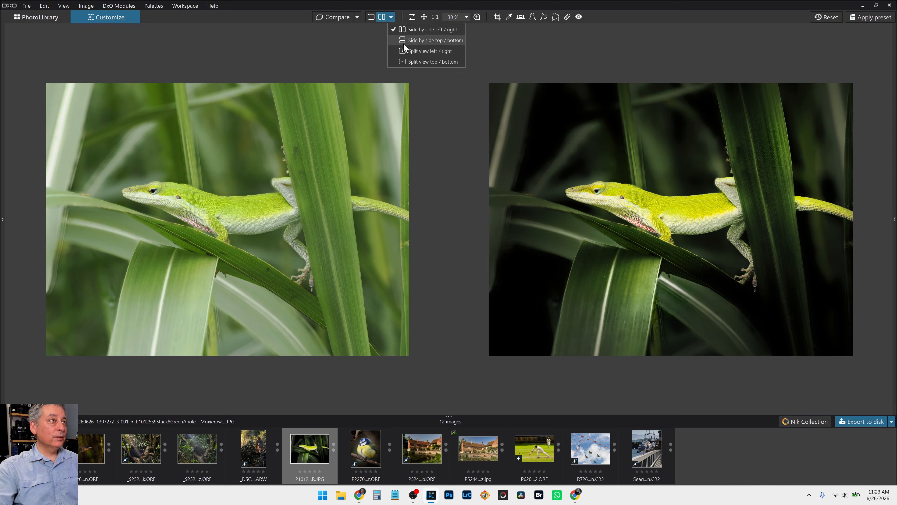
left_click(404, 47)
scroll(384, 222, "up", 2)
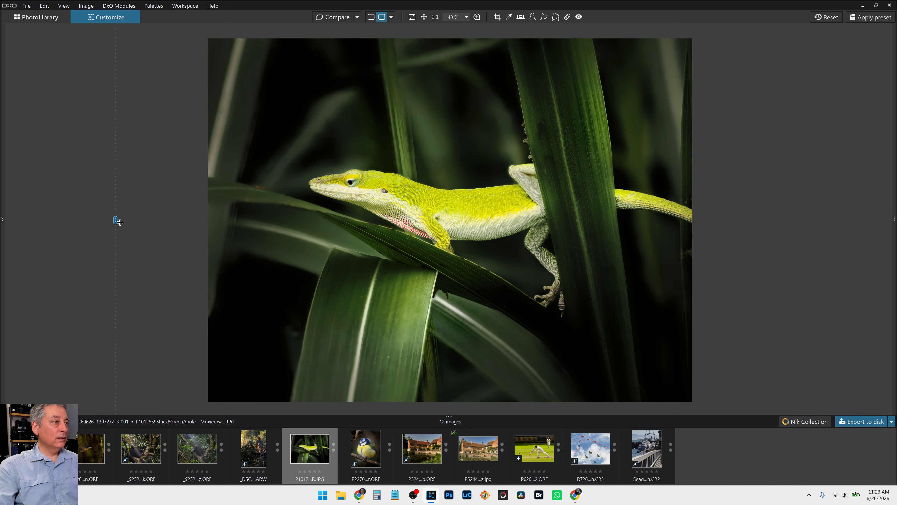
left_click_drag(120, 222, 169, 278)
scroll(364, 204, "up", 5)
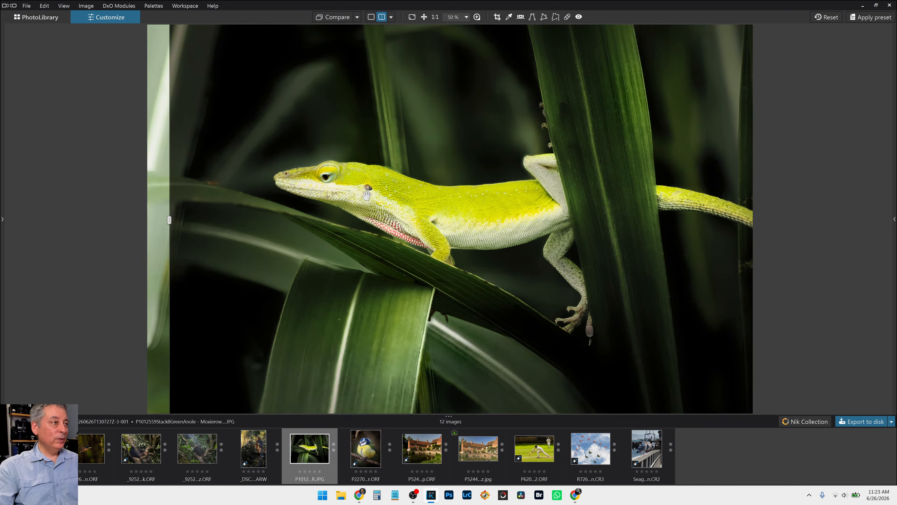
scroll(413, 219, "up", 1)
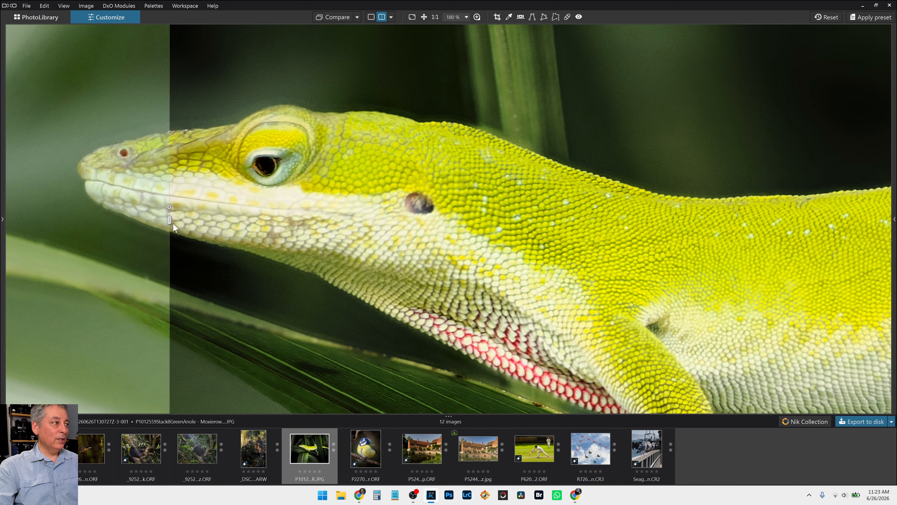
left_click_drag(171, 222, 96, 229)
scroll(453, 278, "down", 2)
scroll(453, 277, "down", 4)
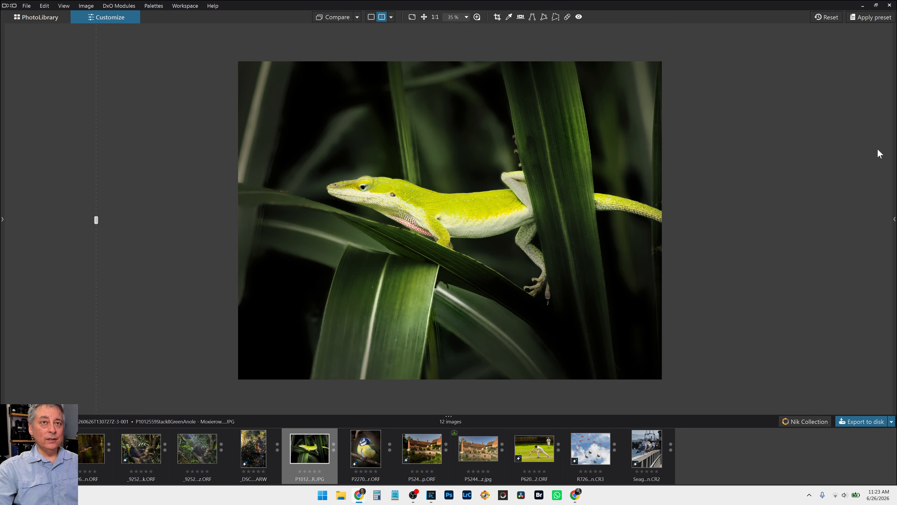
left_click(895, 222)
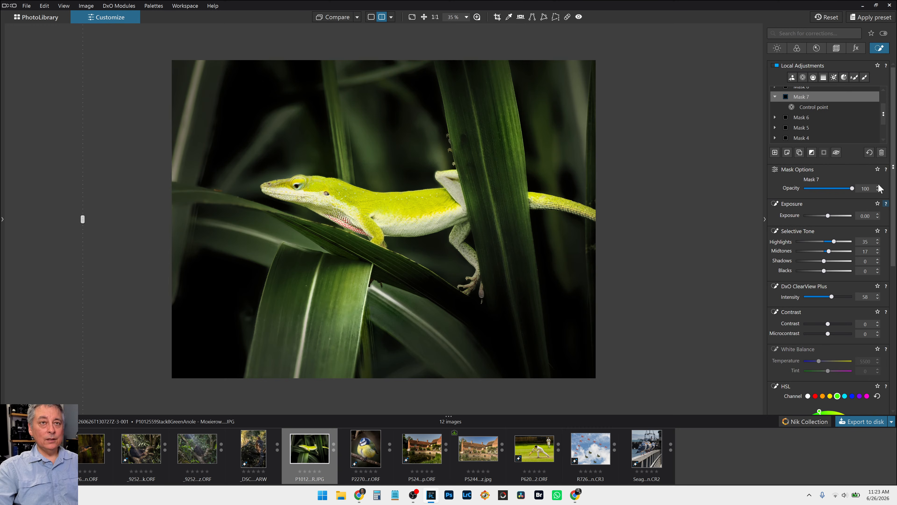
- Set the anole photo's color rendering to the DxO - Vibrant profile
left_click(797, 48)
left_click(820, 165)
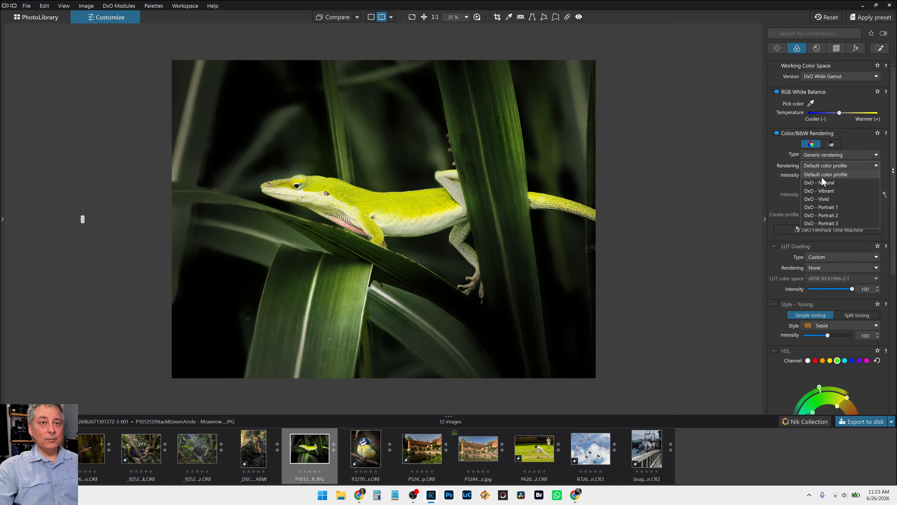
left_click(822, 190)
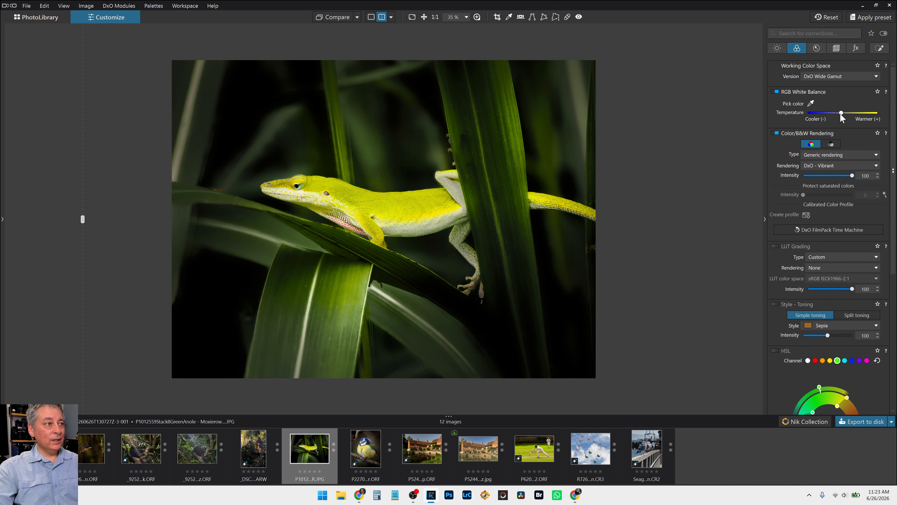
- Set the green channel's HSL saturation to -20 and shift the RGB white balance temperature slightly cooler
scroll(834, 259, "down", 5)
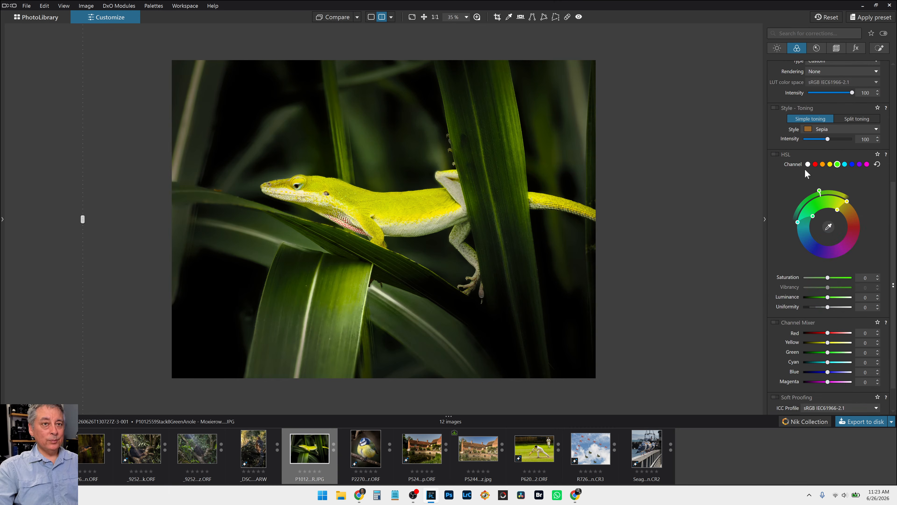
left_click_drag(828, 277, 826, 278)
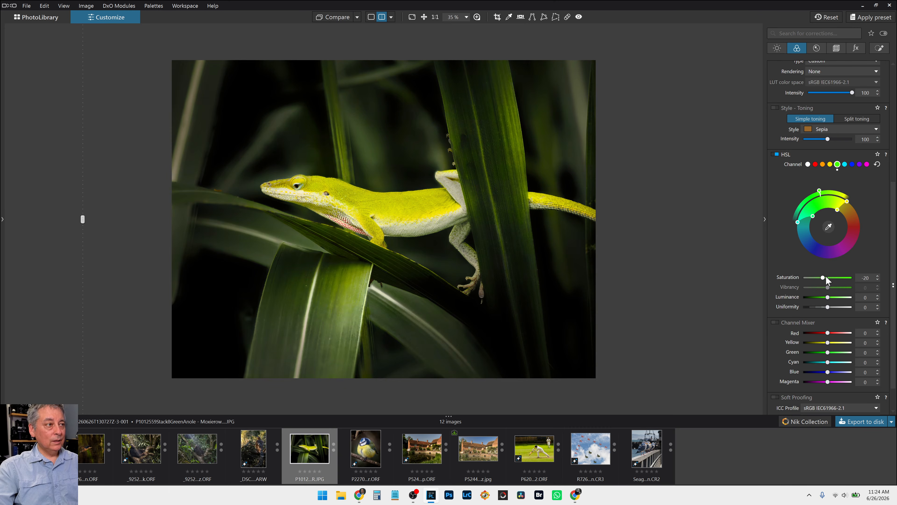
scroll(844, 164, "up", 5)
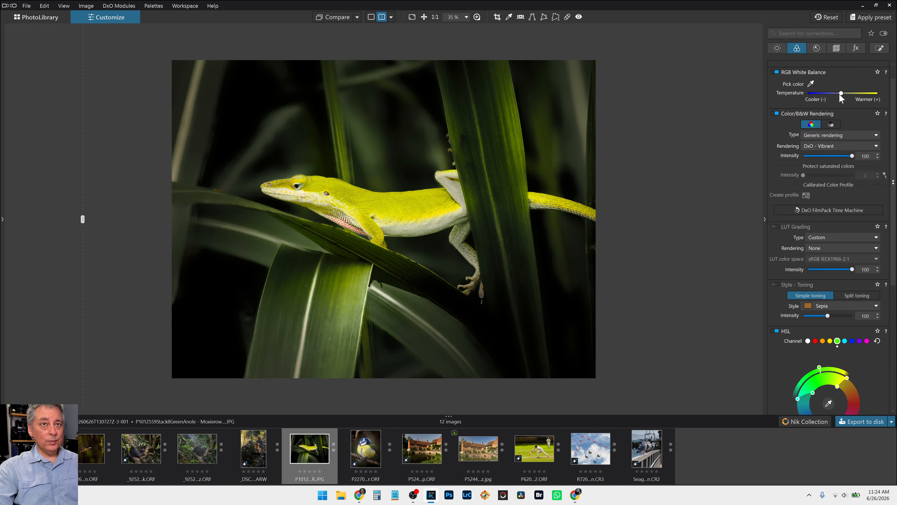
left_click_drag(841, 93, 842, 93)
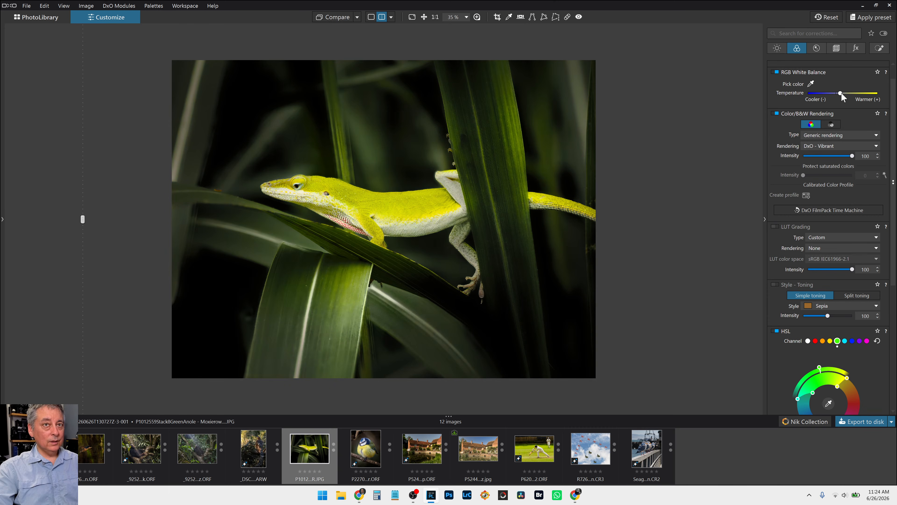